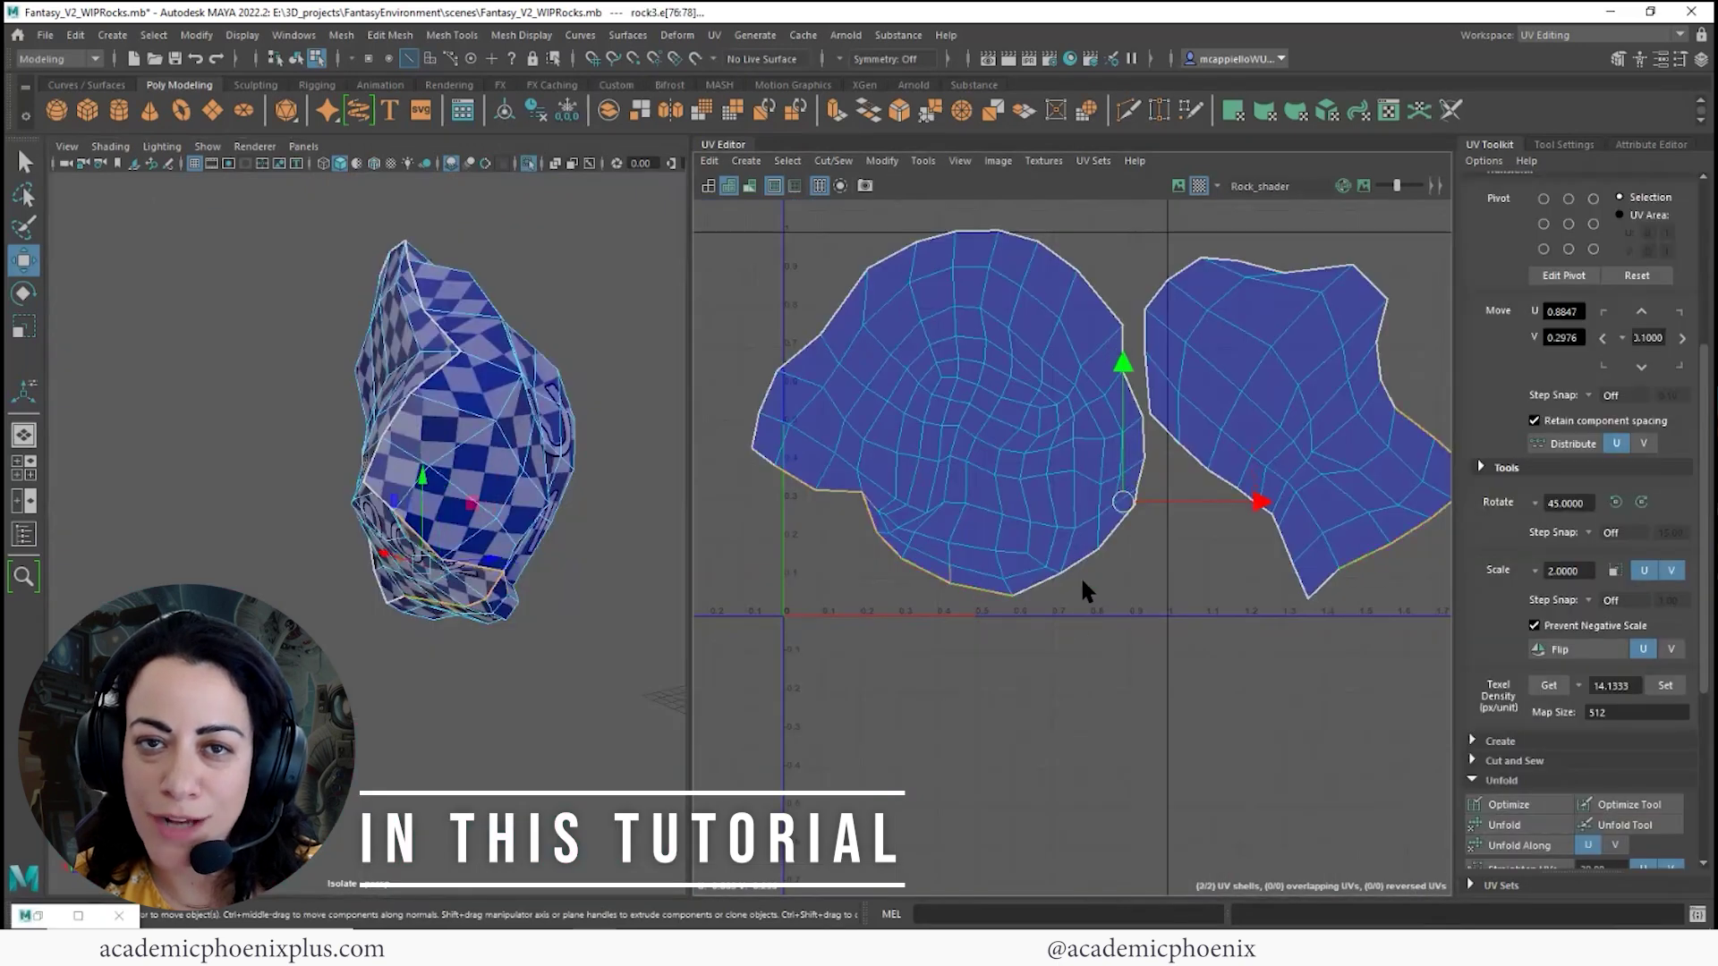
pyautogui.keyDown('shift'); pyautogui.moveTo(980, 544); pyautogui.dragTo(984, 594, button='right'); pyautogui.keyUp('shift')
pyautogui.moveTo(1008, 552); pyautogui.dragTo(1009, 598, button='right')
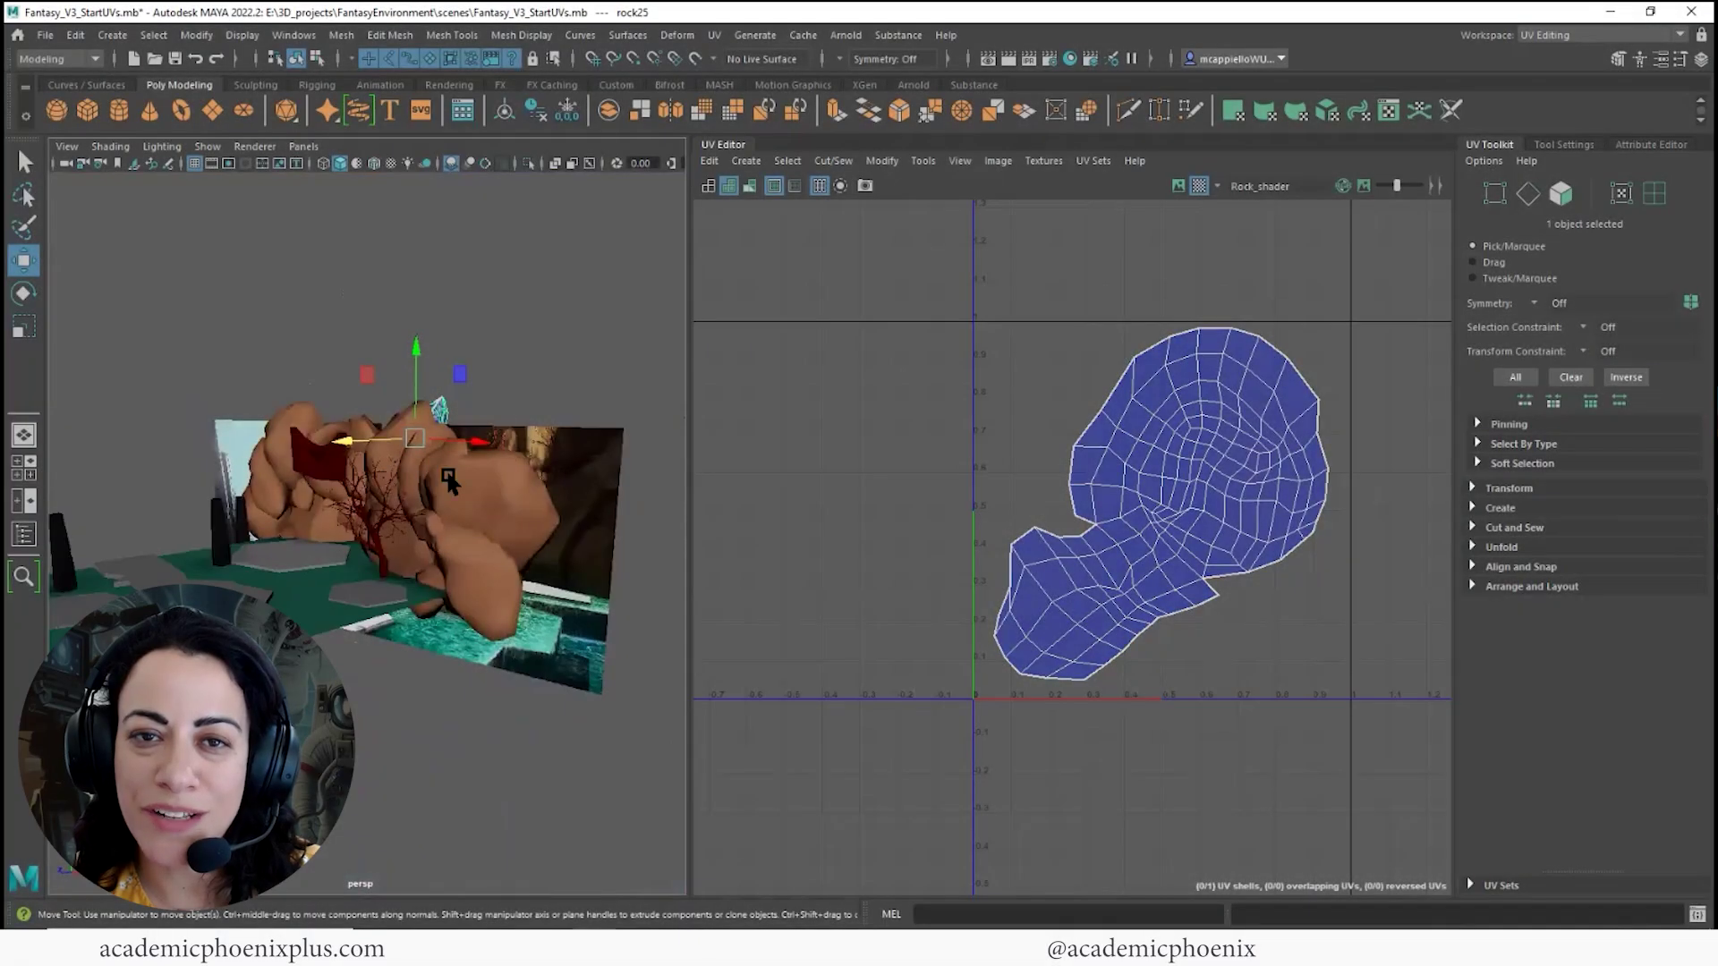
pyautogui.moveTo(448, 477); pyautogui.dragTo(560, 374, button='right')
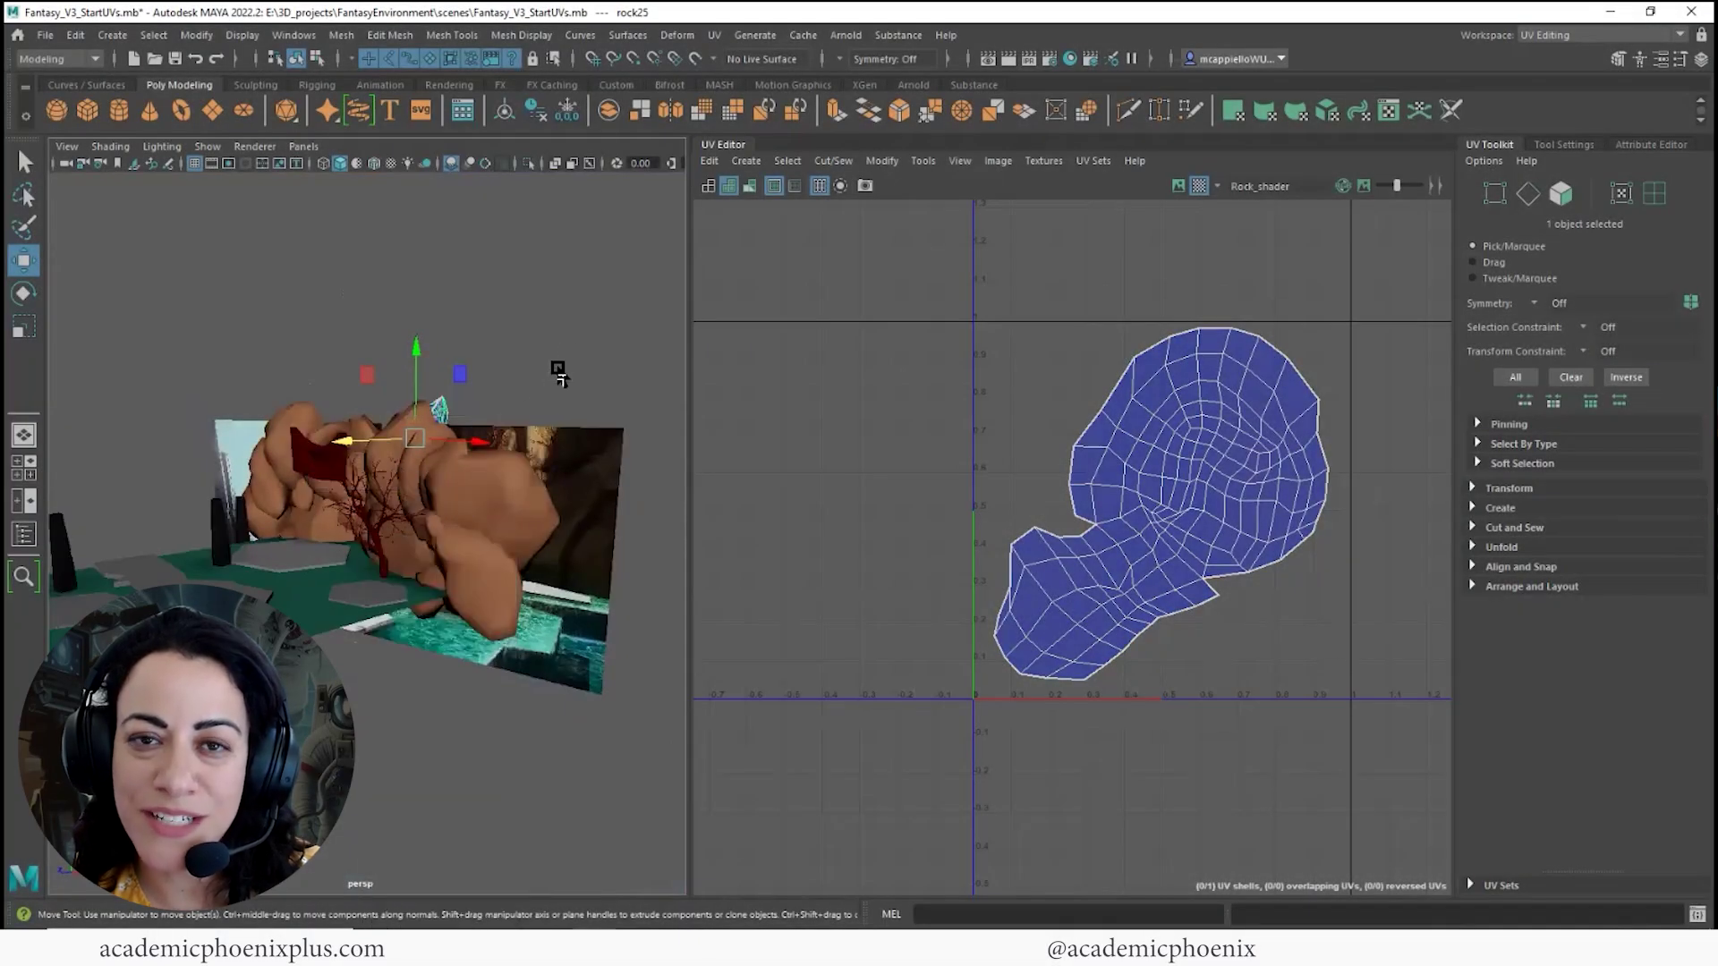
pyautogui.click(560, 374)
pyautogui.keyDown('alt'); pyautogui.moveTo(481, 433); pyautogui.dragTo(295, 421); pyautogui.keyUp('alt')
pyautogui.moveTo(138, 364); pyautogui.dragTo(662, 646)
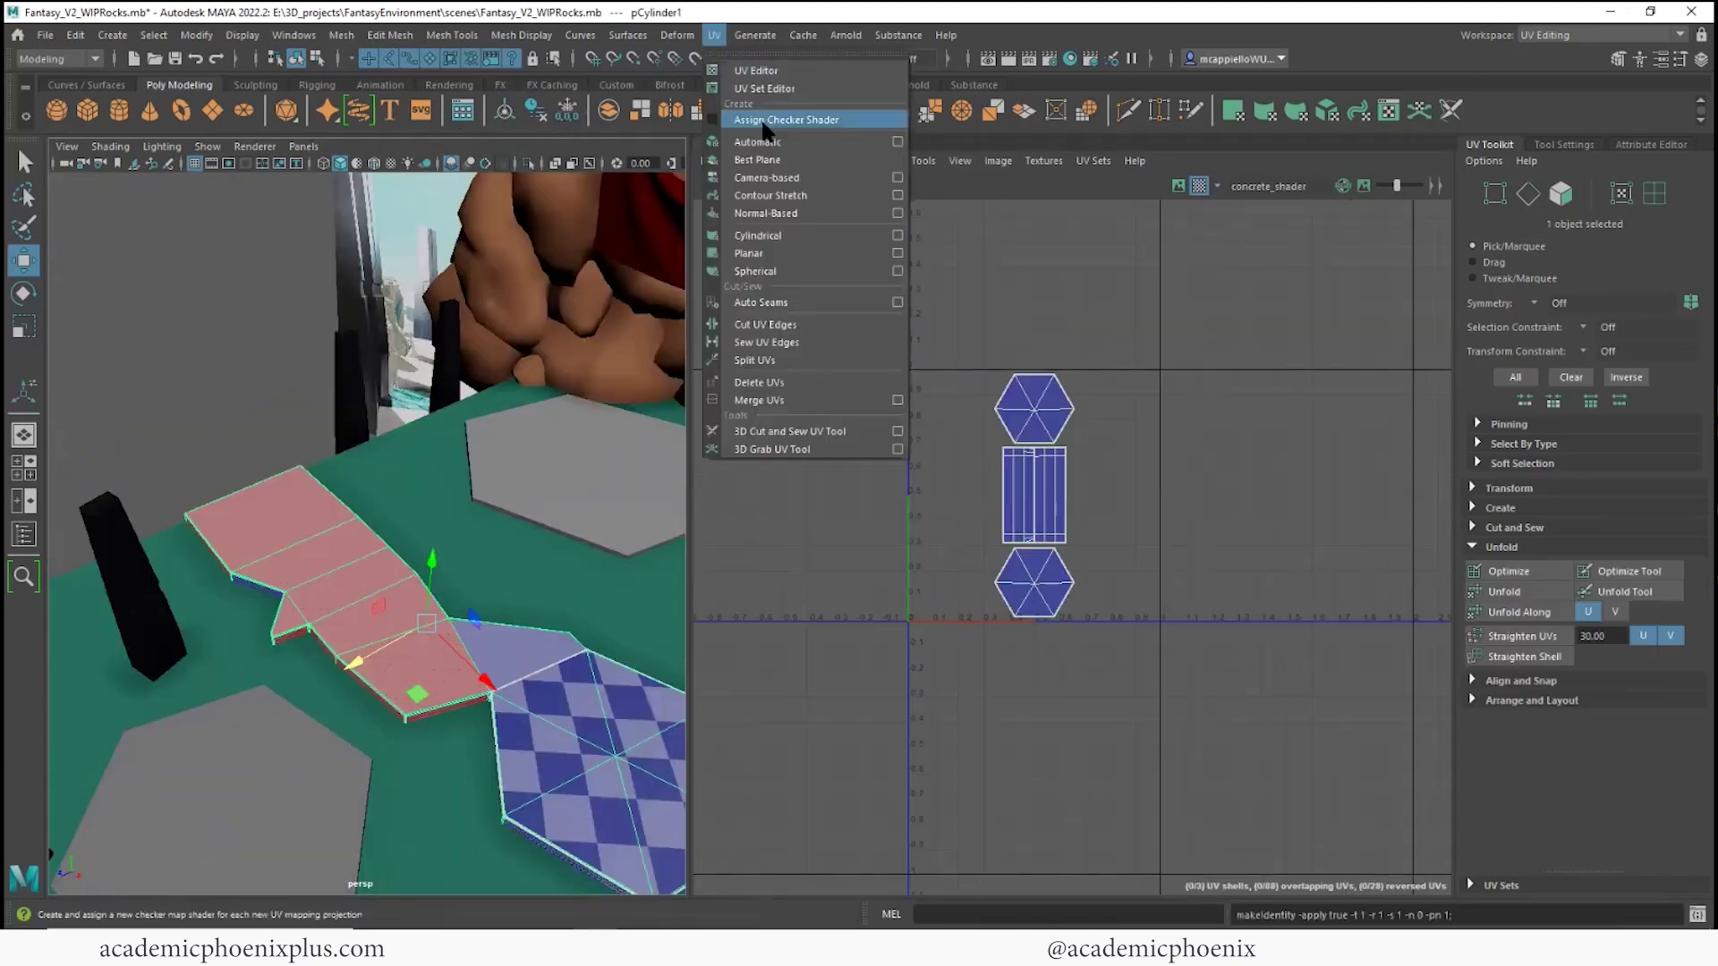
# - Apply an automatic UV projection to the selected stone path slab
pyautogui.click(776, 134)
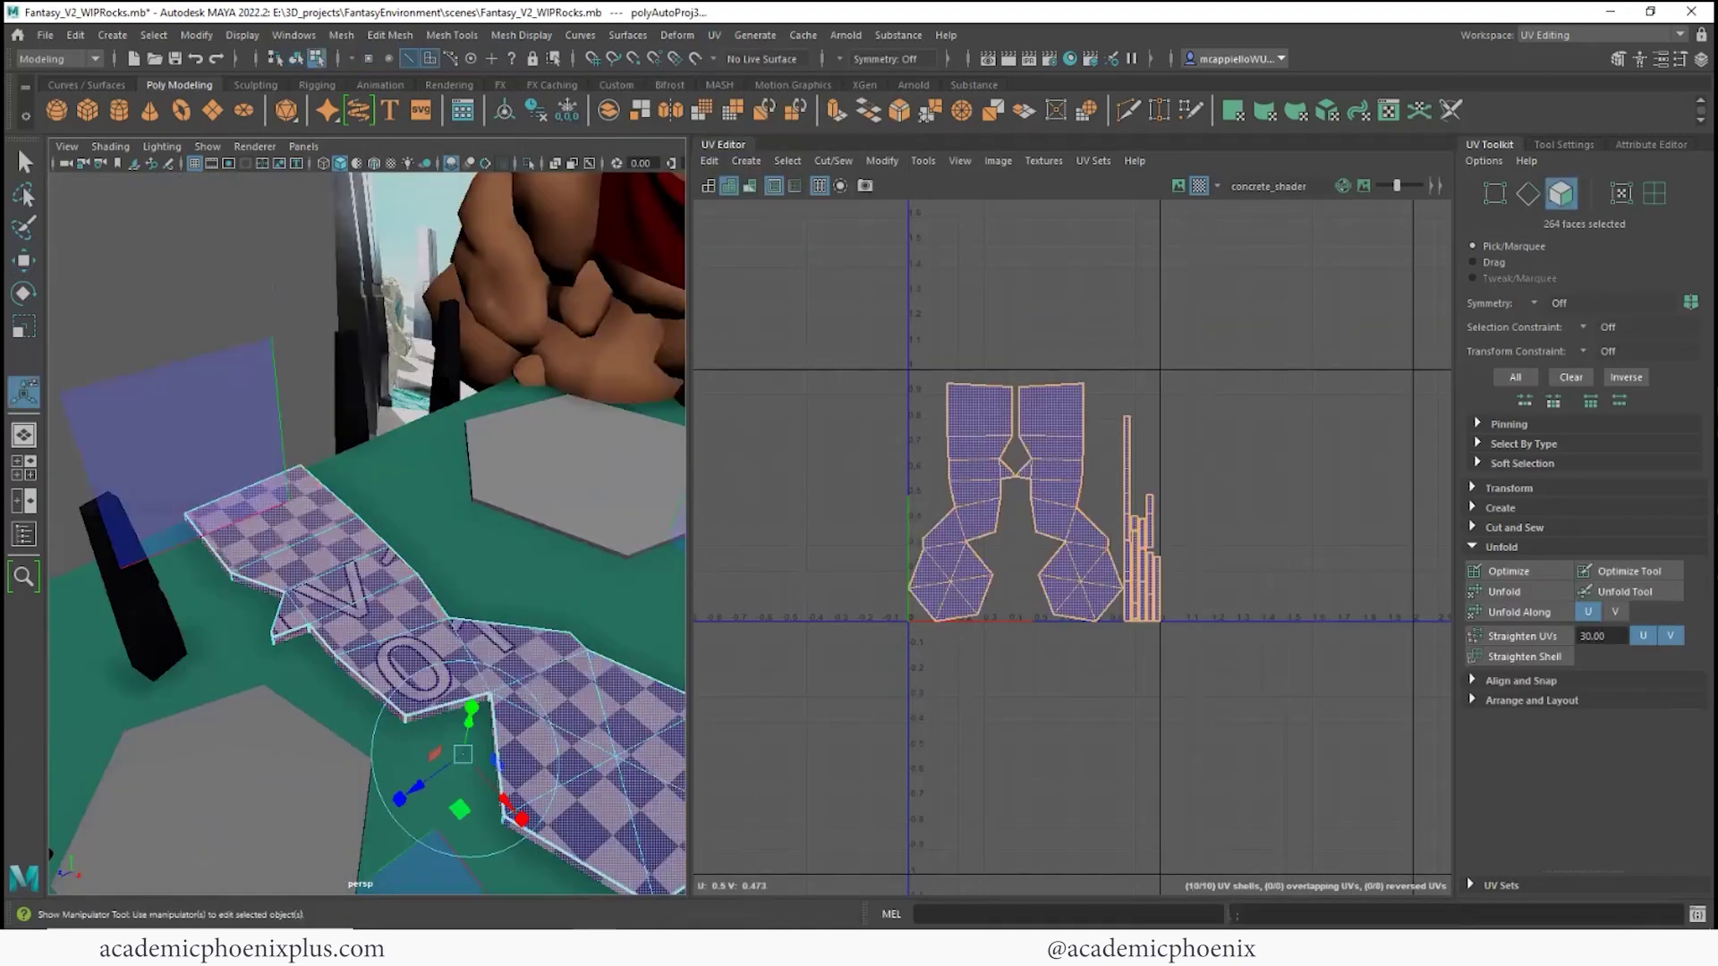
pyautogui.keyDown('alt'); pyautogui.moveTo(441, 613); pyautogui.dragTo(441, 561, button='middle'); pyautogui.keyUp('alt')
pyautogui.keyDown('alt'); pyautogui.moveTo(441, 560); pyautogui.dragTo(444, 502); pyautogui.keyUp('alt')
pyautogui.keyDown('alt'); pyautogui.moveTo(444, 503); pyautogui.dragTo(567, 495, button='right'); pyautogui.keyUp('alt')
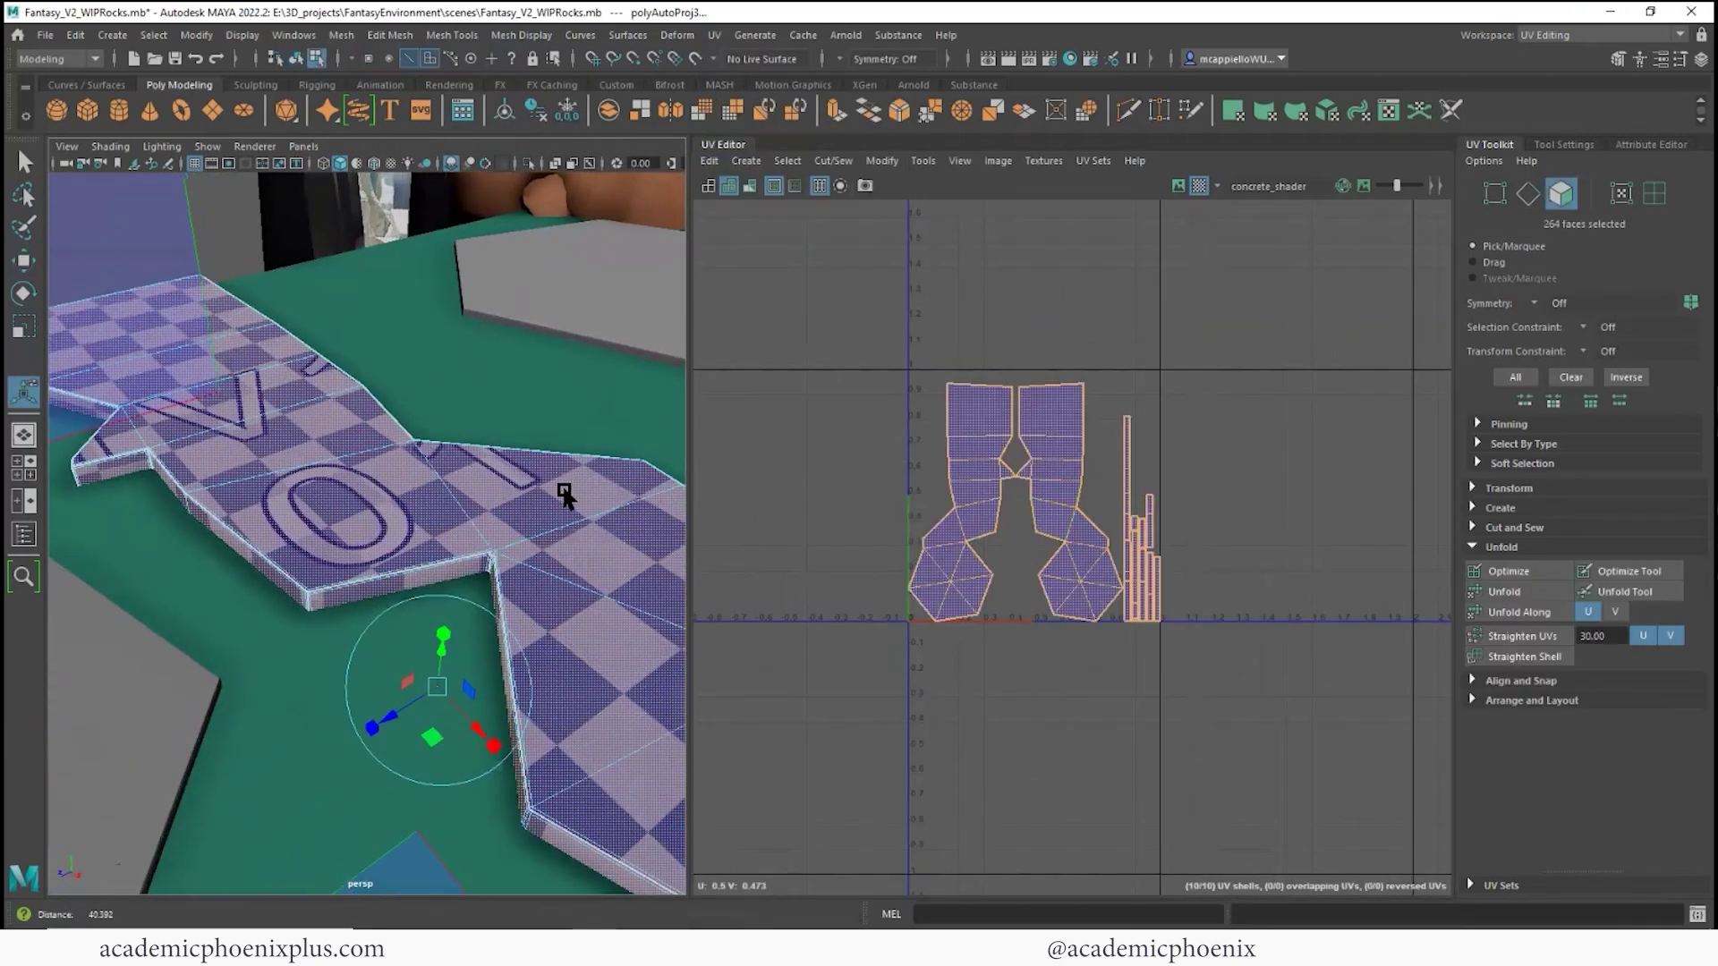
pyautogui.keyDown('alt'); pyautogui.moveTo(504, 532); pyautogui.dragTo(430, 635, button='middle'); pyautogui.keyUp('alt')
pyautogui.keyDown('alt'); pyautogui.moveTo(563, 591); pyautogui.dragTo(226, 608, button='right'); pyautogui.keyUp('alt')
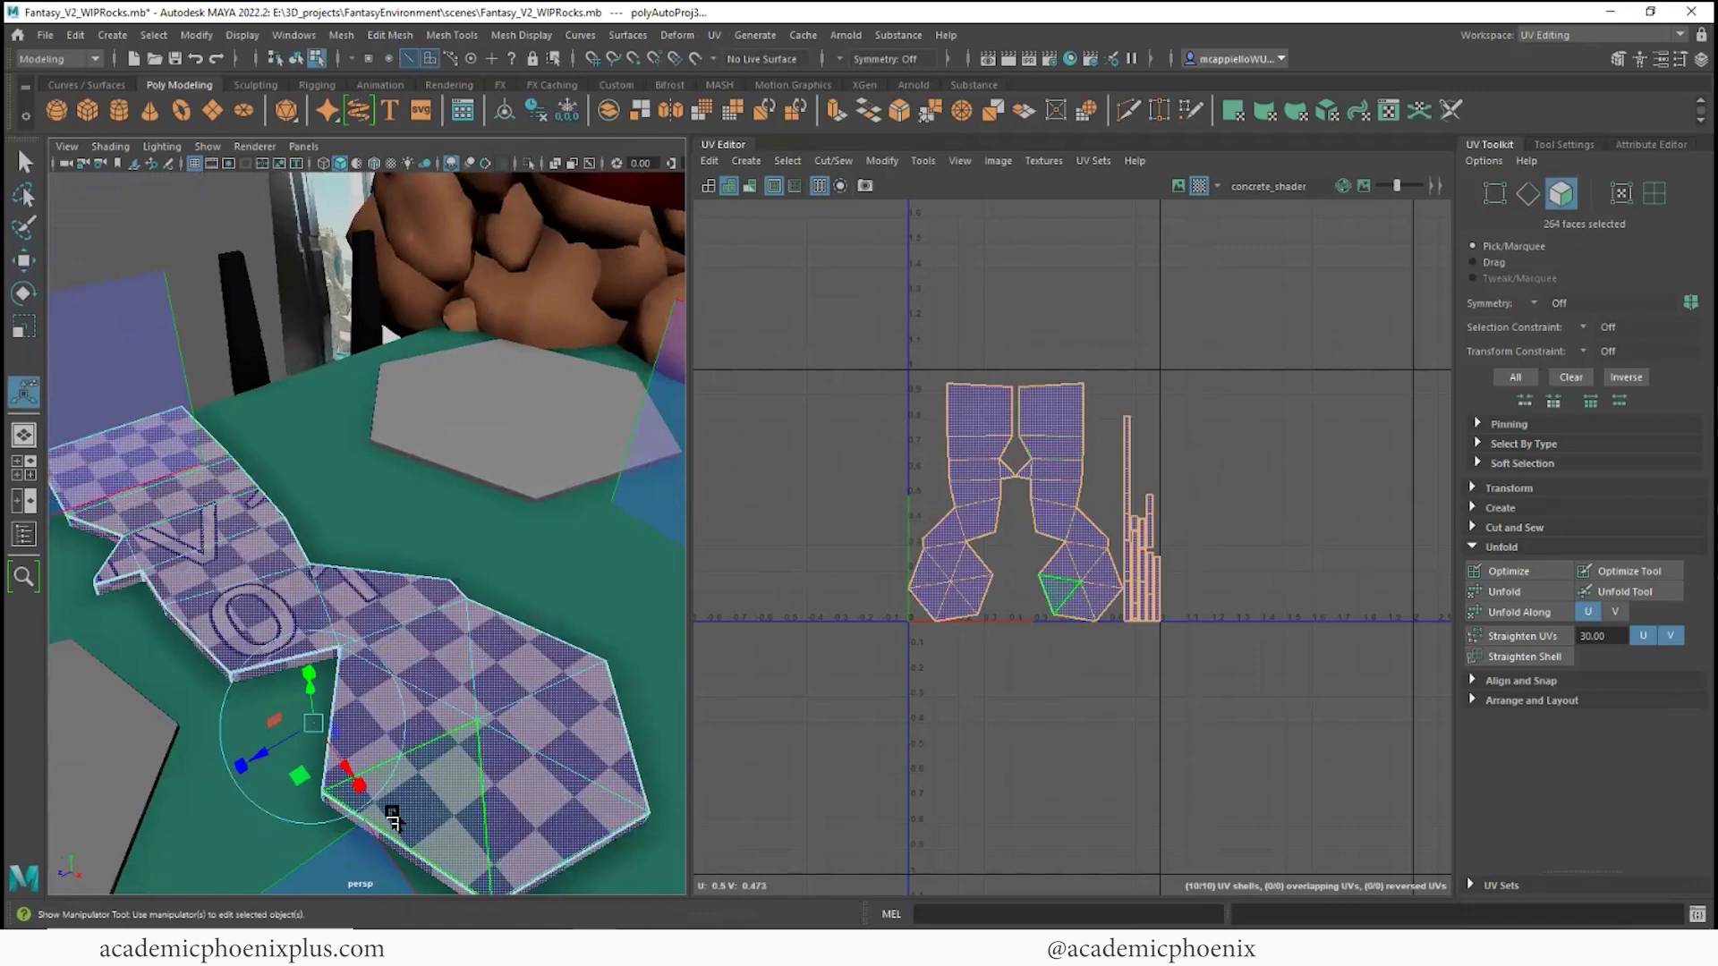
# - Select the slab shell's outer side edges and sew the matching side strip onto them
pyautogui.keyDown('alt'); pyautogui.moveTo(1011, 451); pyautogui.dragTo(1126, 457, button='right'); pyautogui.keyUp('alt')
pyautogui.keyDown('alt'); pyautogui.moveTo(1125, 457); pyautogui.dragTo(1045, 460, button='middle'); pyautogui.keyUp('alt')
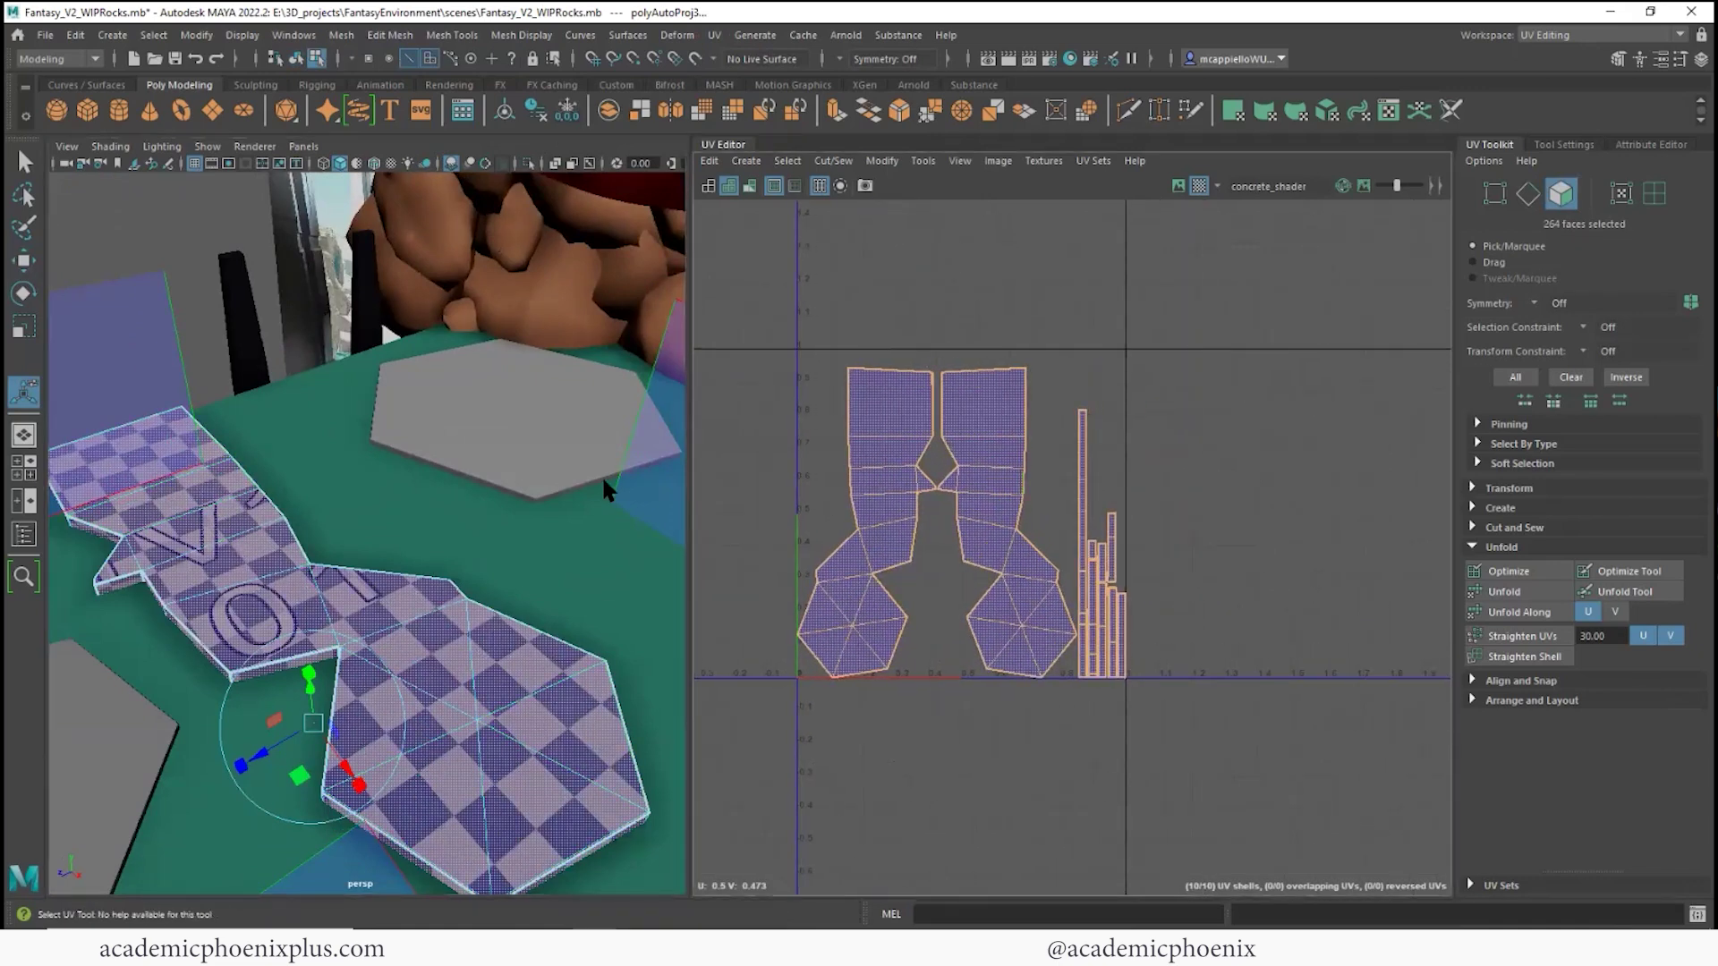
pyautogui.keyDown('alt'); pyautogui.moveTo(602, 474); pyautogui.dragTo(394, 578, button='middle'); pyautogui.keyUp('alt')
pyautogui.keyDown('alt'); pyautogui.moveTo(395, 582); pyautogui.dragTo(387, 523); pyautogui.keyUp('alt')
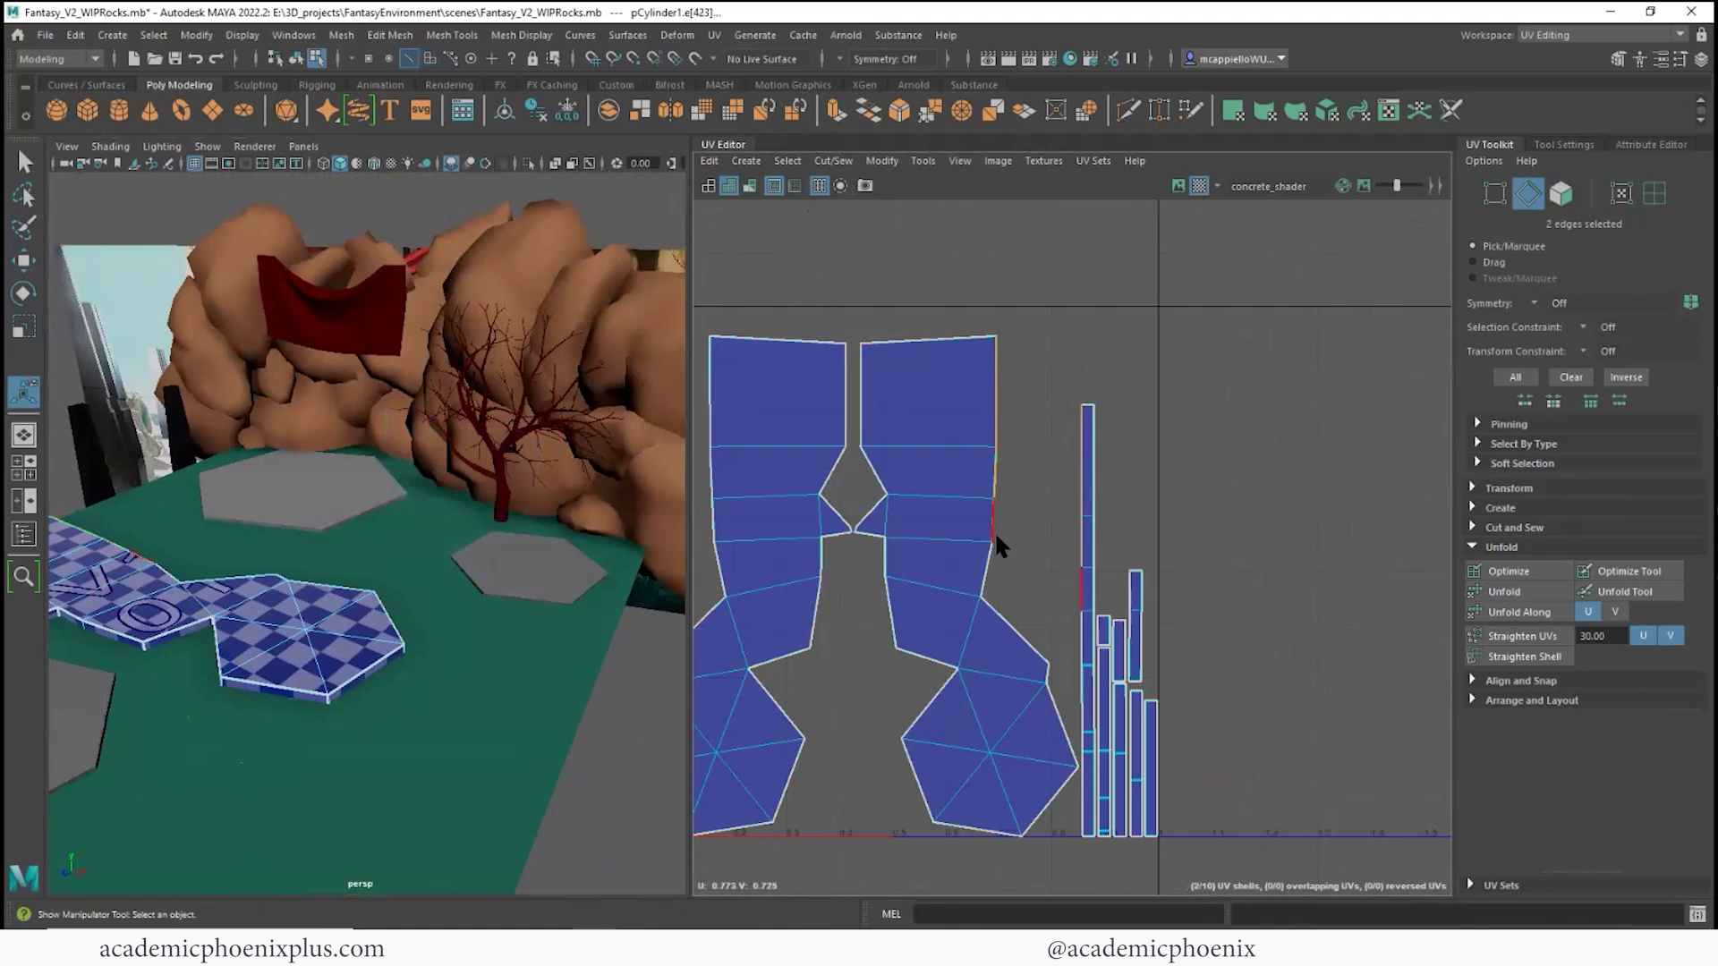
pyautogui.keyDown('shift'); pyautogui.click(919, 657); pyautogui.keyUp('shift')
pyautogui.rightClick(931, 452)
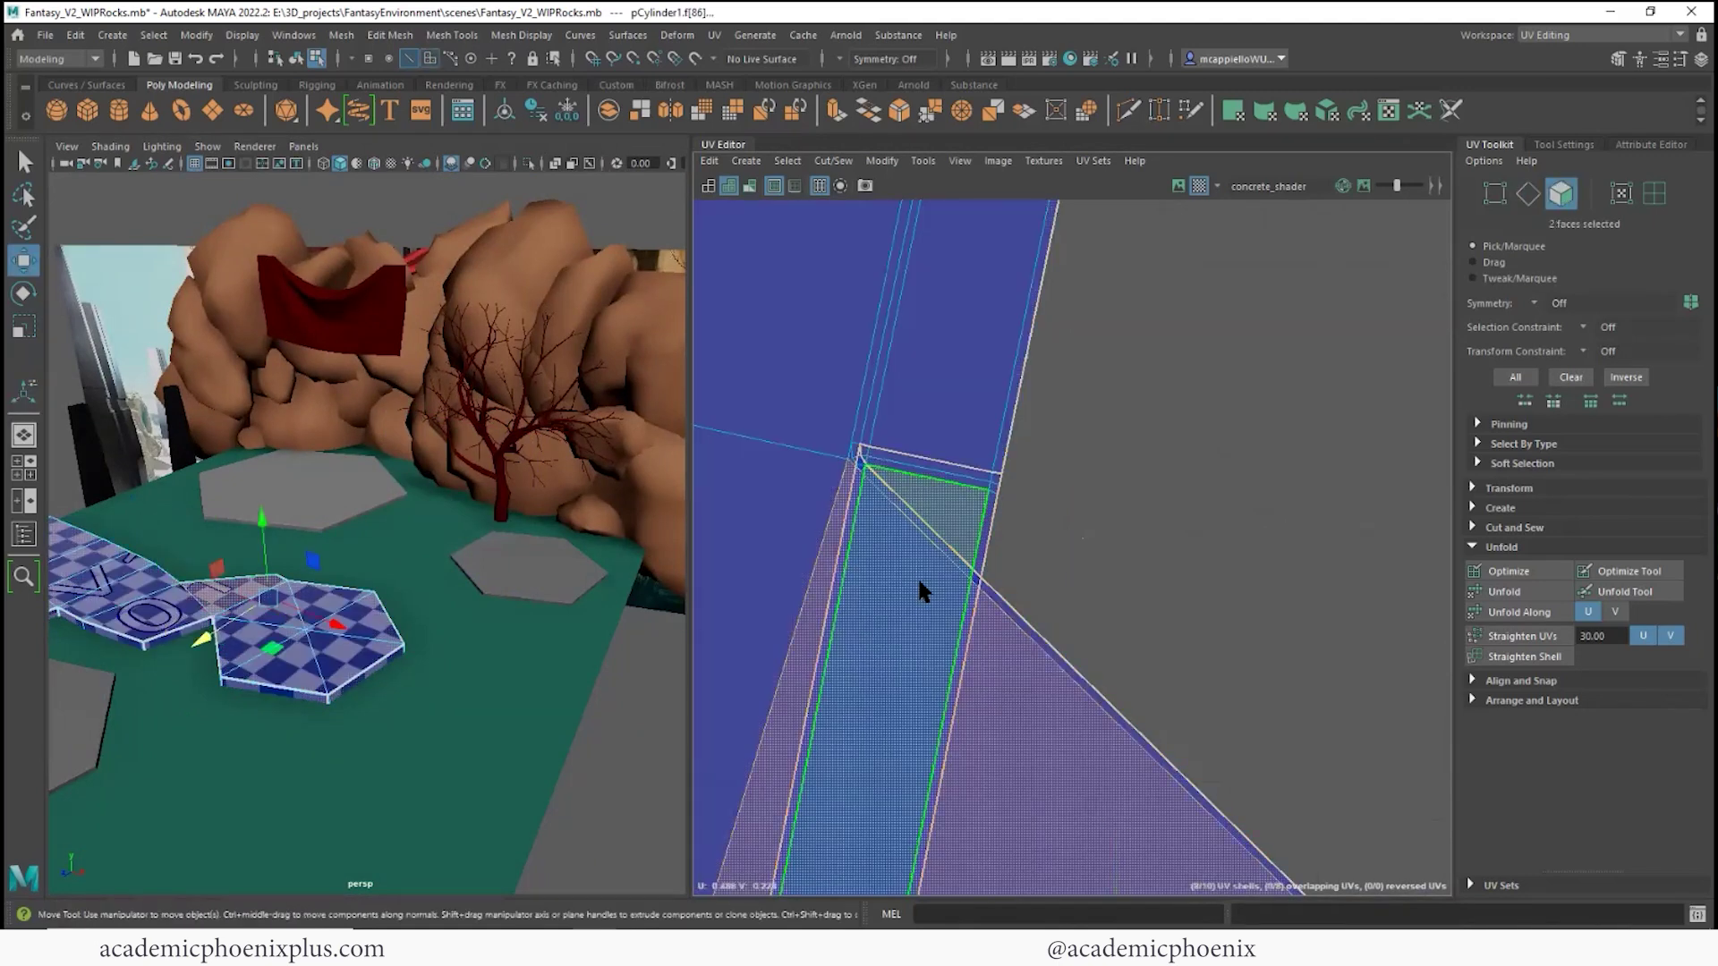
# - Select the narrow strip shell overlapping the hexagonal end, move it off the slab and rotate it diagonally beside the border
pyautogui.keyDown('alt'); pyautogui.moveTo(1127, 590); pyautogui.dragTo(1034, 595, button='right'); pyautogui.keyUp('alt')
pyautogui.keyDown('alt'); pyautogui.moveTo(1034, 595); pyautogui.dragTo(743, 305, button='middle'); pyautogui.keyUp('alt')
pyautogui.keyDown('alt'); pyautogui.moveTo(863, 430); pyautogui.dragTo(760, 447, button='right'); pyautogui.keyUp('alt')
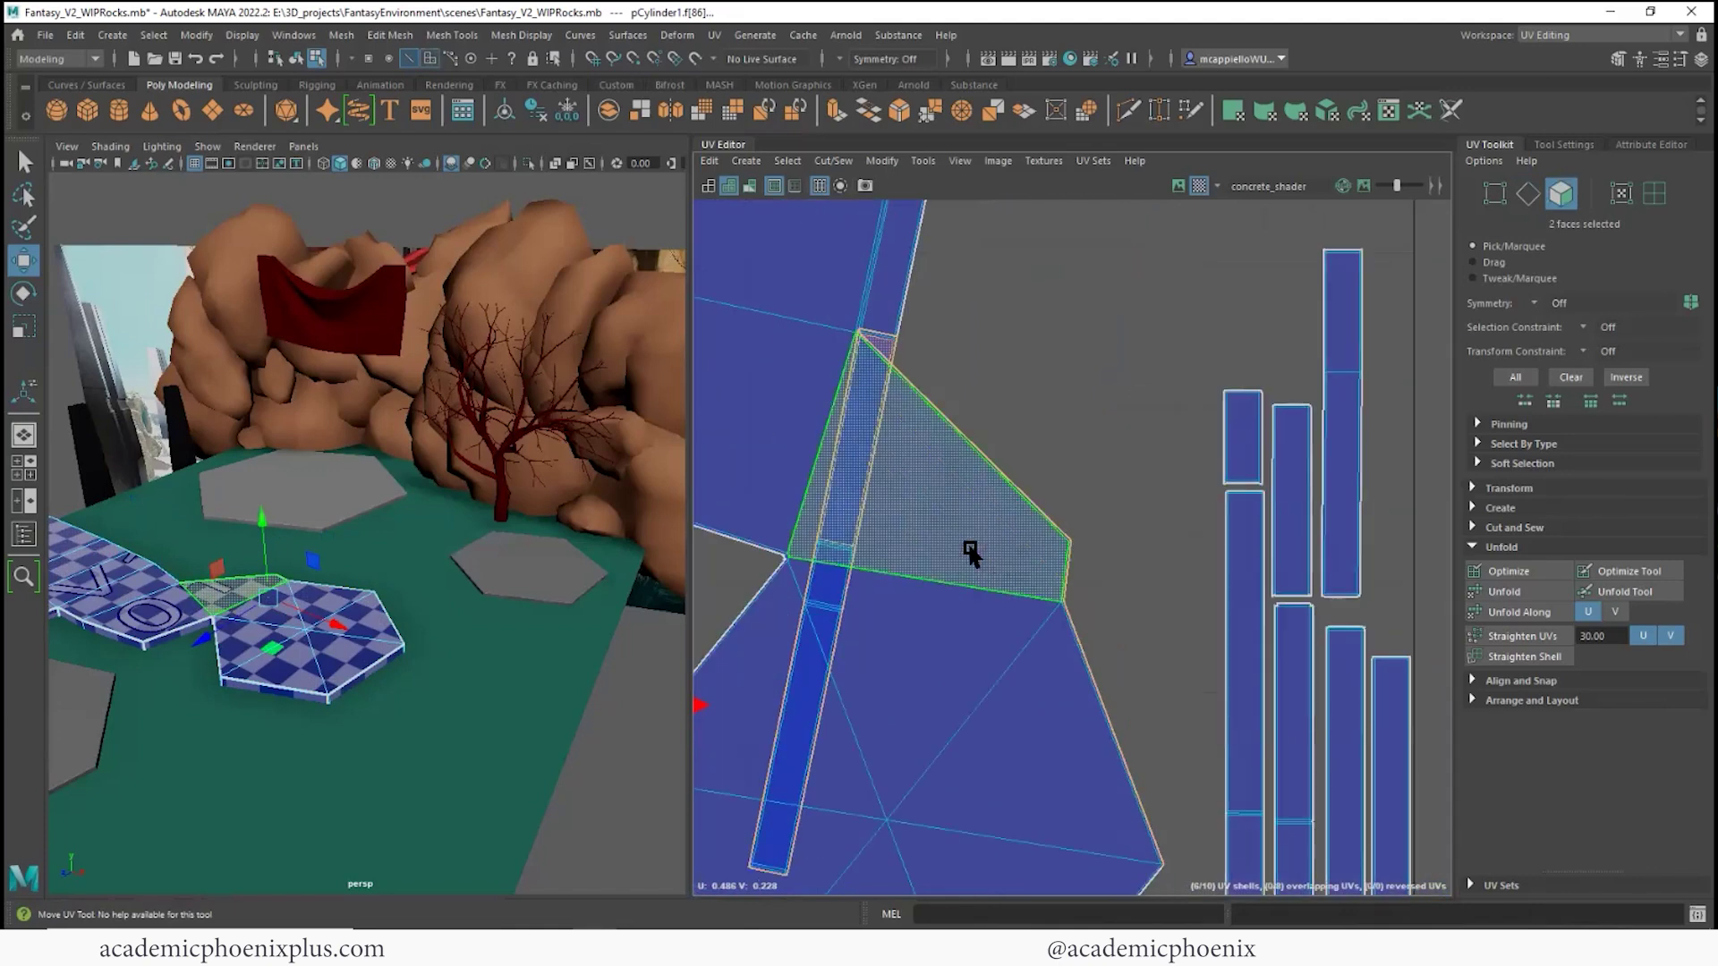
pyautogui.doubleClick(976, 556)
pyautogui.doubleClick(877, 347)
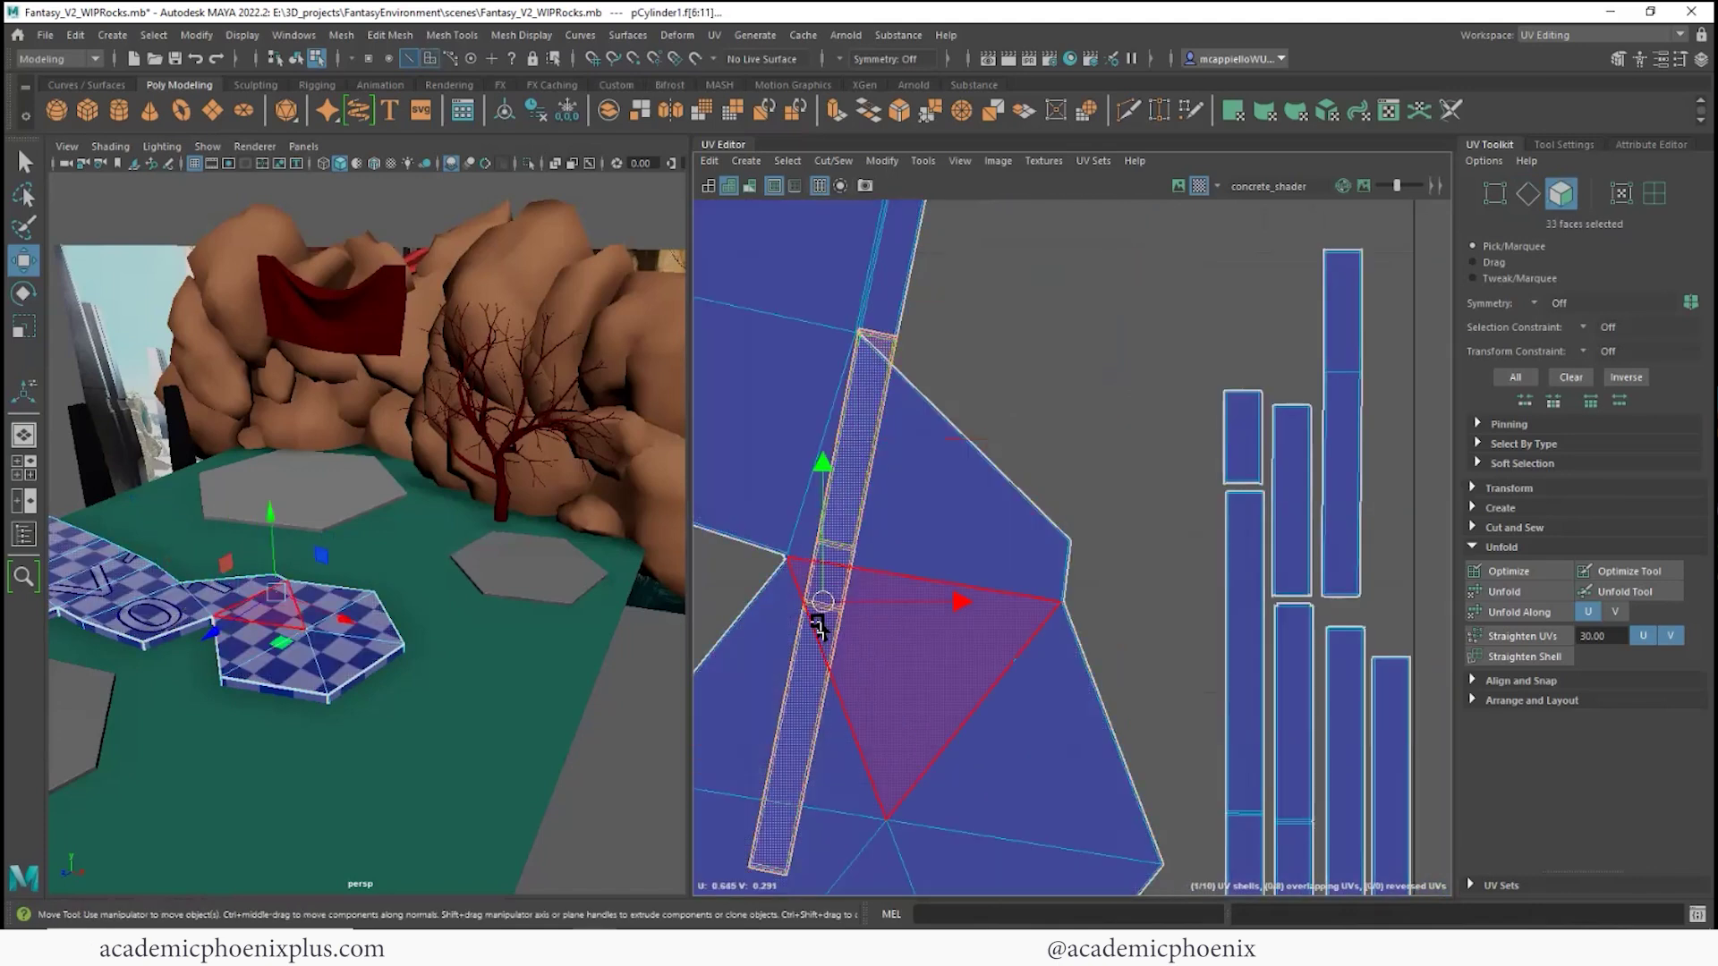
pyautogui.moveTo(819, 627); pyautogui.dragTo(1010, 582)
pyautogui.press('e')
pyautogui.moveTo(1028, 433); pyautogui.dragTo(882, 443)
pyautogui.press('w')
pyautogui.moveTo(1025, 551); pyautogui.dragTo(1130, 510)
# - Move and sew the short strip piece onto the short border edge at the hexagon's corner
pyautogui.keyDown('alt'); pyautogui.moveTo(1060, 483); pyautogui.dragTo(1396, 492, button='right'); pyautogui.keyUp('alt')
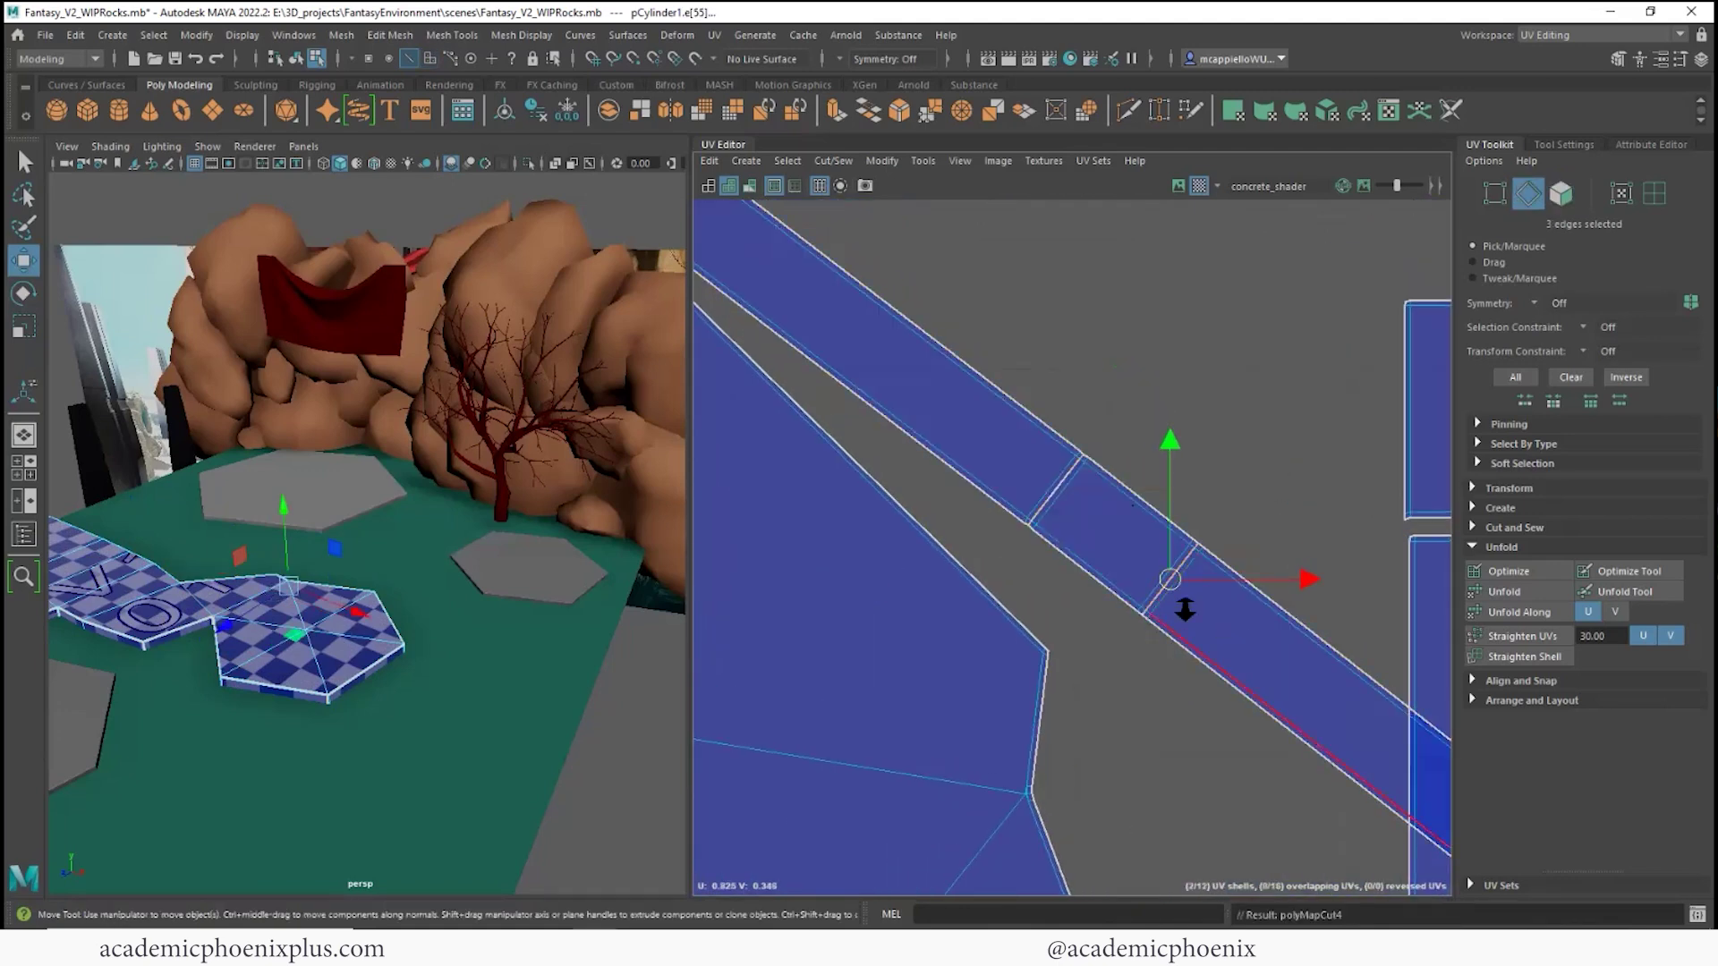
pyautogui.scroll(-2, 1185, 609)
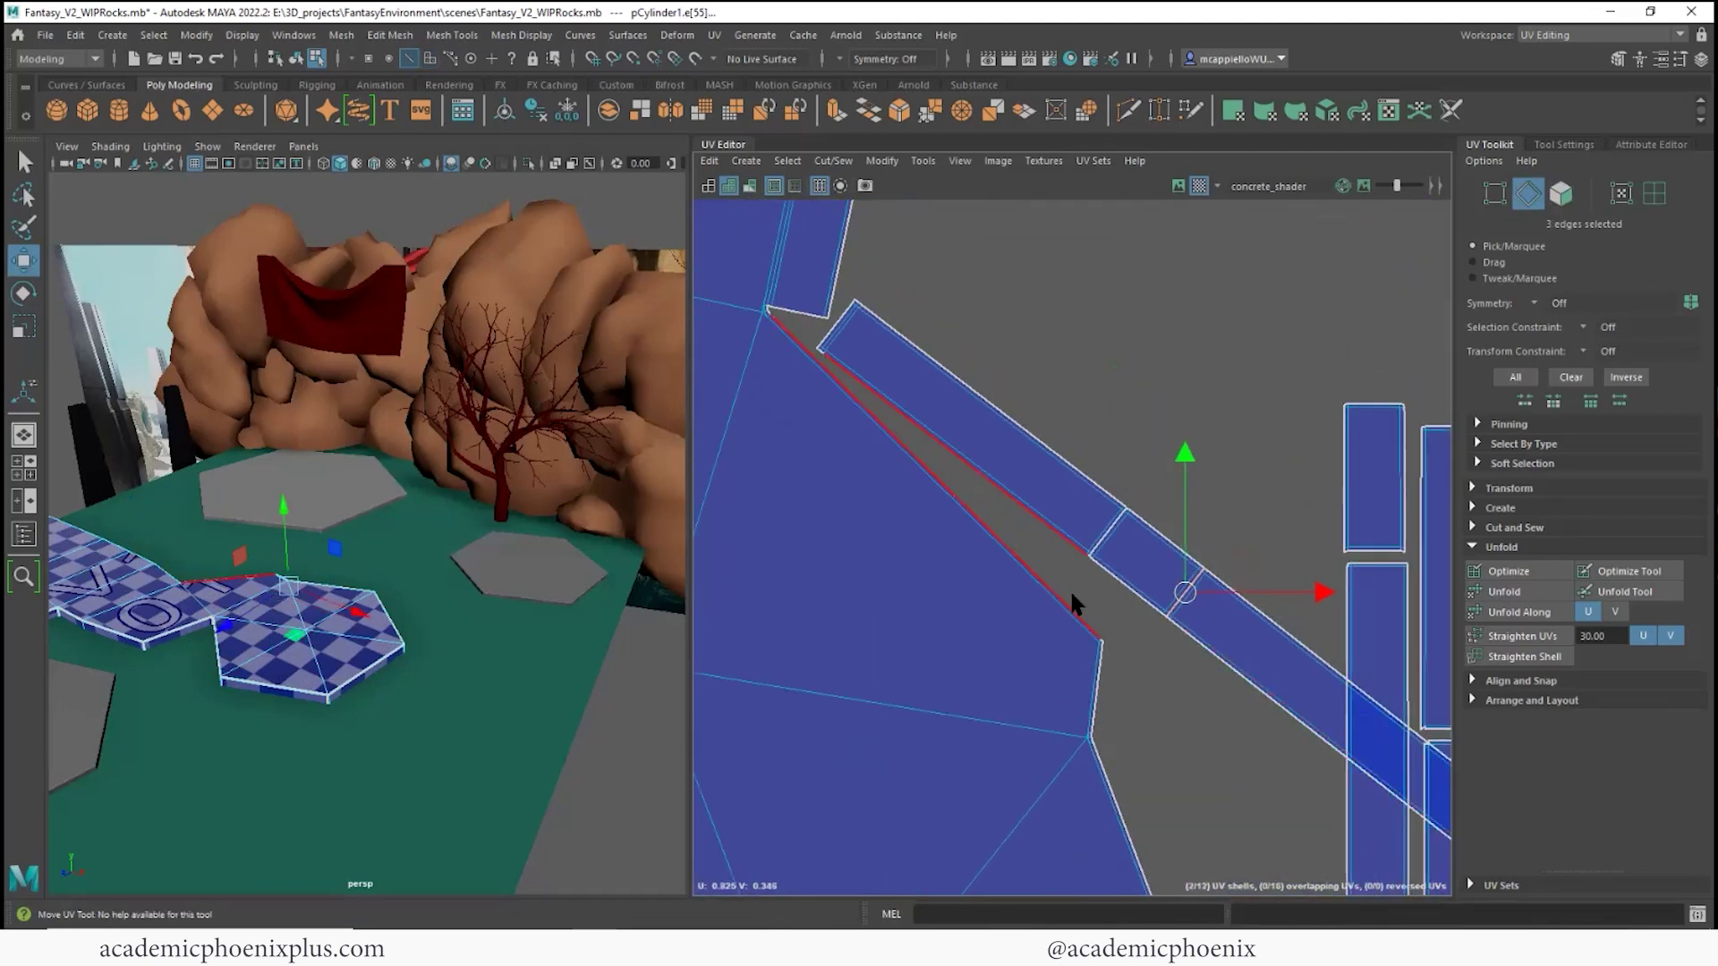
pyautogui.click(1106, 680)
pyautogui.keyDown('shift'); pyautogui.moveTo(1106, 687); pyautogui.dragTo(1100, 736, button='right'); pyautogui.keyUp('shift')
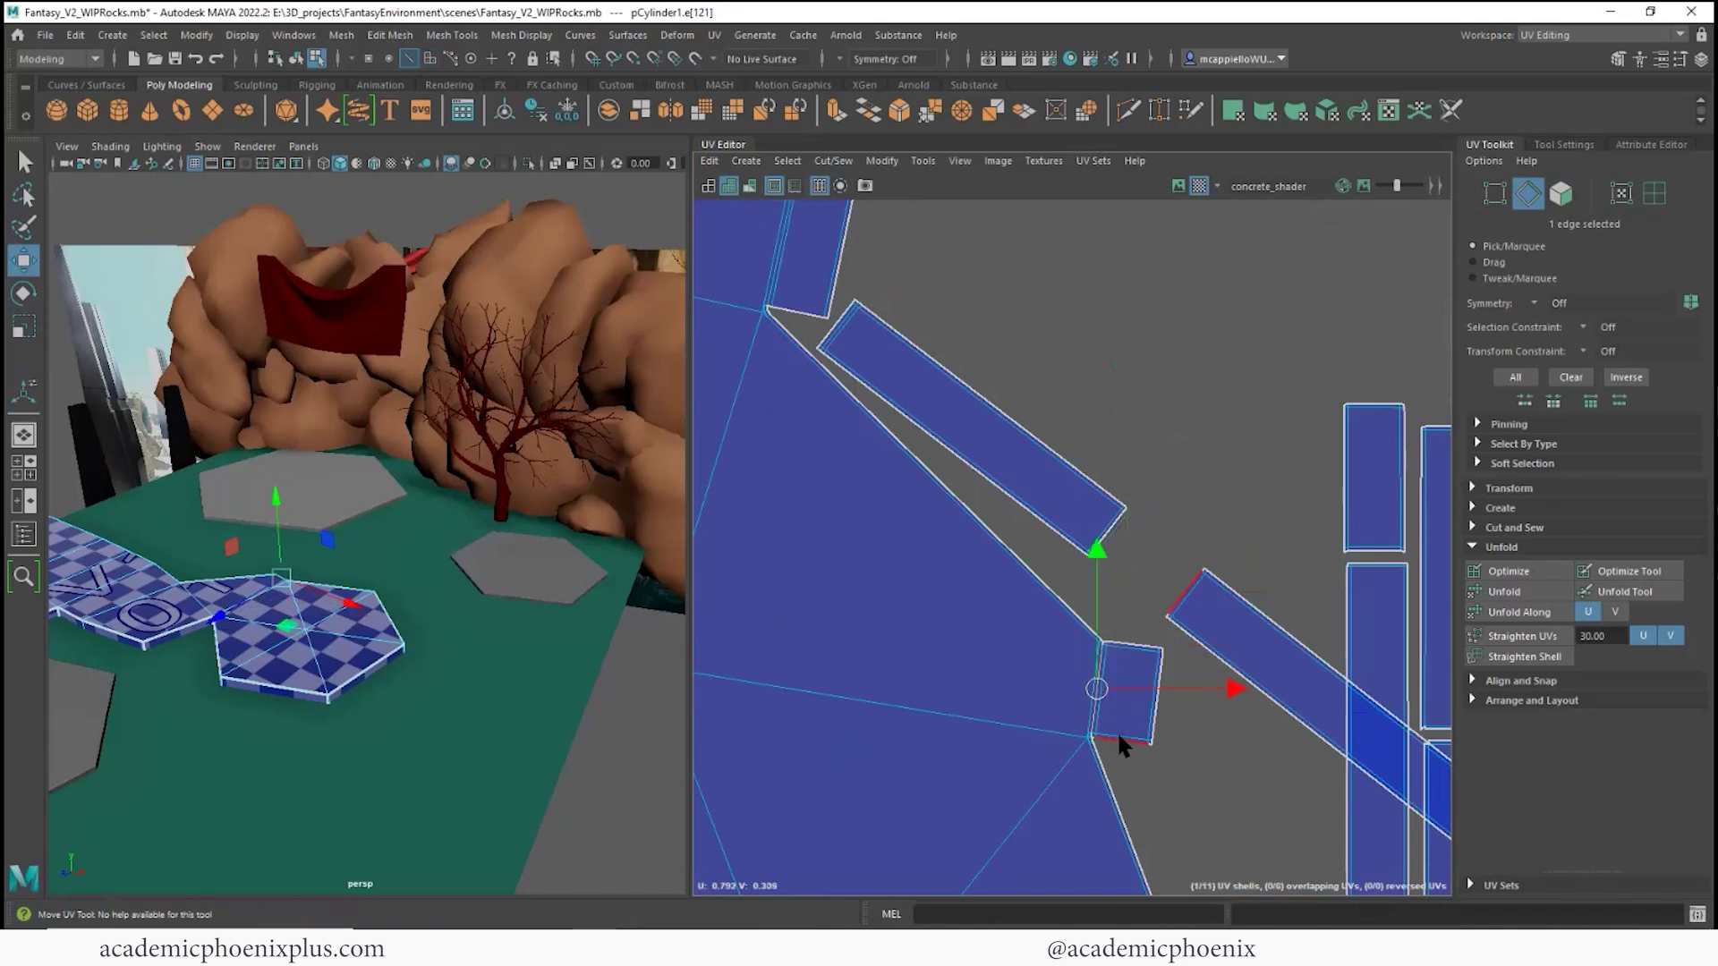
# - Move and sew the longer strip piece onto the adjoining diagonal border edge, and sew the short seam at its upper end
pyautogui.click(1076, 605)
pyautogui.keyDown('shift'); pyautogui.moveTo(1081, 605); pyautogui.dragTo(1079, 644, button='right'); pyautogui.keyUp('shift')
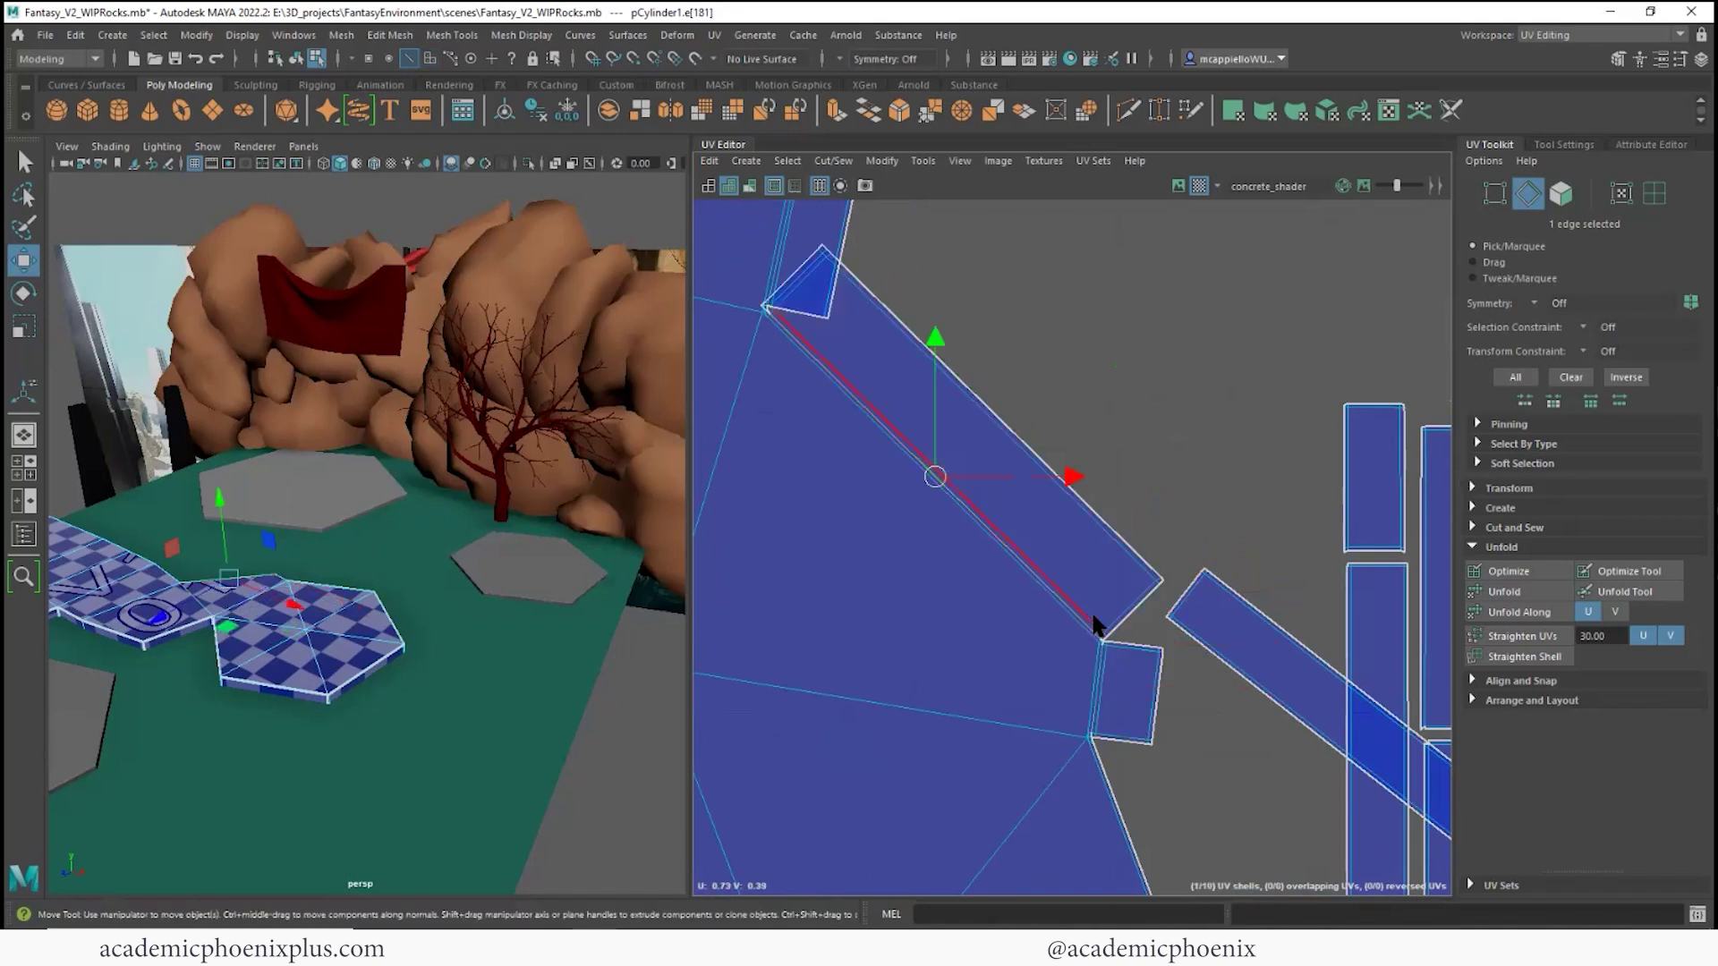
pyautogui.click(807, 310)
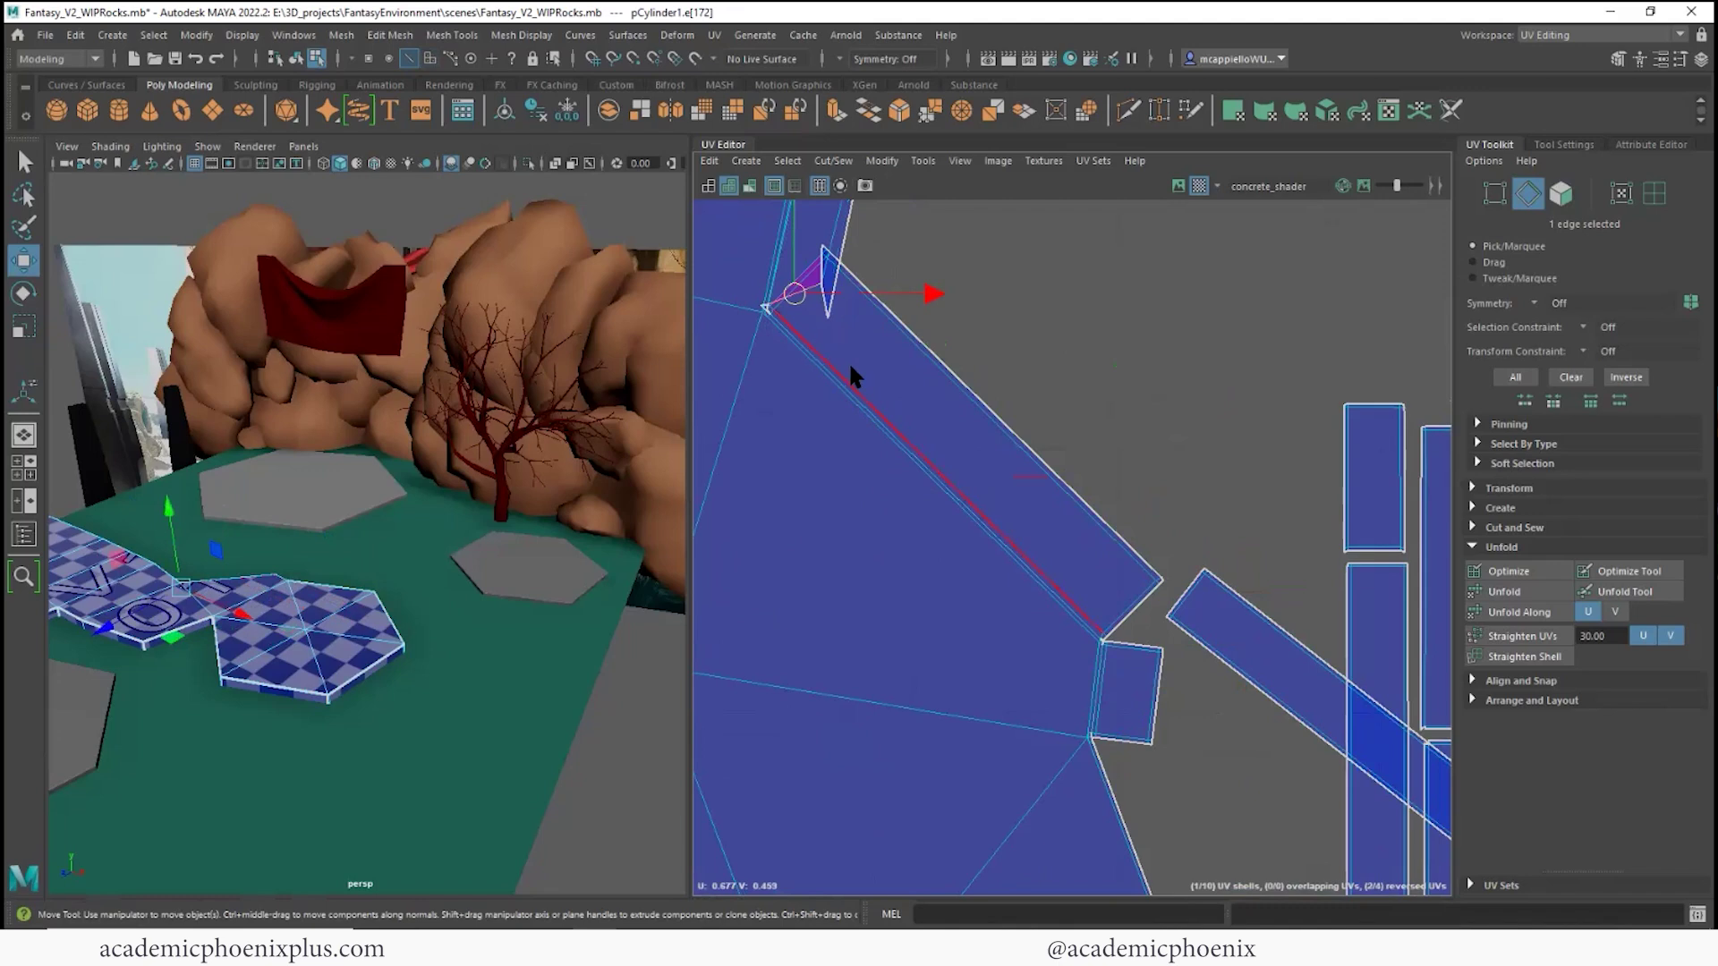
# - Select the whole sewn slab shell and unfold it
pyautogui.keyDown('alt'); pyautogui.moveTo(1051, 478); pyautogui.dragTo(752, 421, button='right'); pyautogui.keyUp('alt')
pyautogui.keyDown('alt'); pyautogui.moveTo(937, 472); pyautogui.dragTo(866, 470, button='right'); pyautogui.keyUp('alt')
pyautogui.doubleClick(867, 471)
pyautogui.click(1503, 591)
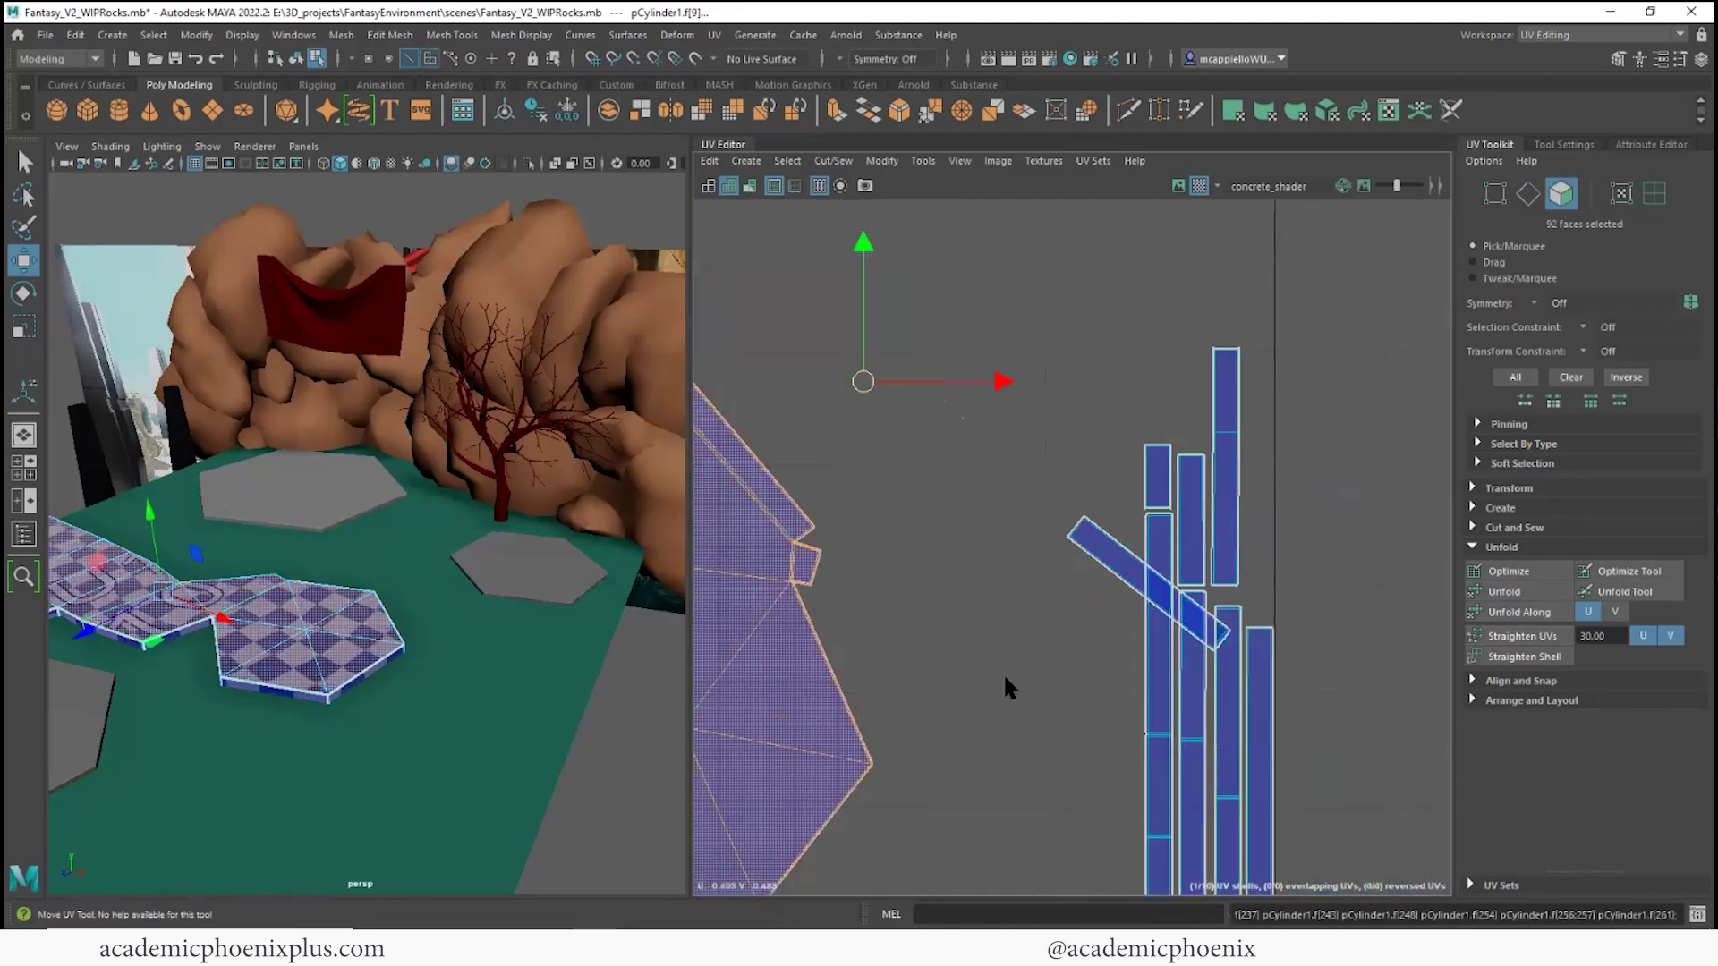
# - Move the unfolded slab shell up and away from the other UV shells
pyautogui.keyDown('alt'); pyautogui.moveTo(945, 539); pyautogui.dragTo(1281, 531, button='middle'); pyautogui.keyUp('alt')
pyautogui.keyDown('alt'); pyautogui.moveTo(1297, 530); pyautogui.dragTo(841, 510, button='right'); pyautogui.keyUp('alt')
pyautogui.keyDown('alt'); pyautogui.moveTo(1249, 456); pyautogui.dragTo(1039, 621, button='middle'); pyautogui.keyUp('alt')
pyautogui.moveTo(1050, 614); pyautogui.dragTo(1167, 458)
pyautogui.scroll(3, 1170, 464)
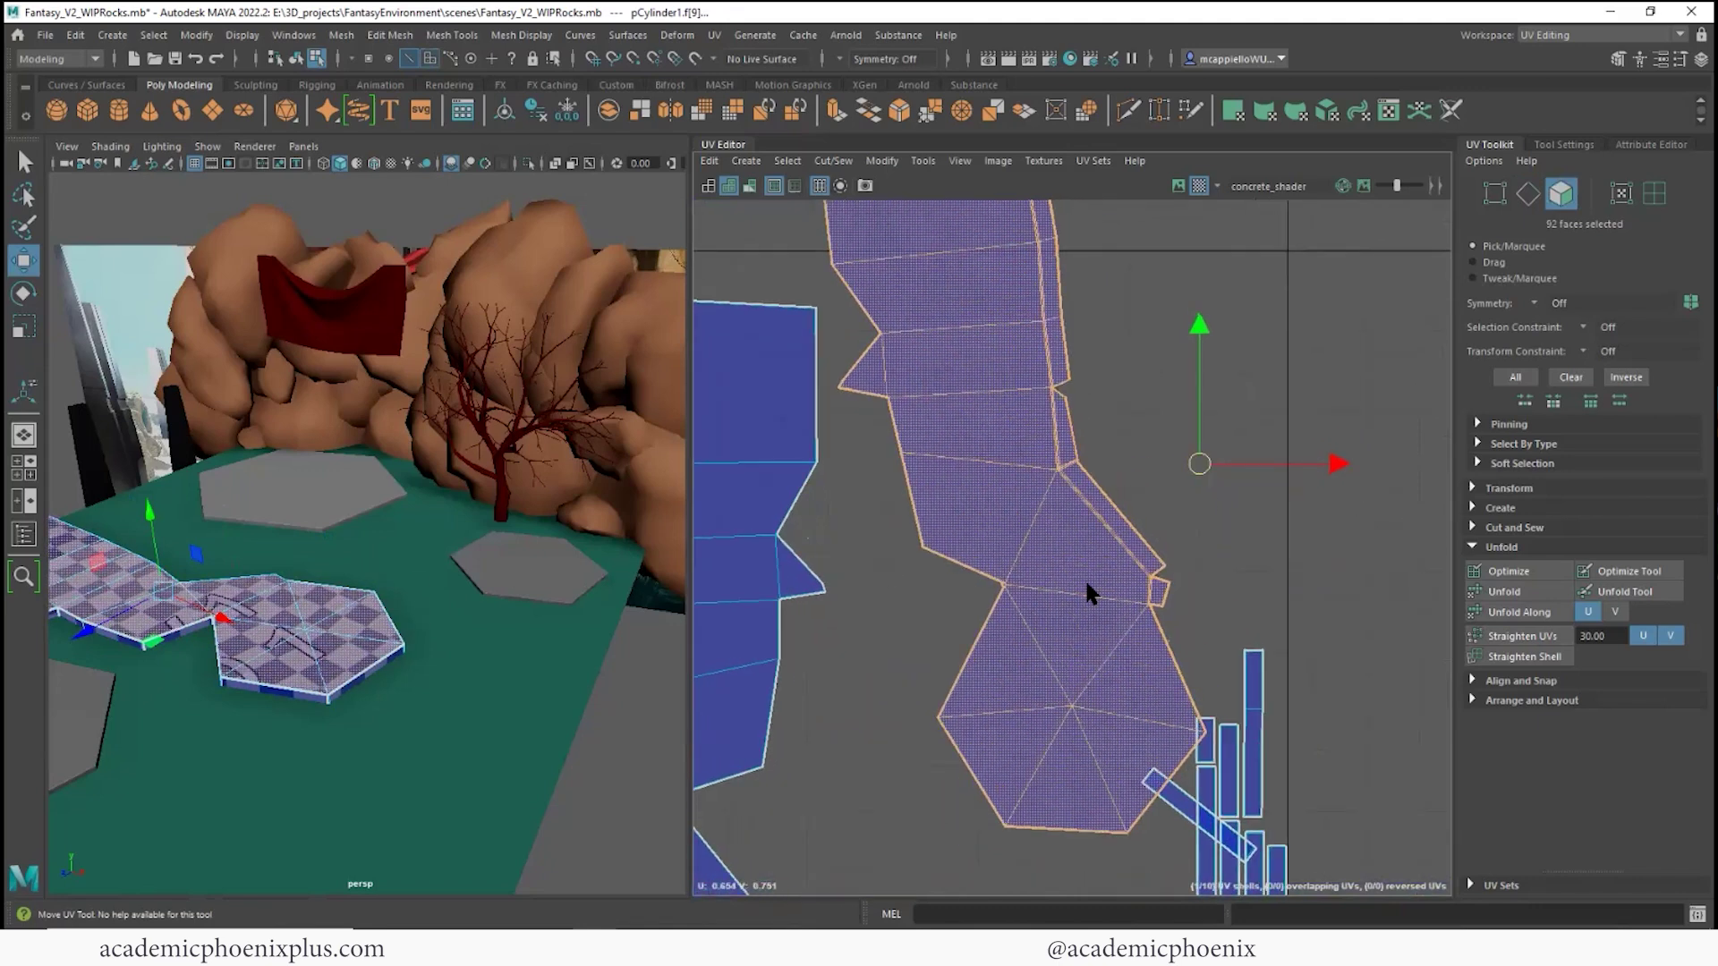
# - Move and sew the loose diagonal strip onto the hexagon's border edge below the short corner piece
pyautogui.keyDown('alt'); pyautogui.moveTo(1086, 586); pyautogui.dragTo(998, 520, button='middle'); pyautogui.keyUp('alt')
pyautogui.moveTo(1078, 567); pyautogui.dragTo(1078, 518, button='right')
pyautogui.keyDown('alt'); pyautogui.moveTo(1139, 537); pyautogui.dragTo(1039, 480, button='middle'); pyautogui.keyUp('alt')
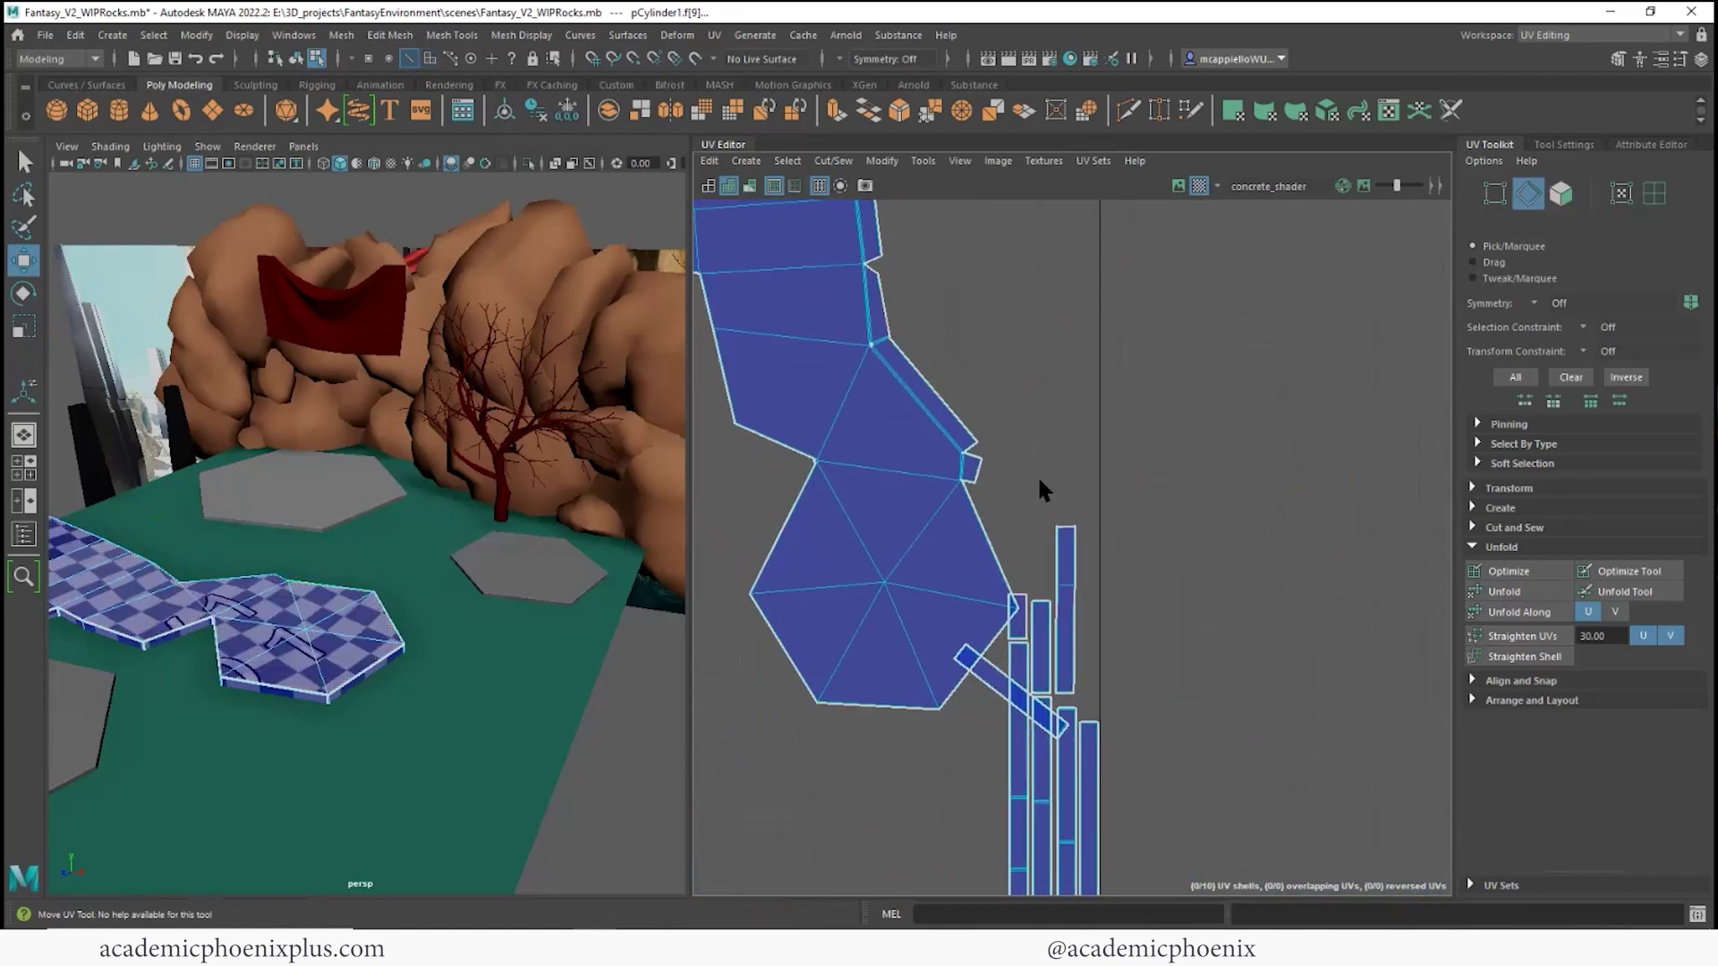
pyautogui.scroll(2, 1038, 486)
pyautogui.click(975, 578)
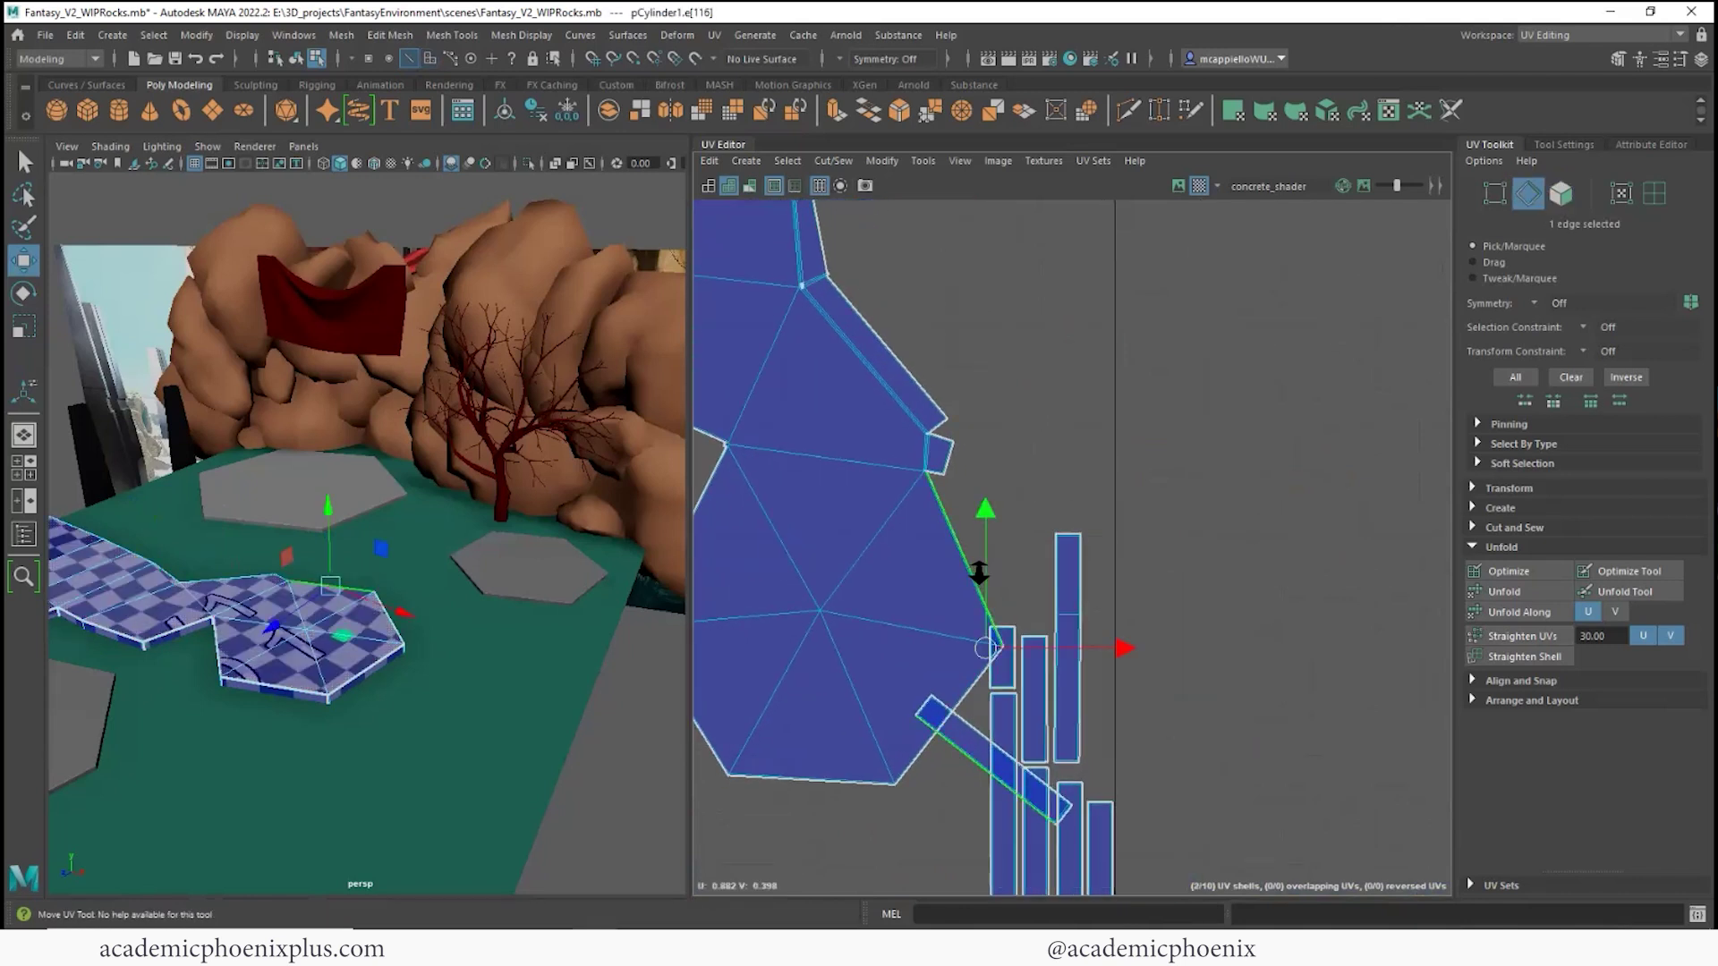
pyautogui.keyDown('shift'); pyautogui.moveTo(975, 578); pyautogui.dragTo(976, 610, button='right'); pyautogui.keyUp('shift')
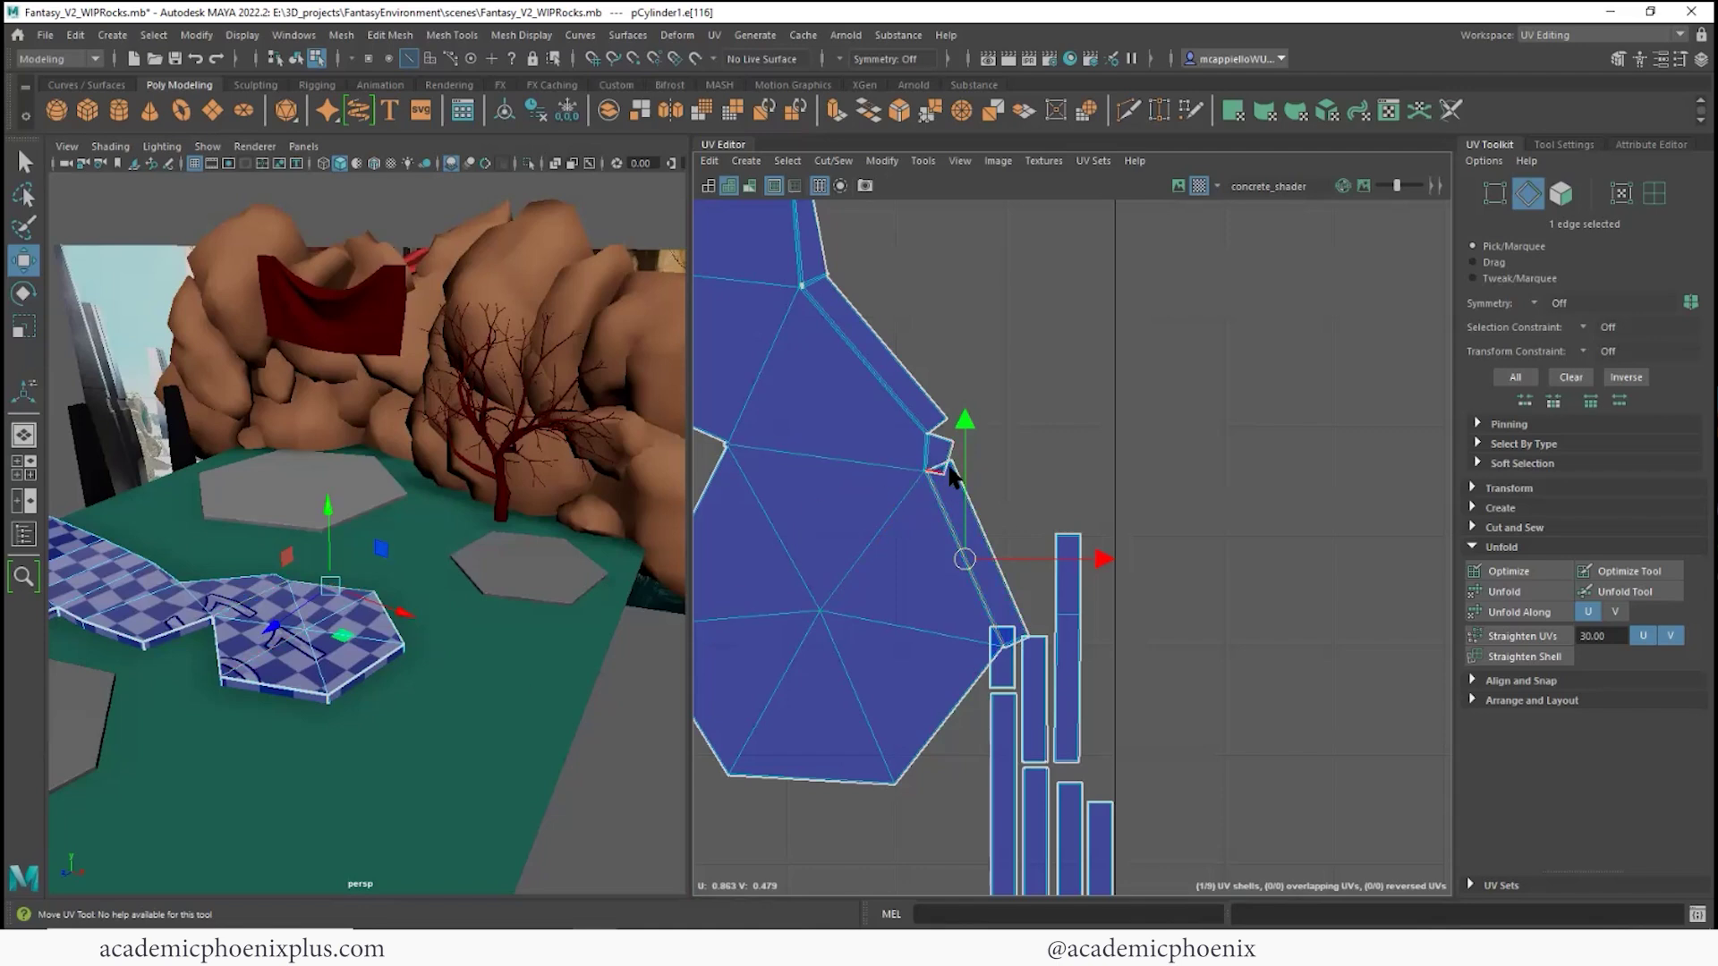
# - Sew the short seam between the small corner piece and the side strip below it
pyautogui.keyDown('alt'); pyautogui.moveTo(479, 612); pyautogui.dragTo(377, 606); pyautogui.keyUp('alt')
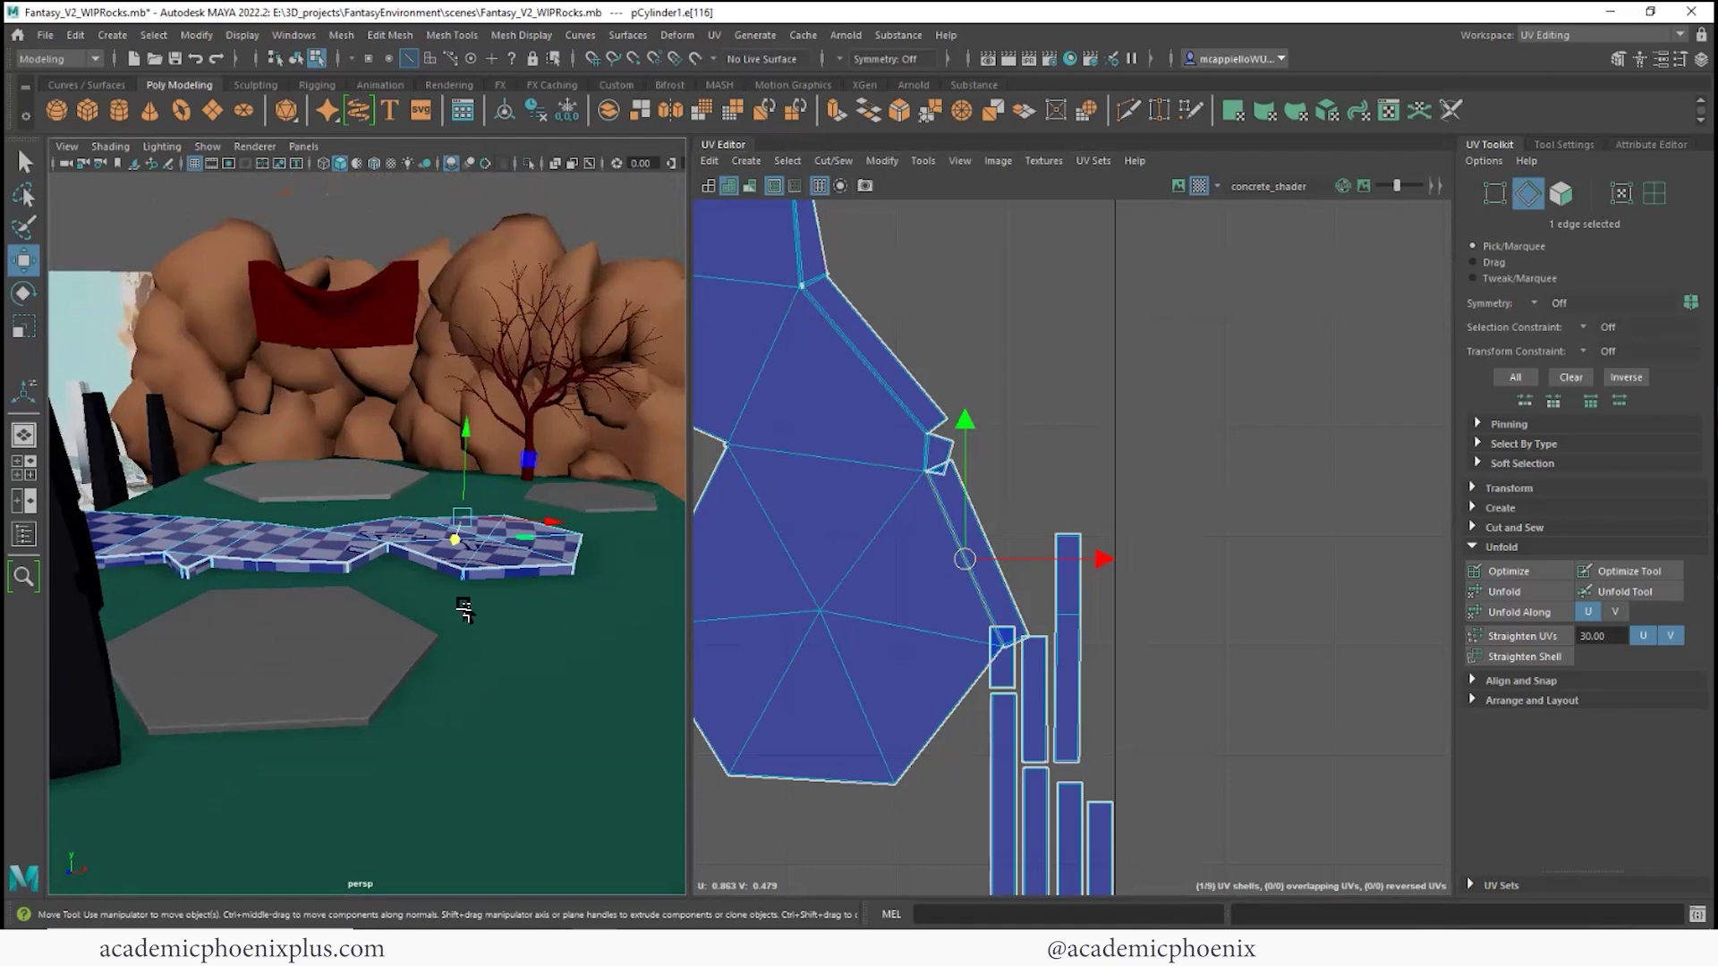
pyautogui.keyDown('alt'); pyautogui.moveTo(995, 312); pyautogui.dragTo(1110, 407, button='right'); pyautogui.keyUp('alt')
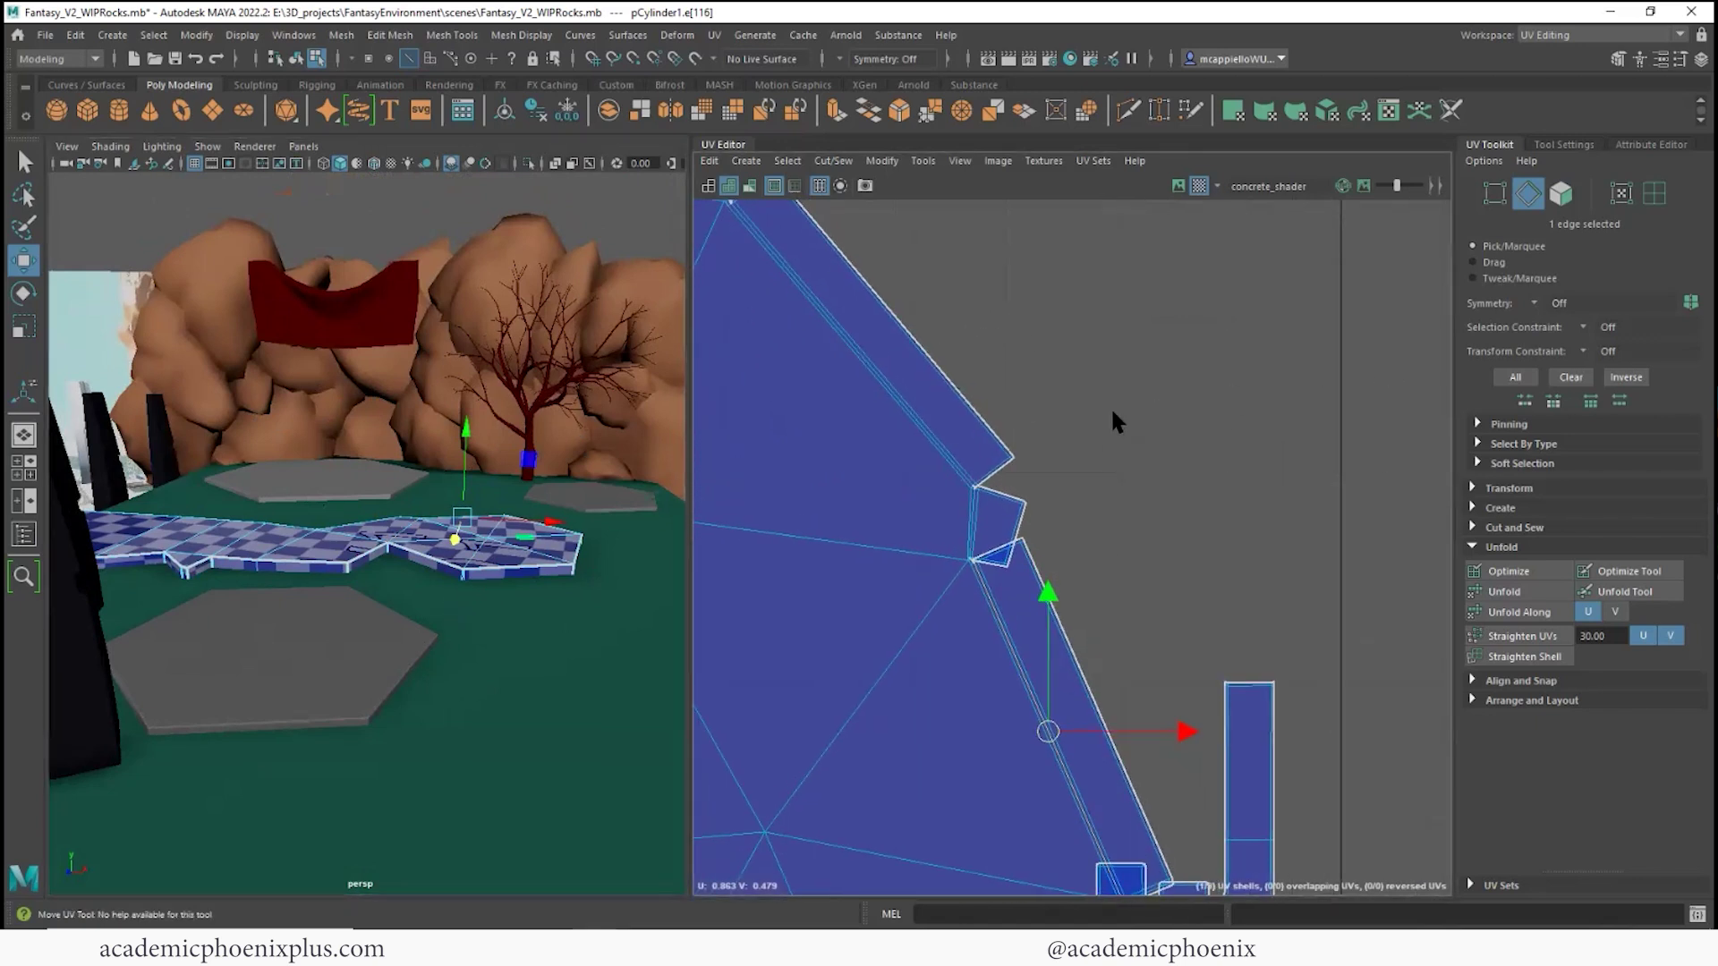
pyautogui.keyDown('alt'); pyautogui.moveTo(1063, 455); pyautogui.dragTo(1063, 360, button='middle'); pyautogui.keyUp('alt')
pyautogui.keyDown('alt'); pyautogui.moveTo(1063, 360); pyautogui.dragTo(1020, 420, button='right'); pyautogui.keyUp('alt')
pyautogui.scroll(2, 1019, 420)
pyautogui.click(930, 534)
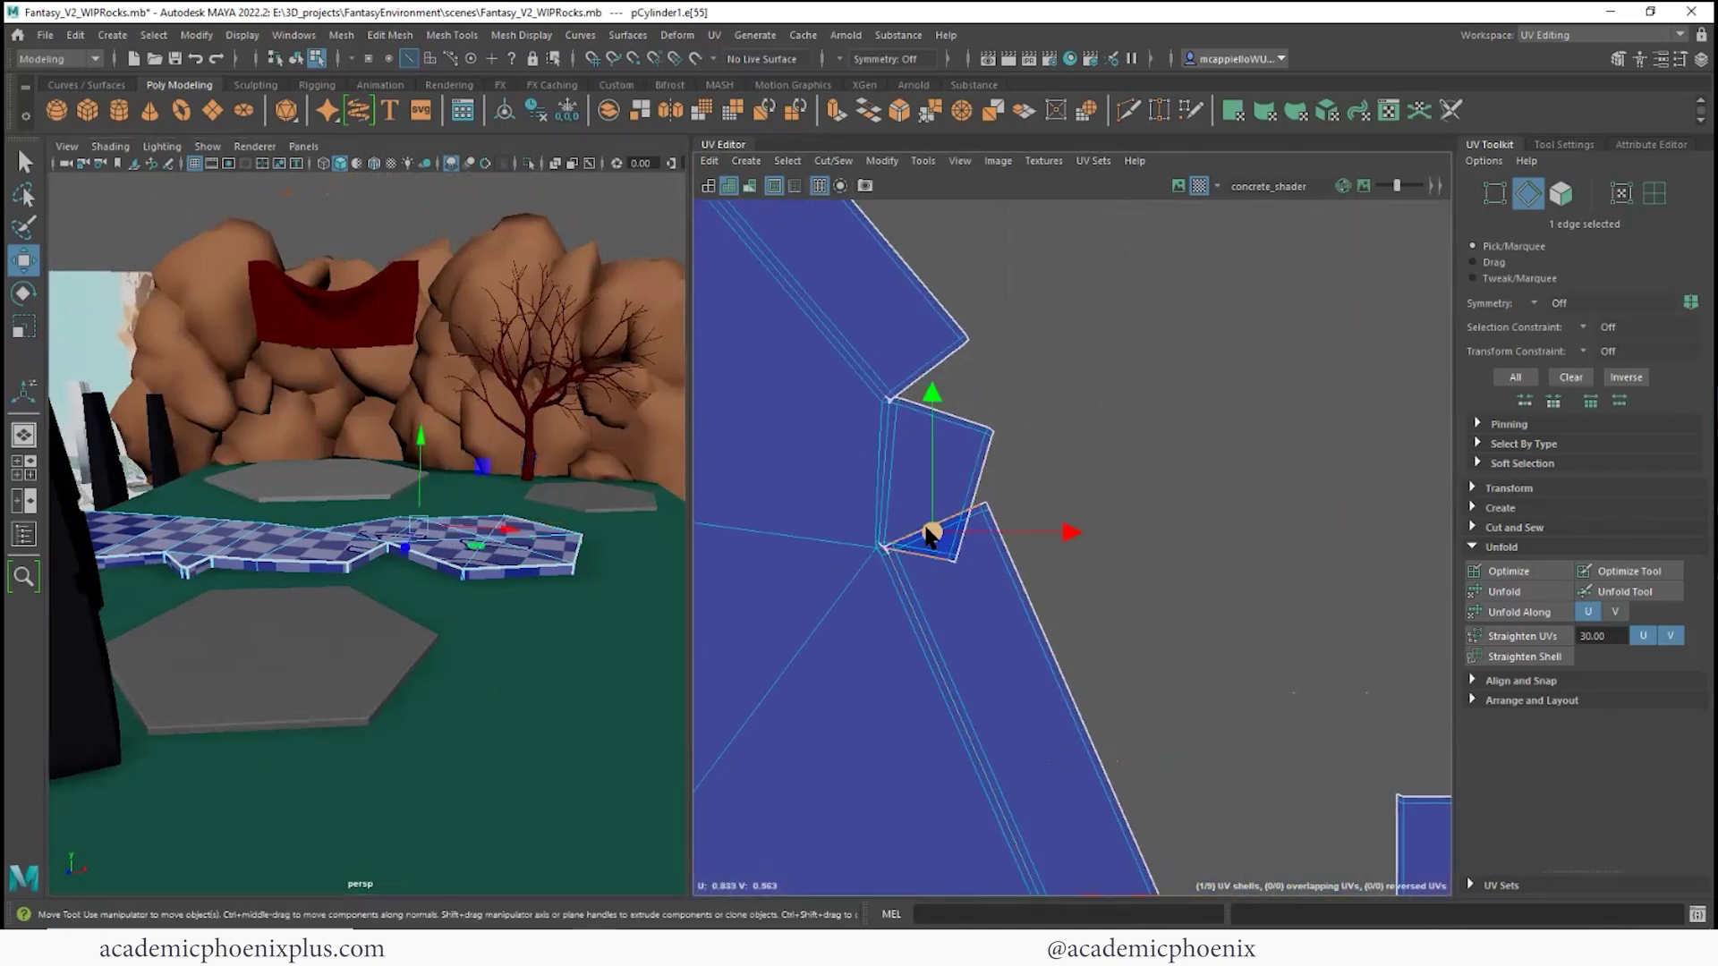
pyautogui.keyDown('shift'); pyautogui.rightClick(914, 528); pyautogui.keyUp('shift')
# - Sew the short seam between the small corner piece and the side strip above it
pyautogui.click(980, 552)
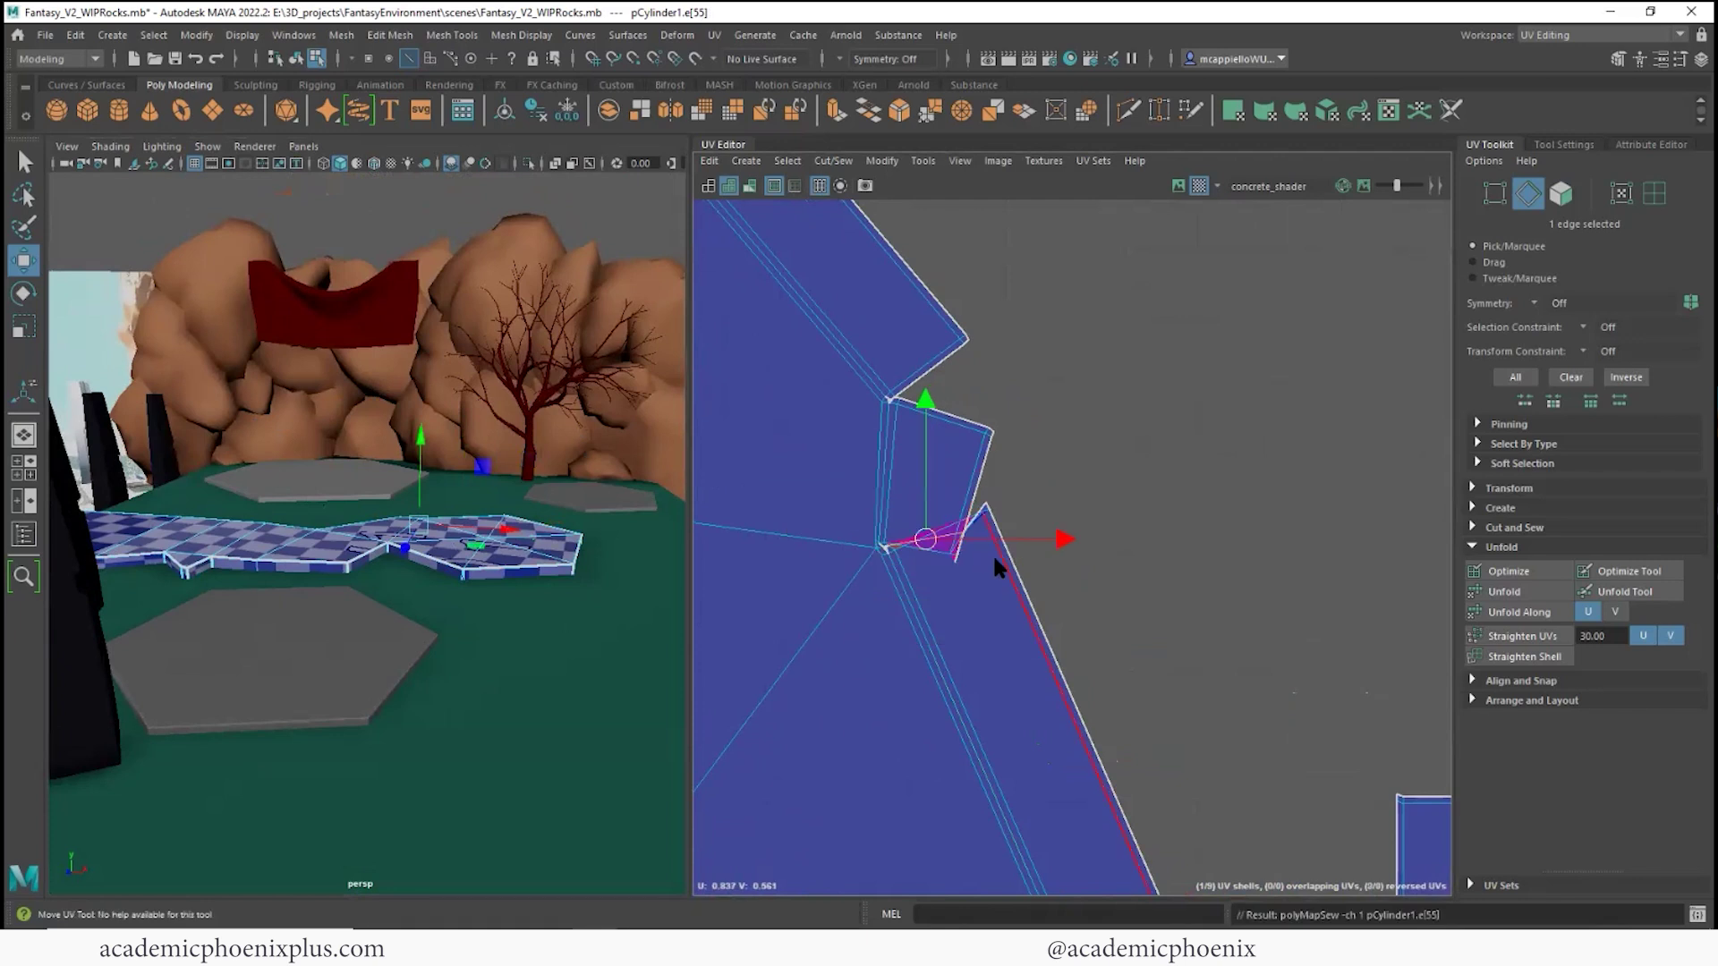
pyautogui.keyDown('alt'); pyautogui.moveTo(987, 549); pyautogui.dragTo(1055, 510, button='middle'); pyautogui.keyUp('alt')
pyautogui.scroll(-2, 1062, 530)
pyautogui.scroll(2, 969, 529)
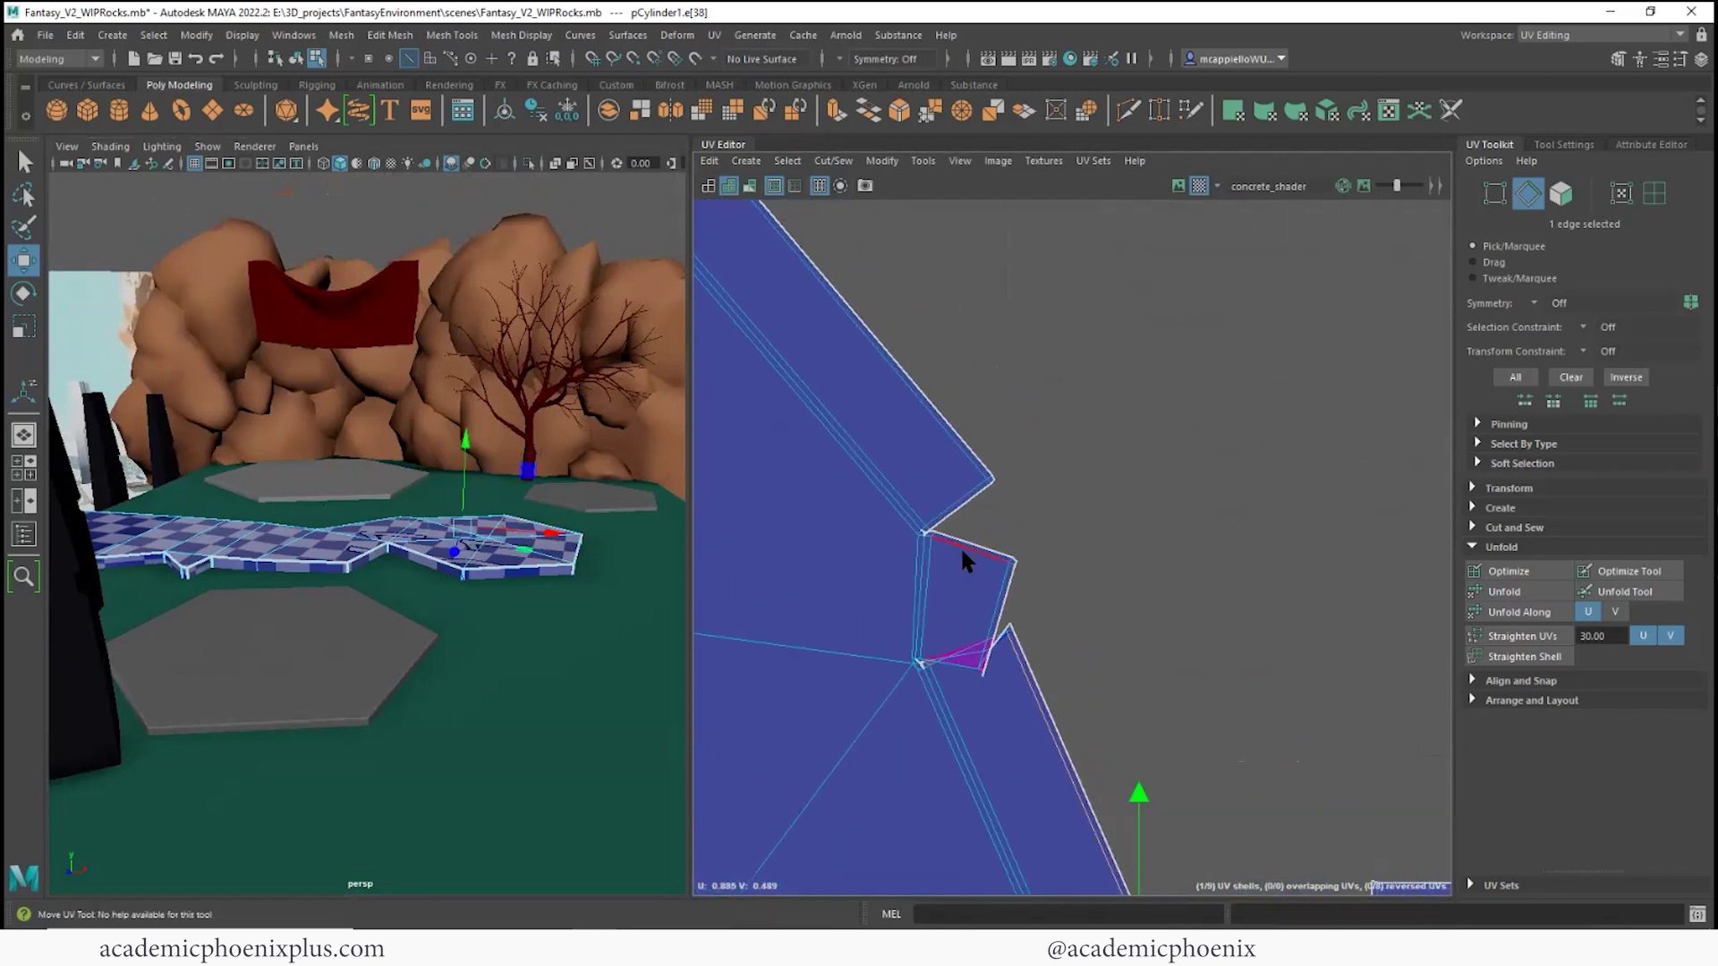
pyautogui.click(964, 545)
pyautogui.keyDown('shift'); pyautogui.moveTo(965, 545); pyautogui.dragTo(916, 544, button='right'); pyautogui.keyUp('shift')
pyautogui.scroll(-1, 1095, 590)
pyautogui.scroll(-1, 1164, 682)
pyautogui.click(984, 629)
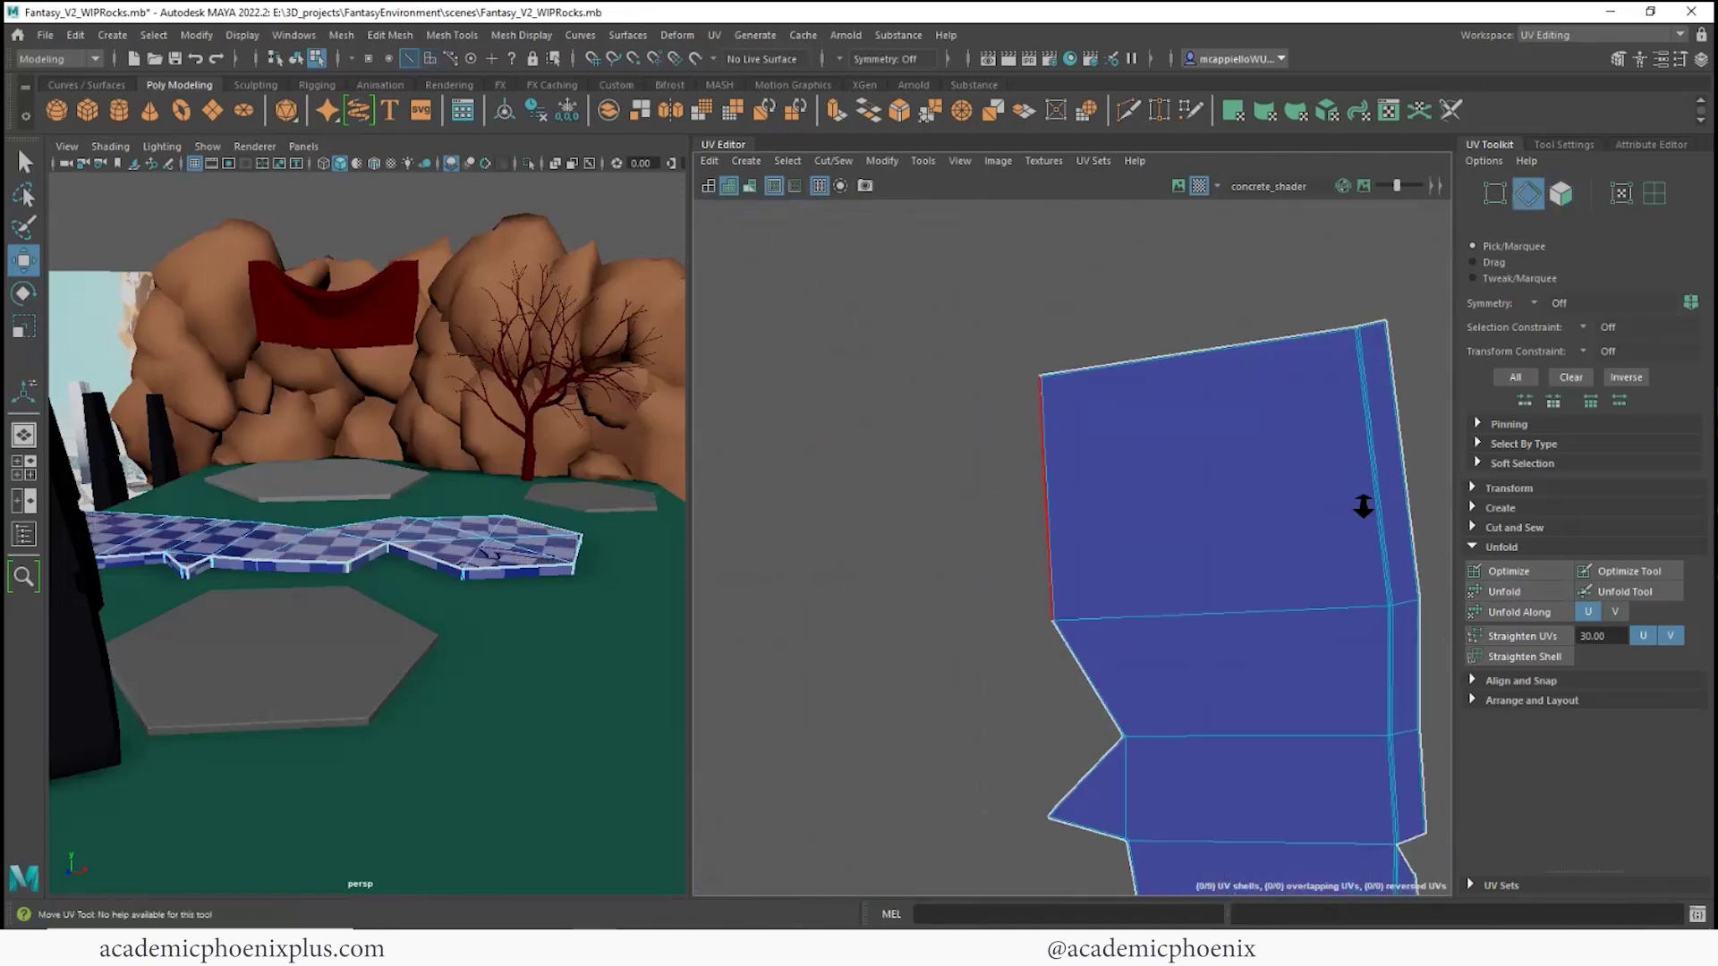
# - Move and sew the matching side strip onto the slanted border edge above the triangular notch on the slab's opposite side
pyautogui.scroll(1, 1033, 535)
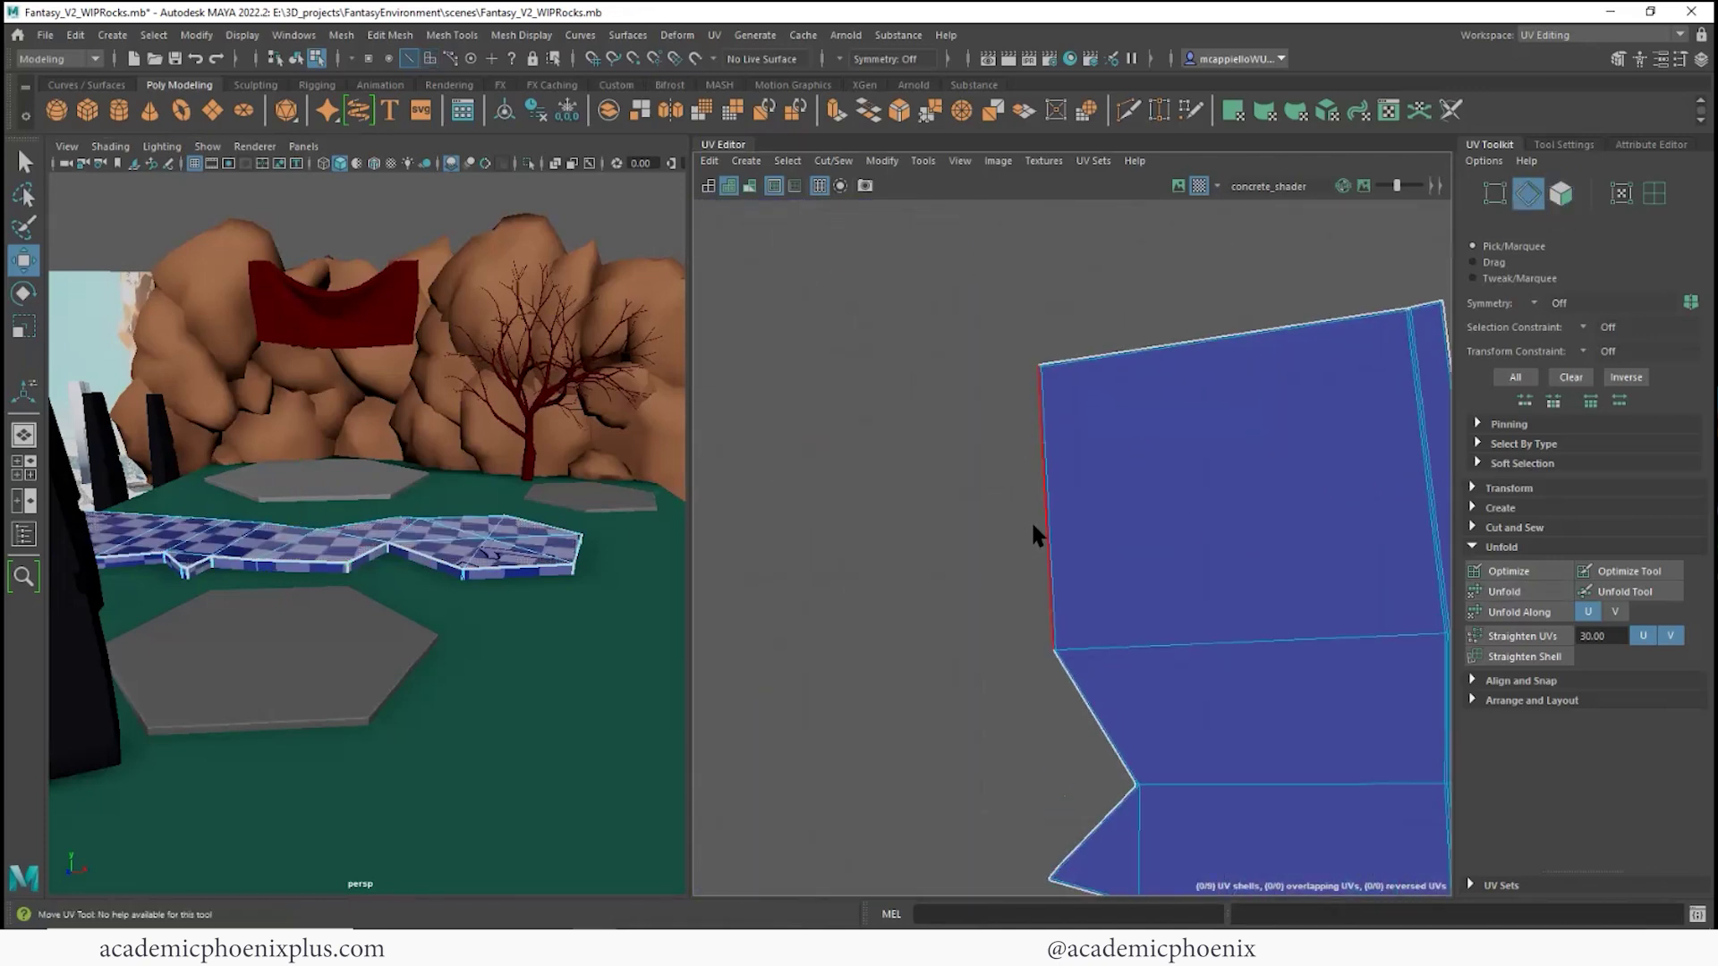
pyautogui.keyDown('alt'); pyautogui.moveTo(1065, 663); pyautogui.dragTo(1108, 431, button='middle'); pyautogui.keyUp('alt')
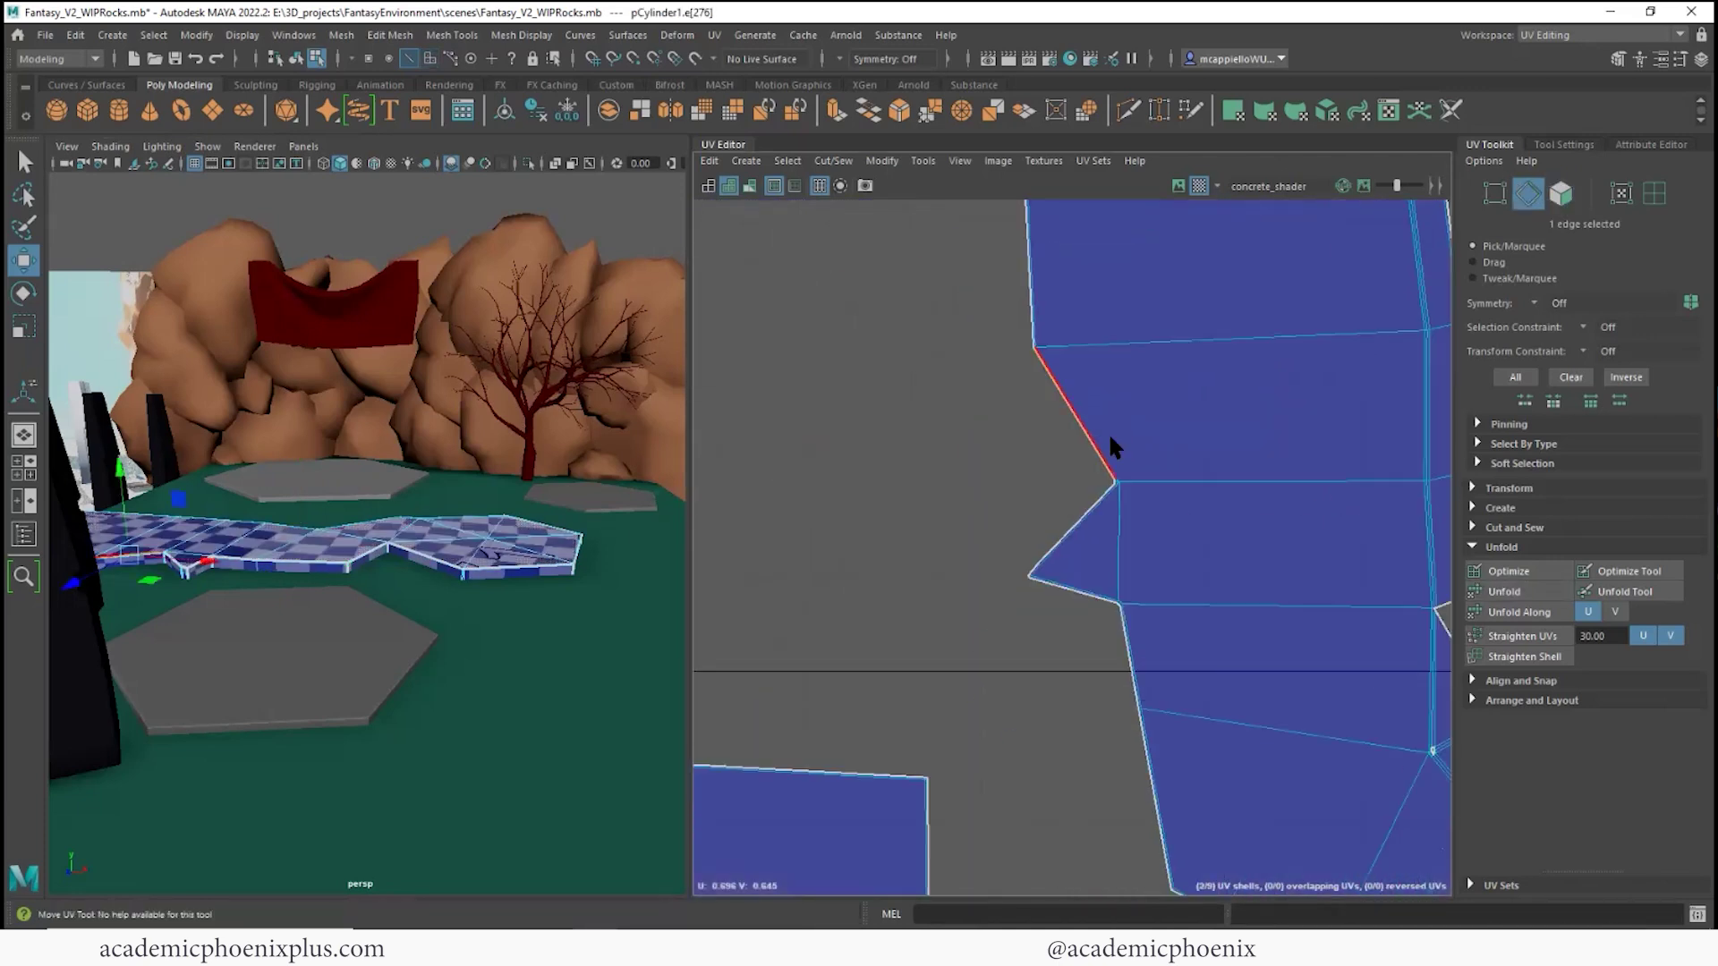
pyautogui.click(1074, 528)
pyautogui.keyDown('alt'); pyautogui.moveTo(1385, 614); pyautogui.dragTo(716, 555, button='right'); pyautogui.keyUp('alt')
pyautogui.keyDown('alt'); pyautogui.moveTo(1266, 602); pyautogui.dragTo(756, 475, button='middle'); pyautogui.keyUp('alt')
pyautogui.keyDown('alt'); pyautogui.moveTo(1053, 591); pyautogui.dragTo(1081, 332, button='middle'); pyautogui.keyUp('alt')
pyautogui.scroll(6, 1131, 567)
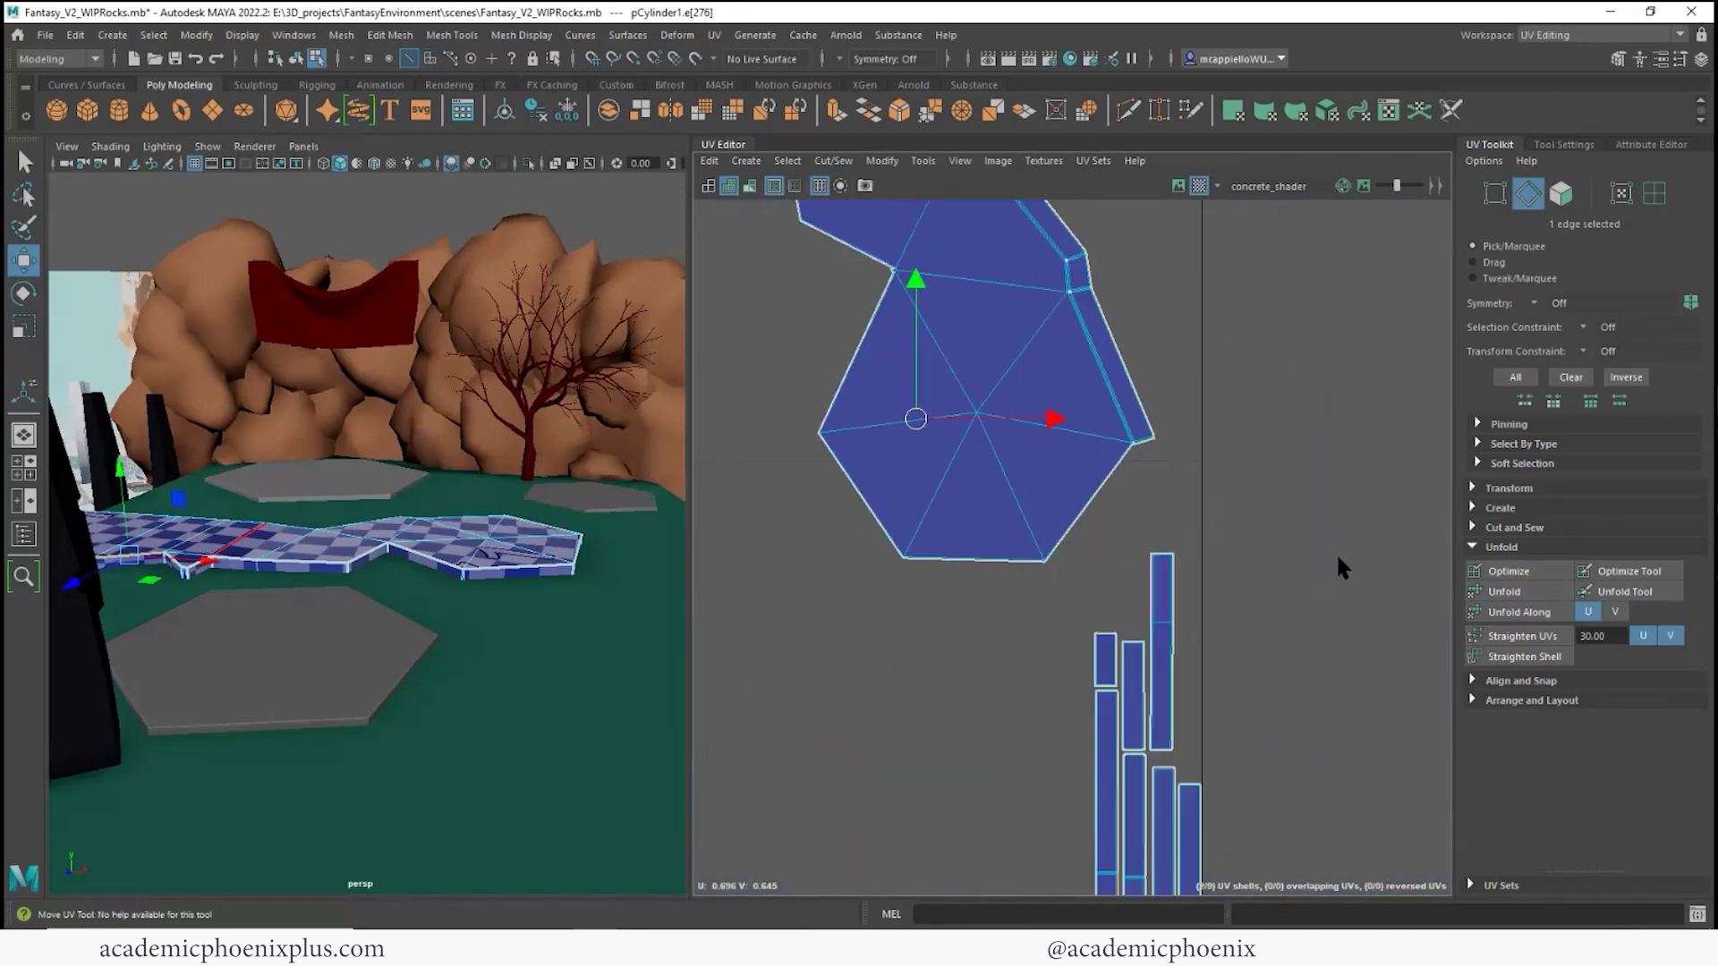
pyautogui.keyDown('shift'); pyautogui.moveTo(949, 519); pyautogui.dragTo(928, 566, button='right'); pyautogui.keyUp('shift')
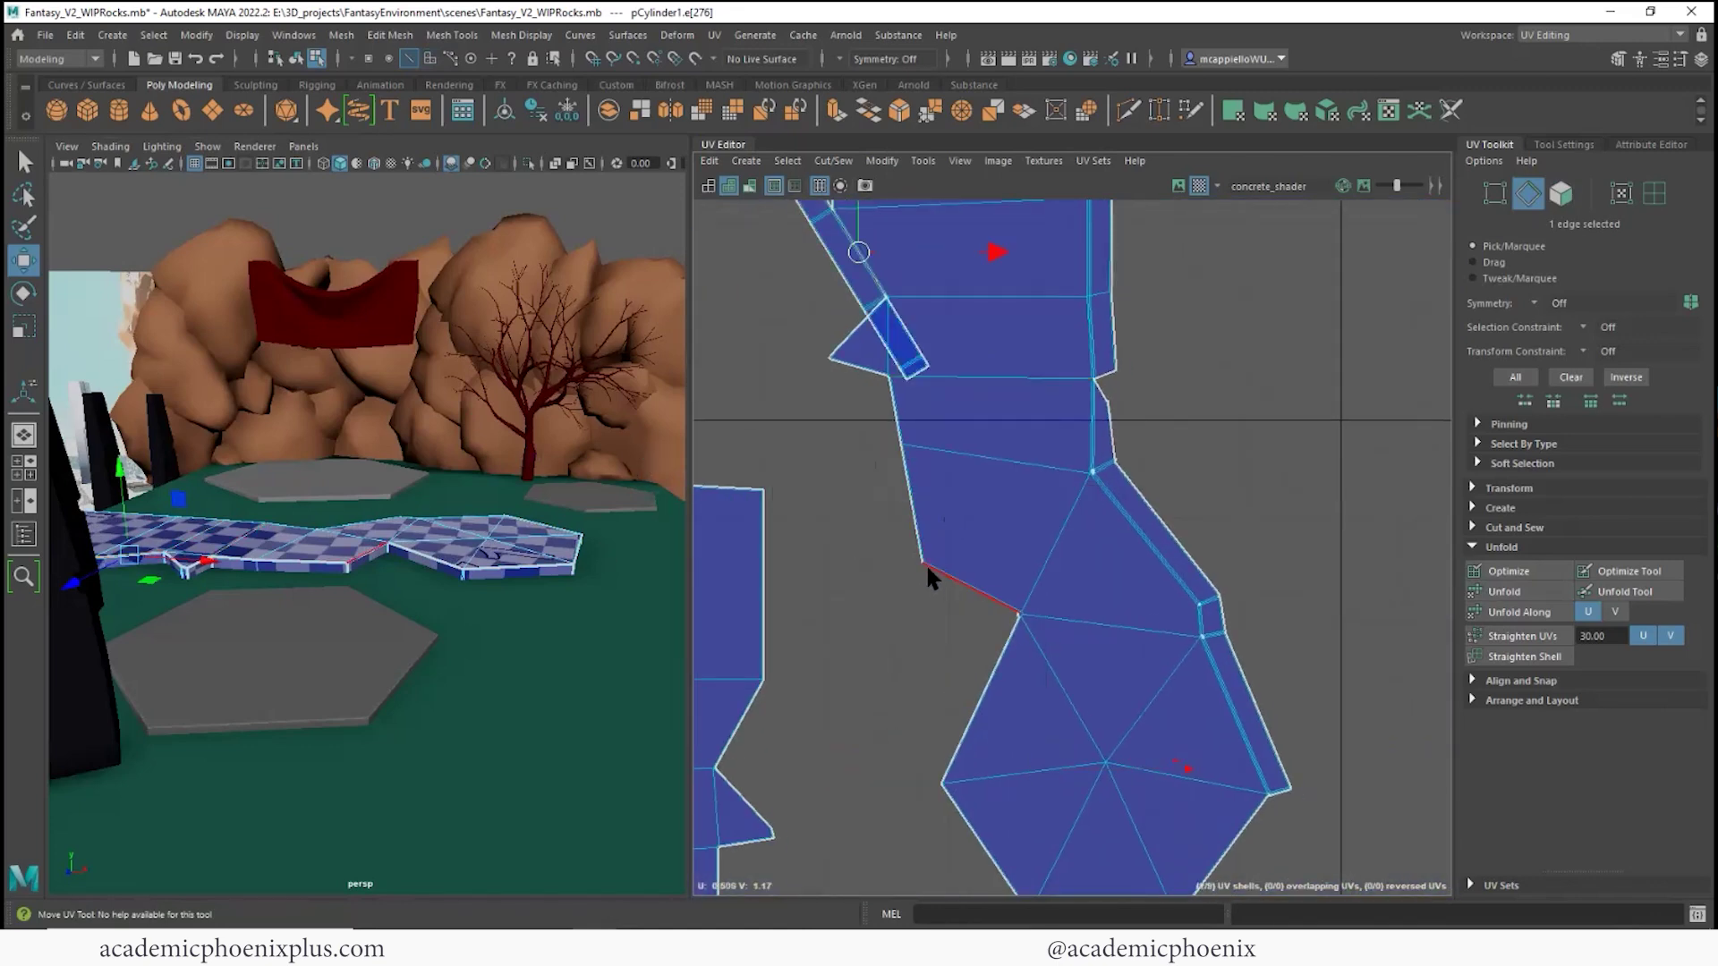
# - Sew the long straight border edge above the slanted one to the same side strip
pyautogui.keyDown('alt'); pyautogui.moveTo(954, 592); pyautogui.dragTo(1006, 833, button='middle'); pyautogui.keyUp('alt')
pyautogui.keyDown('alt'); pyautogui.moveTo(1006, 833); pyautogui.dragTo(1047, 573, button='right'); pyautogui.keyUp('alt')
pyautogui.keyDown('alt'); pyautogui.moveTo(931, 590); pyautogui.dragTo(1114, 794, button='middle'); pyautogui.keyUp('alt')
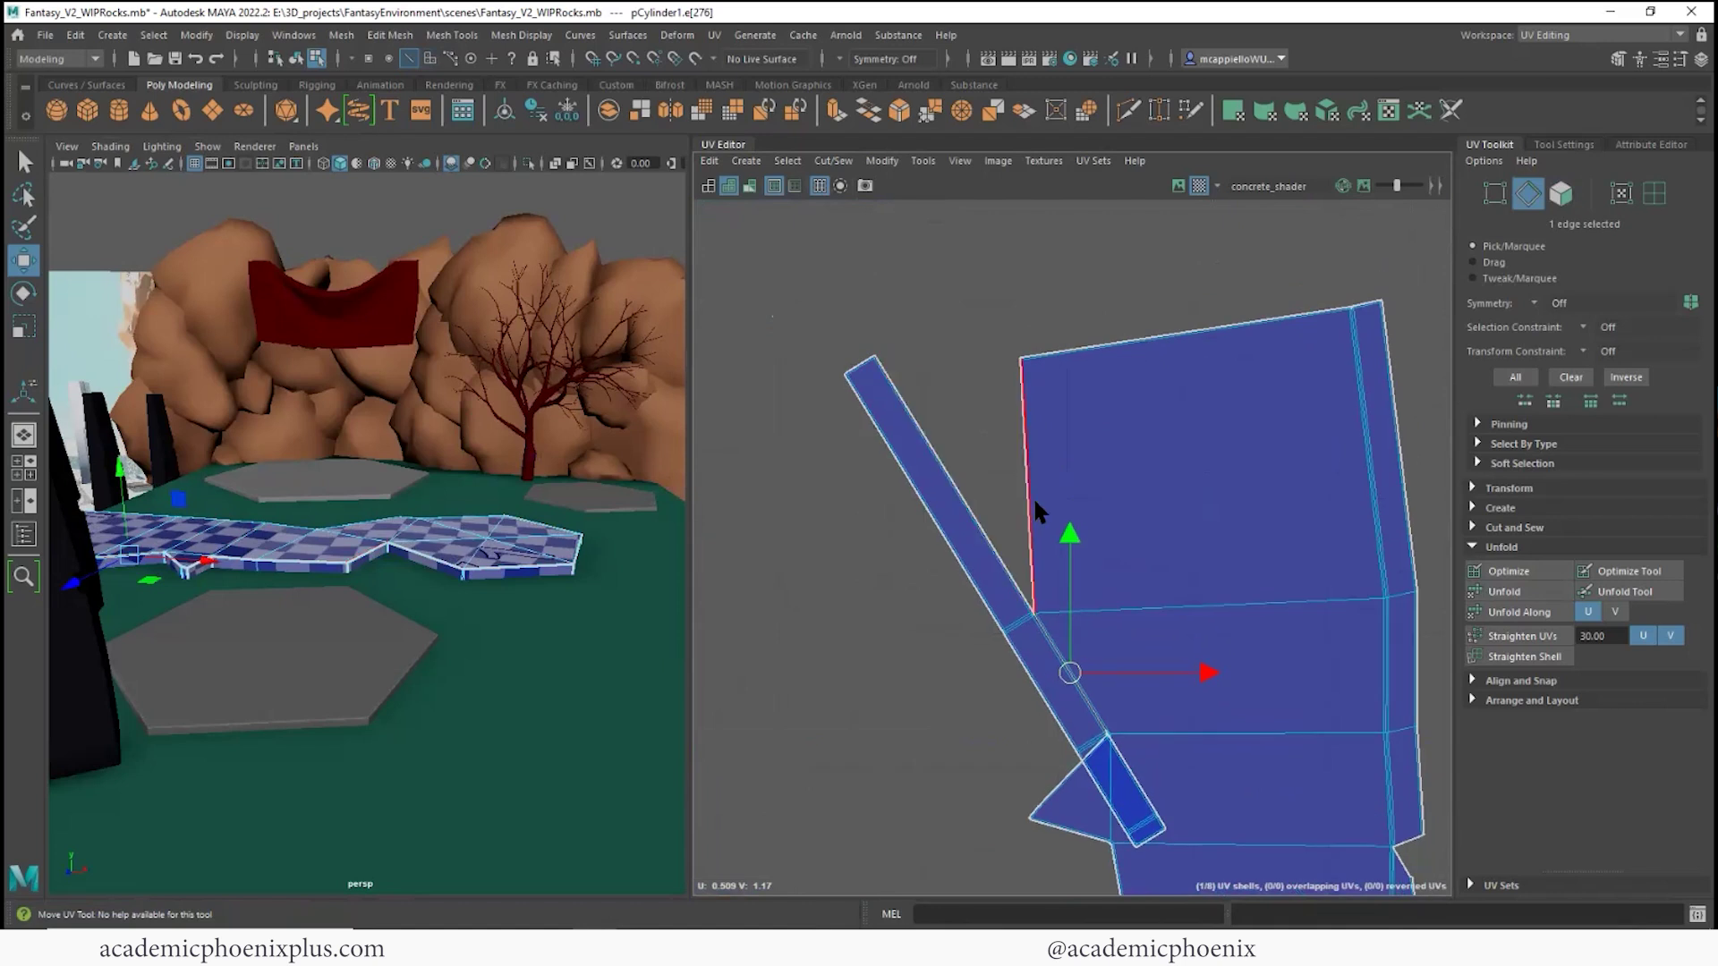
pyautogui.click(1028, 503)
pyautogui.press('g')
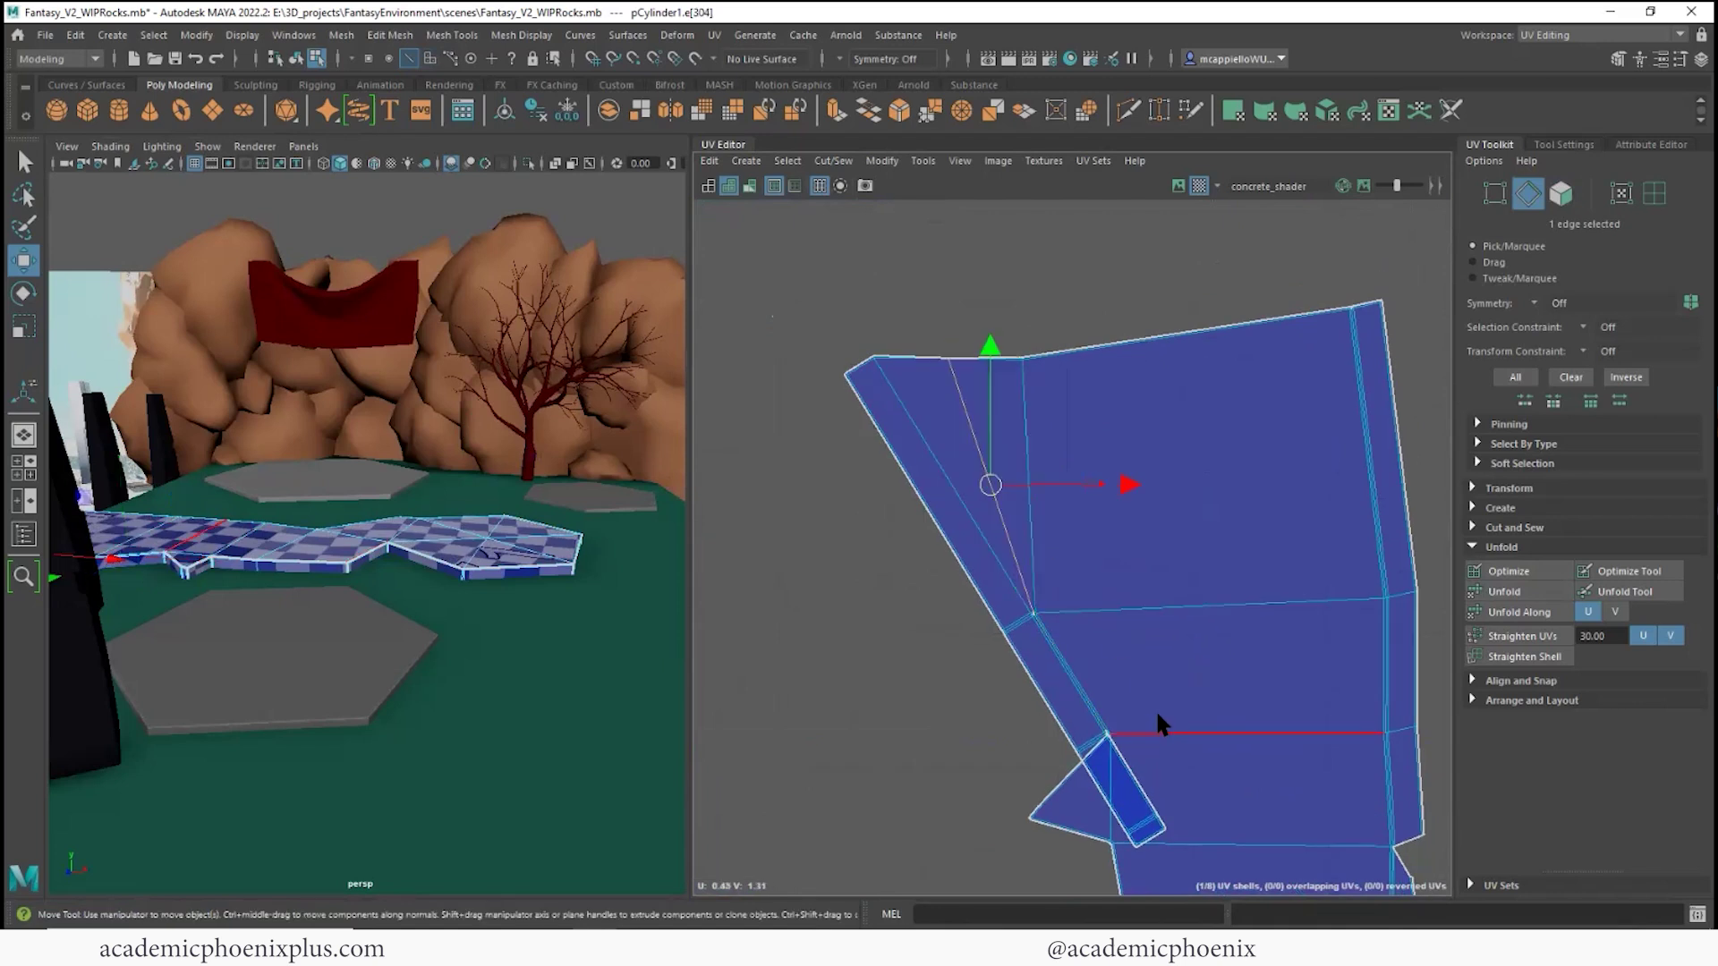
# - Sew the upper edge of the triangular notch to the overlapping end of the side strip
pyautogui.keyDown('alt'); pyautogui.moveTo(1108, 690); pyautogui.dragTo(1049, 501, button='middle'); pyautogui.keyUp('alt')
pyautogui.keyDown('alt'); pyautogui.moveTo(1086, 530); pyautogui.dragTo(1163, 530, button='right'); pyautogui.keyUp('alt')
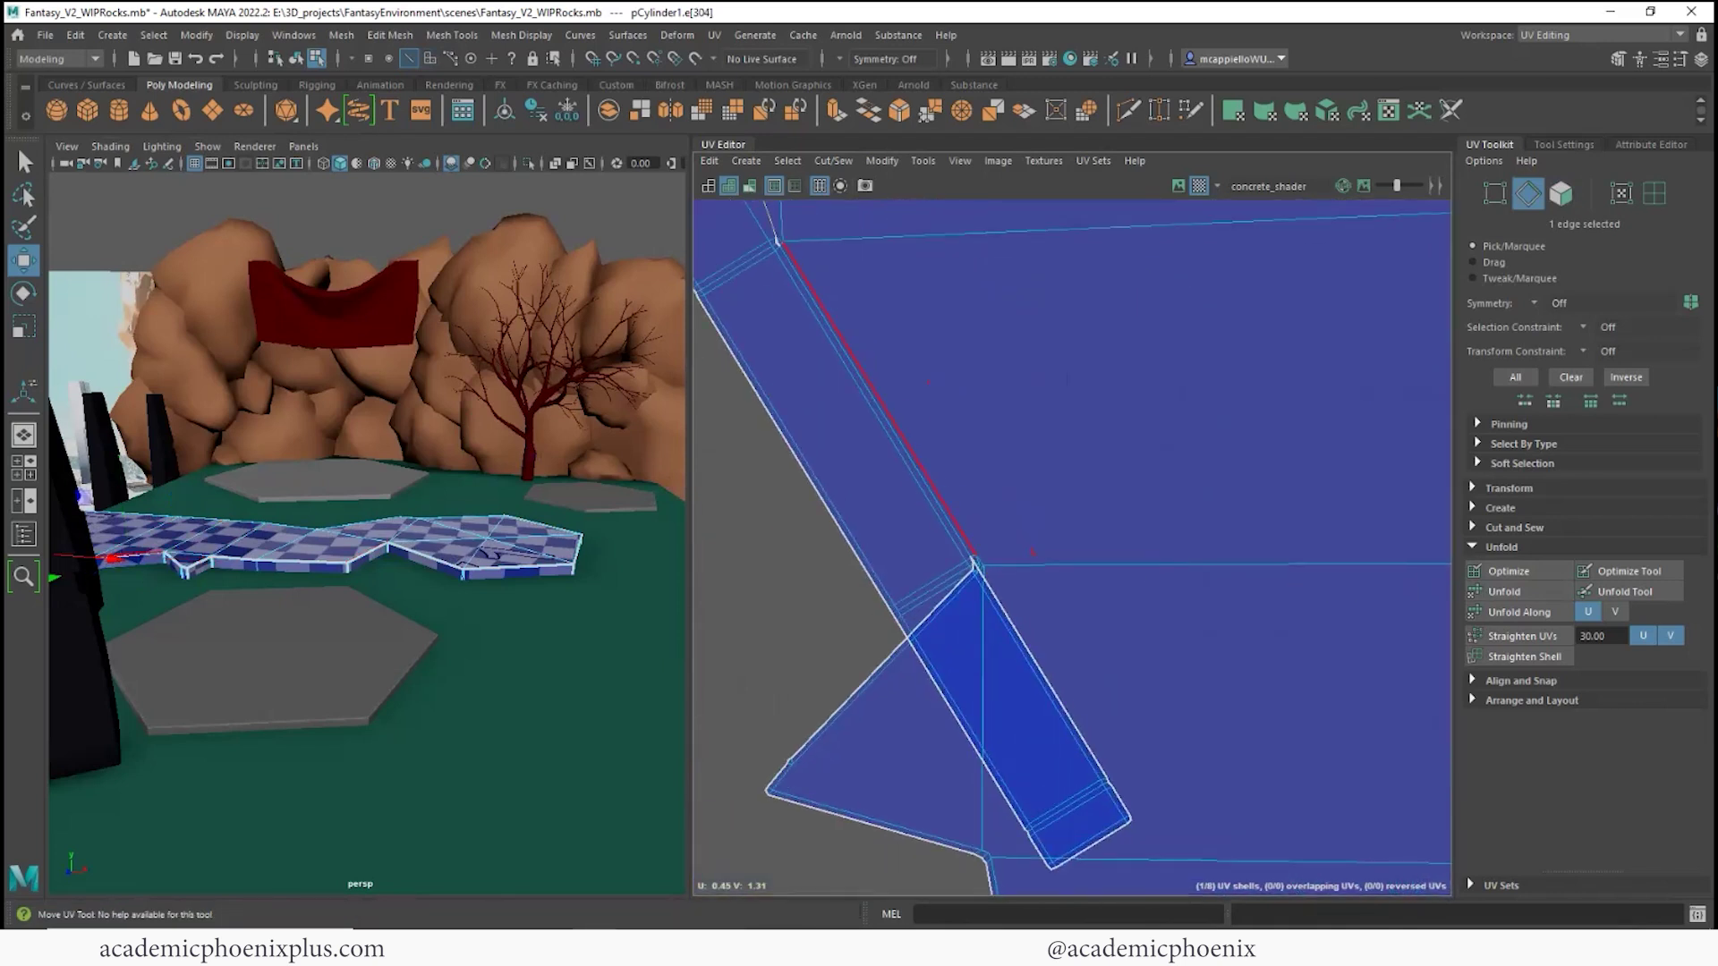
pyautogui.click(844, 699)
pyautogui.press('g')
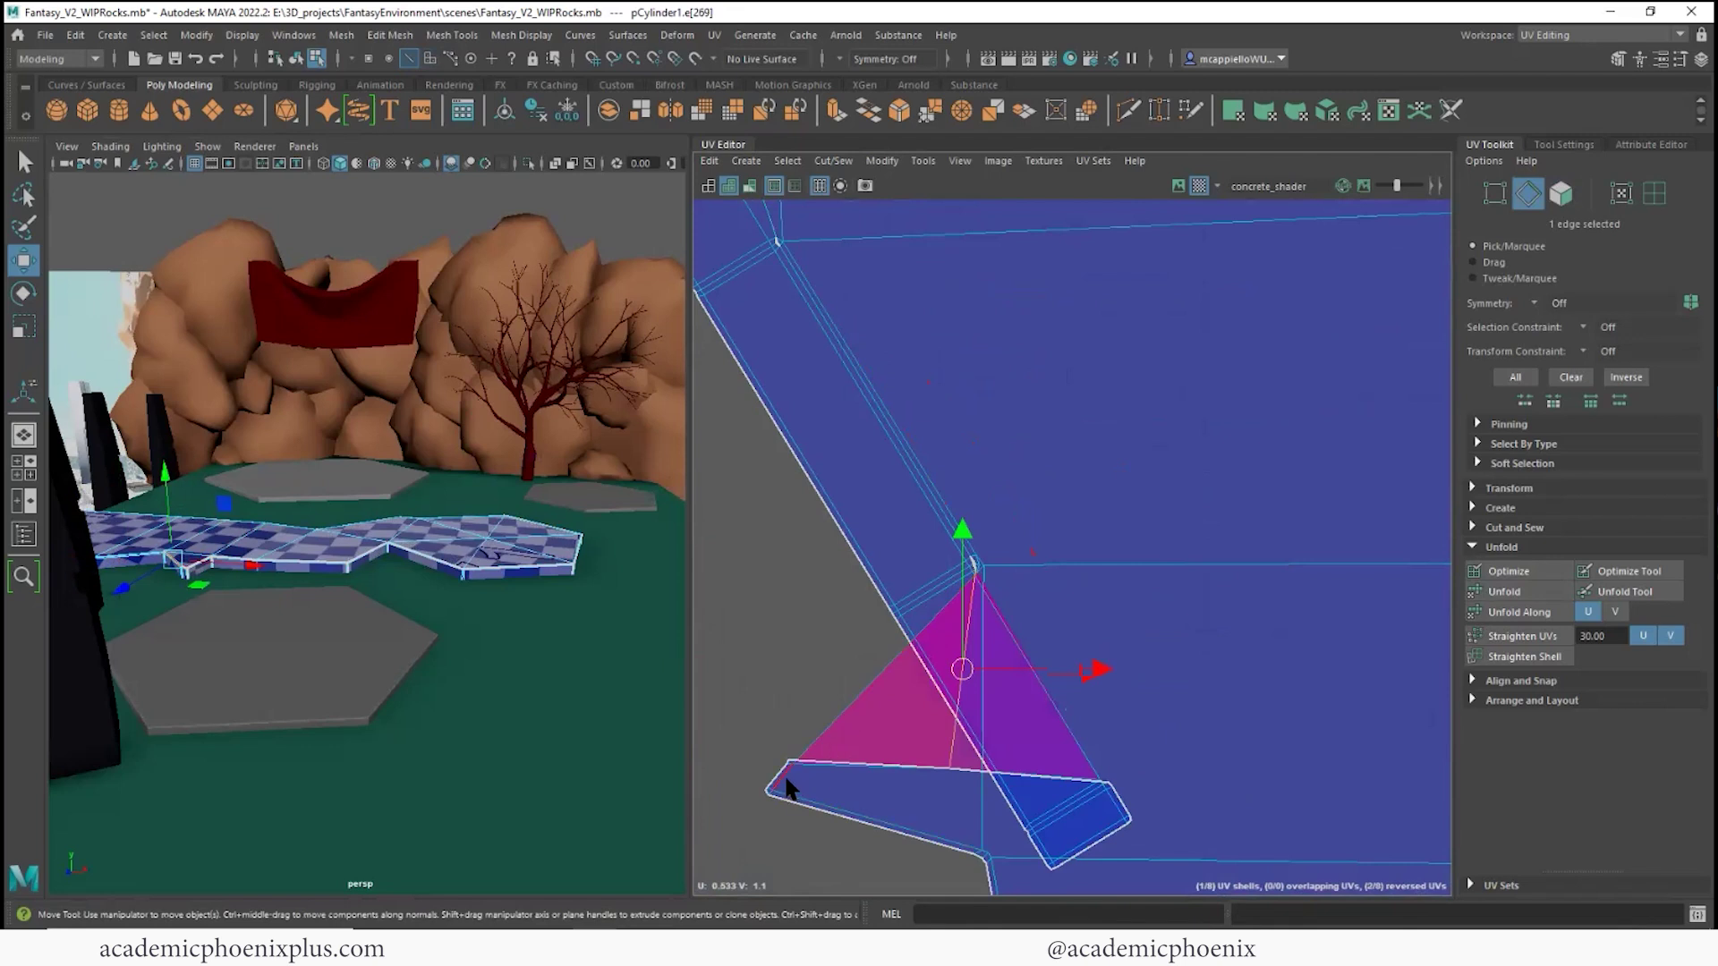
# - Sew the short tip edge of the triangular notch and the remaining open edge beside the overlapping strip end
pyautogui.scroll(-3, 1293, 652)
pyautogui.click(982, 728)
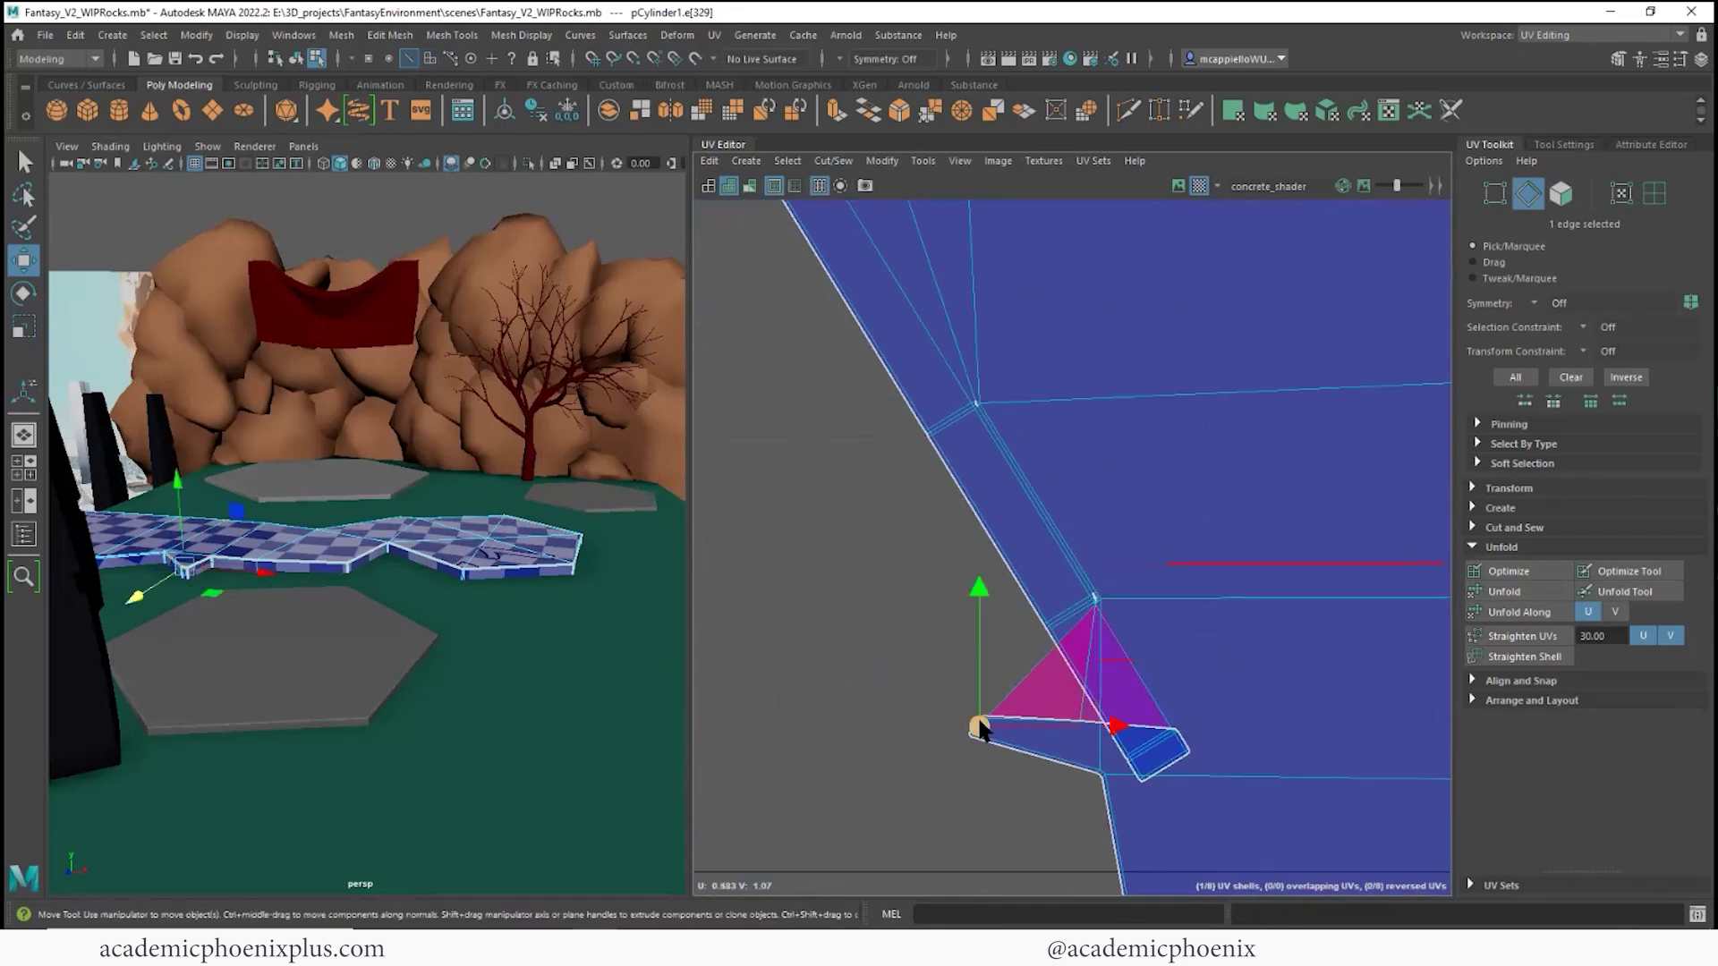
pyautogui.scroll(-1, 1146, 630)
pyautogui.scroll(2, 1074, 738)
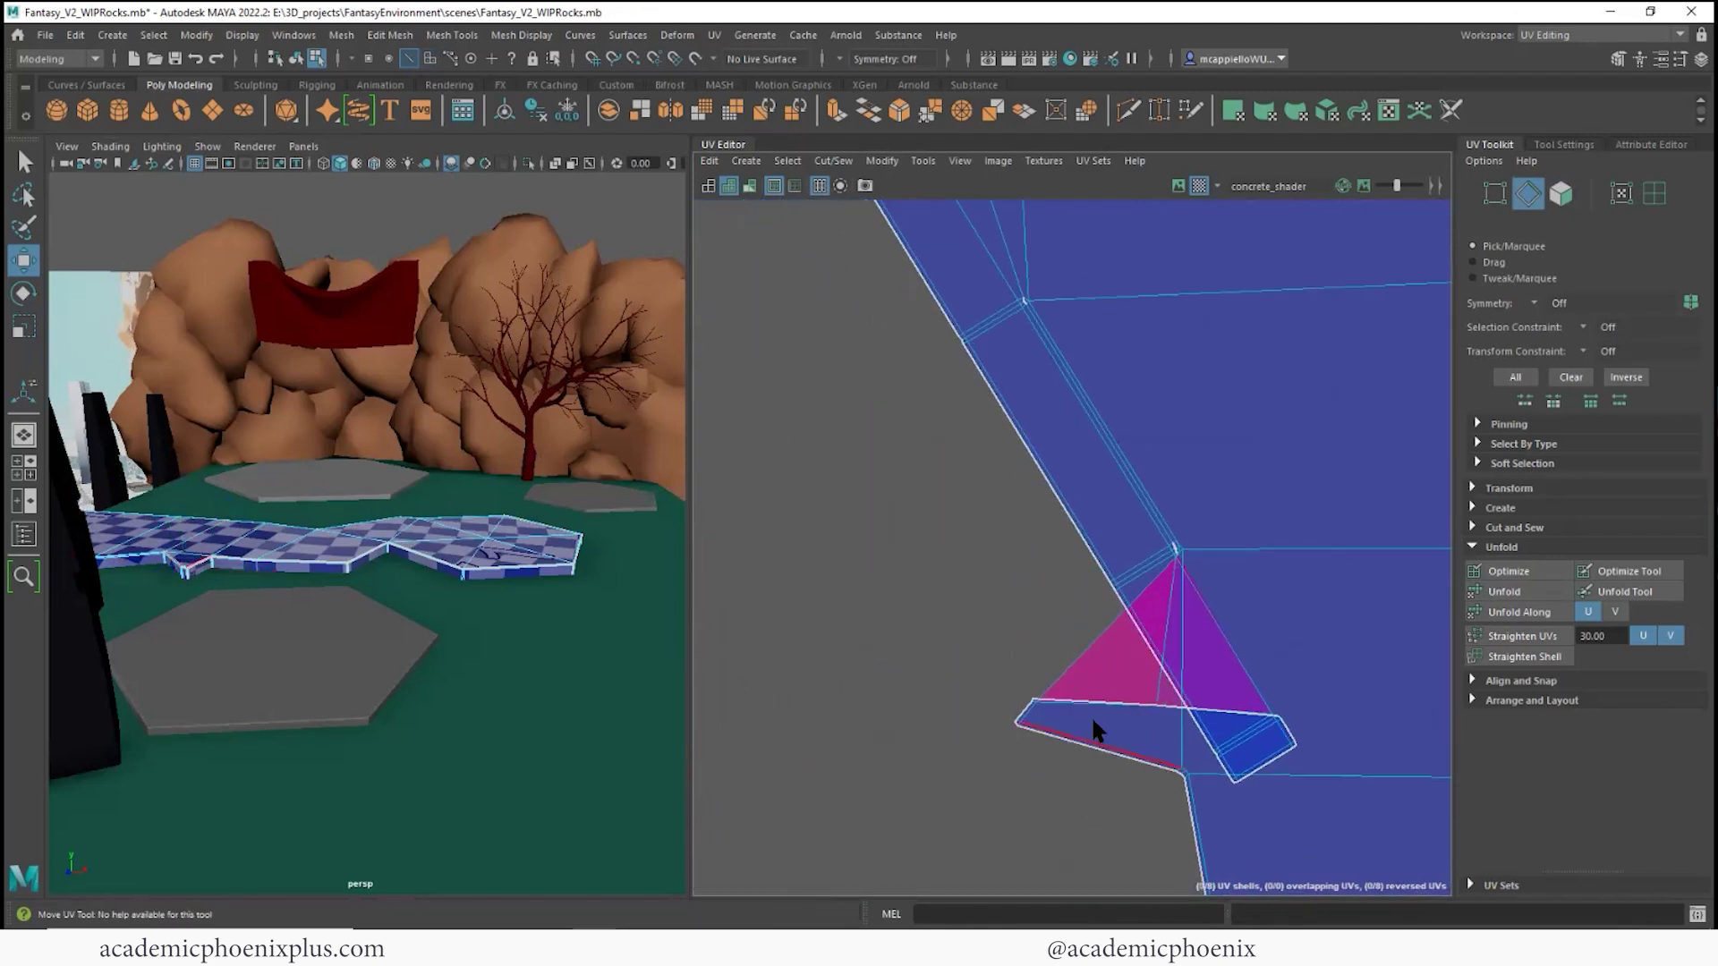
pyautogui.click(1019, 710)
pyautogui.keyDown('alt'); pyautogui.moveTo(1259, 662); pyautogui.dragTo(1102, 556, button='right'); pyautogui.keyUp('alt')
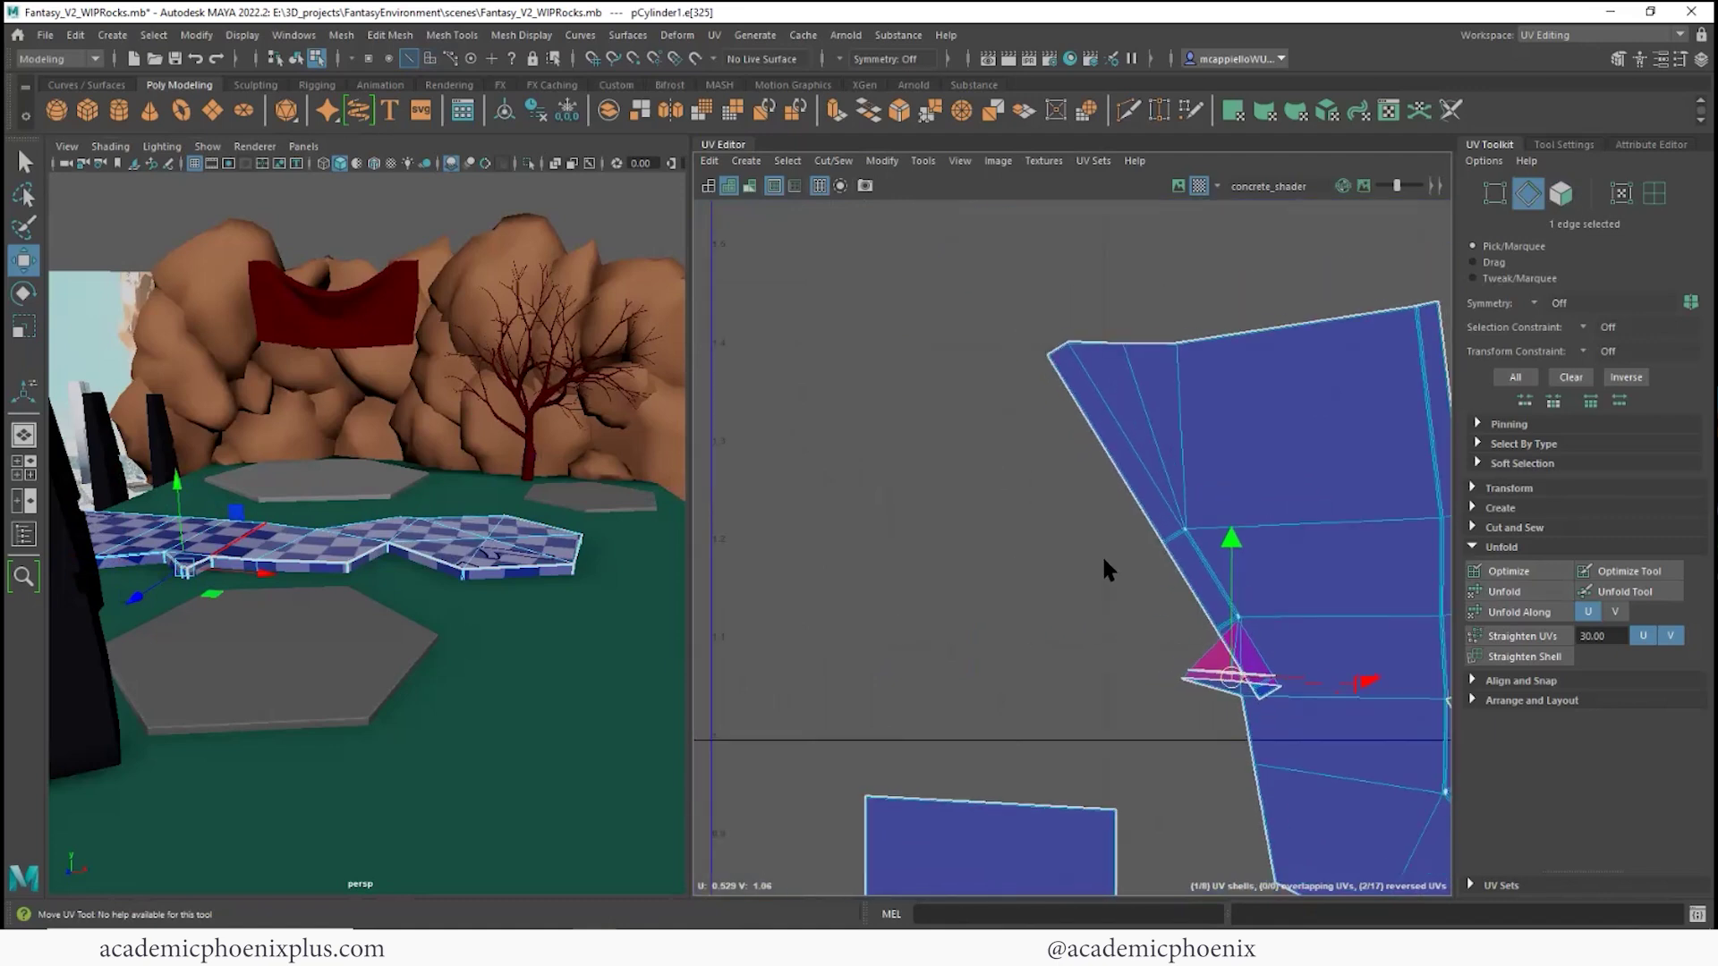
# - Select all faces of the slab's main UV shell and unfold it
pyautogui.keyDown('alt'); pyautogui.moveTo(1103, 556); pyautogui.dragTo(766, 613, button='middle'); pyautogui.keyUp('alt')
pyautogui.press('F11')
pyautogui.click(1042, 528)
pyautogui.doubleClick(1042, 529)
pyautogui.click(1503, 591)
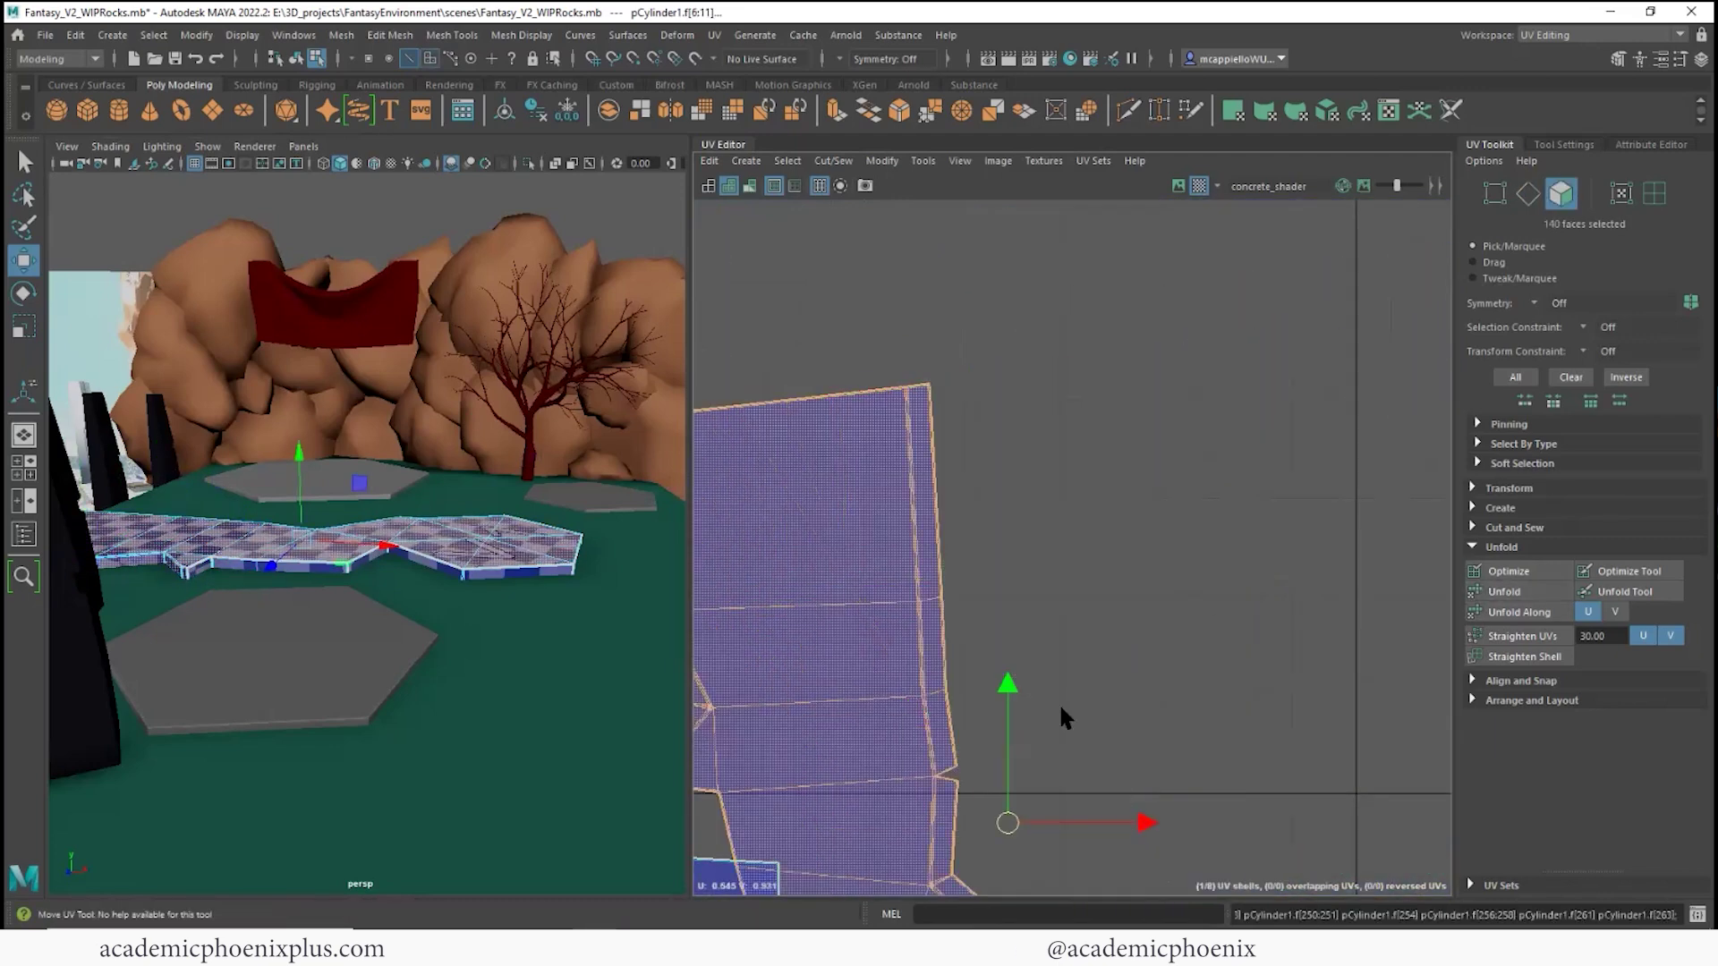
# - Select only the faces around the slab's protruding corner, including their side strips, and unfold them locally
pyautogui.keyDown('alt'); pyautogui.moveTo(937, 694); pyautogui.dragTo(1217, 560, button='middle'); pyautogui.keyUp('alt')
pyautogui.keyDown('alt'); pyautogui.moveTo(1217, 560); pyautogui.dragTo(1441, 581, button='right'); pyautogui.keyUp('alt')
pyautogui.moveTo(480, 455); pyautogui.dragTo(474, 604, button='right')
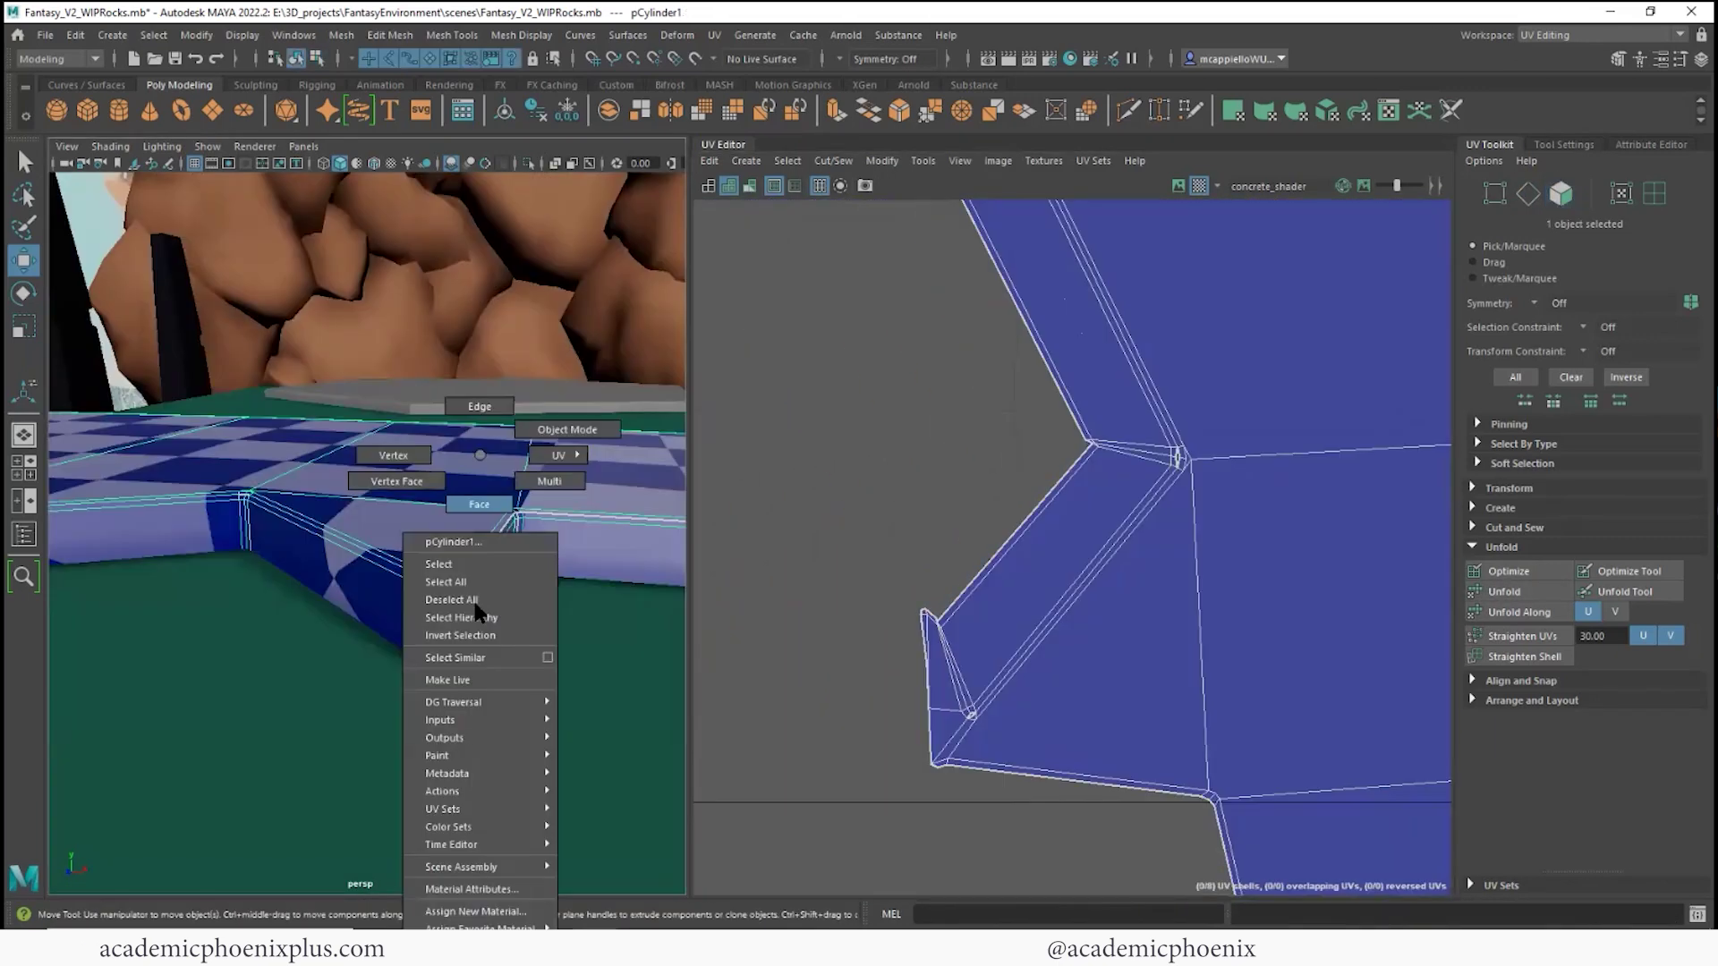
pyautogui.moveTo(486, 497); pyautogui.dragTo(486, 504, button='right')
pyautogui.click(437, 635)
pyautogui.keyDown('alt'); pyautogui.moveTo(1120, 654); pyautogui.dragTo(1194, 621, button='right'); pyautogui.keyUp('alt')
pyautogui.keyDown('alt'); pyautogui.moveTo(1194, 621); pyautogui.dragTo(1274, 565, button='middle'); pyautogui.keyUp('alt')
pyautogui.click(997, 675)
pyautogui.keyDown('alt'); pyautogui.moveTo(970, 594); pyautogui.dragTo(1052, 569, button='middle'); pyautogui.keyUp('alt')
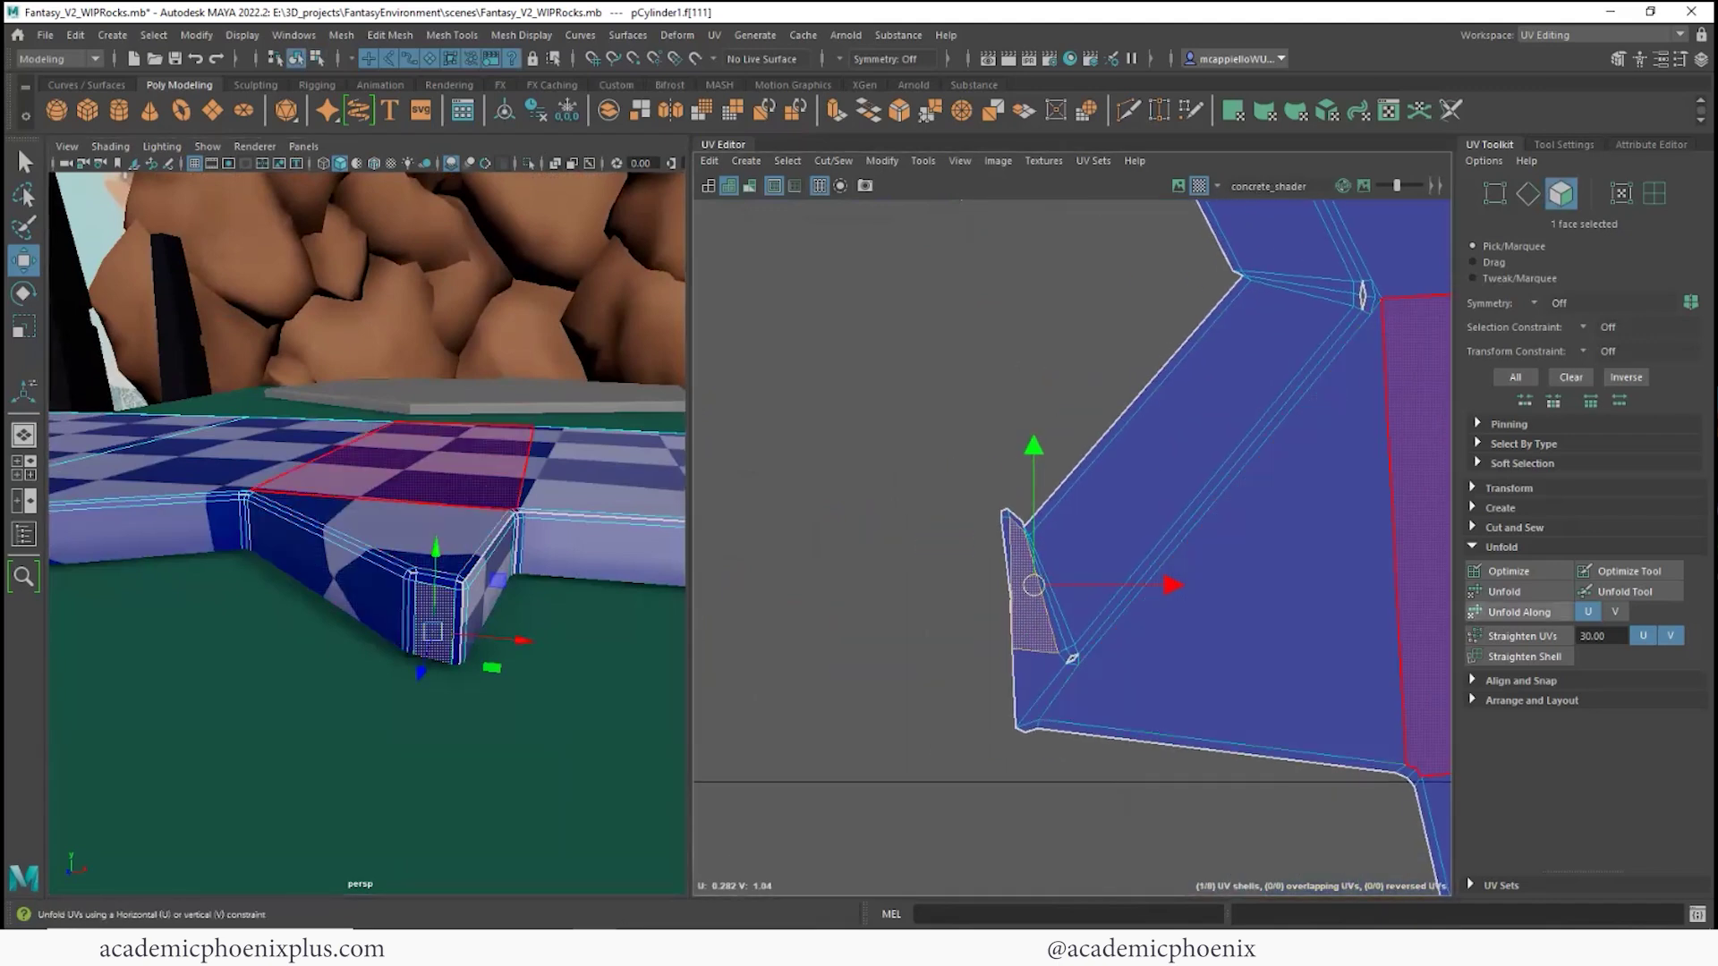
pyautogui.click(1042, 657)
pyautogui.moveTo(1028, 472); pyautogui.dragTo(1169, 784)
pyautogui.click(1504, 592)
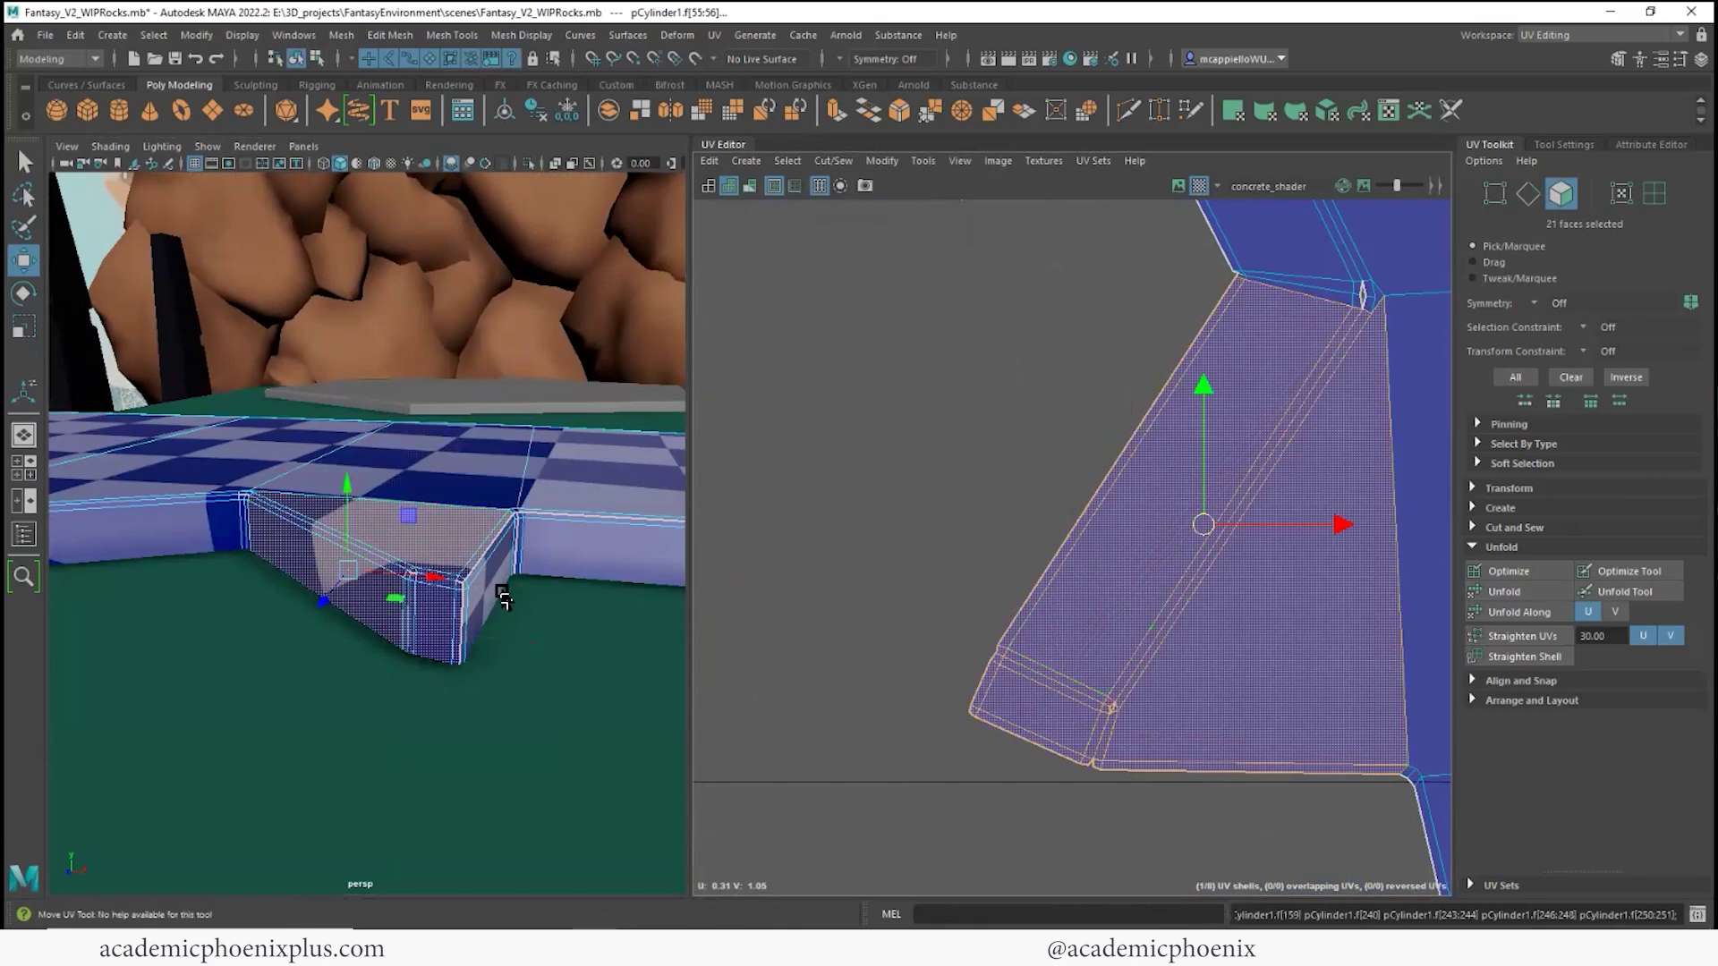
# - Sew the small diamond-shaped gap at the inner bend above the protruding corner
pyautogui.keyDown('alt'); pyautogui.moveTo(1431, 285); pyautogui.dragTo(1260, 526, button='middle'); pyautogui.keyUp('alt')
pyautogui.scroll(3, 1258, 524)
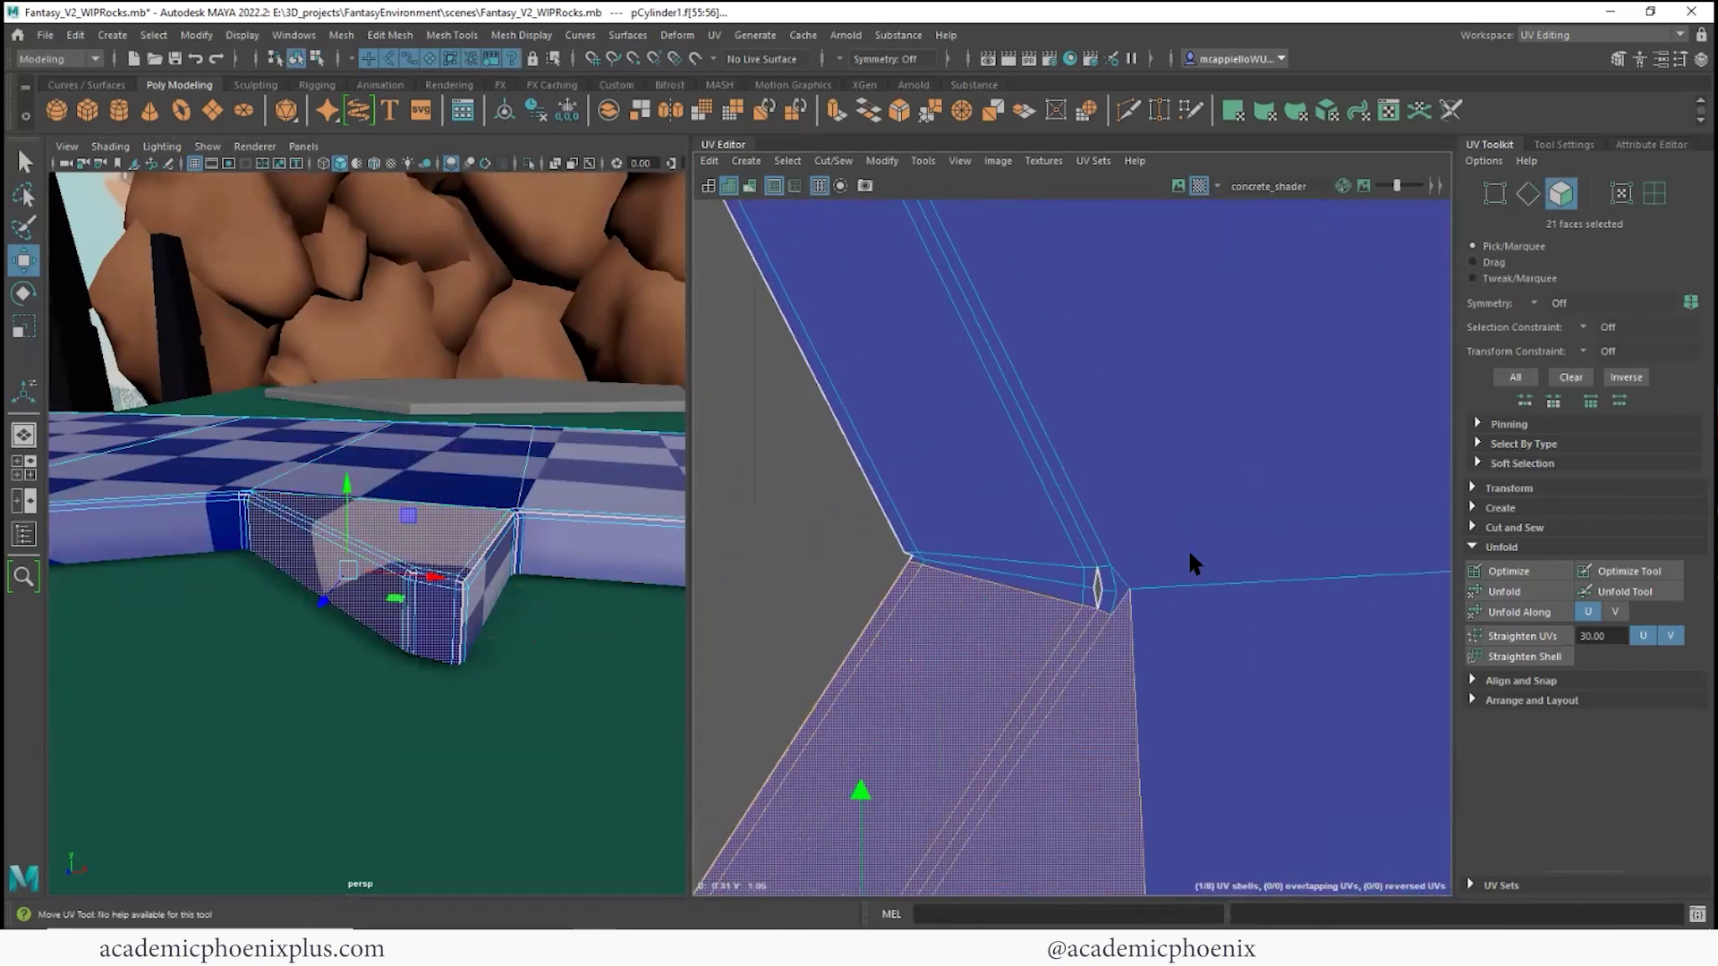
pyautogui.moveTo(1147, 575); pyautogui.dragTo(1148, 527, button='right')
pyautogui.click(1104, 592)
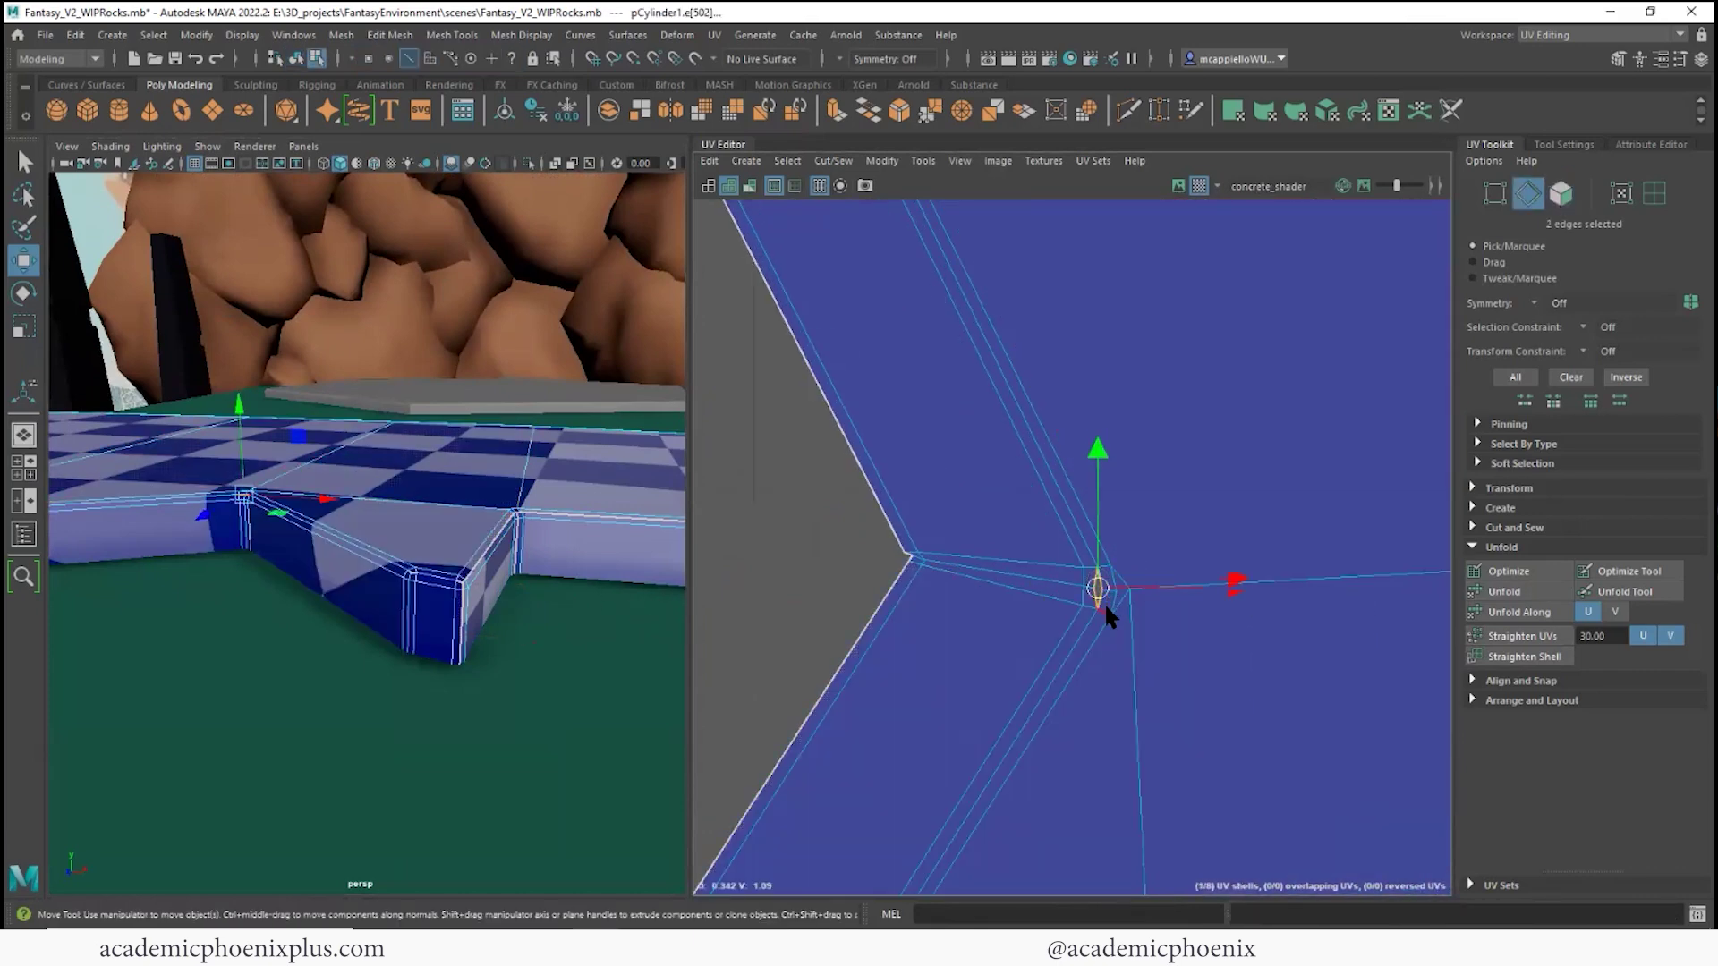
pyautogui.keyDown('shift'); pyautogui.moveTo(1107, 583); pyautogui.dragTo(1186, 615, button='right'); pyautogui.keyUp('shift')
# - Sew the small gap at the next bend further up the same side strip
pyautogui.keyDown('alt'); pyautogui.moveTo(1287, 687); pyautogui.dragTo(1074, 507, button='right'); pyautogui.keyUp('alt')
pyautogui.keyDown('alt'); pyautogui.moveTo(1074, 507); pyautogui.dragTo(1028, 633, button='middle'); pyautogui.keyUp('alt')
pyautogui.keyDown('alt'); pyautogui.moveTo(1011, 580); pyautogui.dragTo(1297, 624, button='right'); pyautogui.keyUp('alt')
pyautogui.scroll(3, 1296, 627)
pyautogui.keyDown('alt'); pyautogui.moveTo(1213, 621); pyautogui.dragTo(1022, 638, button='middle'); pyautogui.keyUp('alt')
pyautogui.keyDown('alt'); pyautogui.moveTo(1022, 637); pyautogui.dragTo(1208, 627, button='right'); pyautogui.keyUp('alt')
pyautogui.moveTo(1032, 552); pyautogui.dragTo(1081, 596)
pyautogui.hotkey('shift', 's')
# - Sew the short open edge where the side strip's bevel lines meet the shell's upper end border
pyautogui.keyDown('alt'); pyautogui.moveTo(1209, 556); pyautogui.dragTo(1087, 326, button='right'); pyautogui.keyUp('alt')
pyautogui.keyDown('alt'); pyautogui.moveTo(1087, 326); pyautogui.dragTo(945, 919, button='middle'); pyautogui.keyUp('alt')
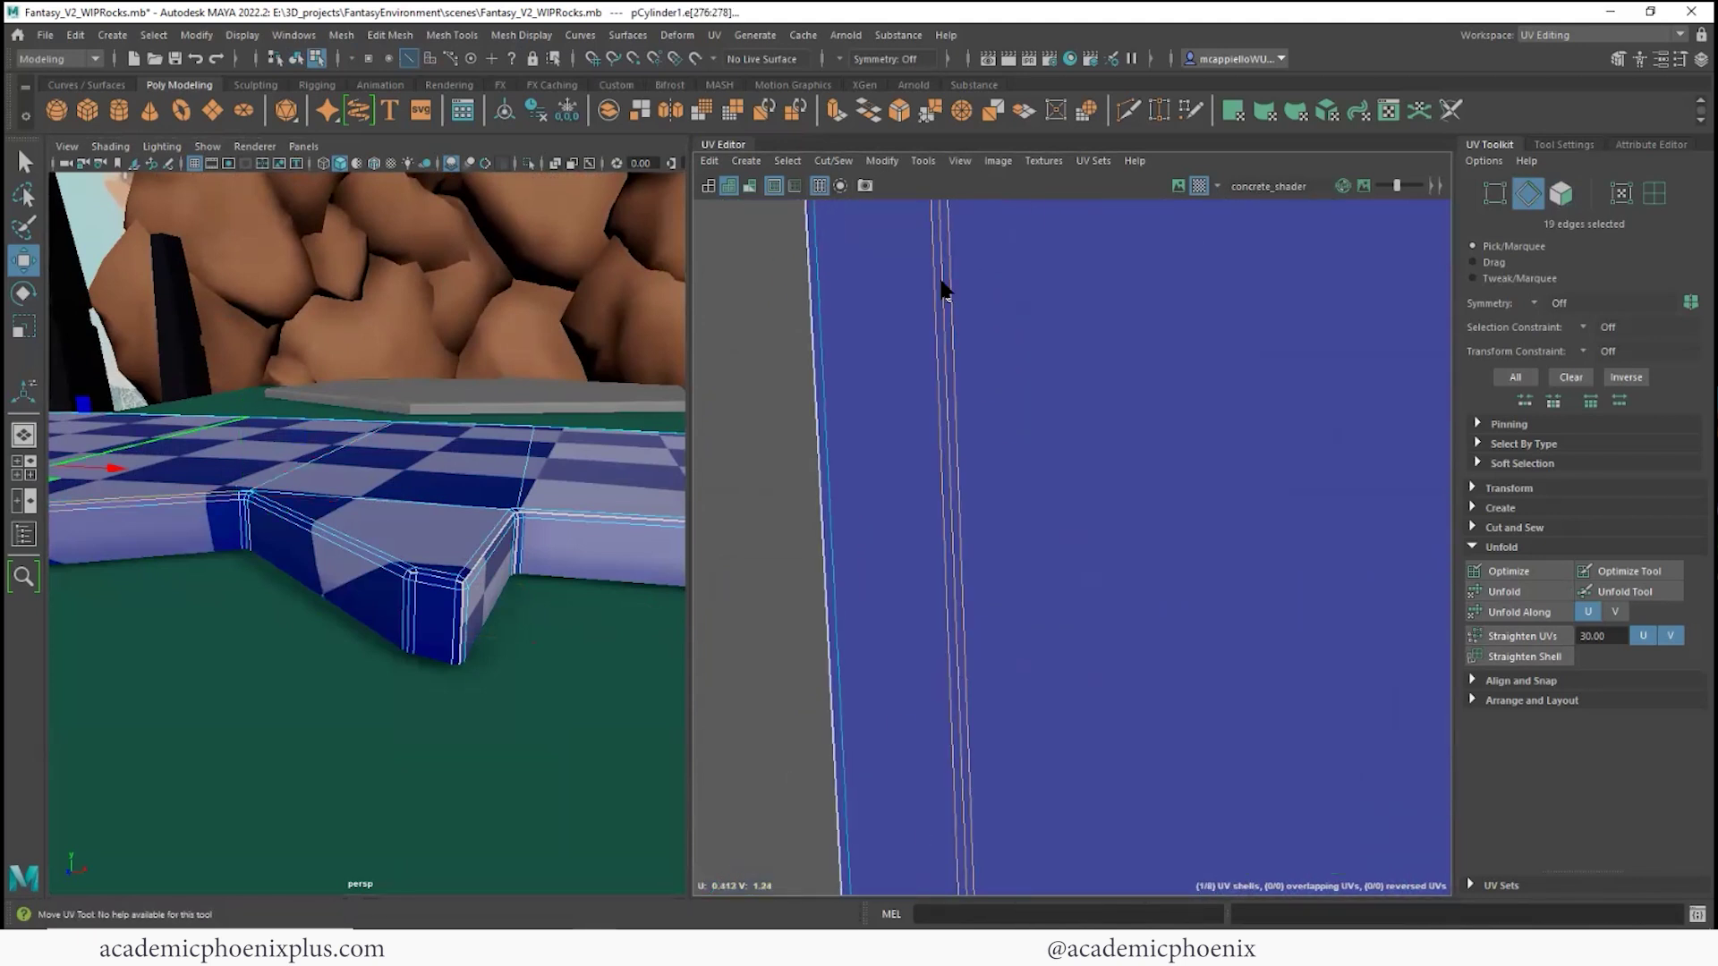
pyautogui.keyDown('alt'); pyautogui.moveTo(939, 284); pyautogui.dragTo(983, 761, button='middle'); pyautogui.keyUp('alt')
pyautogui.keyDown('alt'); pyautogui.moveTo(1188, 696); pyautogui.dragTo(1245, 586, button='middle'); pyautogui.keyUp('alt')
pyautogui.keyDown('alt'); pyautogui.moveTo(1245, 585); pyautogui.dragTo(1348, 597, button='right'); pyautogui.keyUp('alt')
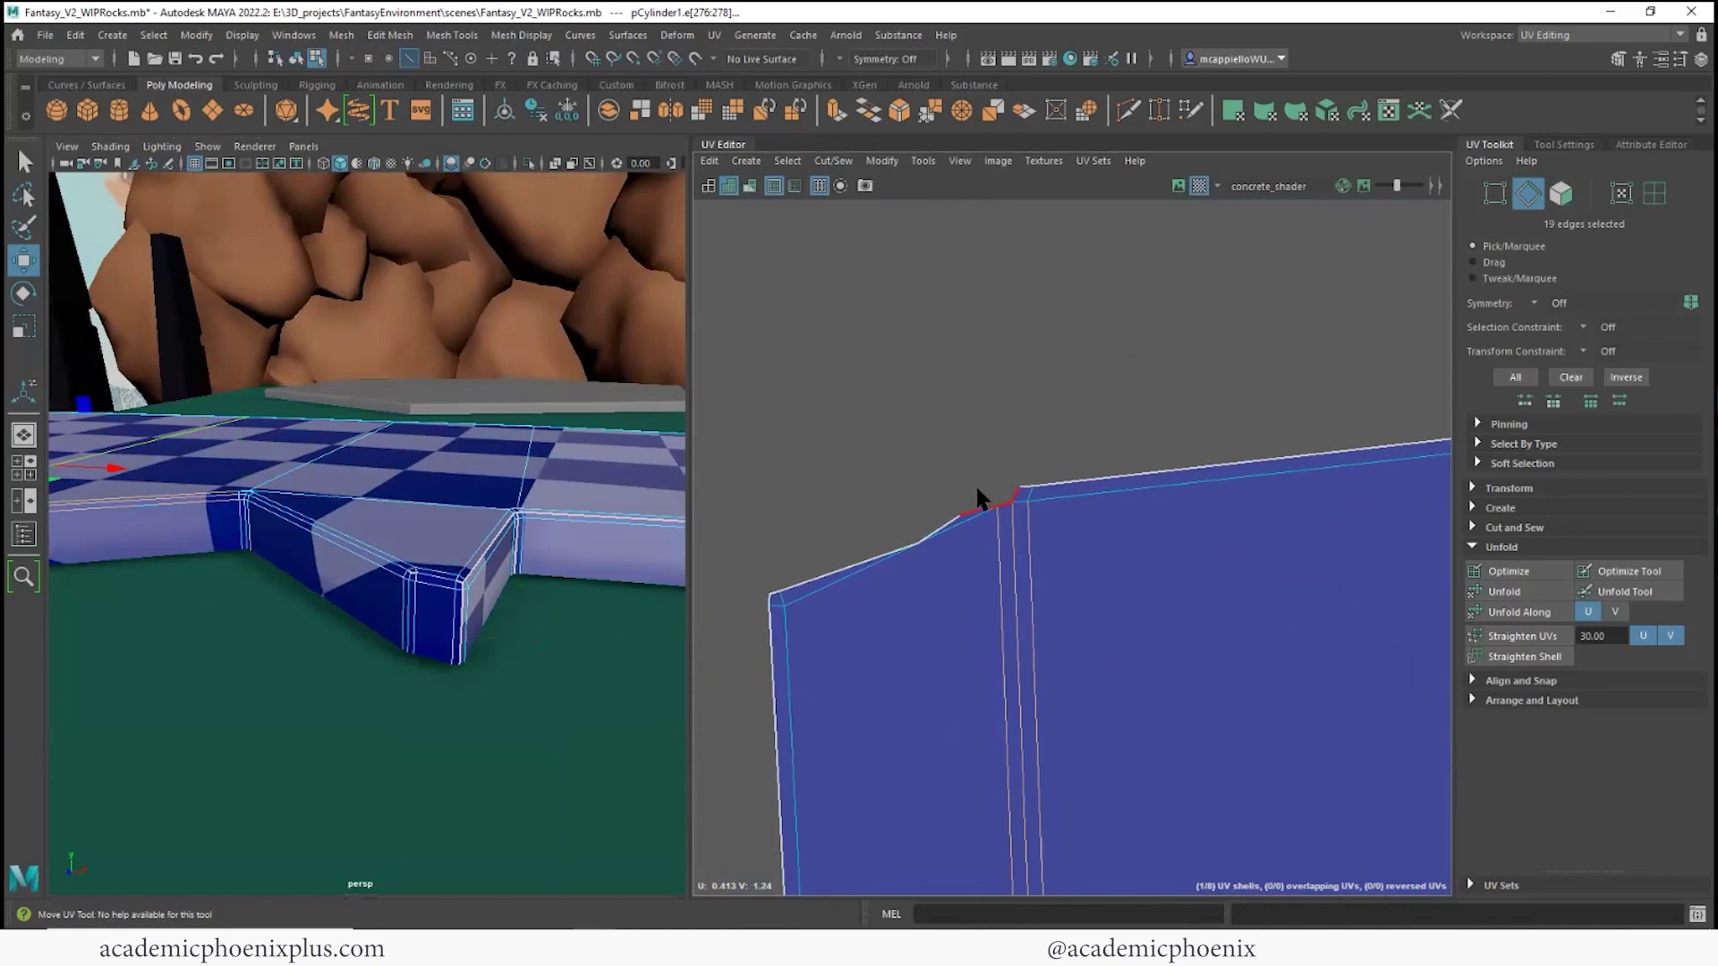
pyautogui.click(1013, 490)
pyautogui.hotkey('shift', 's')
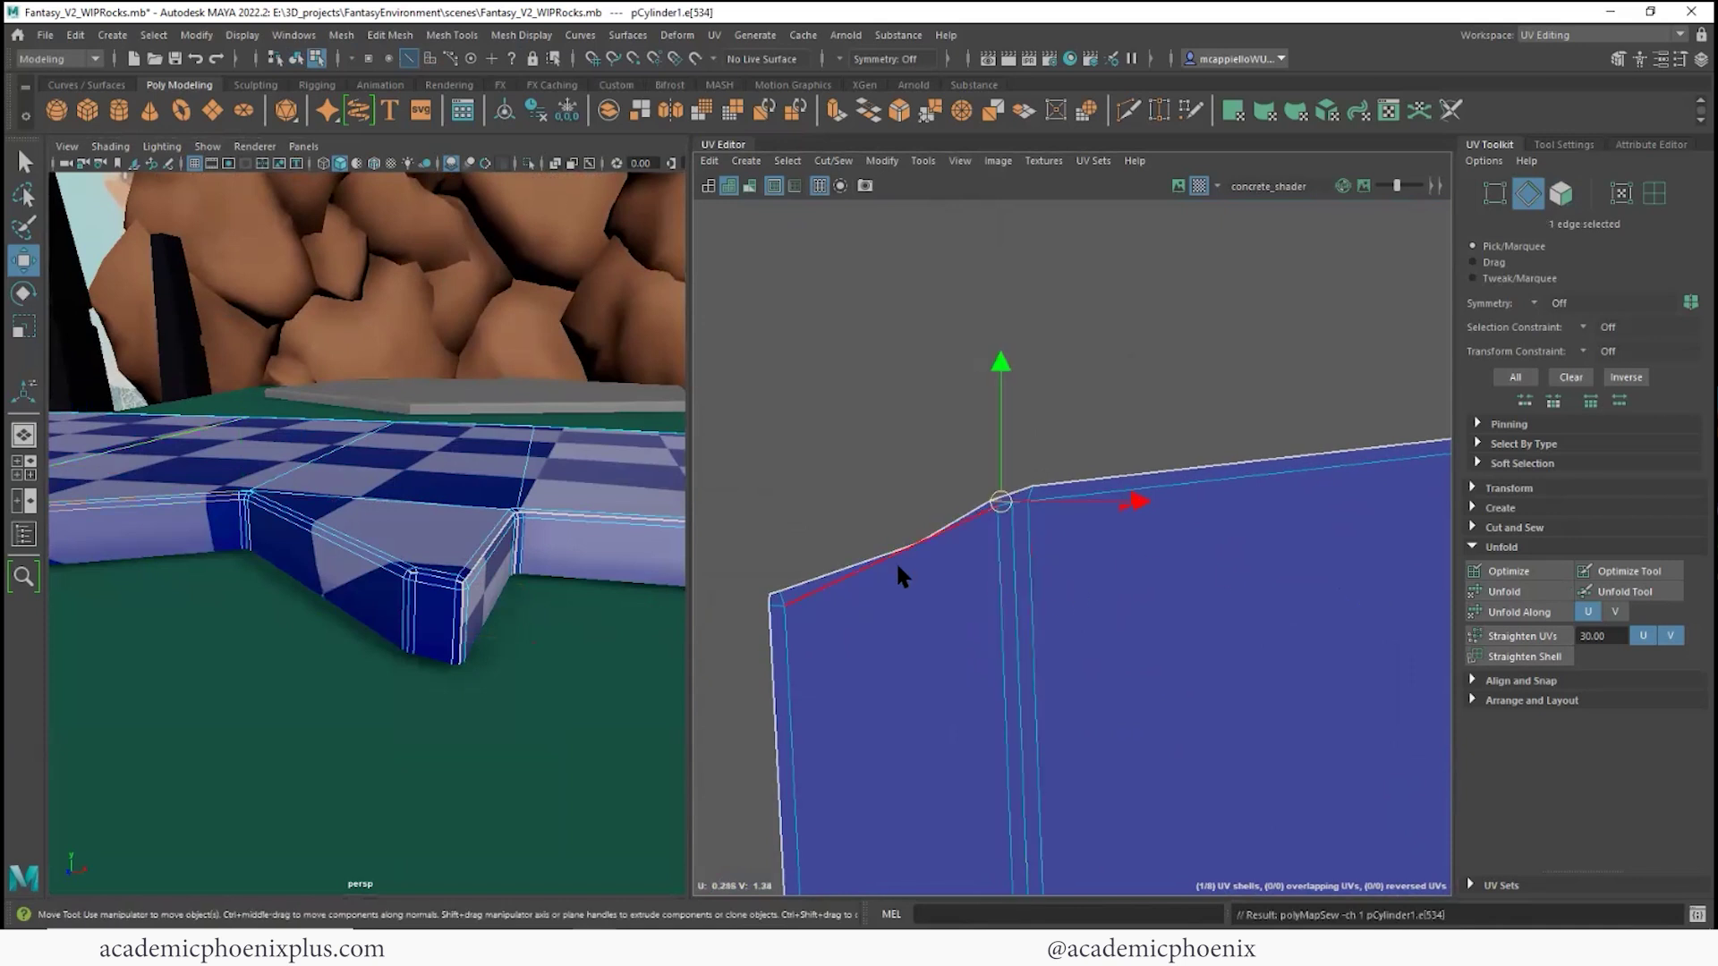
# - Sew the small V-shaped gap near the opposite corner of the same end border
pyautogui.click(992, 571)
pyautogui.moveTo(968, 568); pyautogui.dragTo(891, 569, button='right')
pyautogui.keyDown('alt'); pyautogui.moveTo(1267, 605); pyautogui.dragTo(931, 589, button='middle'); pyautogui.keyUp('alt')
pyautogui.keyDown('alt'); pyautogui.moveTo(1387, 626); pyautogui.dragTo(1216, 599, button='middle'); pyautogui.keyUp('alt')
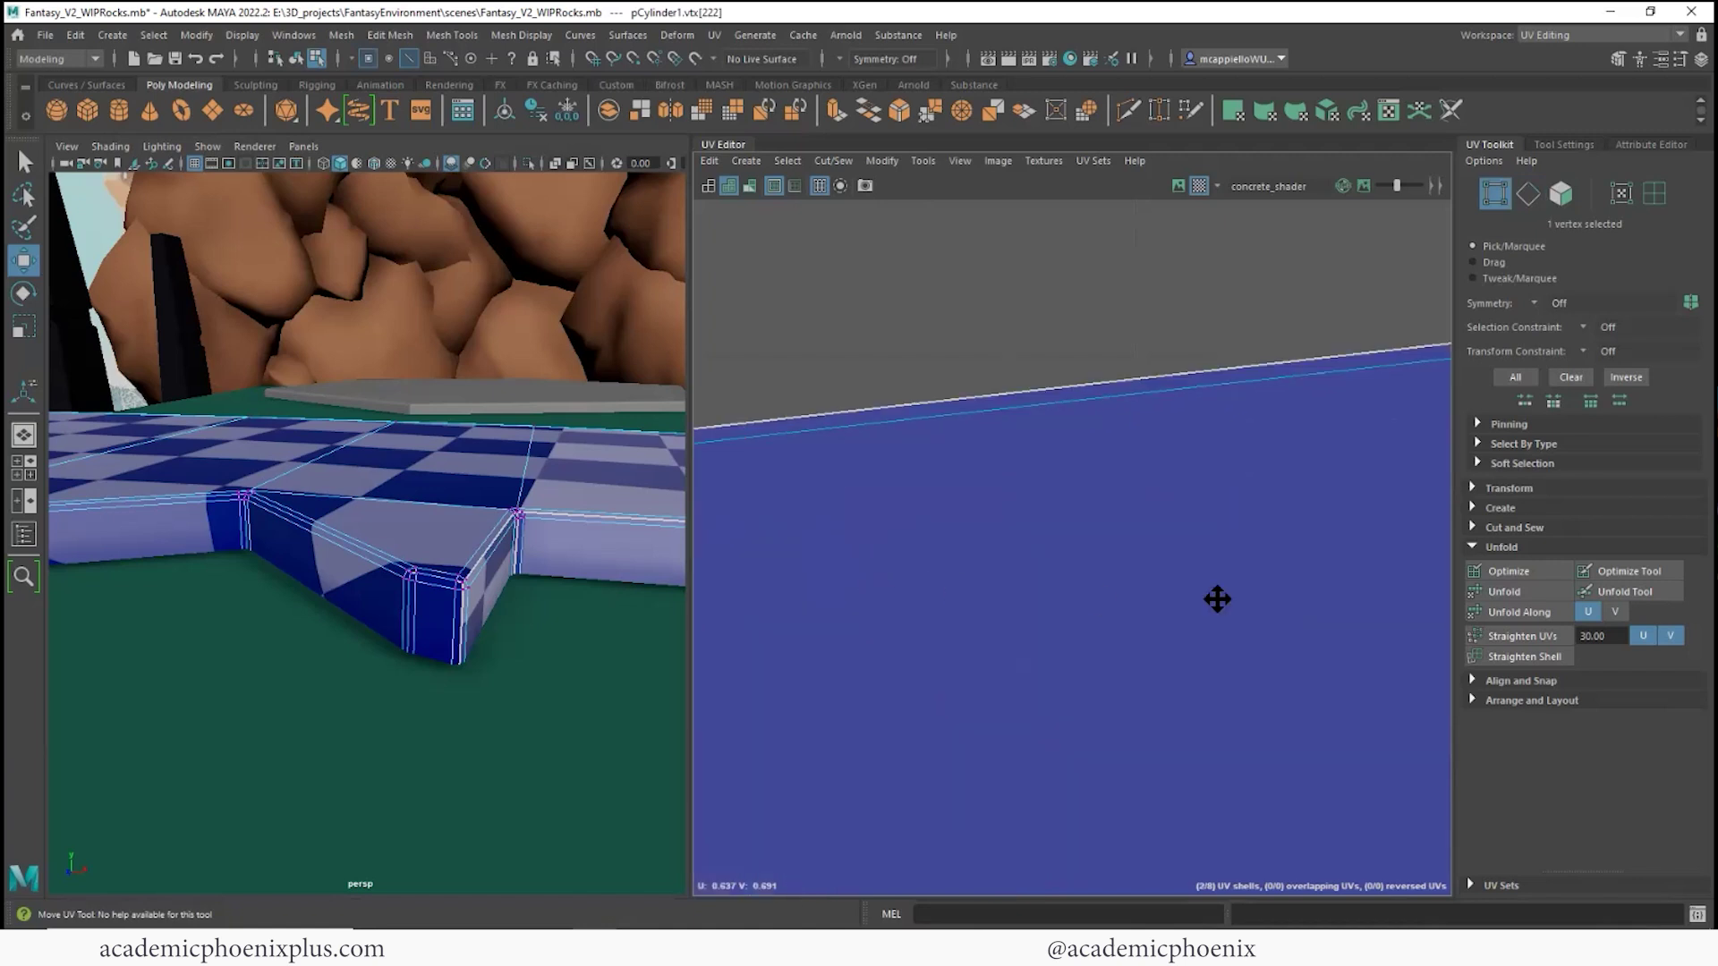
pyautogui.keyDown('alt'); pyautogui.moveTo(1216, 599); pyautogui.dragTo(1119, 595, button='right'); pyautogui.keyUp('alt')
pyautogui.keyDown('alt'); pyautogui.moveTo(1217, 591); pyautogui.dragTo(994, 573, button='middle'); pyautogui.keyUp('alt')
pyautogui.keyDown('alt'); pyautogui.moveTo(993, 573); pyautogui.dragTo(921, 559, button='right'); pyautogui.keyUp('alt')
pyautogui.keyDown('alt'); pyautogui.moveTo(915, 561); pyautogui.dragTo(649, 481, button='middle'); pyautogui.keyUp('alt')
pyautogui.keyDown('alt'); pyautogui.moveTo(1057, 398); pyautogui.dragTo(1226, 537, button='right'); pyautogui.keyUp('alt')
pyautogui.keyDown('alt'); pyautogui.moveTo(734, 499); pyautogui.dragTo(921, 490, button='middle'); pyautogui.keyUp('alt')
pyautogui.keyDown('alt'); pyautogui.moveTo(921, 490); pyautogui.dragTo(1072, 523, button='right'); pyautogui.keyUp('alt')
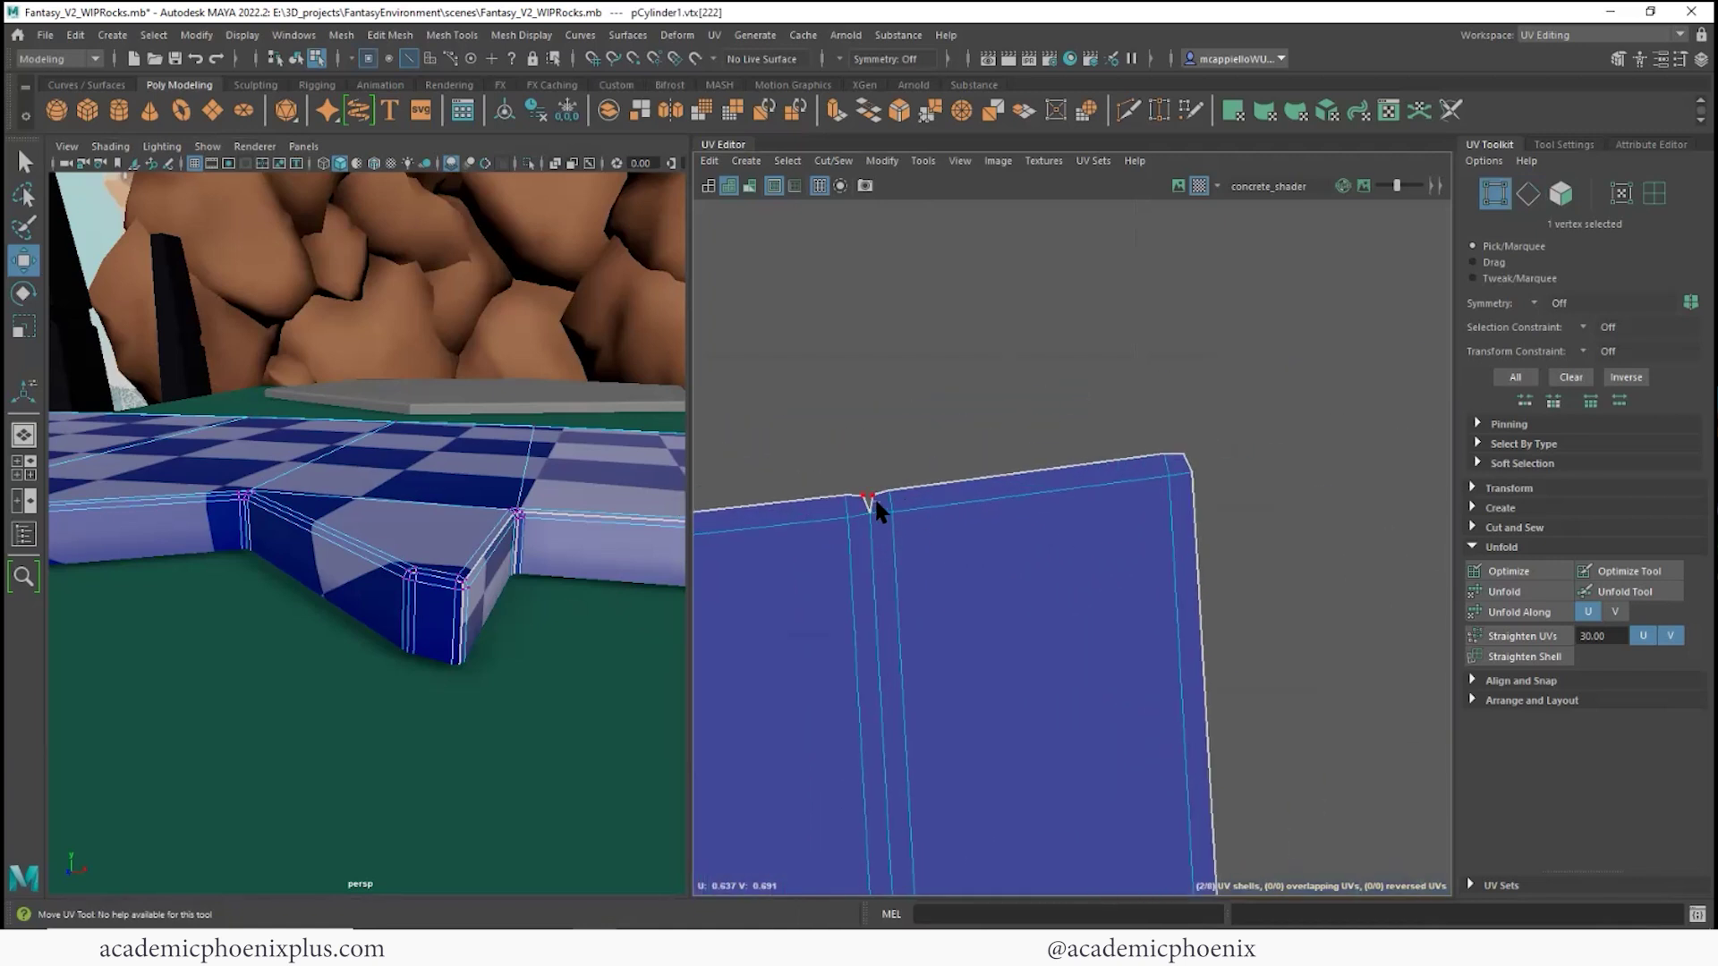
pyautogui.moveTo(873, 497); pyautogui.dragTo(947, 508, button='right')
# - Select the entire enlarged main shell with its newly attached side strips and unfold it again
pyautogui.keyDown('alt'); pyautogui.moveTo(1050, 724); pyautogui.dragTo(895, 412, button='middle'); pyautogui.keyUp('alt')
pyautogui.keyDown('alt'); pyautogui.moveTo(895, 412); pyautogui.dragTo(825, 598, button='right'); pyautogui.keyUp('alt')
pyautogui.keyDown('alt'); pyautogui.moveTo(1010, 699); pyautogui.dragTo(975, 401, button='middle'); pyautogui.keyUp('alt')
pyautogui.keyDown('alt'); pyautogui.moveTo(916, 767); pyautogui.dragTo(954, 550, button='middle'); pyautogui.keyUp('alt')
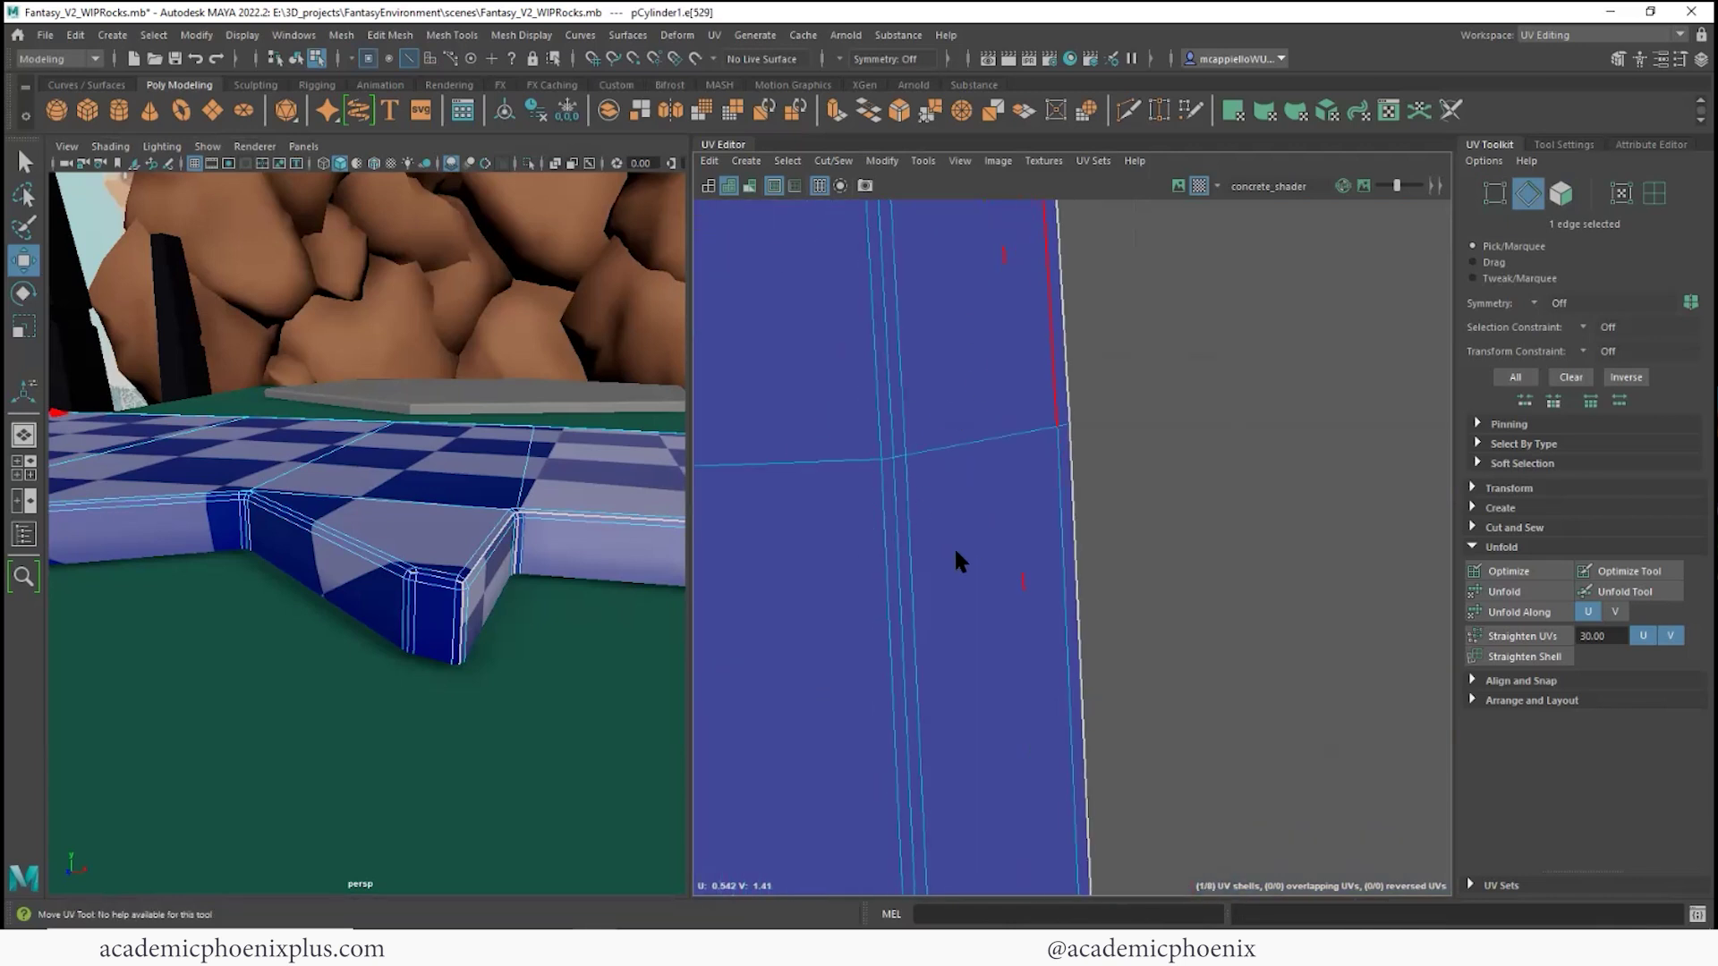
pyautogui.keyDown('alt'); pyautogui.moveTo(1136, 546); pyautogui.dragTo(935, 531, button='right'); pyautogui.keyUp('alt')
pyautogui.keyDown('alt'); pyautogui.moveTo(936, 531); pyautogui.dragTo(877, 322, button='middle'); pyautogui.keyUp('alt')
pyautogui.keyDown('alt'); pyautogui.moveTo(1023, 621); pyautogui.dragTo(983, 394, button='middle'); pyautogui.keyUp('alt')
pyautogui.keyDown('alt'); pyautogui.moveTo(983, 488); pyautogui.dragTo(1071, 504, button='right'); pyautogui.keyUp('alt')
pyautogui.moveTo(1086, 556)
pyautogui.mouseDown(button='right')
pyautogui.moveTo(1139, 553)
pyautogui.moveTo(1066, 542)
pyautogui.moveTo(1066, 581)
pyautogui.mouseUp(button='right')
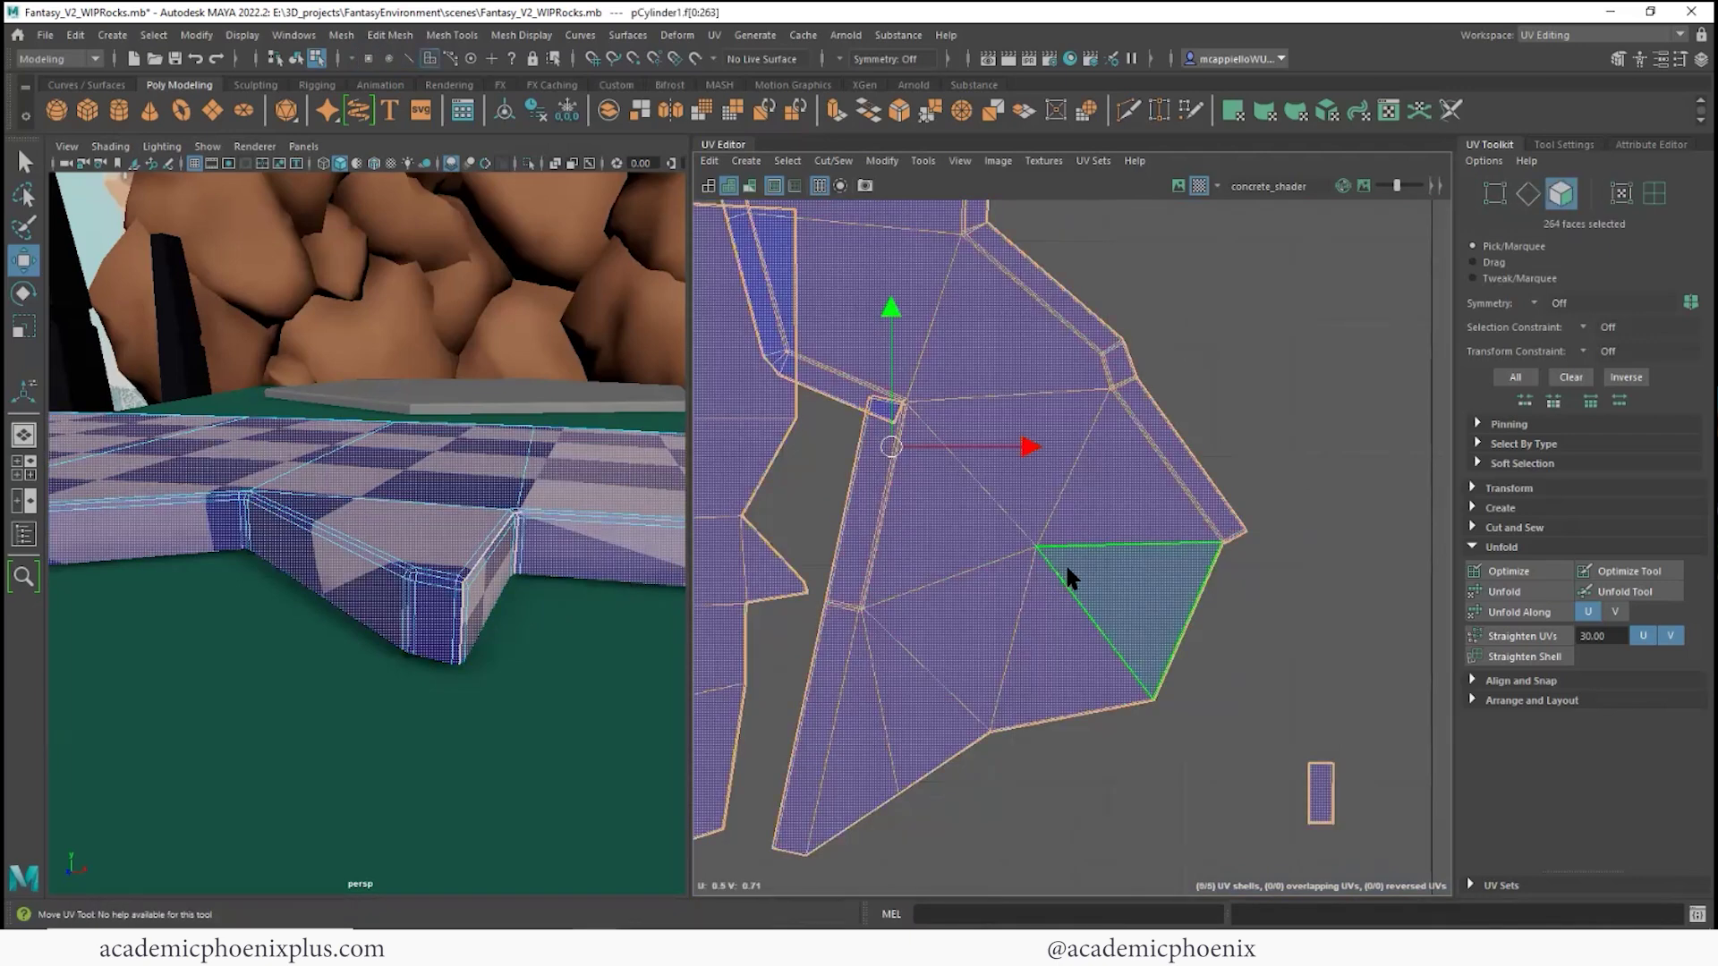
pyautogui.doubleClick(1067, 567)
pyautogui.click(1505, 591)
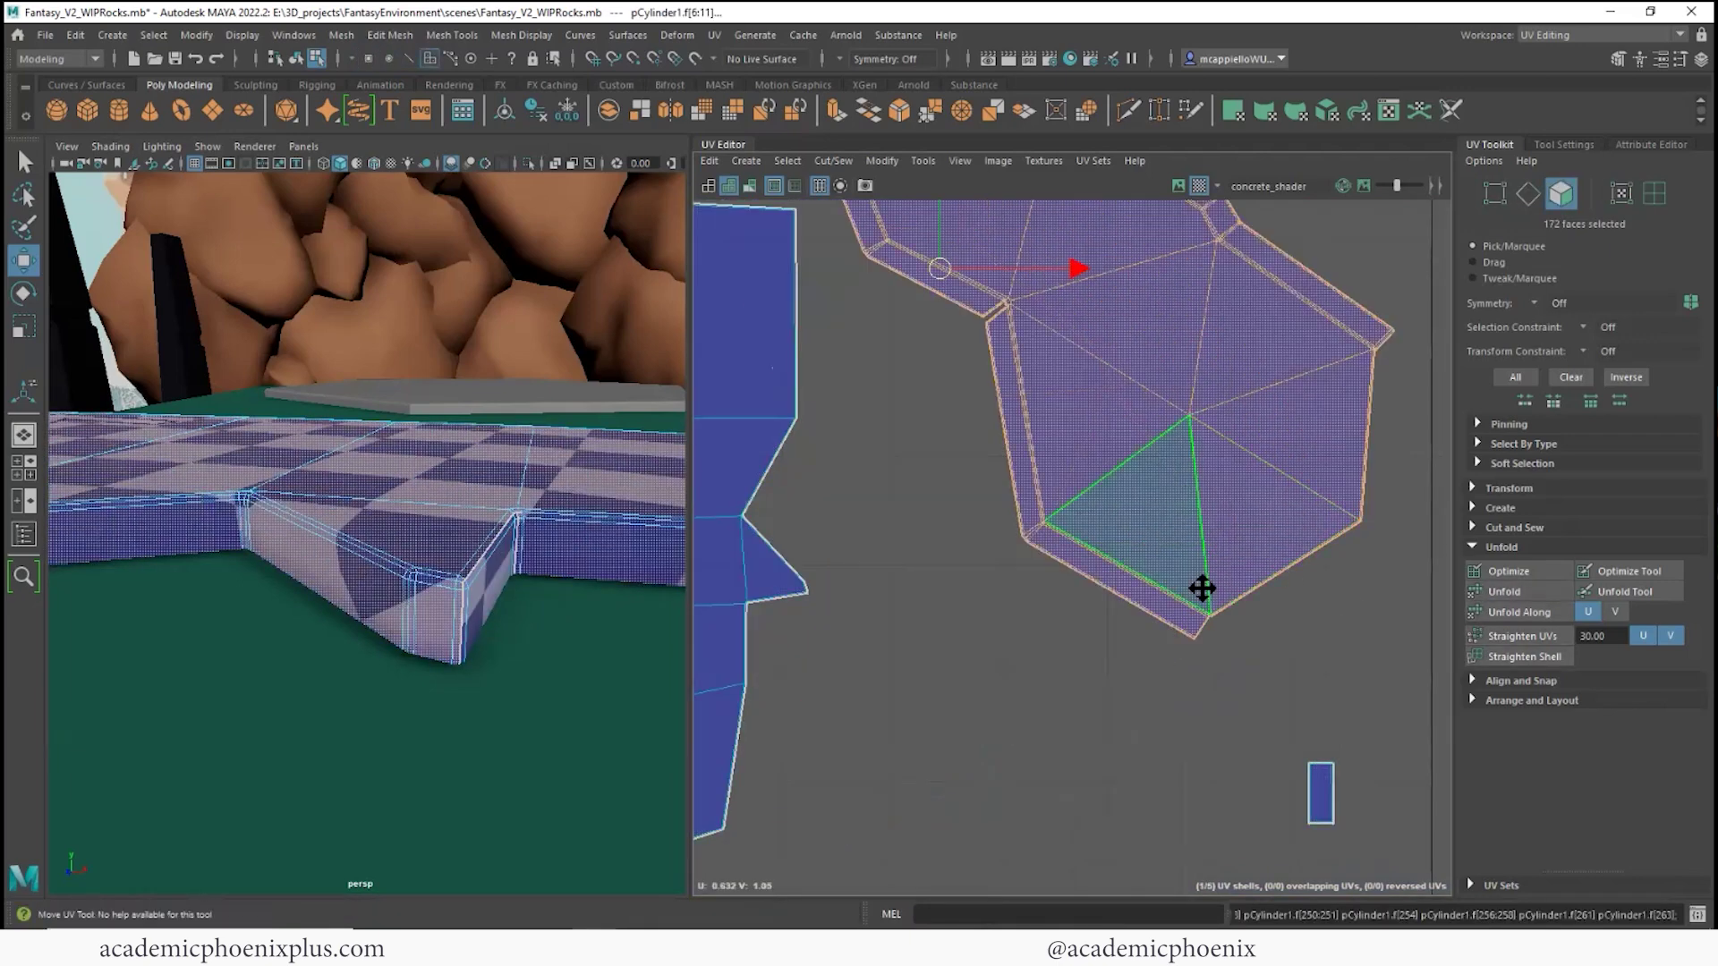
# - Examine the unfolded shell's rounded end and the inner corner where two side strips meet
pyautogui.keyDown('alt'); pyautogui.moveTo(1143, 415); pyautogui.dragTo(1146, 644, button='middle'); pyautogui.keyUp('alt')
pyautogui.scroll(3, 1116, 498)
pyautogui.keyDown('alt'); pyautogui.moveTo(1045, 357); pyautogui.dragTo(1002, 292, button='middle'); pyautogui.keyUp('alt')
pyautogui.keyDown('alt'); pyautogui.moveTo(1220, 691); pyautogui.dragTo(1184, 414, button='middle'); pyautogui.keyUp('alt')
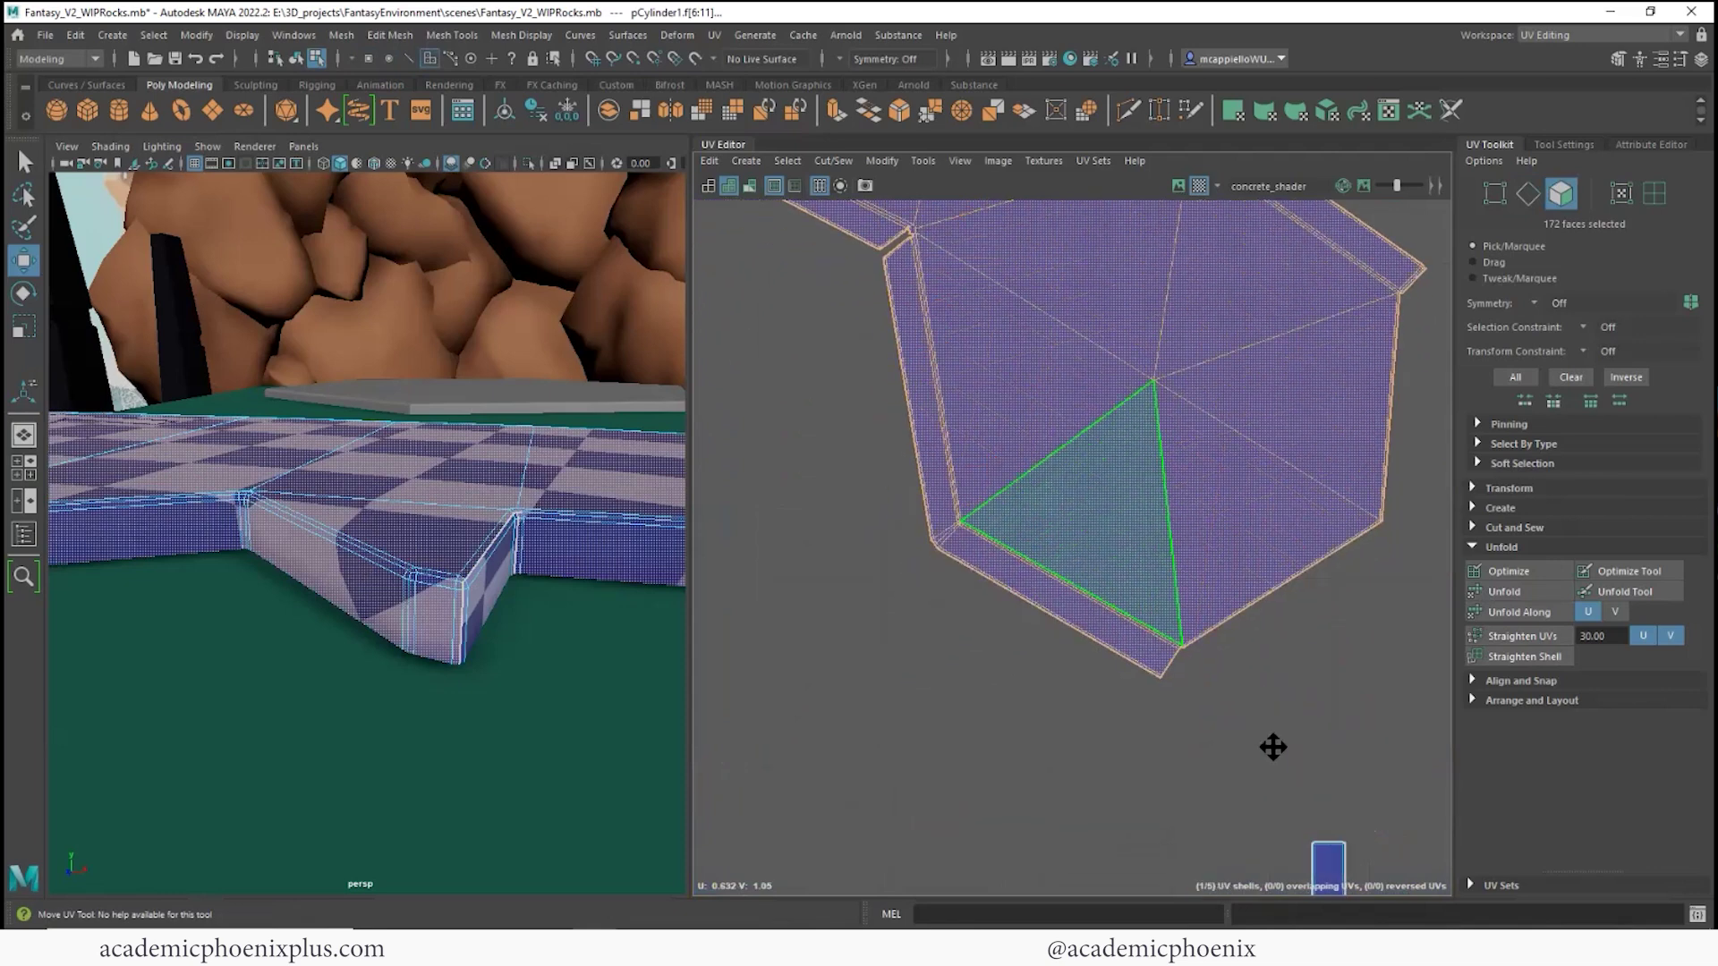
pyautogui.keyDown('alt'); pyautogui.moveTo(1274, 748); pyautogui.dragTo(1143, 697, button='middle'); pyautogui.keyUp('alt')
pyautogui.keyDown('alt'); pyautogui.moveTo(963, 428); pyautogui.dragTo(1051, 605, button='middle'); pyautogui.keyUp('alt')
pyautogui.keyDown('alt'); pyautogui.moveTo(940, 507); pyautogui.dragTo(1145, 596, button='right'); pyautogui.keyUp('alt')
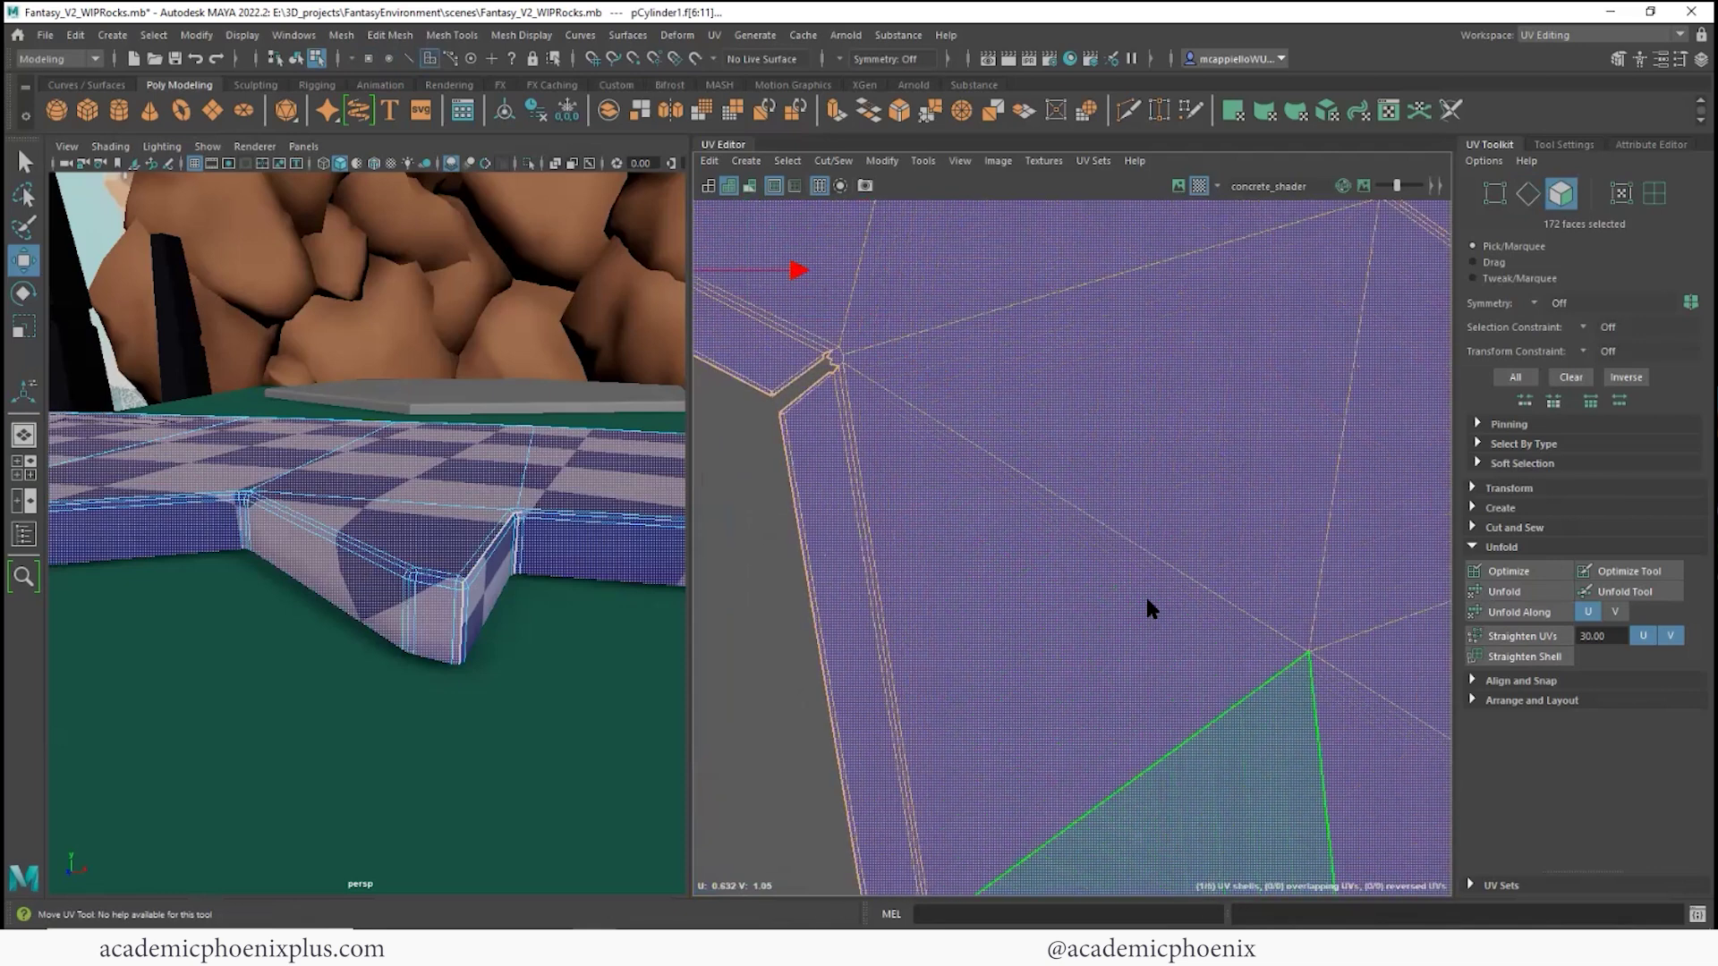
pyautogui.keyDown('alt'); pyautogui.moveTo(1088, 617); pyautogui.dragTo(1196, 625, button='right'); pyautogui.keyUp('alt')
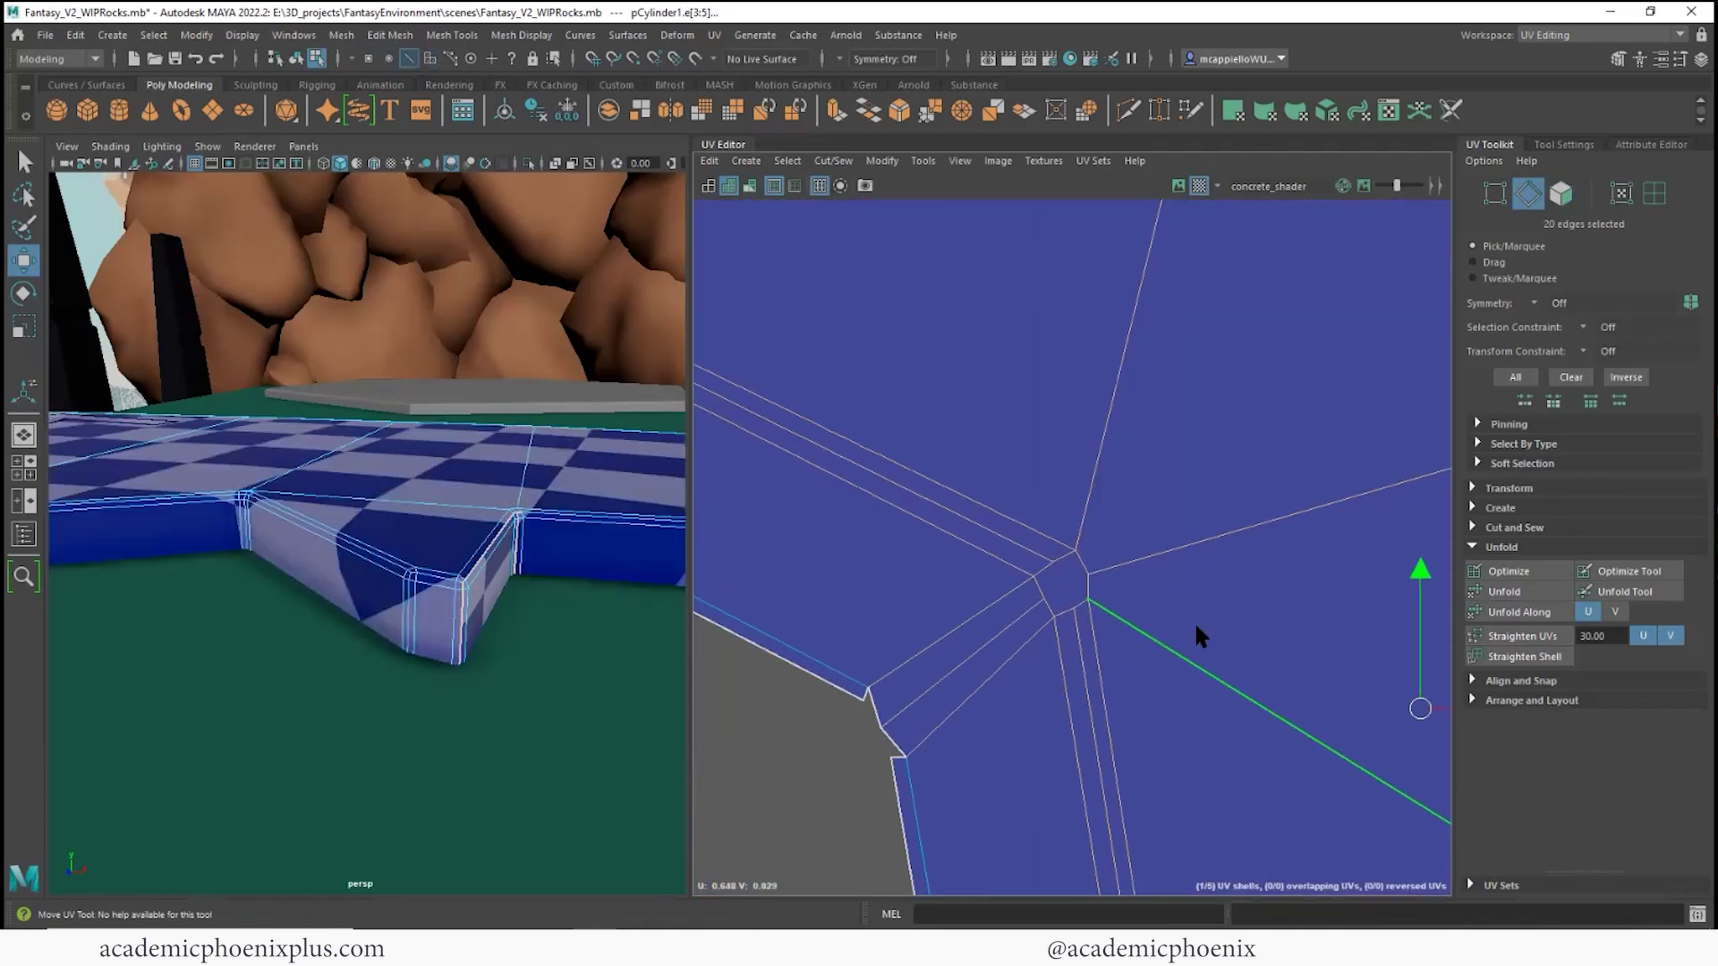
# - Select the small multi-sided face at the inner corner and inspect its shape on the 3D model
pyautogui.moveTo(1067, 583); pyautogui.dragTo(1066, 631, button='right')
pyautogui.click(1059, 587)
pyautogui.press('f')
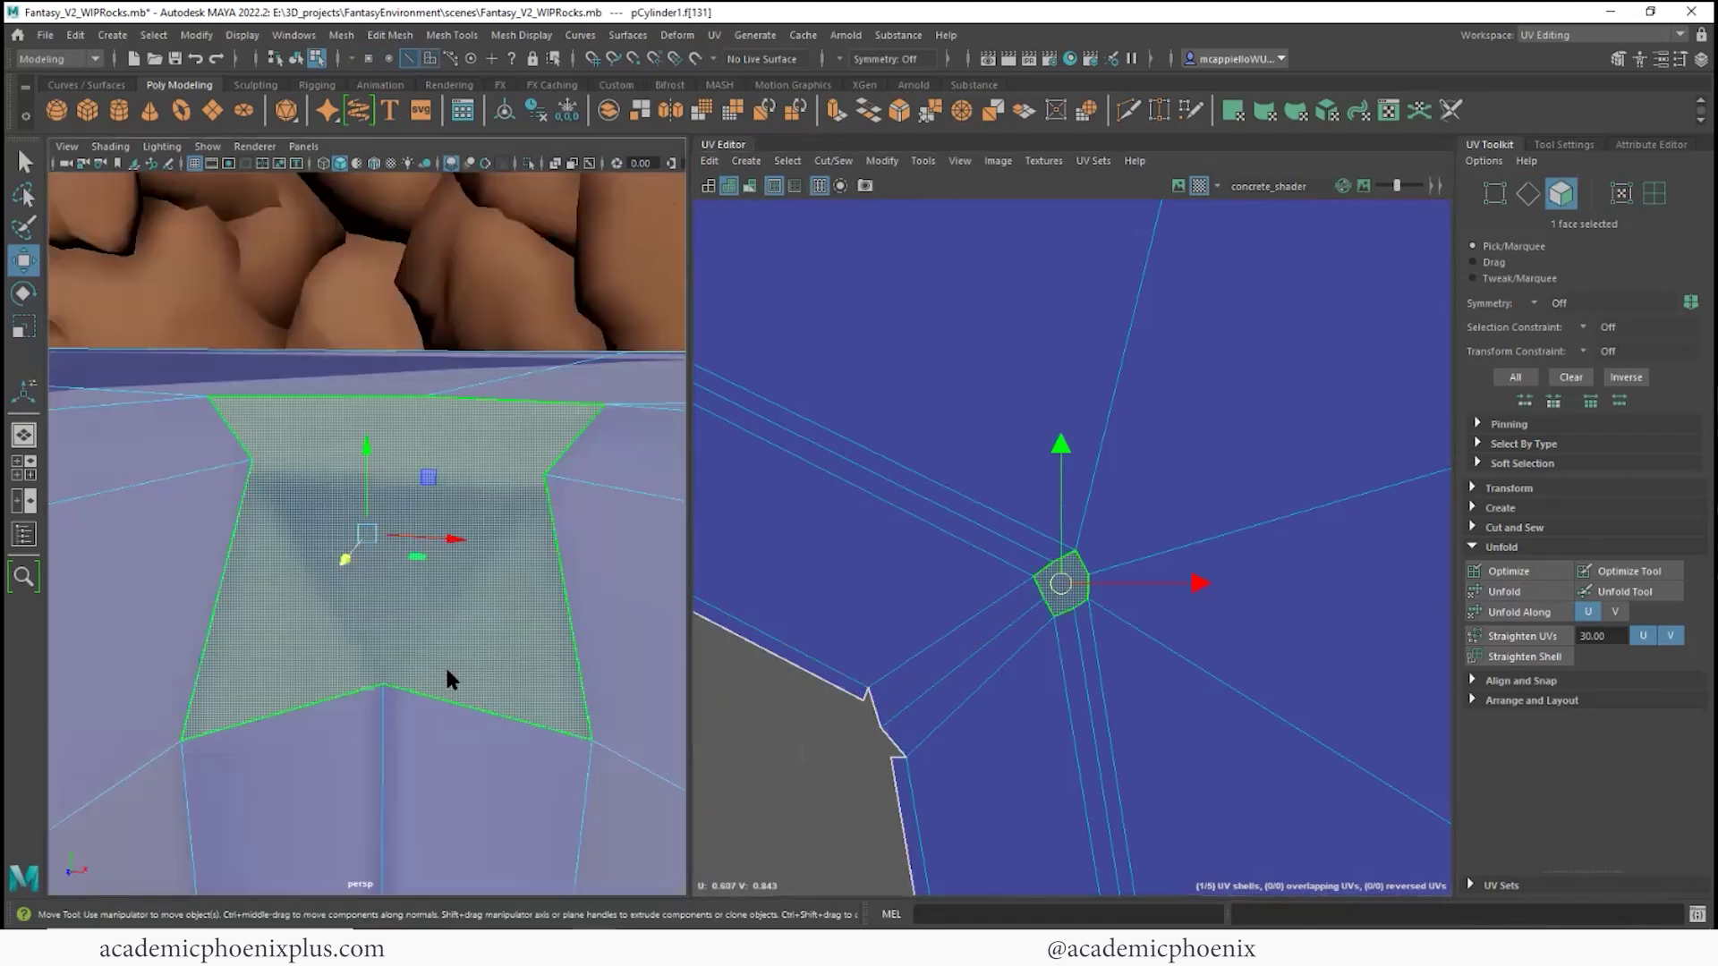
pyautogui.scroll(-10, 537, 698)
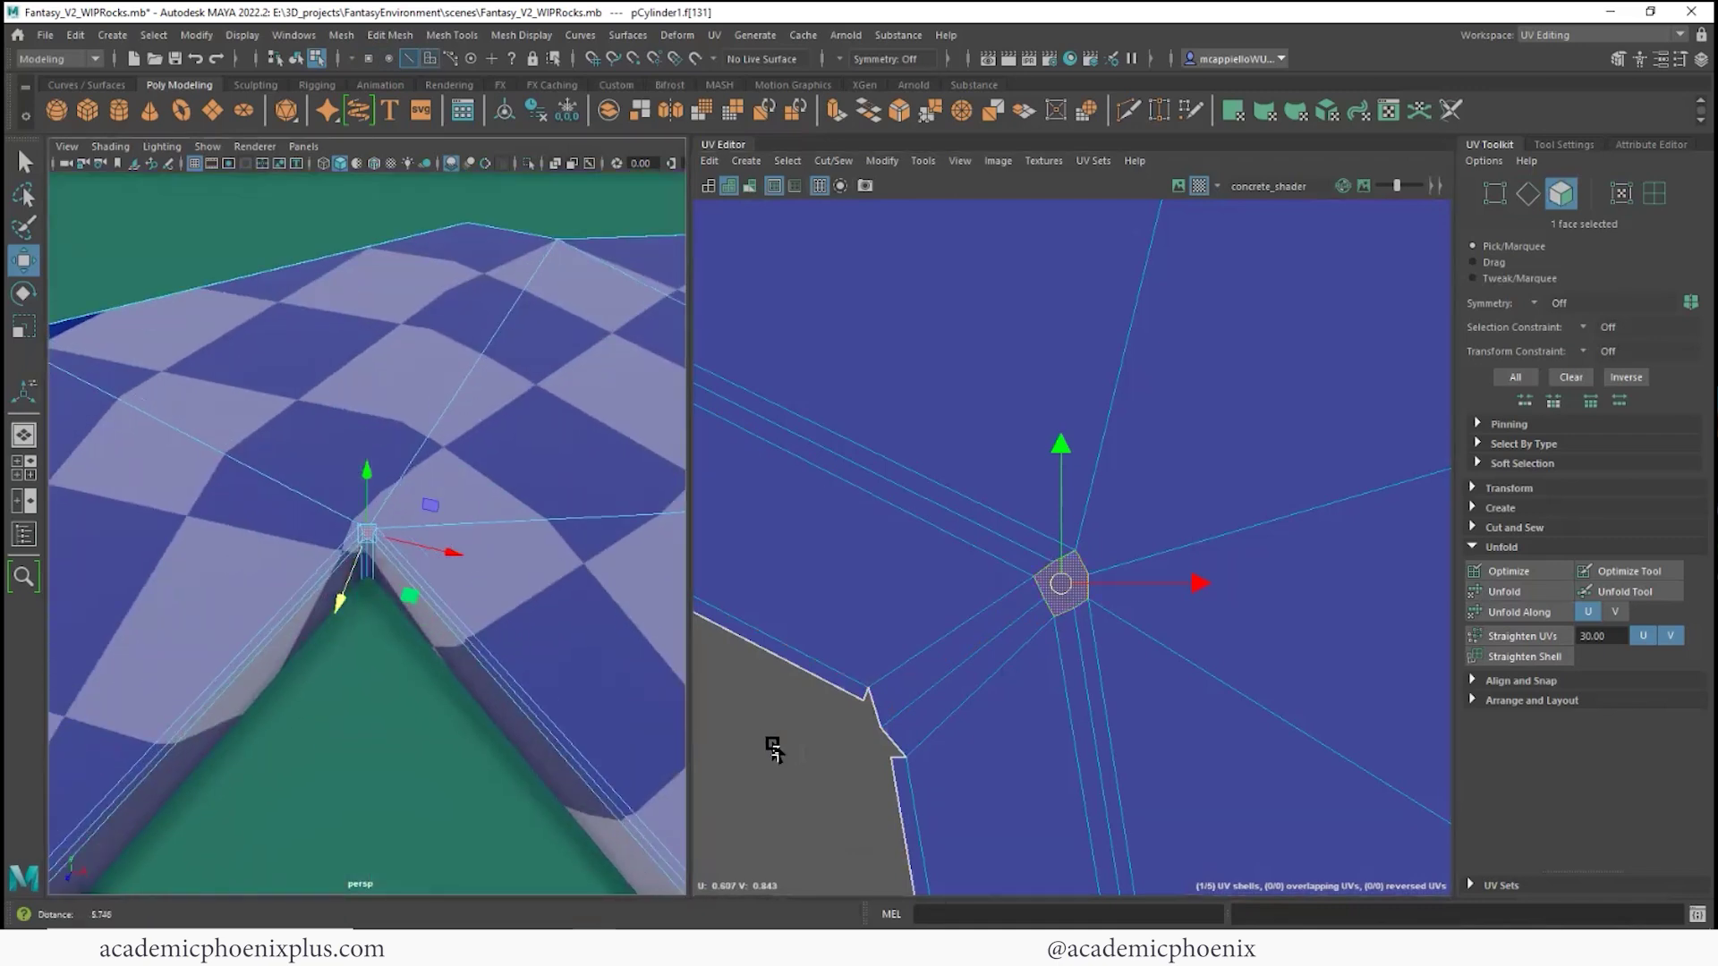
pyautogui.scroll(15, 483, 663)
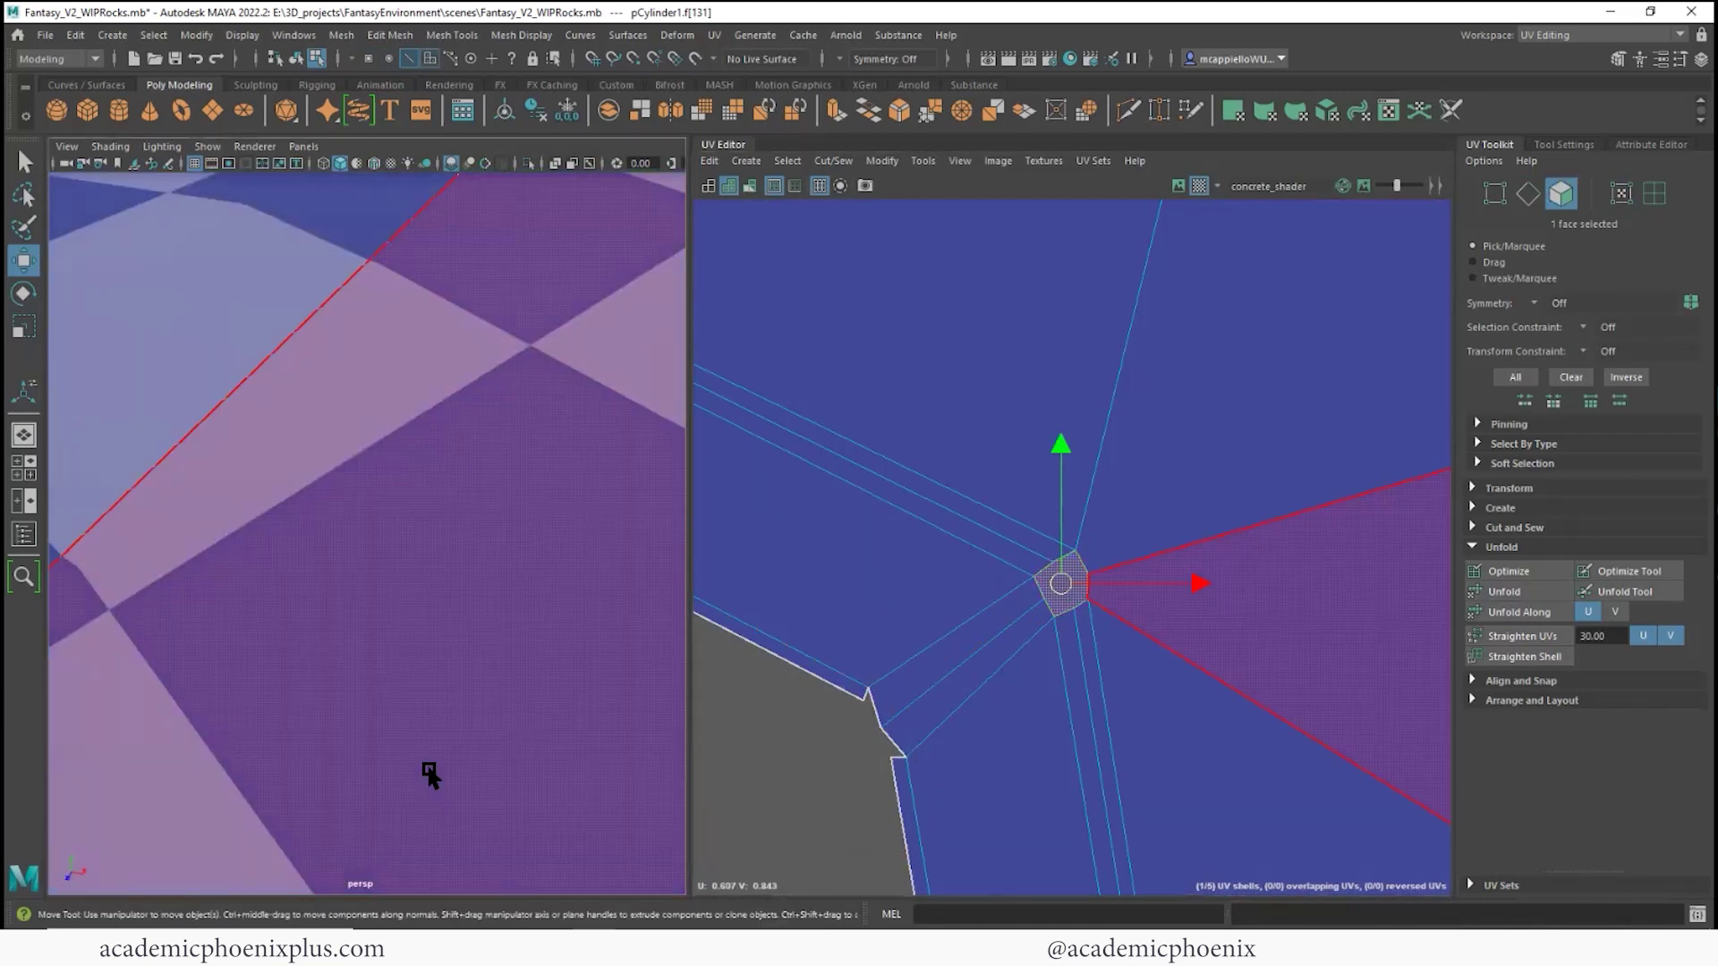
pyautogui.press('f')
pyautogui.moveTo(470, 757)
pyautogui.keyDown('alt'); pyautogui.mouseDown()
pyautogui.moveTo(406, 682)
pyautogui.moveTo(519, 680)
pyautogui.moveTo(453, 751)
pyautogui.mouseUp(); pyautogui.keyUp('alt')
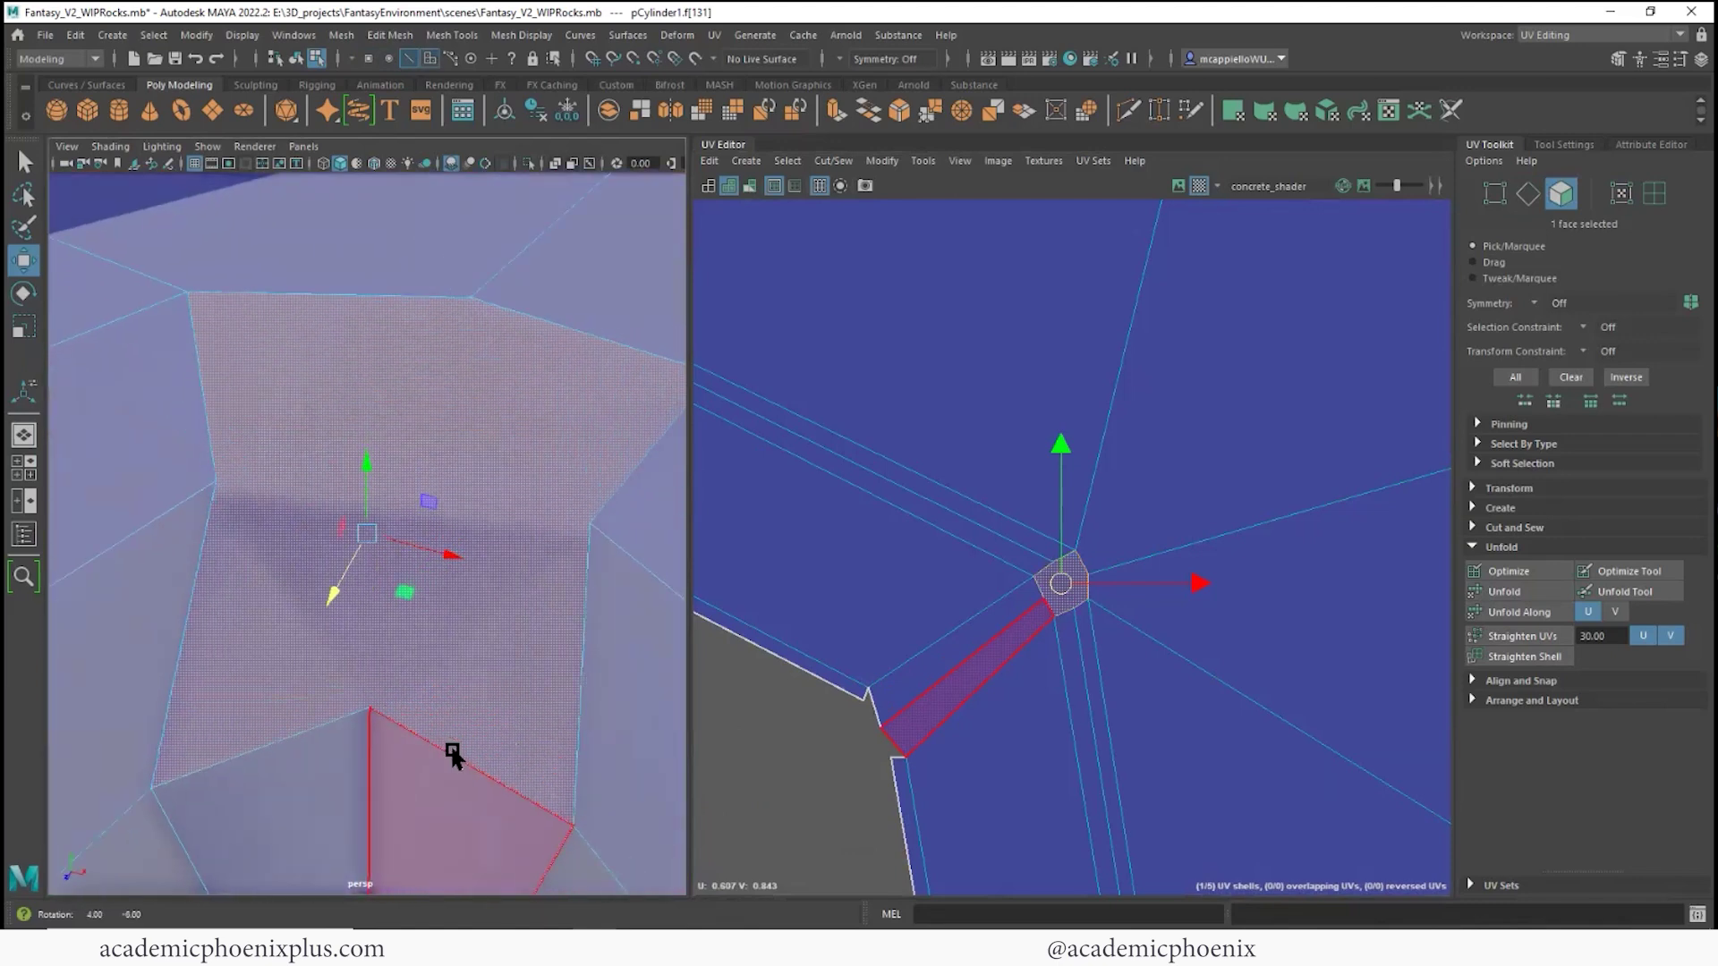
pyautogui.scroll(-10, 453, 750)
pyautogui.keyDown('alt'); pyautogui.moveTo(445, 570); pyautogui.dragTo(714, 603, button='right'); pyautogui.keyUp('alt')
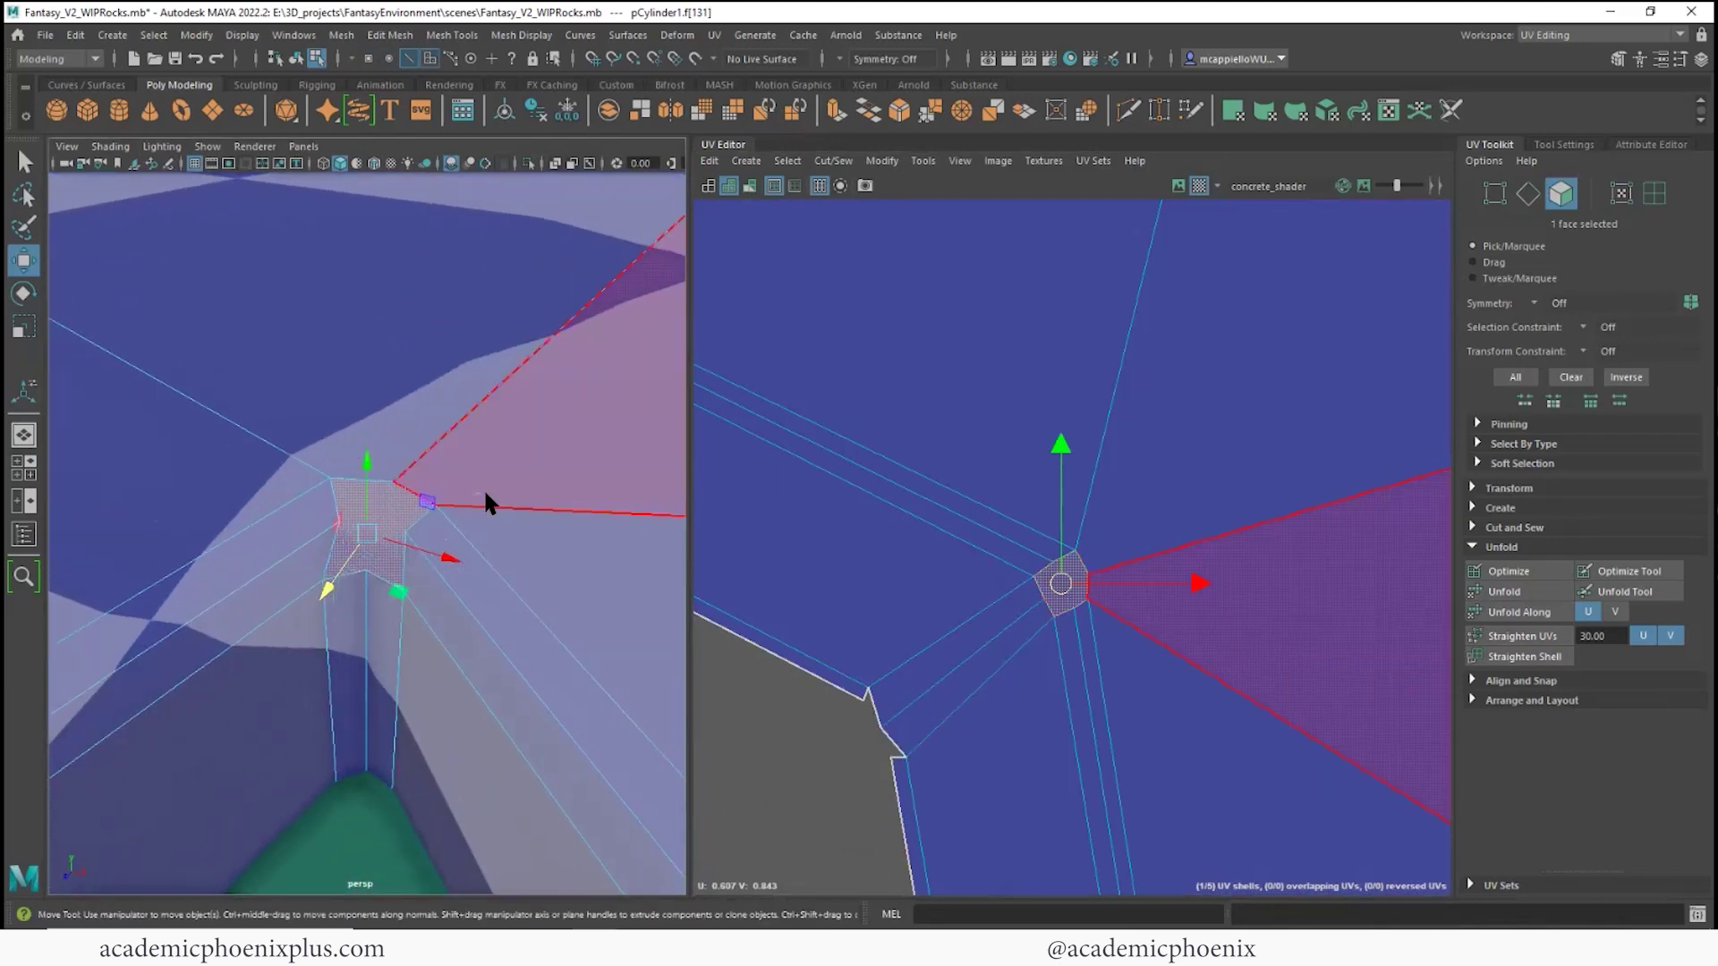
# - Divide the small inner-corner face with Multi-Cut, cutting across its middle and lengthwise between its upper and lower vertices
pyautogui.moveTo(477, 457); pyautogui.dragTo(483, 421, button='right')
pyautogui.scroll(5, 472, 349)
pyautogui.scroll(-6, 468, 395)
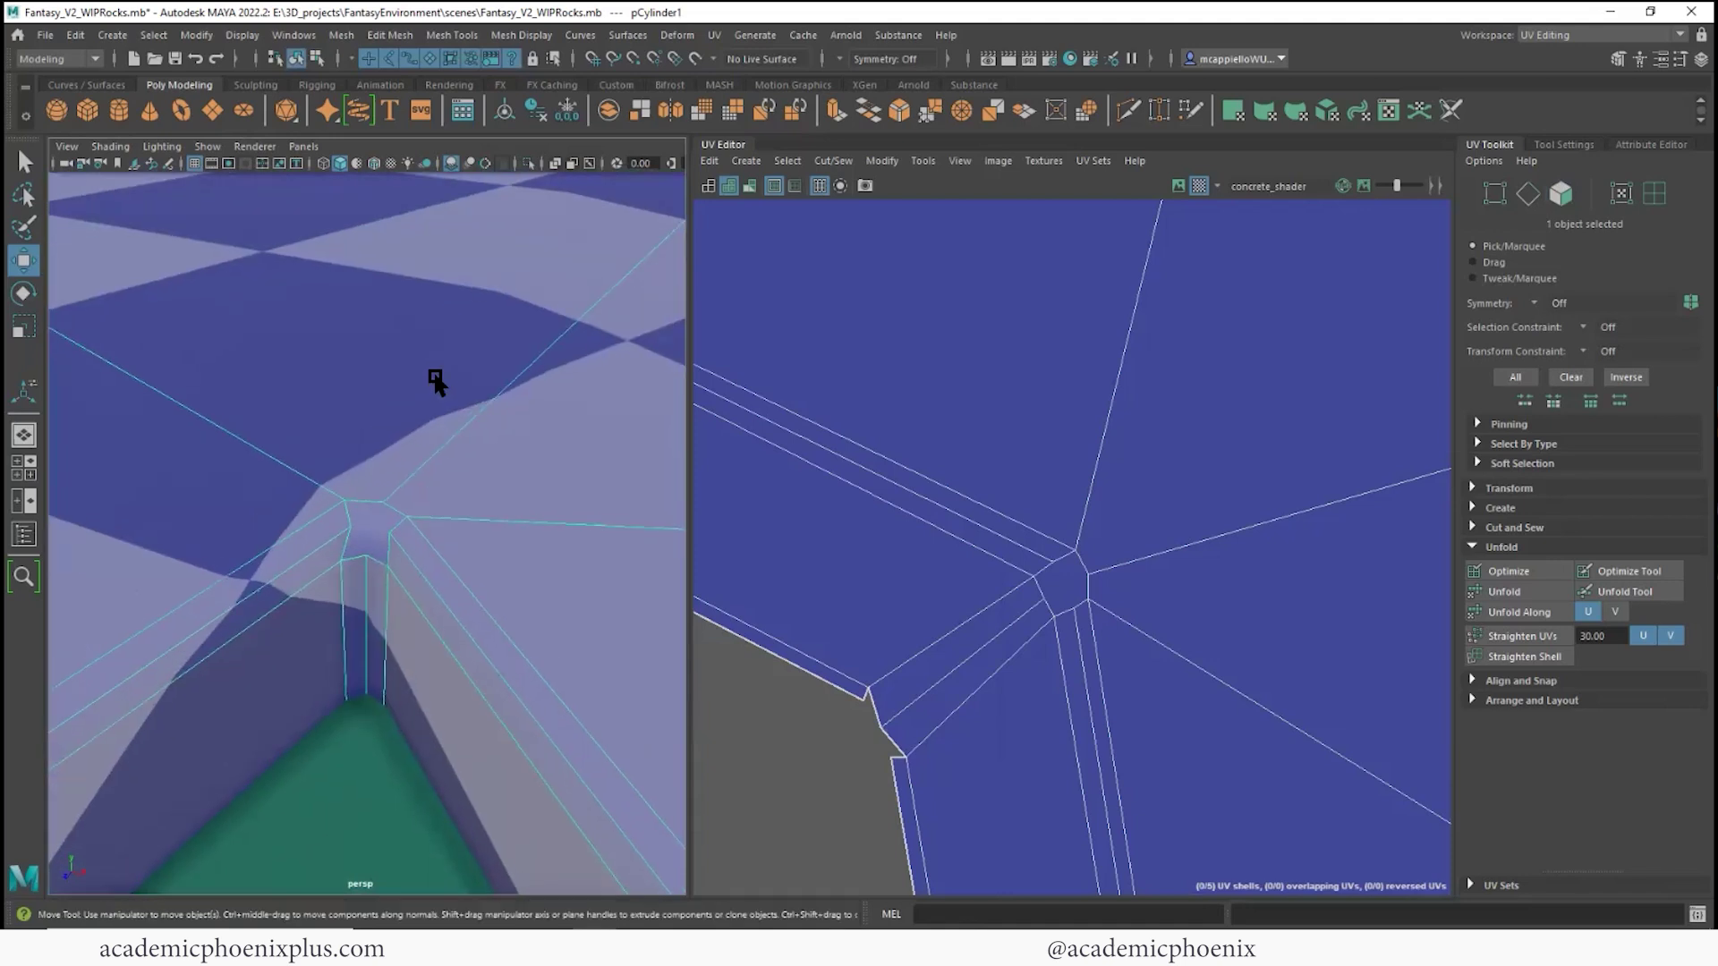
pyautogui.click(406, 38)
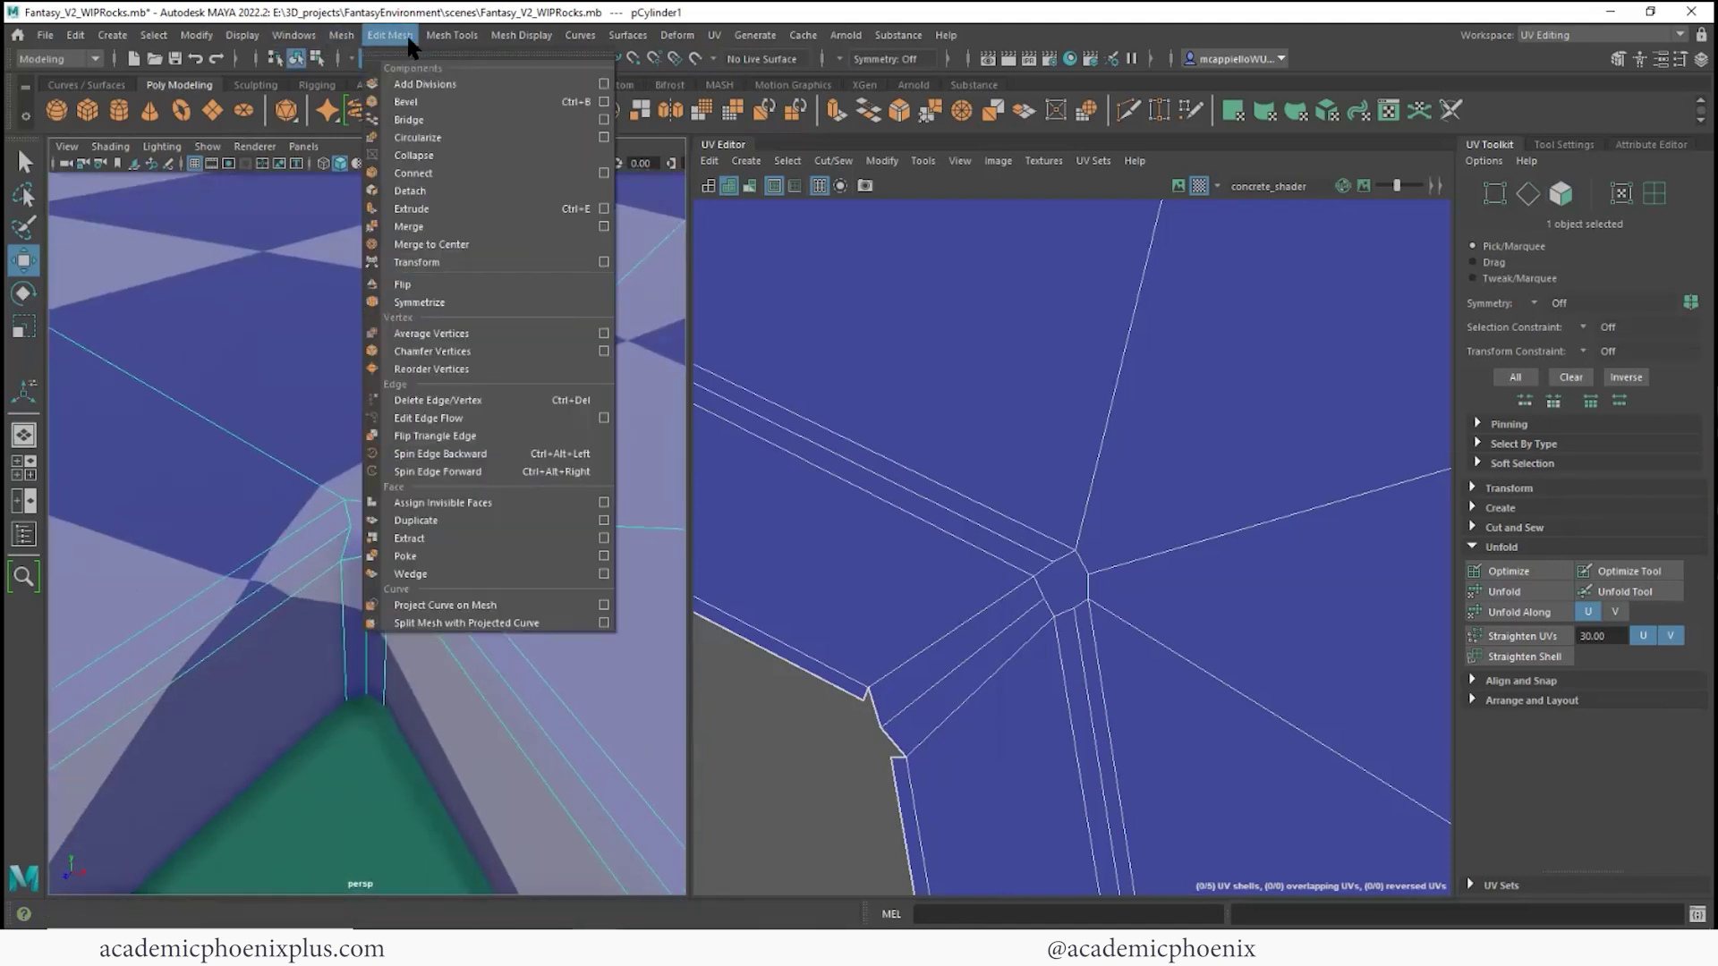
pyautogui.moveTo(474, 45)
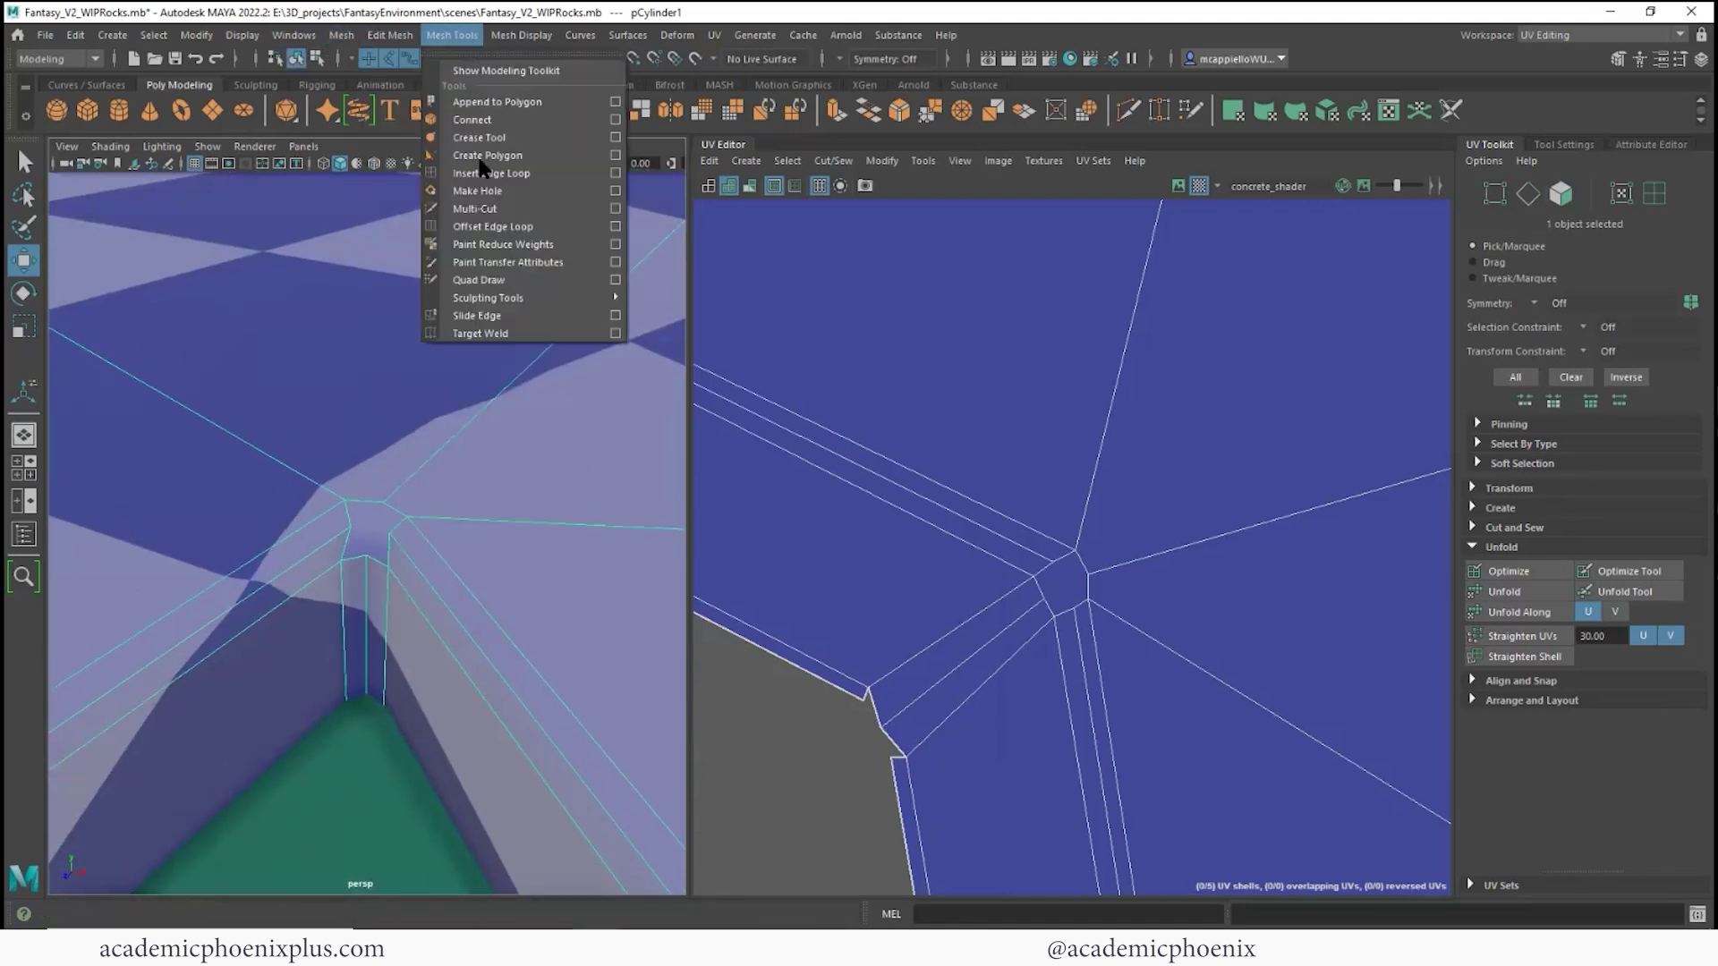
pyautogui.click(476, 206)
pyautogui.scroll(1, 571, 314)
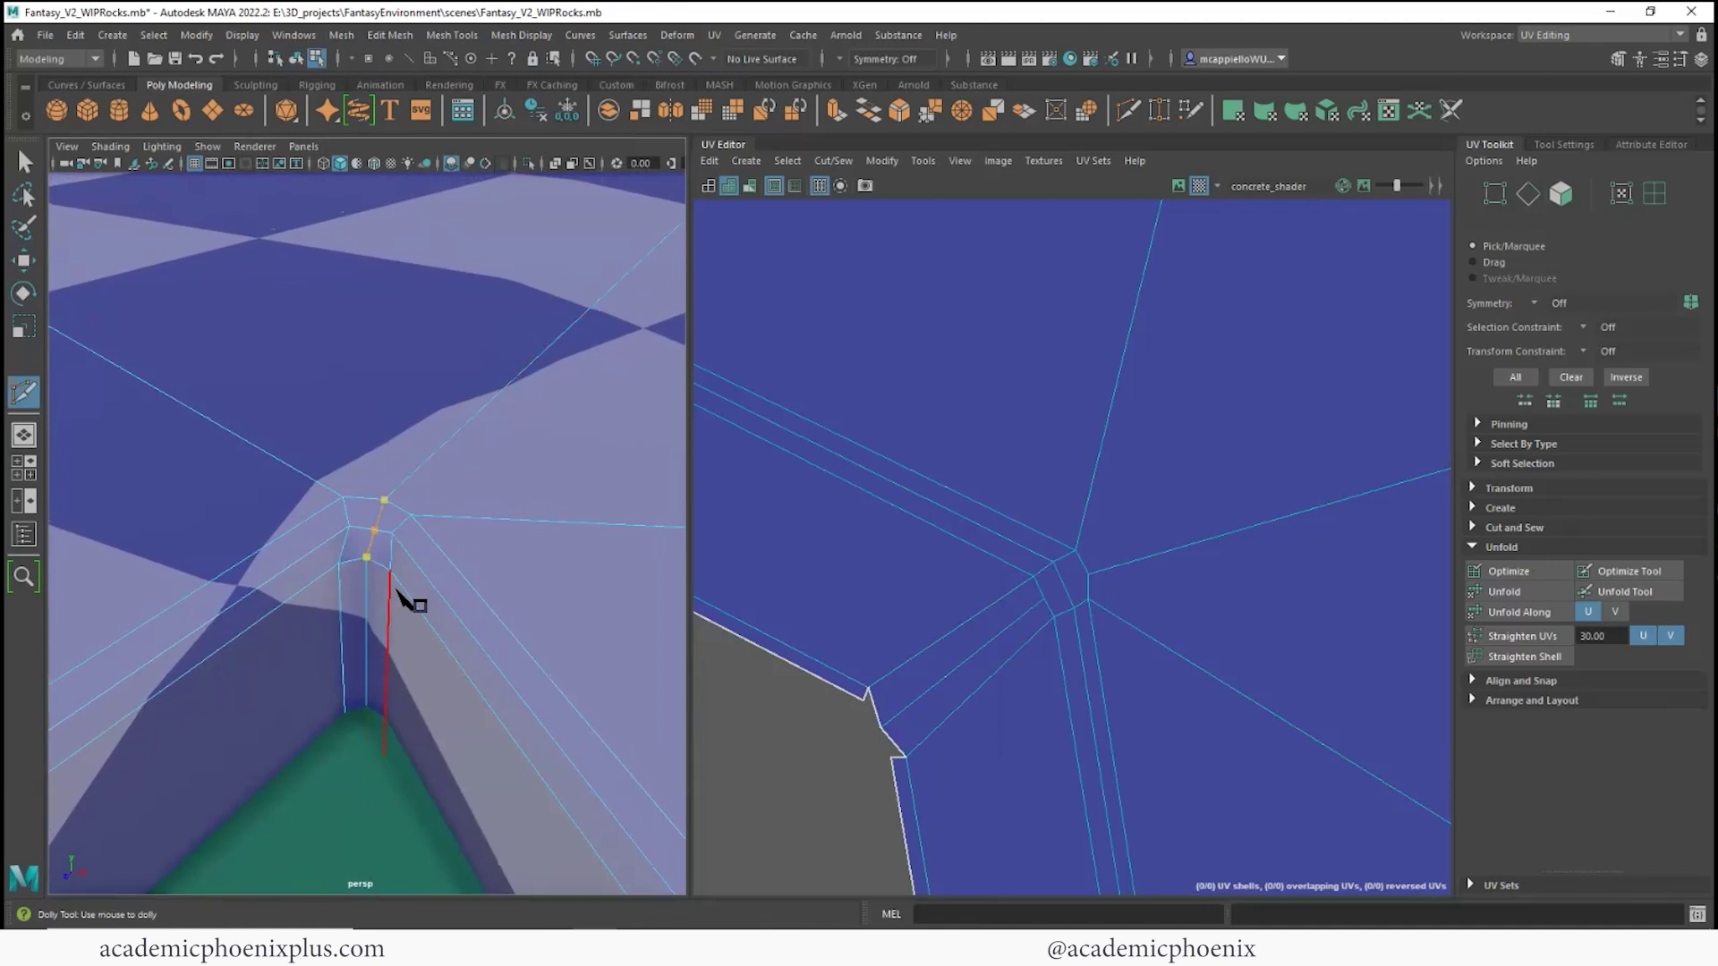
pyautogui.click(19, 165)
pyautogui.click(92, 199)
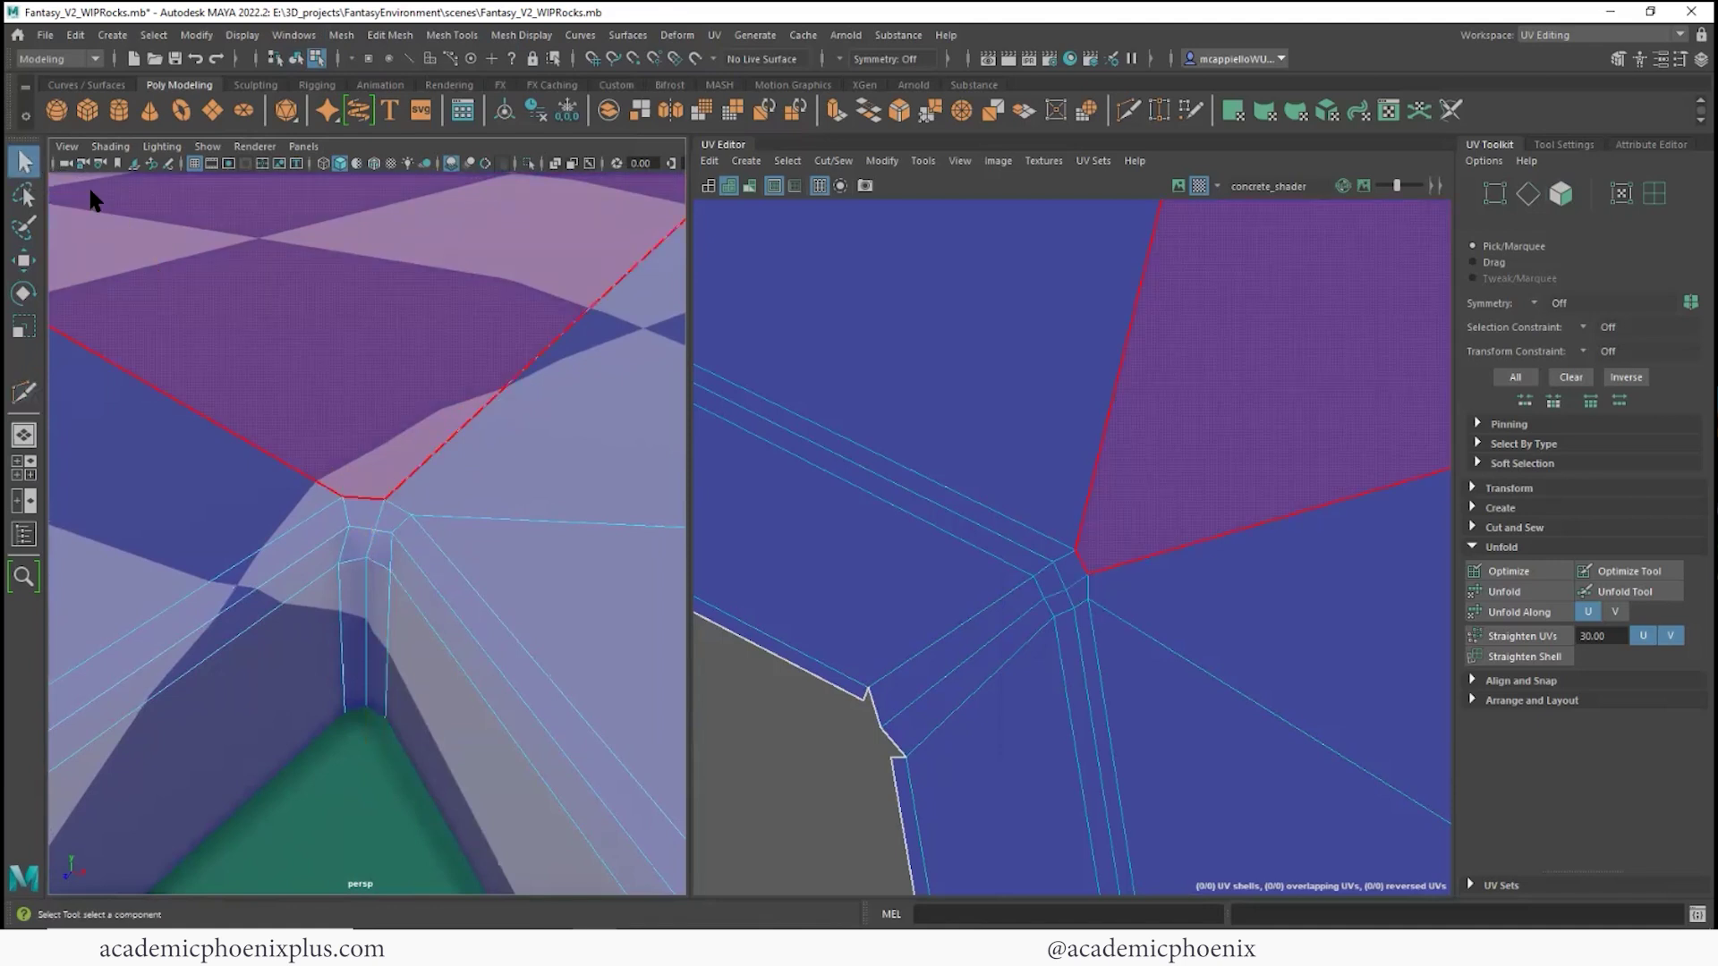
pyautogui.click(567, 557)
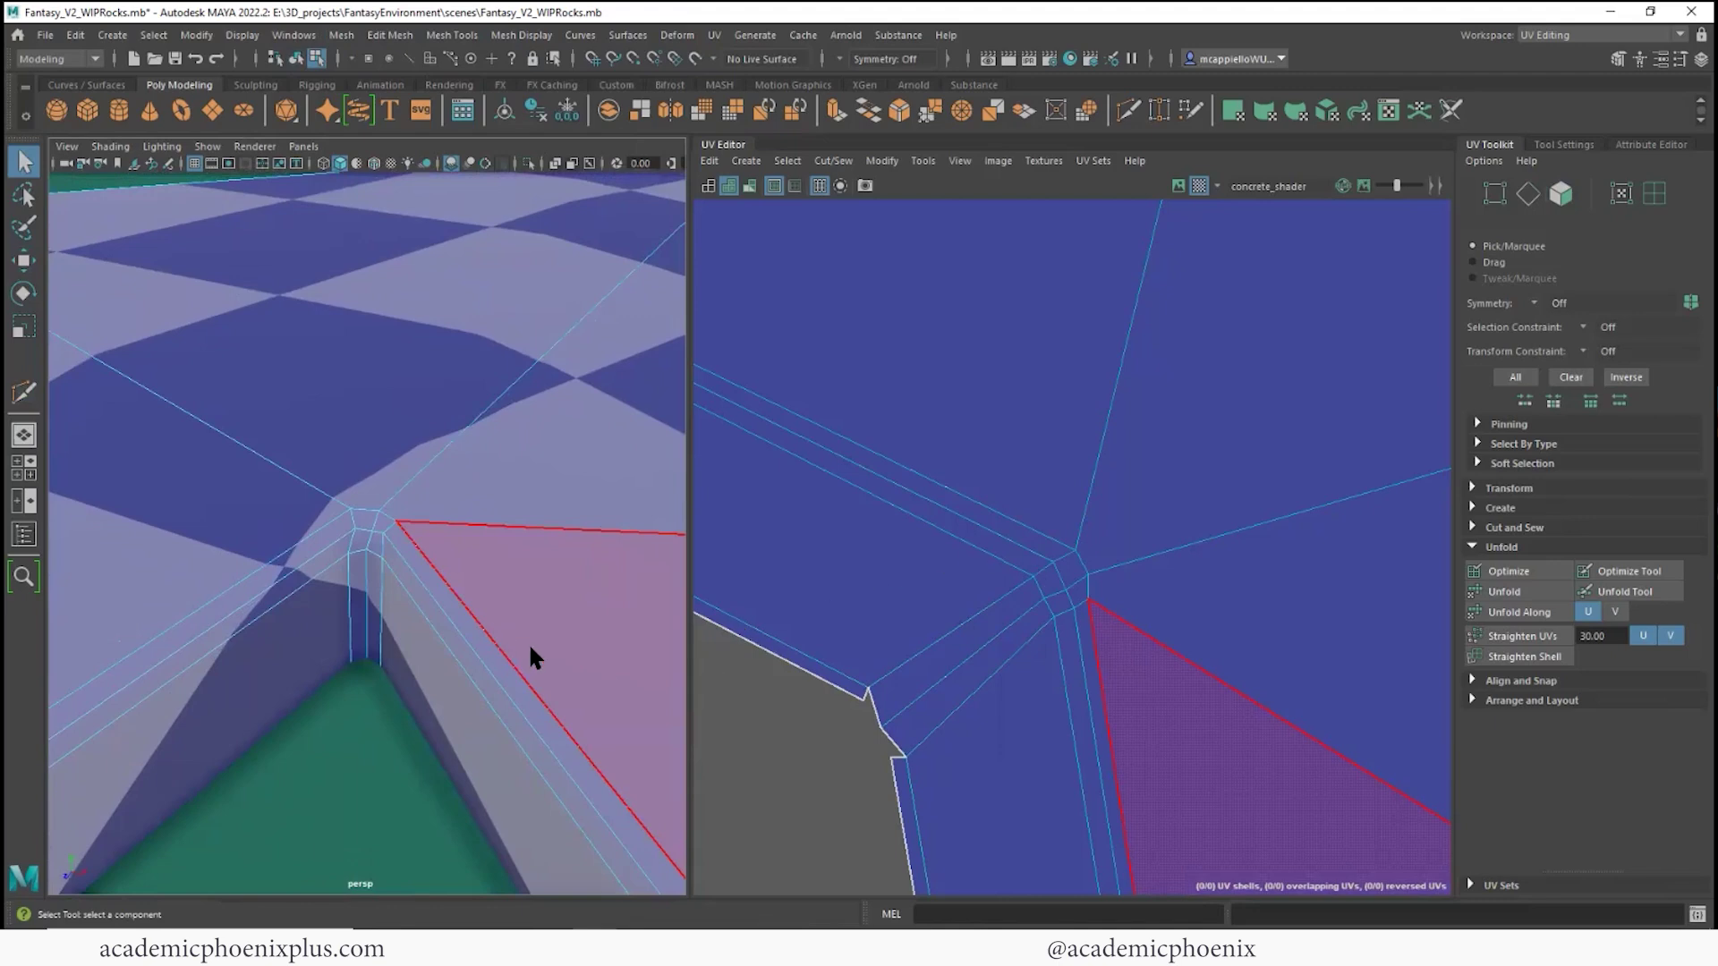
# - Sew the two side strips to the outer edges of the main shell's rounded end
pyautogui.keyDown('alt'); pyautogui.moveTo(528, 642); pyautogui.dragTo(376, 639, button='right'); pyautogui.keyUp('alt')
pyautogui.click(394, 641)
pyautogui.keyDown('alt'); pyautogui.moveTo(528, 734); pyautogui.dragTo(461, 684, button='middle'); pyautogui.keyUp('alt')
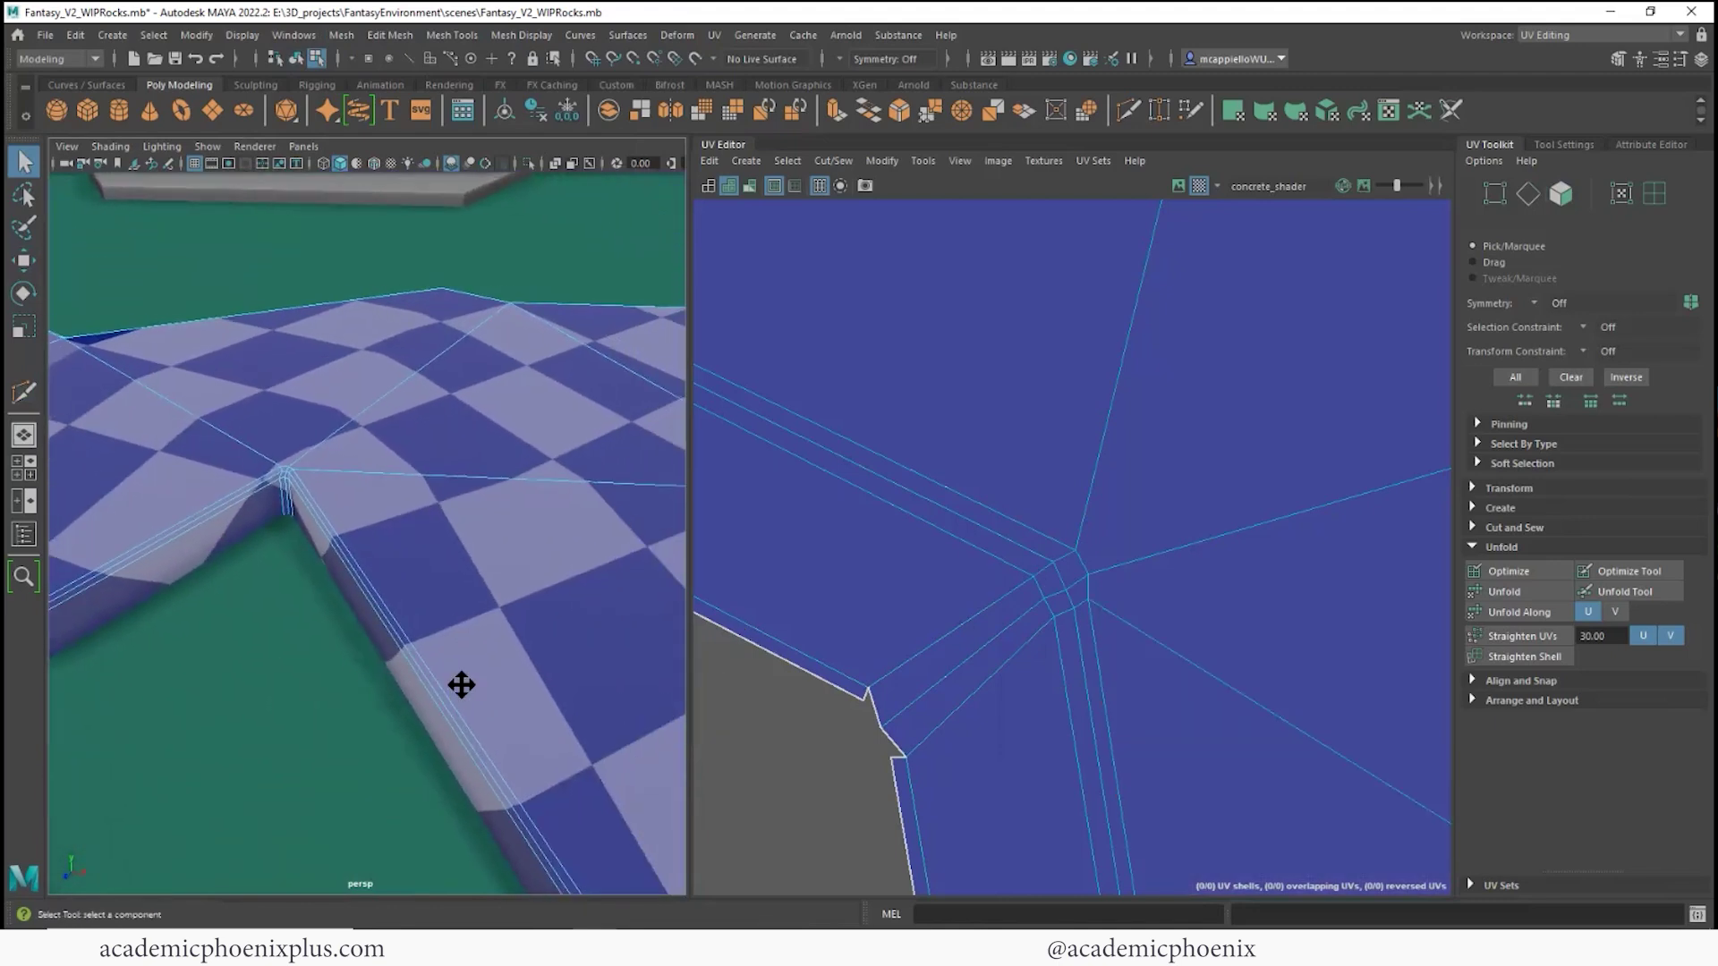
pyautogui.keyDown('alt'); pyautogui.moveTo(462, 685); pyautogui.dragTo(418, 636, button='right'); pyautogui.keyUp('alt')
pyautogui.keyDown('alt'); pyautogui.moveTo(418, 637); pyautogui.dragTo(349, 583, button='middle'); pyautogui.keyUp('alt')
pyautogui.keyDown('alt'); pyautogui.moveTo(510, 633); pyautogui.dragTo(598, 633, button='right'); pyautogui.keyUp('alt')
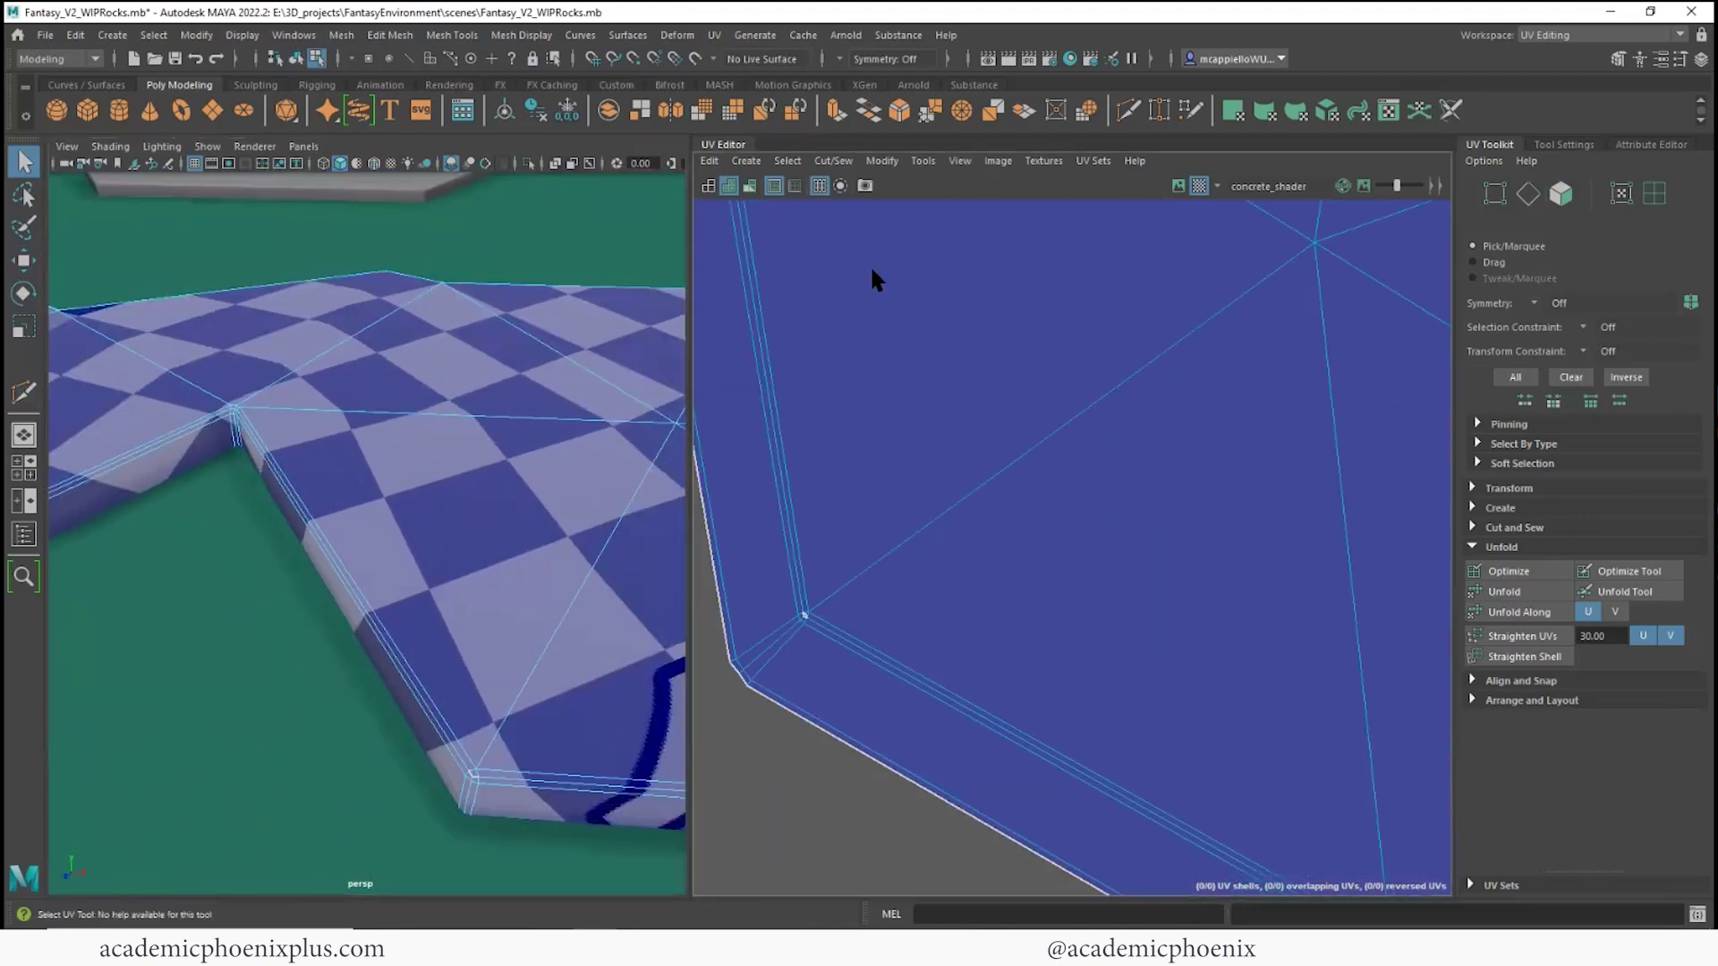
pyautogui.moveTo(842, 614); pyautogui.dragTo(771, 612, button='right')
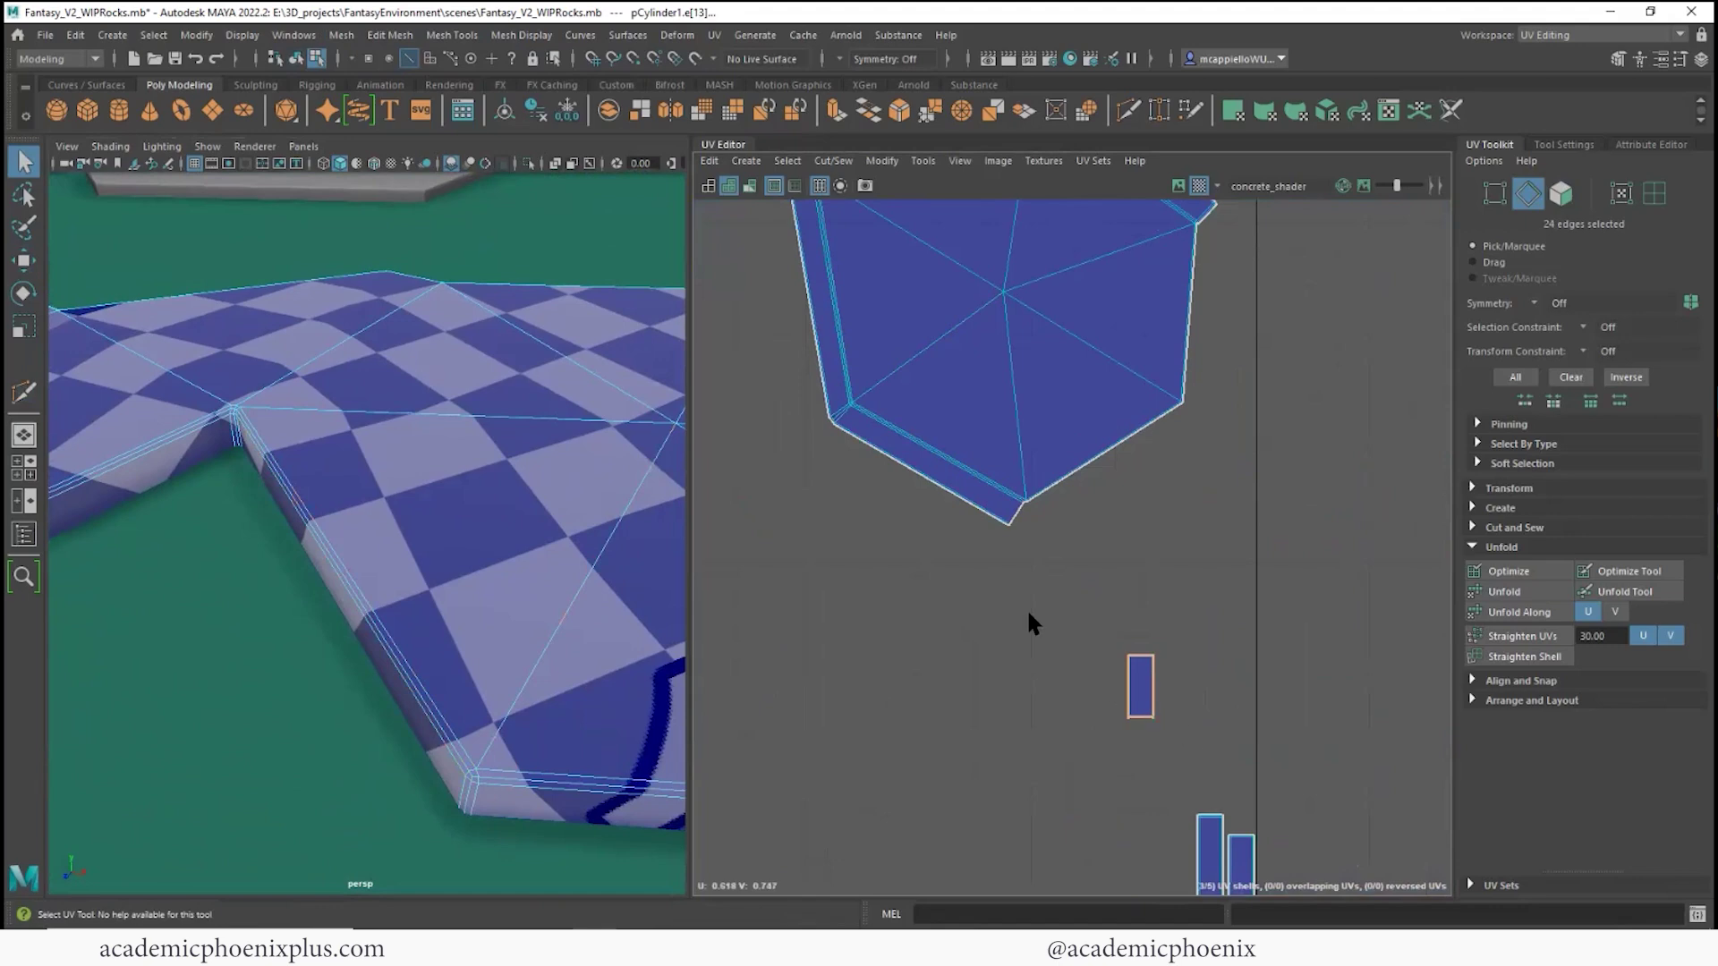
pyautogui.keyDown('alt'); pyautogui.moveTo(958, 403); pyautogui.dragTo(886, 528, button='middle'); pyautogui.keyUp('alt')
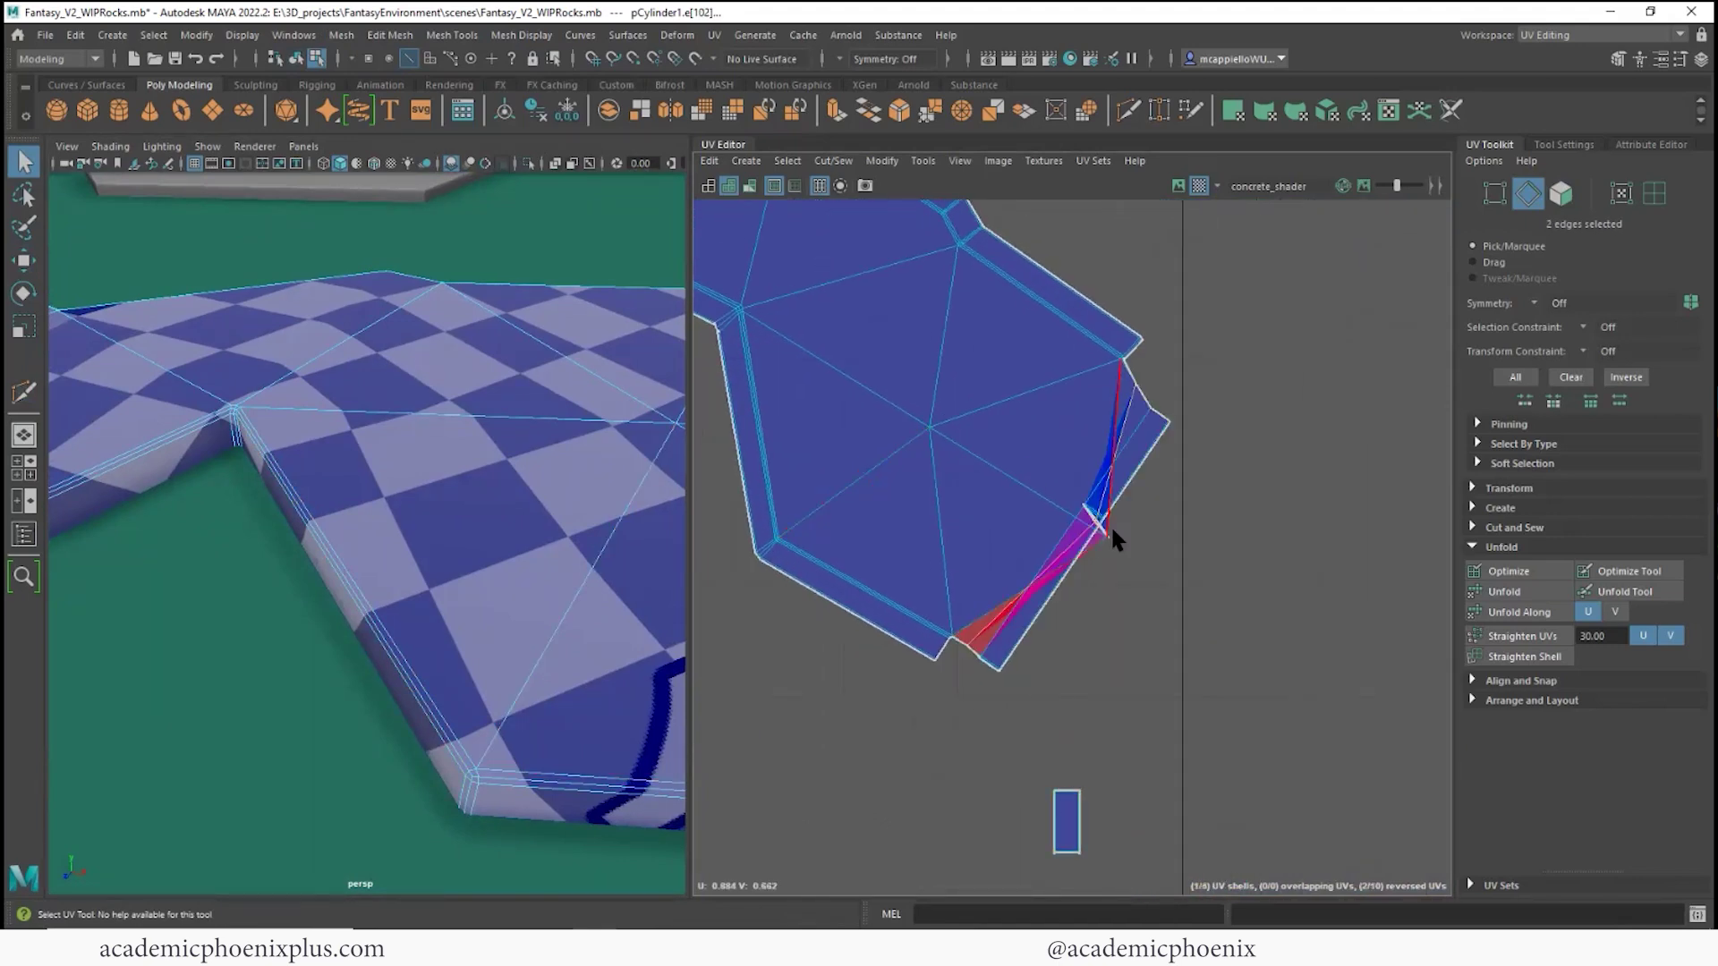
# - Select all faces of the main shell with its newly sewn end strips and unfold it
pyautogui.moveTo(1029, 501); pyautogui.dragTo(1038, 548, button='right')
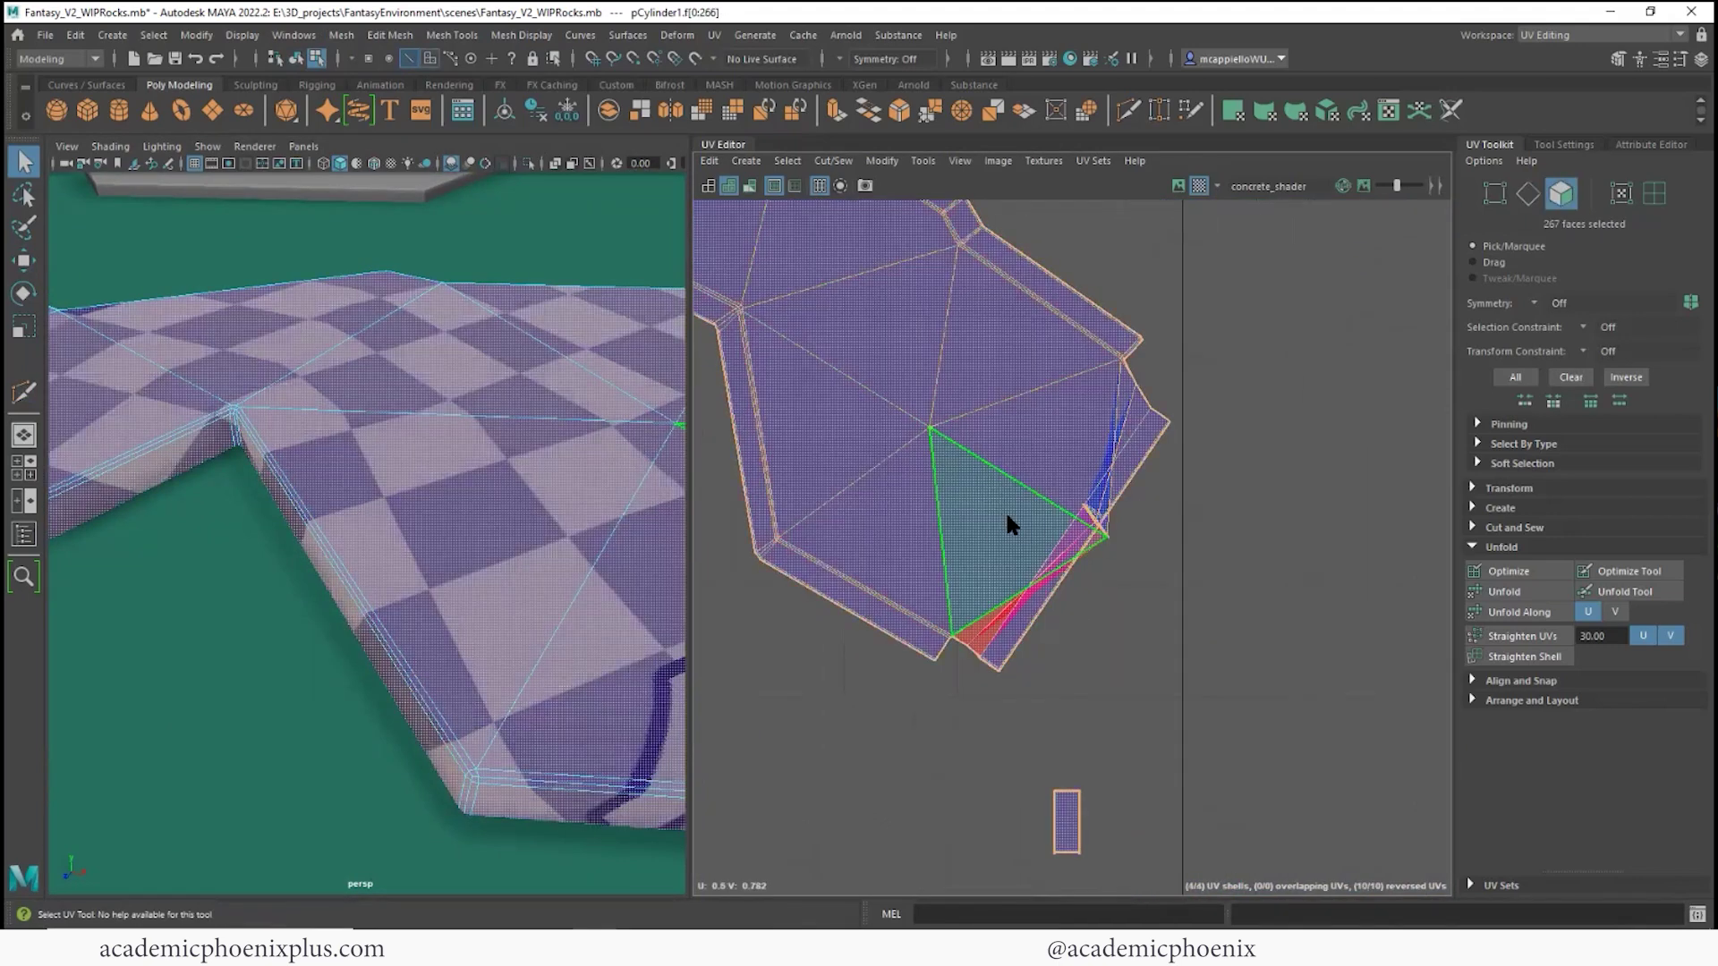
pyautogui.click(1508, 591)
pyautogui.keyDown('alt'); pyautogui.moveTo(1069, 548); pyautogui.dragTo(1340, 687, button='middle'); pyautogui.keyUp('alt')
pyautogui.keyDown('alt'); pyautogui.moveTo(1093, 573); pyautogui.dragTo(1065, 583, button='right'); pyautogui.keyUp('alt')
pyautogui.keyDown('alt'); pyautogui.moveTo(1141, 787); pyautogui.dragTo(1013, 608, button='middle'); pyautogui.keyUp('alt')
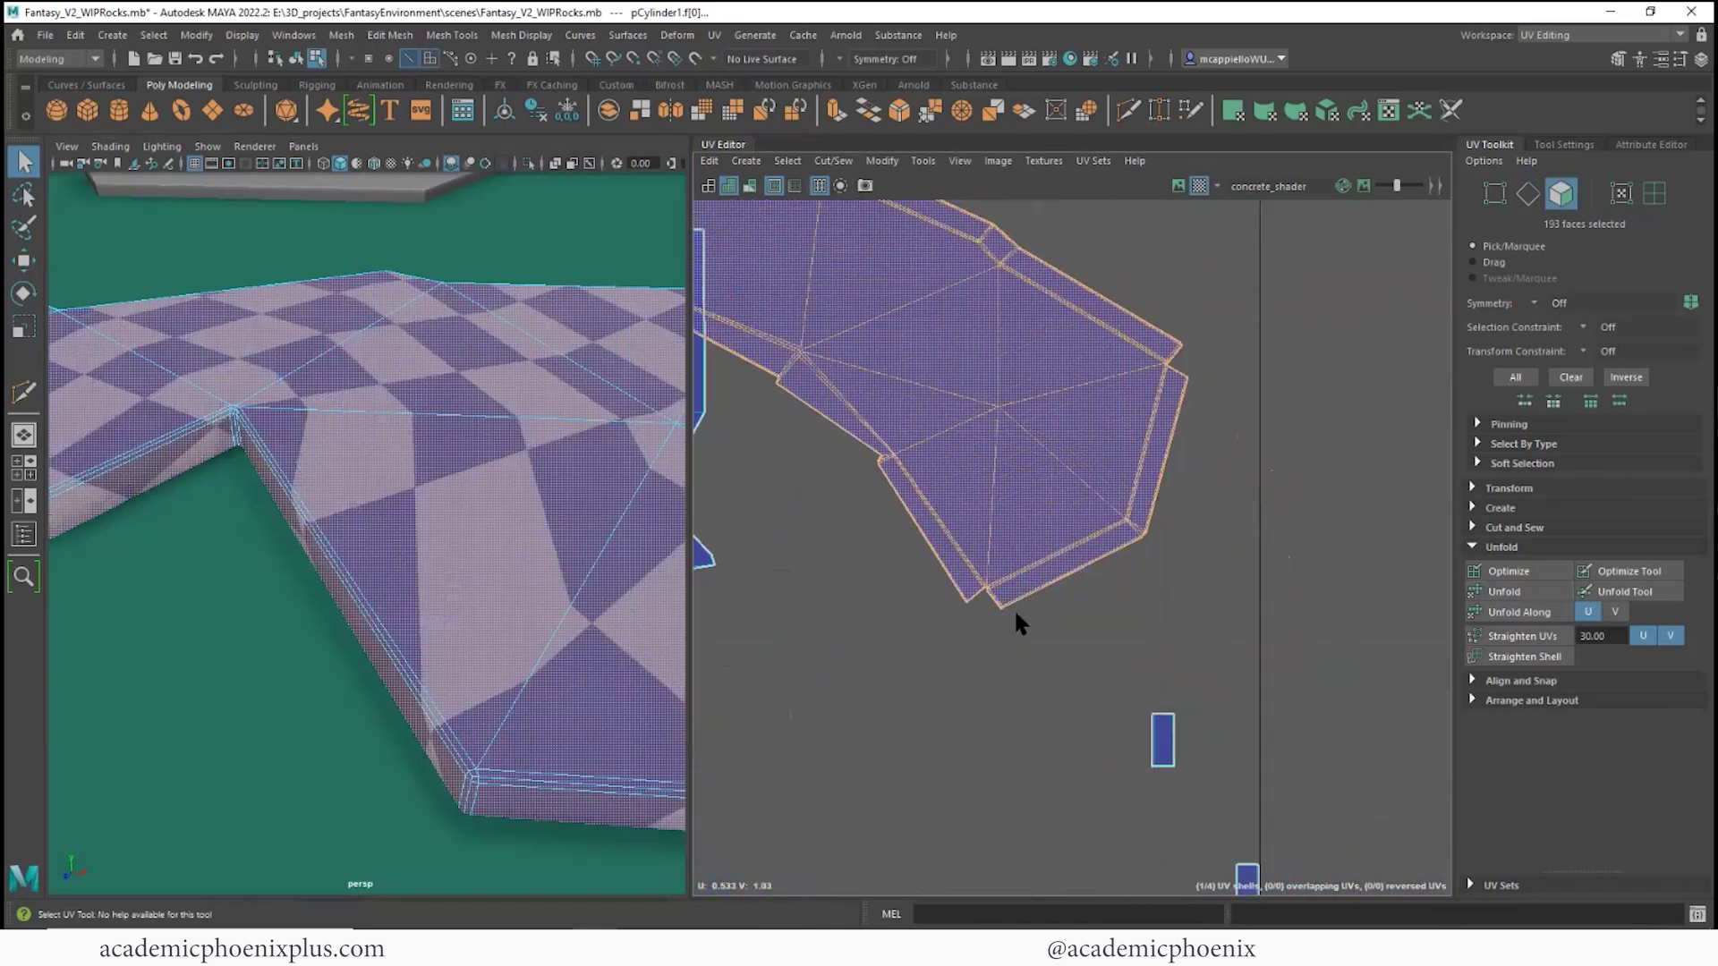
# - Sew the remaining small side strip to its matching edge on the main shell
pyautogui.moveTo(1118, 680); pyautogui.dragTo(1204, 787)
pyautogui.keyDown('alt'); pyautogui.moveTo(905, 530); pyautogui.dragTo(863, 528, button='middle'); pyautogui.keyUp('alt')
pyautogui.moveTo(821, 474); pyautogui.dragTo(825, 408, button='right')
pyautogui.keyDown('alt'); pyautogui.moveTo(1109, 537); pyautogui.dragTo(1051, 567, button='right'); pyautogui.keyUp('alt')
pyautogui.keyDown('alt'); pyautogui.moveTo(1017, 487); pyautogui.dragTo(953, 201, button='middle'); pyautogui.keyUp('alt')
pyautogui.keyDown('alt'); pyautogui.moveTo(1085, 534); pyautogui.dragTo(1071, 572, button='middle'); pyautogui.keyUp('alt')
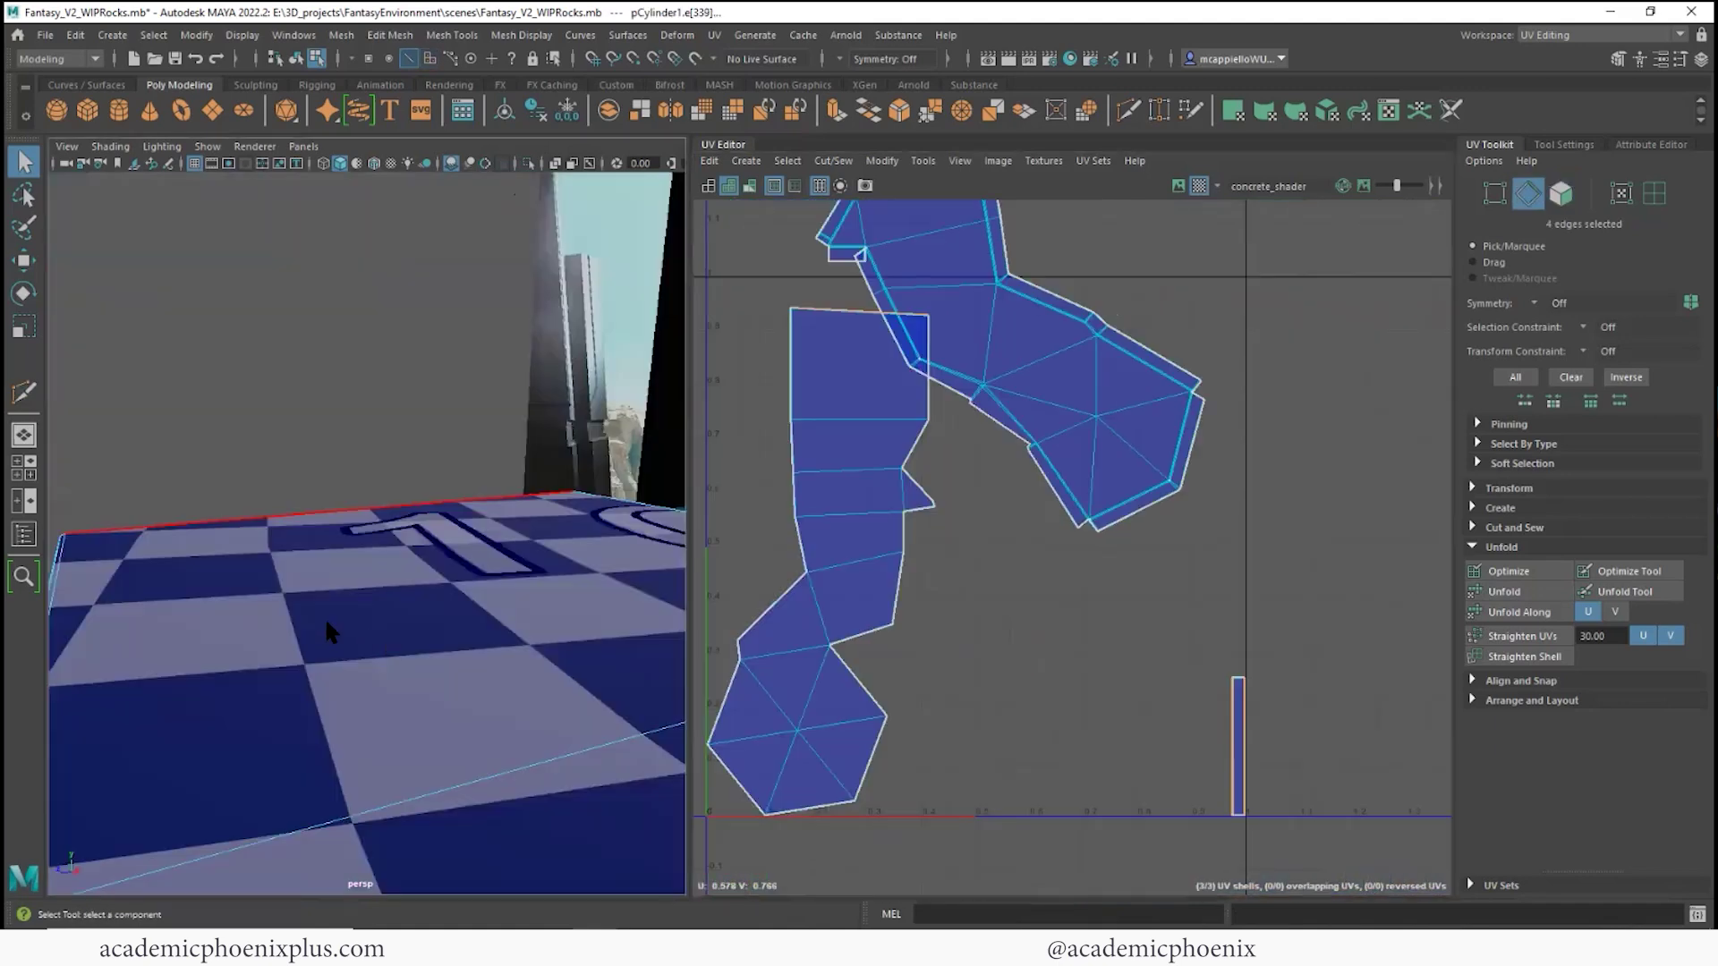
# - Sew the remaining narrow strip to the straight end edge of the slab's second large shell
pyautogui.keyDown('alt'); pyautogui.moveTo(327, 621); pyautogui.dragTo(882, 430); pyautogui.keyUp('alt')
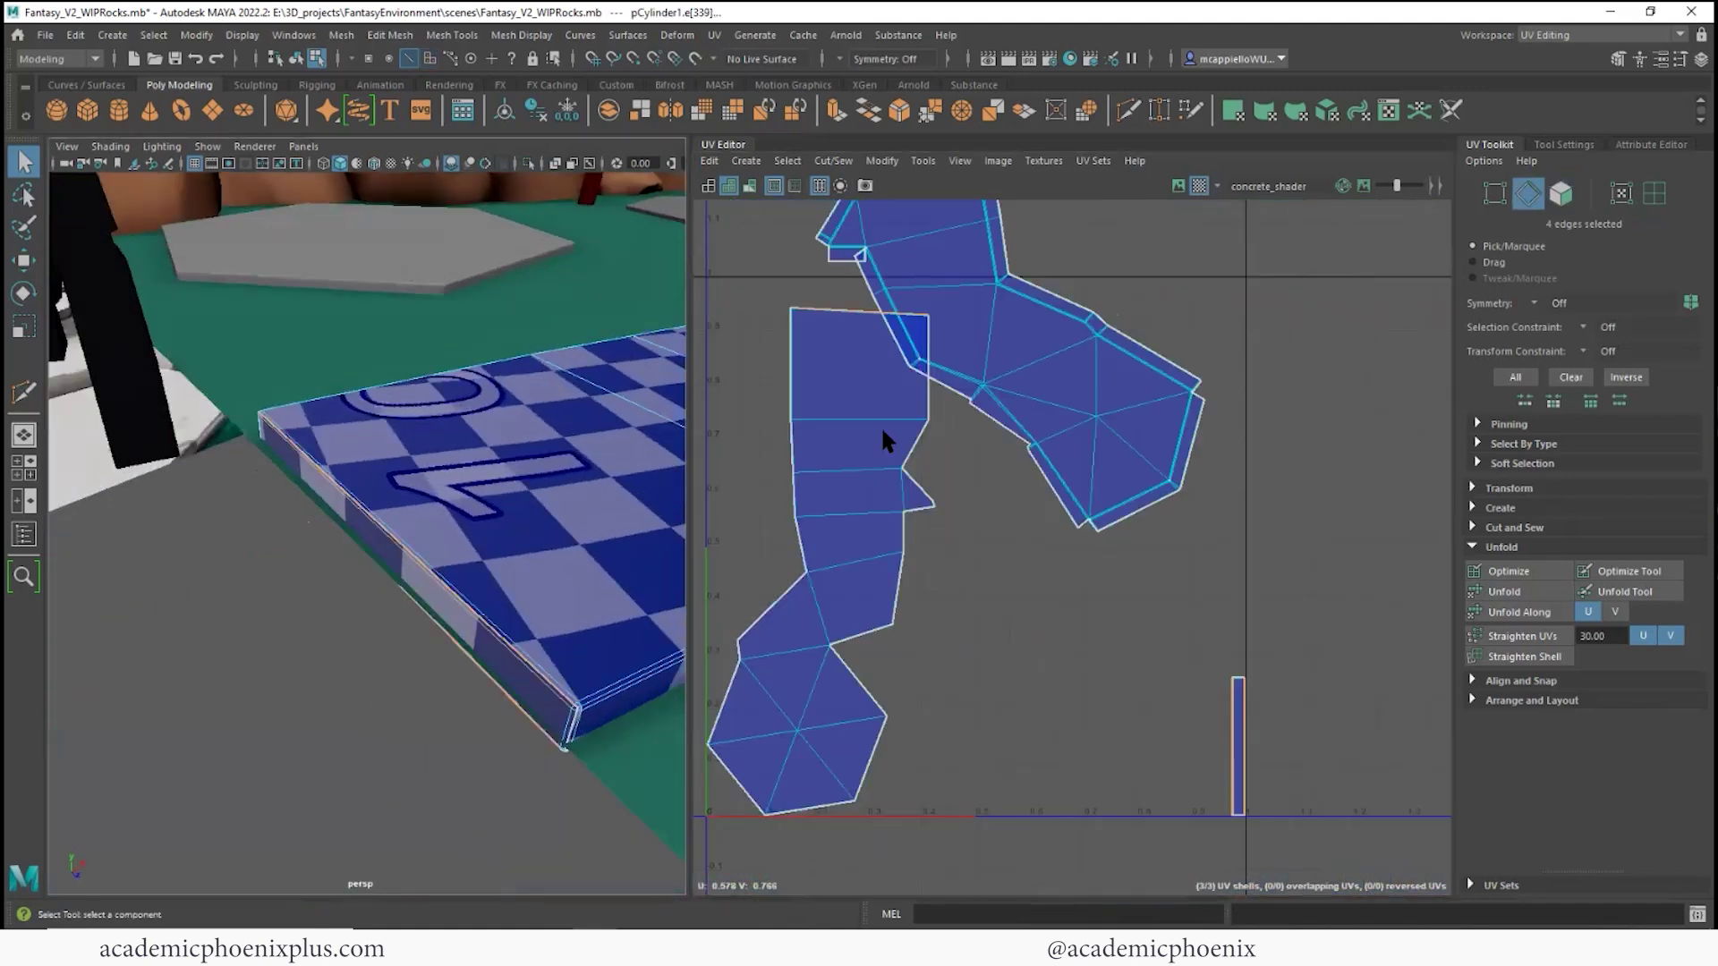
pyautogui.click(842, 310)
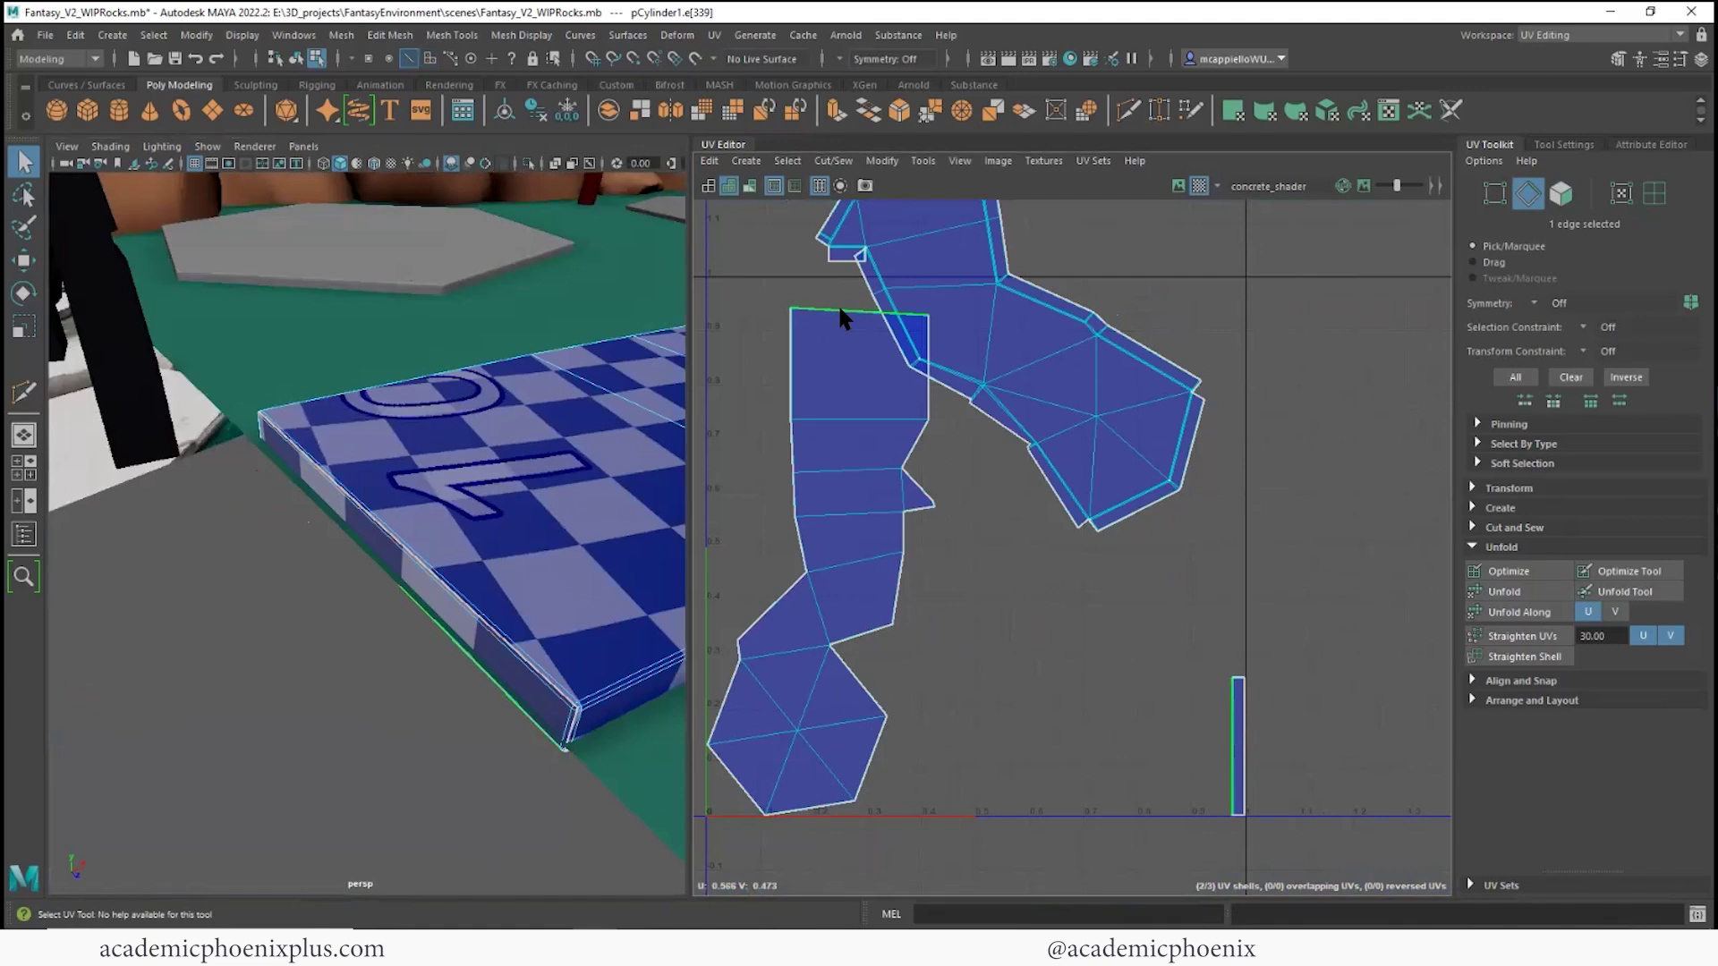
pyautogui.keyDown('shift'); pyautogui.moveTo(822, 306); pyautogui.dragTo(820, 361, button='right'); pyautogui.keyUp('shift')
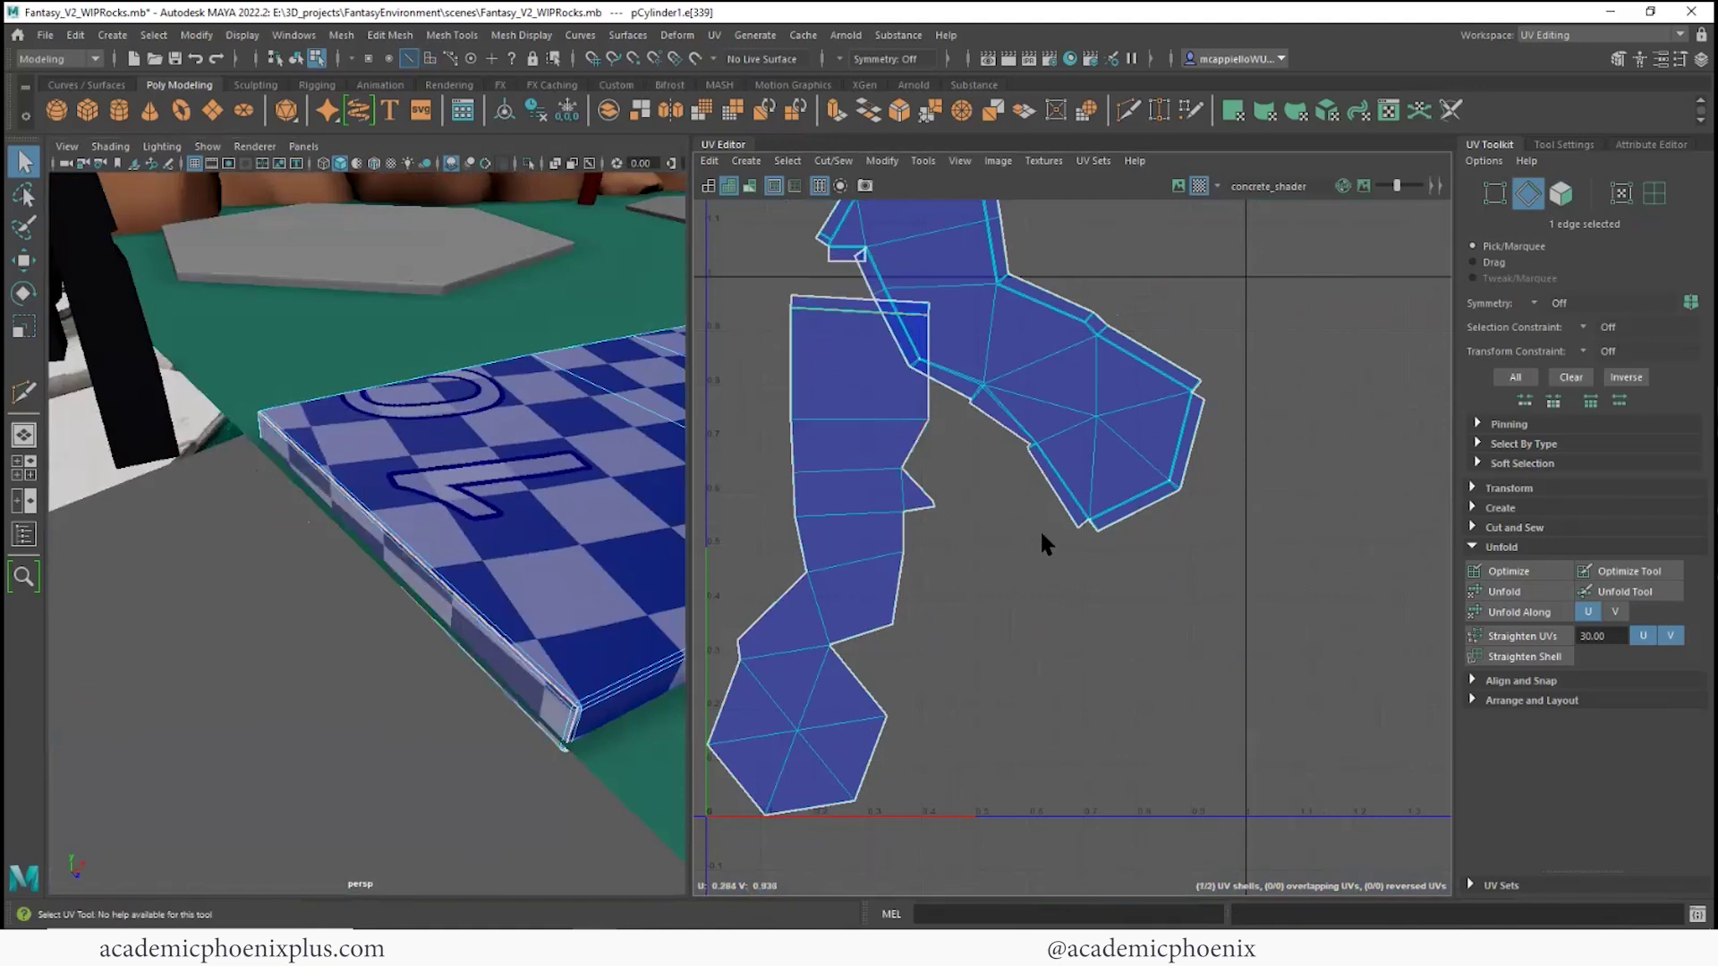
# - Select the entire main shell, now bordered by all its side strips, and unfold it once more
pyautogui.keyDown('alt'); pyautogui.moveTo(982, 445); pyautogui.dragTo(1036, 613, button='middle'); pyautogui.keyUp('alt')
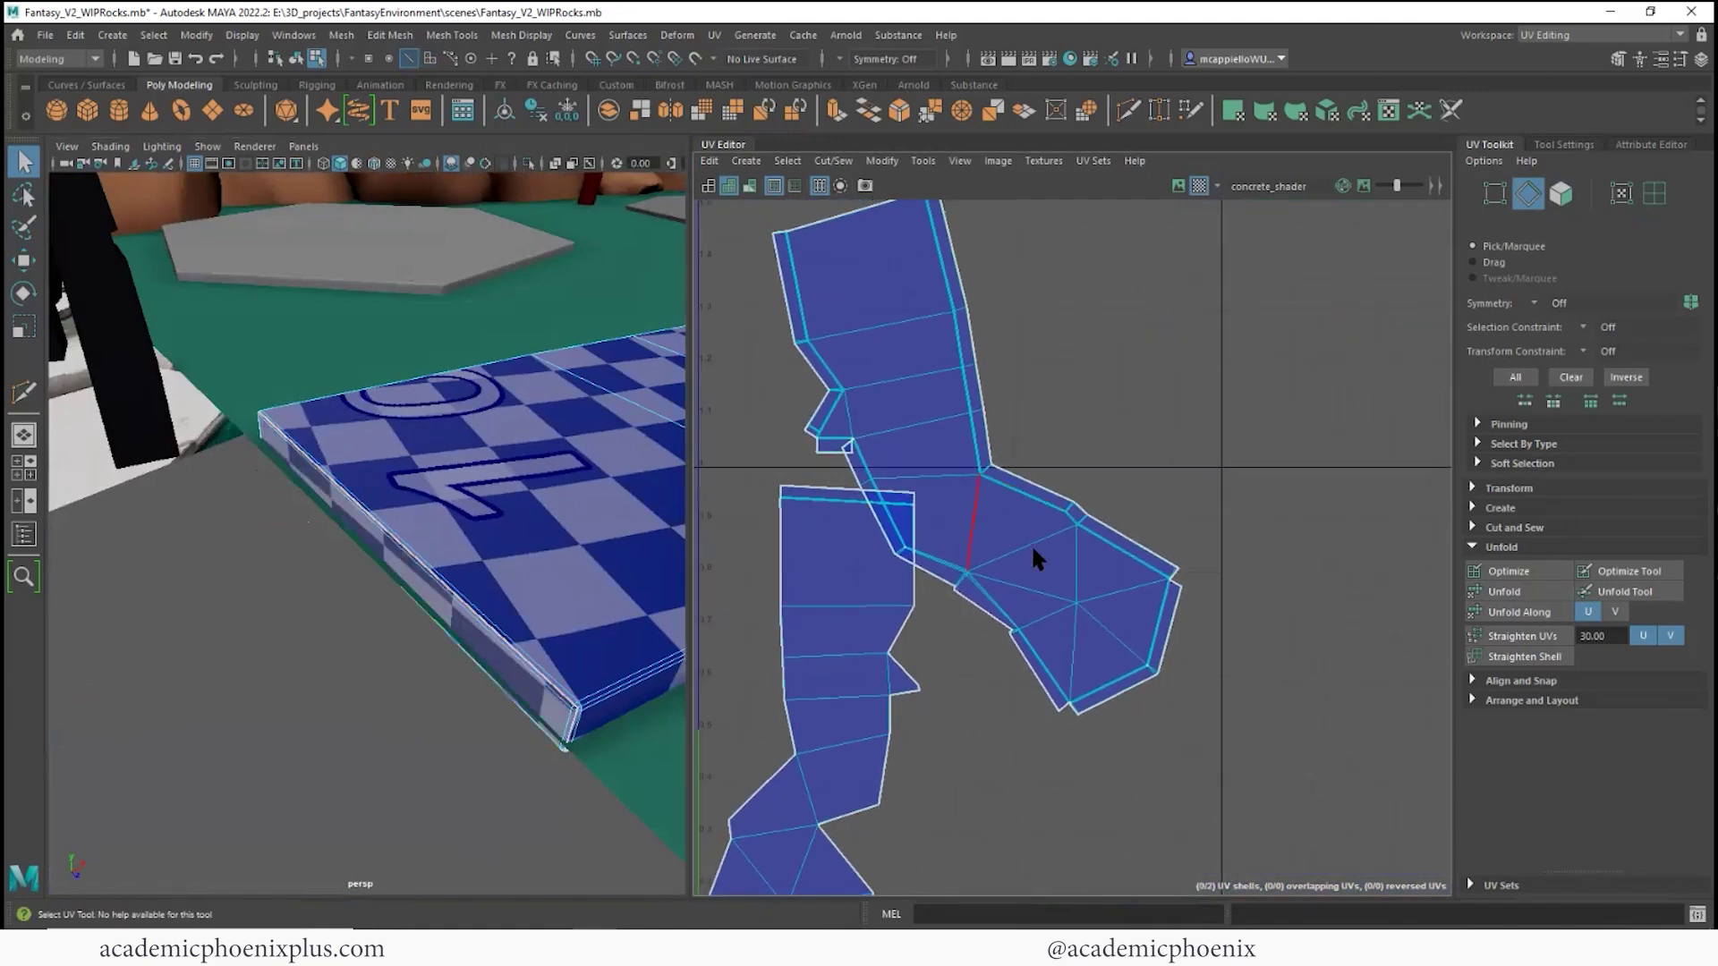
pyautogui.moveTo(1035, 545); pyautogui.dragTo(1033, 583, button='right')
pyautogui.doubleClick(1022, 567)
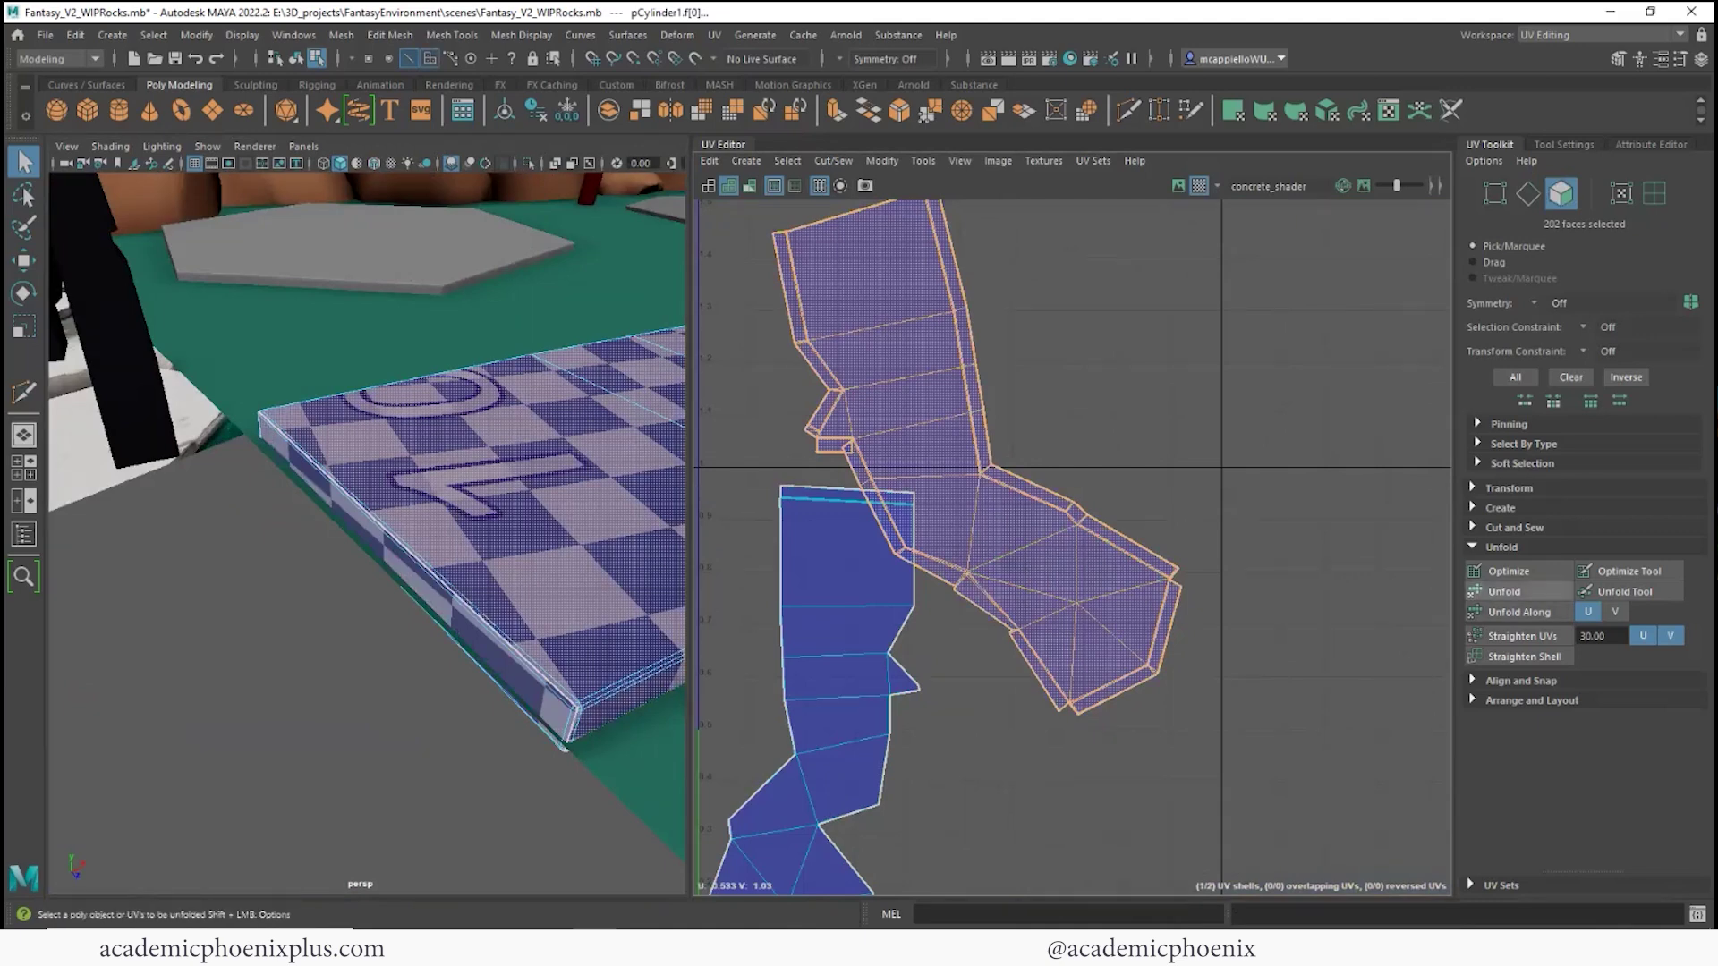
pyautogui.click(1504, 592)
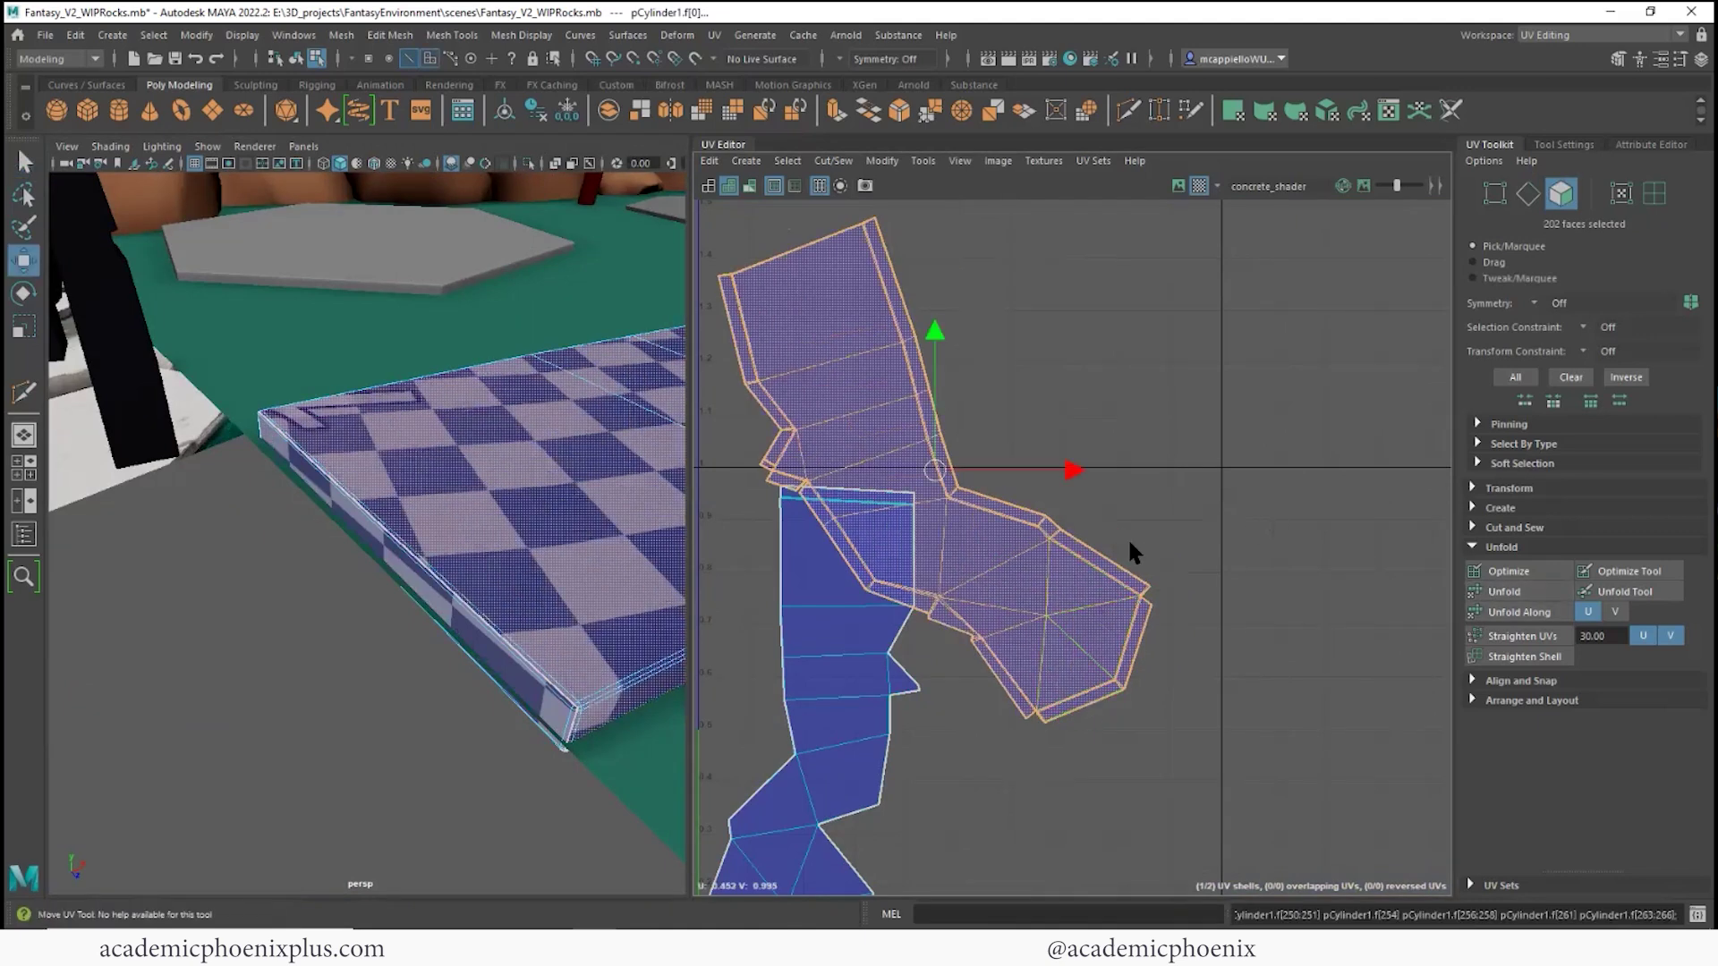
# - Check the checker pattern on the slab's sides and top, and move the main shell clear of the overlapping second shell
pyautogui.keyDown('alt'); pyautogui.moveTo(488, 627); pyautogui.dragTo(502, 667); pyautogui.keyUp('alt')
pyautogui.keyDown('alt'); pyautogui.moveTo(502, 668); pyautogui.dragTo(537, 684, button='right'); pyautogui.keyUp('alt')
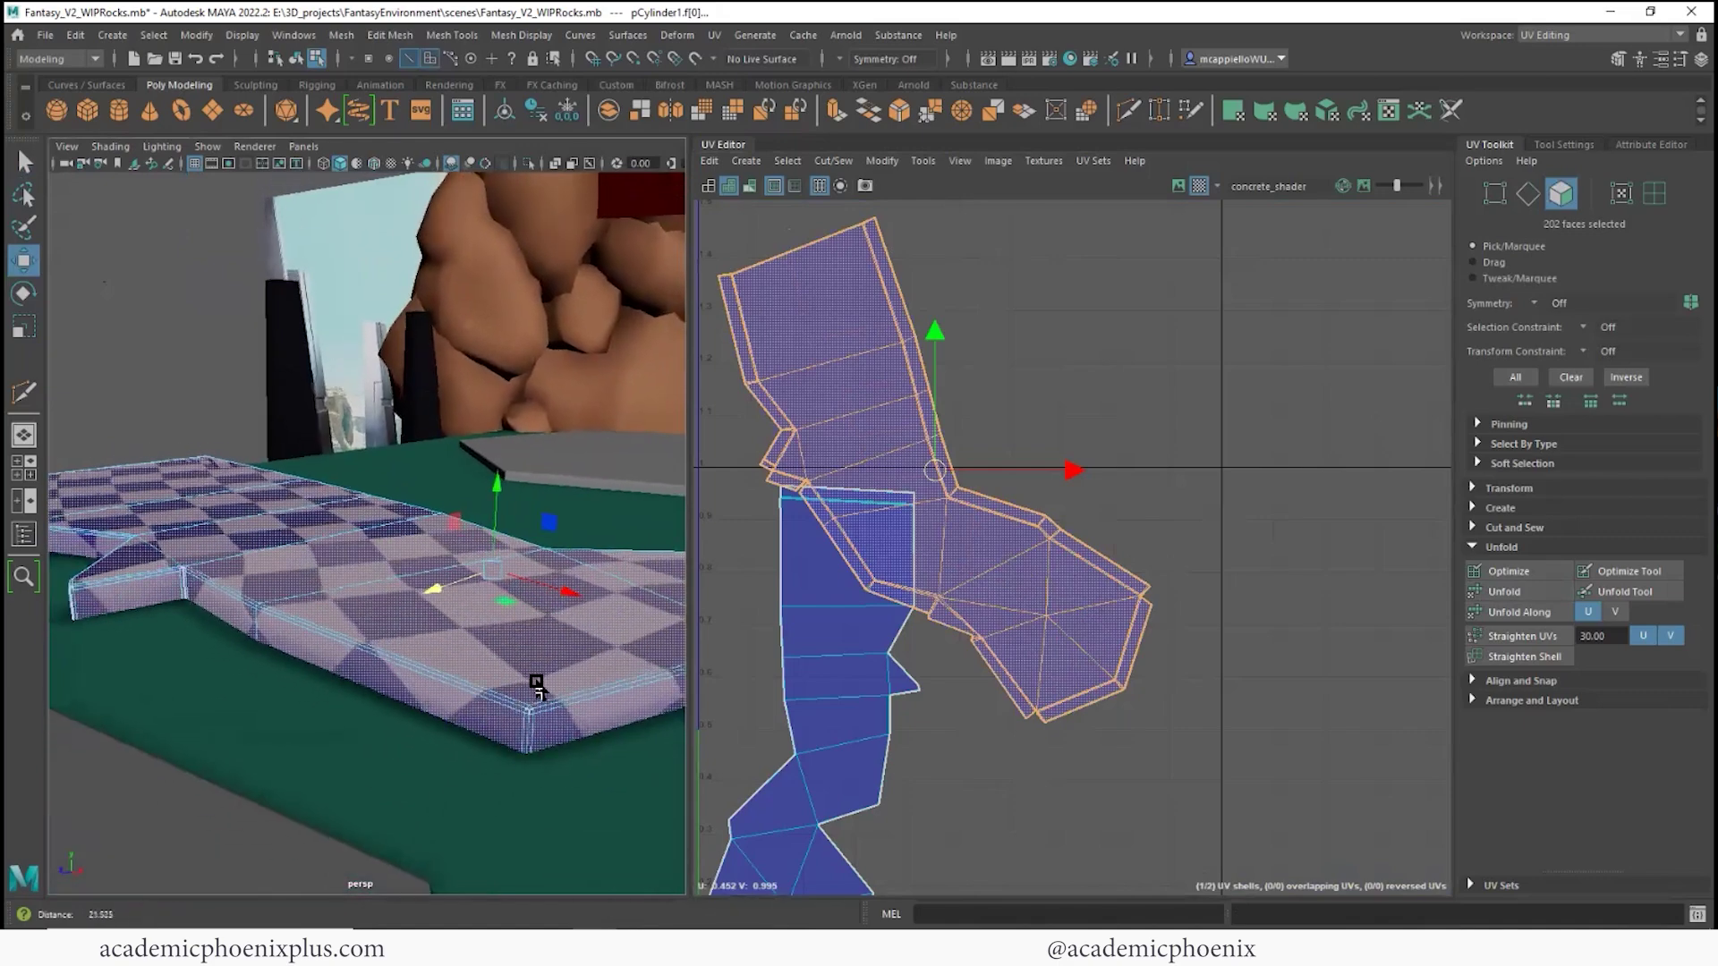
pyautogui.keyDown('alt'); pyautogui.moveTo(536, 685); pyautogui.dragTo(479, 606); pyautogui.keyUp('alt')
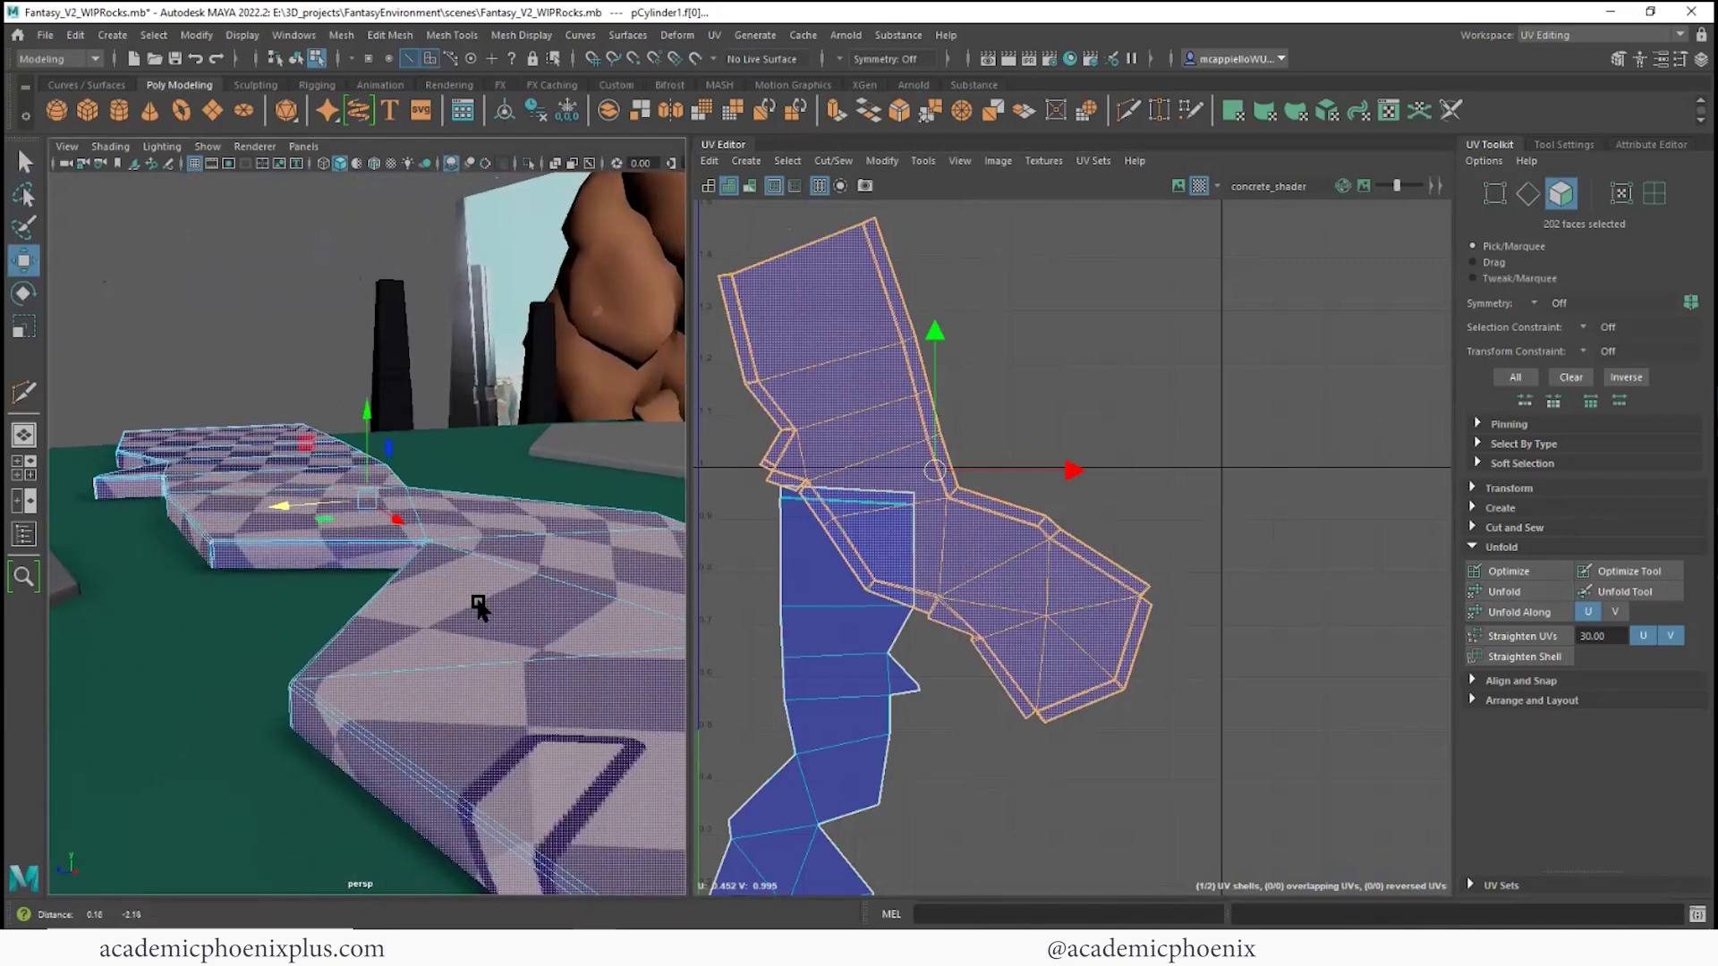
pyautogui.moveTo(478, 606)
pyautogui.keyDown('alt'); pyautogui.mouseDown(button='middle')
pyautogui.moveTo(479, 674)
pyautogui.moveTo(472, 648)
pyautogui.moveTo(510, 613)
pyautogui.mouseUp(button='middle'); pyautogui.keyUp('alt')
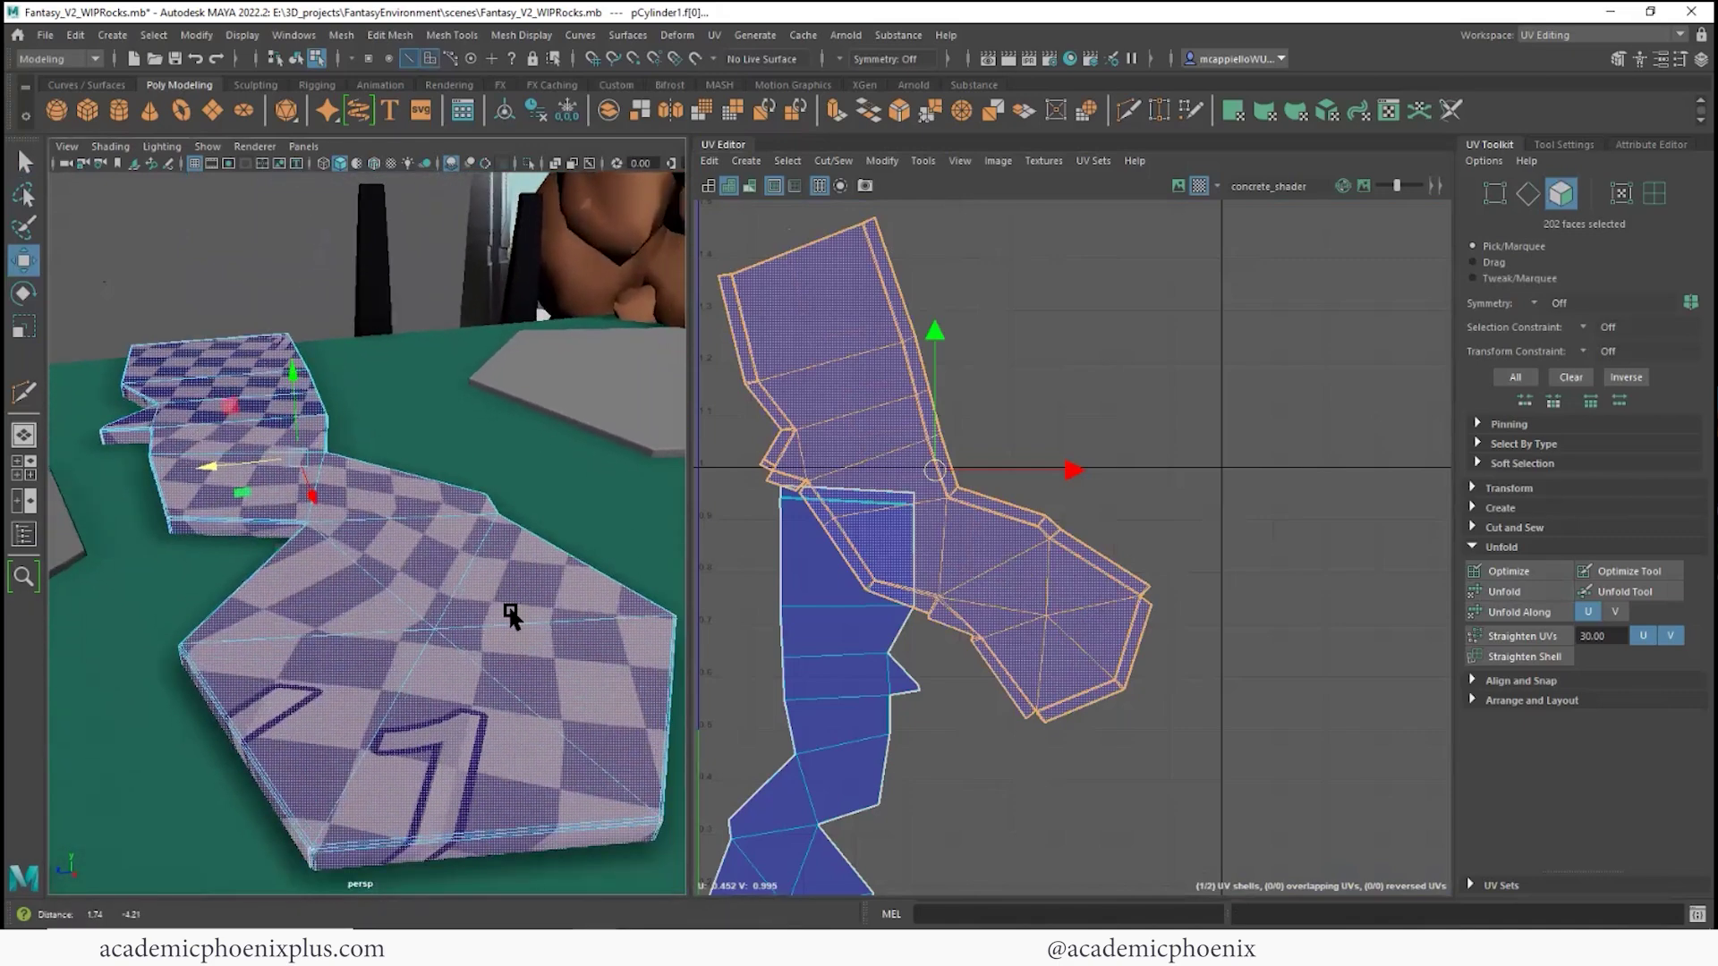
pyautogui.keyDown('alt'); pyautogui.moveTo(510, 613); pyautogui.dragTo(573, 662); pyautogui.keyUp('alt')
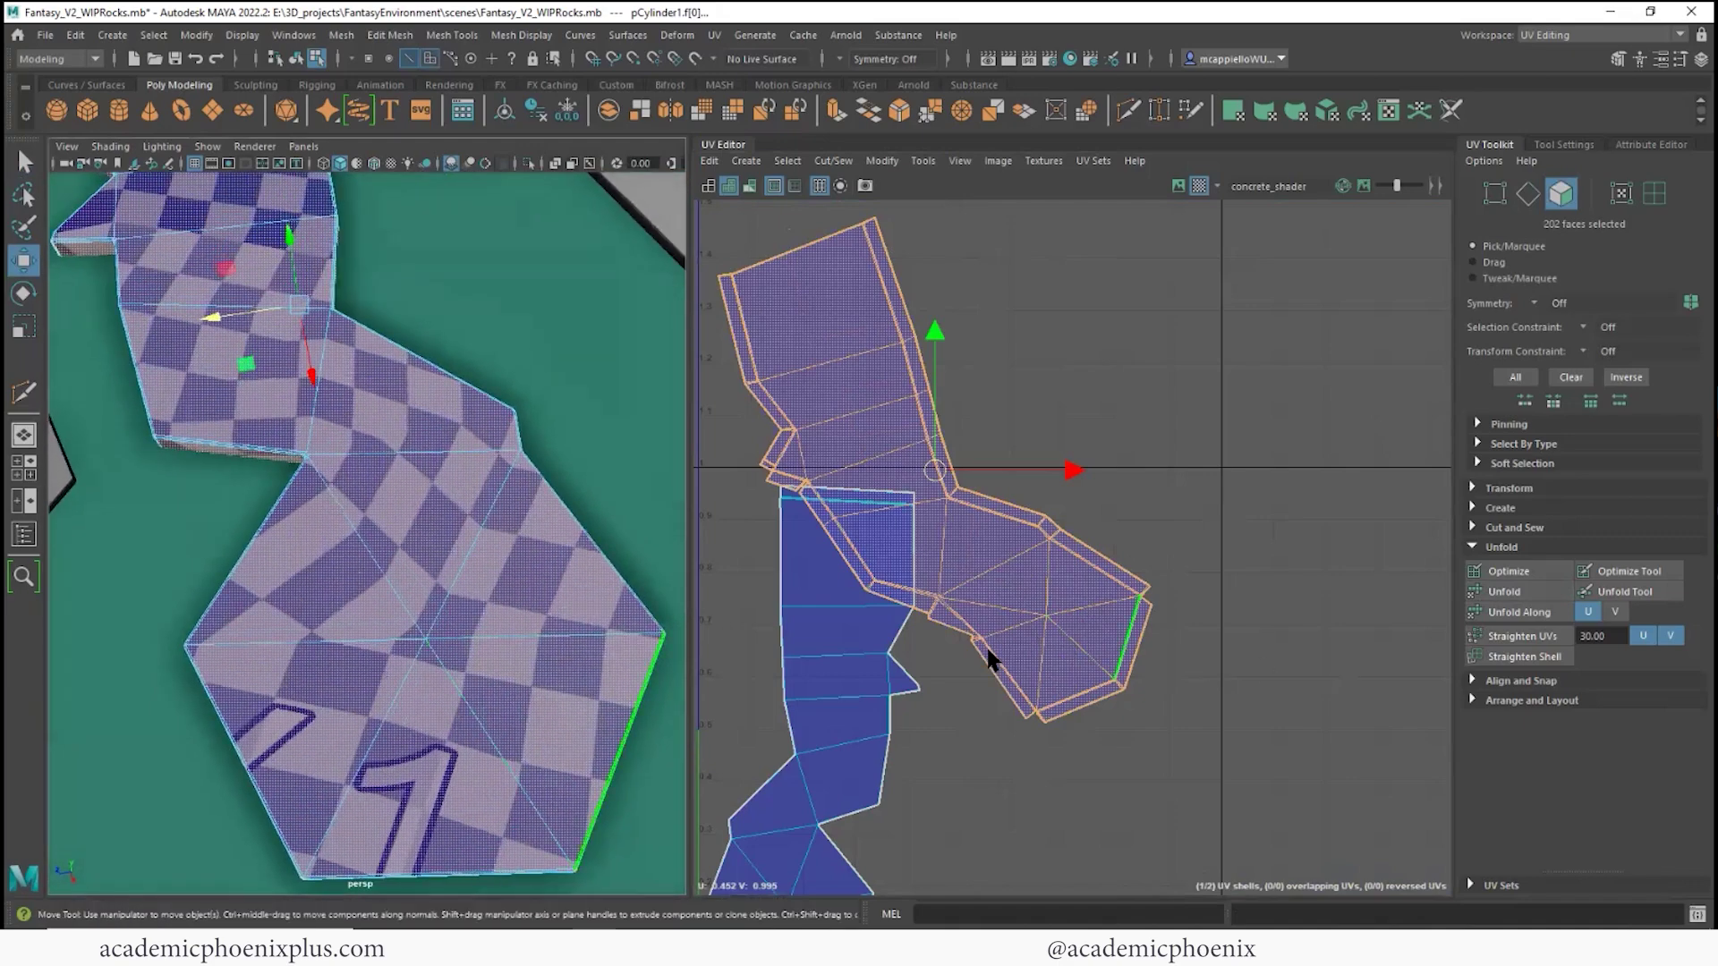
pyautogui.moveTo(941, 476); pyautogui.dragTo(1251, 509)
pyautogui.keyDown('alt'); pyautogui.moveTo(652, 583); pyautogui.dragTo(549, 644); pyautogui.keyUp('alt')
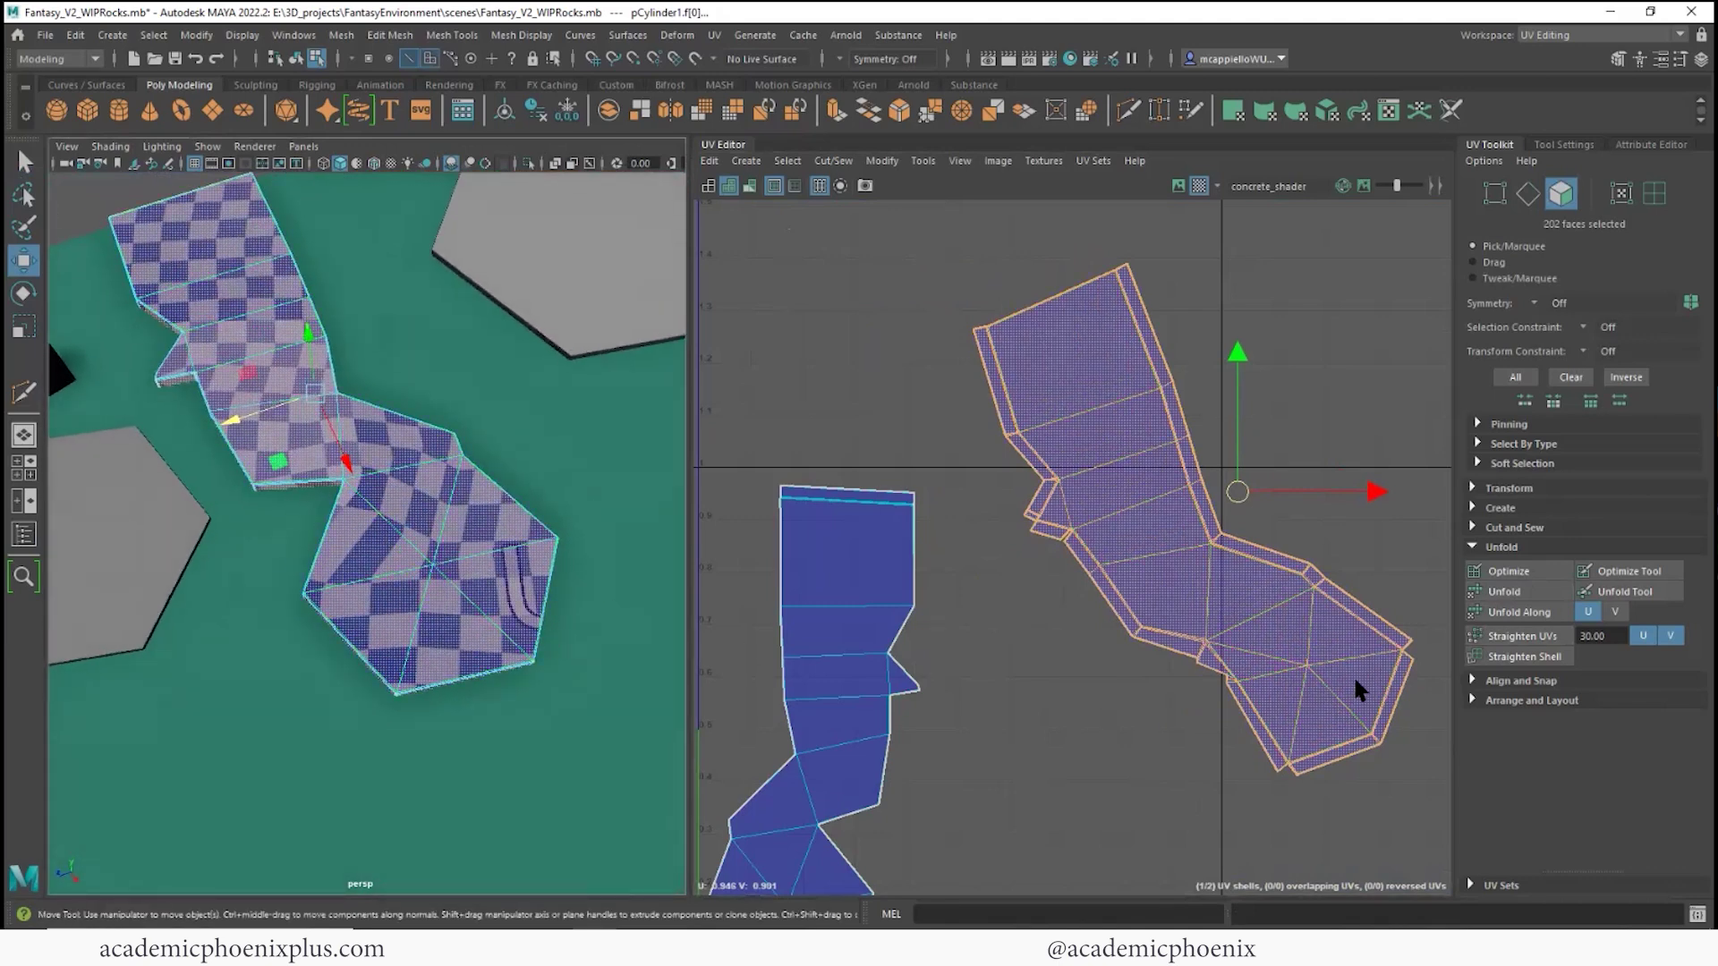
# - Select the six triangular top faces of the slab's rounded end and unfold only those faces
pyautogui.keyDown('alt'); pyautogui.moveTo(1305, 634); pyautogui.dragTo(1078, 559, button='middle'); pyautogui.keyUp('alt')
pyautogui.keyDown('alt'); pyautogui.moveTo(1123, 570); pyautogui.dragTo(1231, 573, button='right'); pyautogui.keyUp('alt')
pyautogui.moveTo(1129, 611); pyautogui.dragTo(1126, 641, button='right')
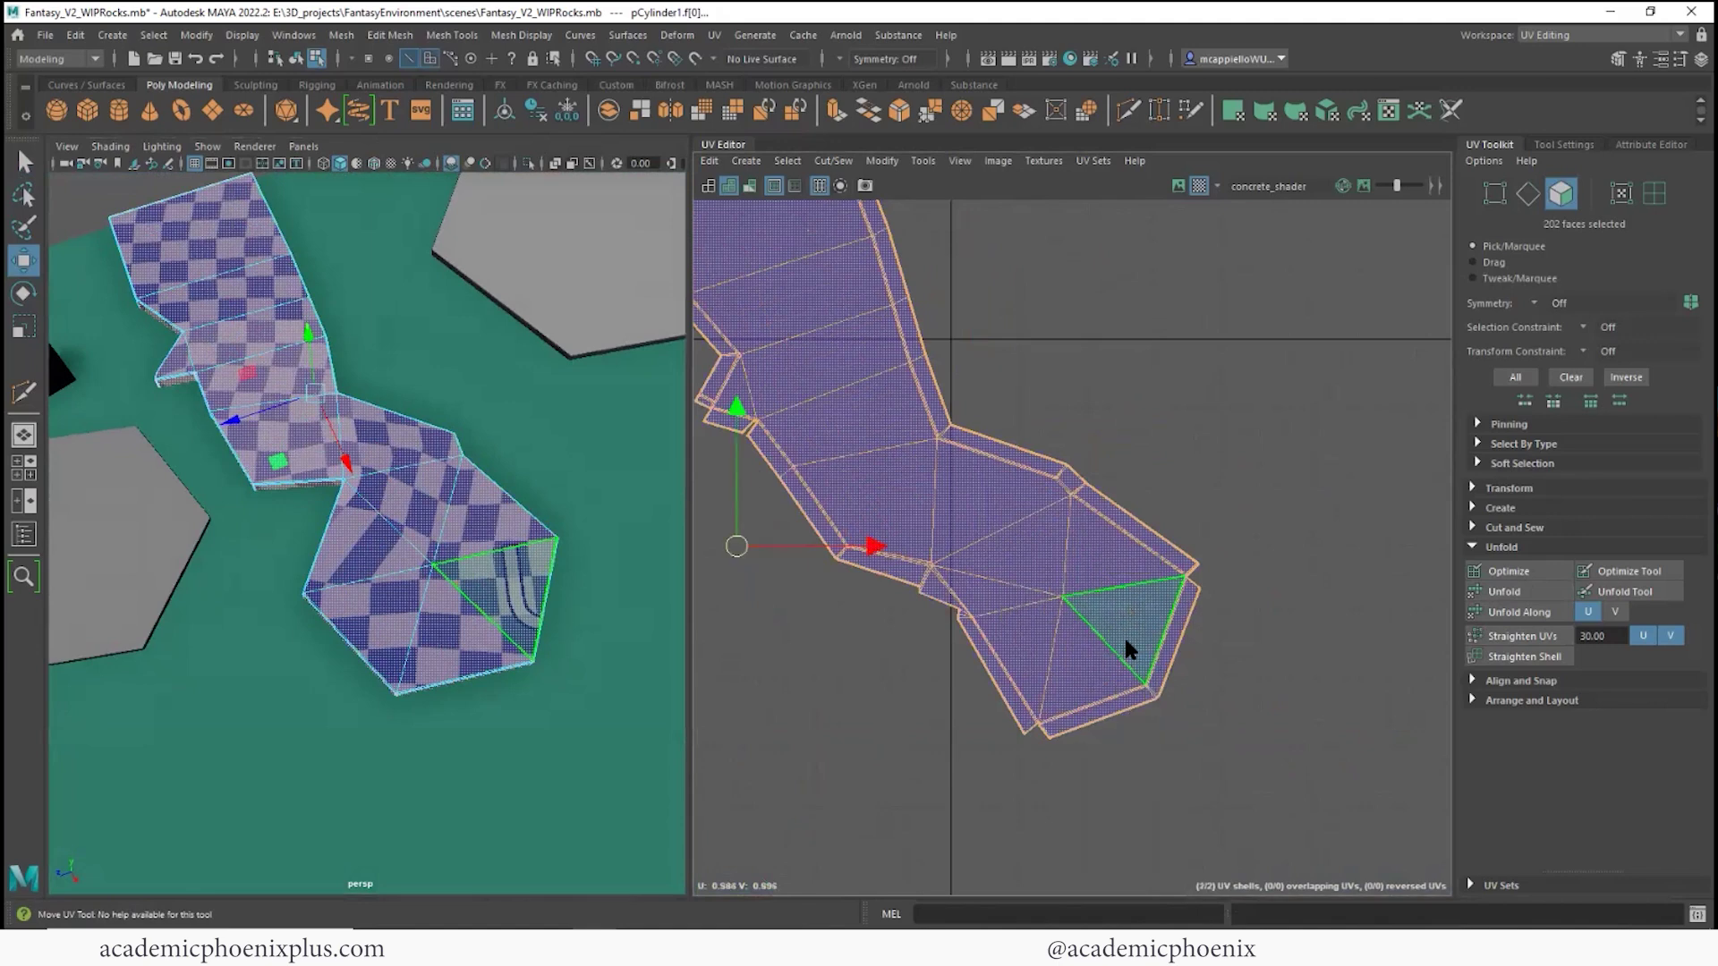
pyautogui.click(1128, 649)
pyautogui.keyDown('alt'); pyautogui.moveTo(554, 626); pyautogui.dragTo(462, 617); pyautogui.keyUp('alt')
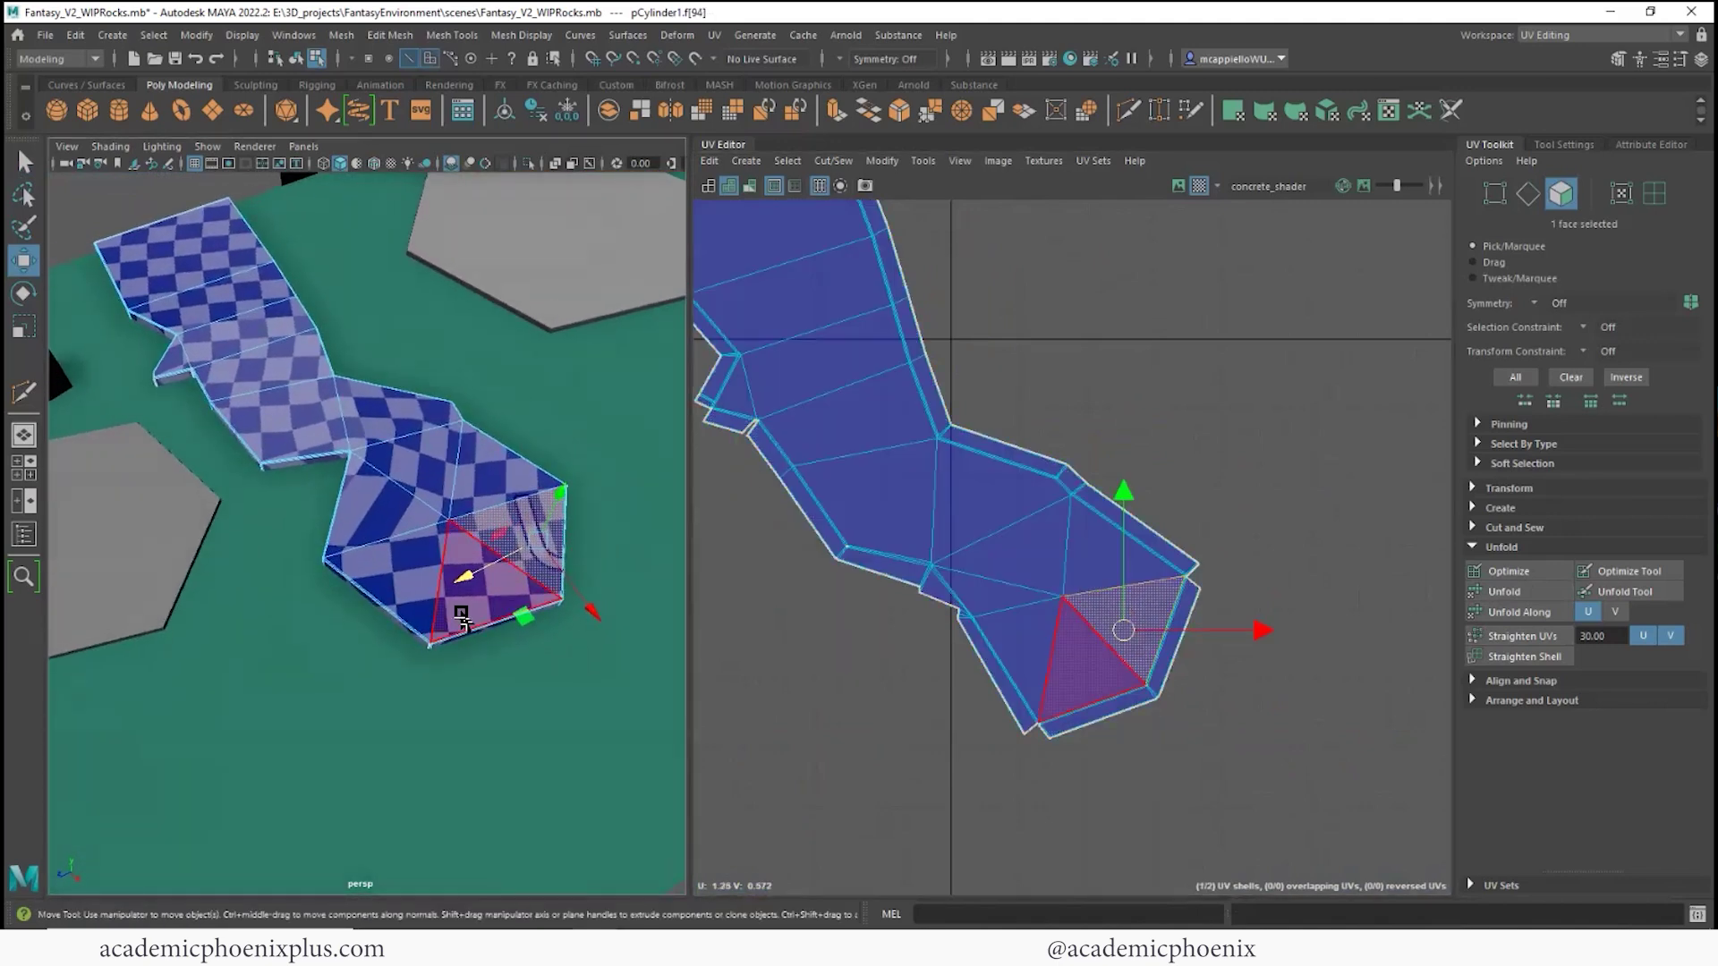
pyautogui.keyDown('shift'); pyautogui.click(493, 610); pyautogui.keyUp('shift')
pyautogui.keyDown('shift'); pyautogui.click(1025, 641); pyautogui.keyUp('shift')
pyautogui.keyDown('shift'); pyautogui.click(1025, 592); pyautogui.keyUp('shift')
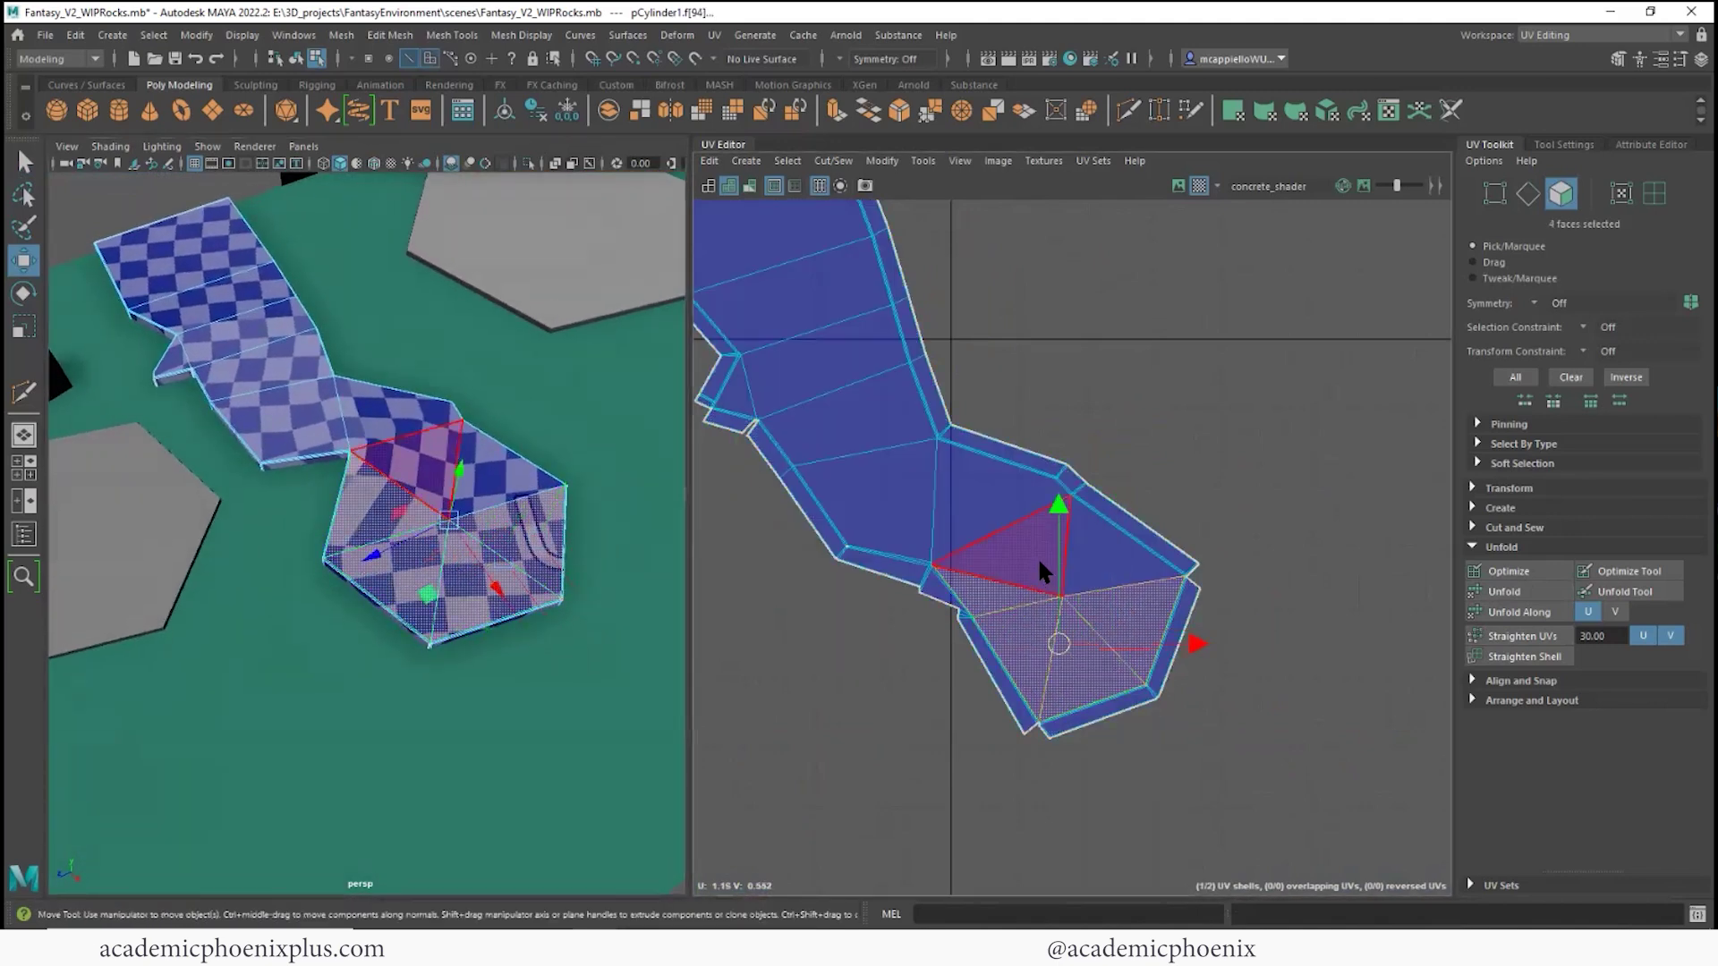
pyautogui.keyDown('shift'); pyautogui.click(1038, 564); pyautogui.keyUp('shift')
pyautogui.keyDown('shift'); pyautogui.click(1106, 562); pyautogui.keyUp('shift')
pyautogui.click(1504, 592)
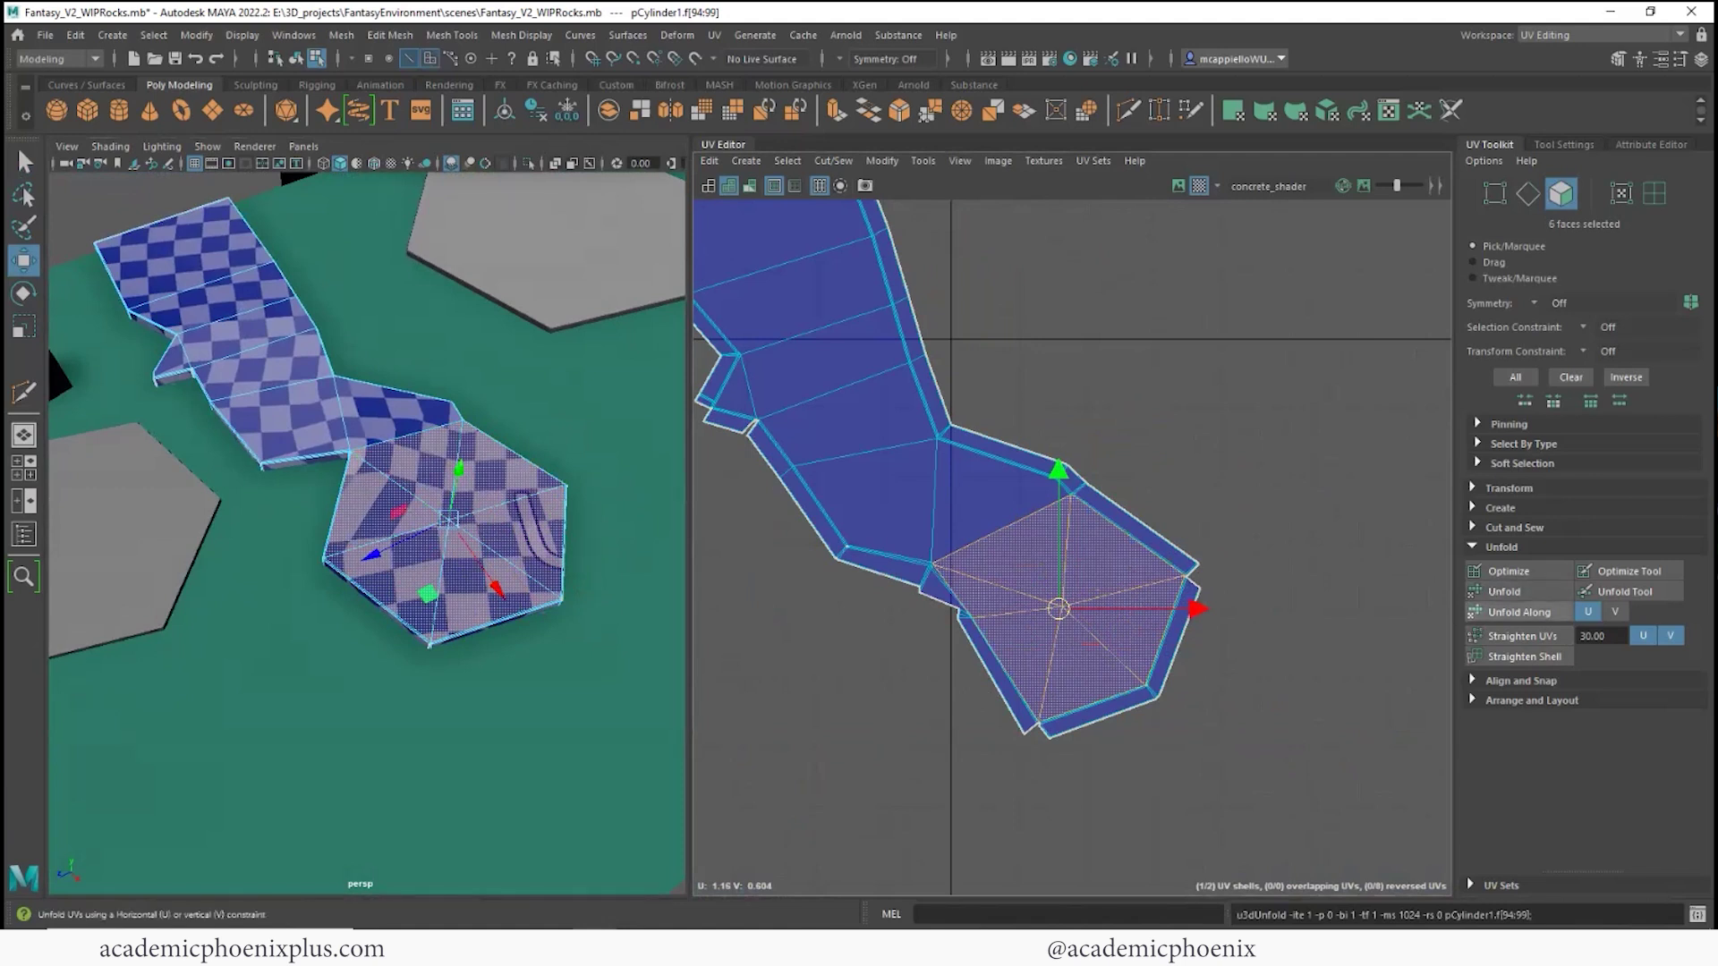
# - Try Straighten UVs on the six end faces, undo it, and try smoothing the distorted area with the Unfold Tool
pyautogui.click(1522, 636)
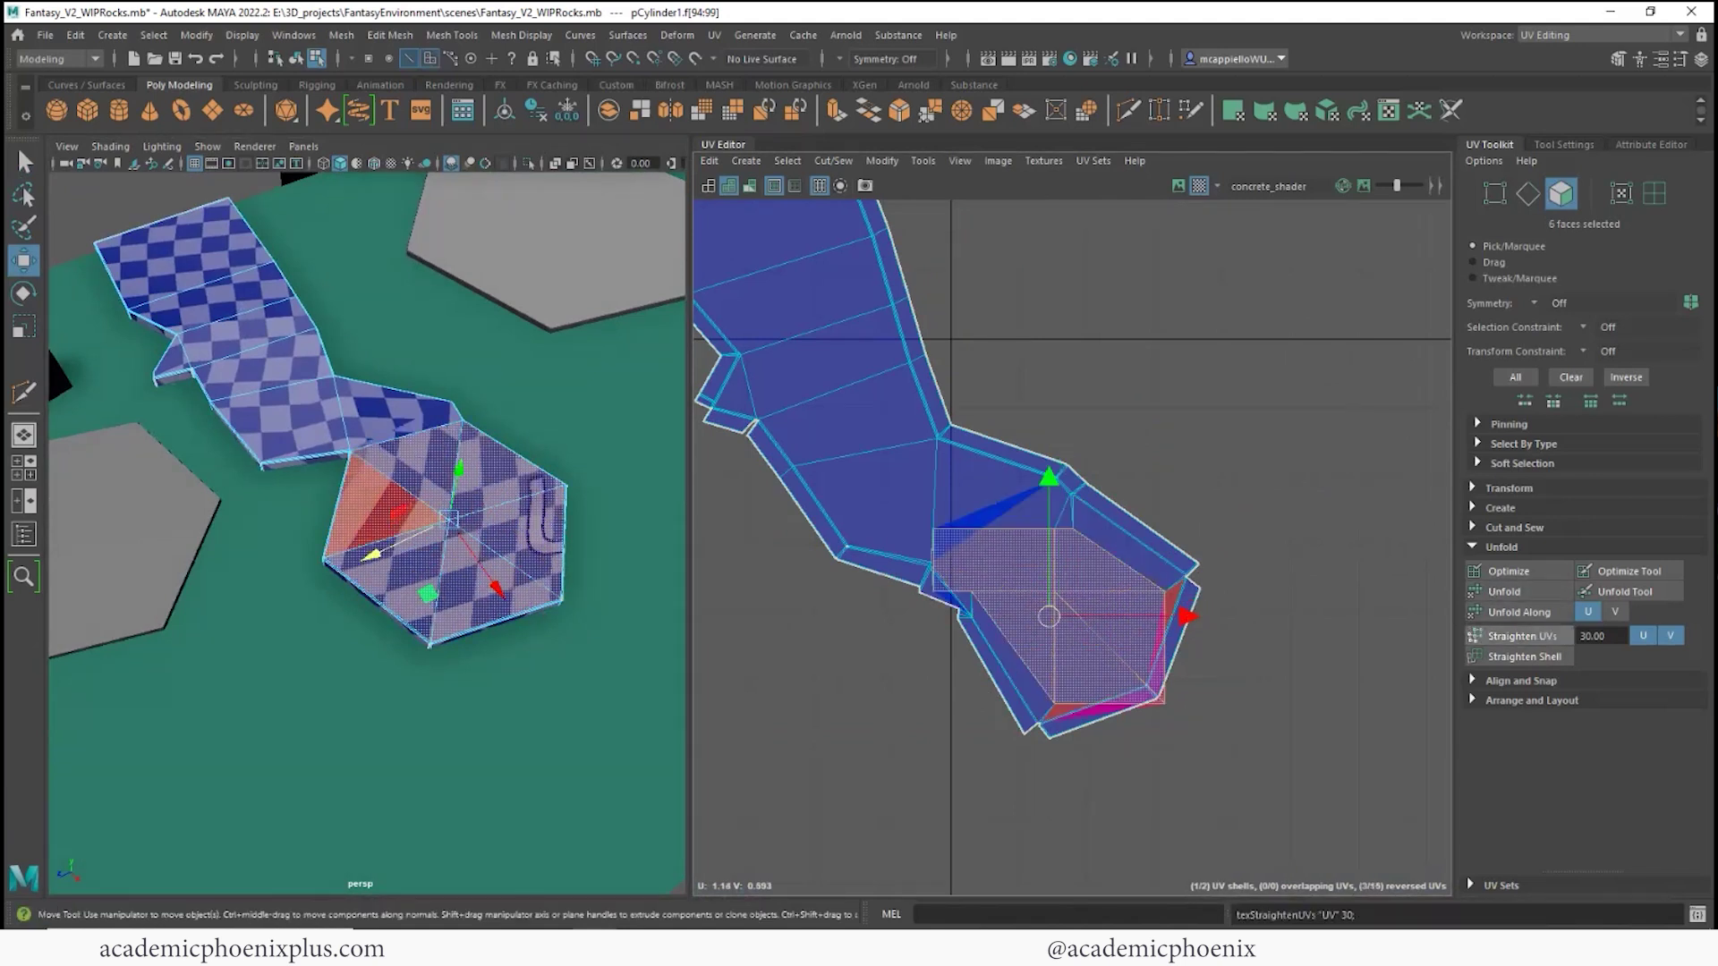
pyautogui.hotkey('ctrl', 'z')
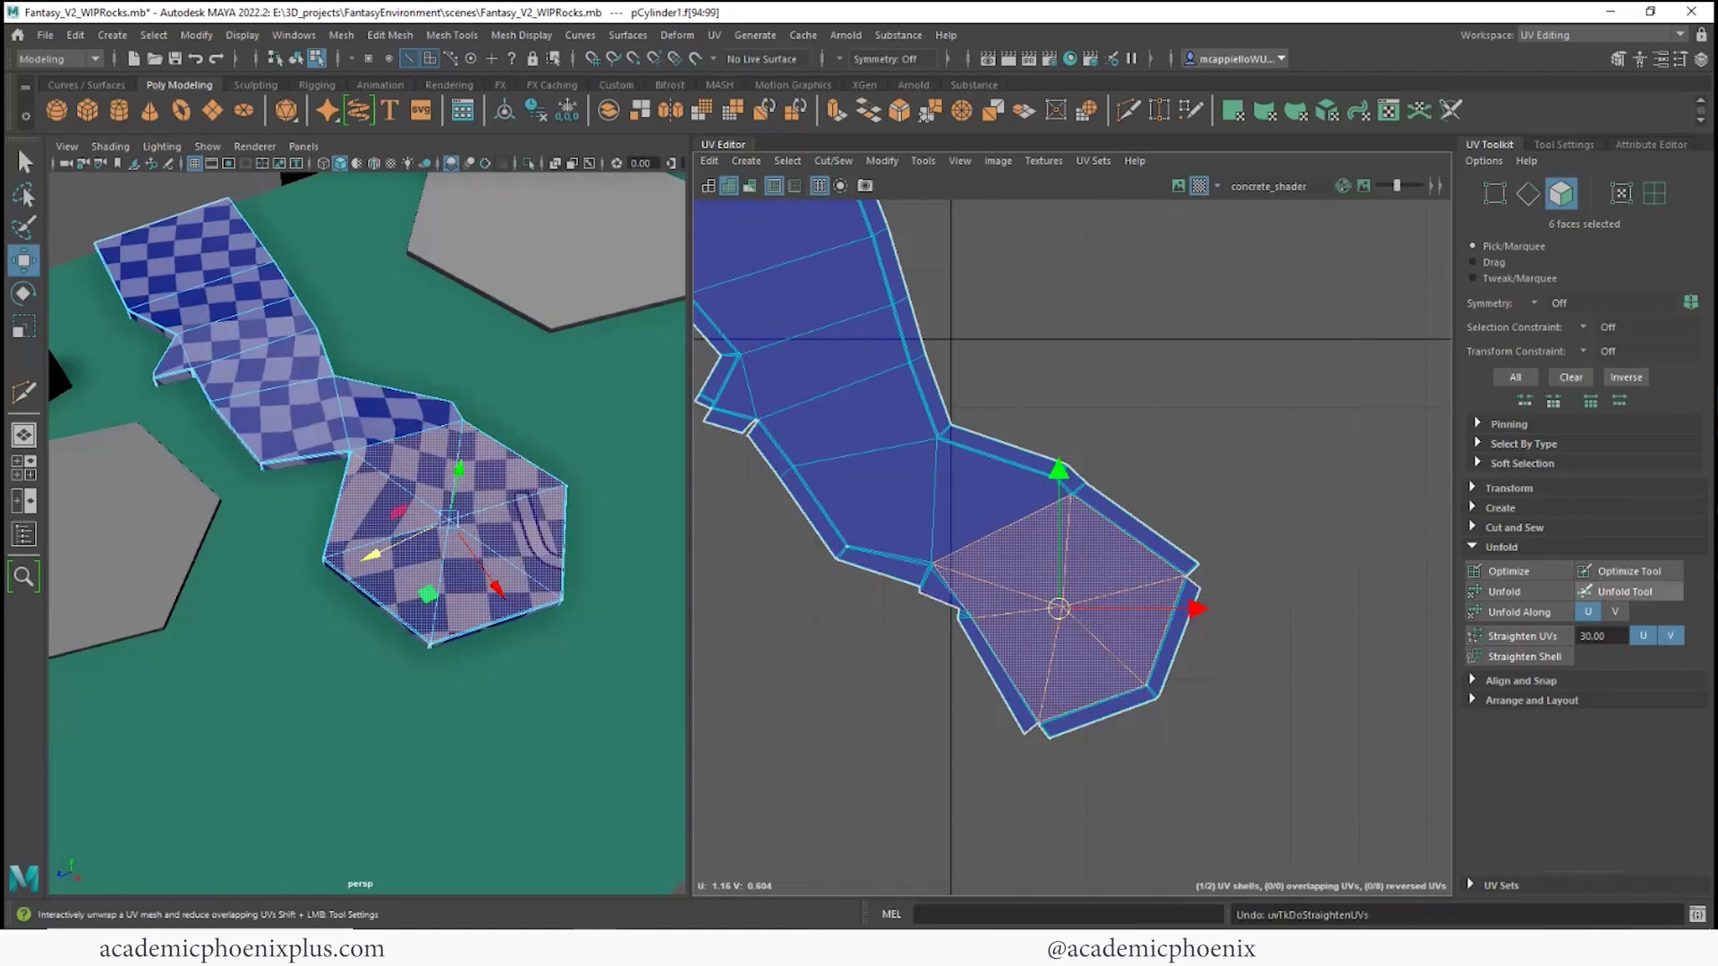
pyautogui.click(1625, 591)
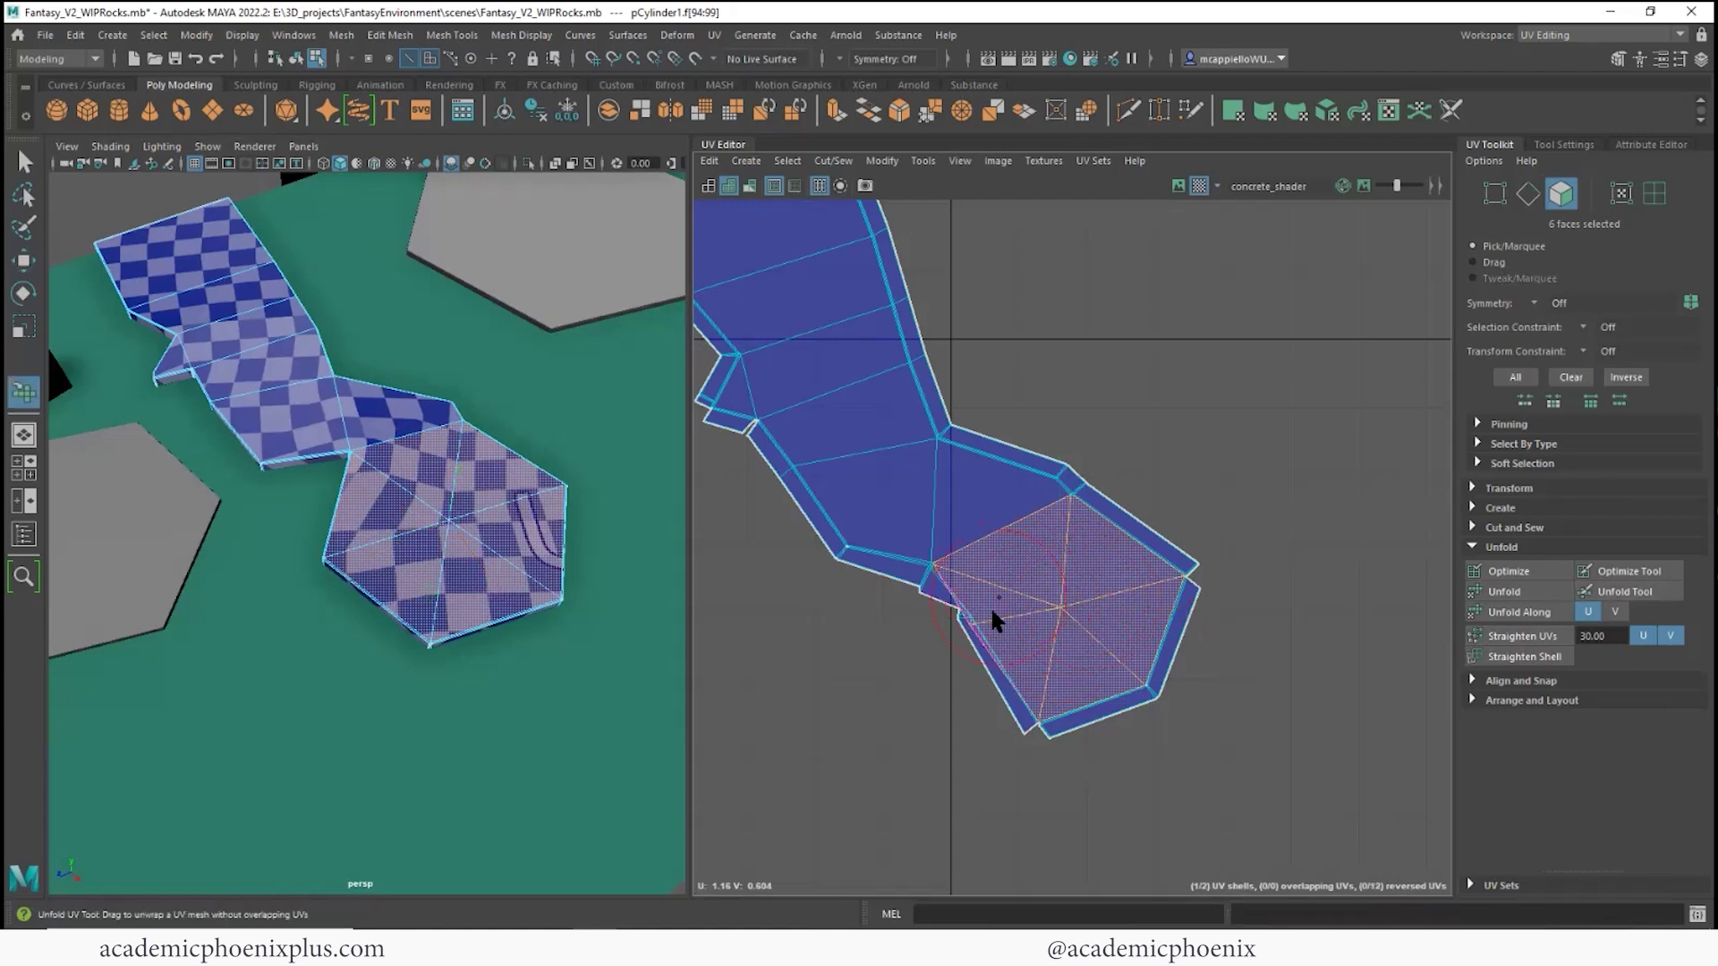
pyautogui.keyDown('alt'); pyautogui.moveTo(1014, 625); pyautogui.dragTo(1271, 640, button='right'); pyautogui.keyUp('alt')
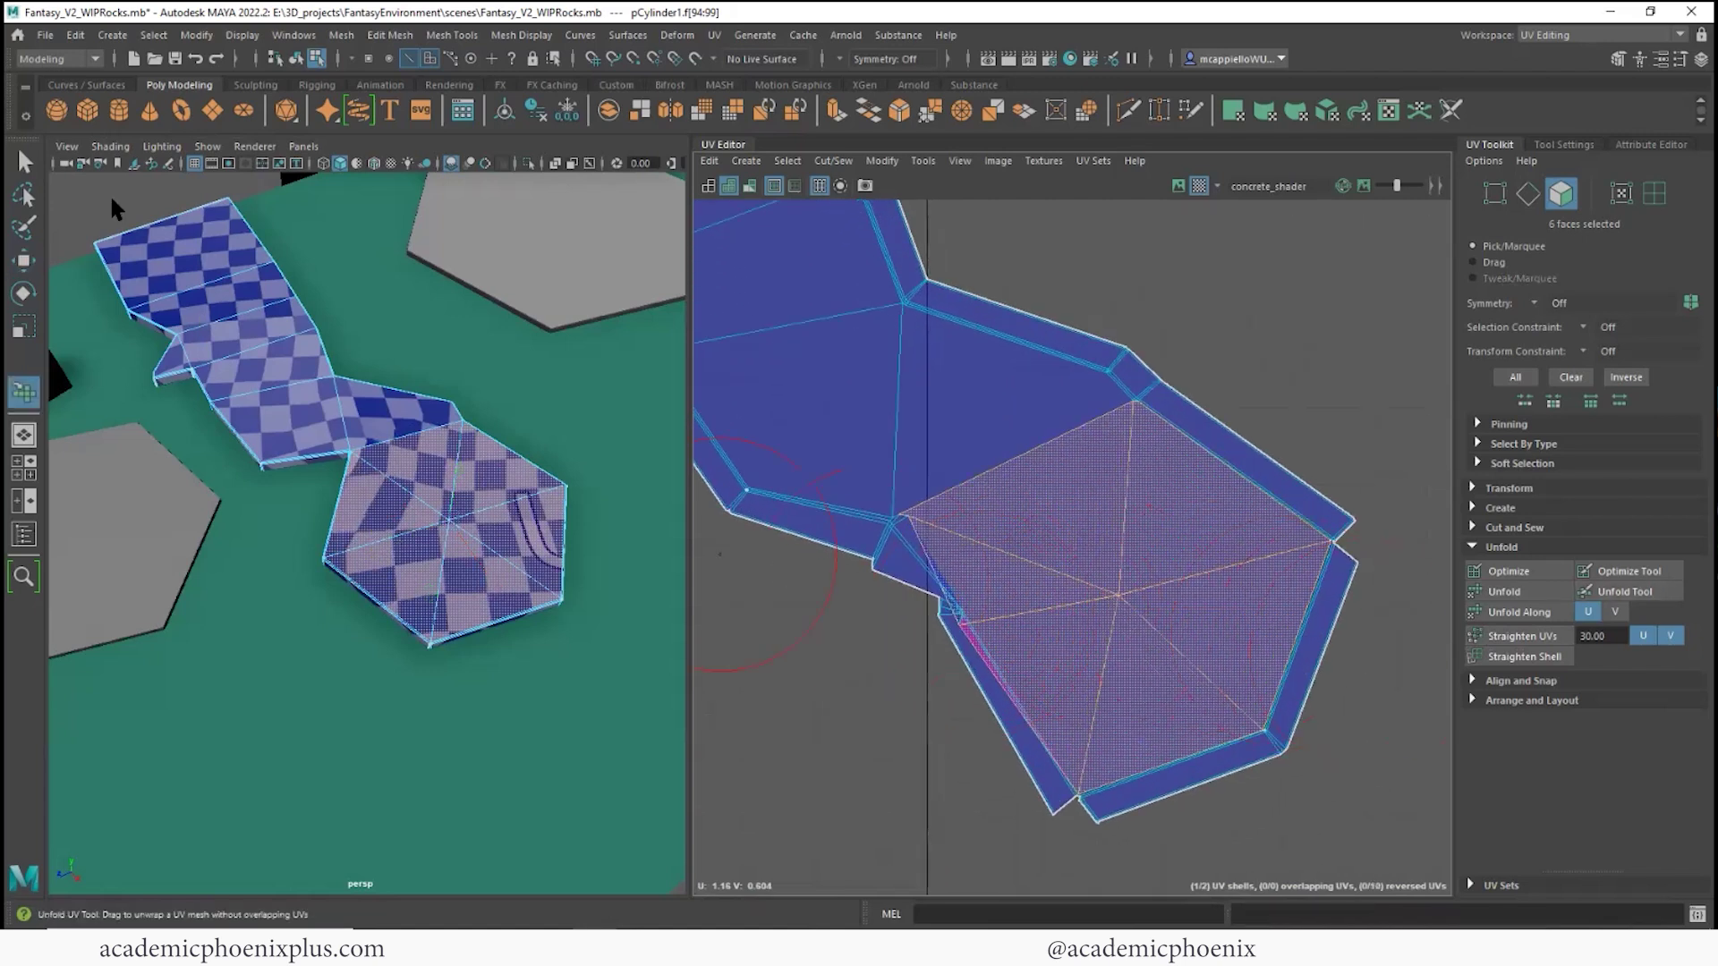
pyautogui.press('w')
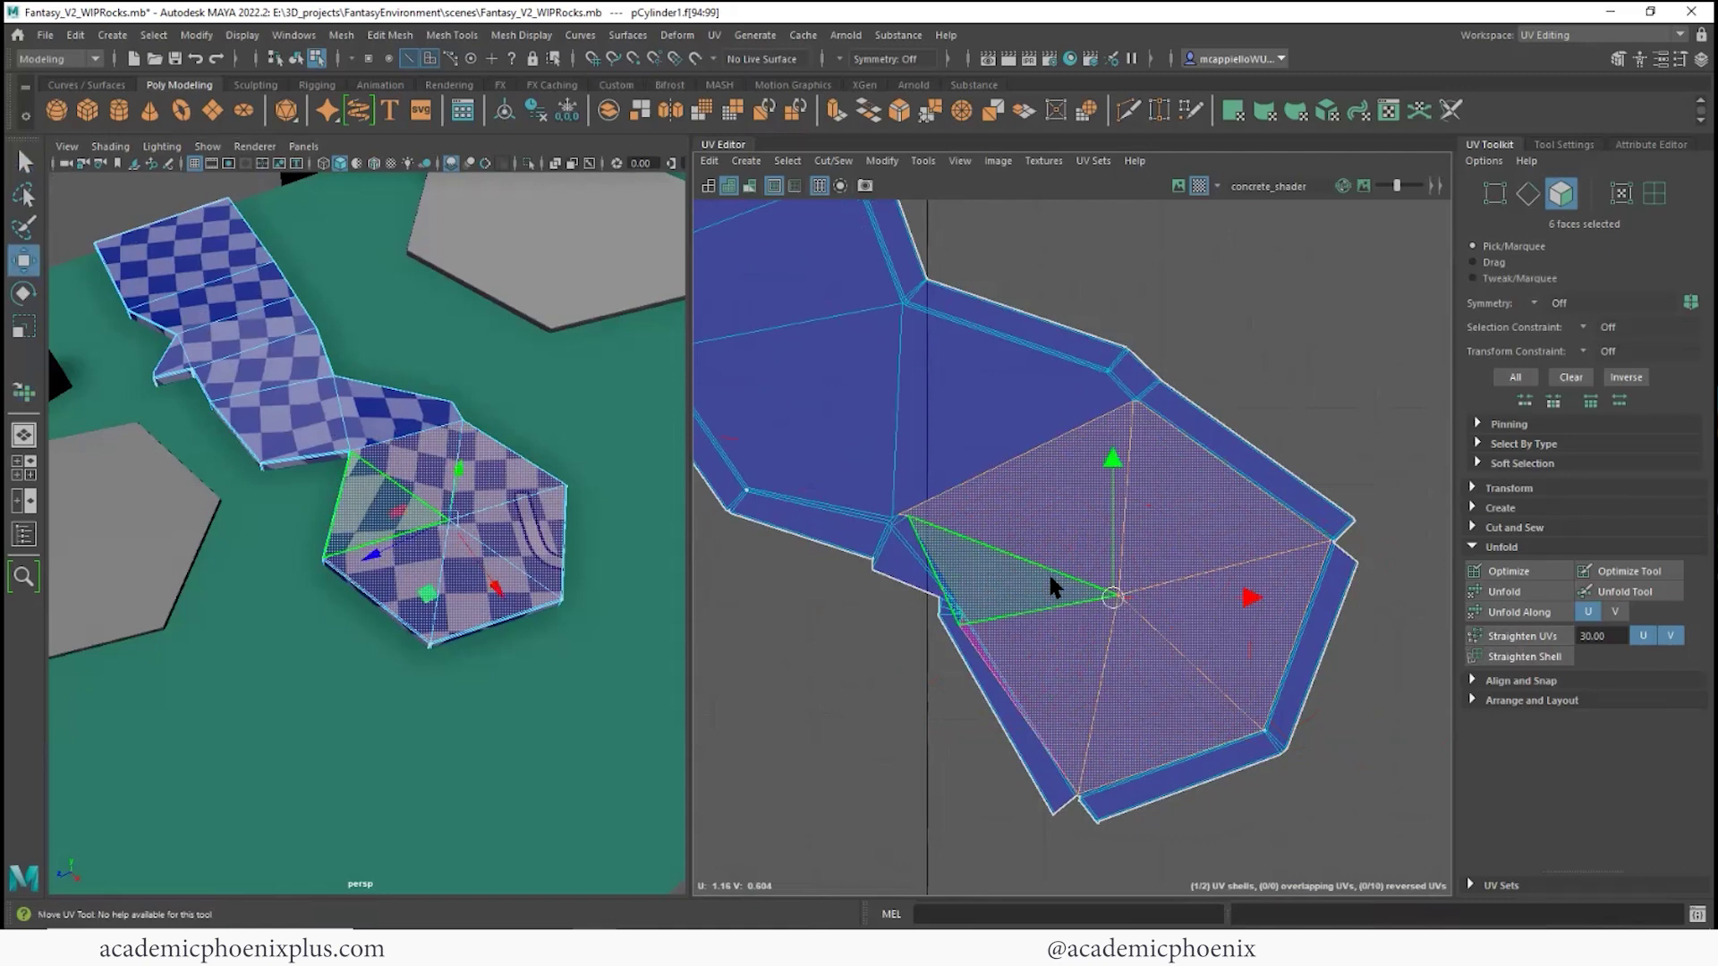
# - Select all UVs of the main shell and unfold the whole shell to even out the rounded end
pyautogui.click(1016, 561)
pyautogui.press('F12')
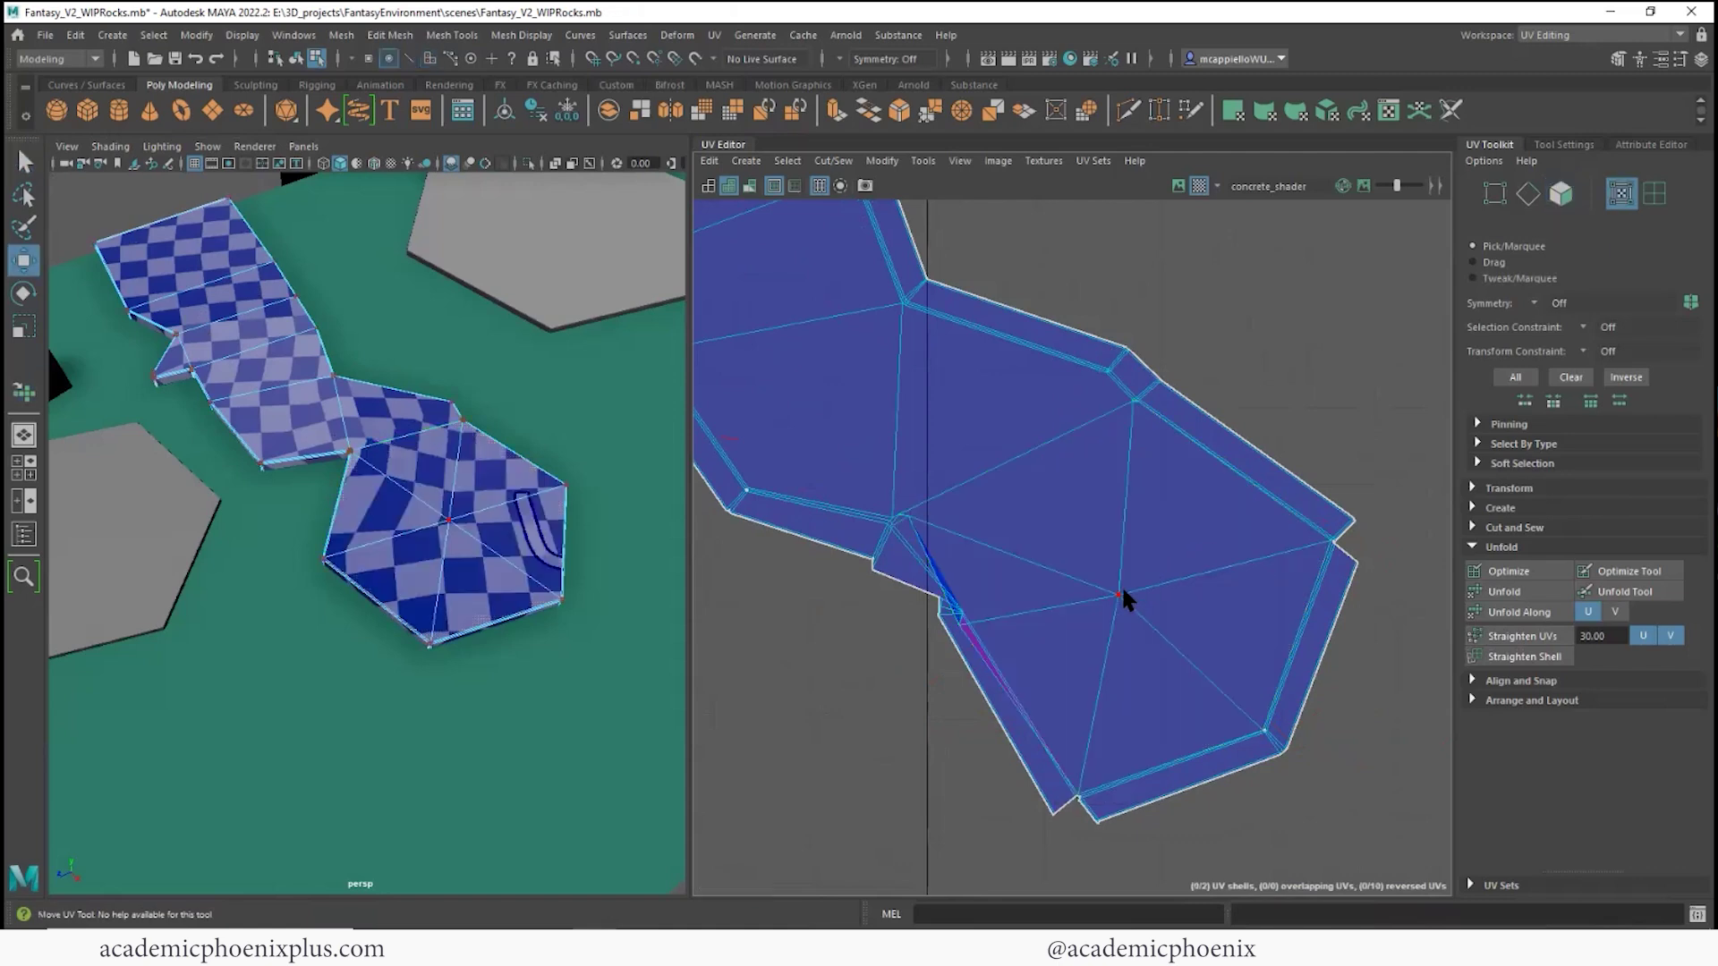
pyautogui.doubleClick(1120, 590)
pyautogui.click(1505, 591)
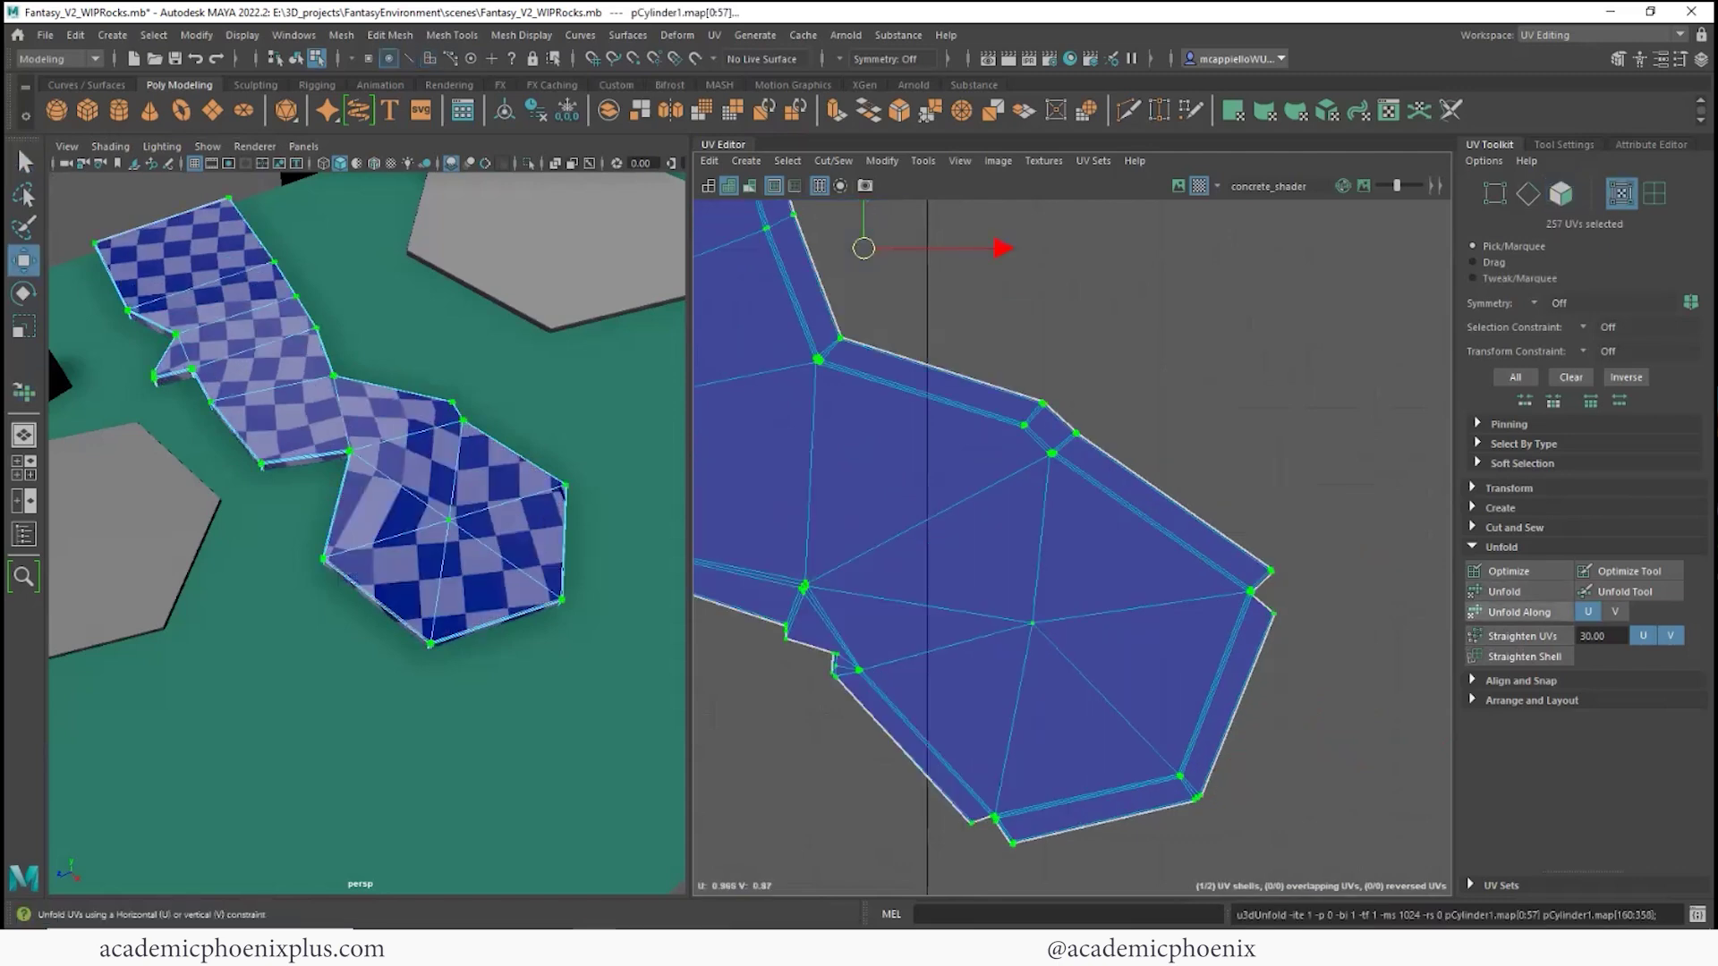
# - Select the six triangular faces that form the top of the slab's rounded end
pyautogui.moveTo(966, 607); pyautogui.dragTo(909, 625, button='right')
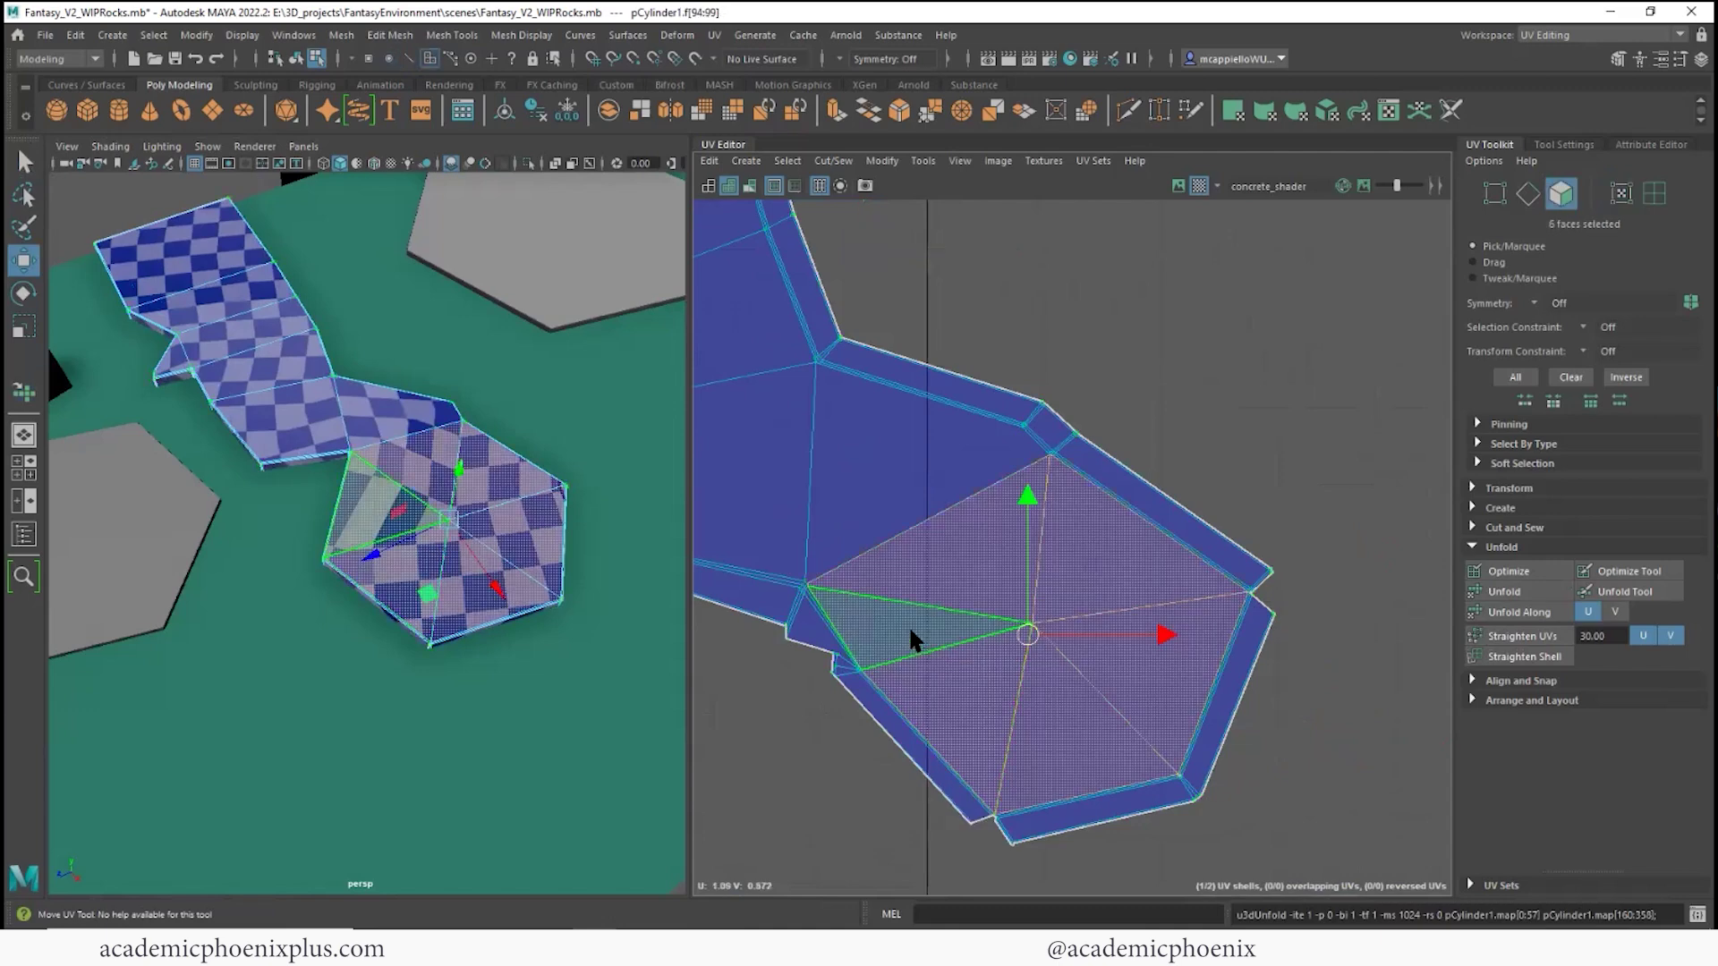
pyautogui.click(997, 550)
pyautogui.keyDown('shift'); pyautogui.click(1112, 571); pyautogui.keyUp('shift')
pyautogui.keyDown('shift'); pyautogui.click(1124, 671); pyautogui.keyUp('shift')
pyautogui.keyDown('shift'); pyautogui.click(1079, 743); pyautogui.keyUp('shift')
pyautogui.keyDown('shift'); pyautogui.click(954, 711); pyautogui.keyUp('shift')
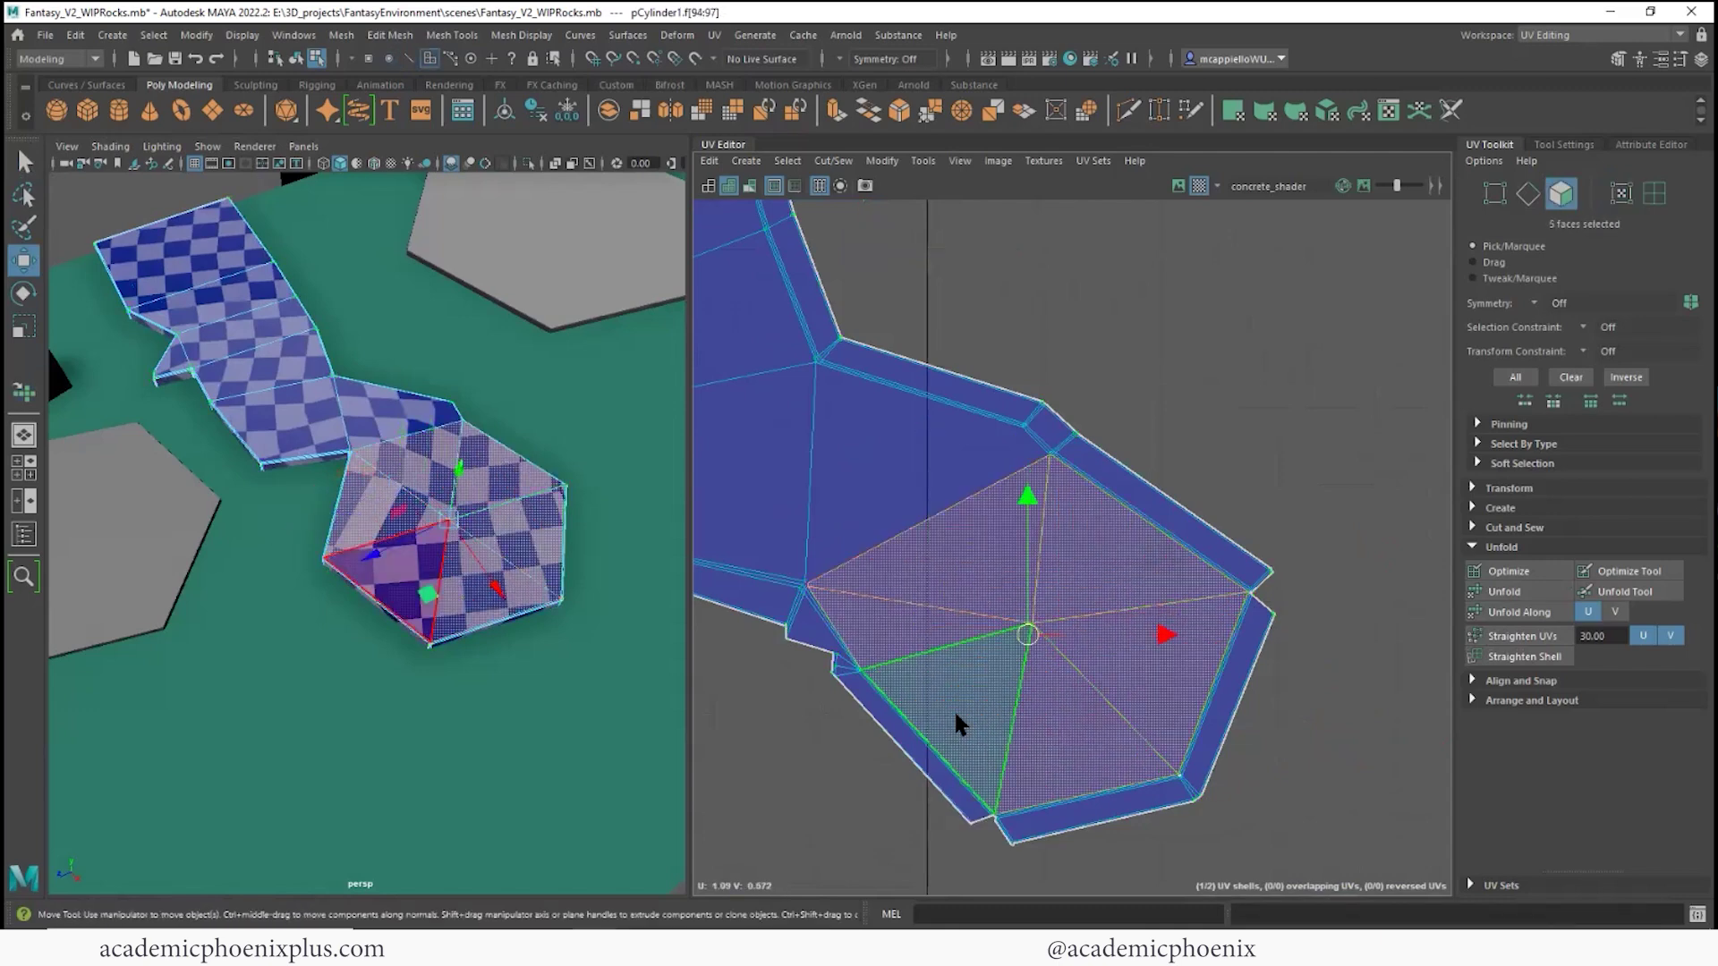
# - Try a planar projection with the current settings on the six end faces and undo it
pyautogui.click(721, 35)
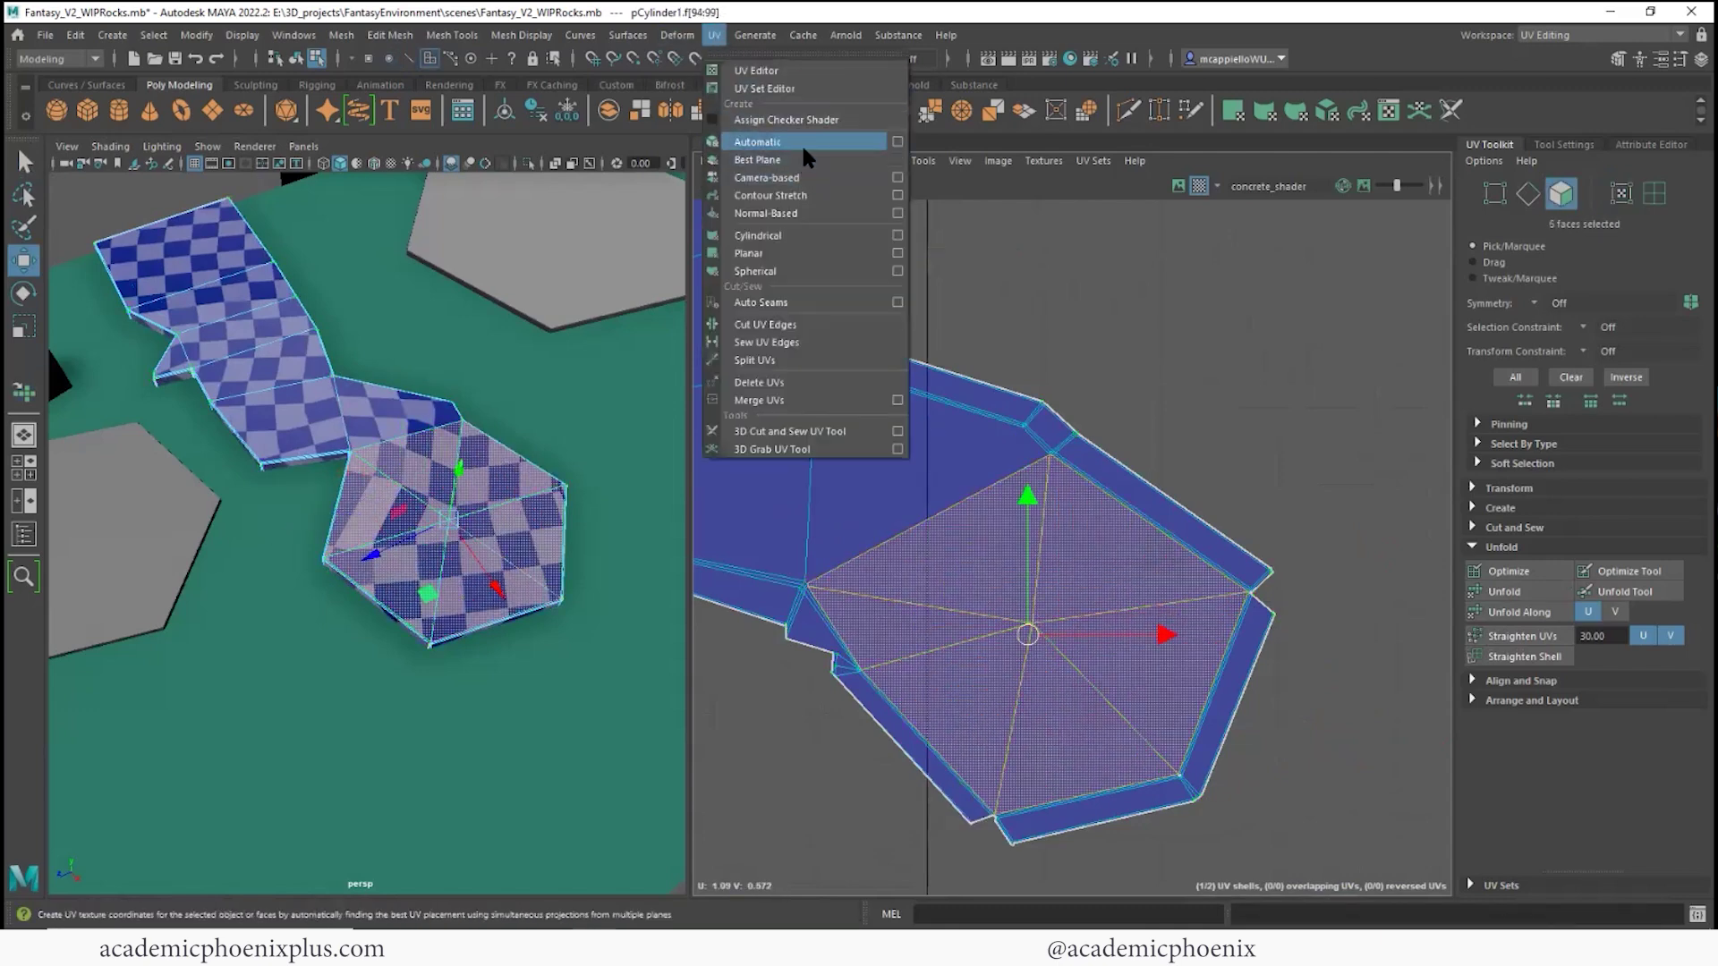
pyautogui.click(816, 255)
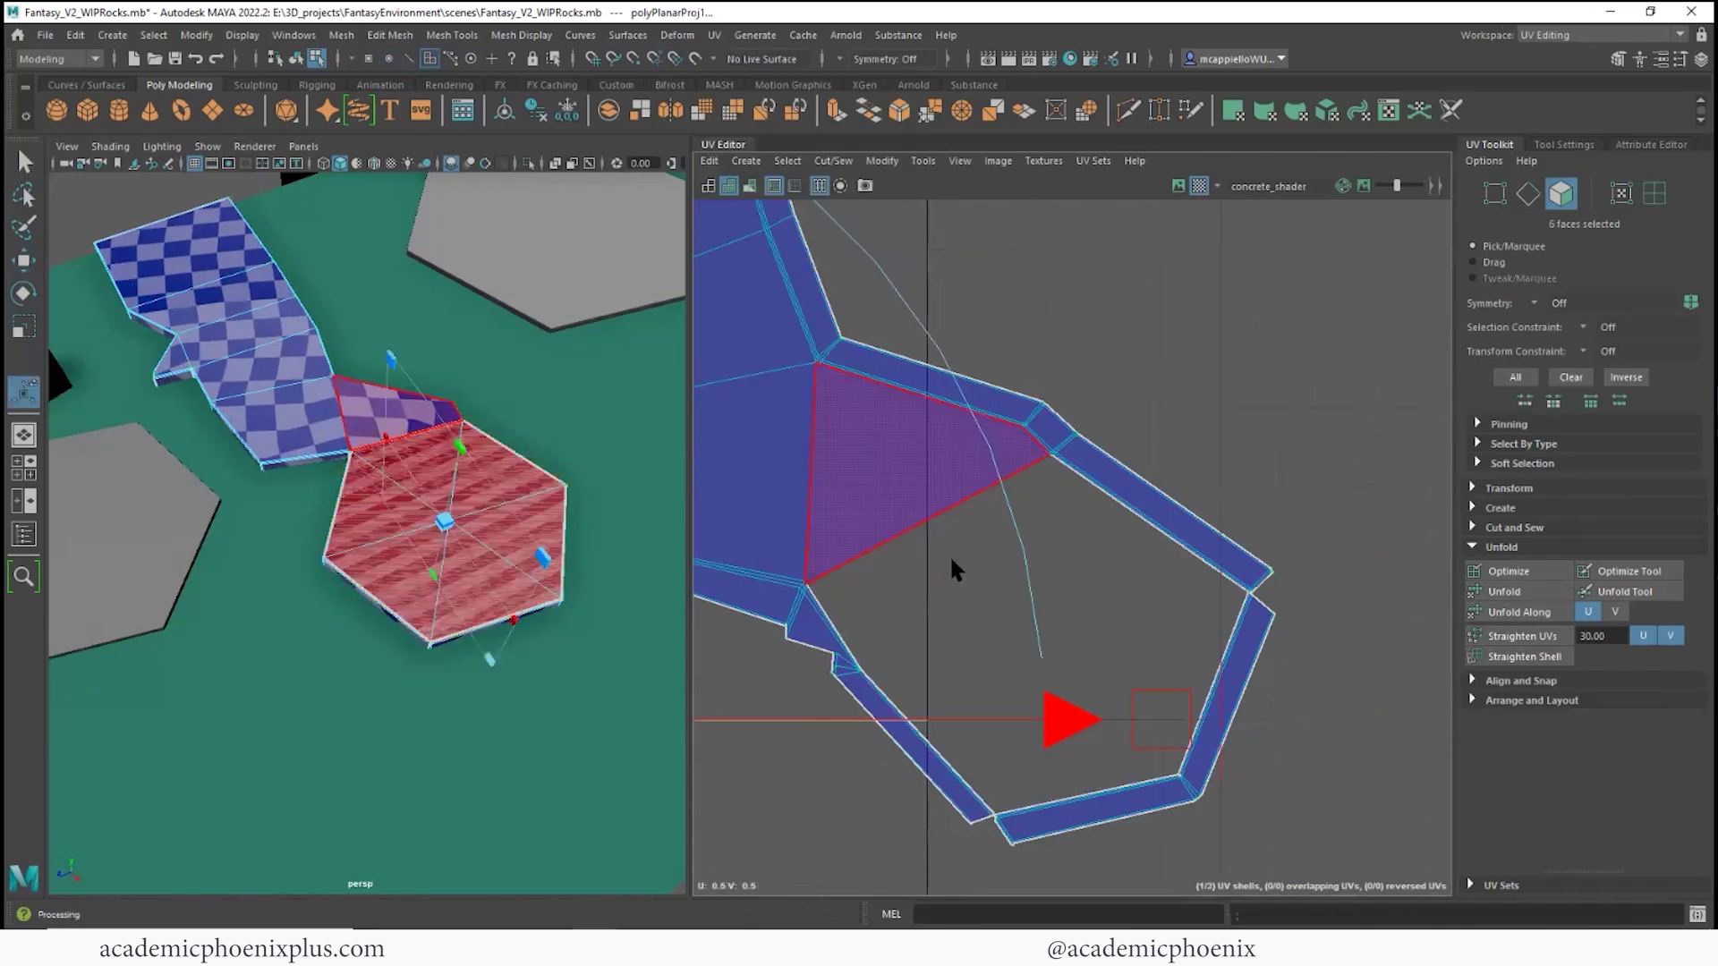
pyautogui.hotkey('ctrl', 'z')
# - Apply a planar projection from the Y axis to the six end faces, fitted to the bounding box
pyautogui.click(713, 36)
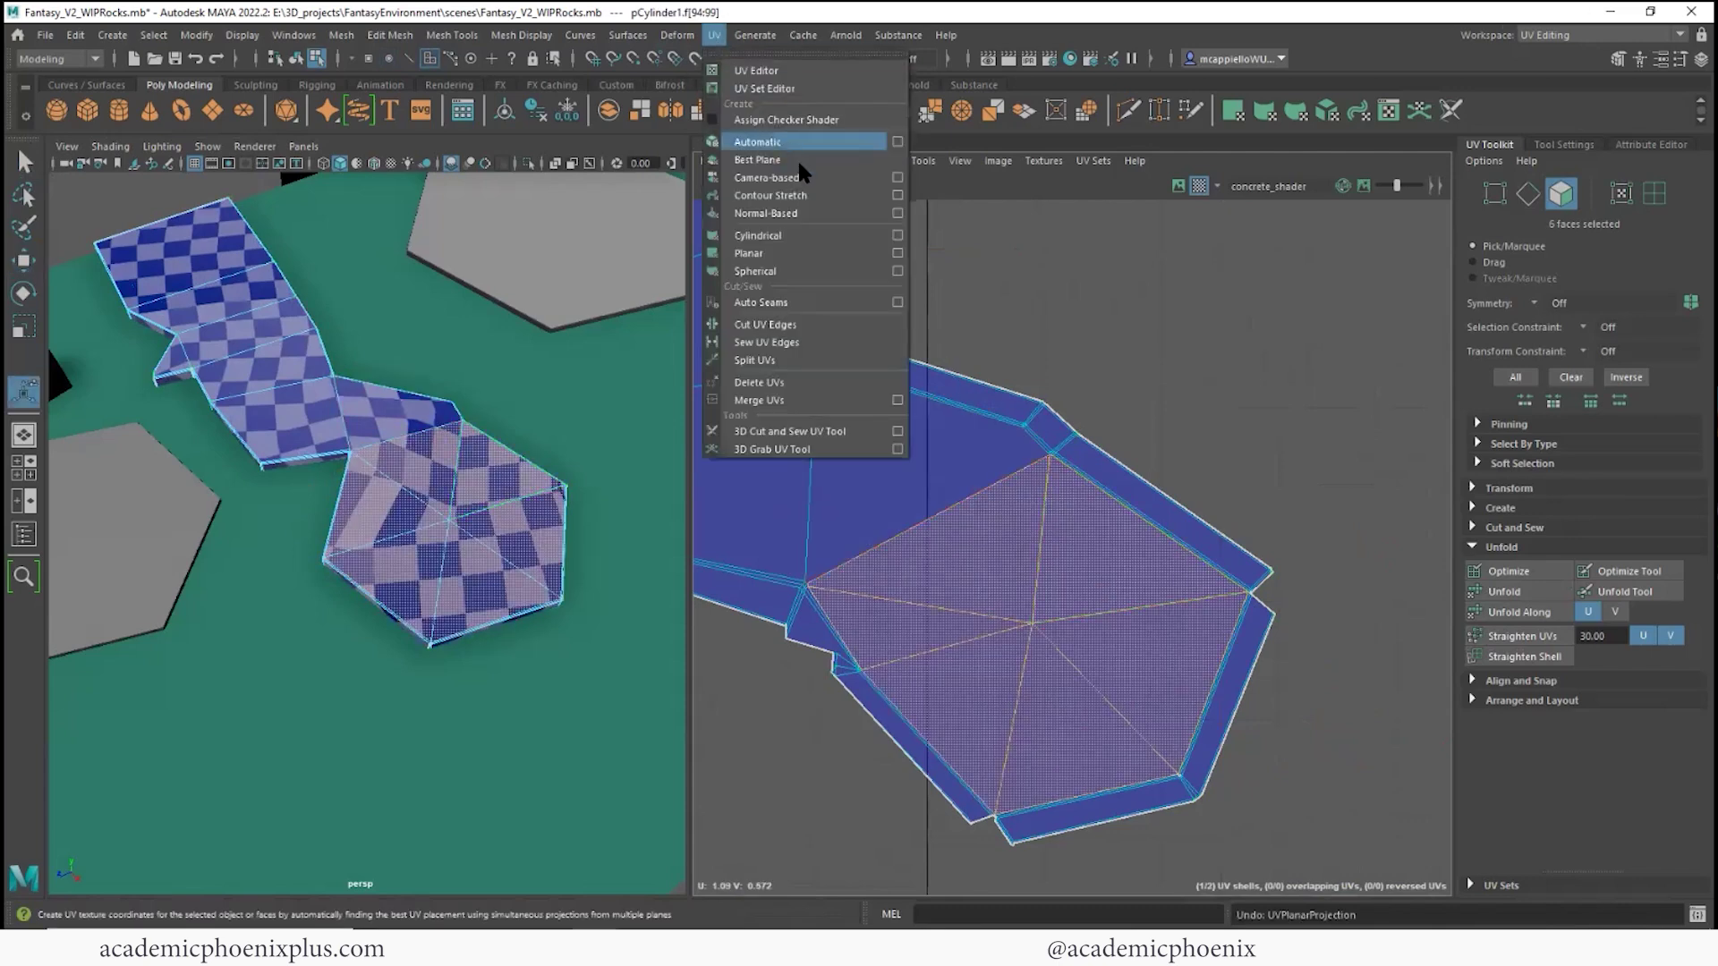
pyautogui.click(898, 255)
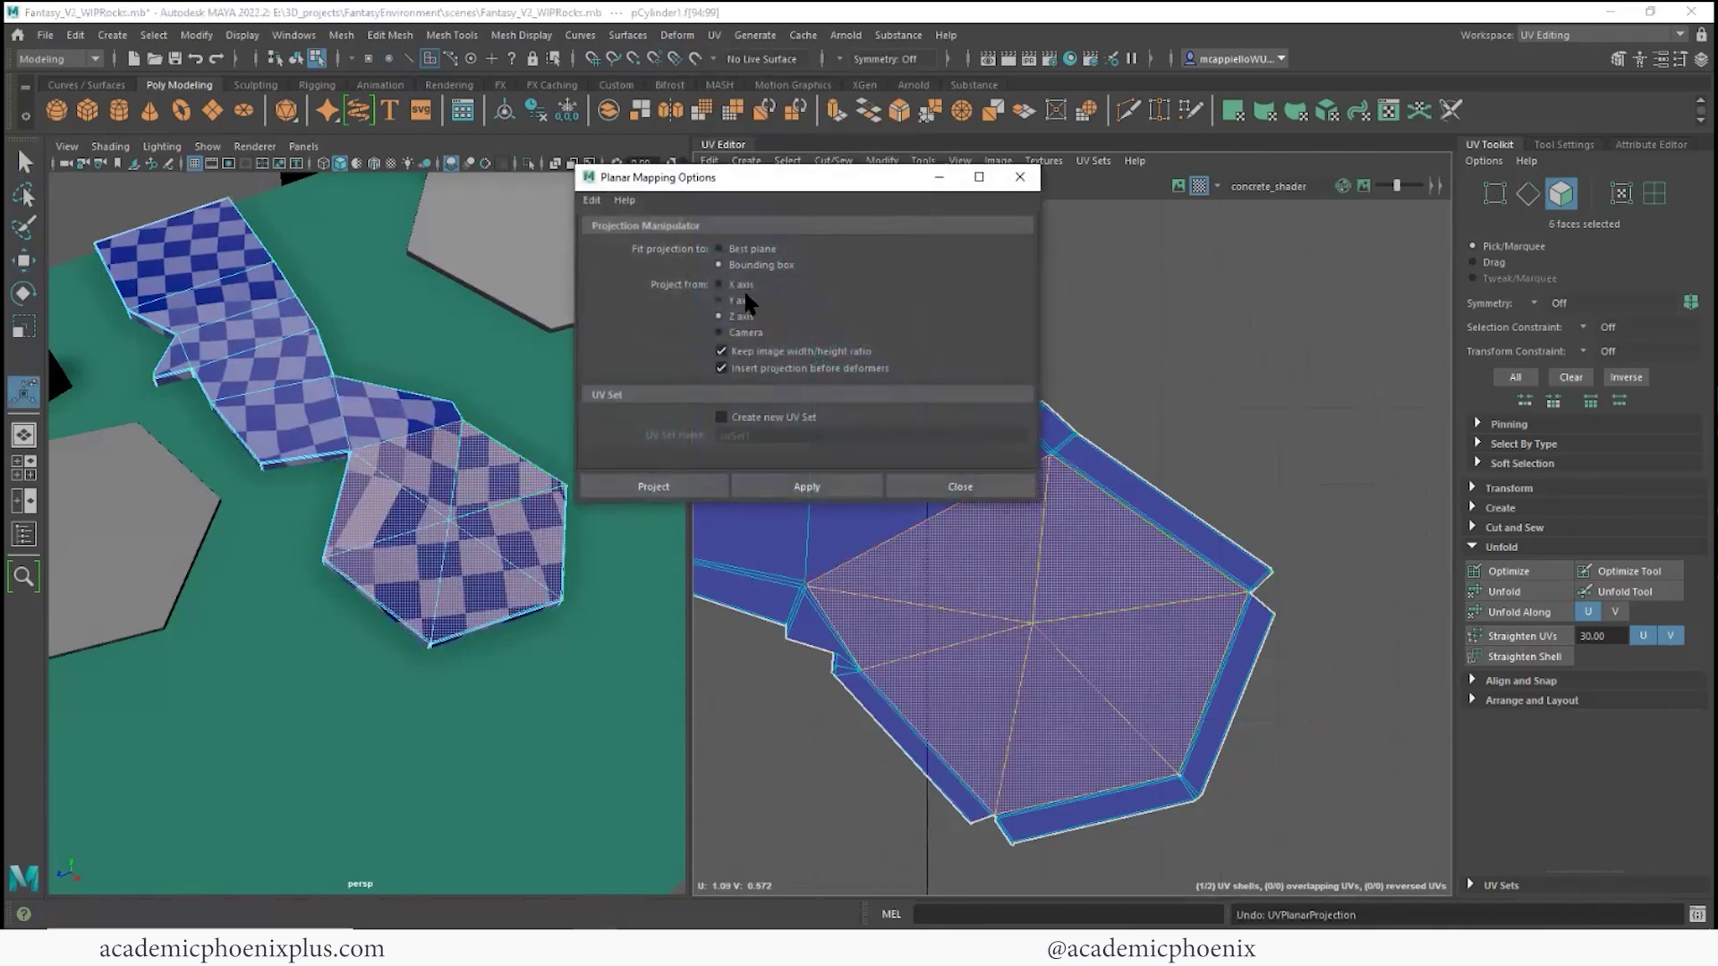
pyautogui.click(808, 486)
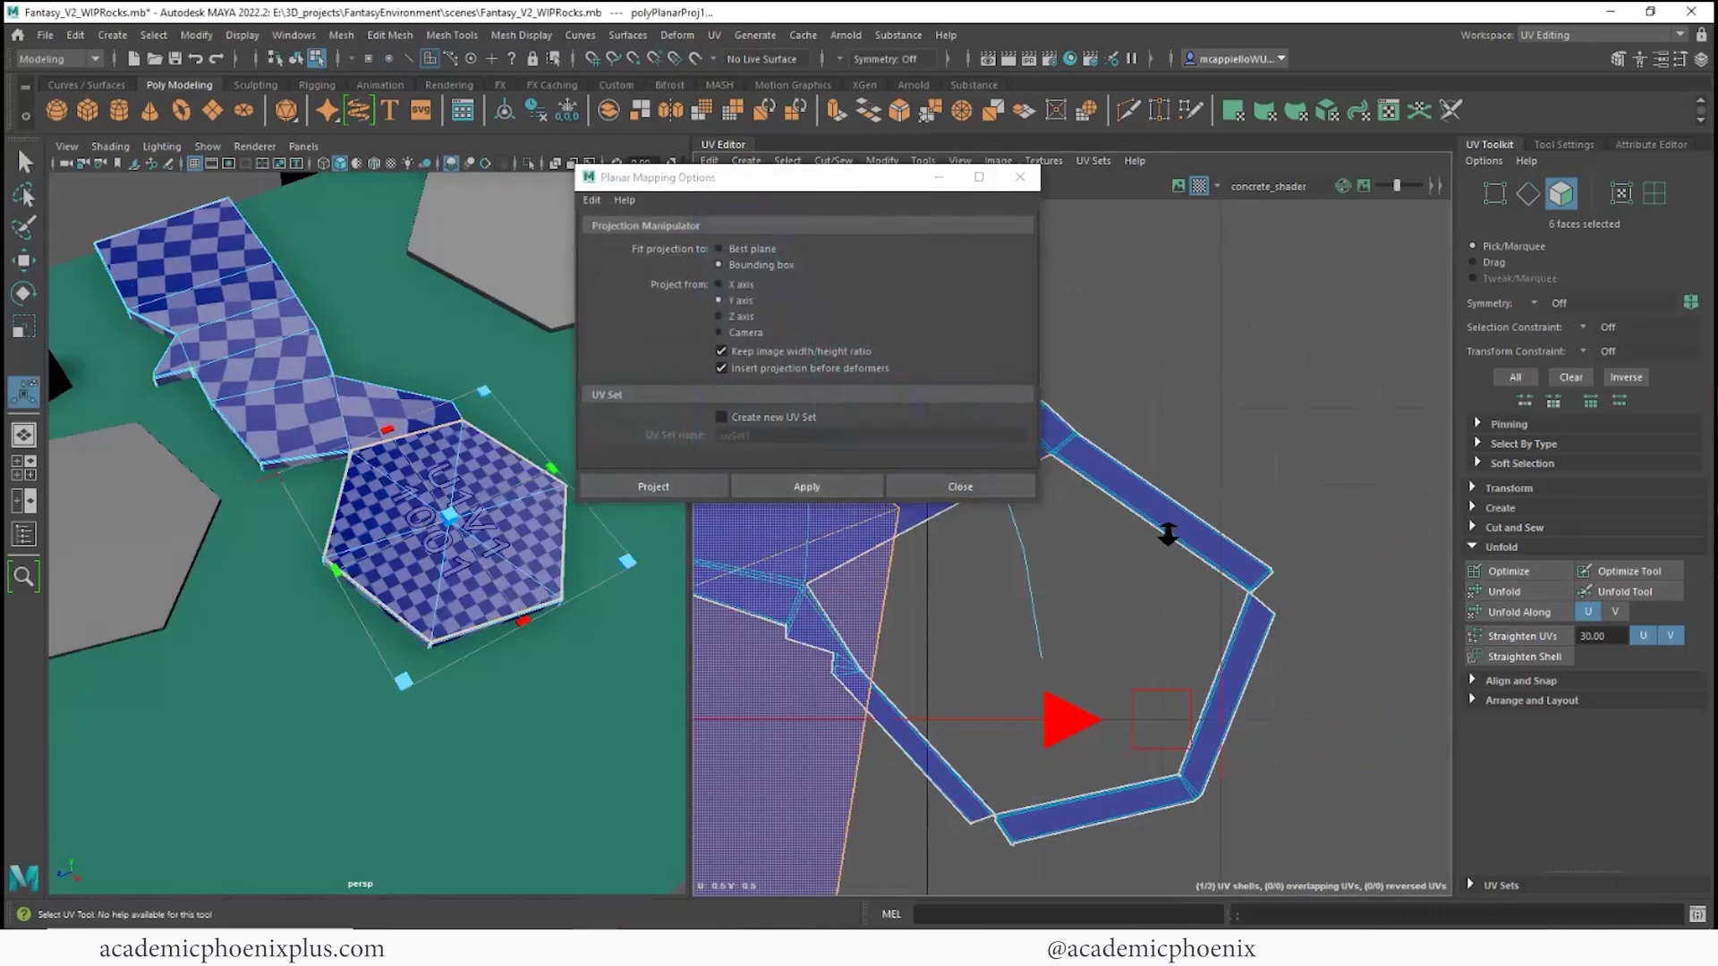
# - Scale down the projected hexagon shell and move it inside the open ring of side strips to match the checker size
pyautogui.keyDown('alt'); pyautogui.moveTo(1042, 476); pyautogui.dragTo(1224, 456, button='middle'); pyautogui.keyUp('alt')
pyautogui.keyDown('alt'); pyautogui.moveTo(870, 619); pyautogui.dragTo(947, 614, button='middle'); pyautogui.keyUp('alt')
pyautogui.moveTo(967, 609); pyautogui.dragTo(1293, 573)
pyautogui.moveTo(1072, 581); pyautogui.dragTo(1086, 565)
pyautogui.keyDown('alt'); pyautogui.moveTo(1066, 594); pyautogui.dragTo(949, 617, button='middle'); pyautogui.keyUp('alt')
pyautogui.press('r')
pyautogui.moveTo(1088, 586); pyautogui.dragTo(1035, 619)
pyautogui.moveTo(1038, 629); pyautogui.dragTo(1003, 624, button='middle')
pyautogui.press('w')
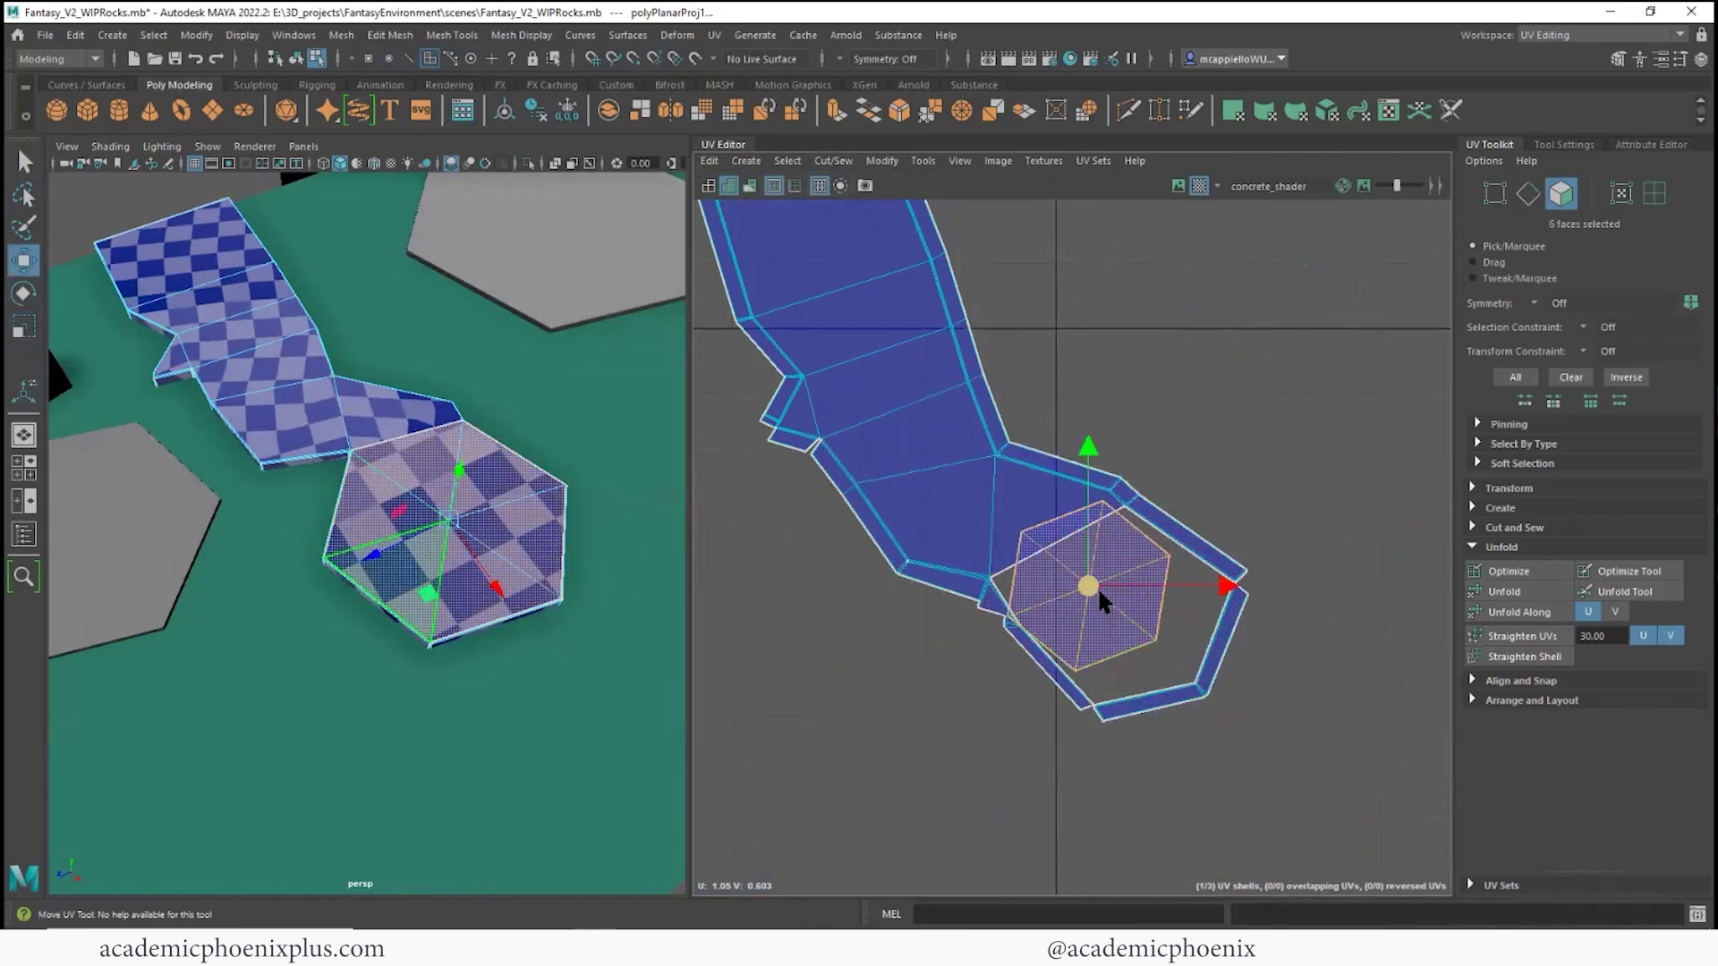
pyautogui.moveTo(1099, 593); pyautogui.dragTo(1109, 598, button='middle')
pyautogui.scroll(-1, 1146, 561)
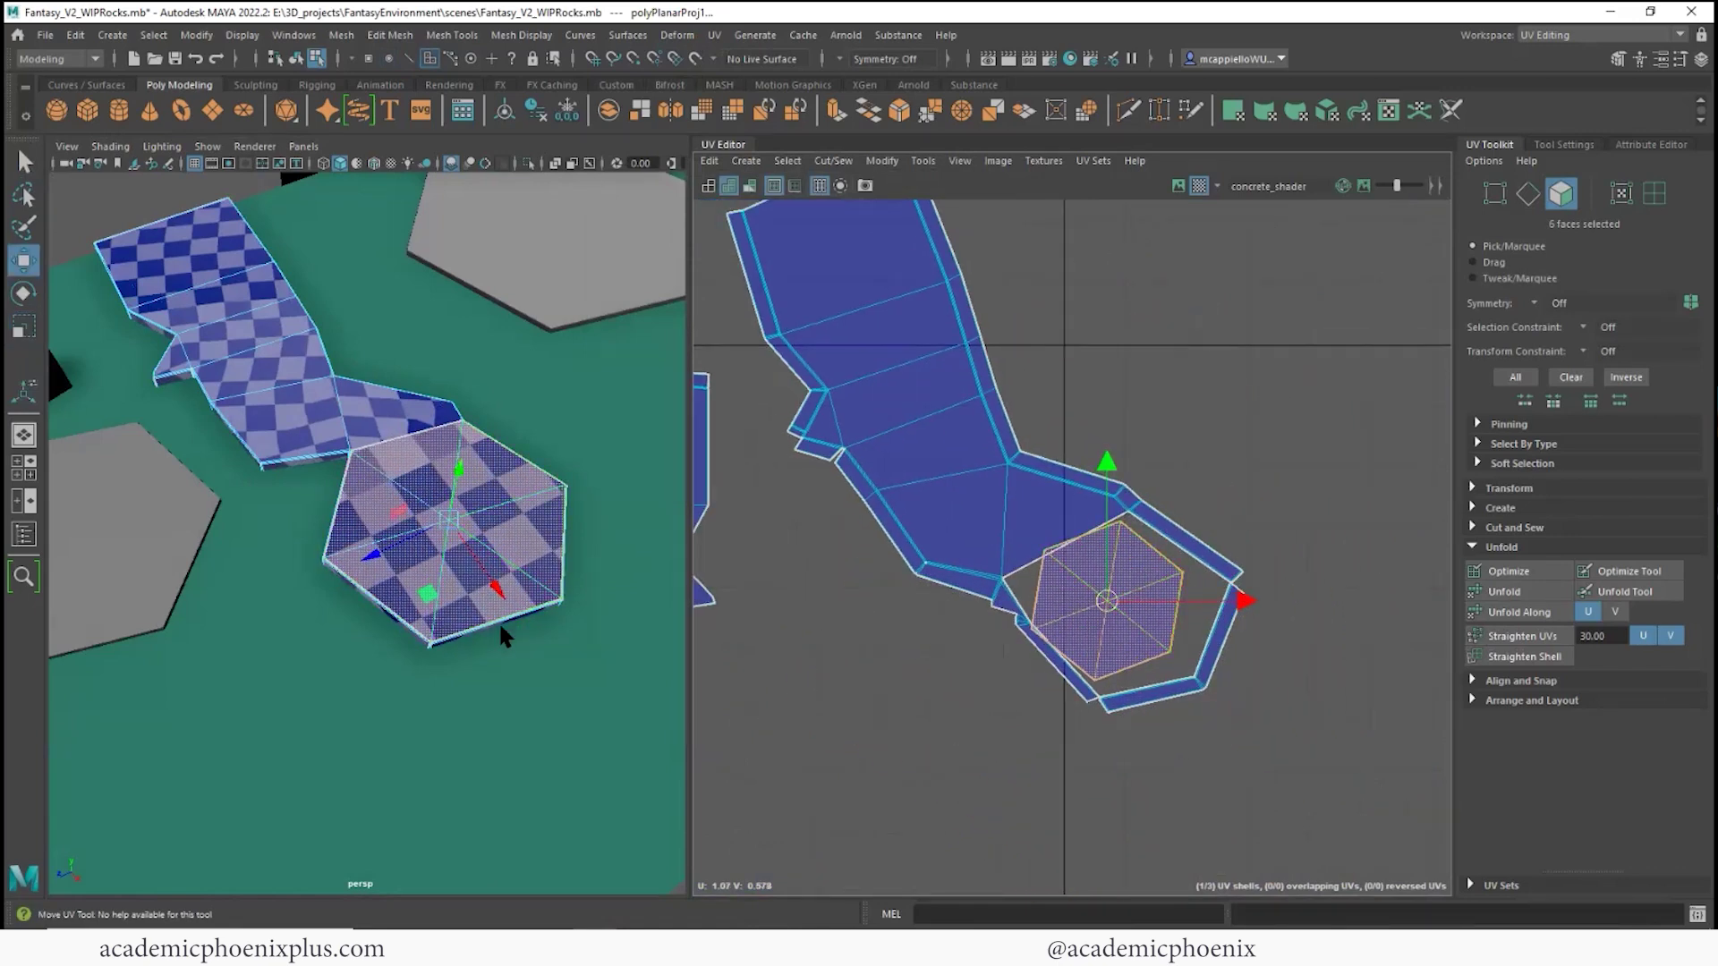
# - Move the hexagon shell out of the ring into the 0–1 UV square and enlarge it for a denser checker
pyautogui.hotkey('alt', 'Tab')
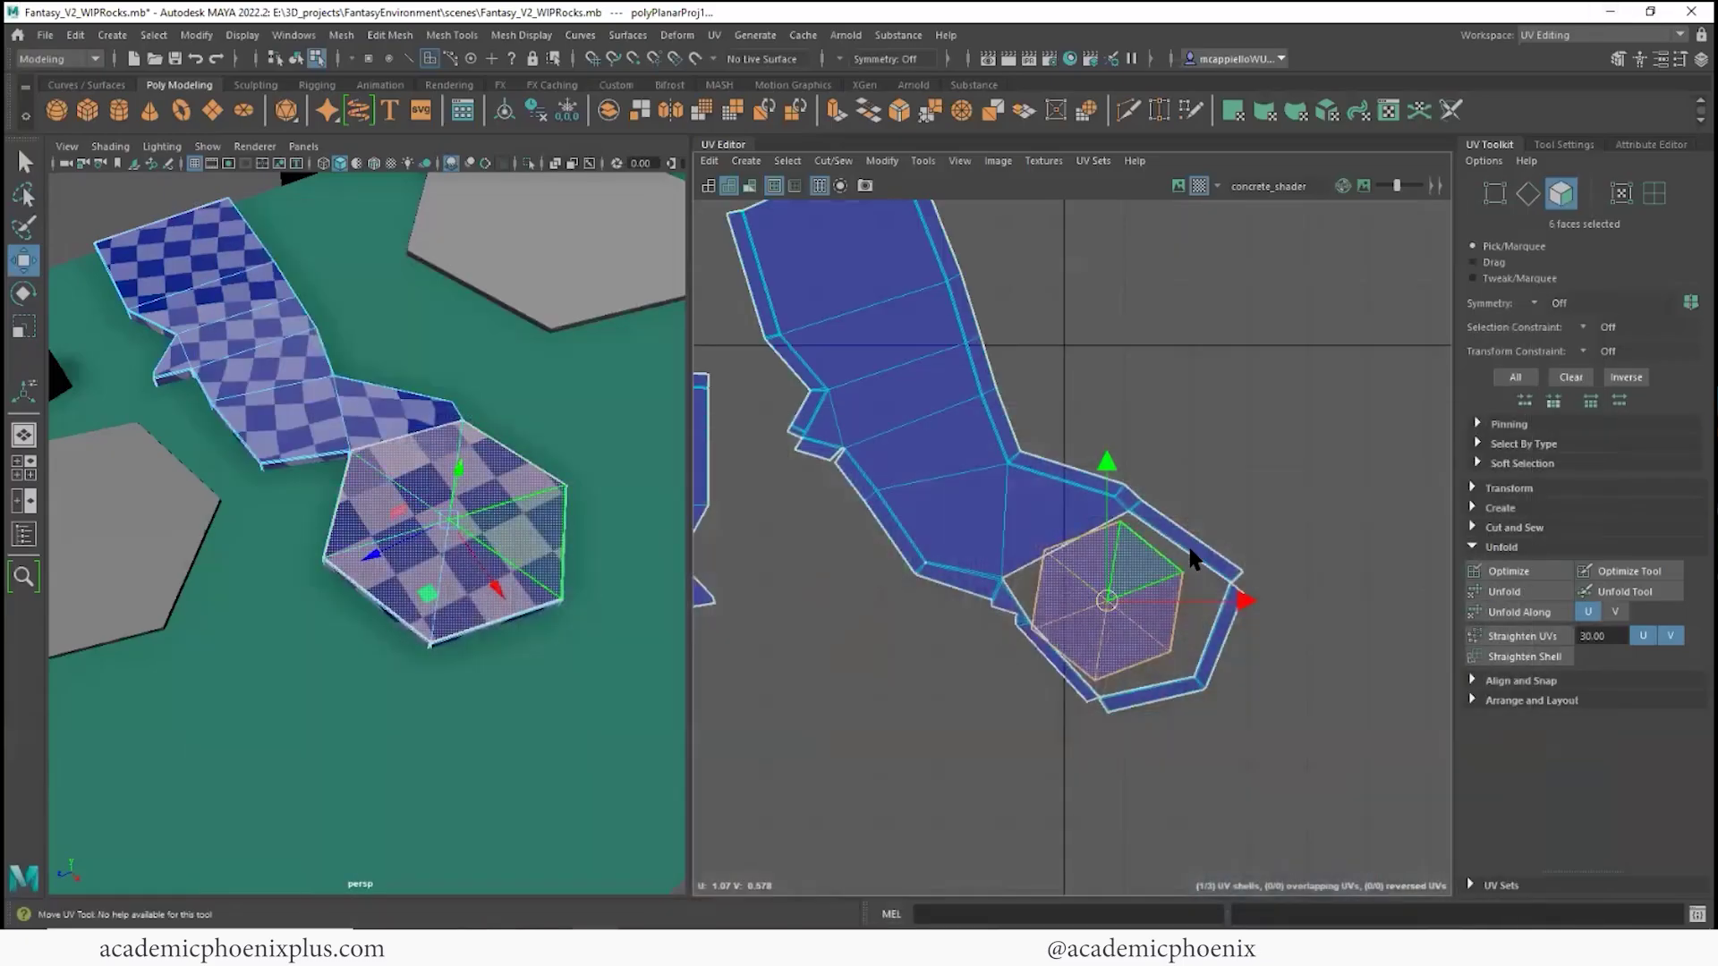
pyautogui.moveTo(1188, 561); pyautogui.dragTo(869, 500)
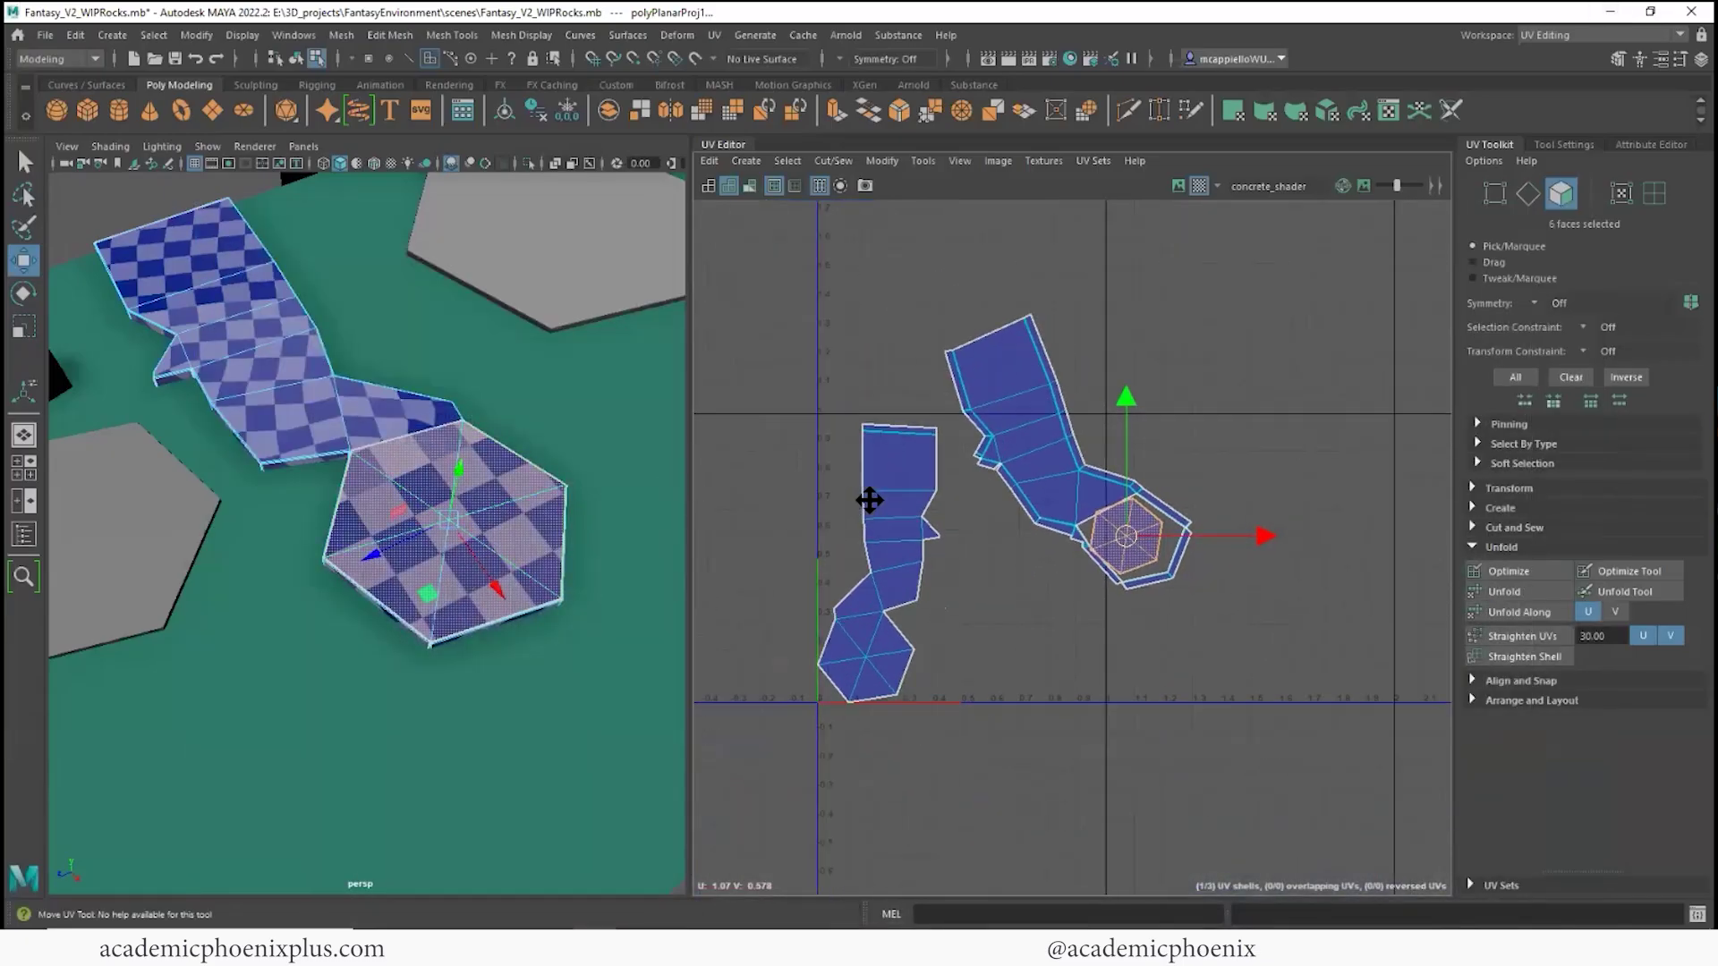
pyautogui.keyDown('alt'); pyautogui.moveTo(869, 501); pyautogui.dragTo(880, 508, button='middle'); pyautogui.keyUp('alt')
pyautogui.press('r')
pyautogui.moveTo(1139, 544); pyautogui.dragTo(1183, 663)
pyautogui.press('e')
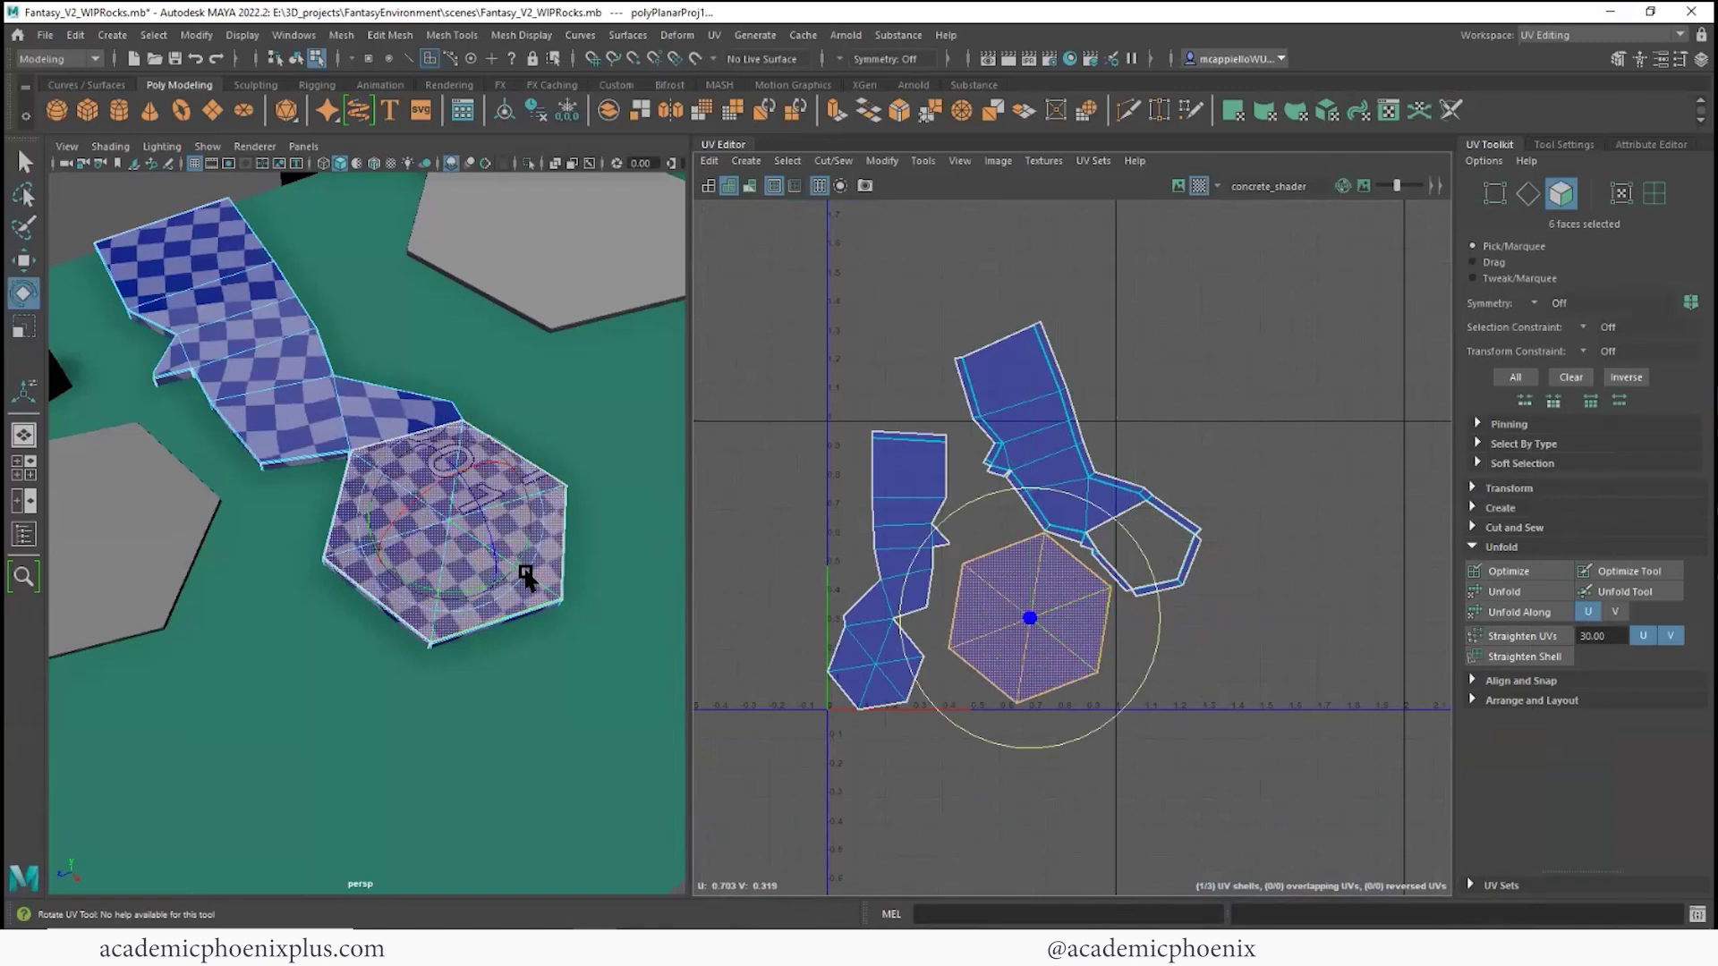
# - Select the whole main slab shell, rotate it roughly upright and move it into the 0–1 UV square
pyautogui.doubleClick(1089, 479)
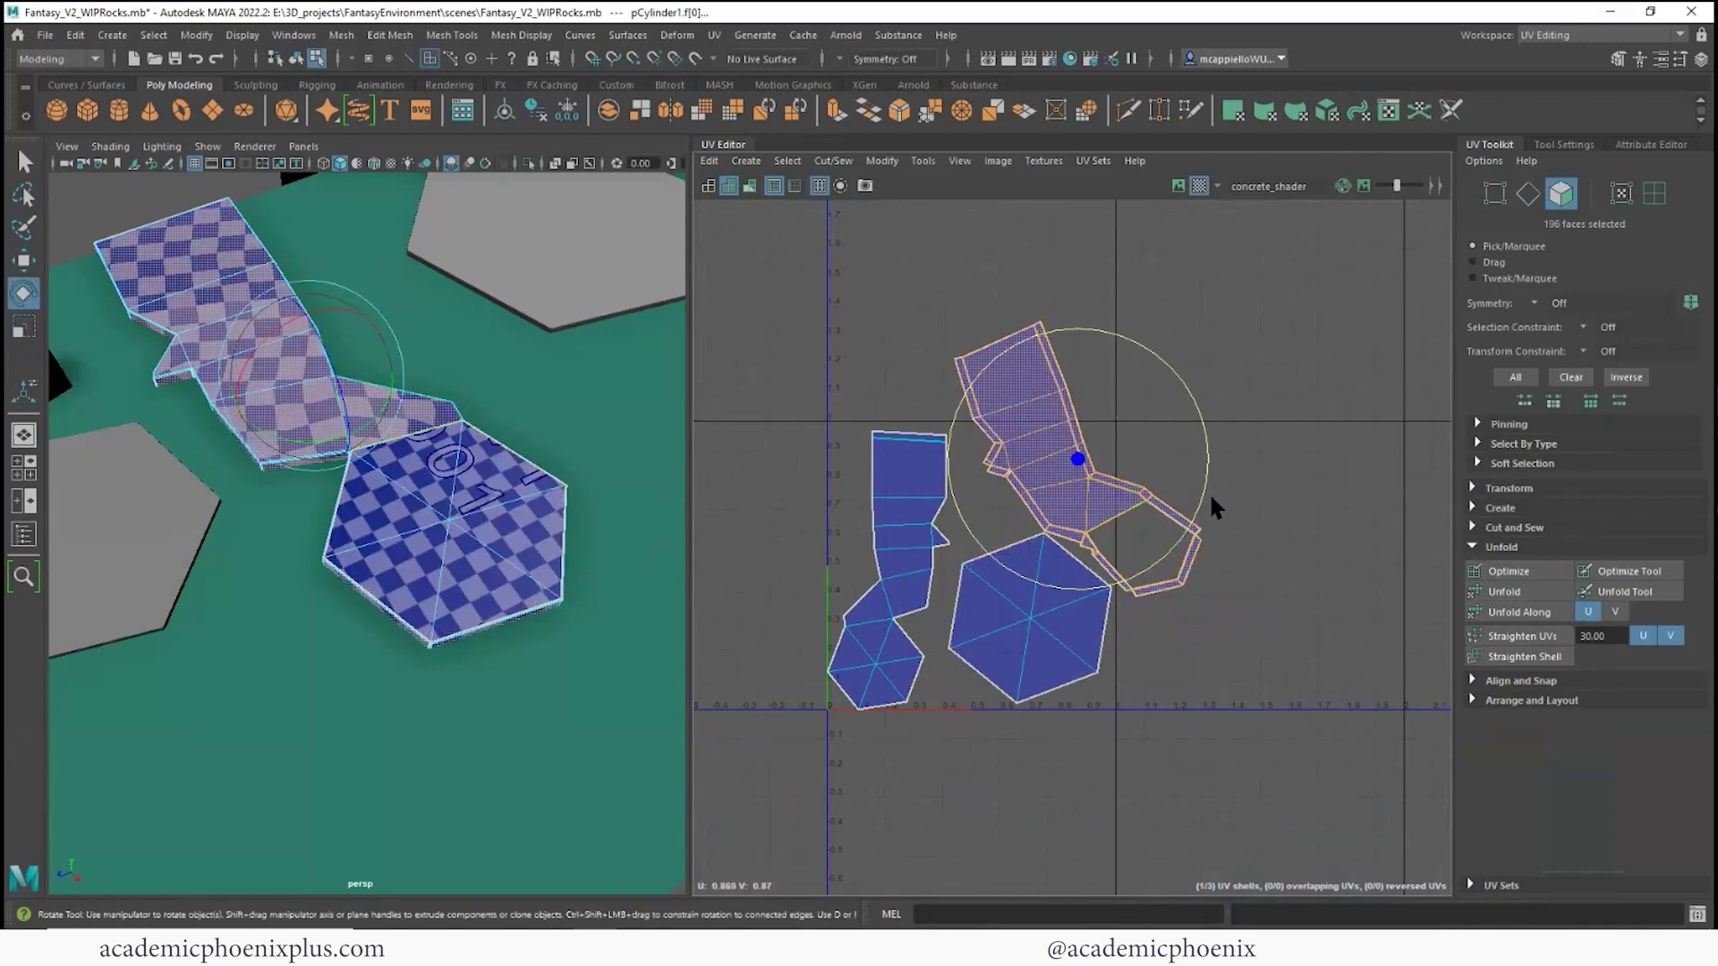
pyautogui.moveTo(1210, 493); pyautogui.dragTo(1161, 567)
pyautogui.press('w')
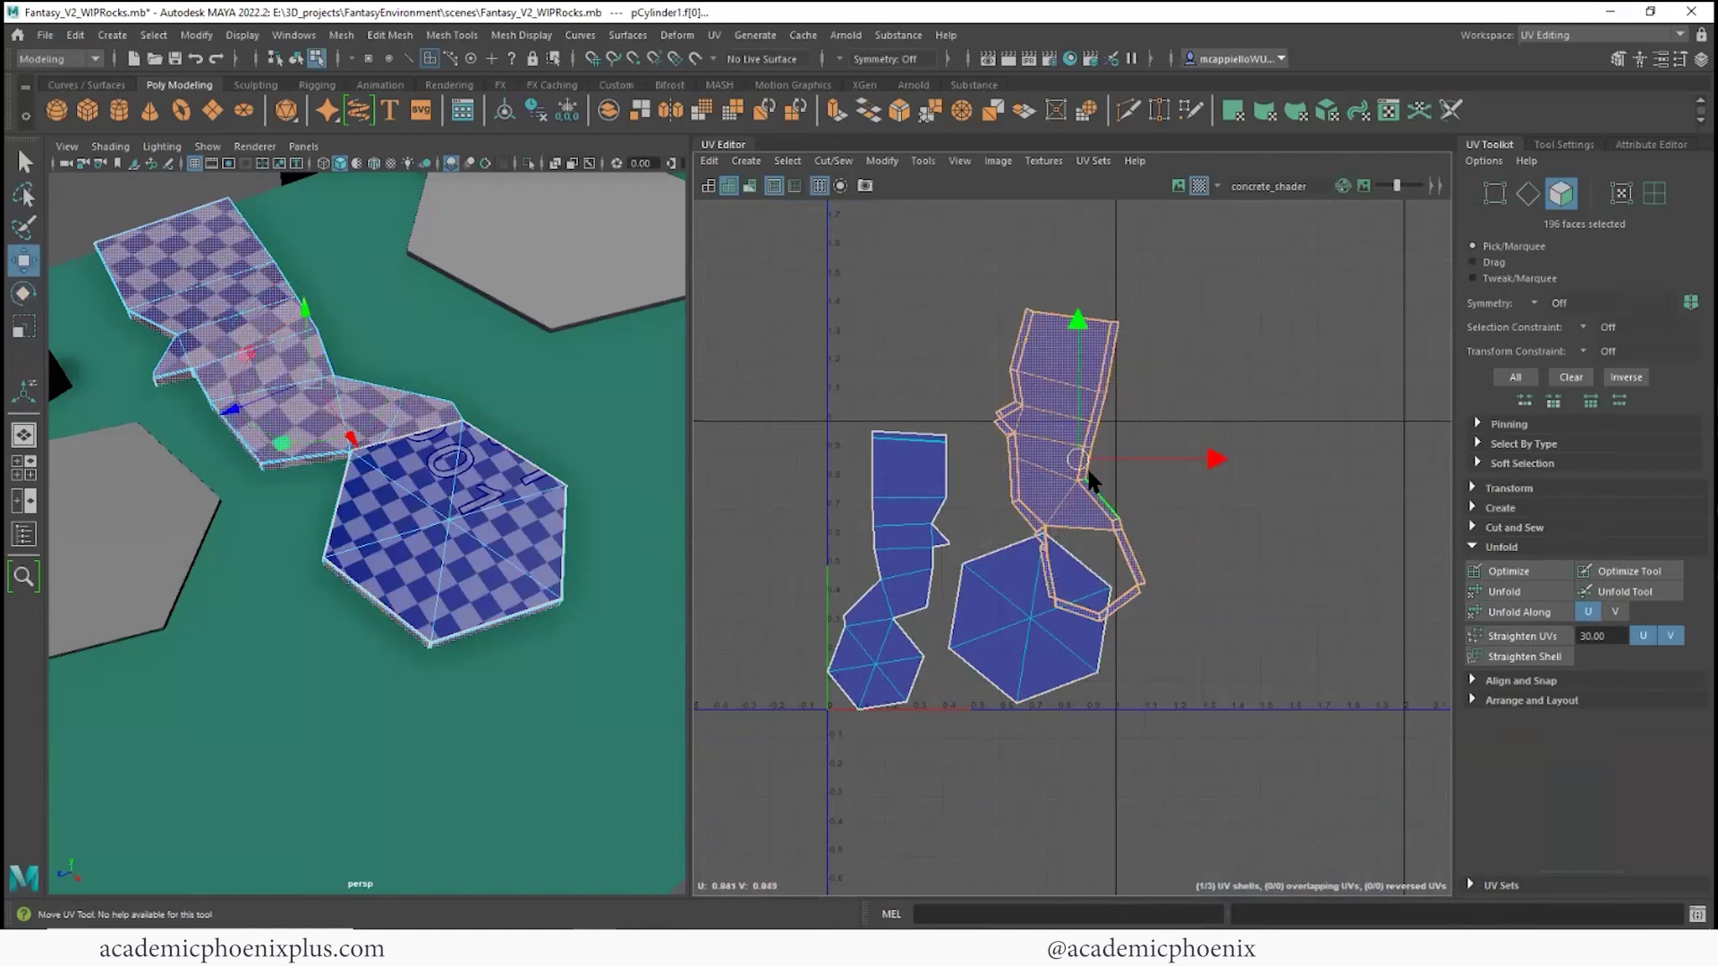
pyautogui.moveTo(1082, 457); pyautogui.dragTo(926, 553)
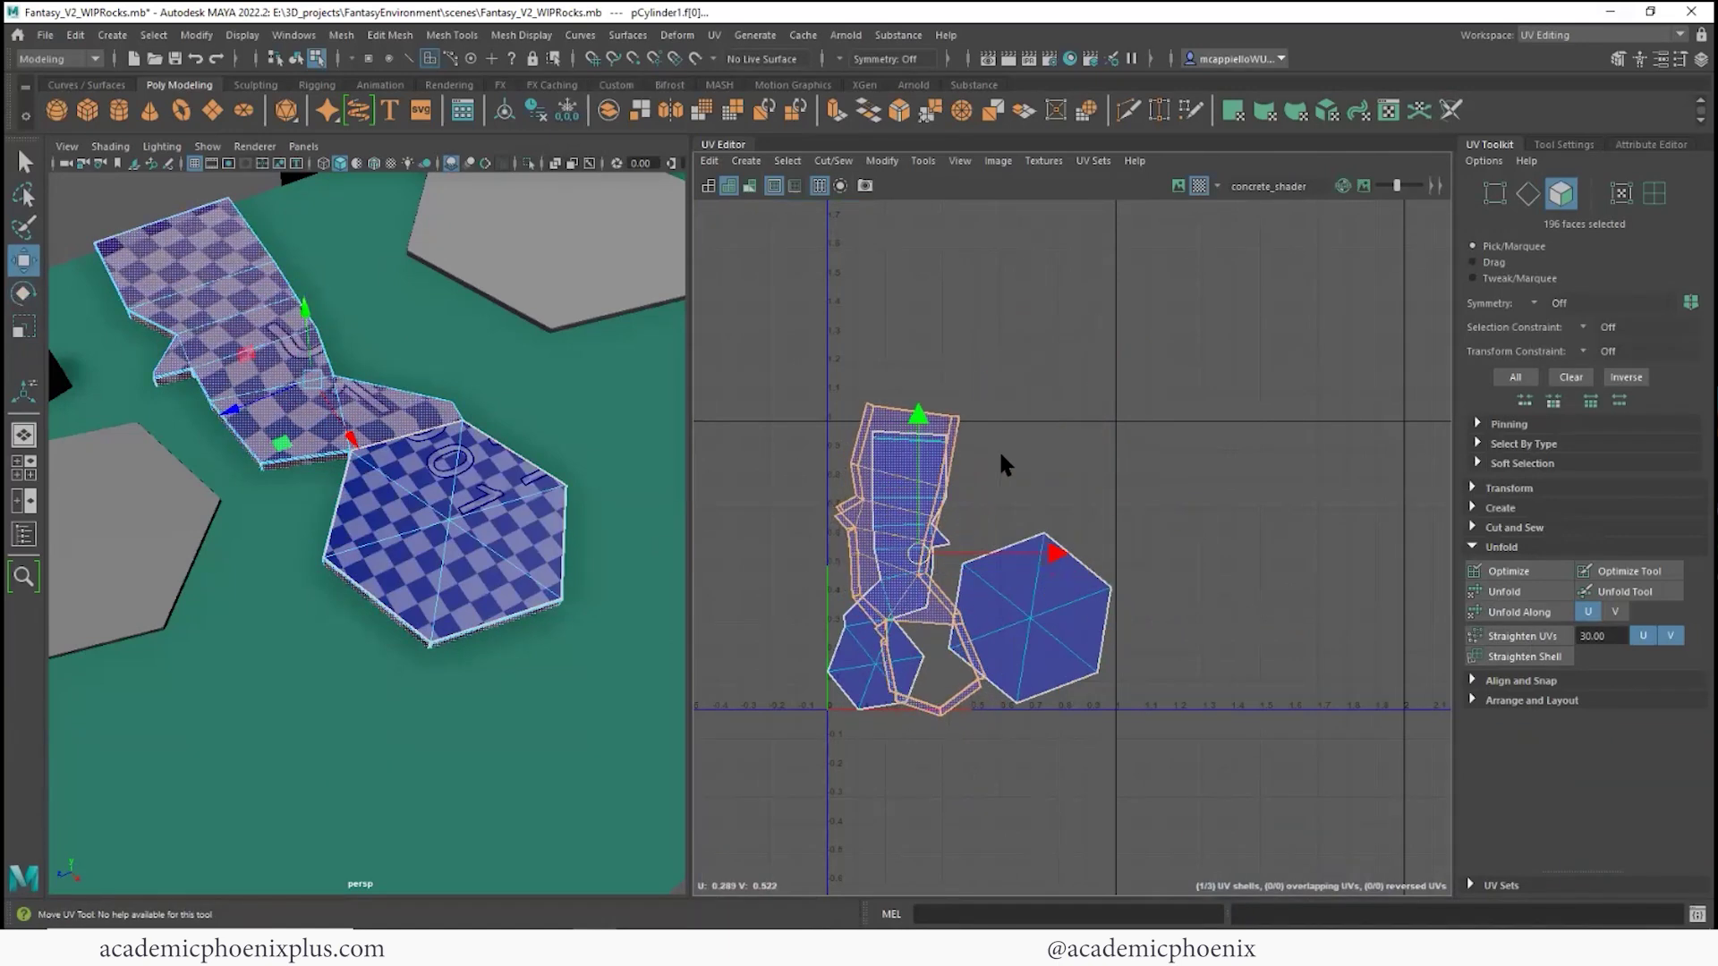
# - Tilt the main slab shell diagonally, then reposition and scale it down slightly to fit beside the hexagon shell
pyautogui.press('e')
pyautogui.moveTo(1011, 449); pyautogui.dragTo(1072, 528)
pyautogui.press('w')
pyautogui.moveTo(924, 556); pyautogui.dragTo(939, 562)
pyautogui.press('e')
pyautogui.moveTo(1050, 491); pyautogui.dragTo(1057, 513)
pyautogui.press('r')
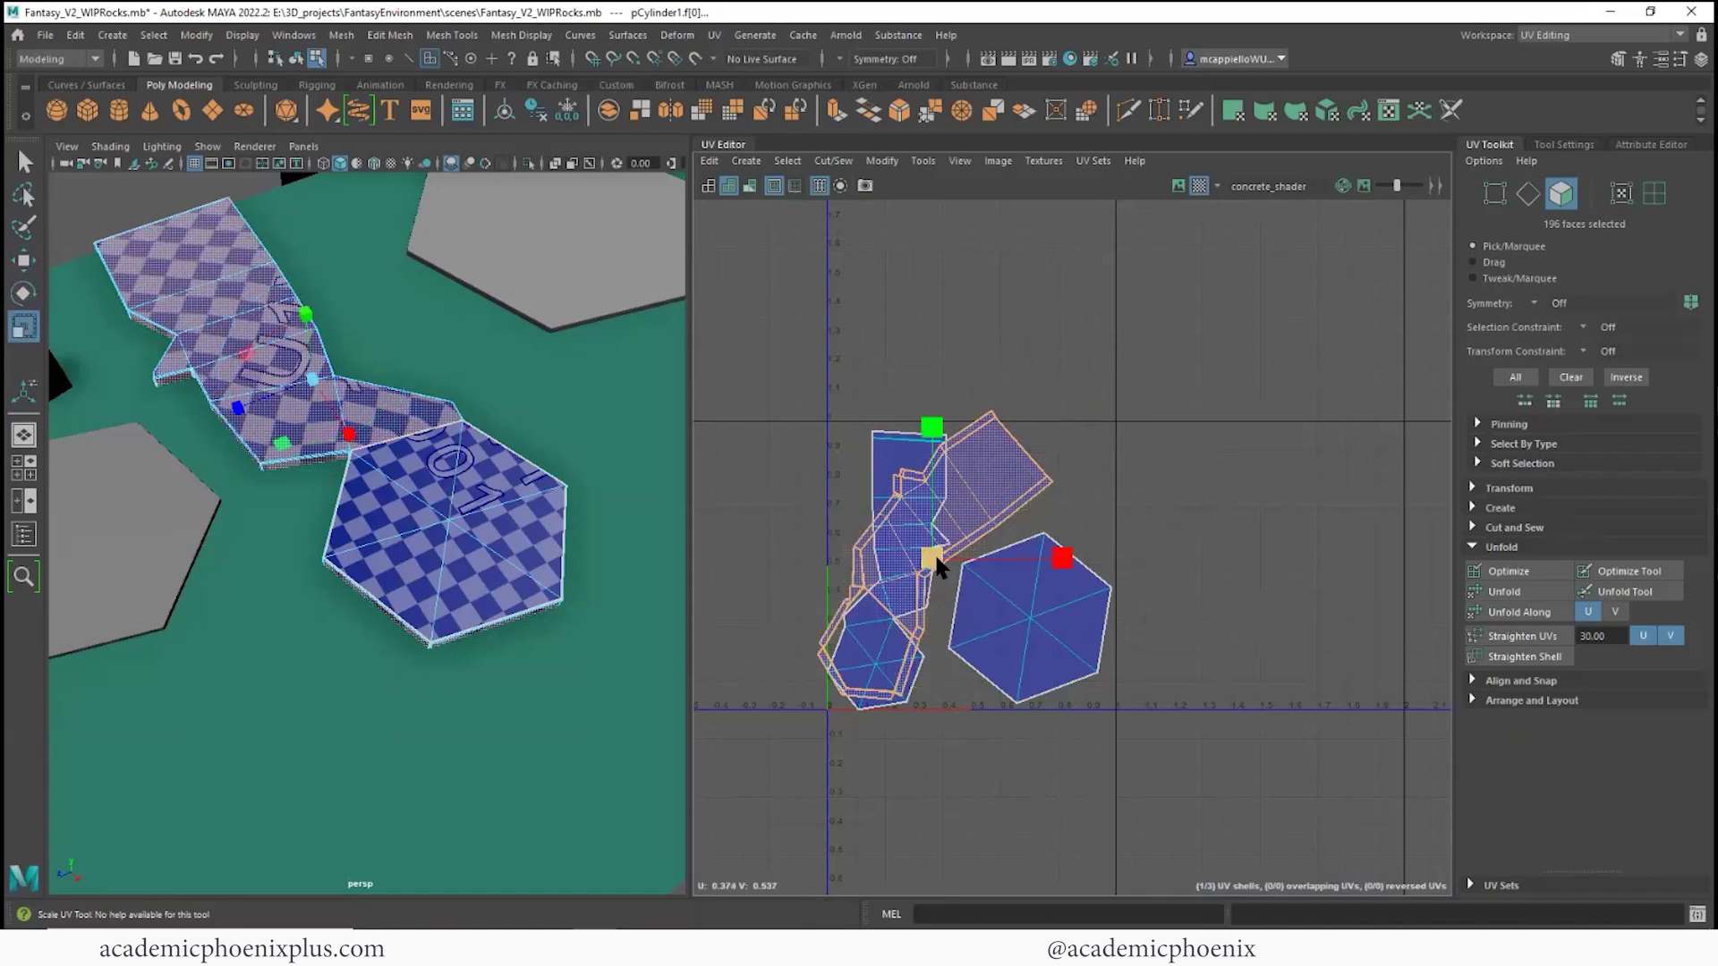
pyautogui.moveTo(934, 560); pyautogui.dragTo(925, 567)
# - Select the overlapping underside shell of the slab and delete its faces
pyautogui.doubleClick(901, 485)
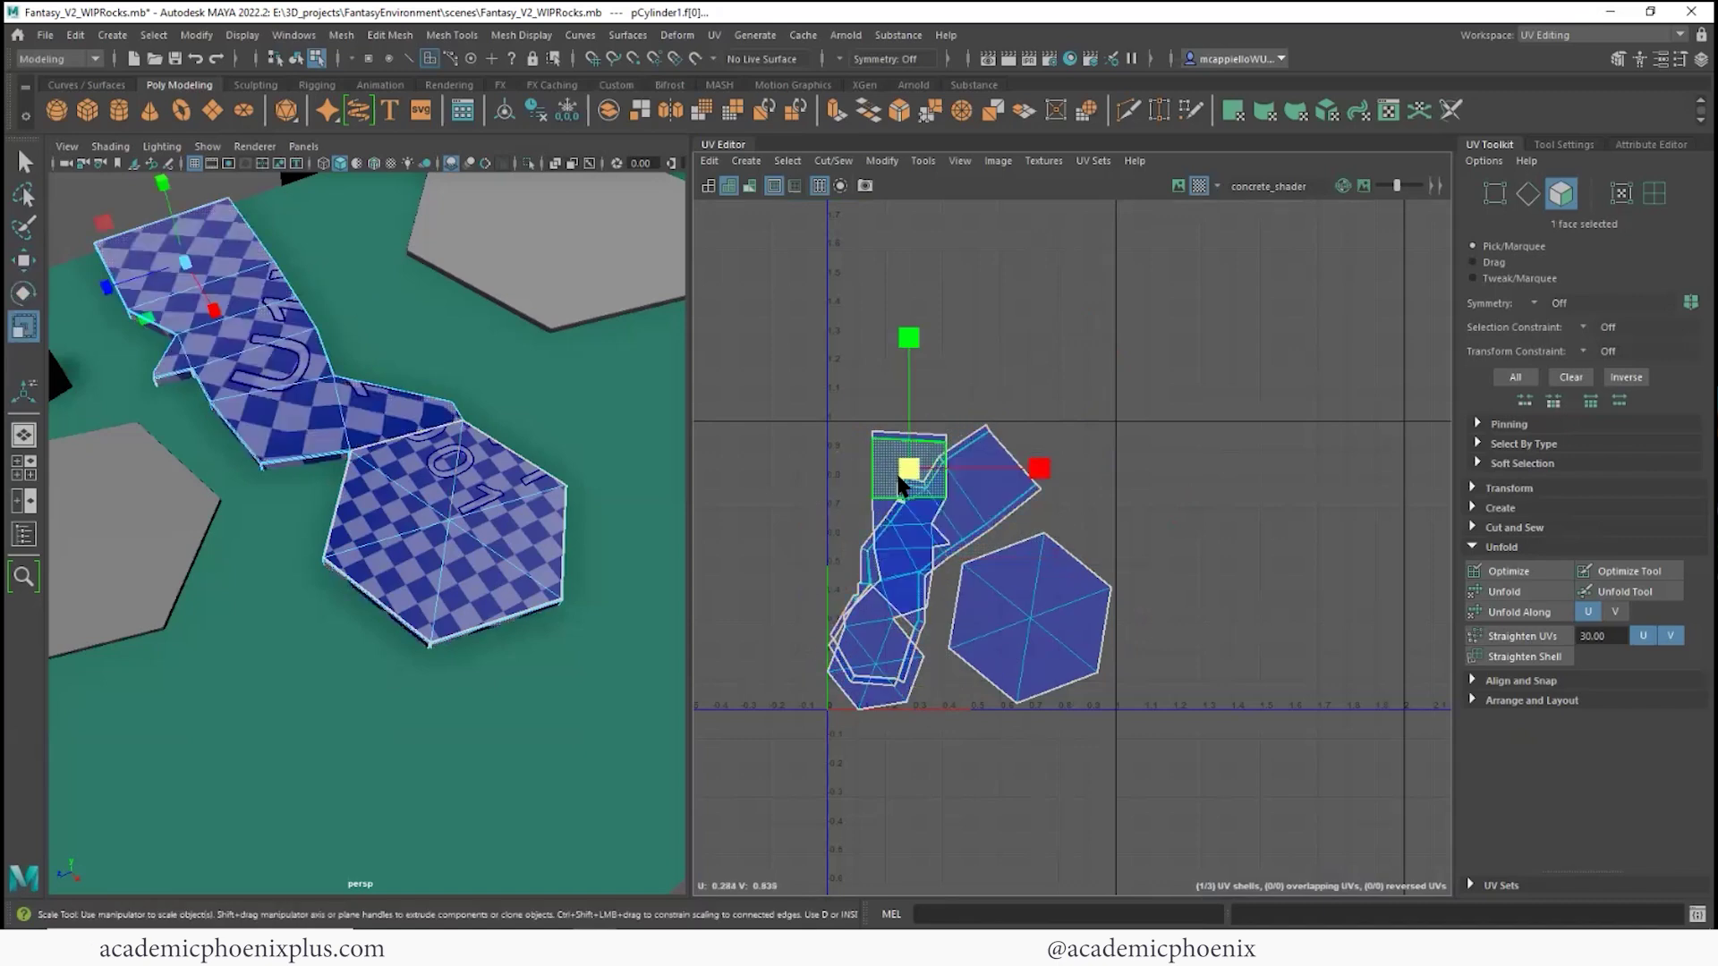
pyautogui.press('w')
pyautogui.keyDown('alt'); pyautogui.moveTo(429, 656); pyautogui.dragTo(479, 613); pyautogui.keyUp('alt')
pyautogui.click(502, 573)
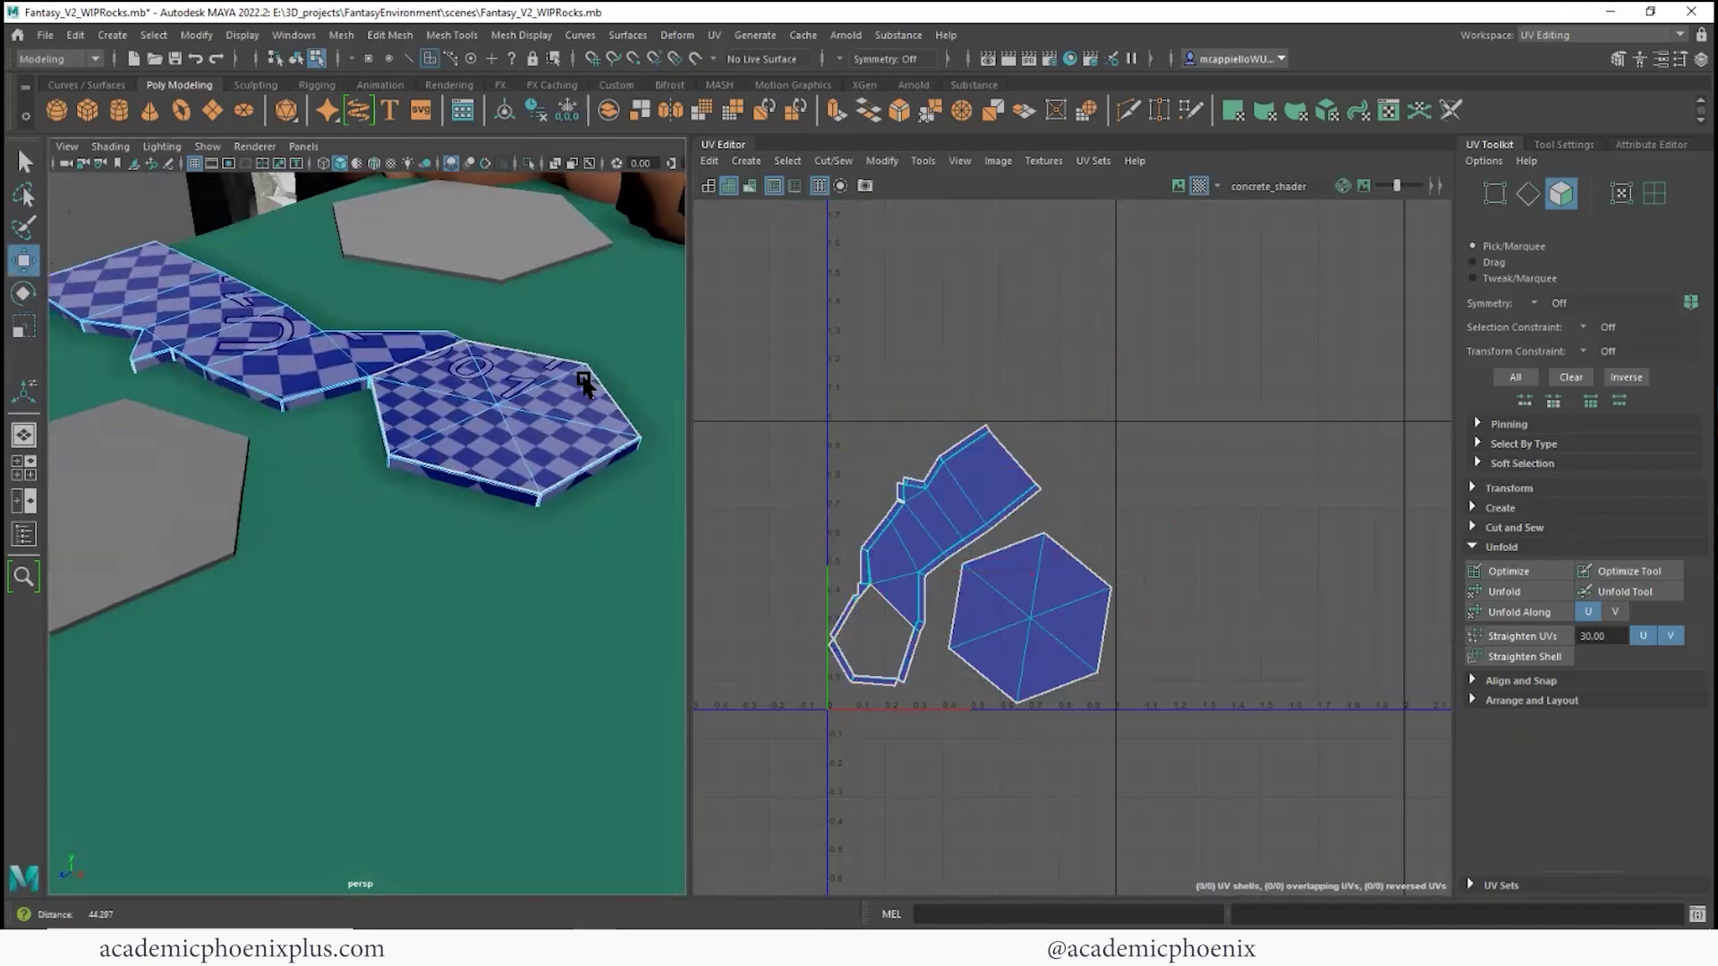
# - Inspect the slab's checker pattern and nudge the main shell slightly closer to the hexagon shell
pyautogui.keyDown('alt'); pyautogui.moveTo(583, 384); pyautogui.dragTo(548, 448, button='right'); pyautogui.keyUp('alt')
pyautogui.keyDown('alt'); pyautogui.moveTo(549, 449); pyautogui.dragTo(550, 291); pyautogui.keyUp('alt')
pyautogui.moveTo(465, 575)
pyautogui.keyDown('alt'); pyautogui.mouseDown()
pyautogui.moveTo(426, 625)
pyautogui.moveTo(475, 552)
pyautogui.moveTo(473, 567)
pyautogui.mouseUp(); pyautogui.keyUp('alt')
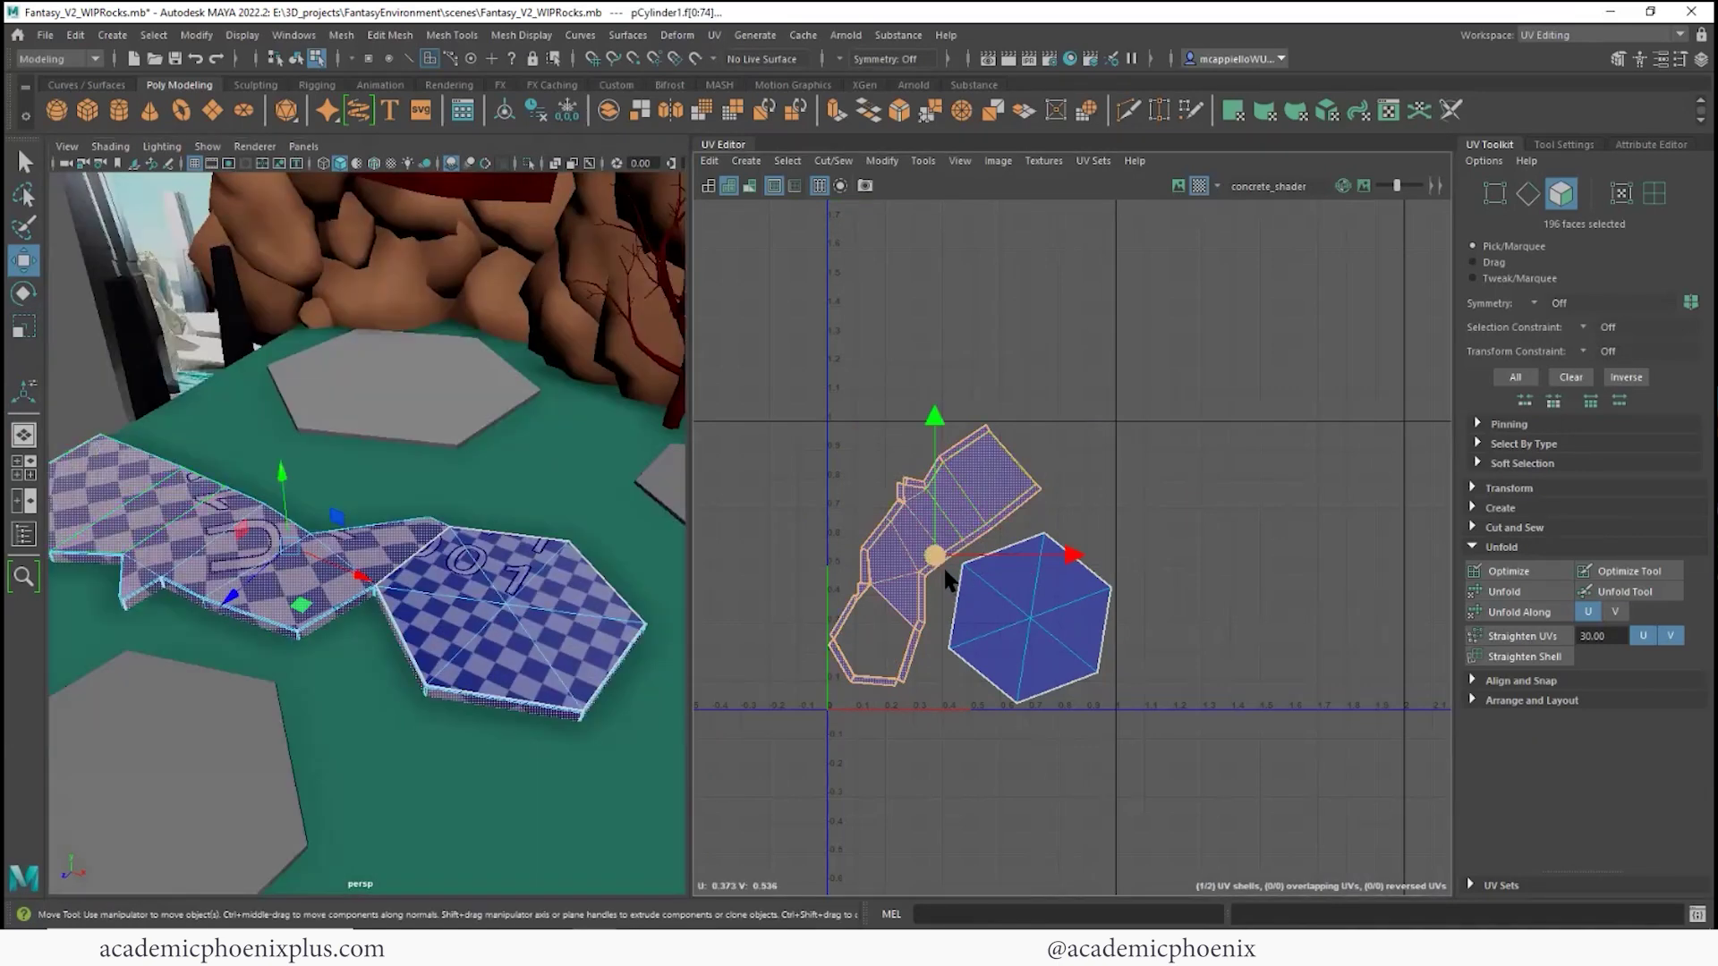
pyautogui.moveTo(944, 555); pyautogui.dragTo(949, 562)
pyautogui.press('r')
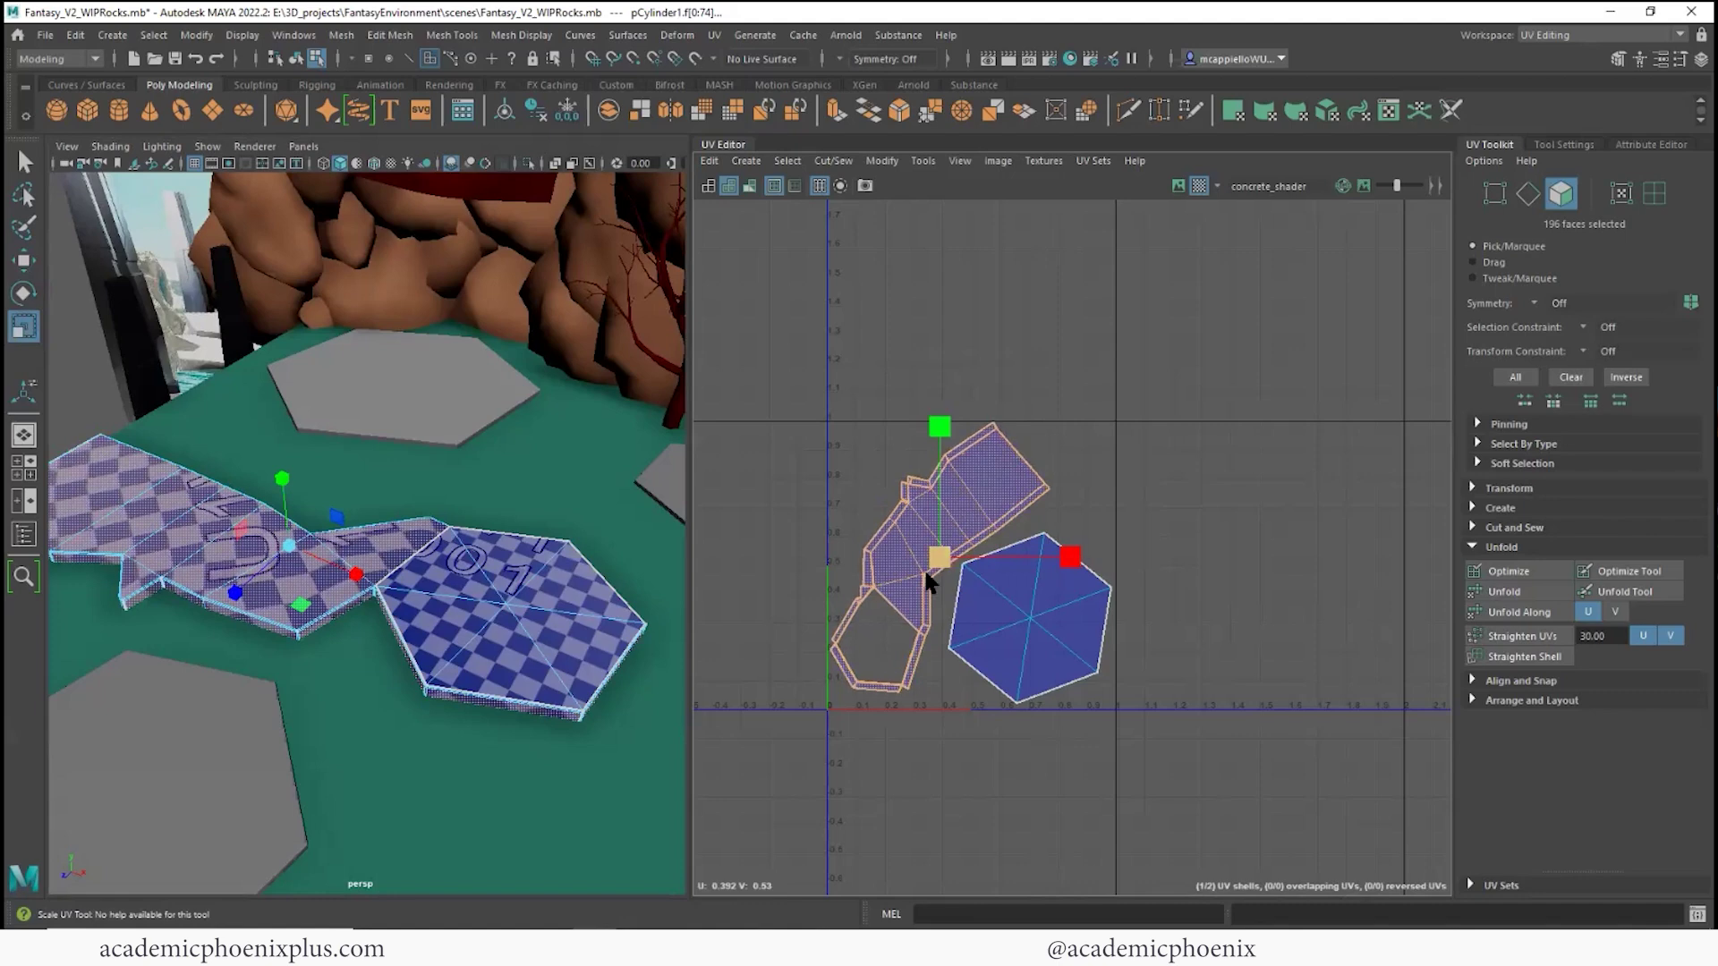
pyautogui.press('w')
pyautogui.click(1210, 565)
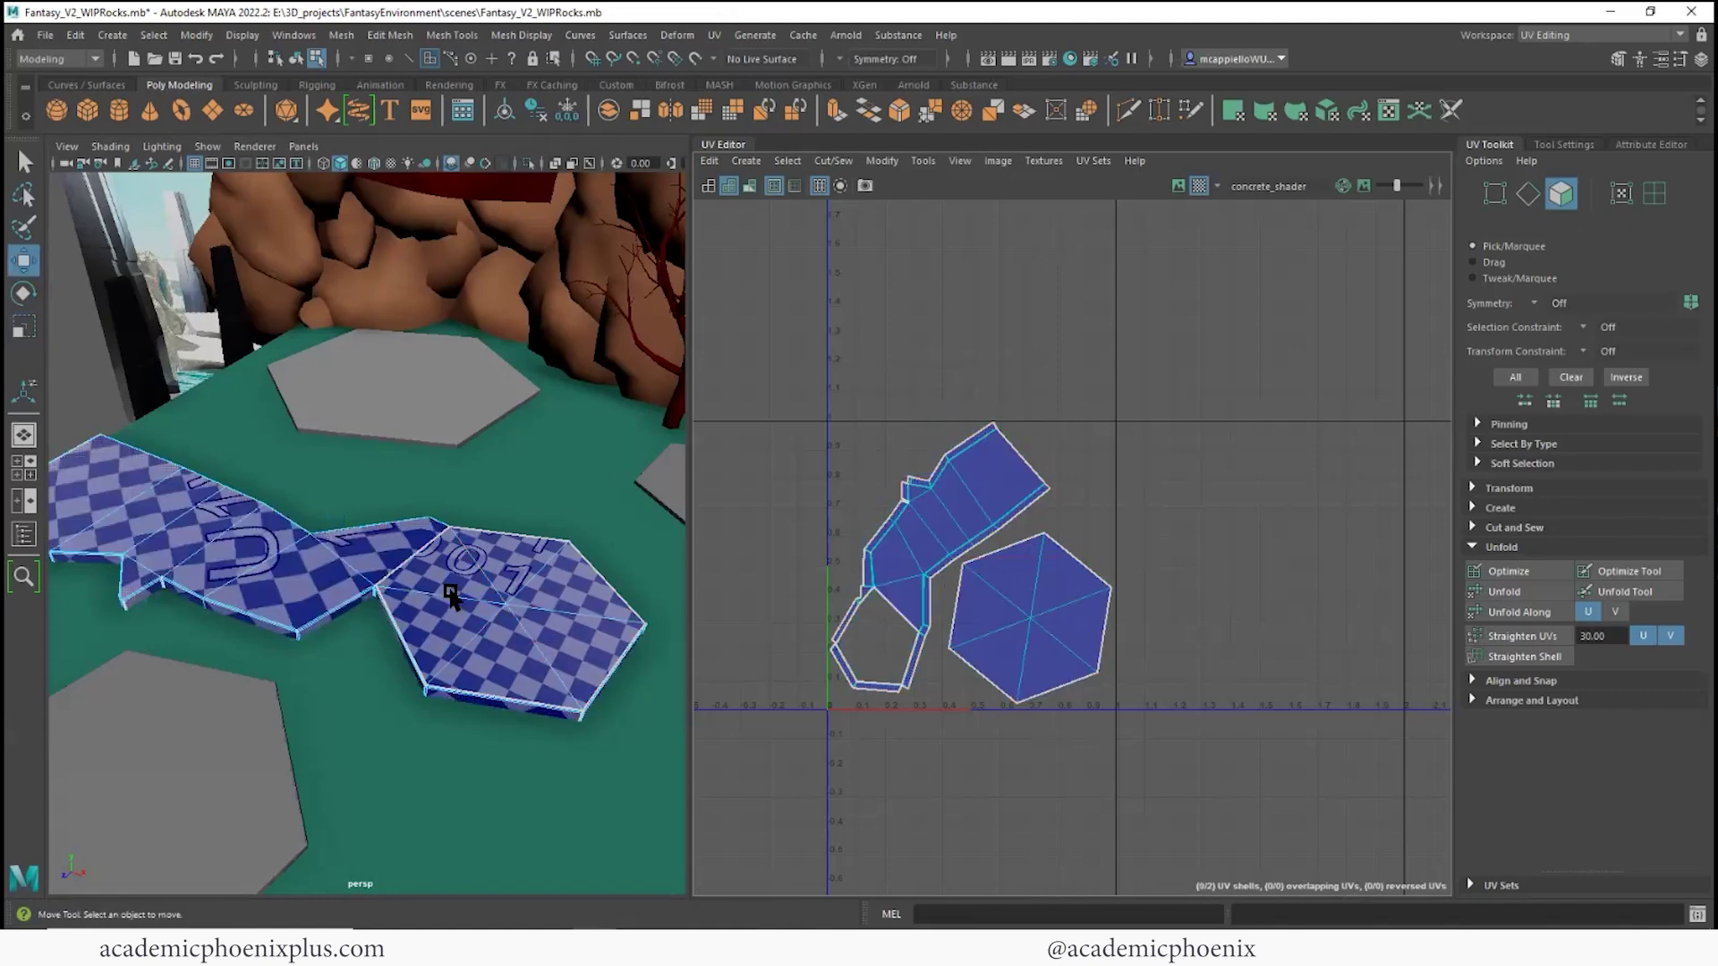
# - Return to object selection and examine the slab's checker scale against the ground plane's
pyautogui.moveTo(450, 457); pyautogui.dragTo(518, 420, button='right')
pyautogui.keyDown('shift'); pyautogui.click(492, 597); pyautogui.keyUp('shift')
pyautogui.keyDown('alt'); pyautogui.moveTo(586, 602); pyautogui.dragTo(405, 662, button='right'); pyautogui.keyUp('alt')
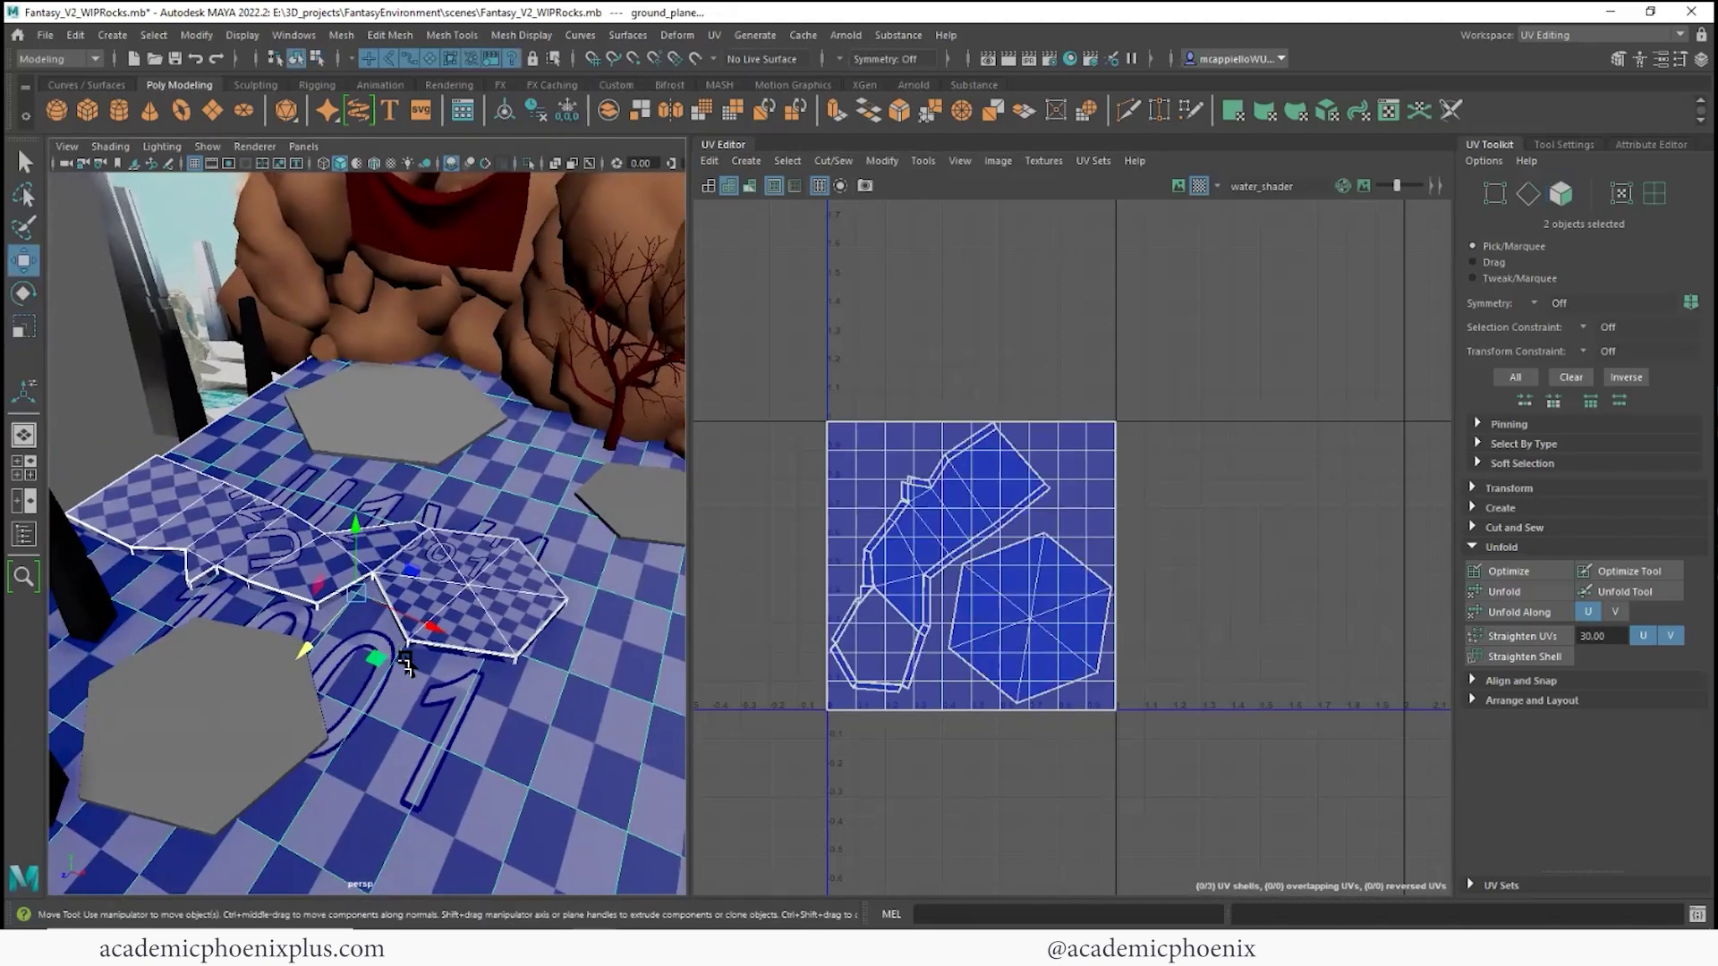
pyautogui.keyDown('alt'); pyautogui.moveTo(405, 662); pyautogui.dragTo(476, 640); pyautogui.keyUp('alt')
pyautogui.keyDown('alt'); pyautogui.moveTo(476, 641); pyautogui.dragTo(556, 614, button='right'); pyautogui.keyUp('alt')
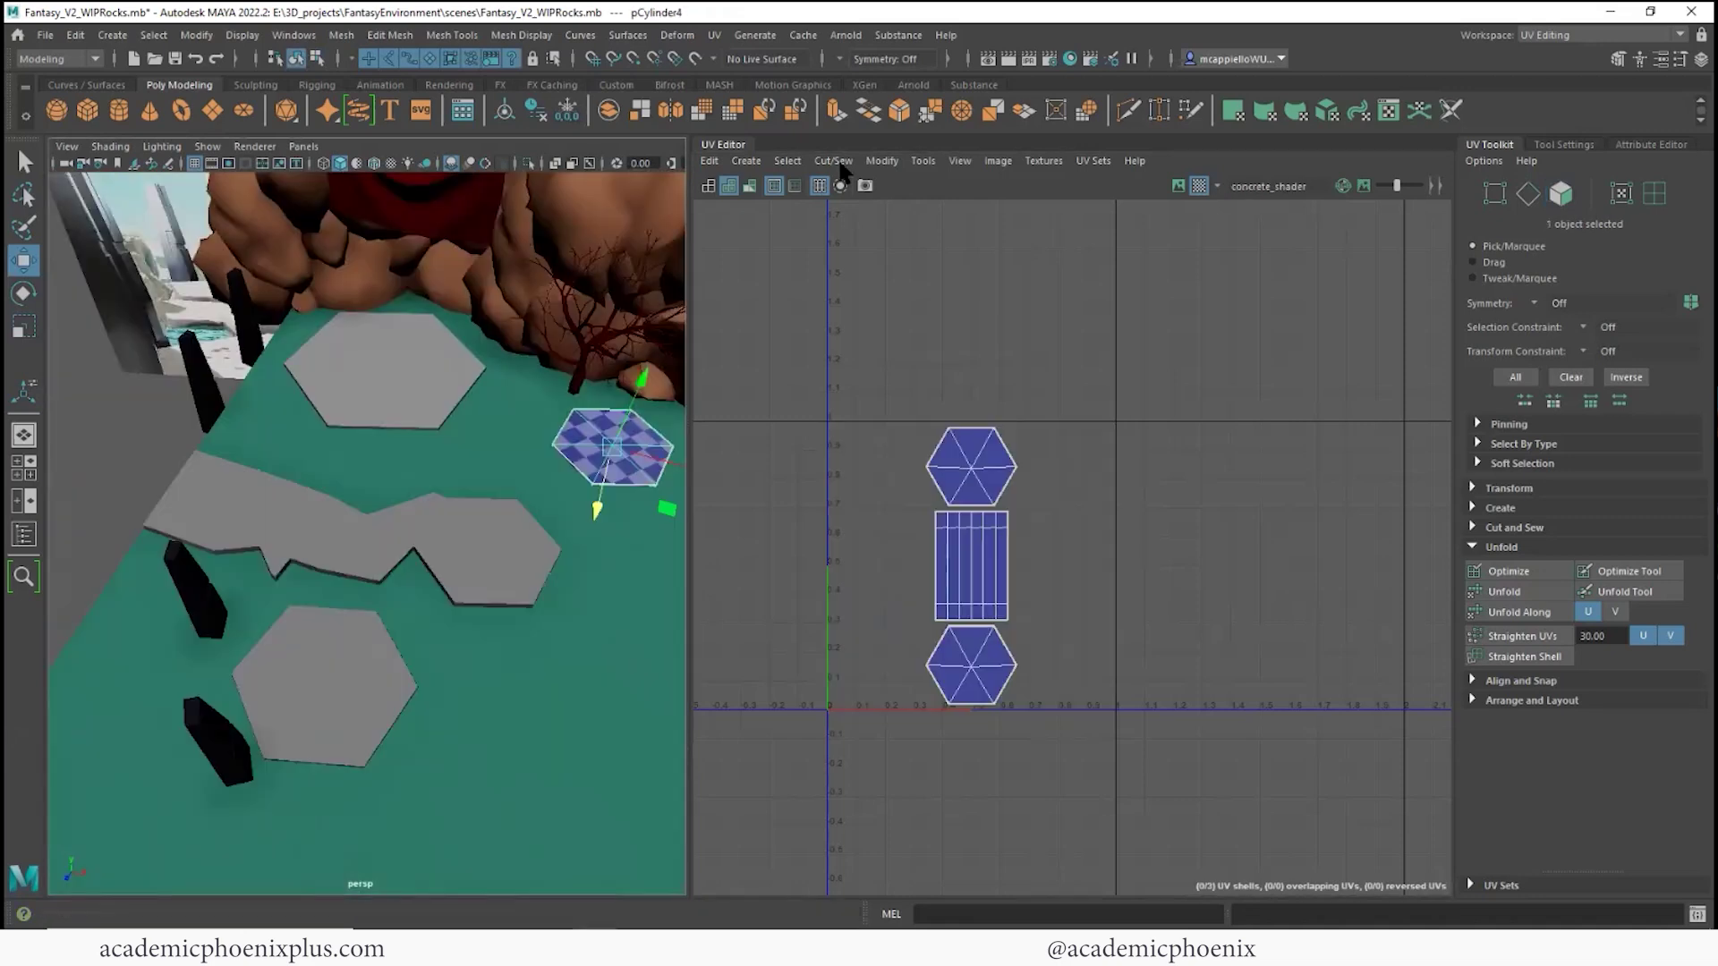
# - Apply automatic UV mapping to the hexagonal stone near the tree and get close to its side edges
pyautogui.click(718, 36)
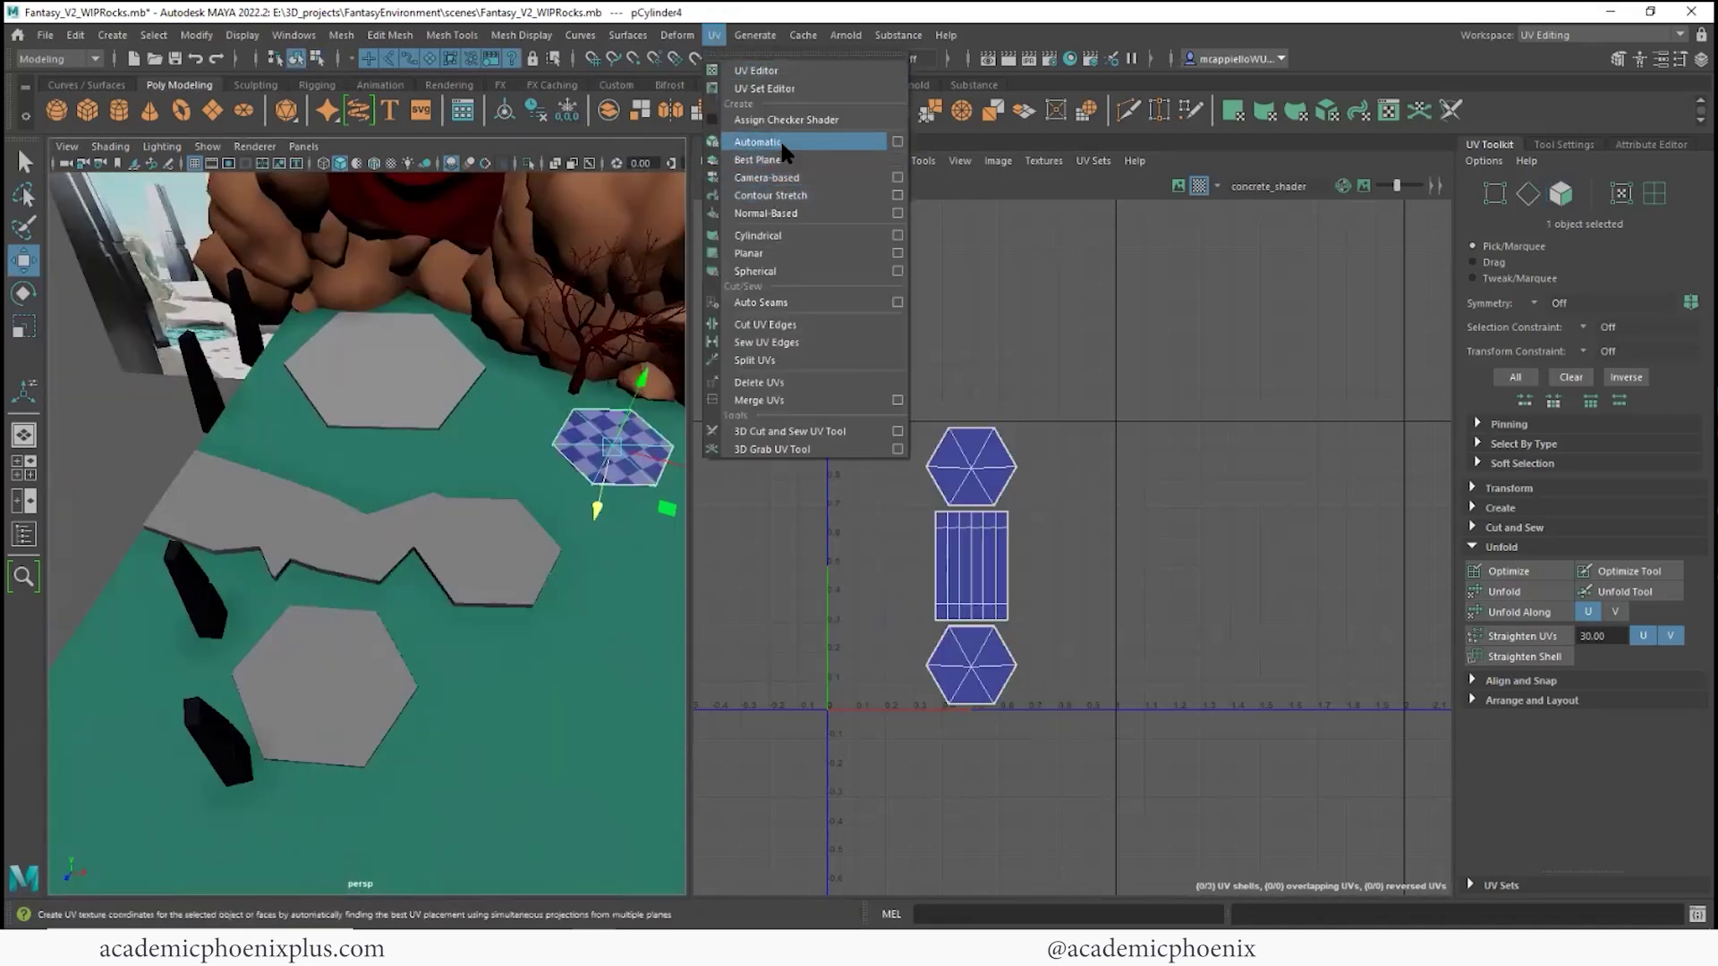
pyautogui.click(781, 140)
pyautogui.keyDown('alt'); pyautogui.moveTo(549, 314); pyautogui.dragTo(714, 353, button='right'); pyautogui.keyUp('alt')
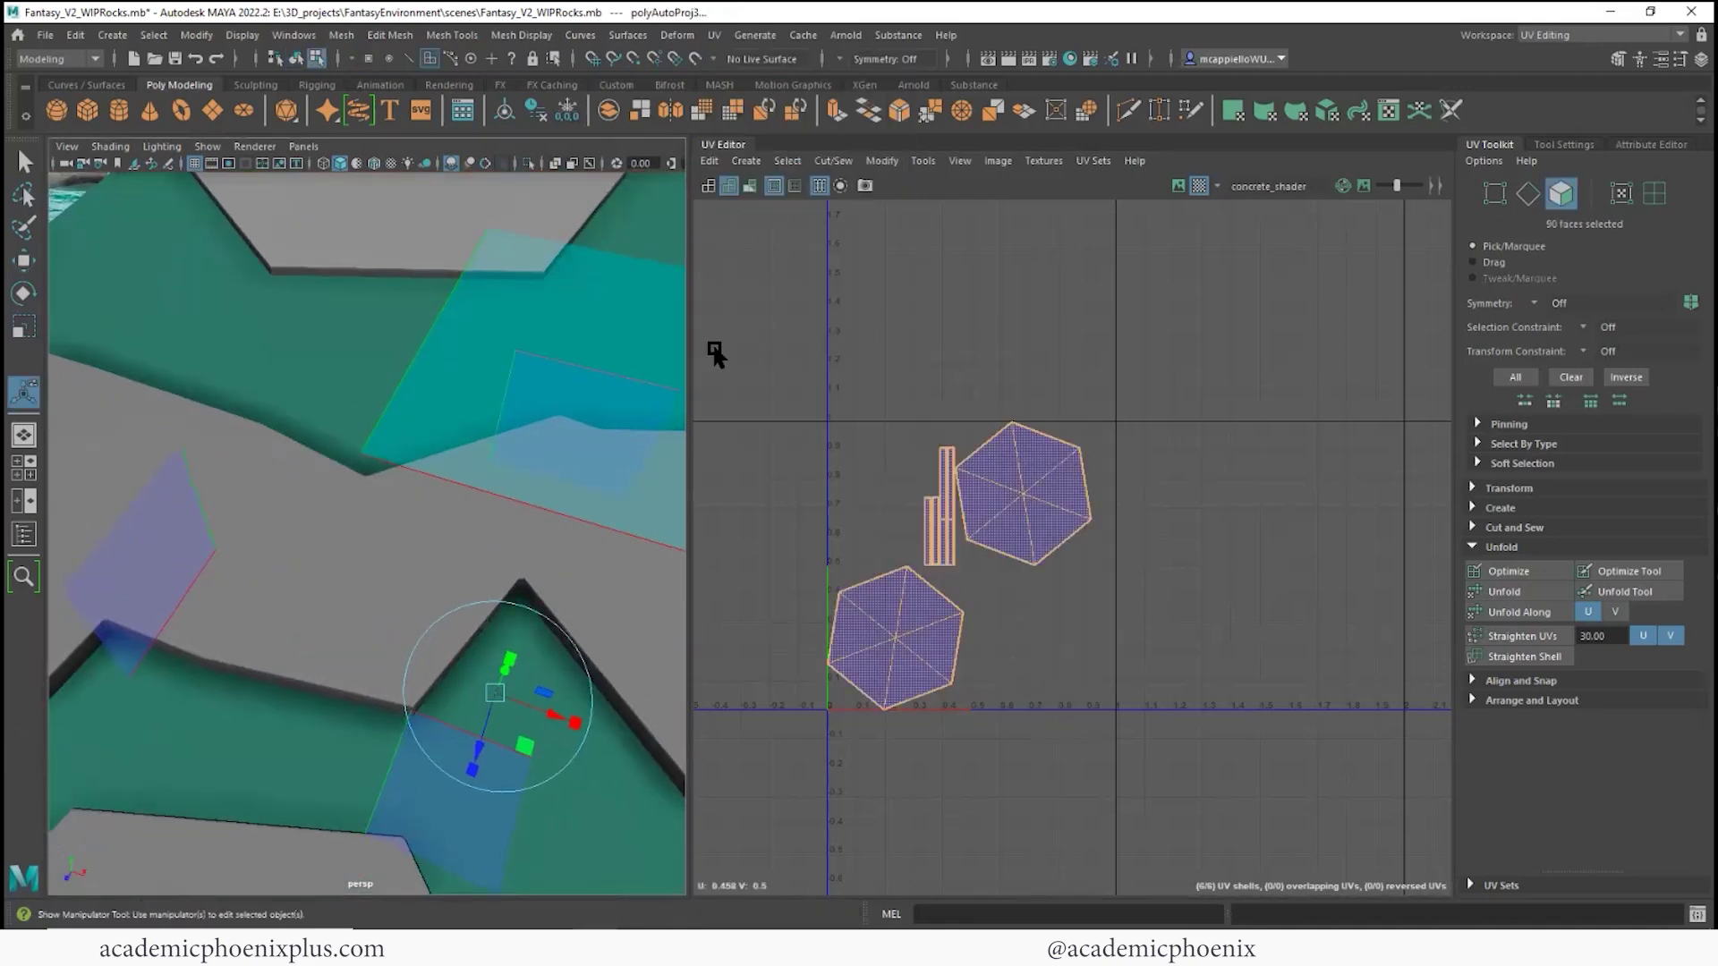
pyautogui.keyDown('alt'); pyautogui.moveTo(673, 365); pyautogui.dragTo(560, 403, button='middle'); pyautogui.keyUp('alt')
pyautogui.keyDown('alt'); pyautogui.moveTo(560, 403); pyautogui.dragTo(662, 367, button='right'); pyautogui.keyUp('alt')
pyautogui.keyDown('alt'); pyautogui.moveTo(640, 367); pyautogui.dragTo(117, 674, button='middle'); pyautogui.keyUp('alt')
pyautogui.keyDown('alt'); pyautogui.moveTo(117, 674); pyautogui.dragTo(55, 761, button='middle'); pyautogui.keyUp('alt')
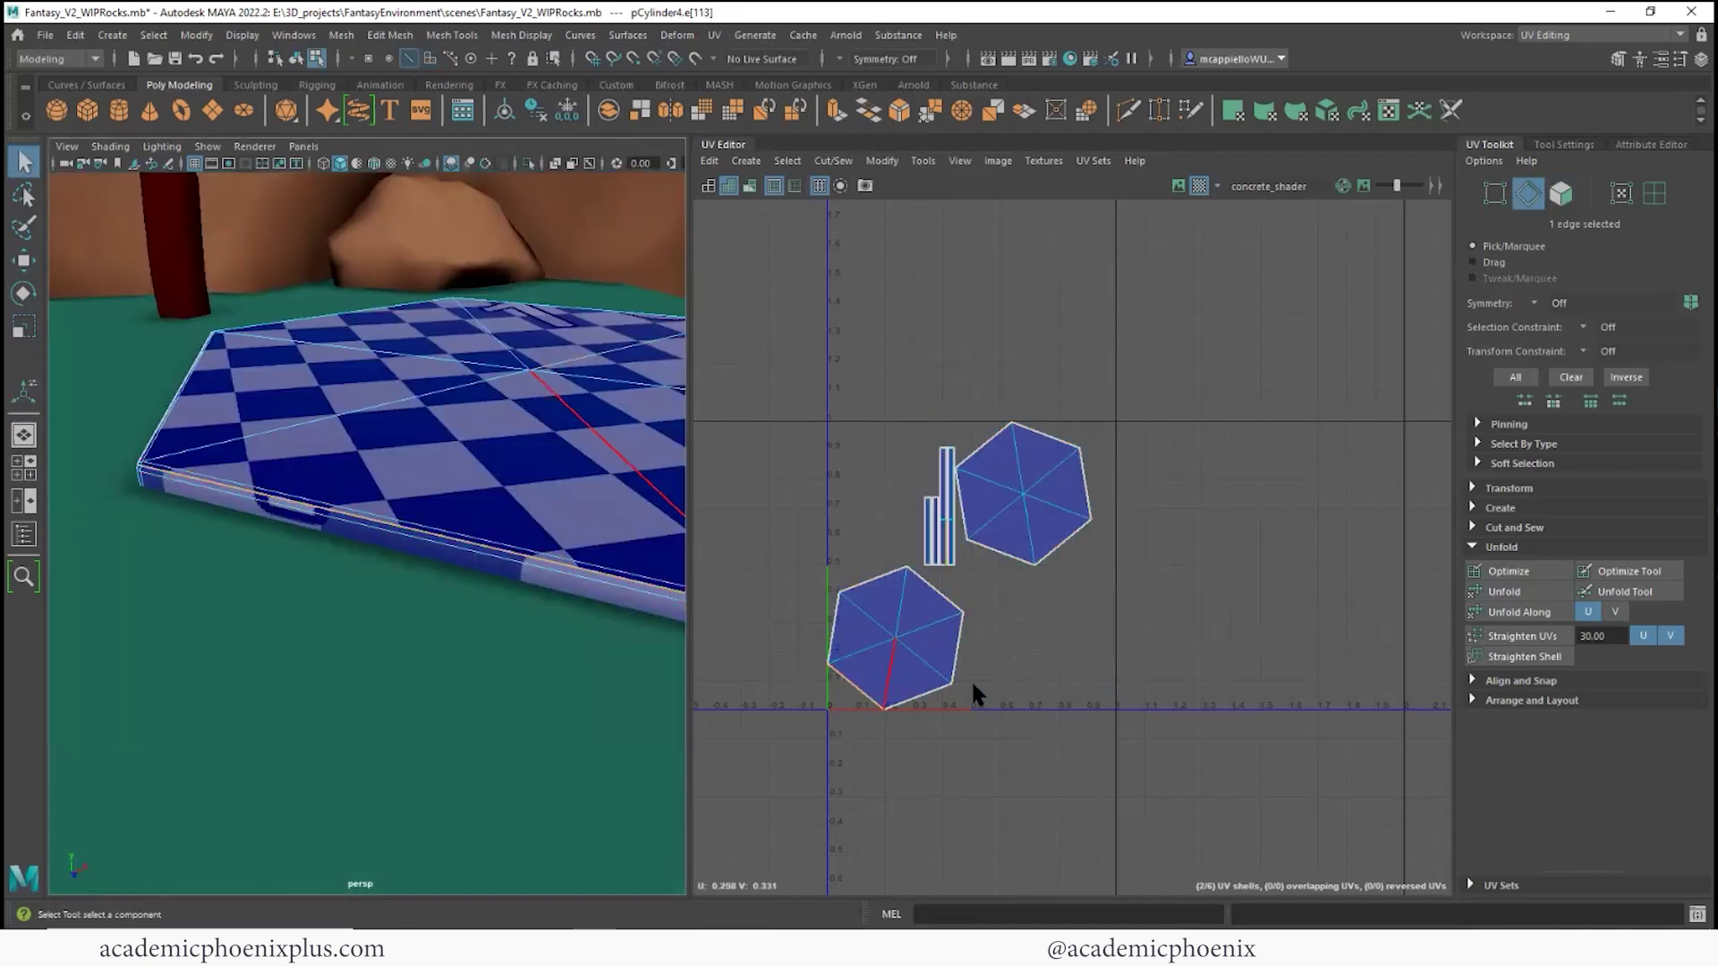
# - Move and sew the first side strip onto the matching edge of the hexagonal stone's top shell
pyautogui.scroll(8, 966, 537)
pyautogui.keyDown('alt'); pyautogui.moveTo(872, 516); pyautogui.dragTo(1126, 453, button='middle'); pyautogui.keyUp('alt')
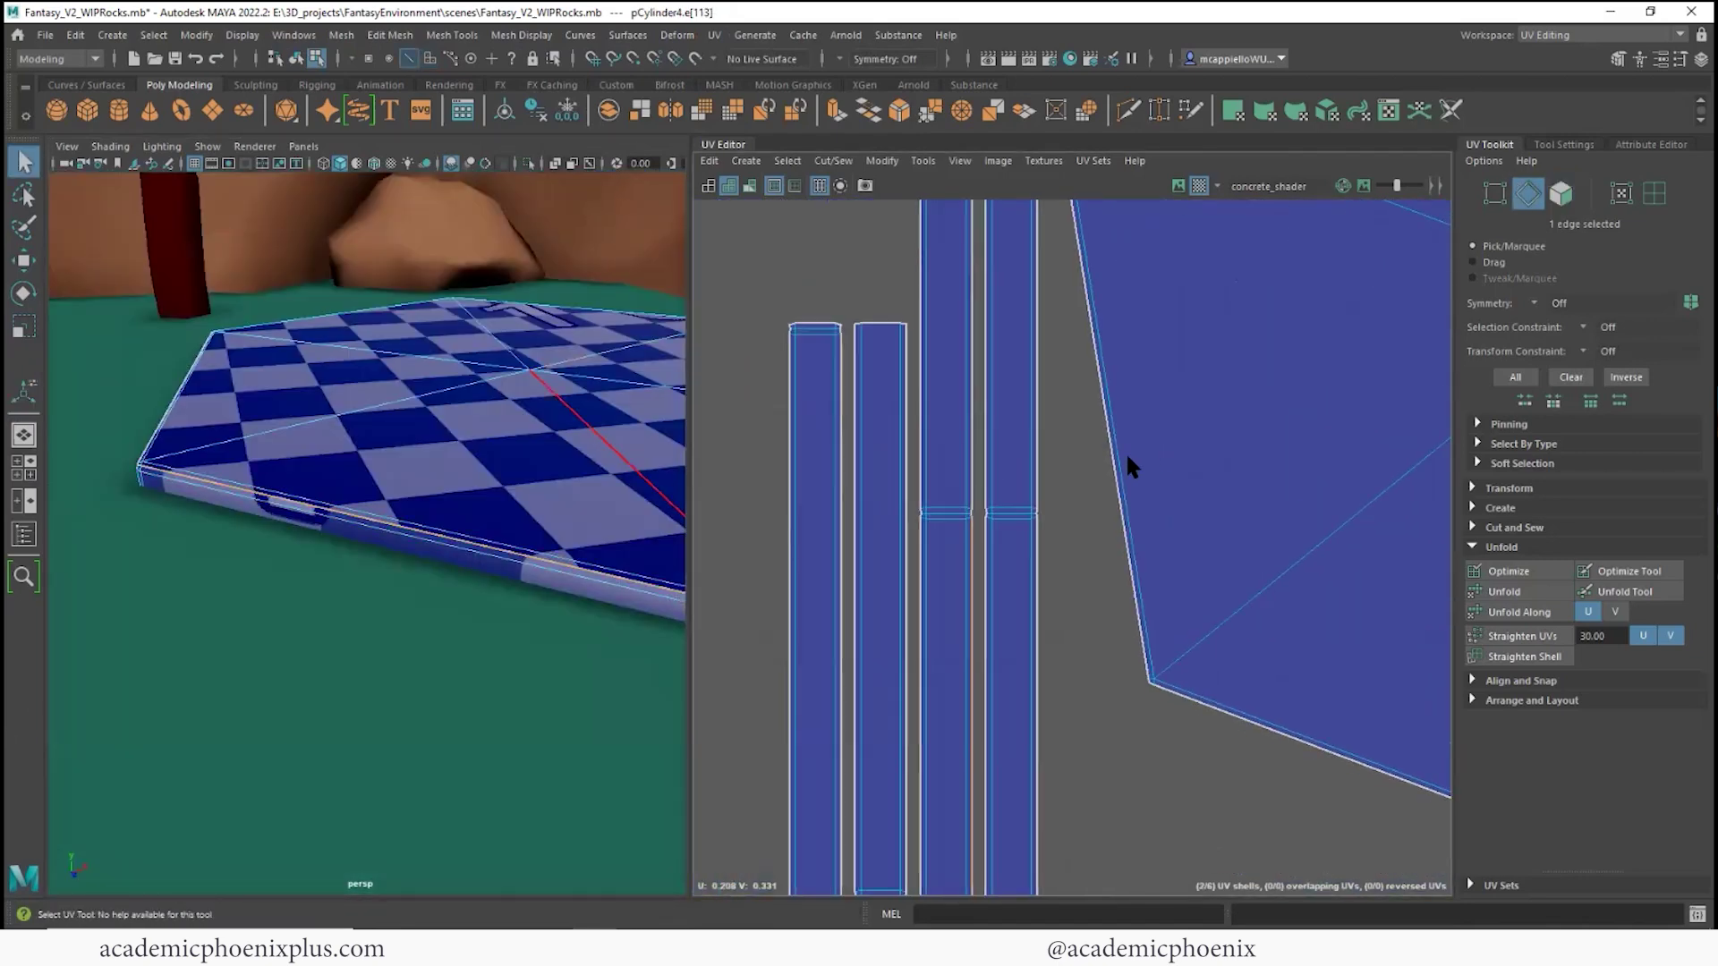
pyautogui.scroll(3, 1127, 458)
pyautogui.keyDown('shift'); pyautogui.moveTo(934, 541); pyautogui.dragTo(867, 572, button='right'); pyautogui.keyUp('shift')
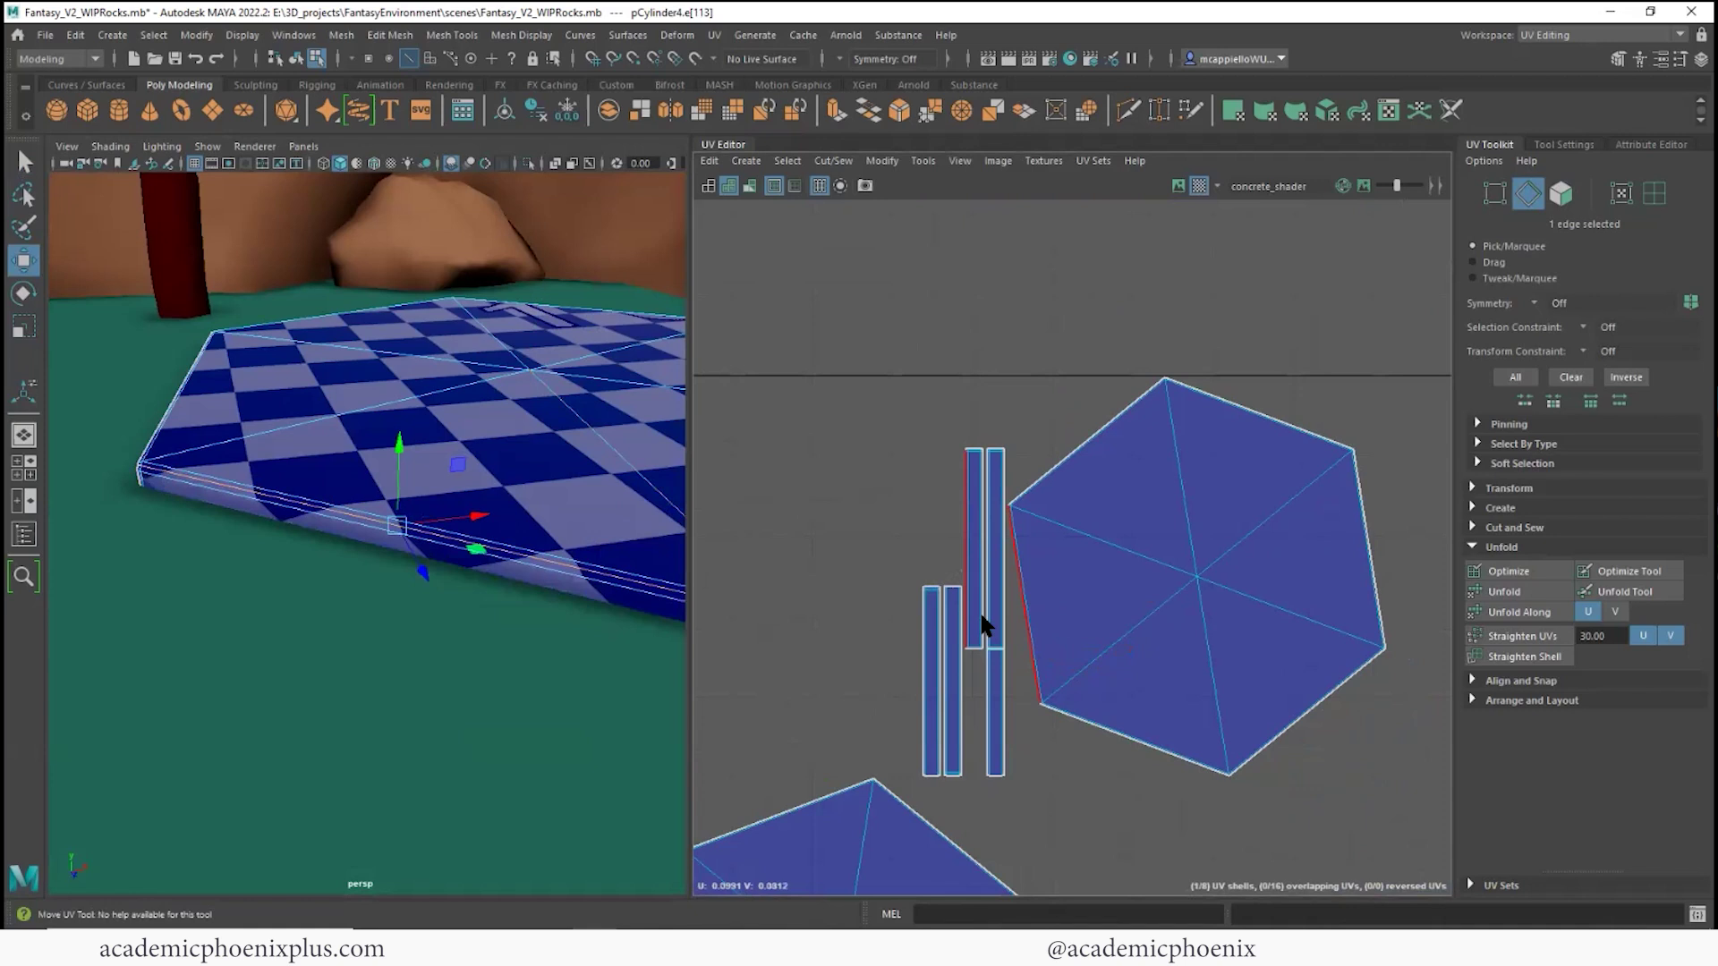
pyautogui.keyDown('alt'); pyautogui.moveTo(1118, 627); pyautogui.dragTo(785, 556, button='right'); pyautogui.keyUp('alt')
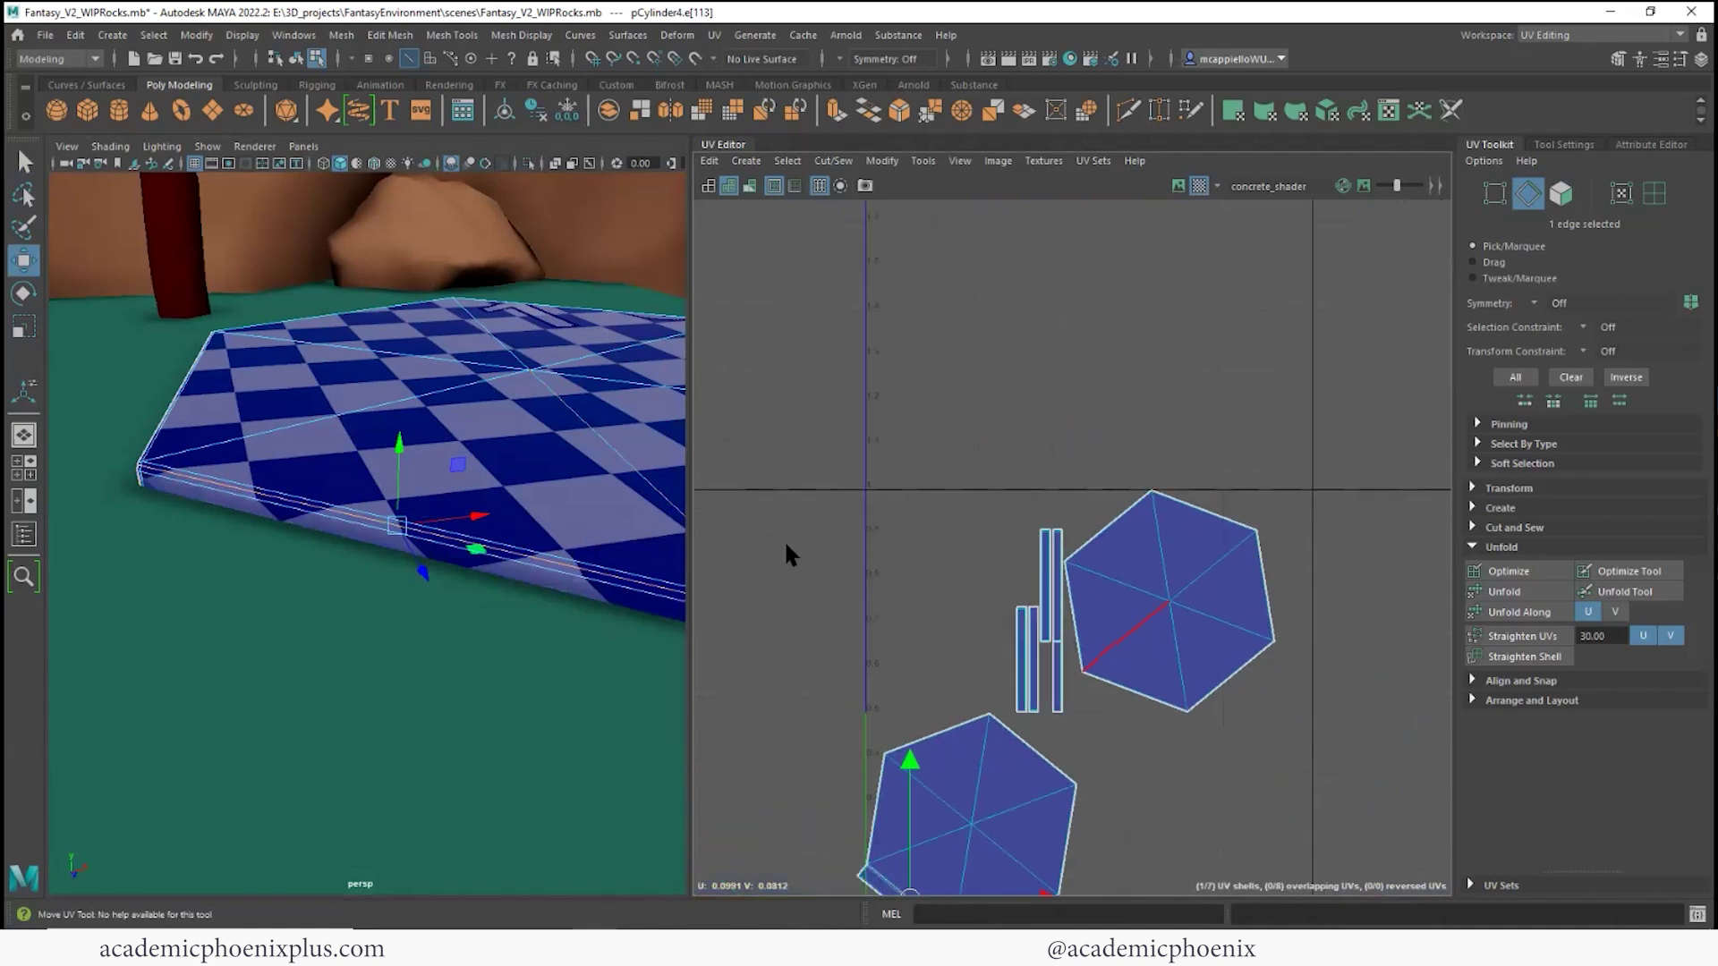
# - Move and sew the side strips onto the next three outer edges of the stone's top hexagon shell
pyautogui.keyDown('alt'); pyautogui.moveTo(978, 599); pyautogui.dragTo(913, 388, button='middle'); pyautogui.keyUp('alt')
pyautogui.keyDown('alt'); pyautogui.moveTo(913, 387); pyautogui.dragTo(1163, 509, button='right'); pyautogui.keyUp('alt')
pyautogui.keyDown('alt'); pyautogui.moveTo(1163, 510); pyautogui.dragTo(1092, 201, button='middle'); pyautogui.keyUp('alt')
pyautogui.click(880, 614)
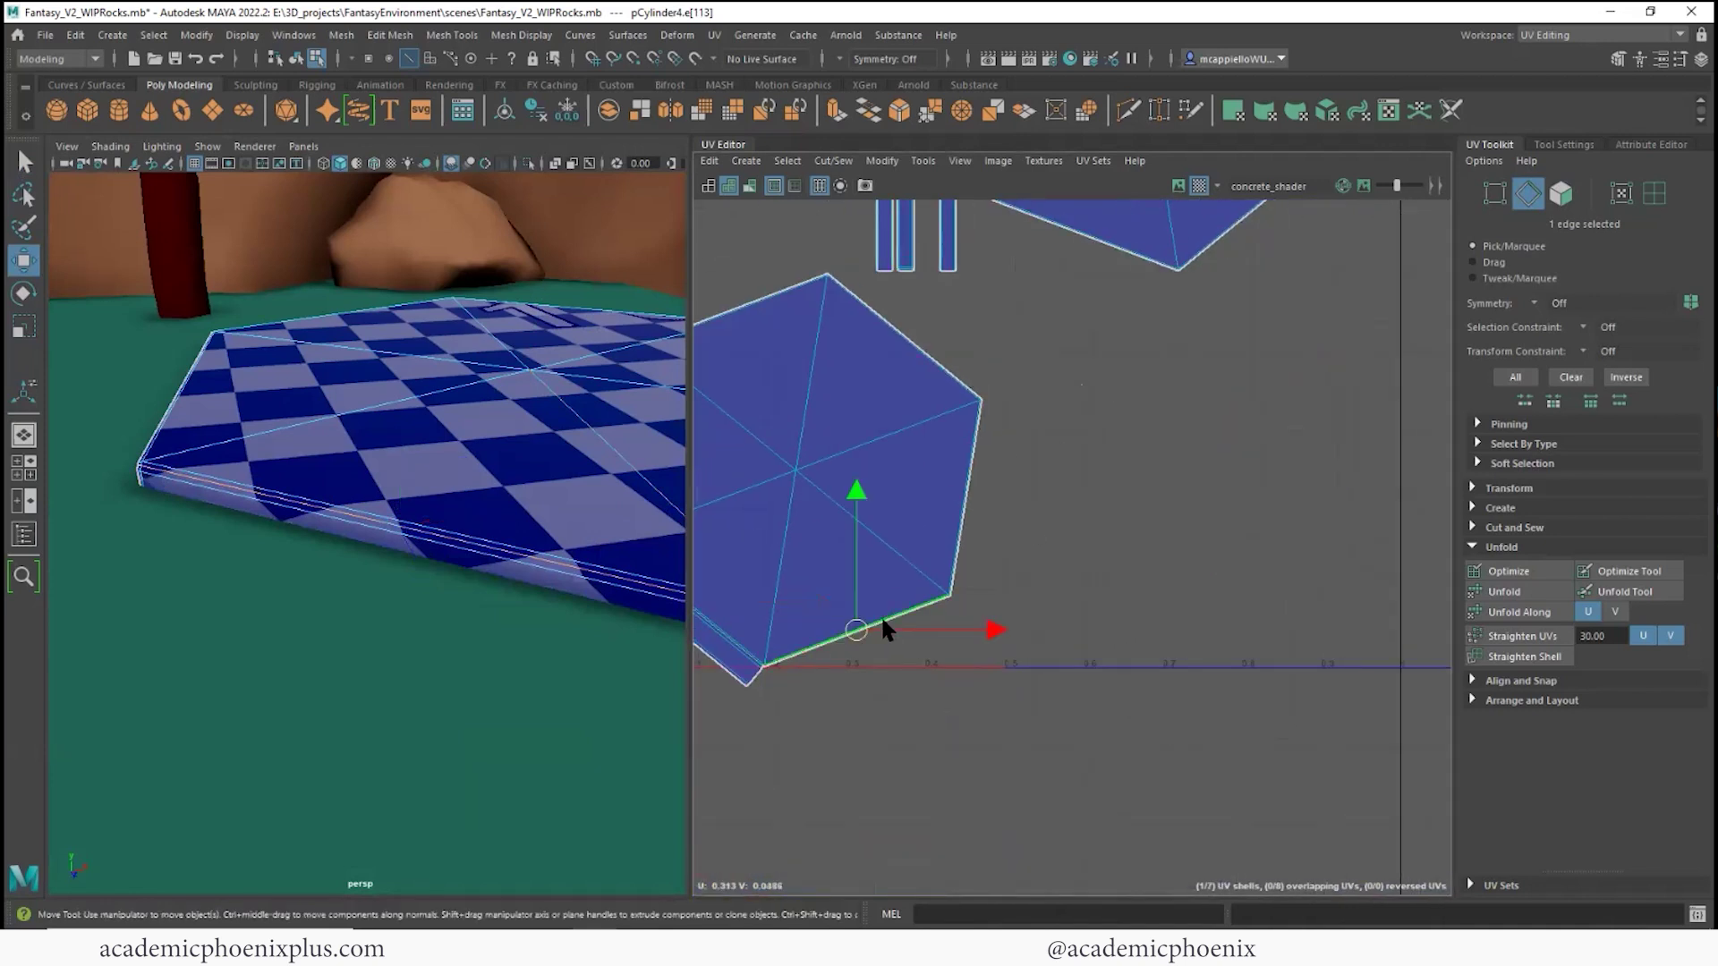
pyautogui.press('g')
pyautogui.click(964, 548)
pyautogui.press('g')
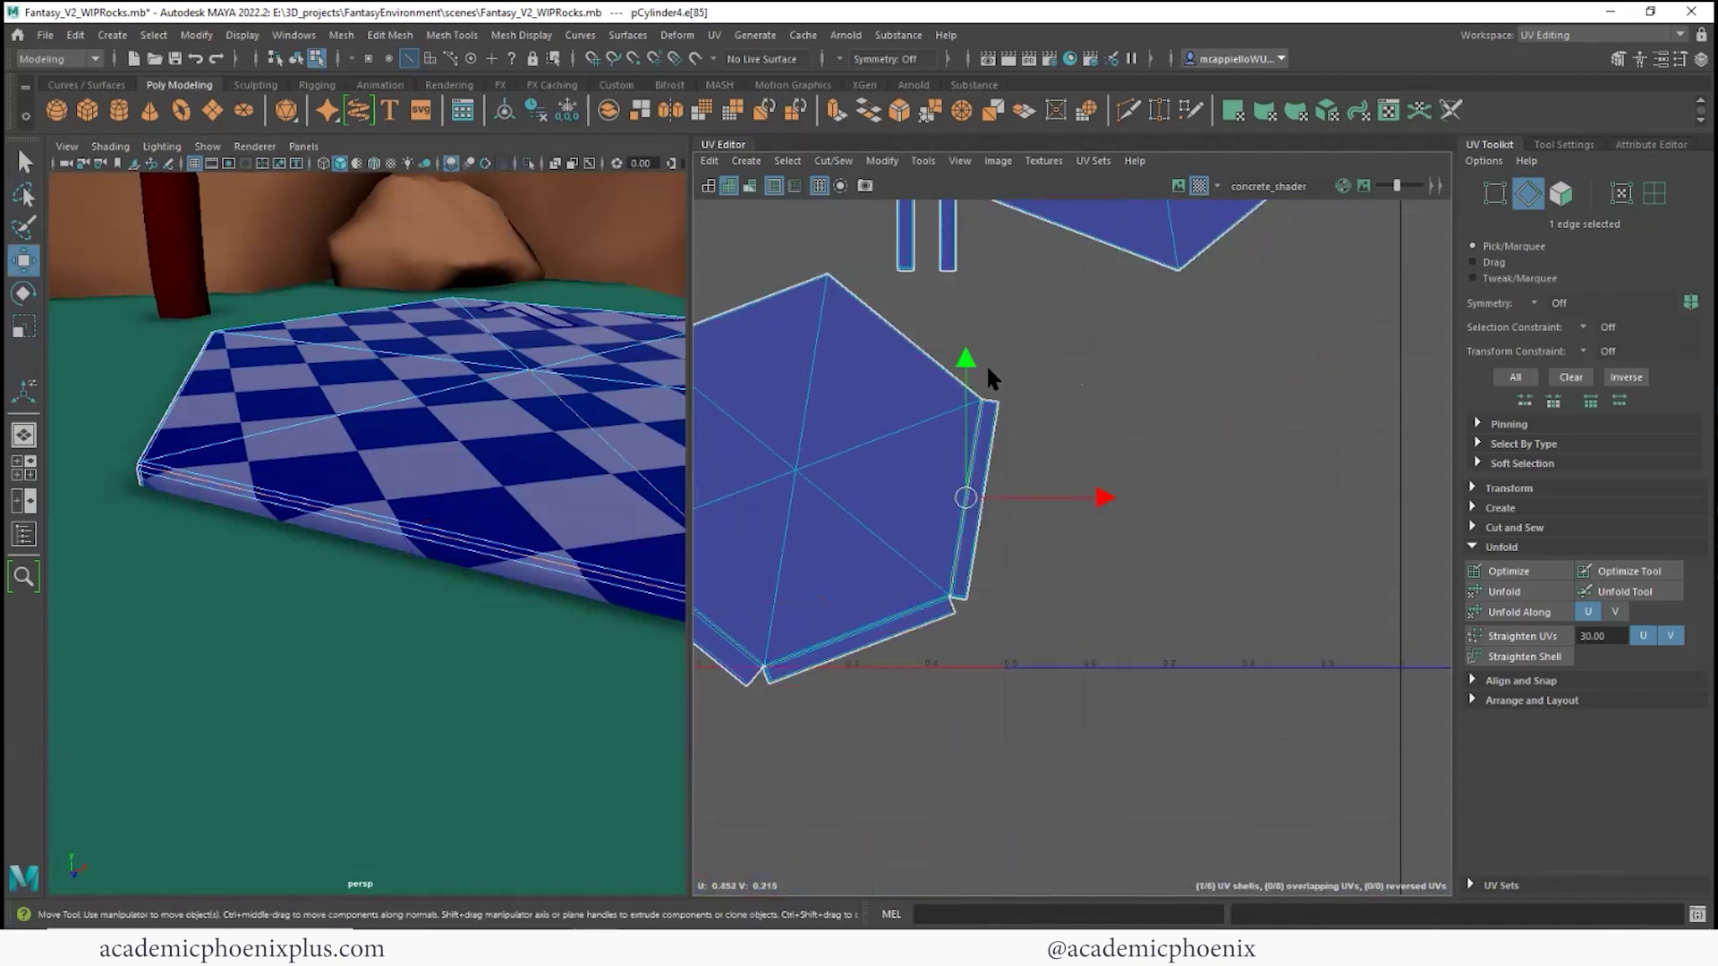
pyautogui.click(937, 359)
pyautogui.press('g')
# - Sew the last two side strips onto the remaining outer edges of the top hexagon shell
pyautogui.keyDown('alt'); pyautogui.moveTo(917, 330); pyautogui.dragTo(1131, 424, button='middle'); pyautogui.keyUp('alt')
pyautogui.click(976, 416)
pyautogui.press('g')
pyautogui.click(821, 378)
pyautogui.press('g')
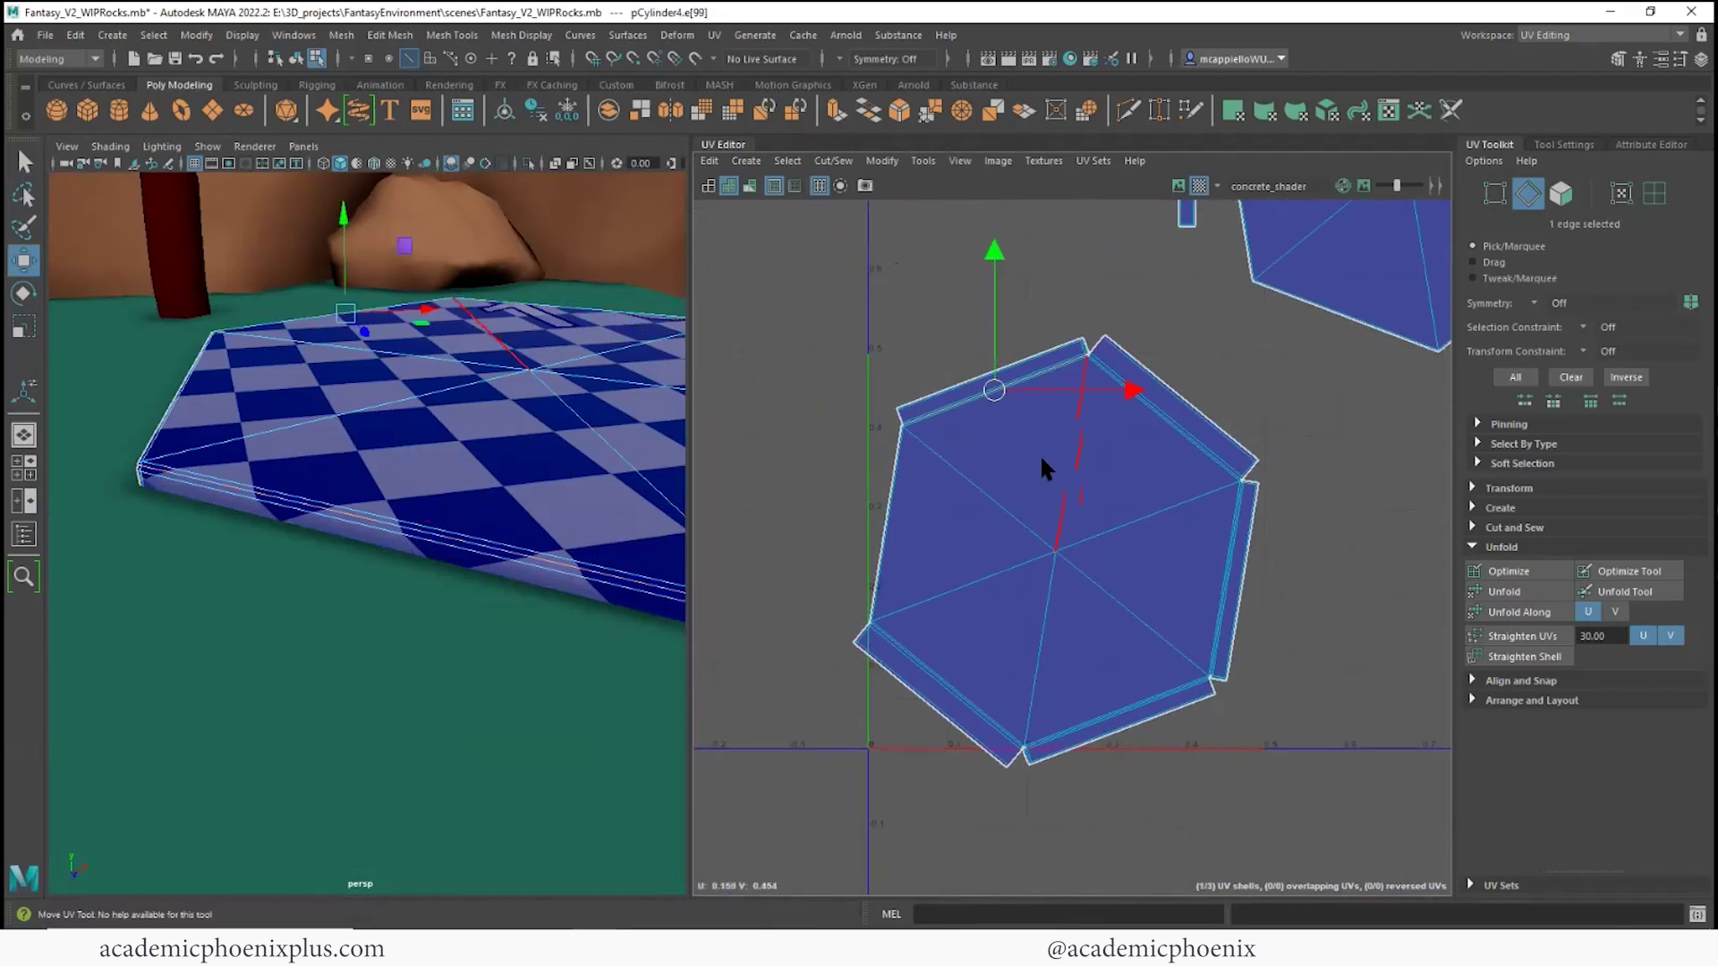
pyautogui.click(889, 503)
pyautogui.press('g')
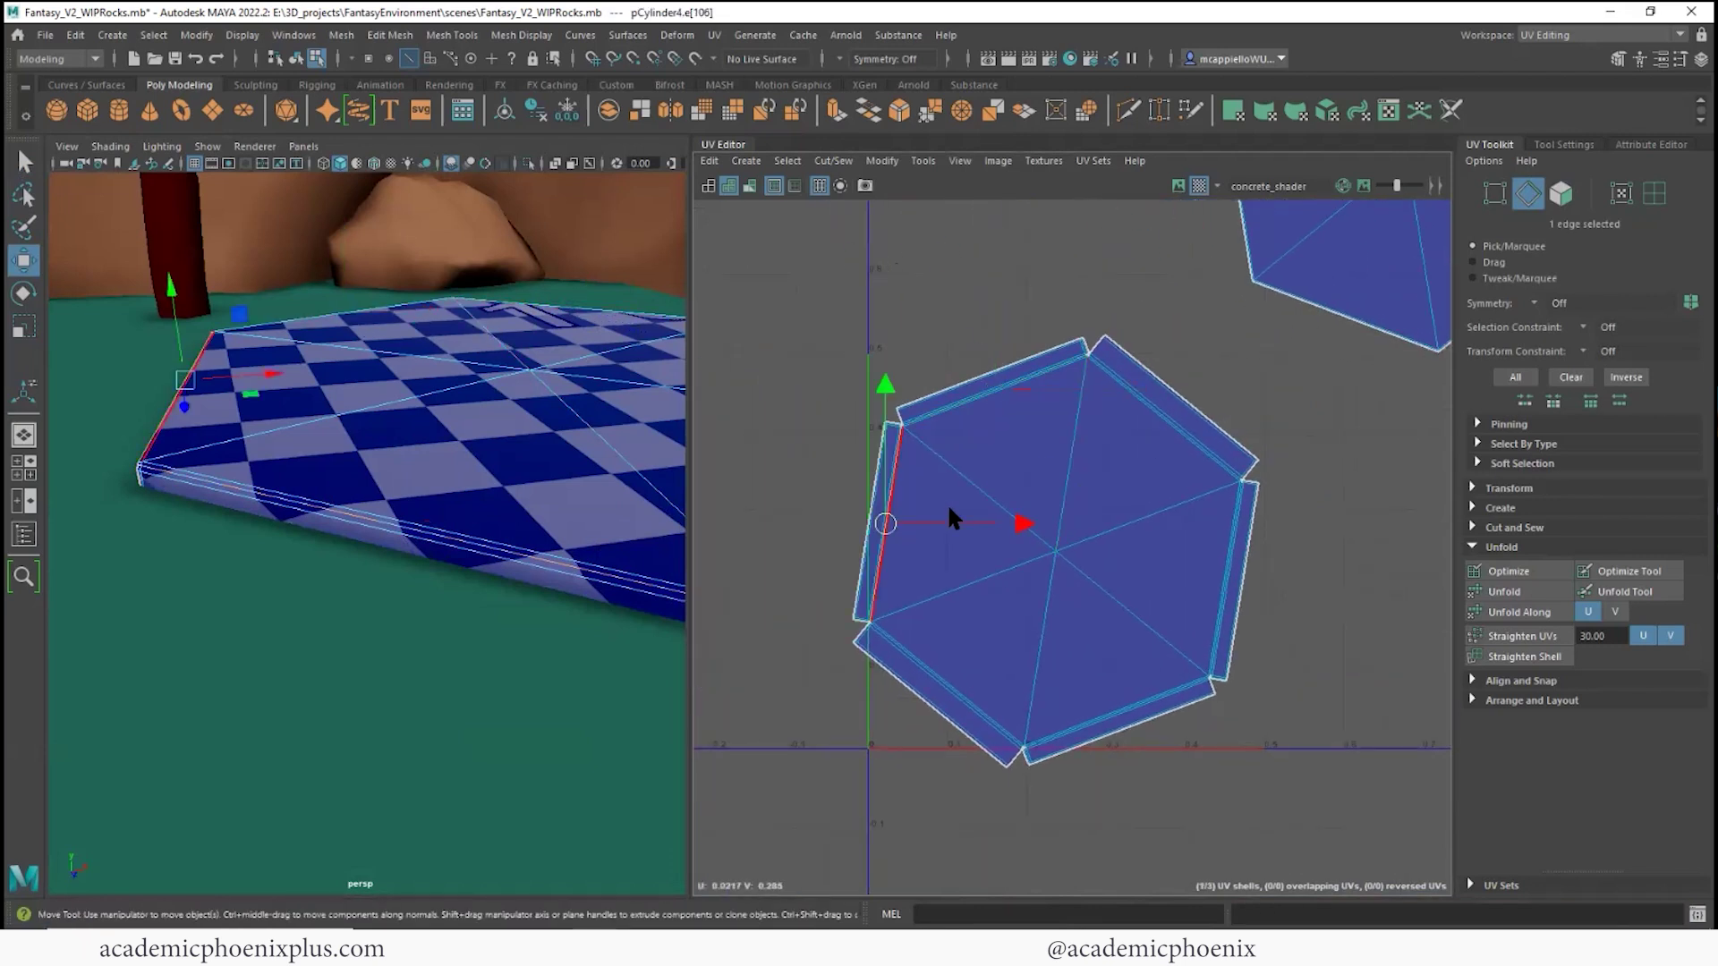
# - Select the hexagon shell without side strips, check that it is the stone's underside, and delete its faces
pyautogui.keyDown('alt'); pyautogui.moveTo(1253, 415); pyautogui.dragTo(1000, 401, button='right'); pyautogui.keyUp('alt')
pyautogui.keyDown('alt'); pyautogui.moveTo(999, 402); pyautogui.dragTo(832, 551, button='middle'); pyautogui.keyUp('alt')
pyautogui.rightClick(1170, 394)
pyautogui.moveTo(1170, 395); pyautogui.dragTo(1173, 444, button='right')
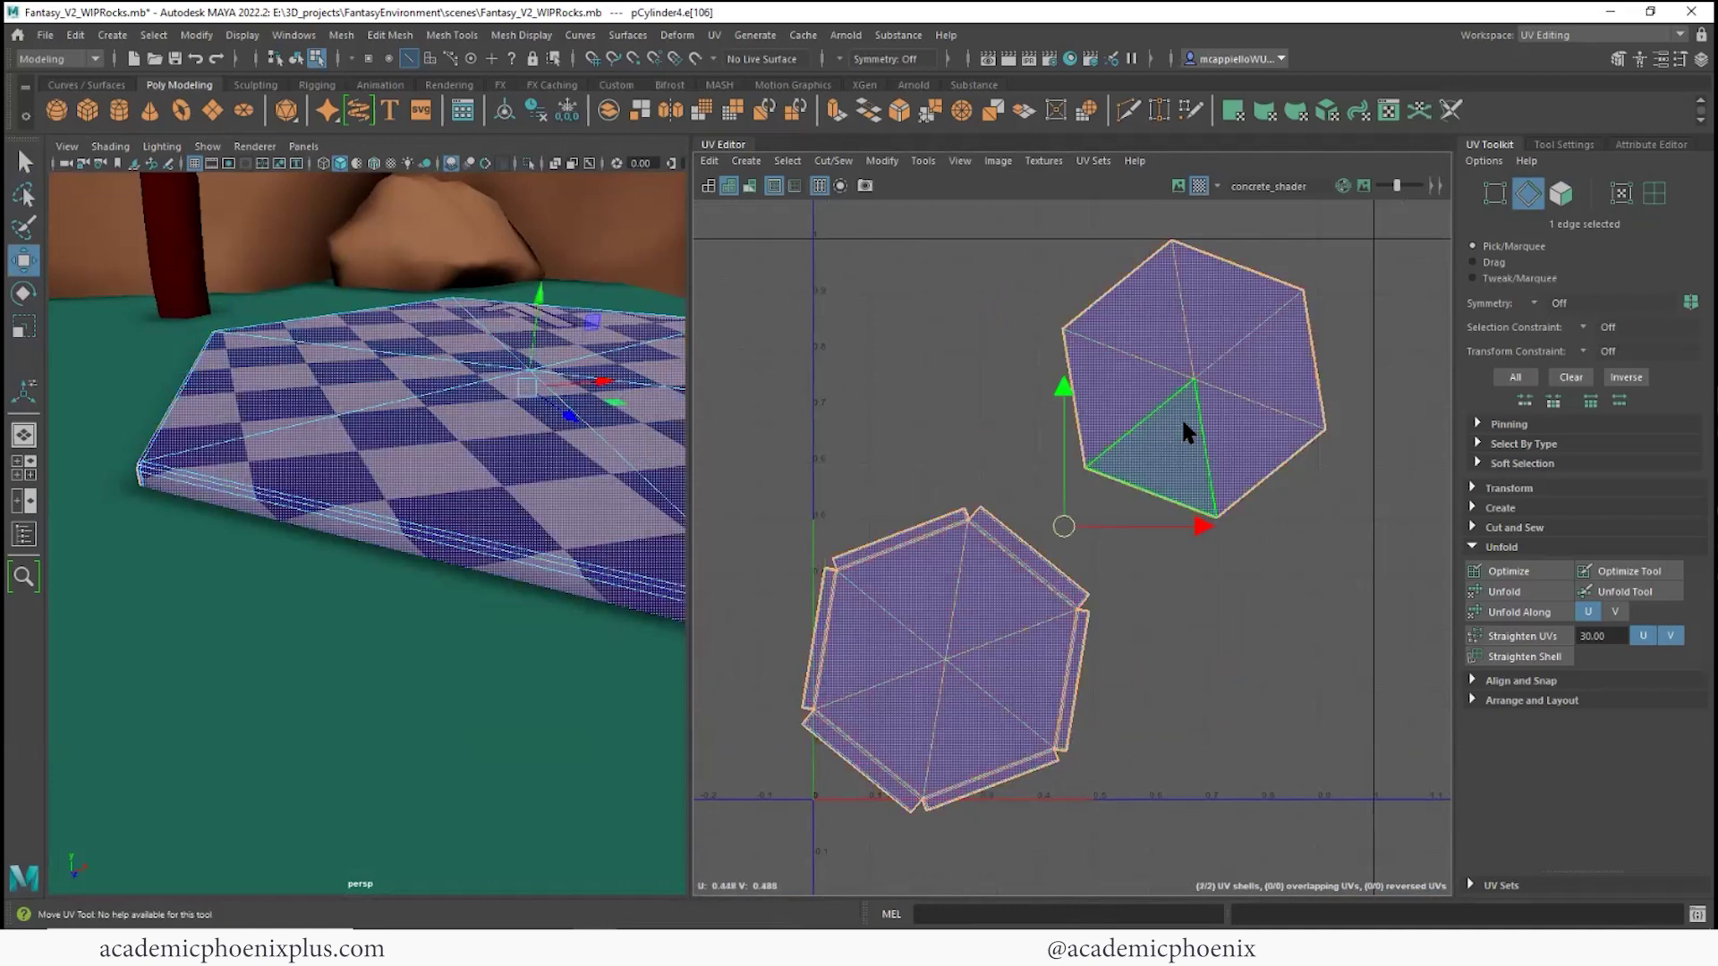
pyautogui.doubleClick(1169, 429)
pyautogui.keyDown('alt'); pyautogui.moveTo(455, 654); pyautogui.dragTo(492, 562); pyautogui.keyUp('alt')
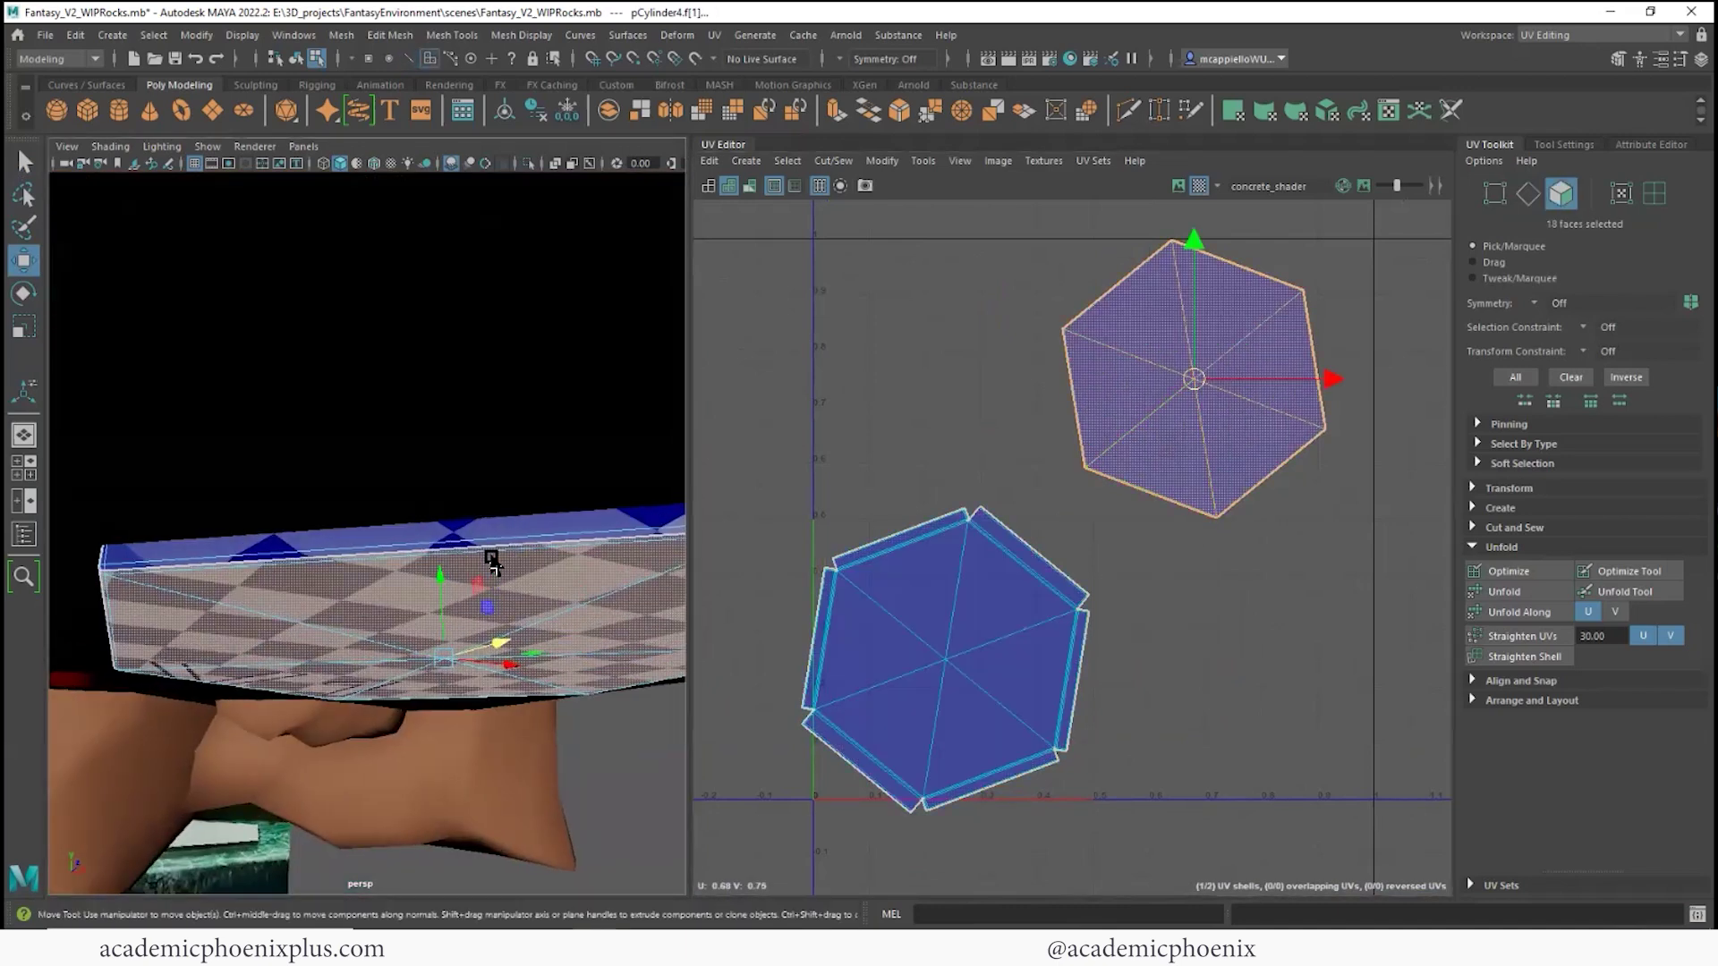
pyautogui.press('Delete')
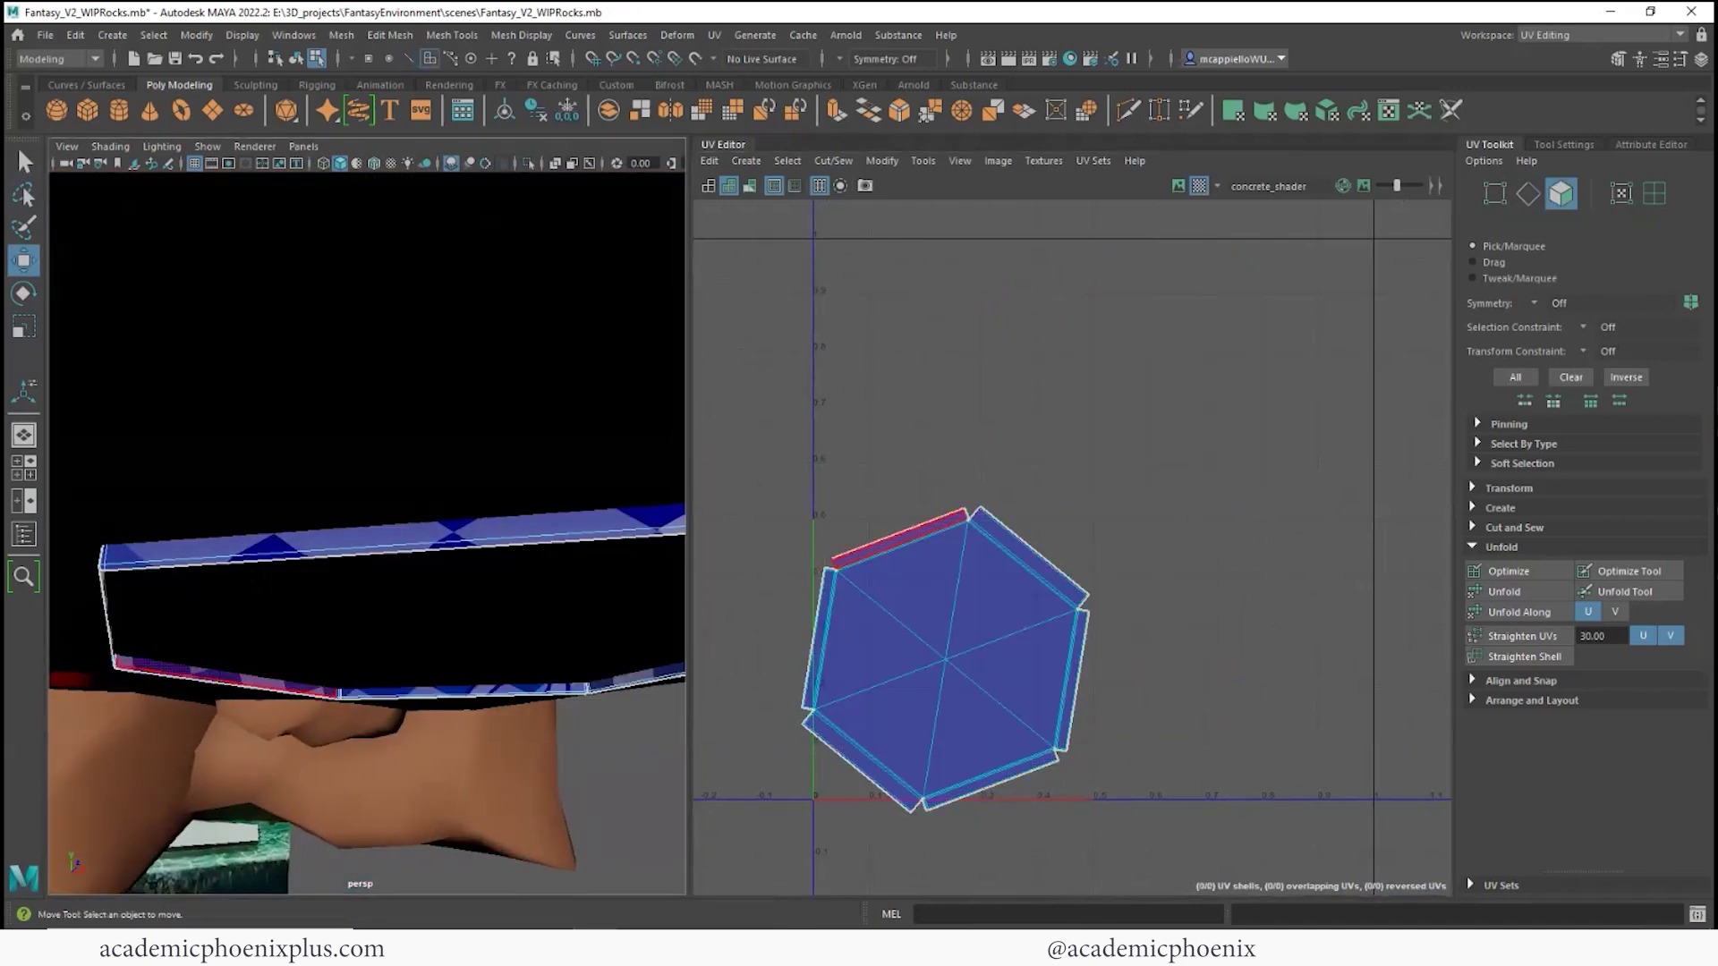
# - Select the large hexagonal stone in front of the rock wall and apply automatic UV mapping to it
pyautogui.moveTo(537, 438); pyautogui.dragTo(621, 413, button='right')
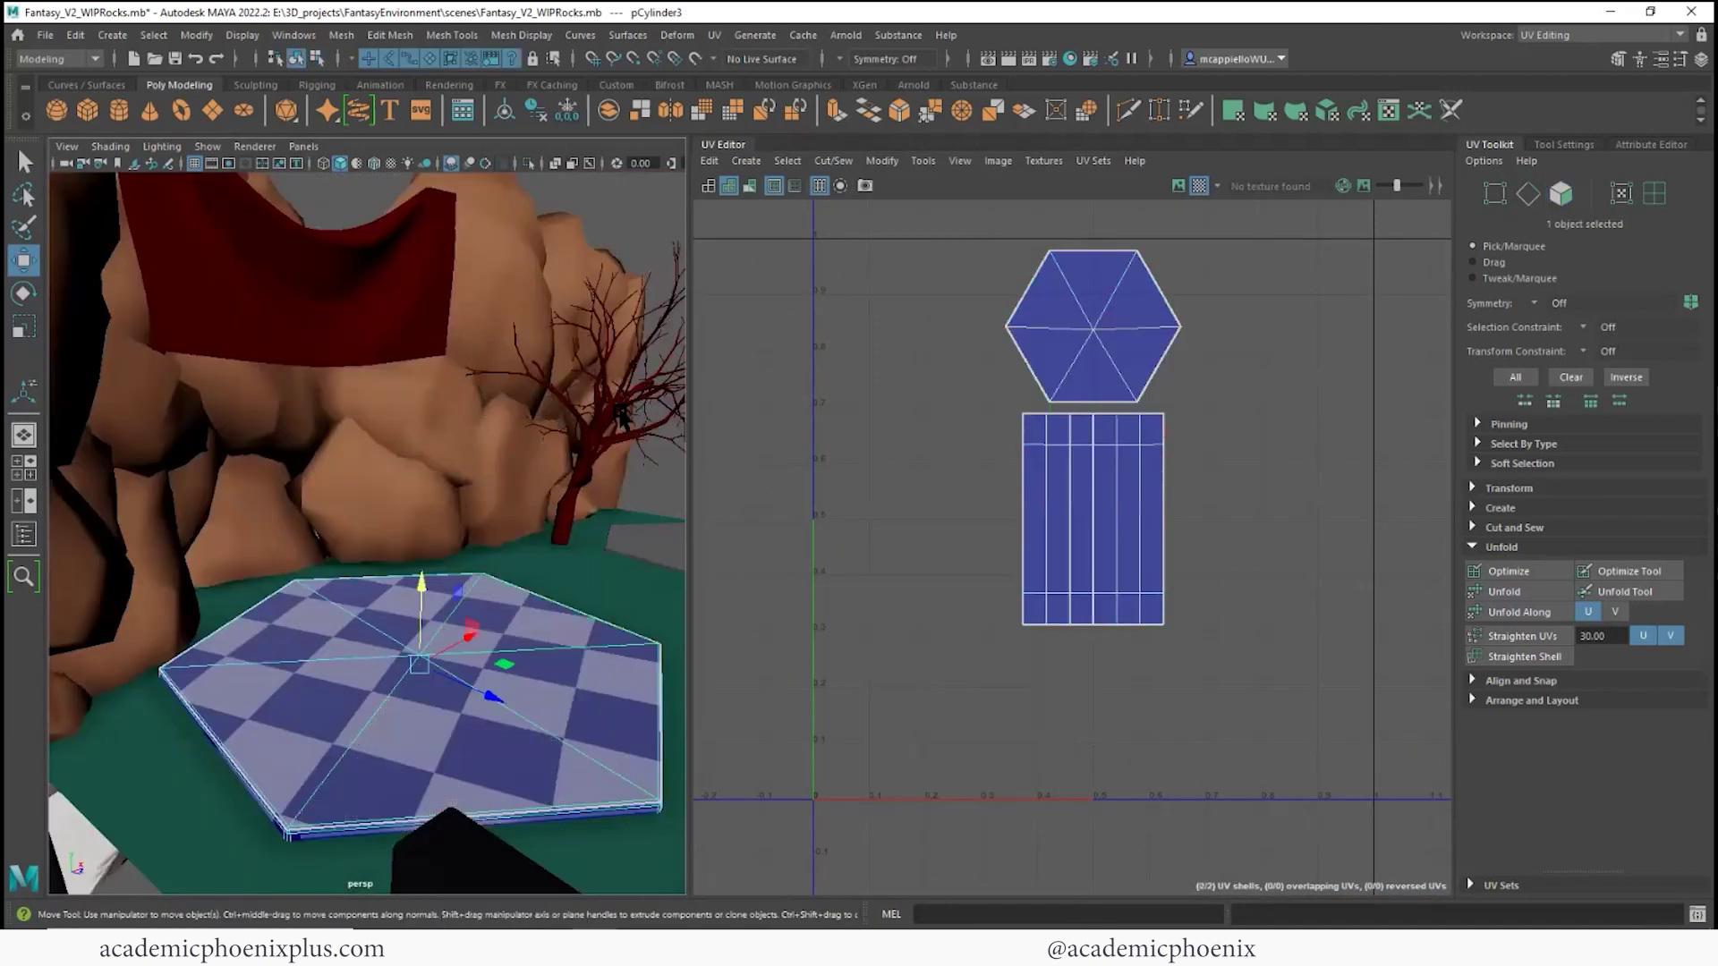
pyautogui.click(714, 35)
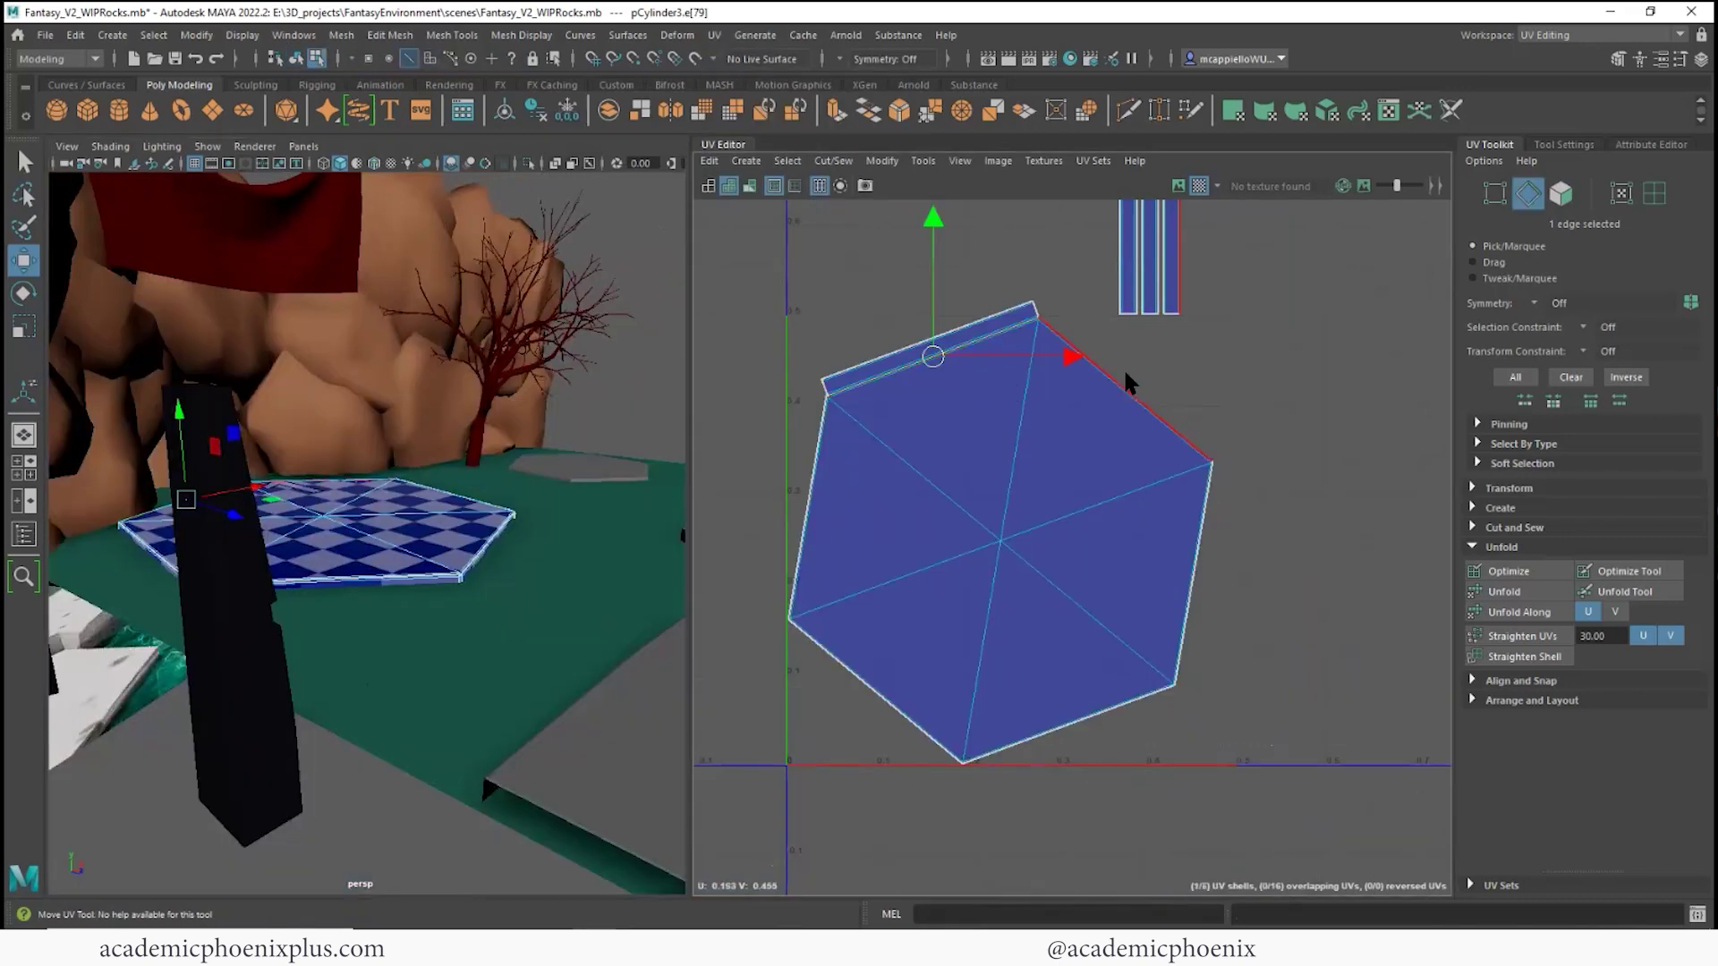
# - Move and sew the side strips onto the remaining outer edges of the large stone's top hexagon shell
pyautogui.click(1125, 374)
pyautogui.press('g')
pyautogui.click(1204, 548)
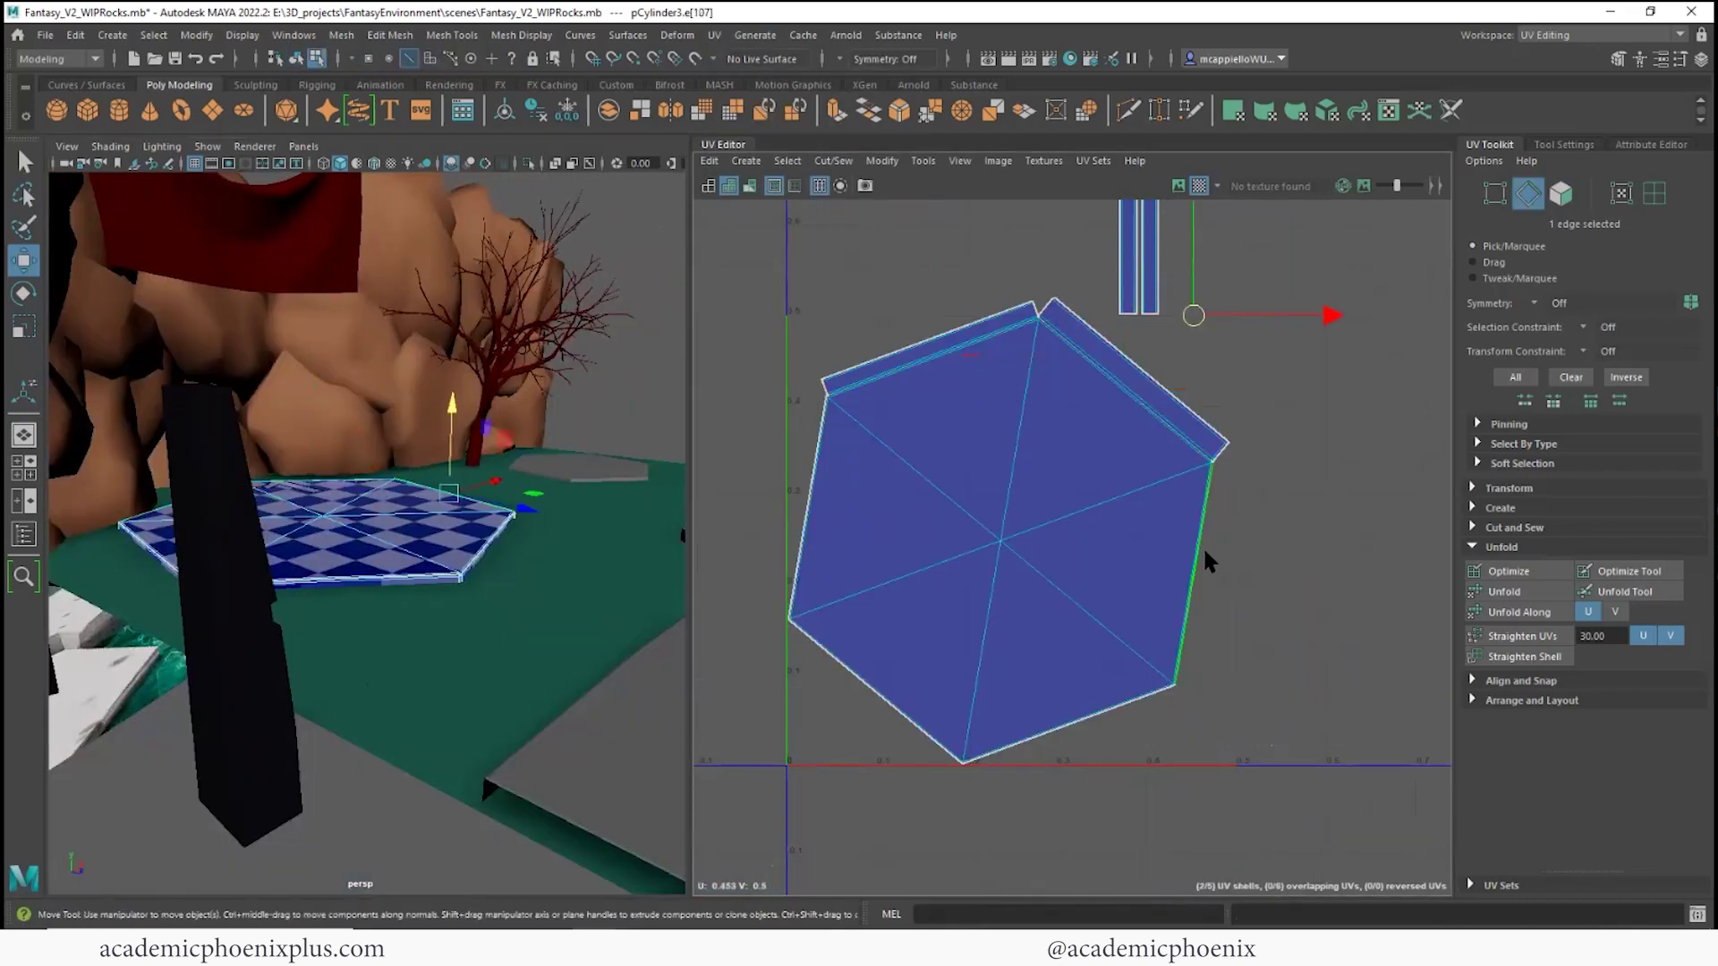
pyautogui.press('g')
pyautogui.click(1110, 713)
pyautogui.hotkey('ctrl', 'x')
pyautogui.click(924, 727)
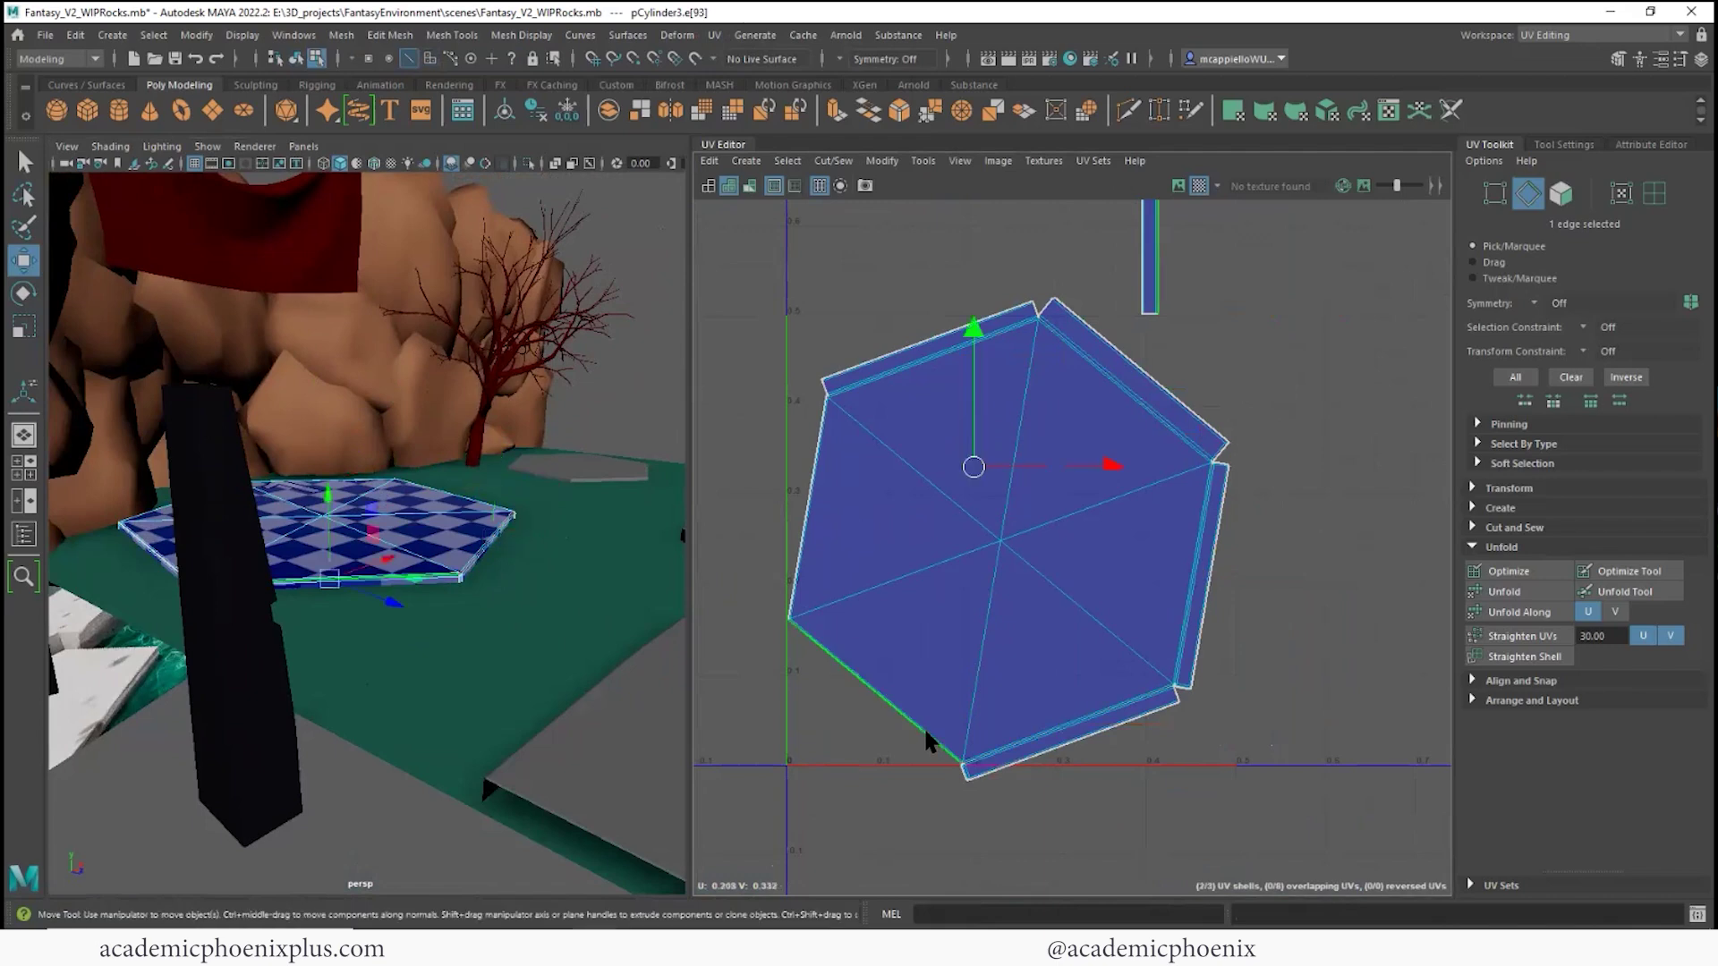
pyautogui.hotkey('ctrl', 'x')
pyautogui.click(798, 533)
pyautogui.hotkey('ctrl', 'x')
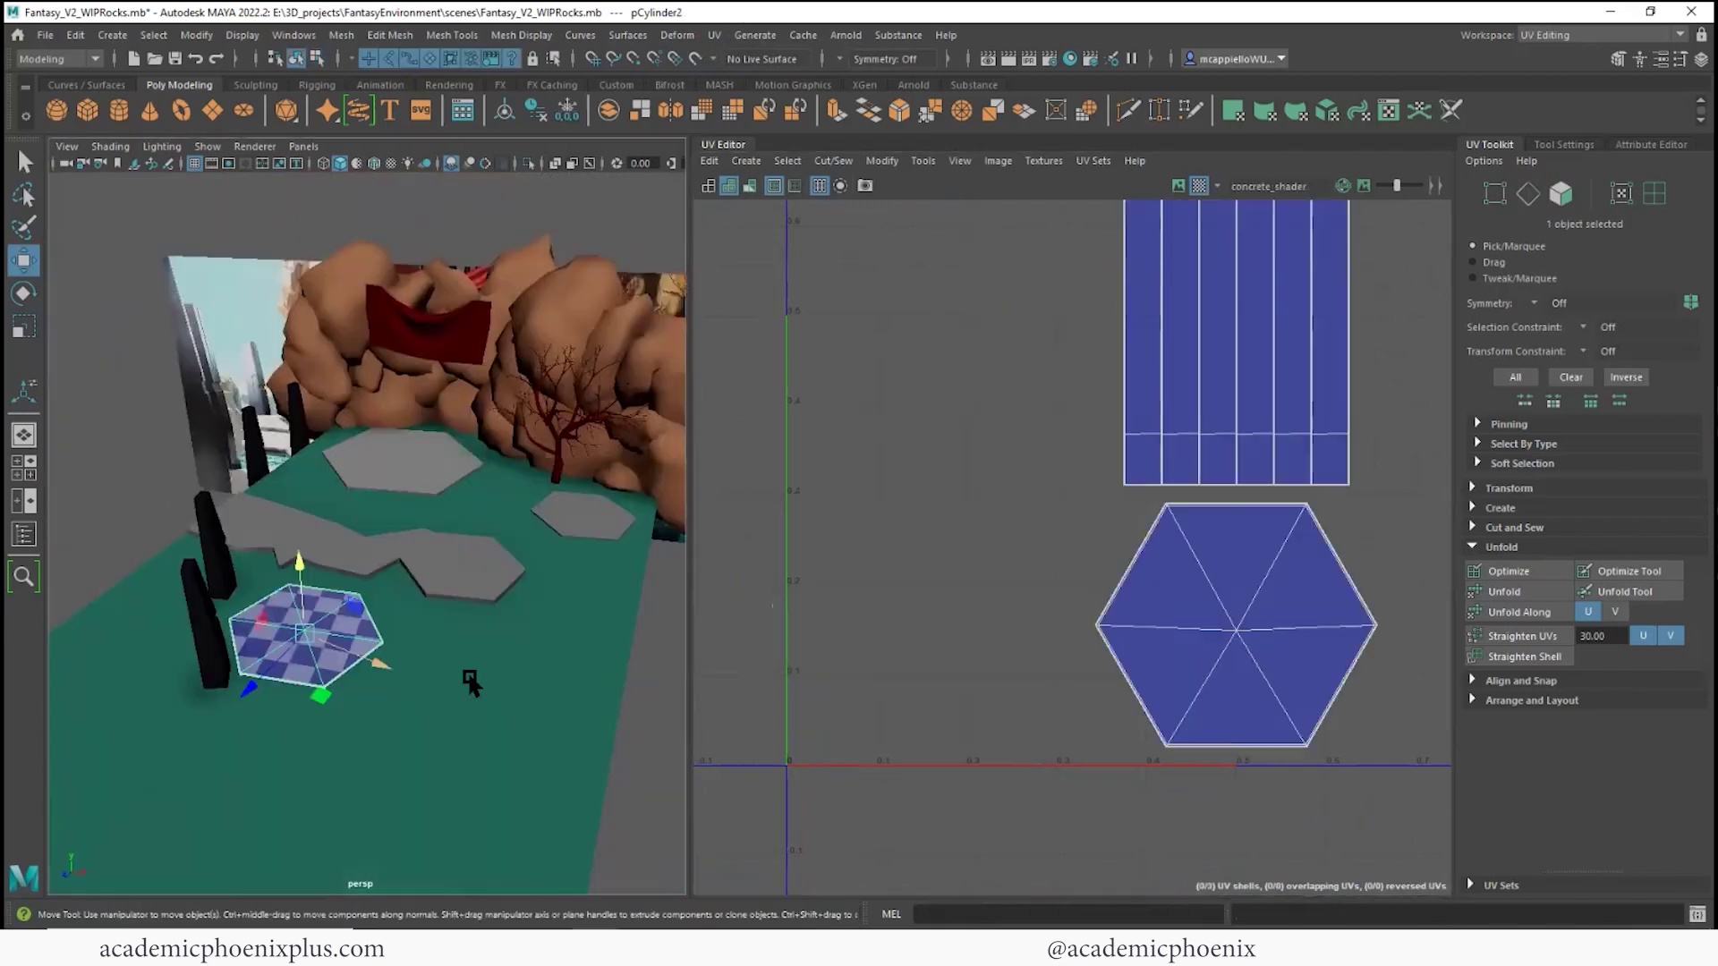
# - Select all the underside faces of the foreground hexagonal stone and delete them
pyautogui.keyDown('alt'); pyautogui.moveTo(394, 304); pyautogui.dragTo(404, 403); pyautogui.keyUp('alt')
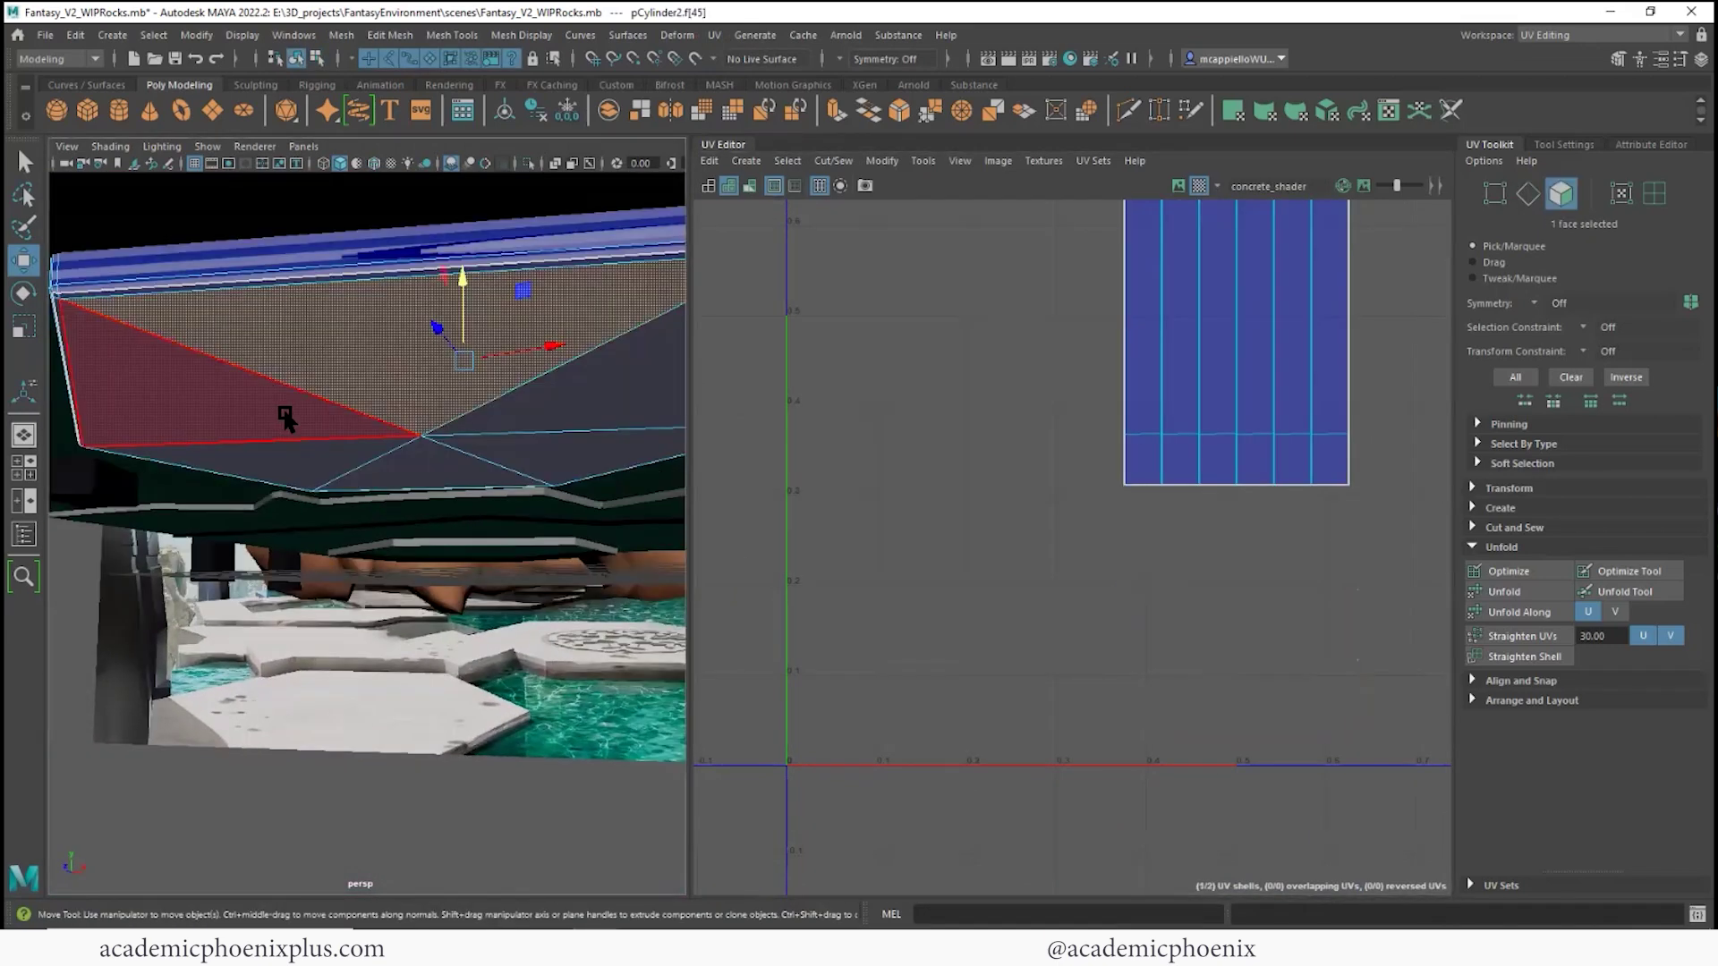
pyautogui.keyDown('shift'); pyautogui.click(288, 418); pyautogui.keyUp('shift')
pyautogui.keyDown('shift'); pyautogui.click(291, 476); pyautogui.keyUp('shift')
pyautogui.keyDown('shift'); pyautogui.click(428, 476); pyautogui.keyUp('shift')
pyautogui.keyDown('shift'); pyautogui.click(525, 446); pyautogui.keyUp('shift')
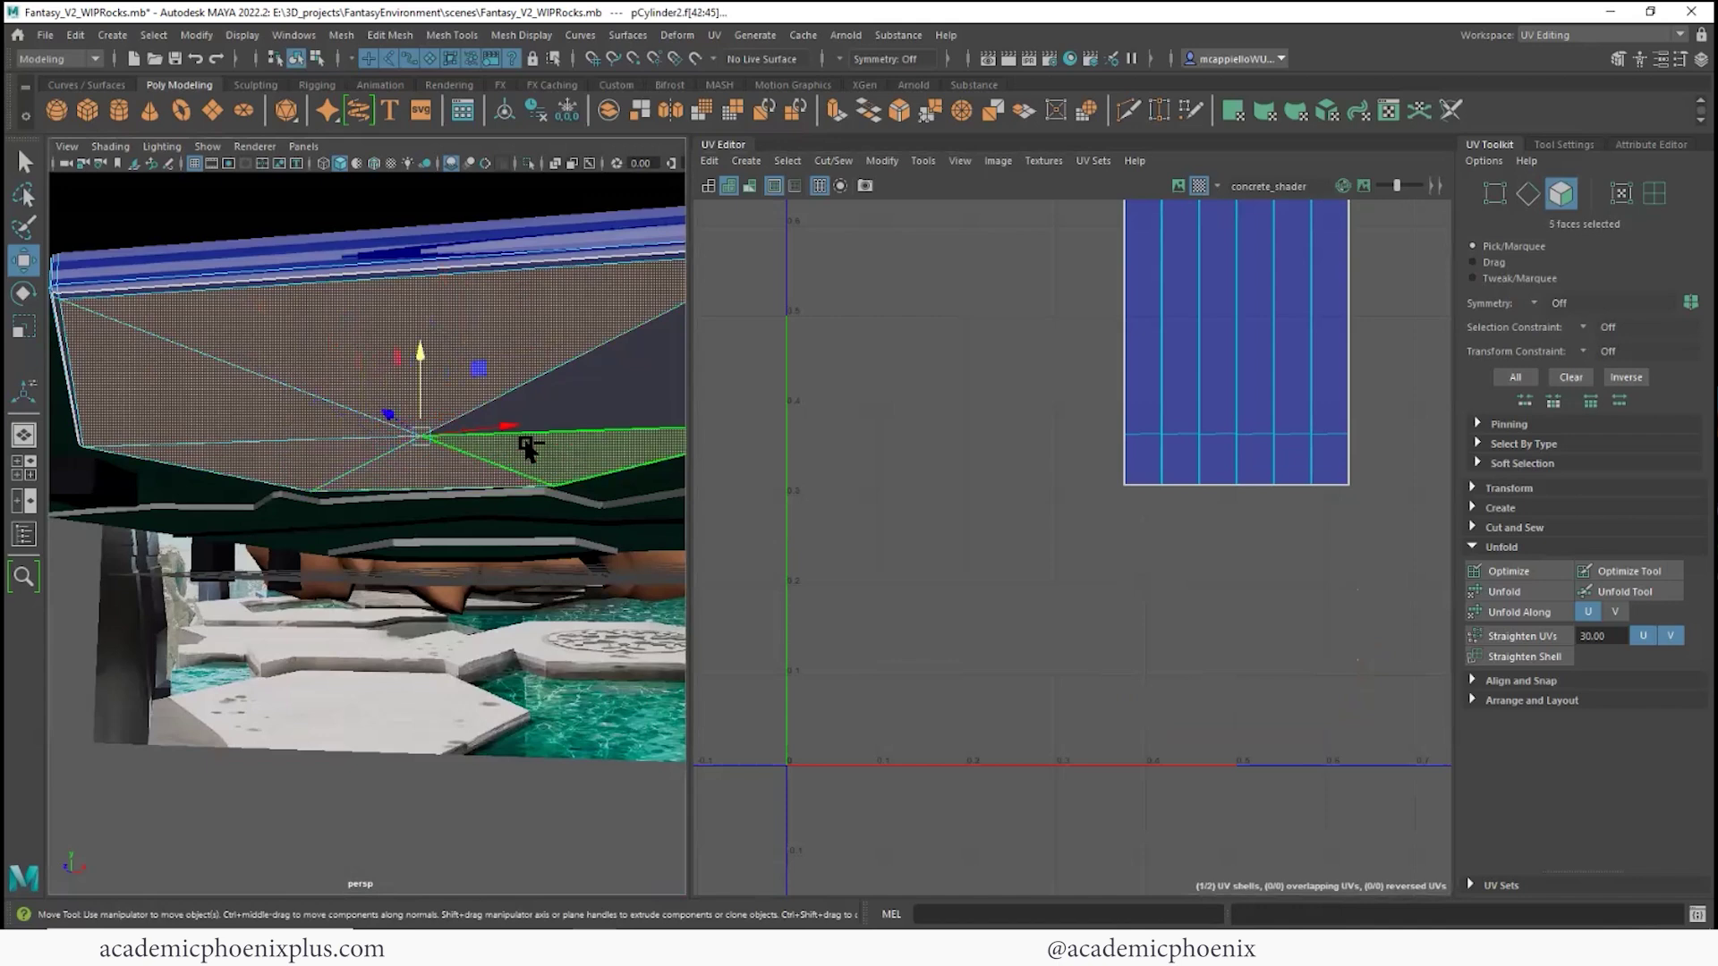
pyautogui.keyDown('shift'); pyautogui.click(622, 387); pyautogui.keyUp('shift')
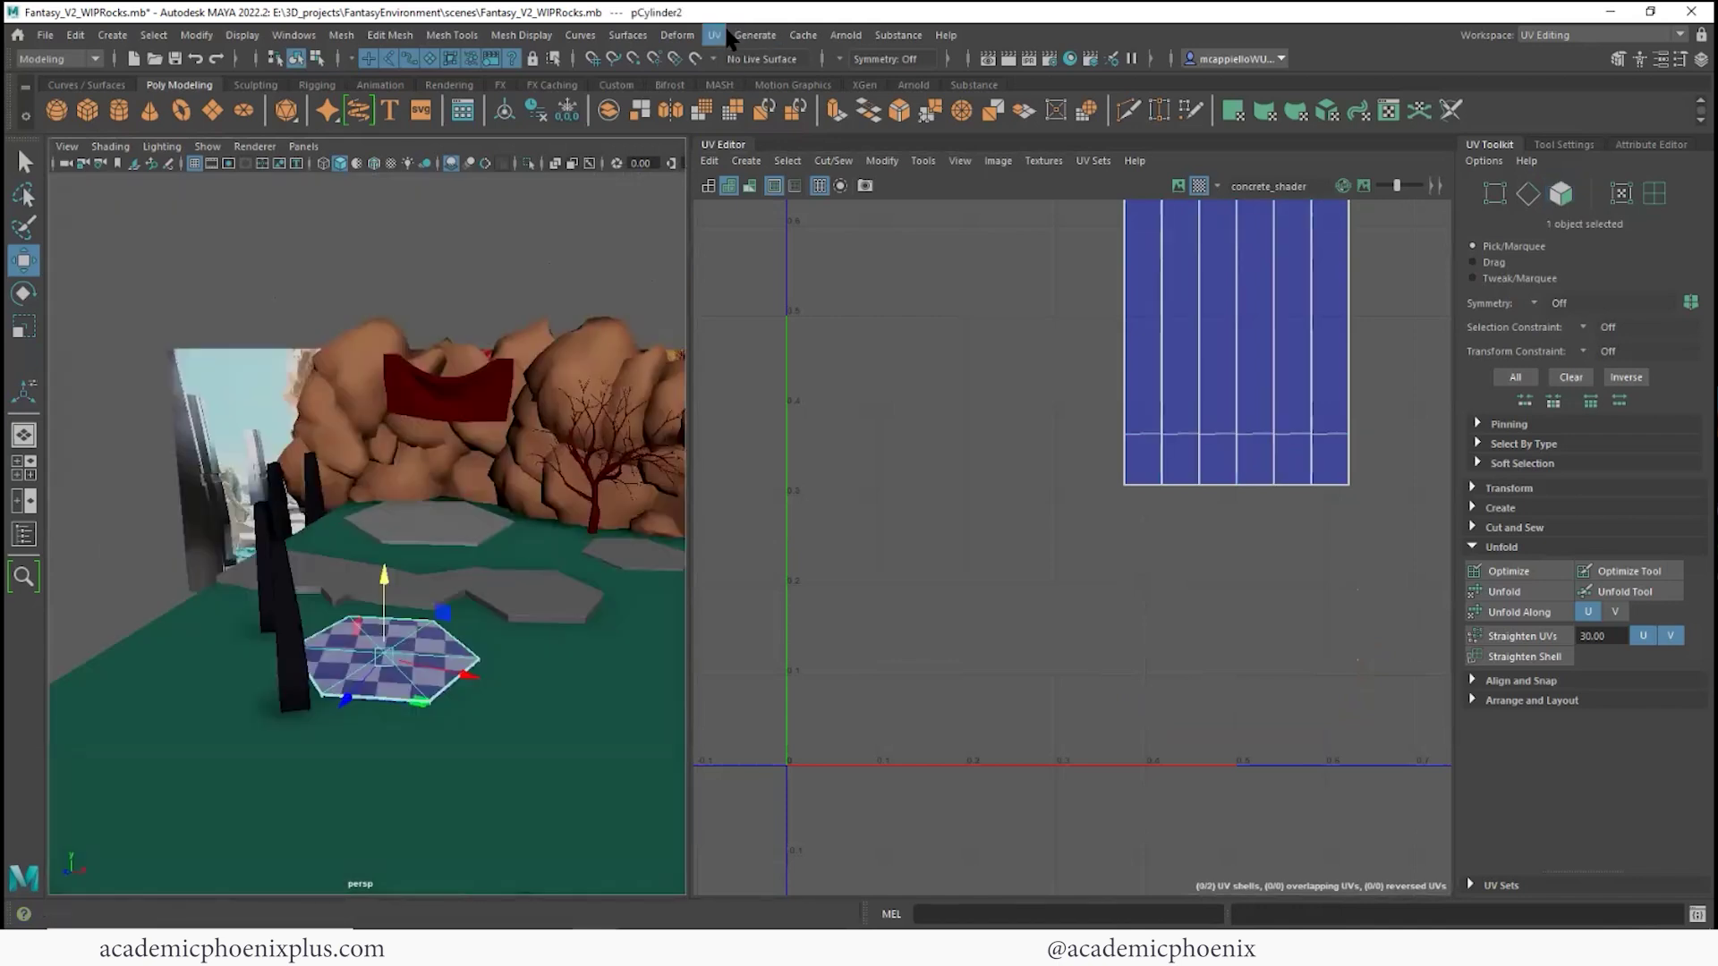
# - Apply automatic UV mapping to the foreground stone, then delete the faces of its thin, hollow hexagonal rim shell
pyautogui.click(714, 35)
pyautogui.click(769, 141)
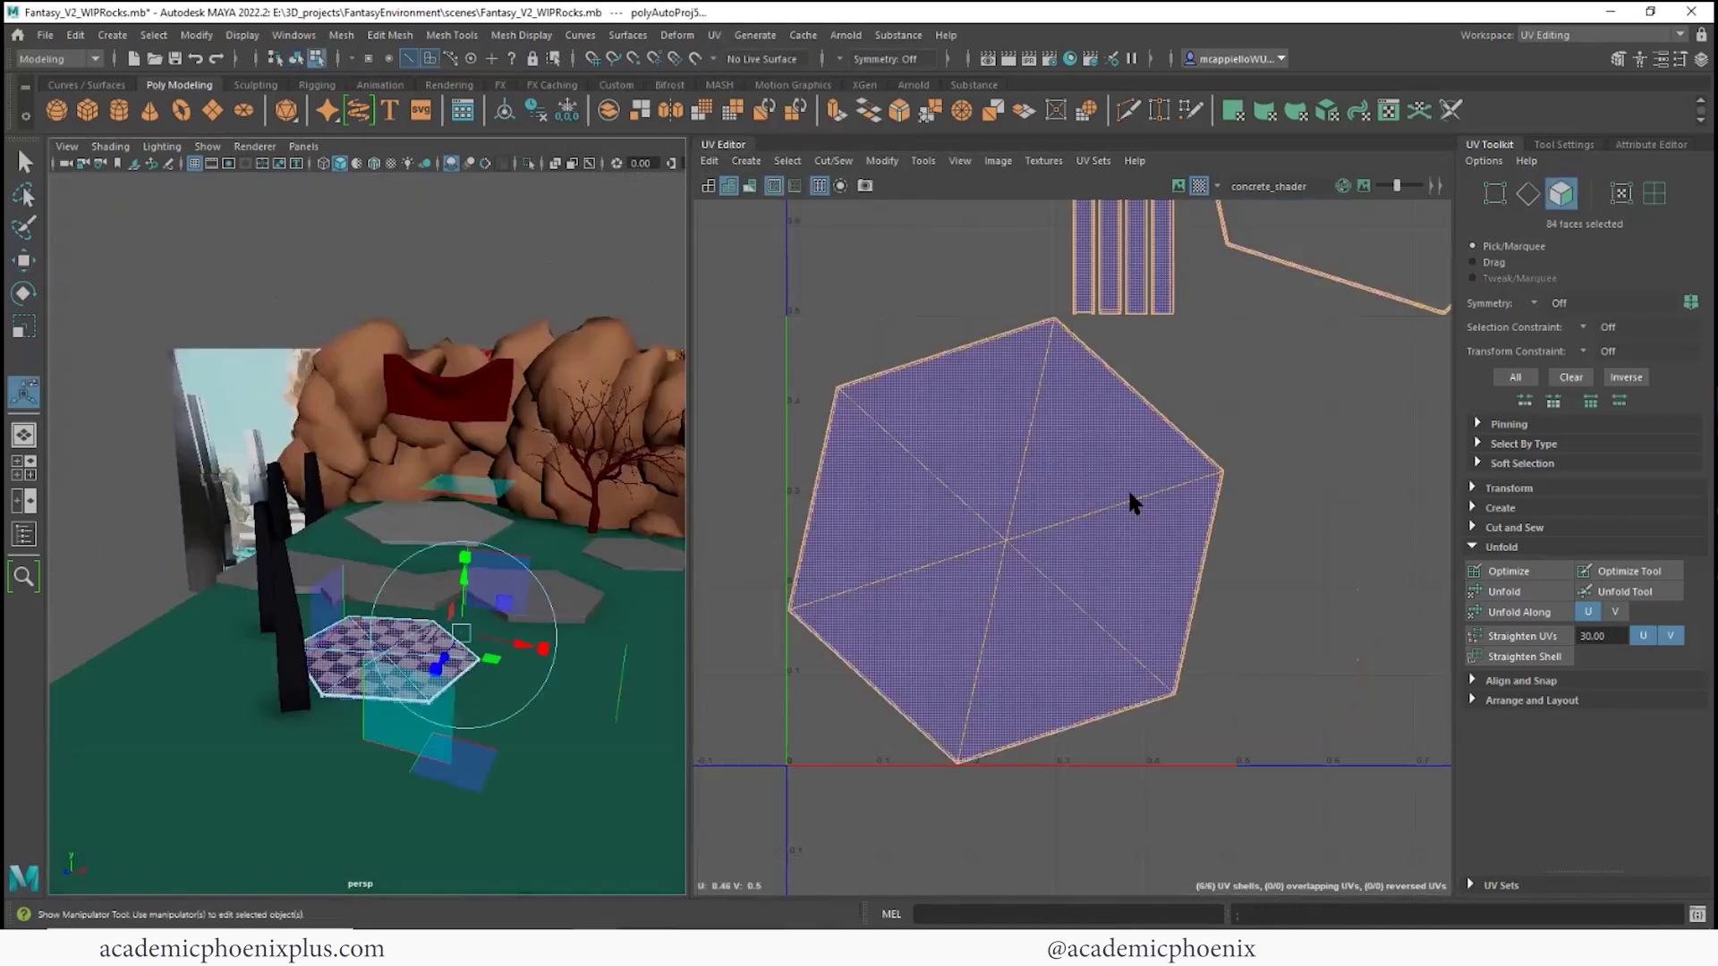
pyautogui.keyDown('alt'); pyautogui.moveTo(1281, 440); pyautogui.dragTo(1056, 480, button='right'); pyautogui.keyUp('alt')
pyautogui.keyDown('alt'); pyautogui.moveTo(1055, 479); pyautogui.dragTo(926, 733, button='middle'); pyautogui.keyUp('alt')
pyautogui.keyDown('alt'); pyautogui.moveTo(1164, 514); pyautogui.dragTo(1432, 626, button='right'); pyautogui.keyUp('alt')
pyautogui.keyDown('alt'); pyautogui.moveTo(1282, 452); pyautogui.dragTo(1128, 594, button='middle'); pyautogui.keyUp('alt')
pyautogui.moveTo(985, 308); pyautogui.dragTo(954, 303, button='right')
pyautogui.click(963, 308)
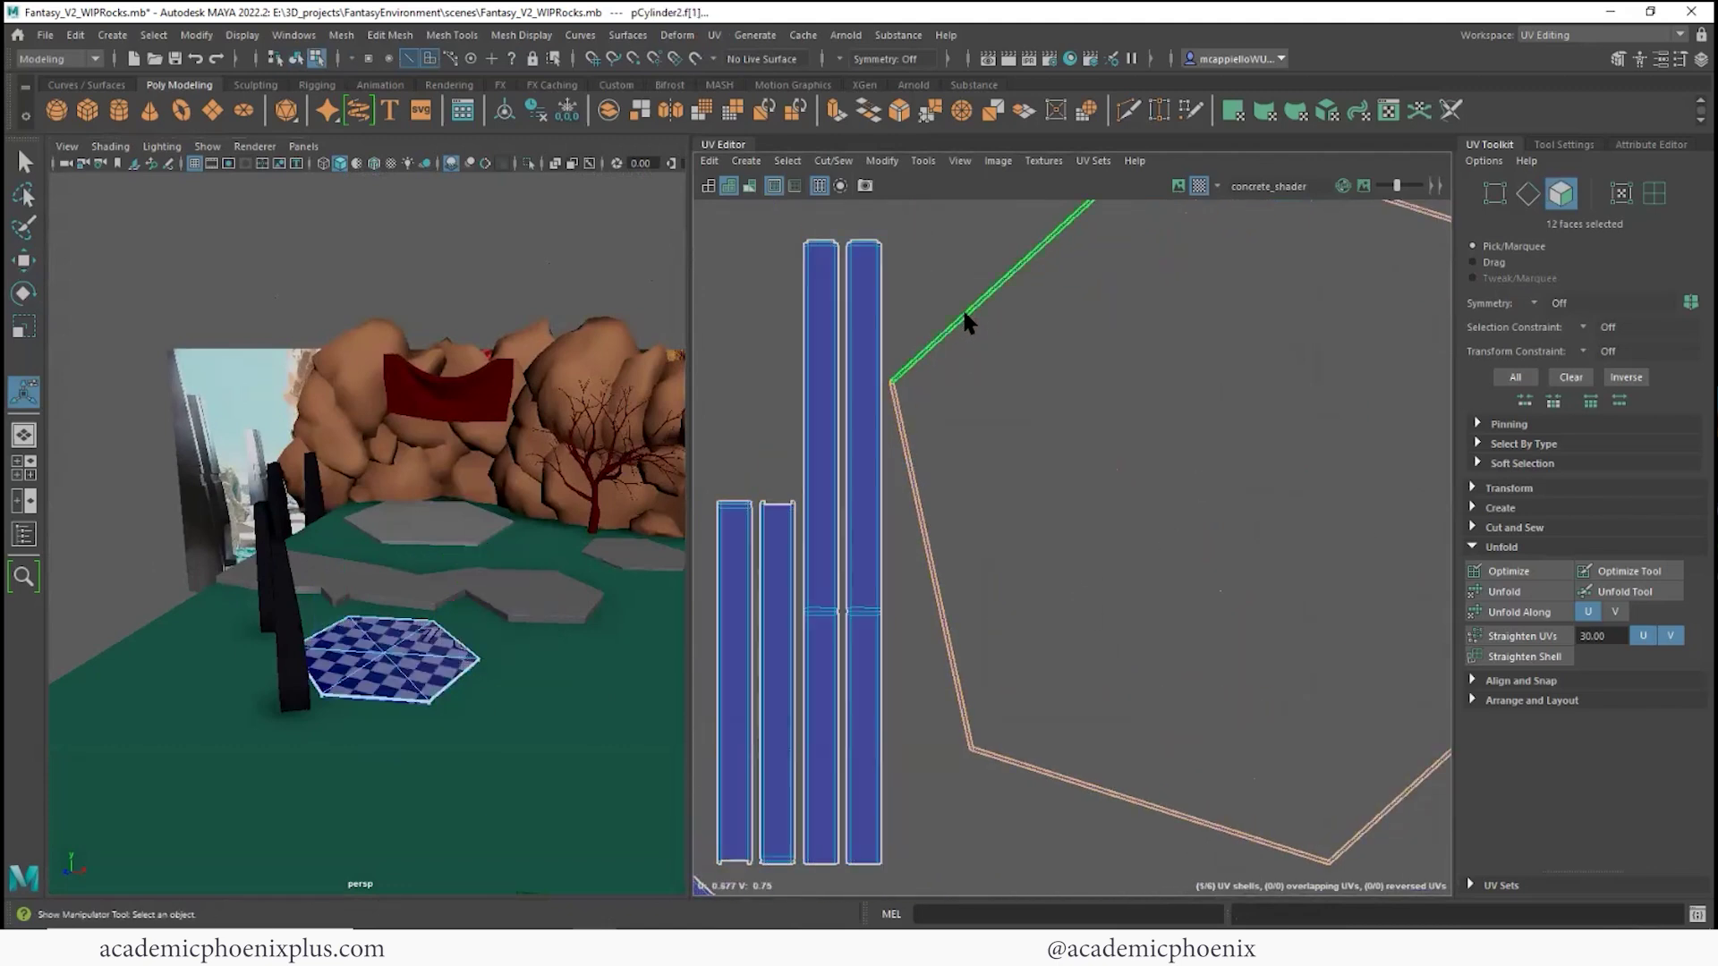
pyautogui.press('Delete')
# - Select the crosswise edges in the middle of the two long side strips and cut the strips apart there
pyautogui.keyDown('alt'); pyautogui.moveTo(957, 568); pyautogui.dragTo(1052, 624, button='right'); pyautogui.keyUp('alt')
pyautogui.keyDown('alt'); pyautogui.moveTo(1052, 624); pyautogui.dragTo(1255, 626, button='middle'); pyautogui.keyUp('alt')
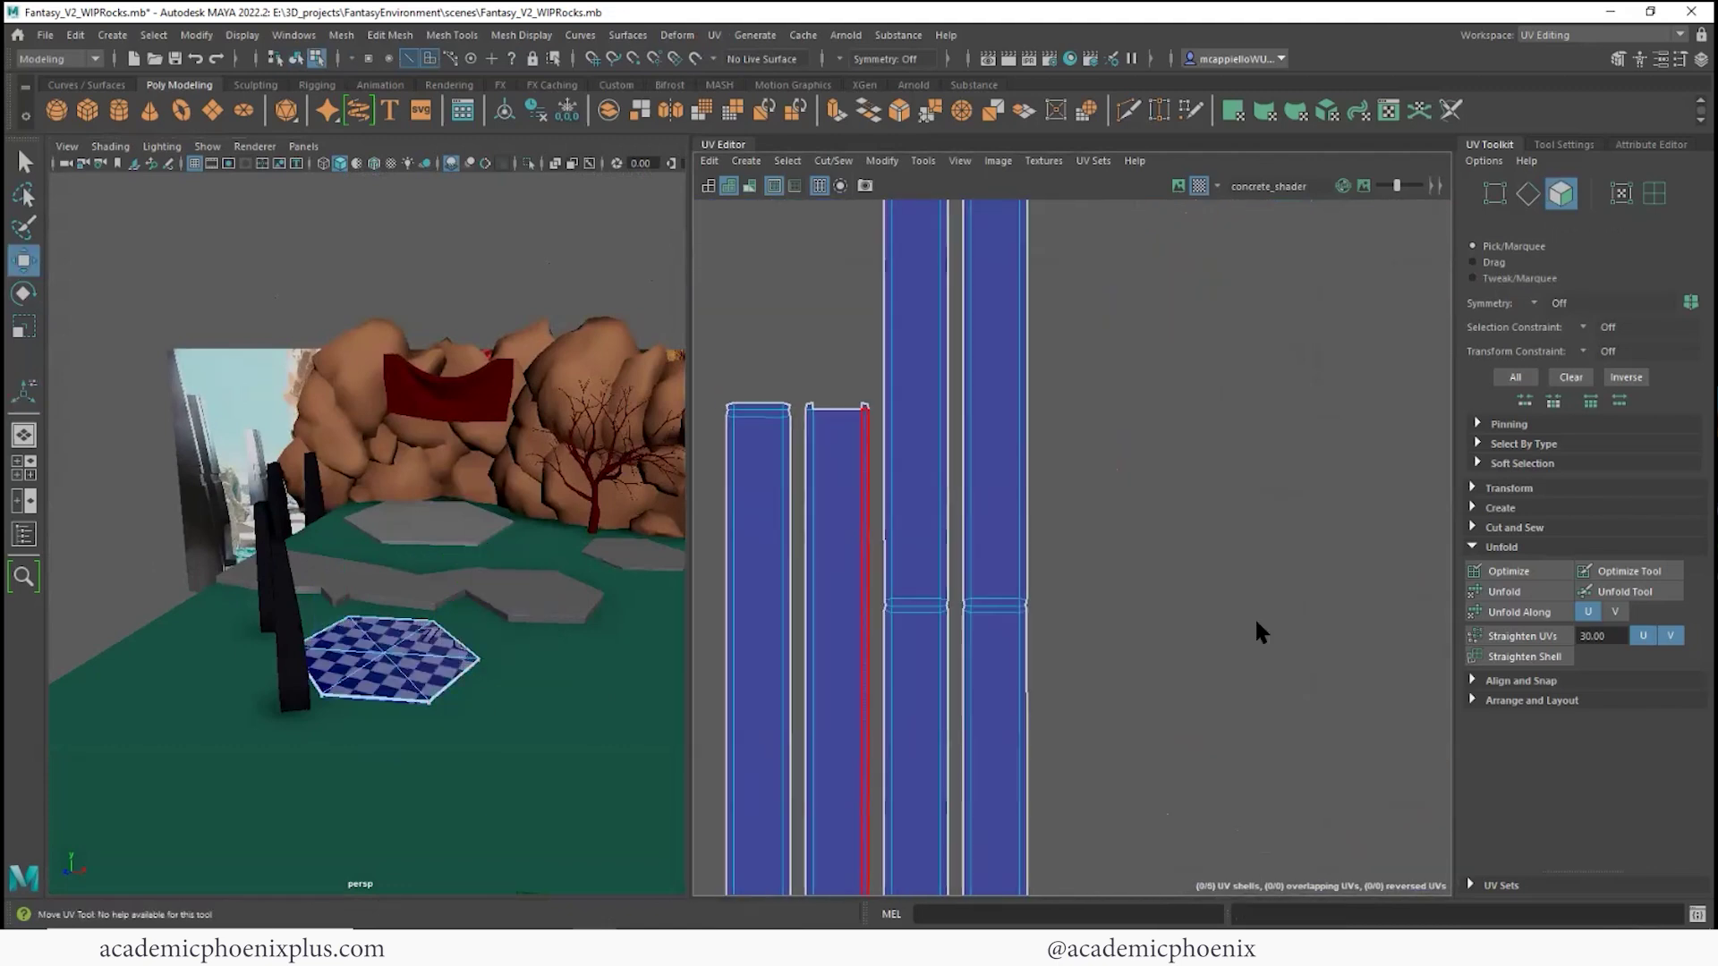
pyautogui.keyDown('alt'); pyautogui.moveTo(1141, 549); pyautogui.dragTo(1235, 591, button='right'); pyautogui.keyUp('alt')
pyautogui.moveTo(940, 633); pyautogui.dragTo(927, 580, button='right')
pyautogui.click(916, 622)
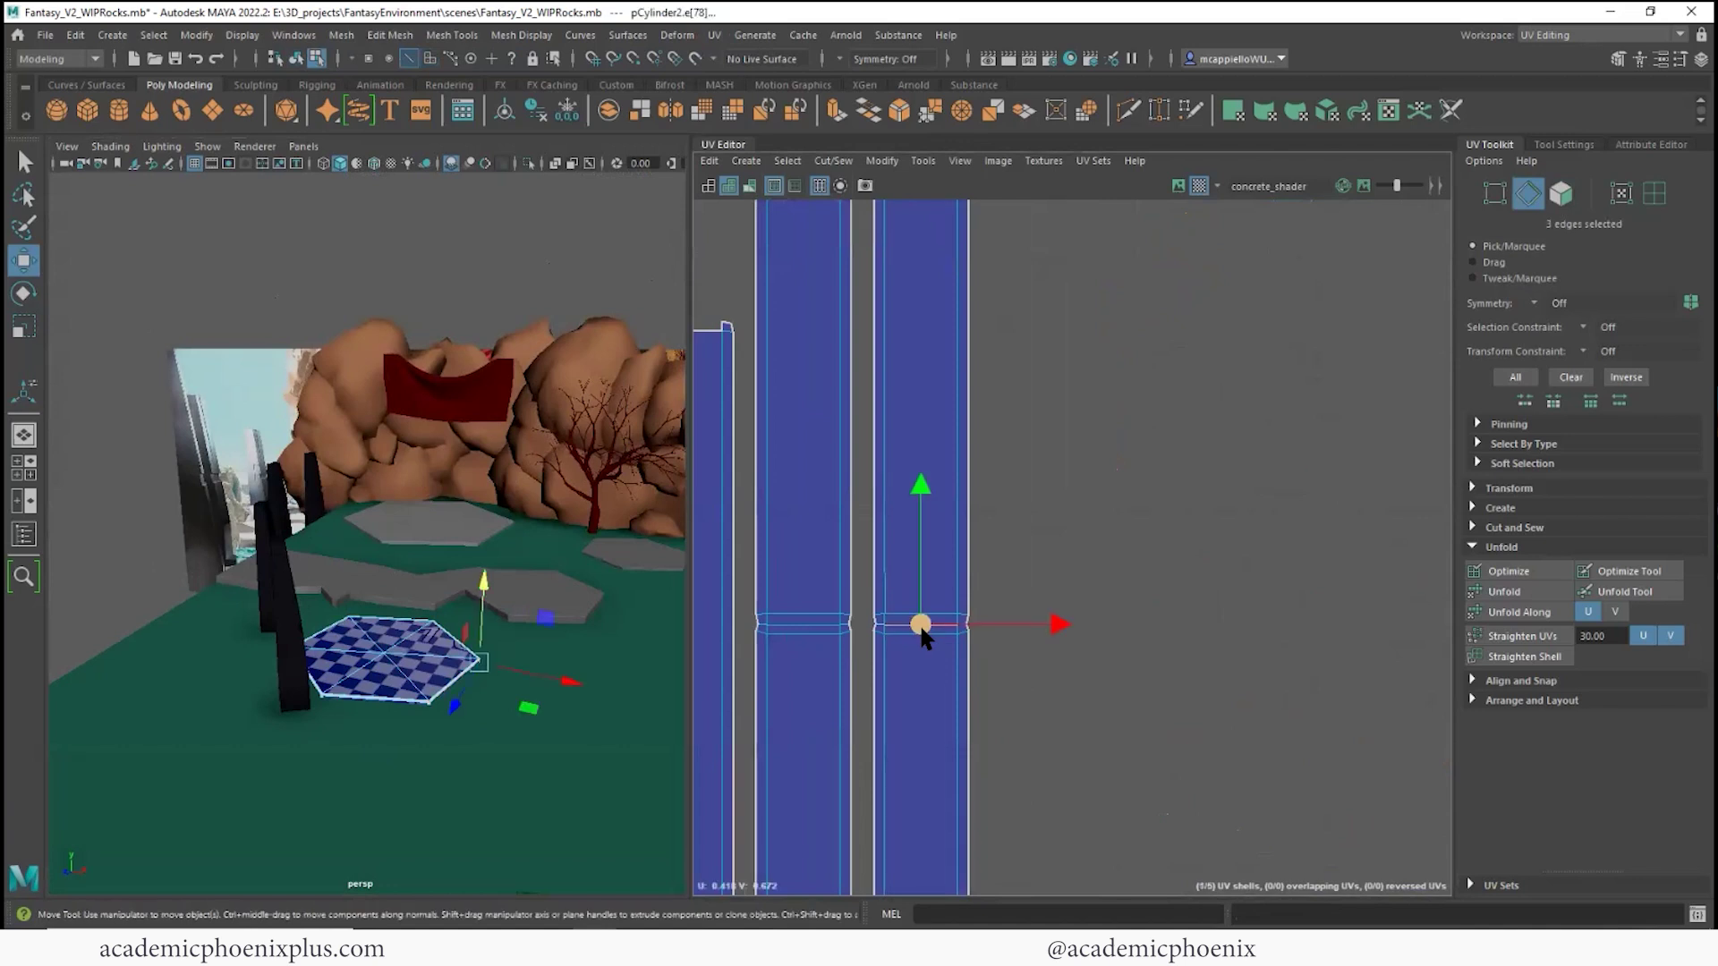
pyautogui.keyDown('shift'); pyautogui.click(802, 623); pyautogui.keyUp('shift')
pyautogui.keyDown('shift'); pyautogui.rightClick(805, 625); pyautogui.keyUp('shift')
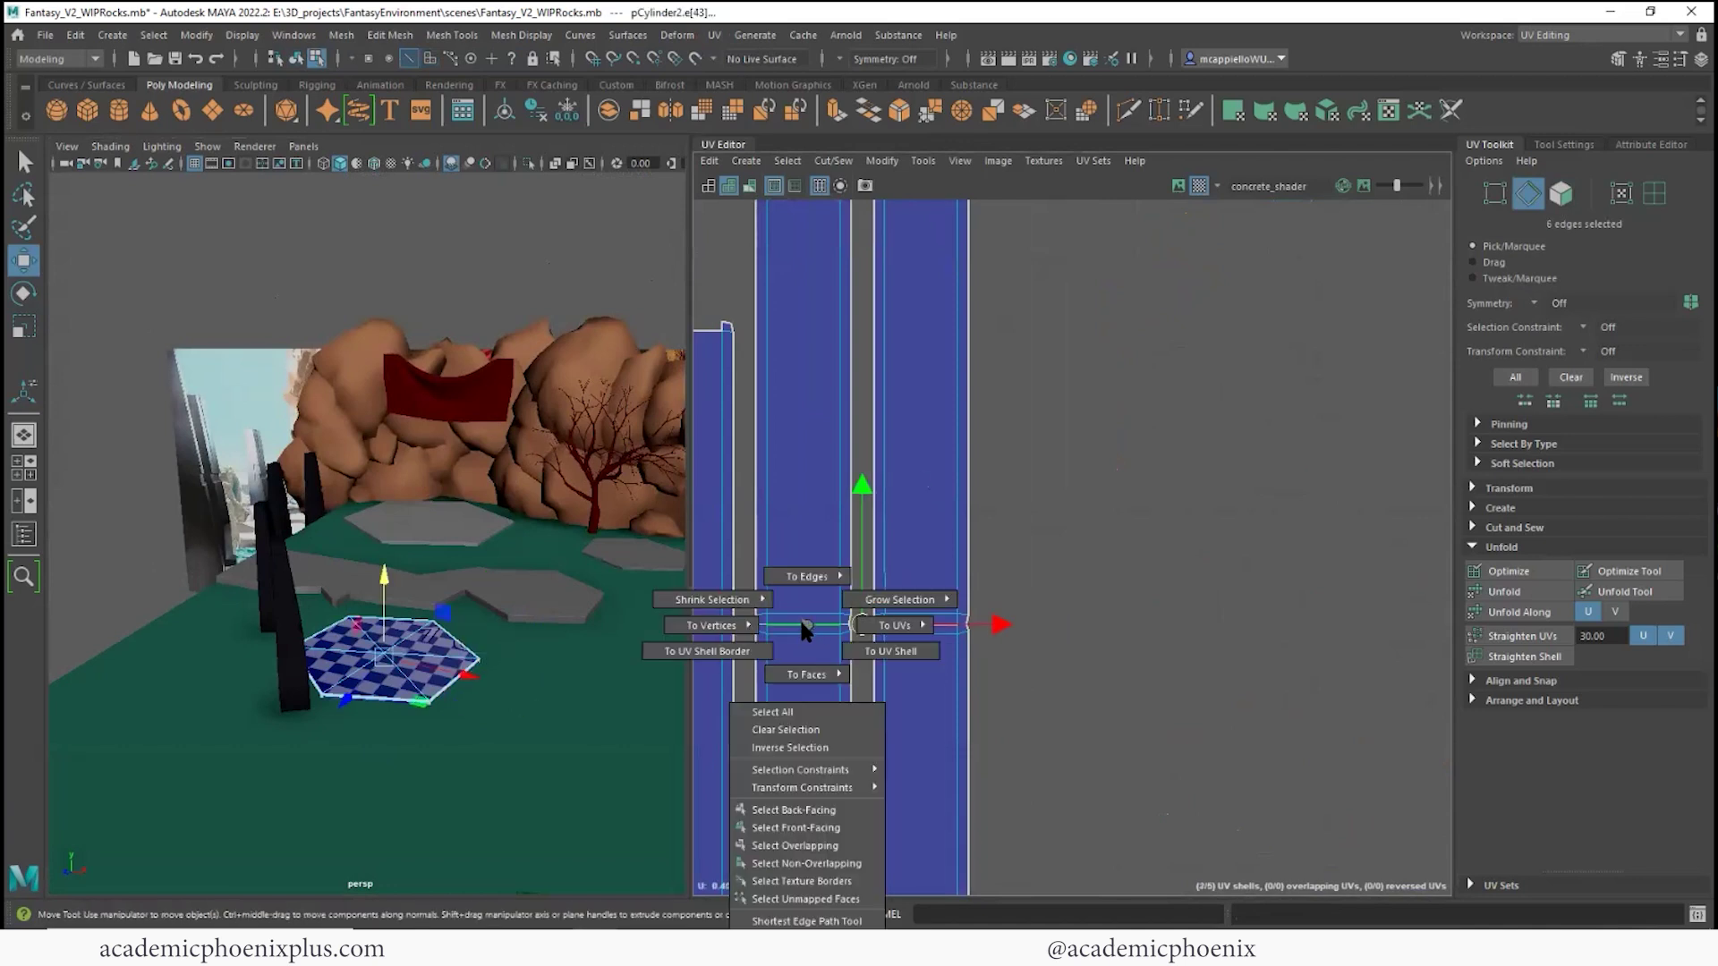
pyautogui.keyDown('shift'); pyautogui.moveTo(820, 614); pyautogui.dragTo(743, 646, button='right'); pyautogui.keyUp('shift')
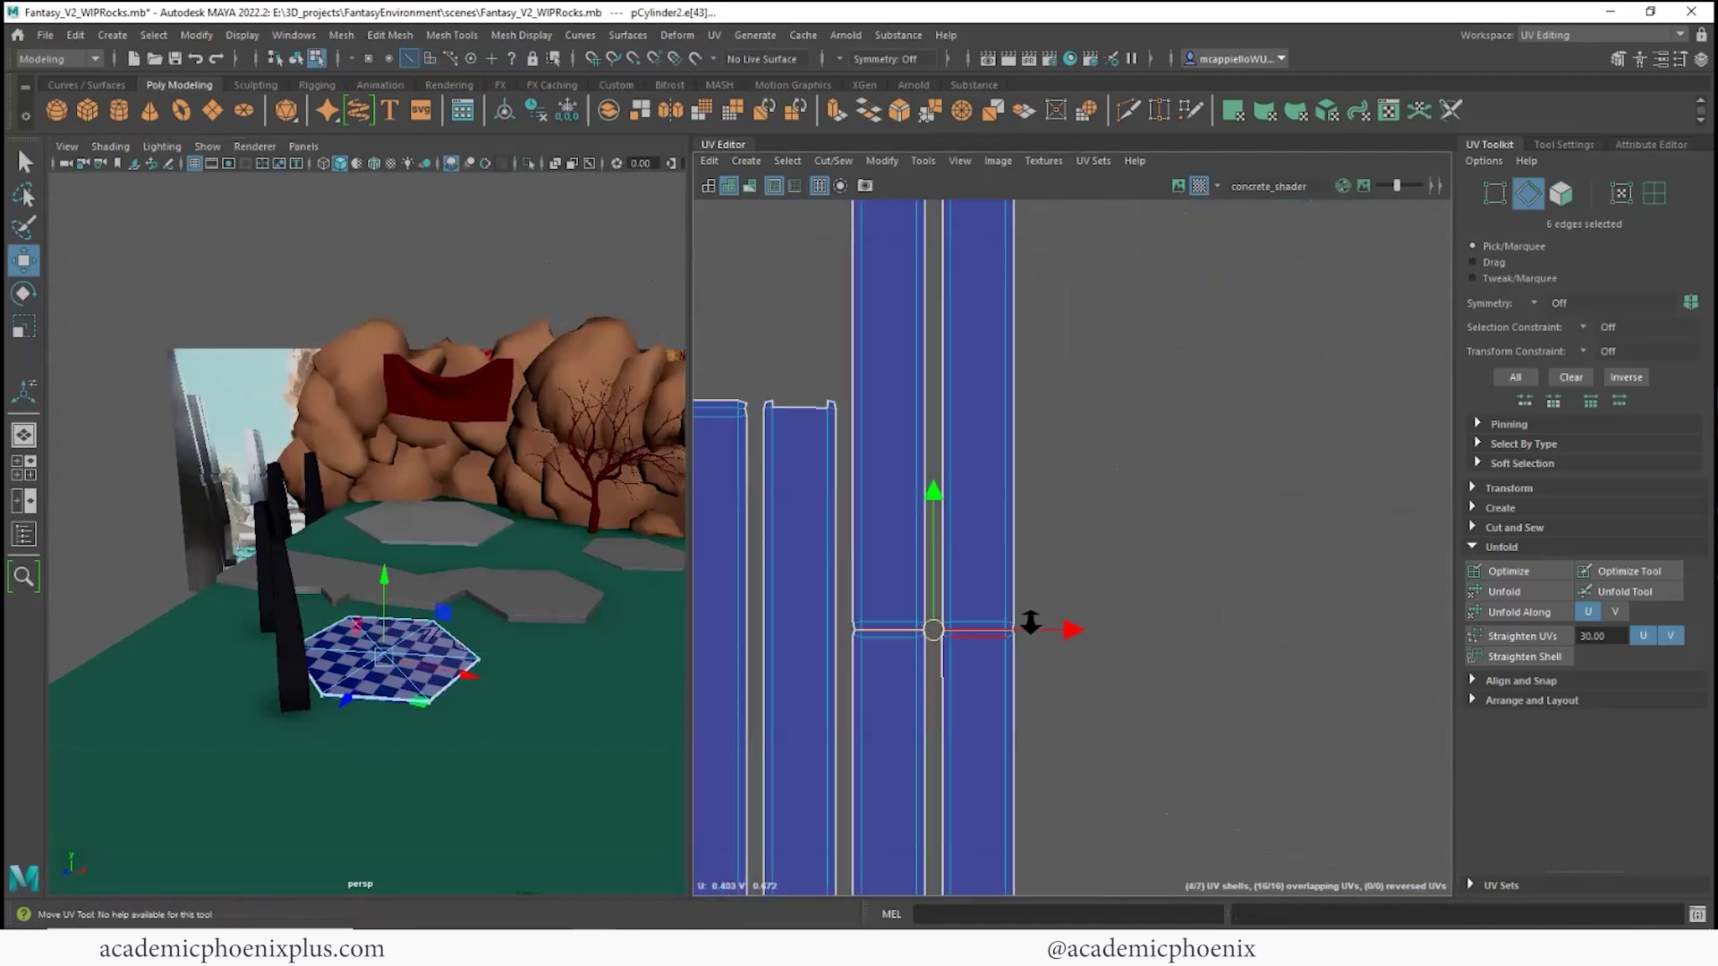
# - Move and sew the foreground stone's side strips onto the outer edges of its top hexagon shell
pyautogui.keyDown('alt'); pyautogui.moveTo(1031, 624); pyautogui.dragTo(872, 573, button='right'); pyautogui.keyUp('alt')
pyautogui.keyDown('alt'); pyautogui.moveTo(873, 572); pyautogui.dragTo(982, 303, button='middle'); pyautogui.keyUp('alt')
pyautogui.keyDown('alt'); pyautogui.moveTo(982, 303); pyautogui.dragTo(549, 449, button='right'); pyautogui.keyUp('alt')
pyautogui.keyDown('alt'); pyautogui.moveTo(548, 448); pyautogui.dragTo(959, 361, button='middle'); pyautogui.keyUp('alt')
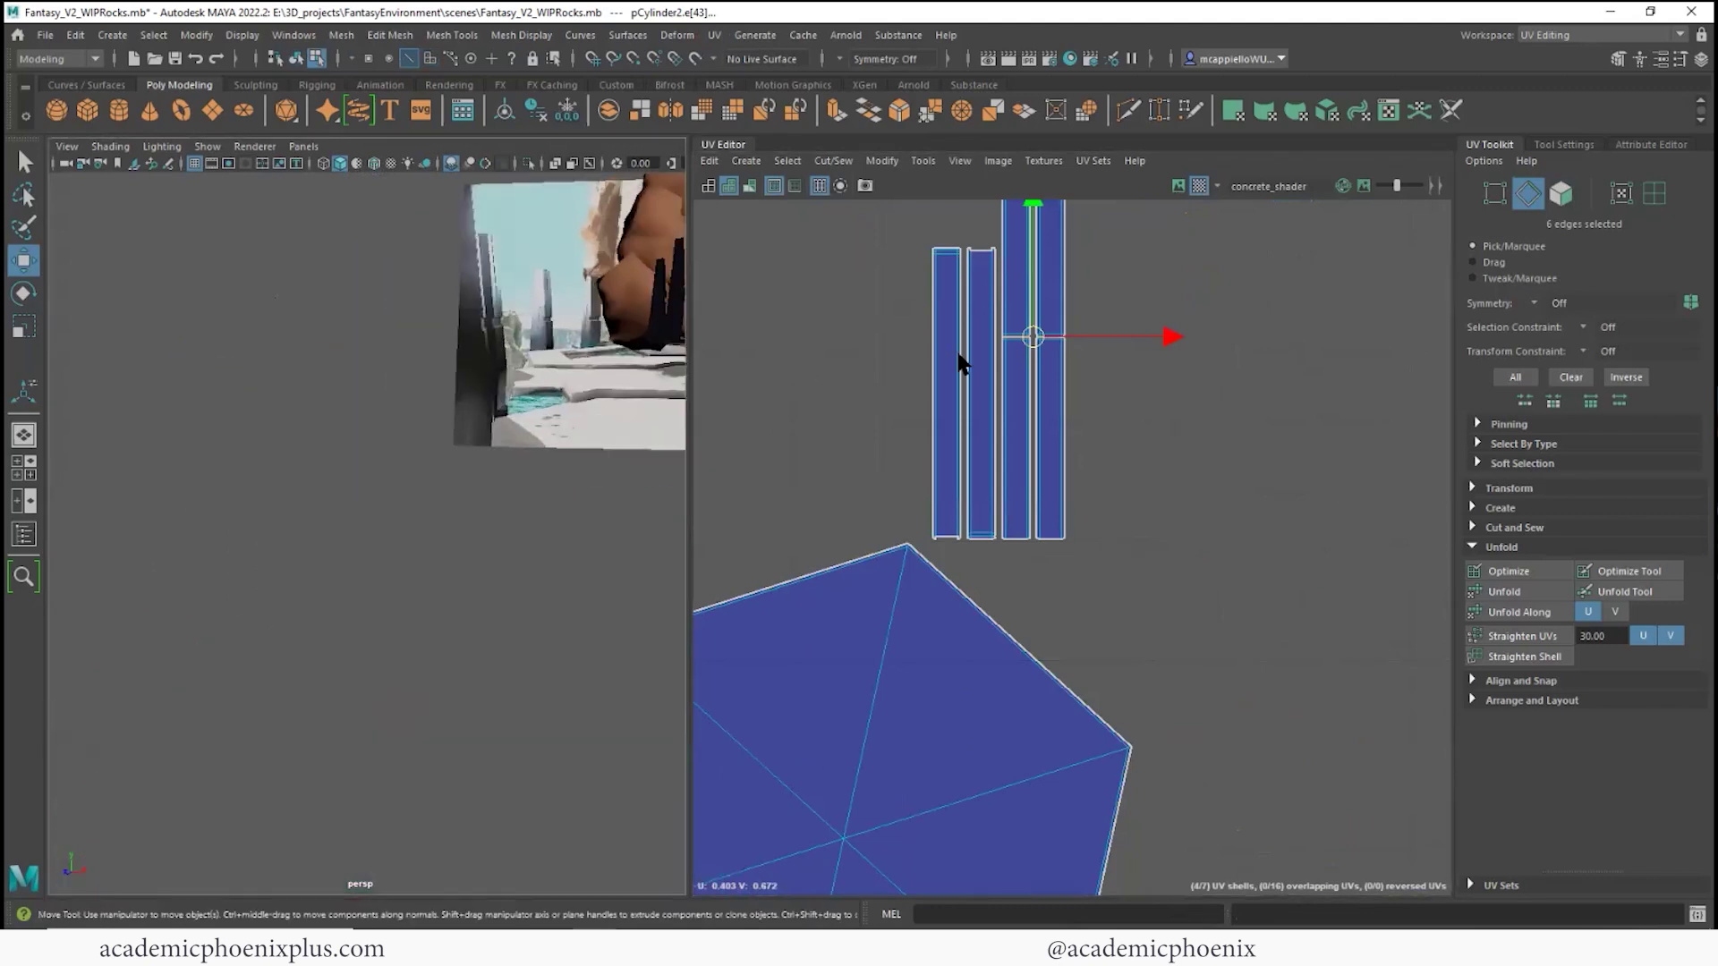
pyautogui.keyDown('alt'); pyautogui.moveTo(723, 555); pyautogui.dragTo(903, 465, button='middle'); pyautogui.keyUp('alt')
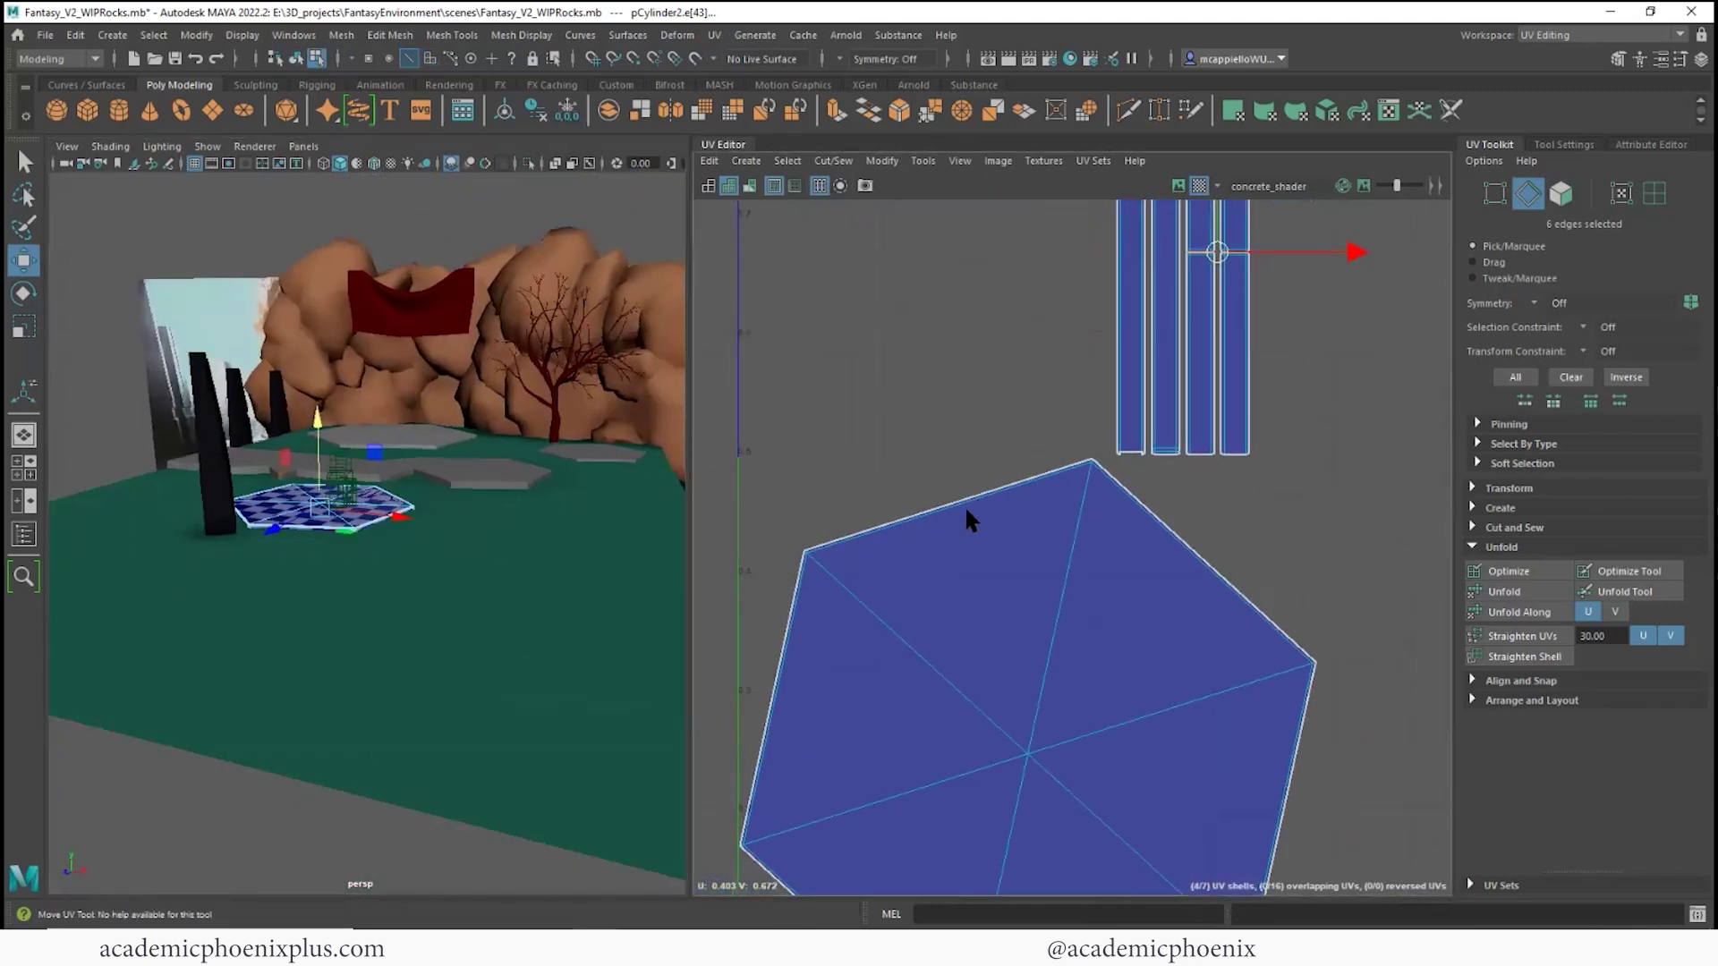
pyautogui.click(940, 512)
pyautogui.keyDown('shift'); pyautogui.moveTo(973, 505); pyautogui.dragTo(1163, 515, button='right'); pyautogui.keyUp('shift')
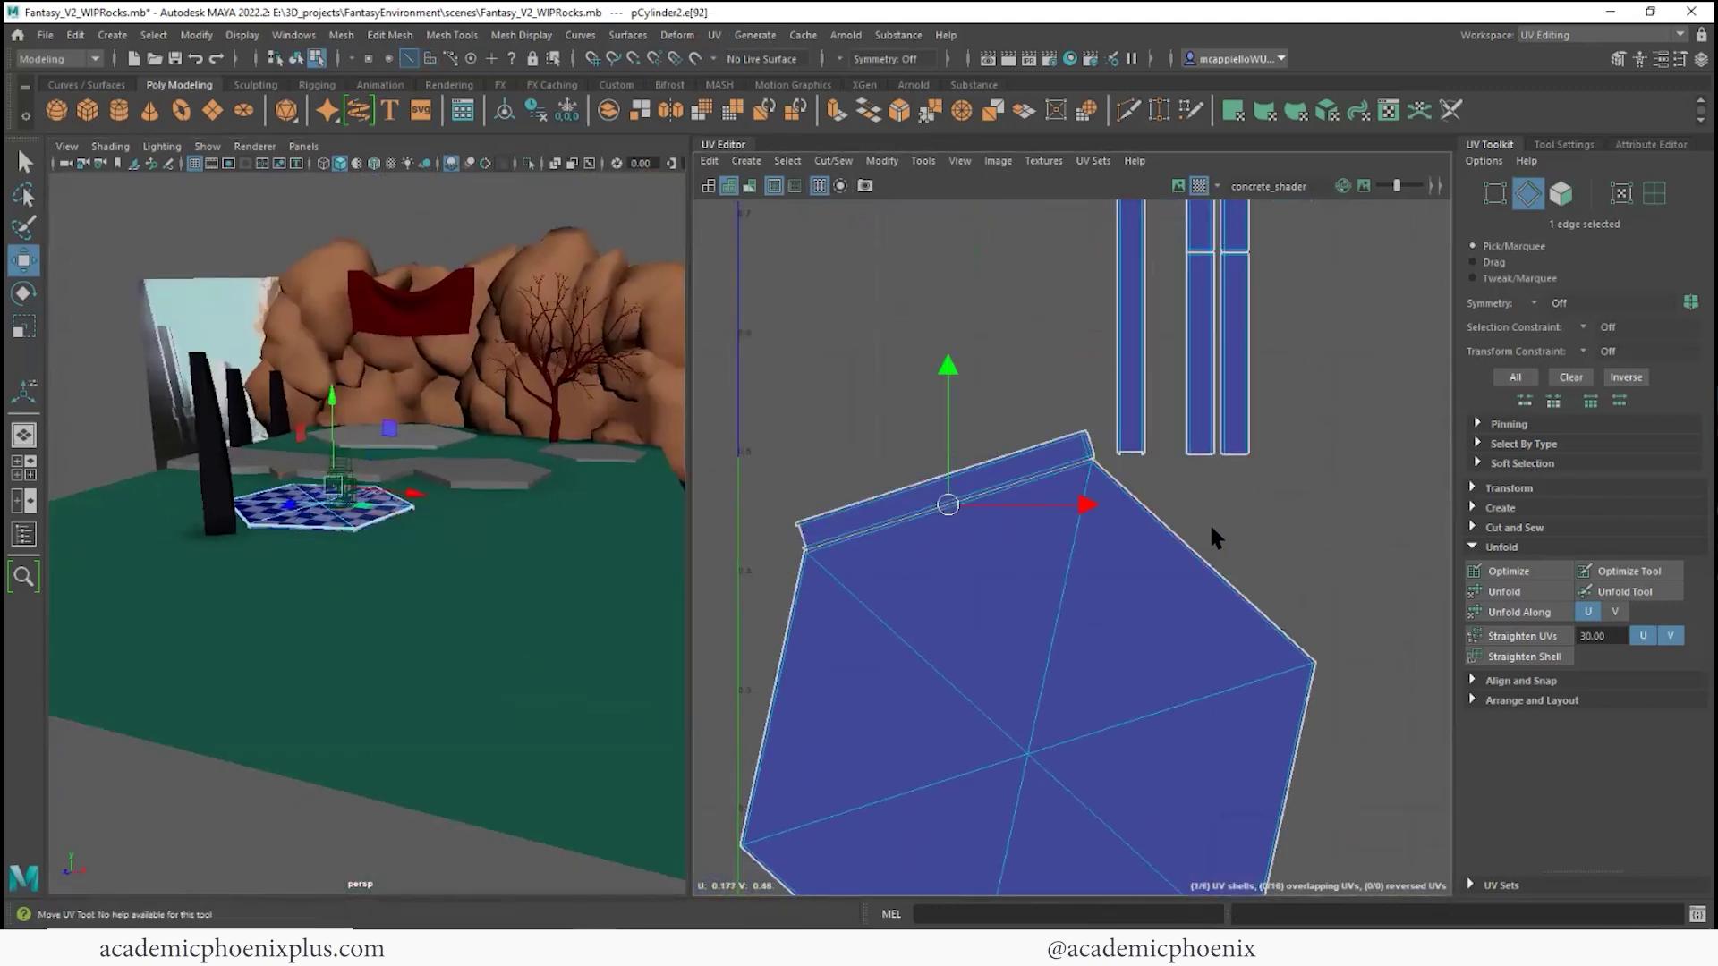
pyautogui.press('g')
pyautogui.click(1290, 784)
pyautogui.press('g')
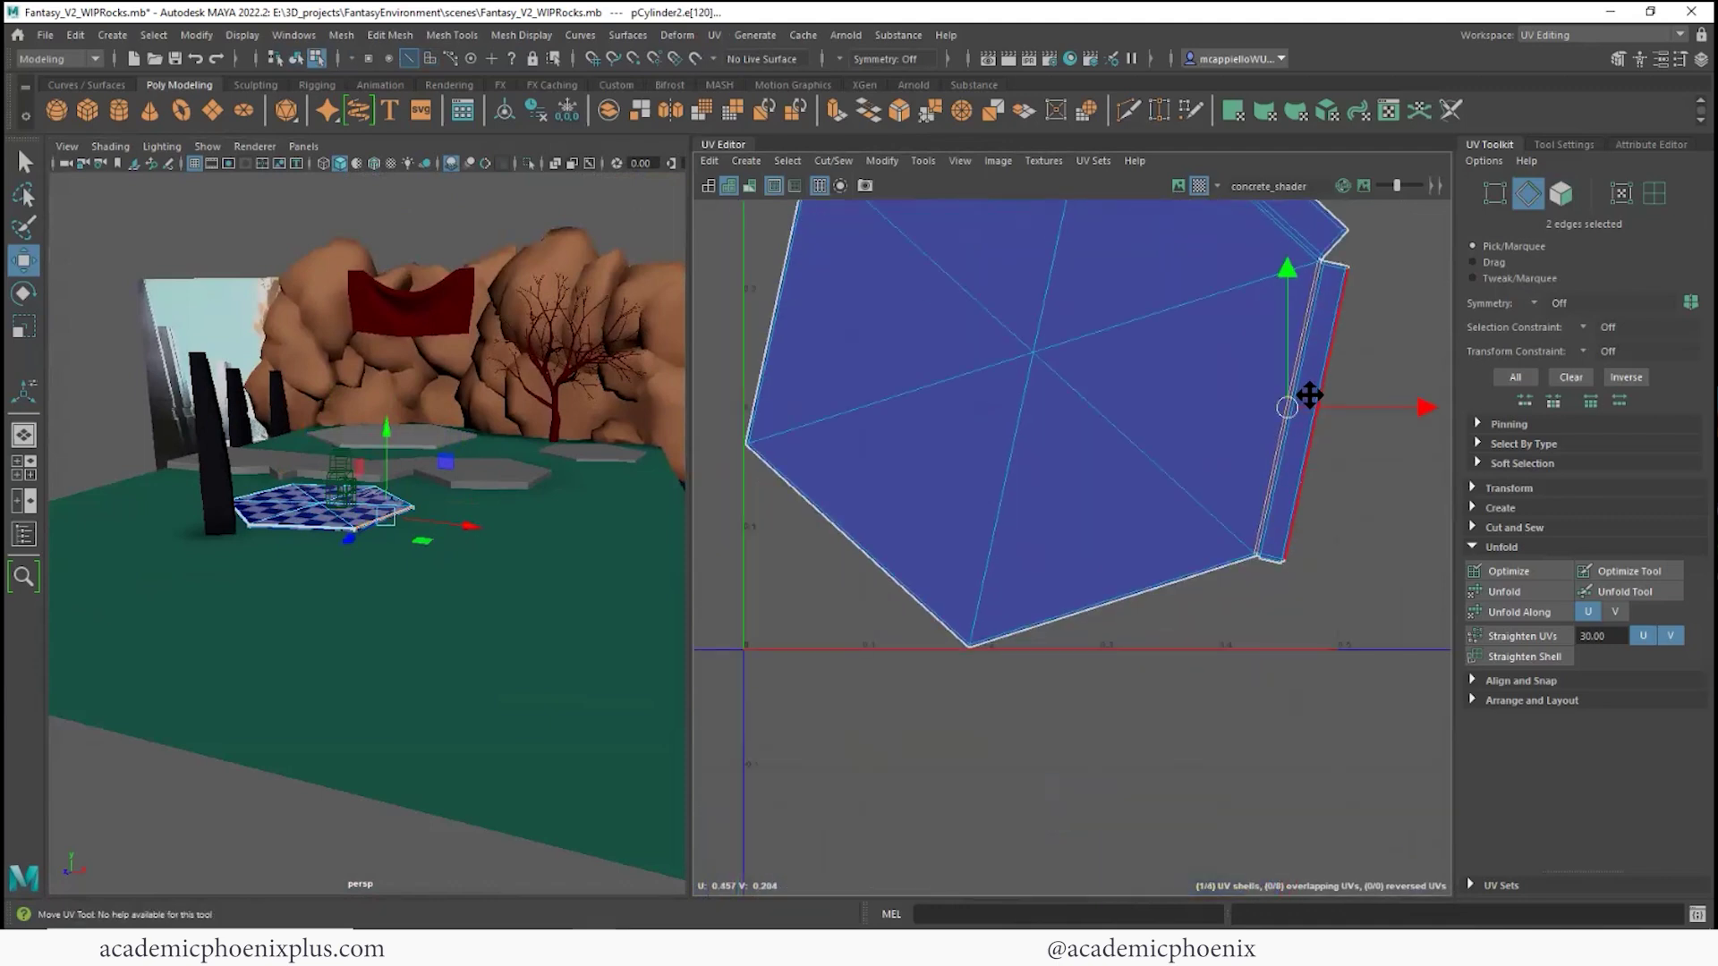
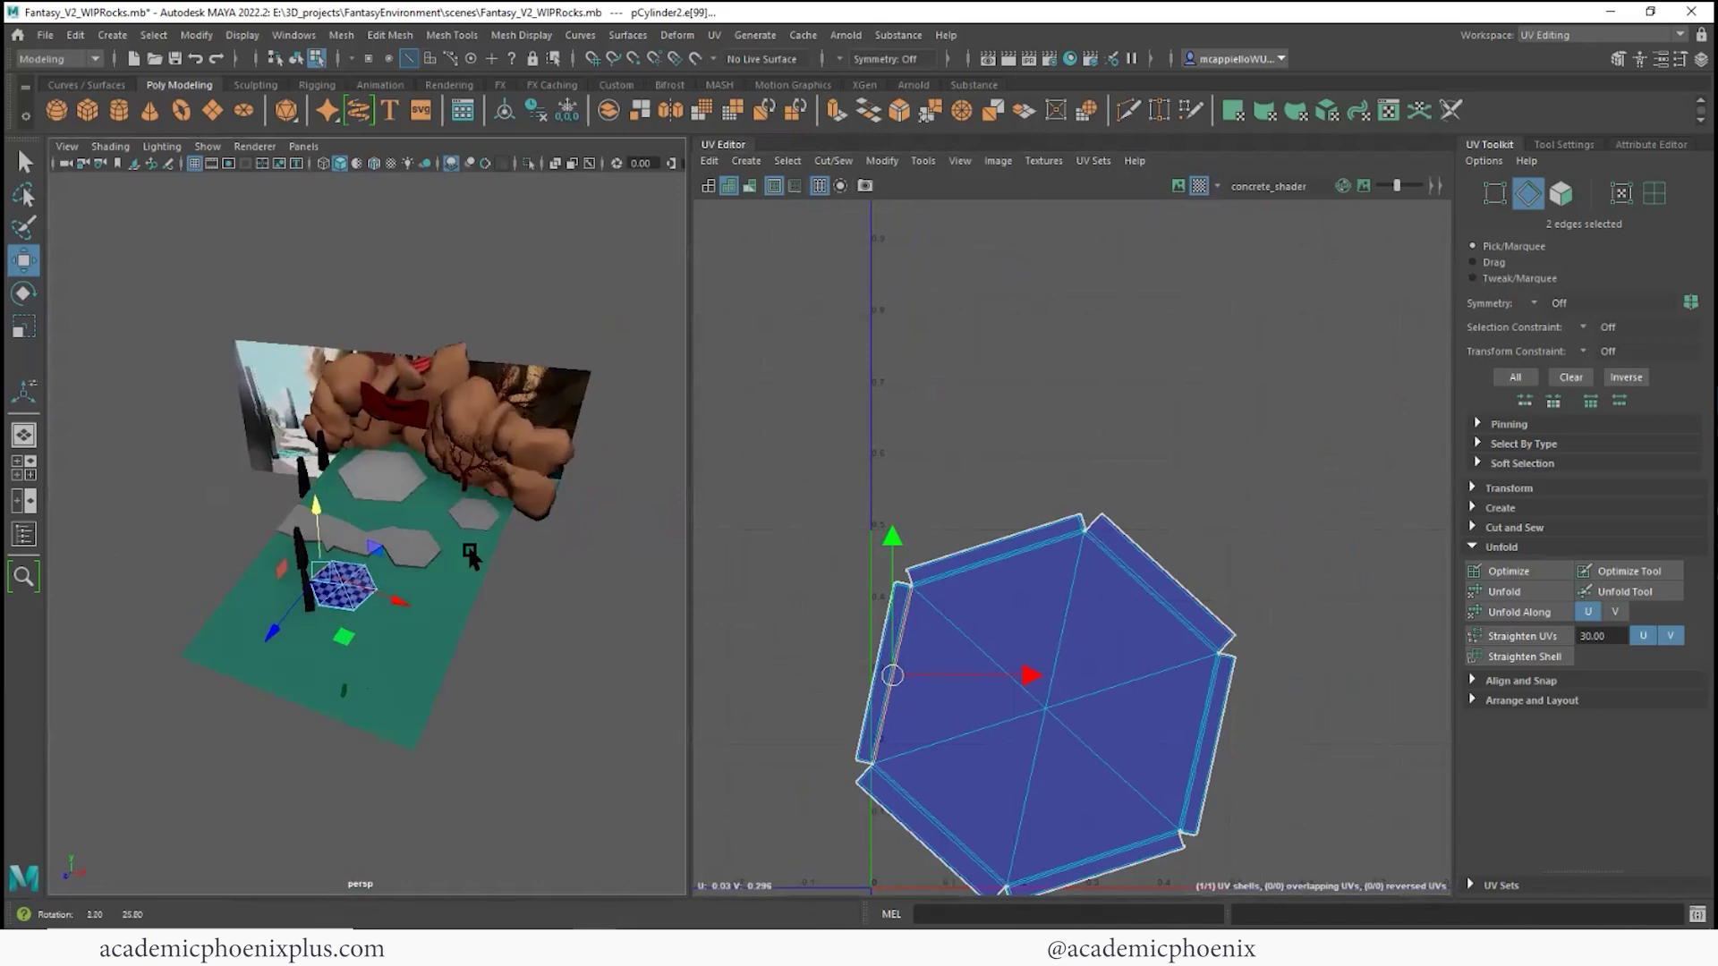
# - Add the neighbouring path slabs to the selection and minimize the reference image to return to the UV layout
pyautogui.keyDown('shift'); pyautogui.click(431, 552); pyautogui.keyUp('shift')
pyautogui.keyDown('shift'); pyautogui.click(476, 528); pyautogui.keyUp('shift')
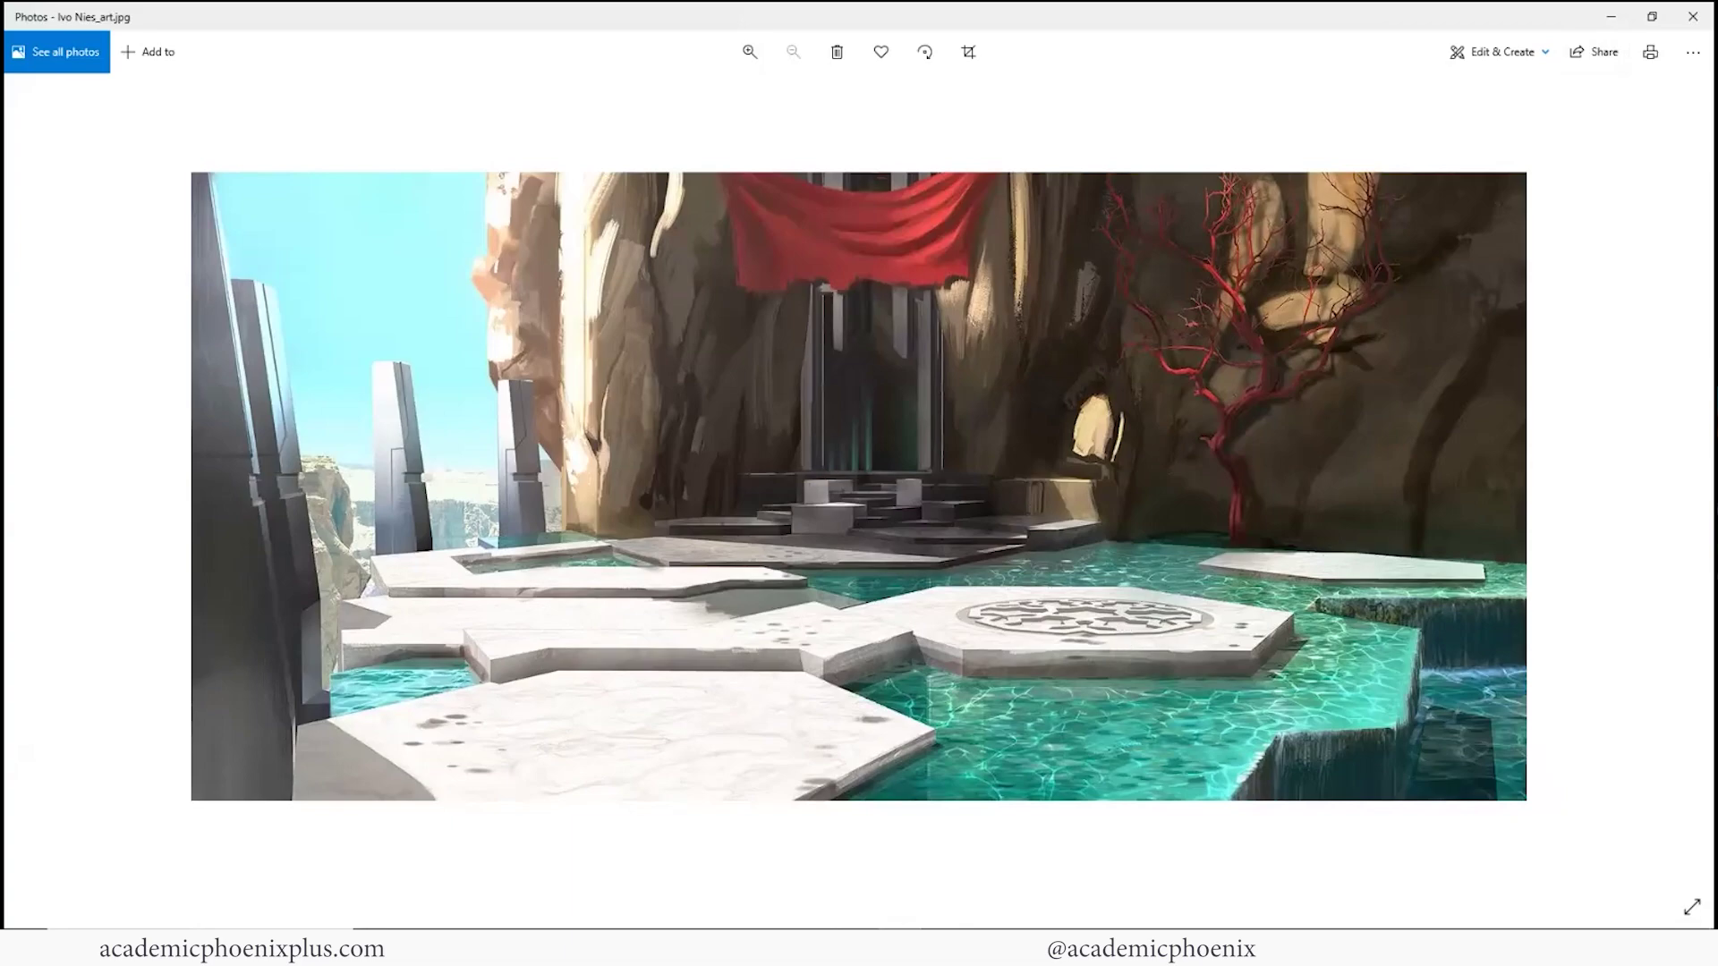
pyautogui.click(1611, 16)
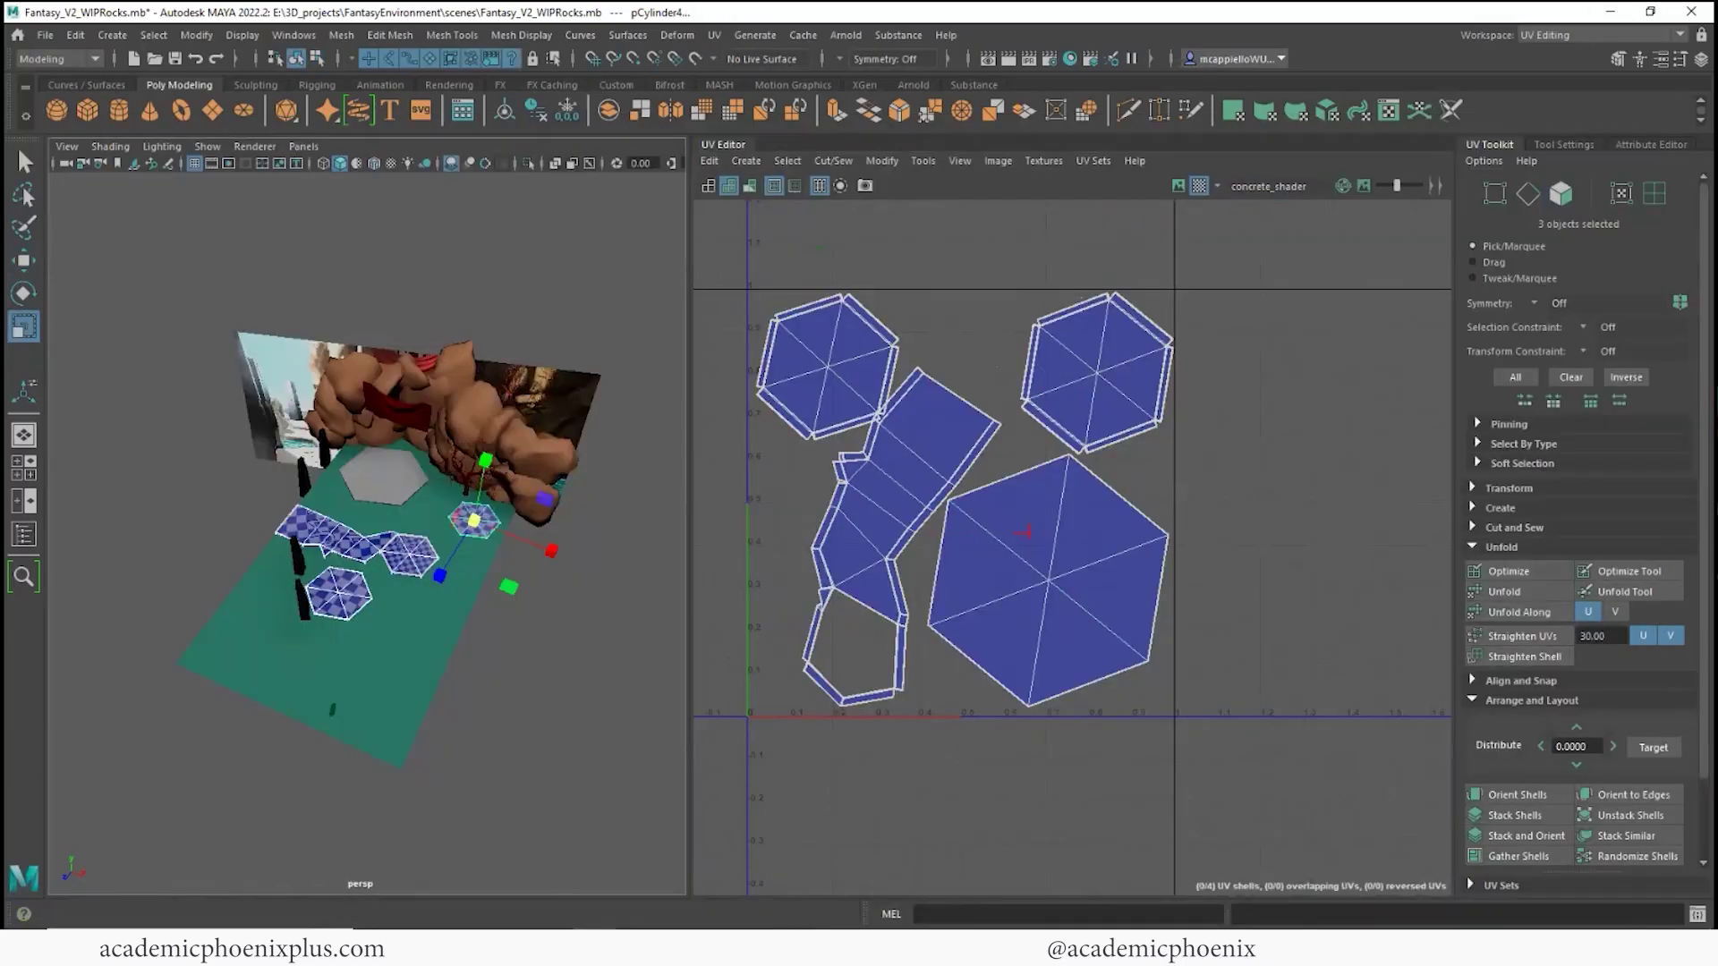
# - Select all the slabs' UV shells, enter a map size of 2048 and set their texel density to 14.1333
pyautogui.click(1500, 507)
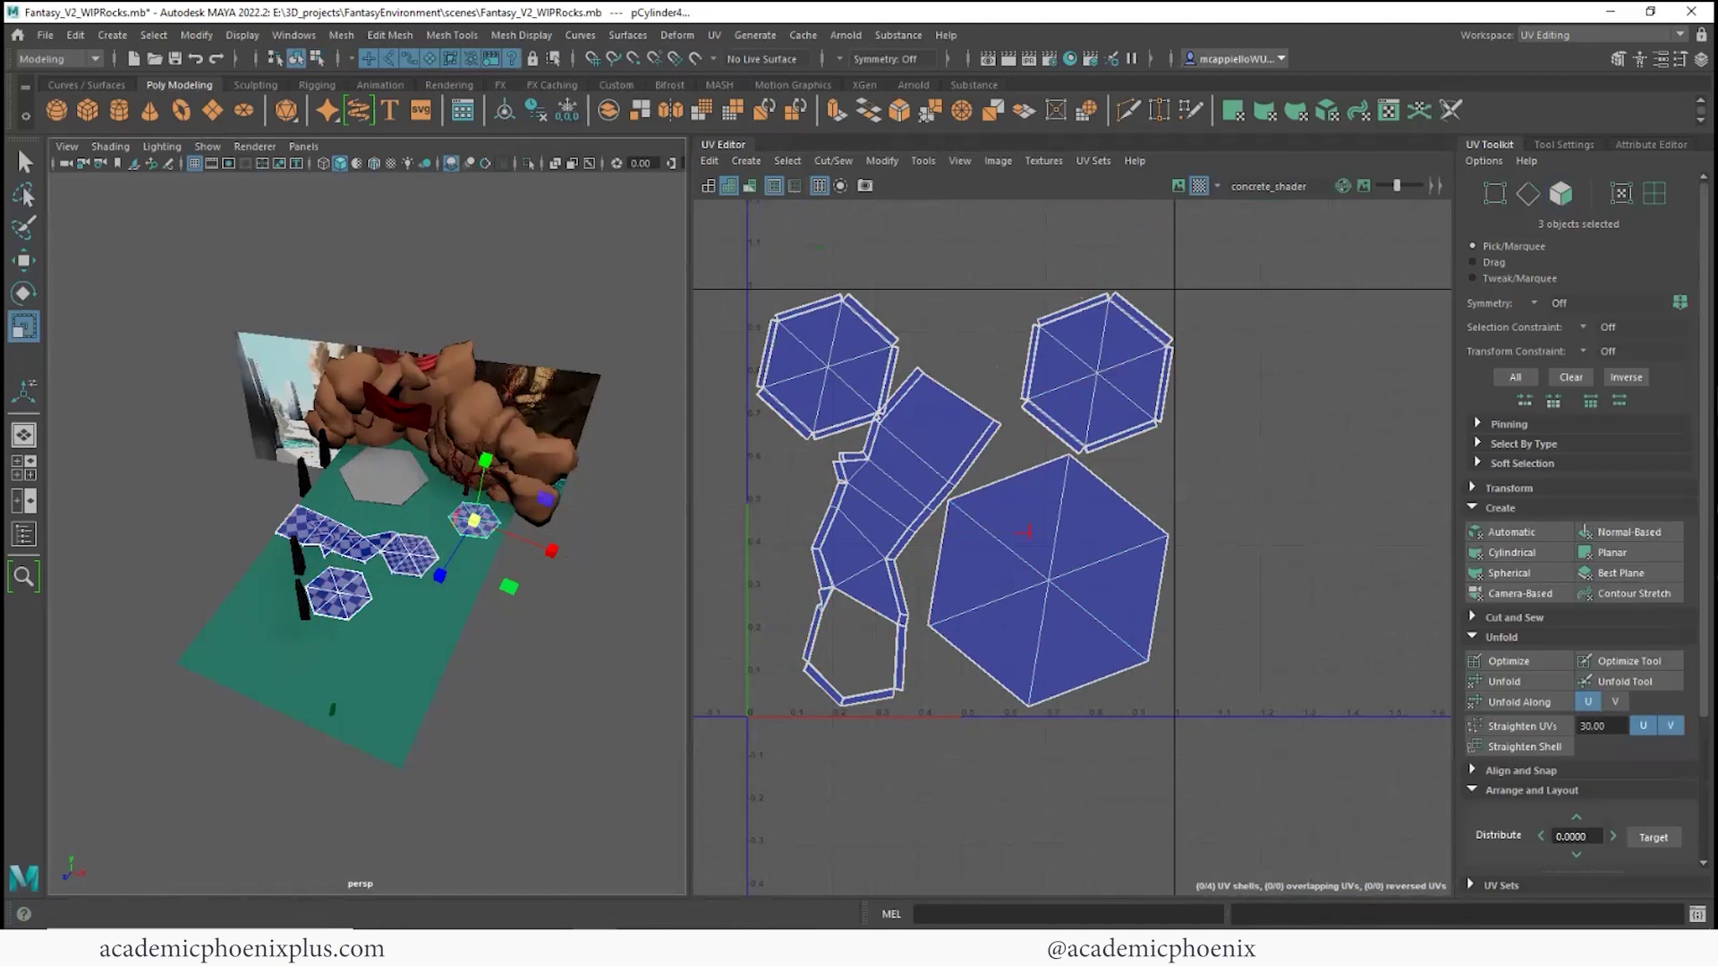
pyautogui.click(1500, 508)
pyautogui.click(1509, 488)
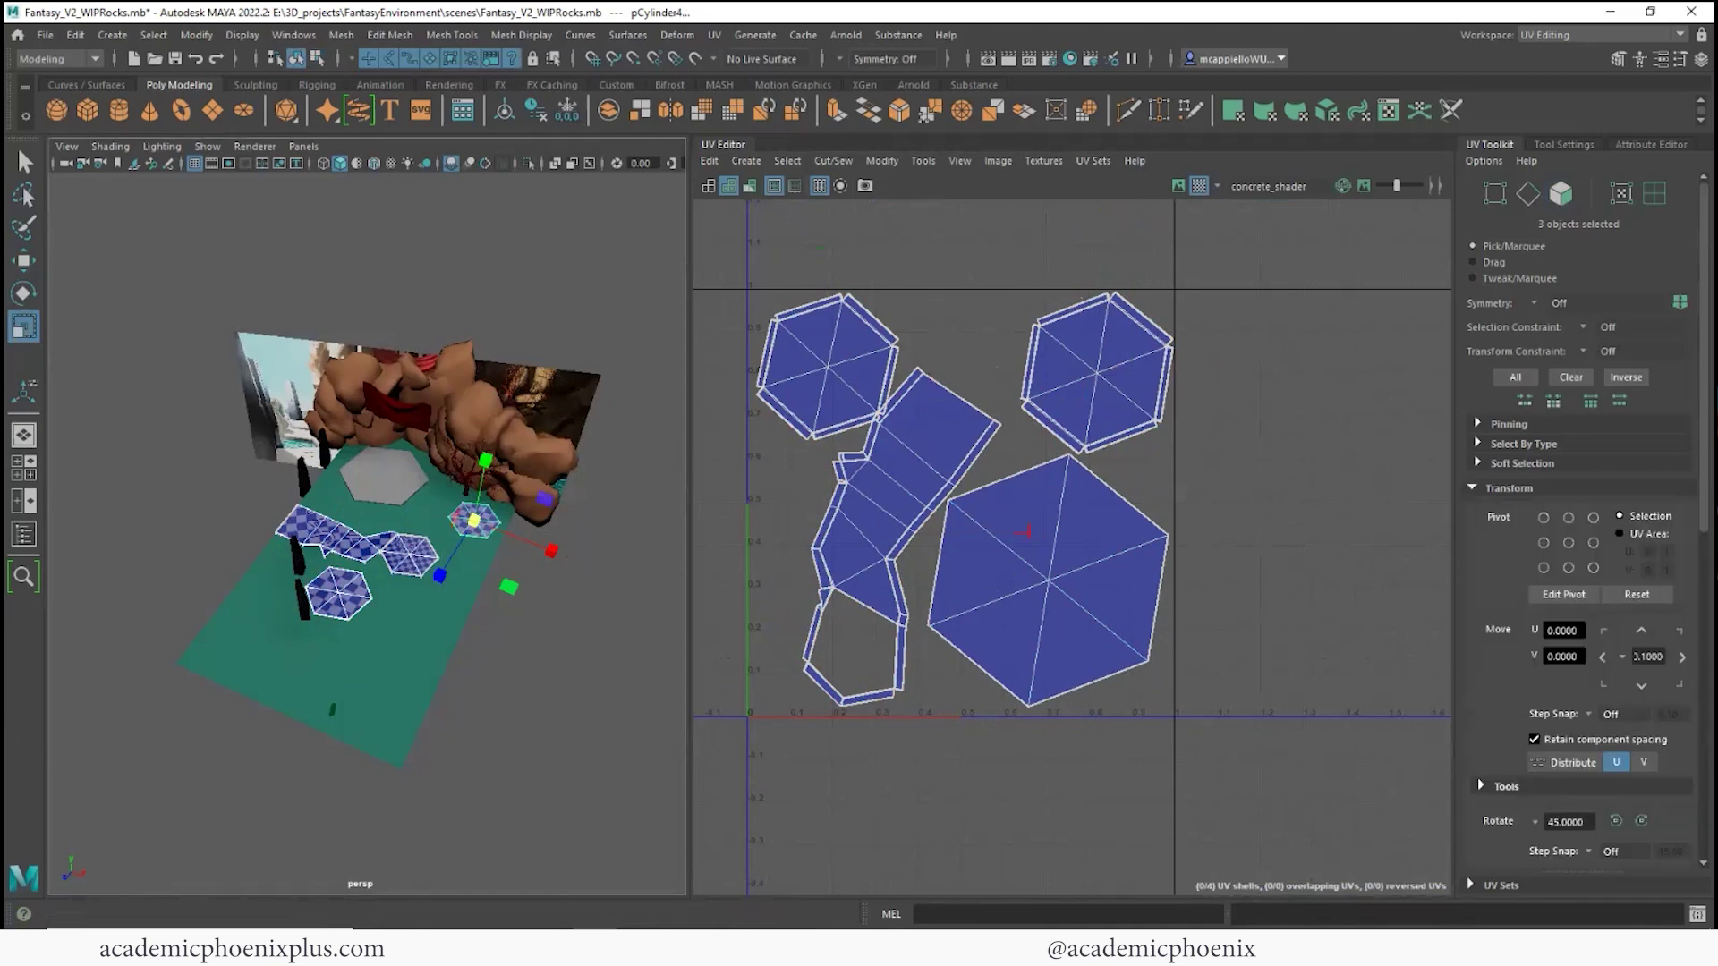
pyautogui.moveTo(729, 235); pyautogui.dragTo(1240, 826)
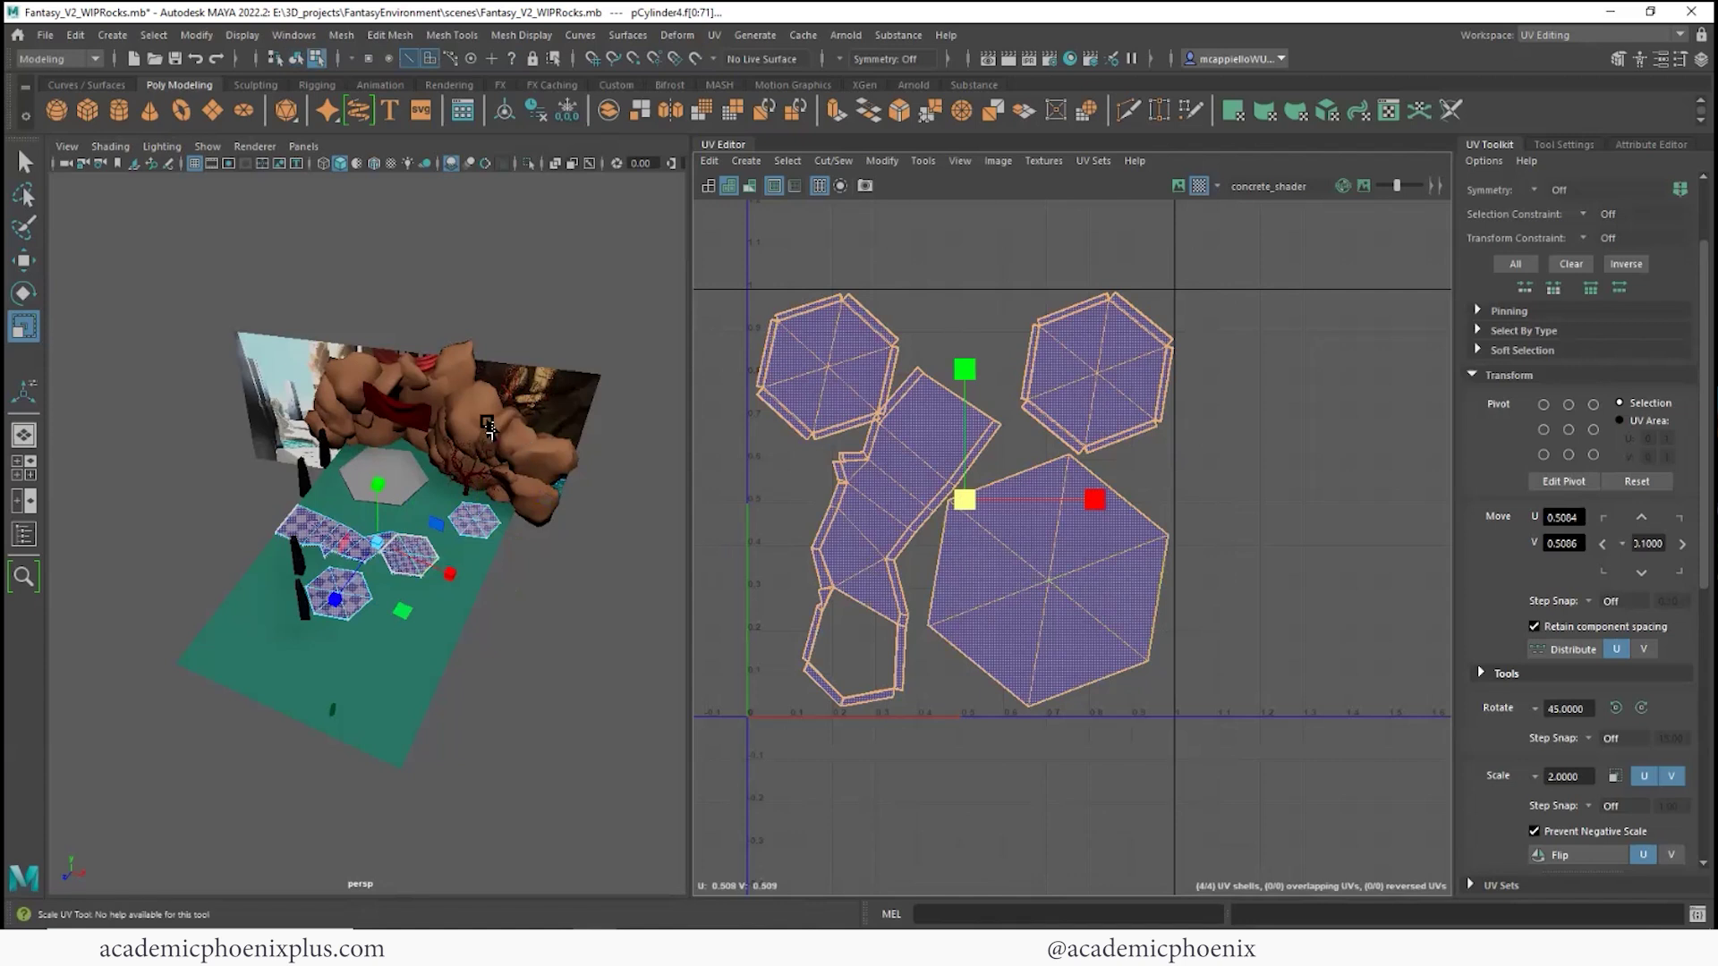
pyautogui.scroll(-1, 1579, 537)
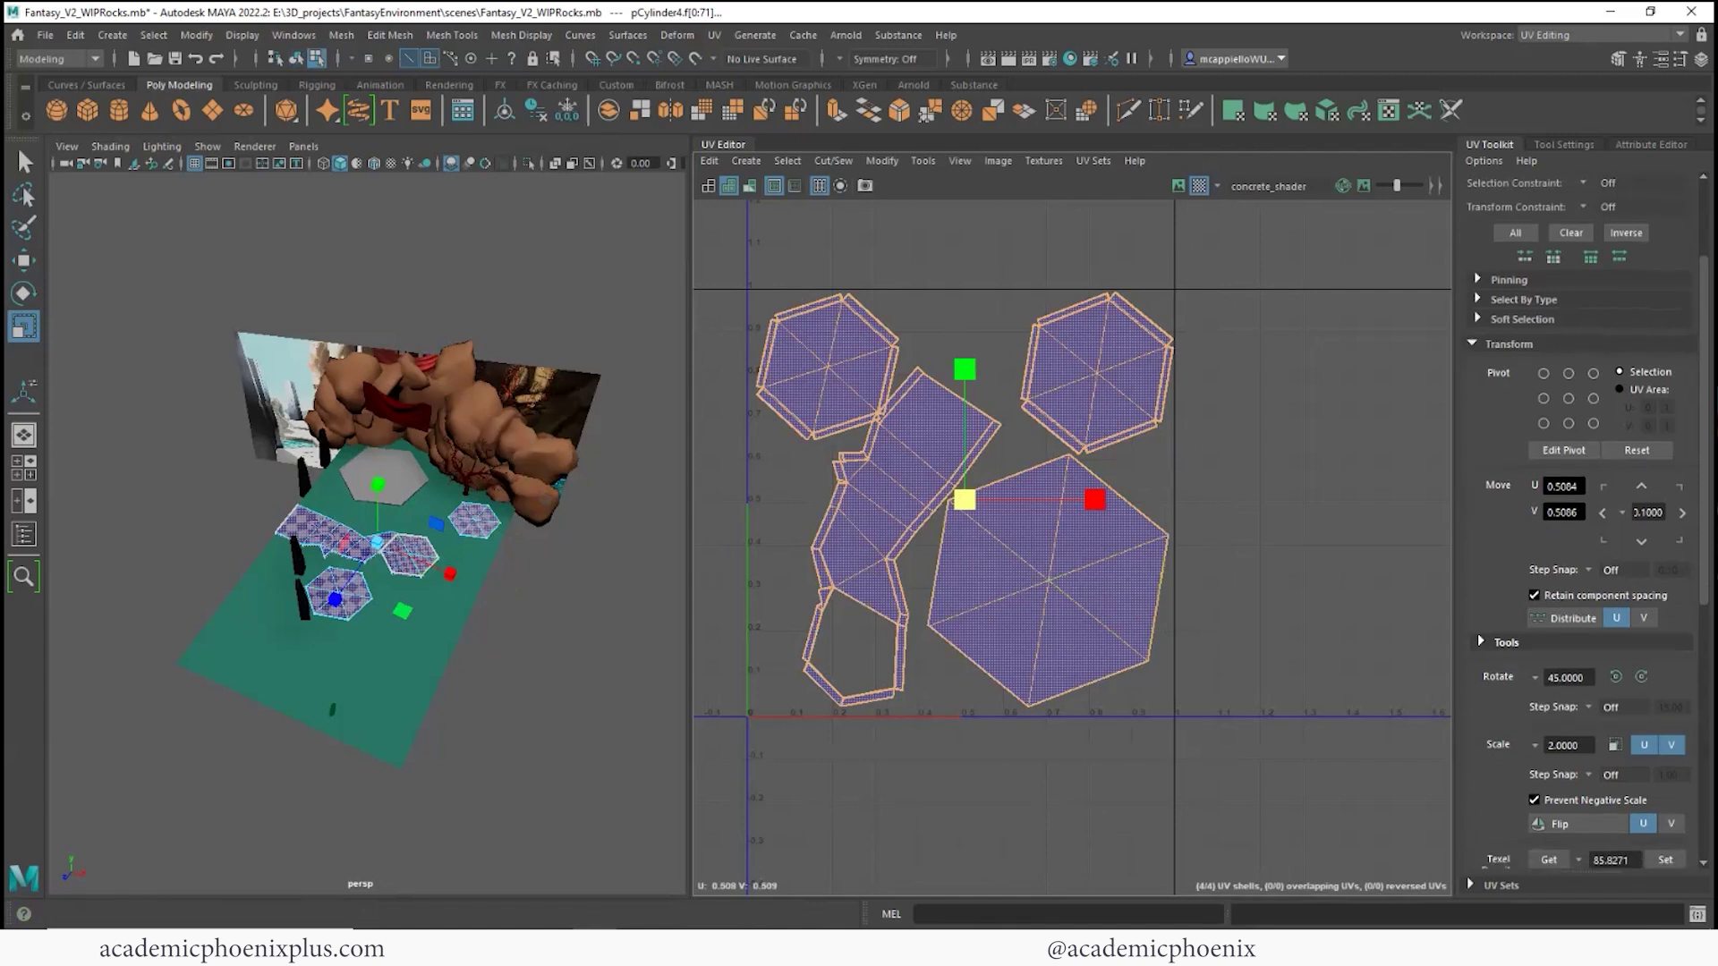
pyautogui.scroll(1, 1580, 537)
pyautogui.scroll(-5, 1579, 519)
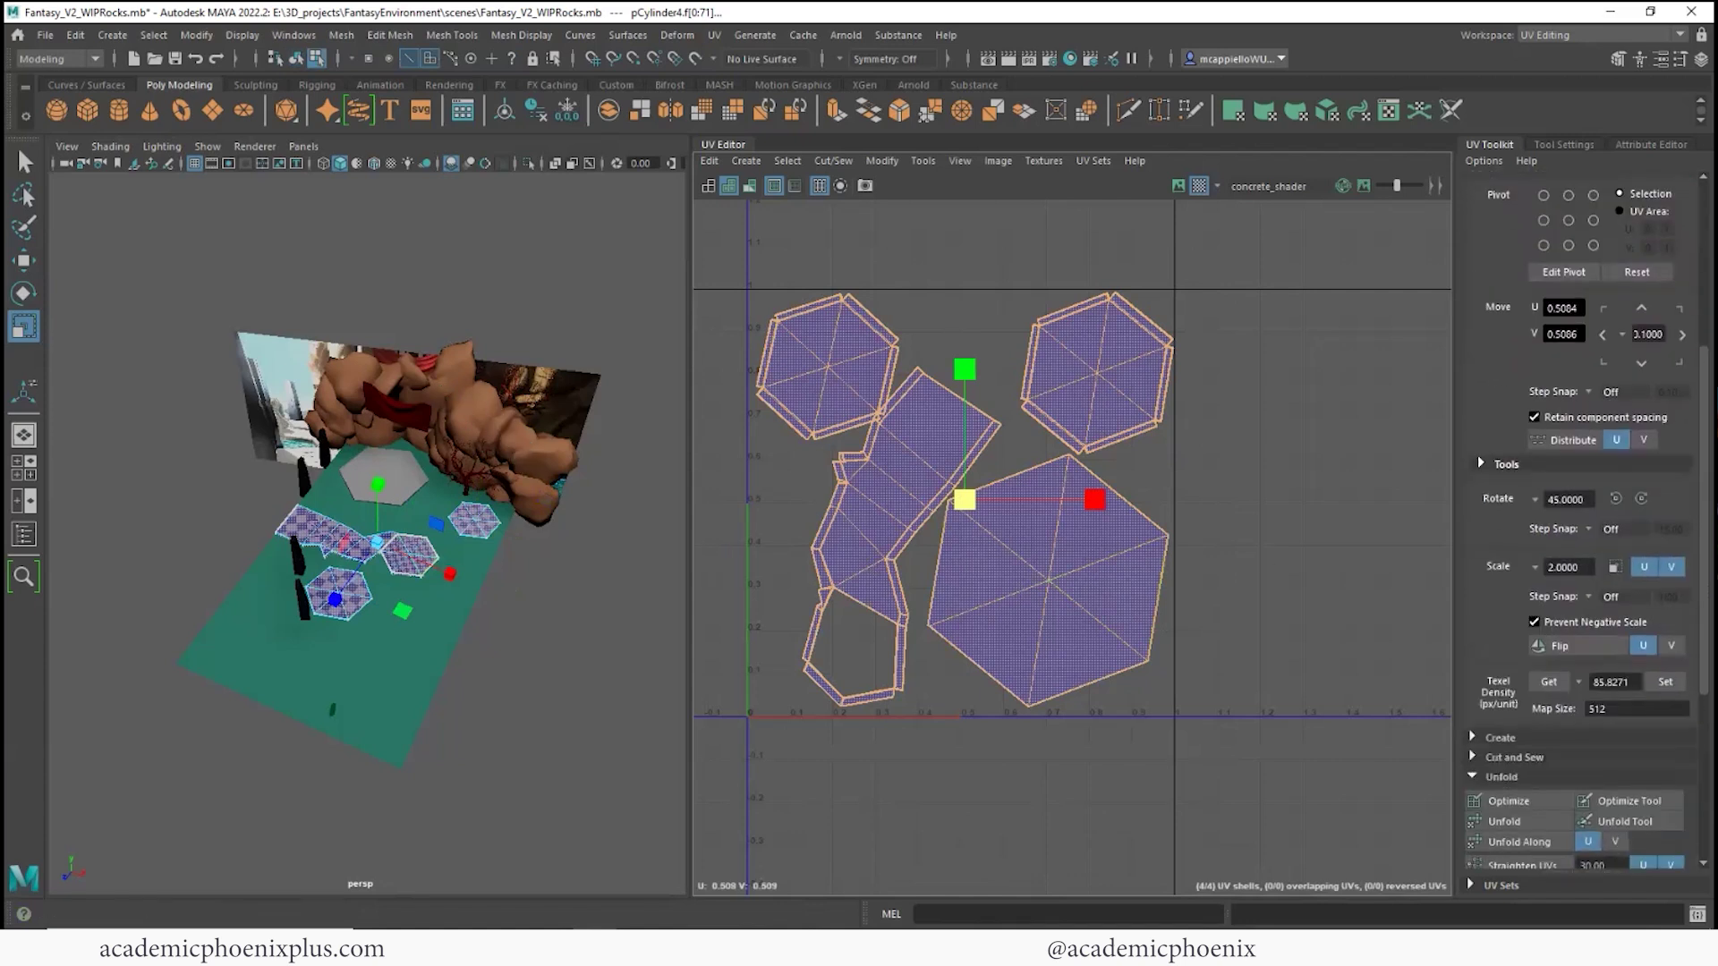
pyautogui.doubleClick(1635, 712)
pyautogui.write('2048')
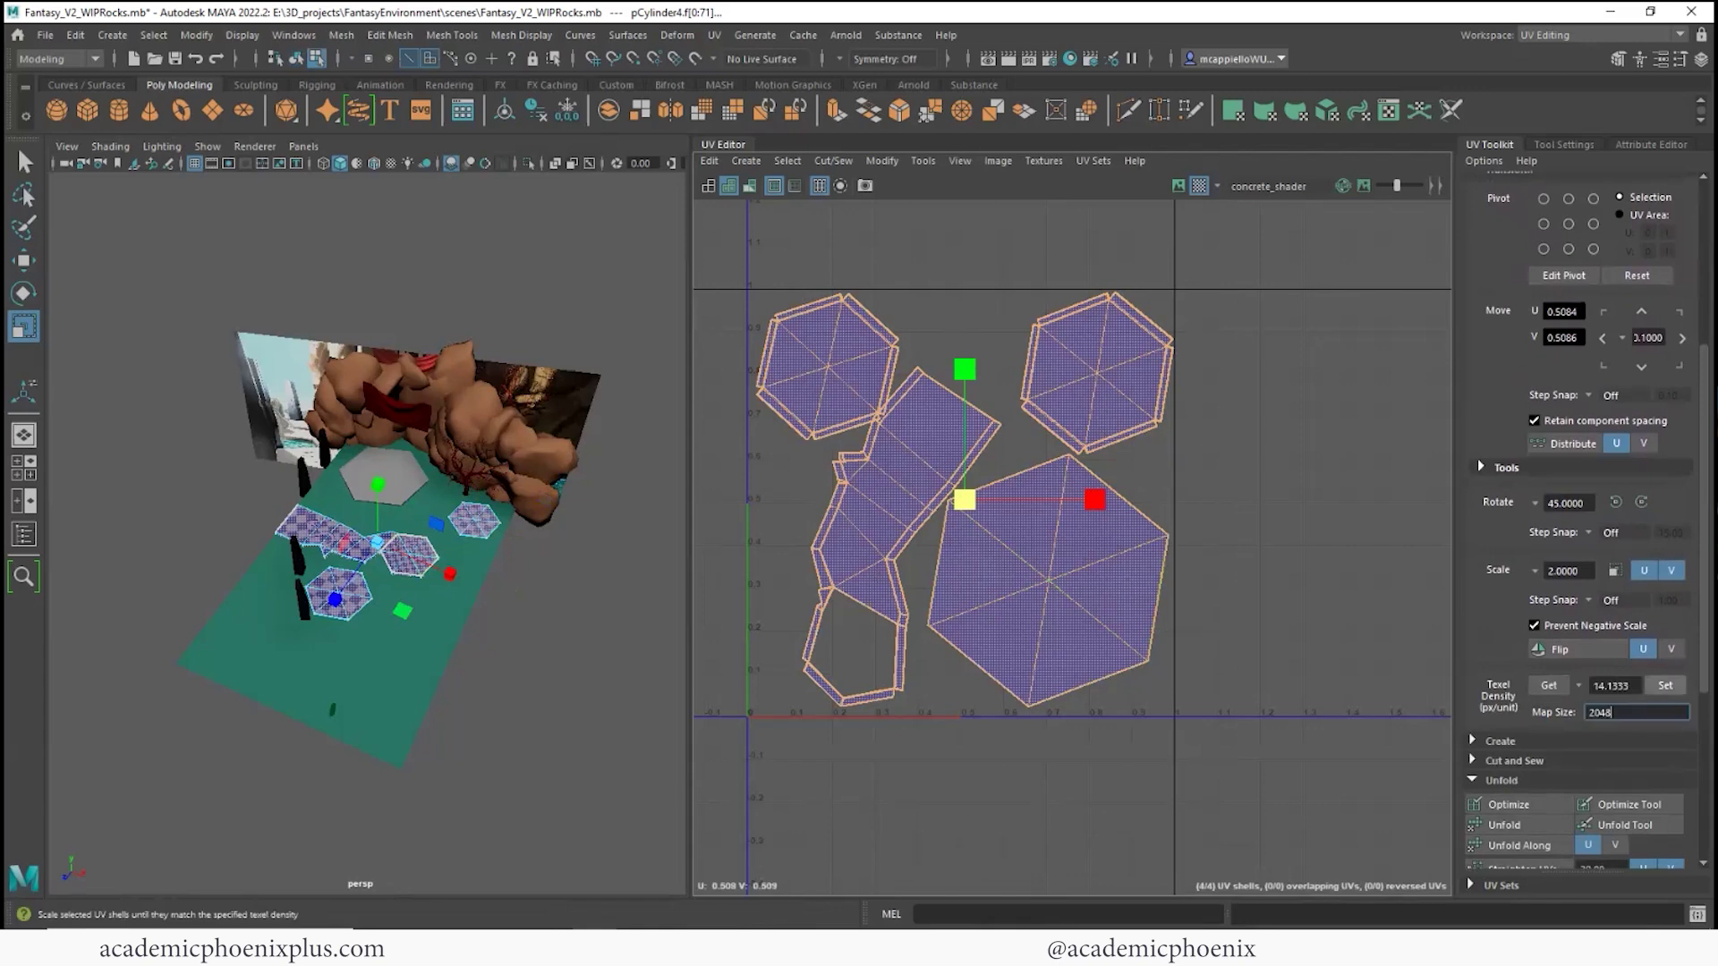
pyautogui.click(1663, 685)
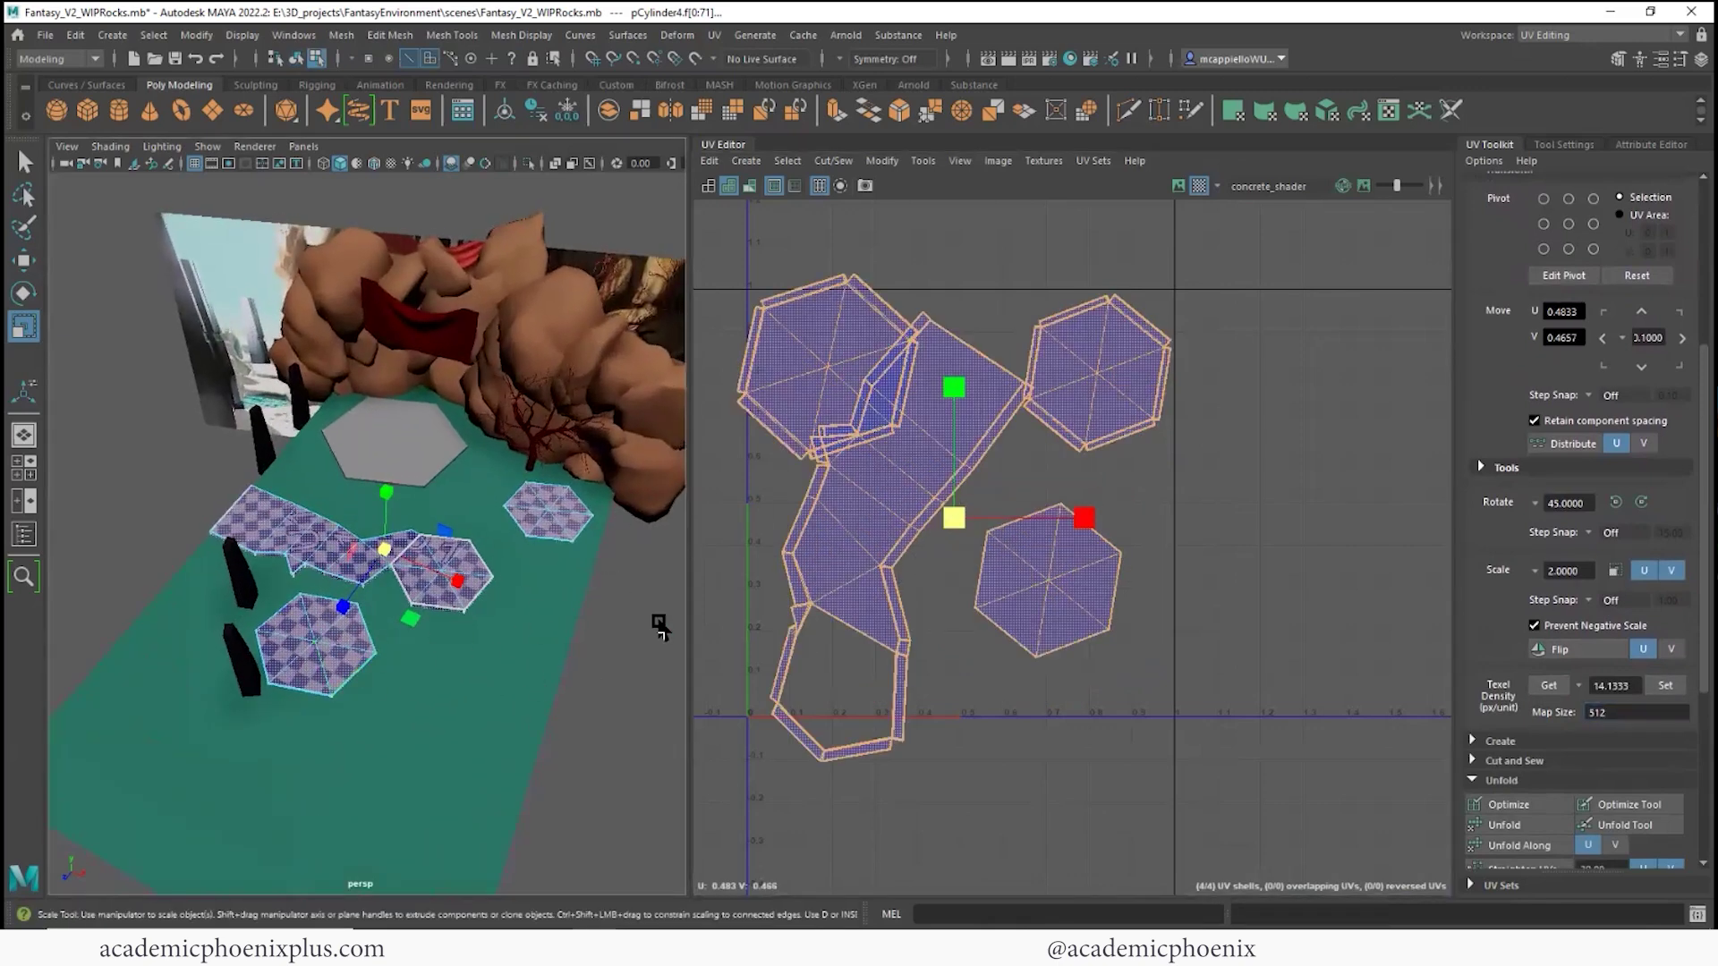
# - Move the foreground stone's hexagon shell and the long path shell inside the edges of the 0–1 UV square
pyautogui.click(841, 385)
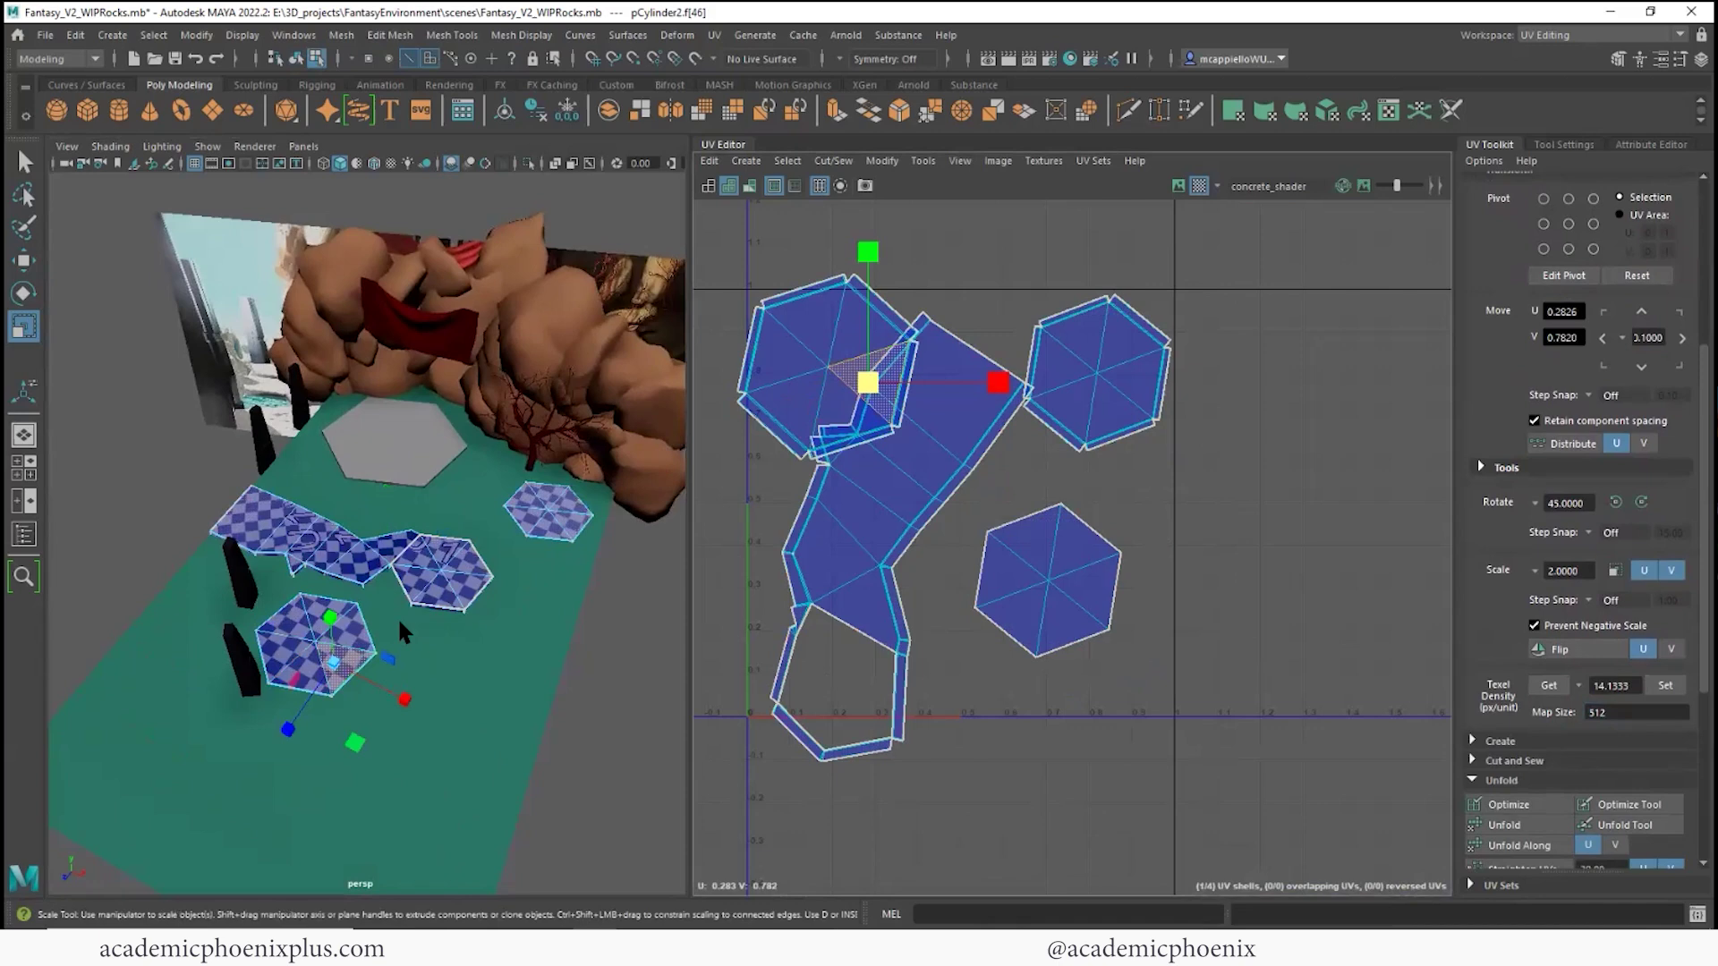
pyautogui.doubleClick(837, 347)
pyautogui.press('w')
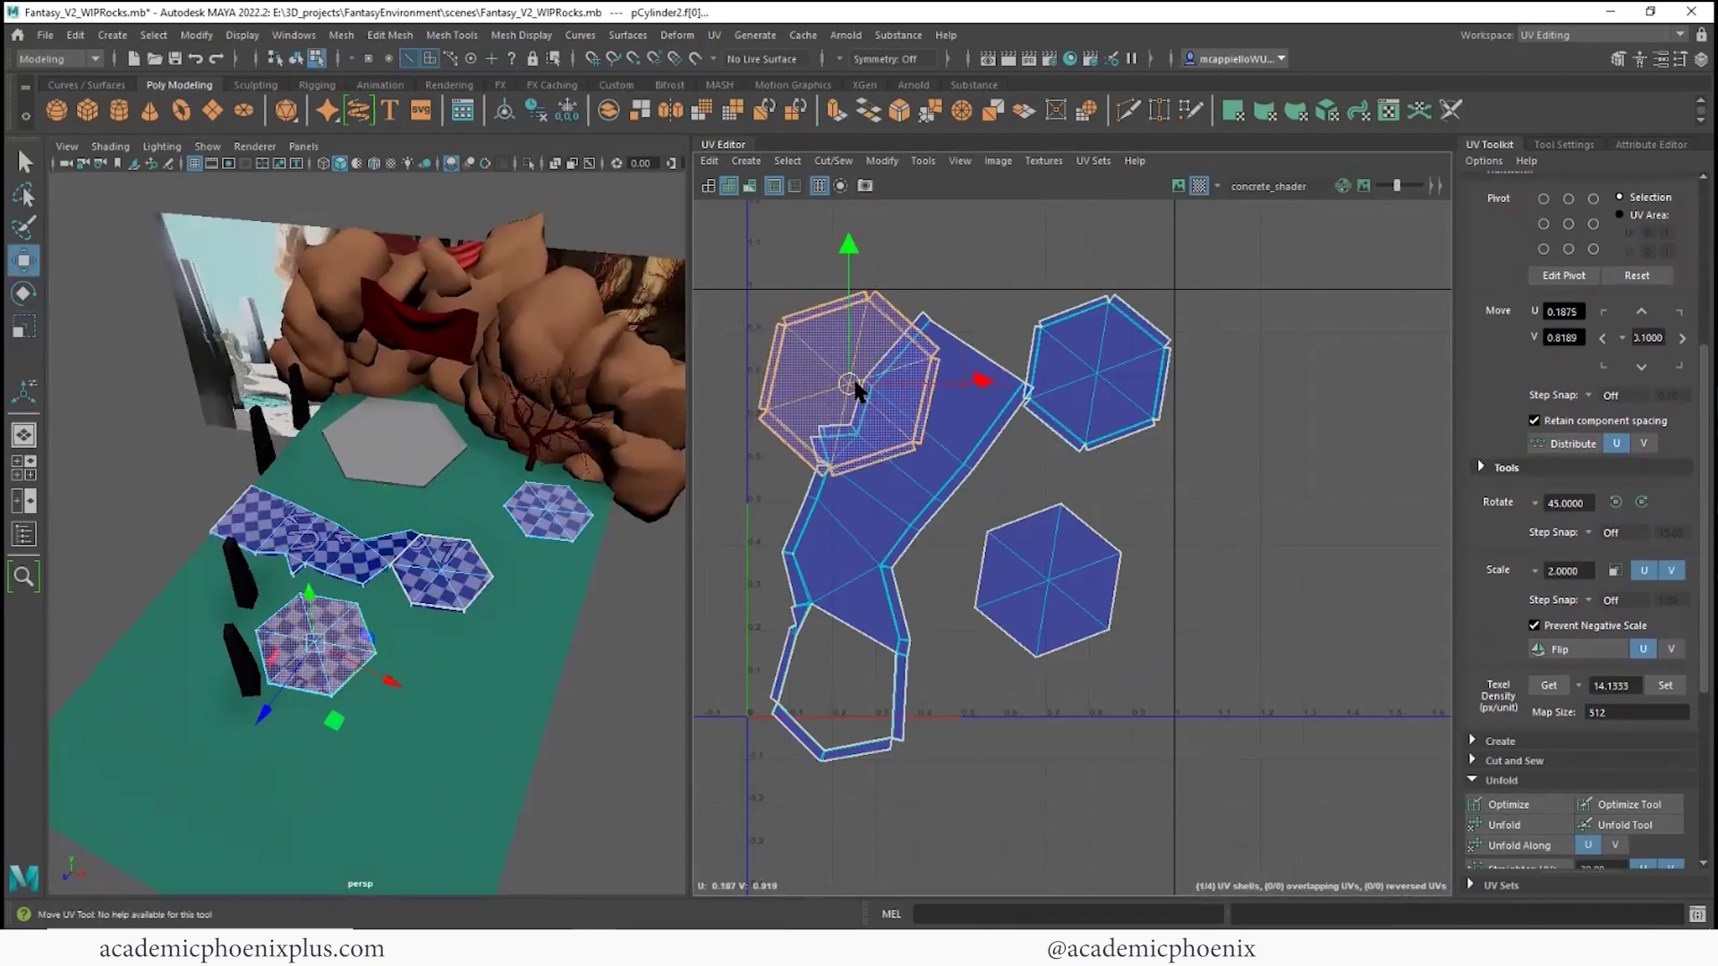
pyautogui.doubleClick(930, 484)
pyautogui.moveTo(931, 478); pyautogui.dragTo(883, 469)
# - Select all four UV shells together and scale them down slightly to fit inside the 0–1 UV square
pyautogui.keyDown('shift'); pyautogui.click(824, 315); pyautogui.keyUp('shift')
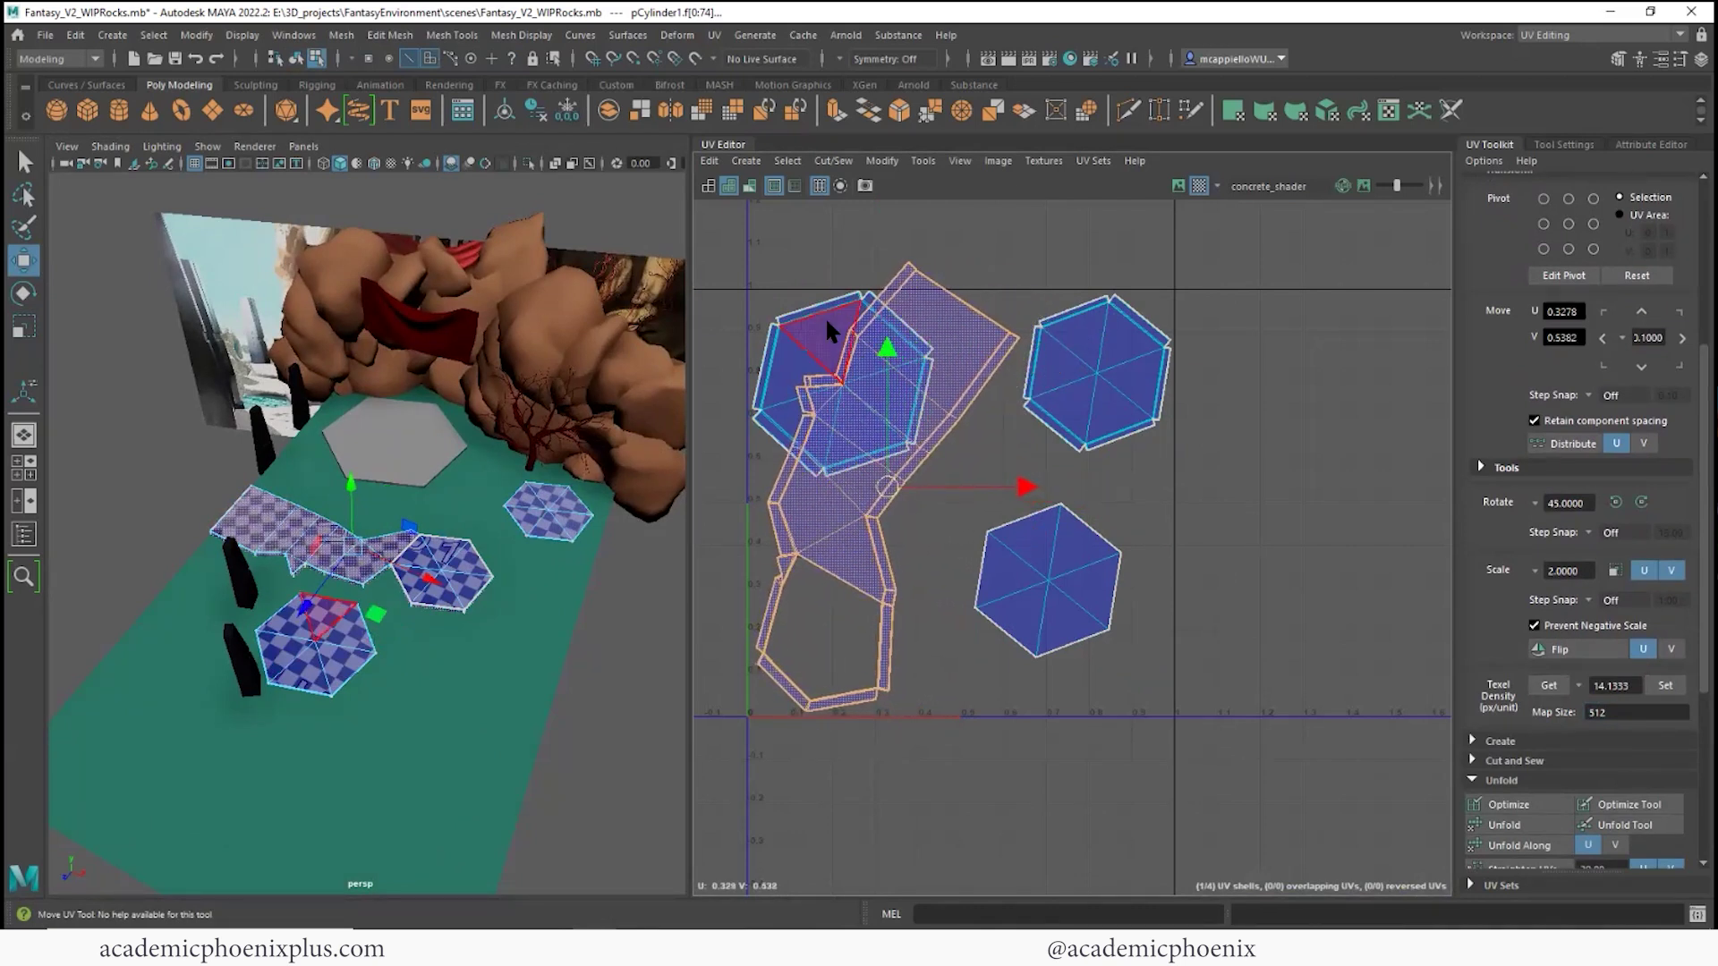
pyautogui.keyDown('shift'); pyautogui.click(1056, 340); pyautogui.keyUp('shift')
pyautogui.keyDown('shift'); pyautogui.click(1061, 528); pyautogui.keyUp('shift')
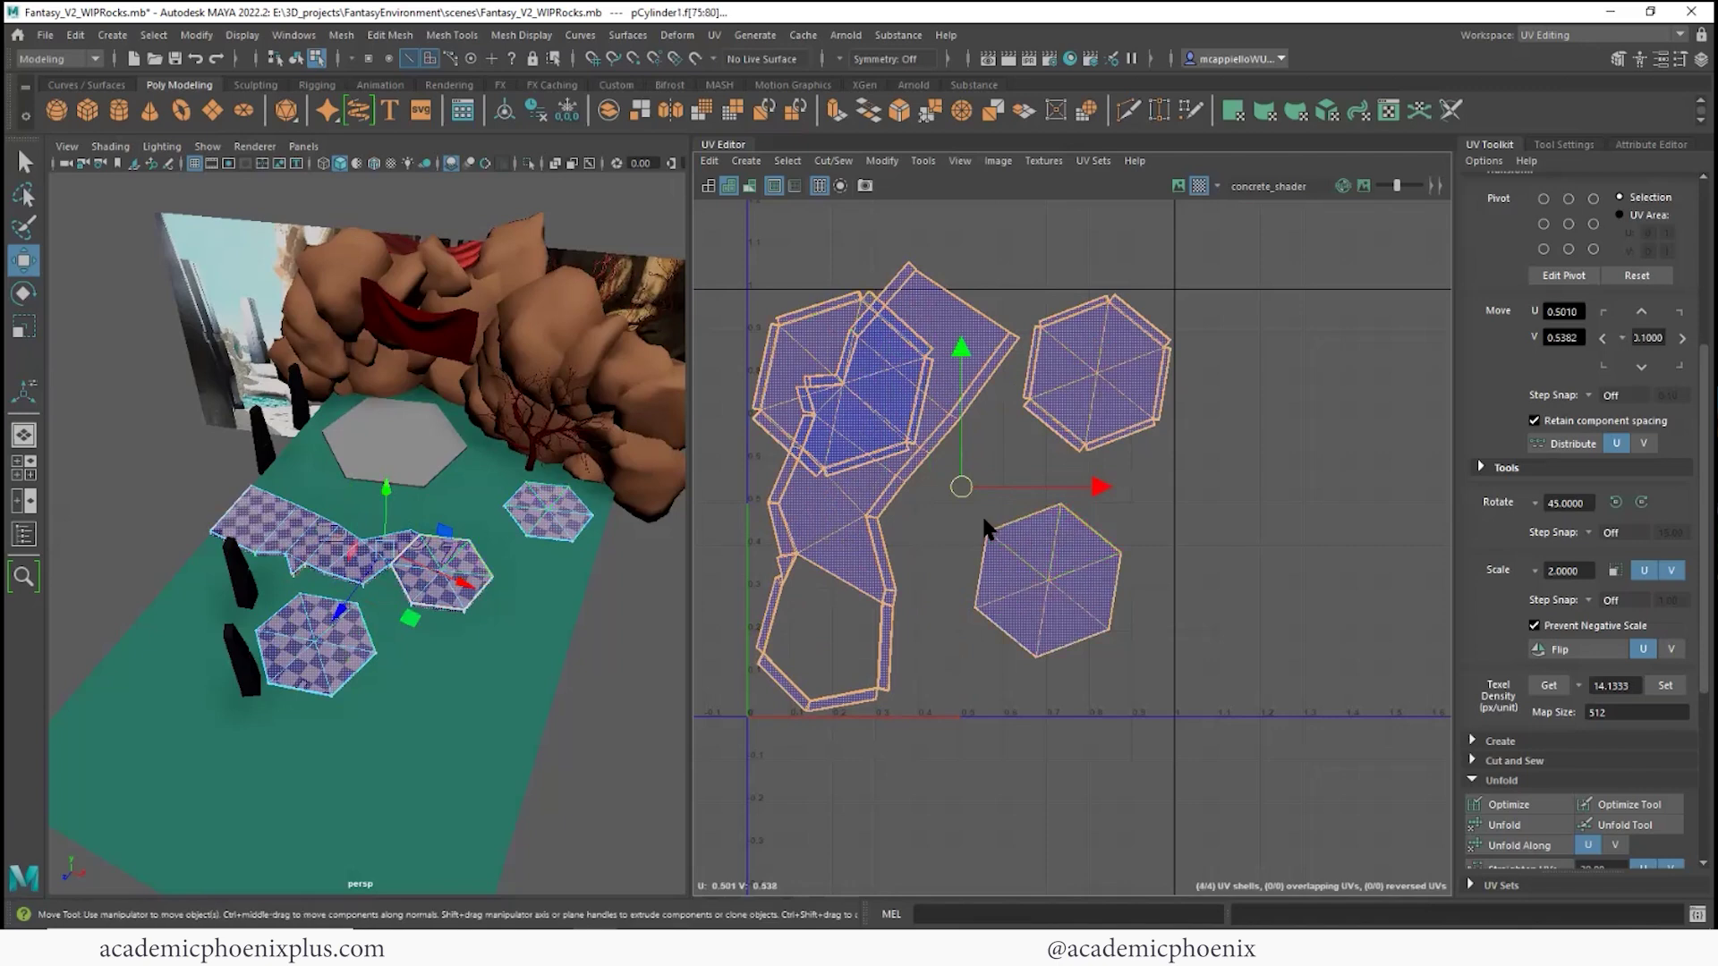
pyautogui.press('r')
pyautogui.moveTo(961, 487); pyautogui.dragTo(952, 498)
pyautogui.press('w')
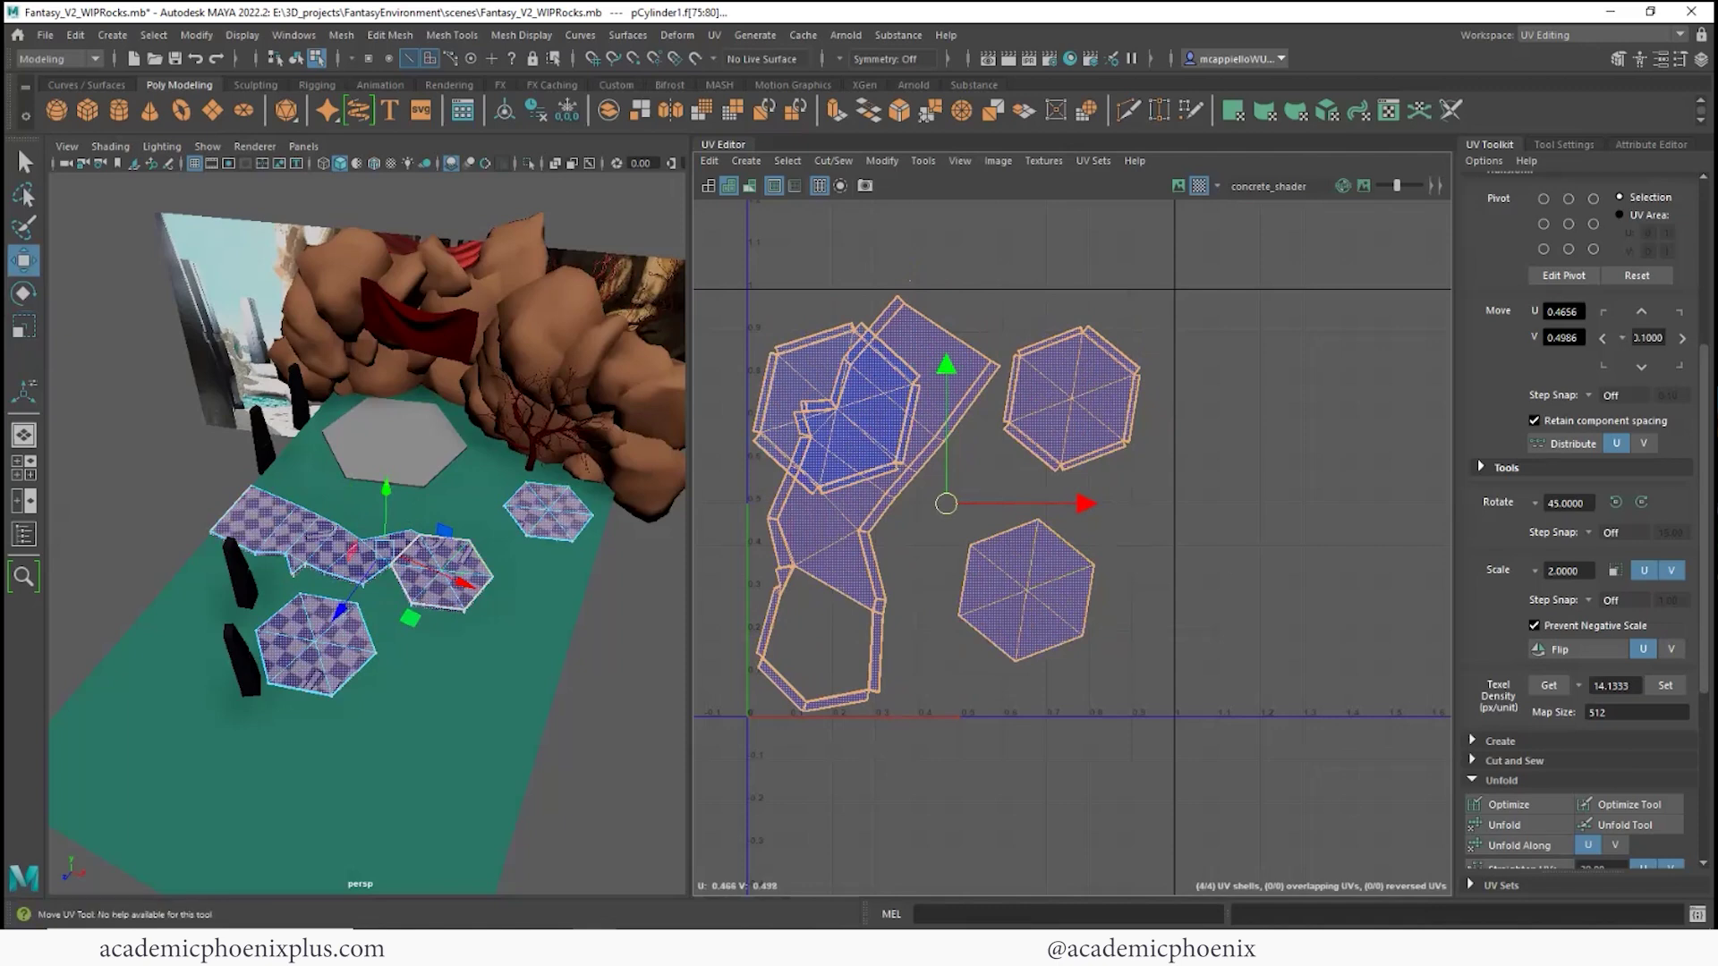
# - Move the larger rimmed hexagon shell clear of the path shell and stack the smaller rimmed hexagon on it
pyautogui.click(1053, 519)
pyautogui.click(826, 369)
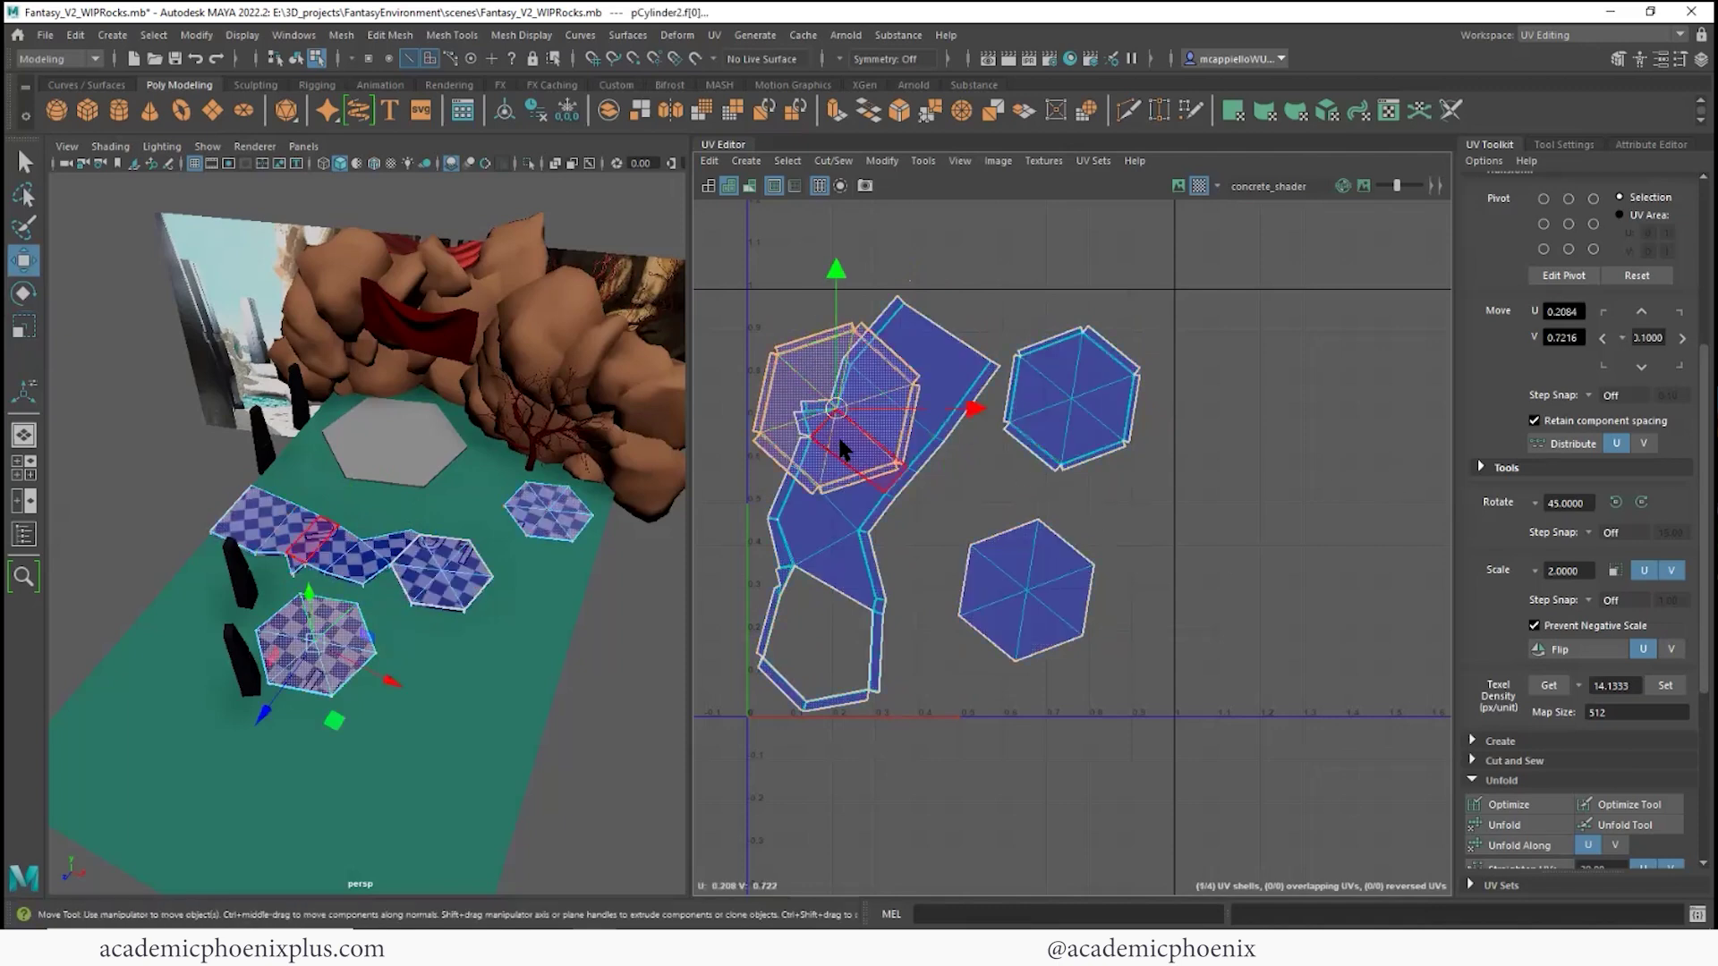
pyautogui.moveTo(833, 409); pyautogui.dragTo(1108, 367)
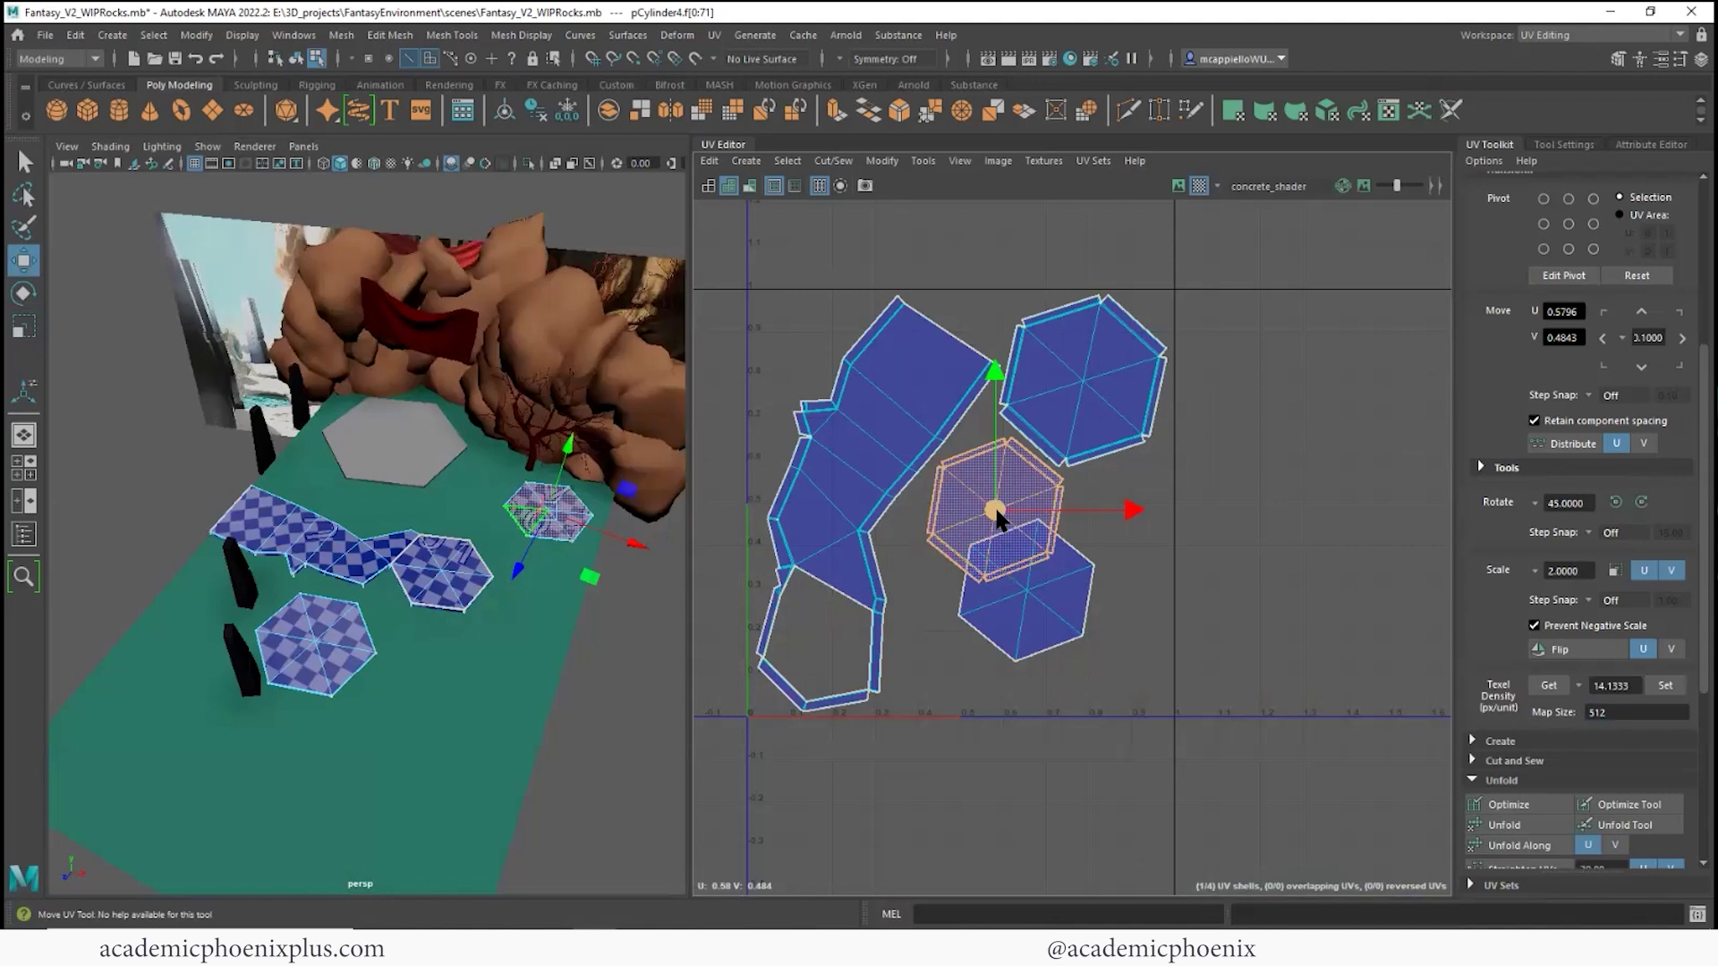
pyautogui.moveTo(994, 503); pyautogui.dragTo(1085, 368)
# - Select the plain hexagon shell without side strips and scale it up to fill the free UV space around it
pyautogui.click(1040, 597)
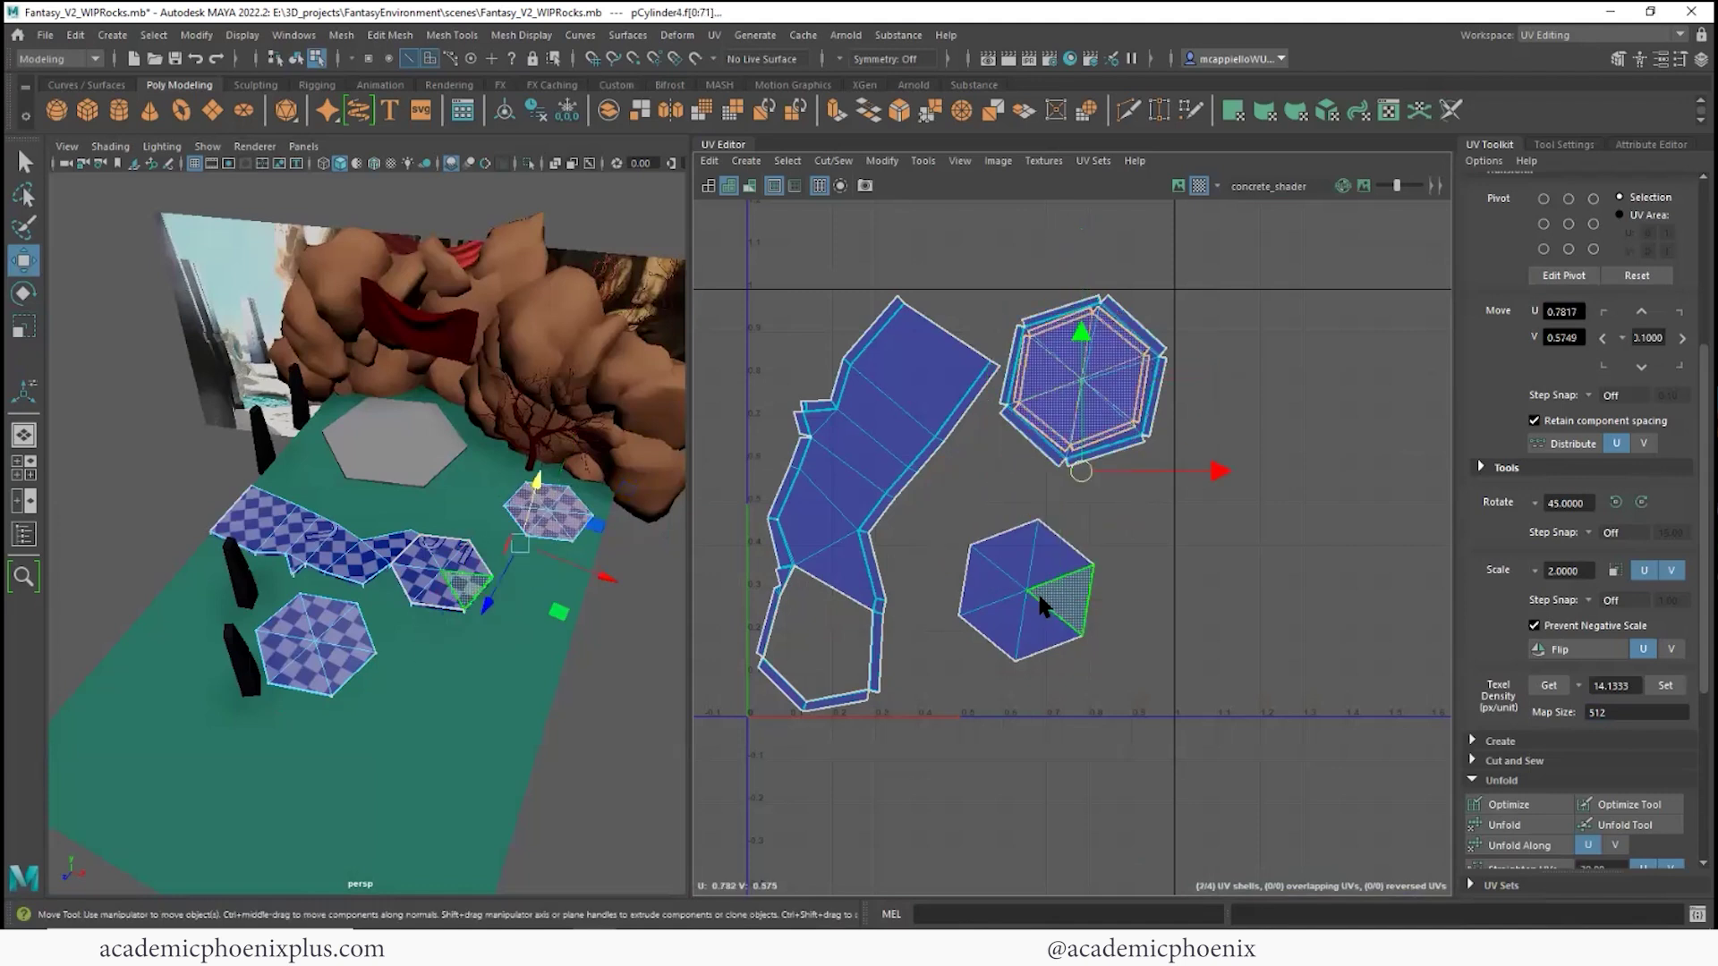
pyautogui.doubleClick(1034, 601)
pyautogui.press('r')
pyautogui.moveTo(1027, 593)
pyautogui.mouseDown()
pyautogui.moveTo(1098, 628)
pyautogui.moveTo(1038, 604)
pyautogui.mouseUp()
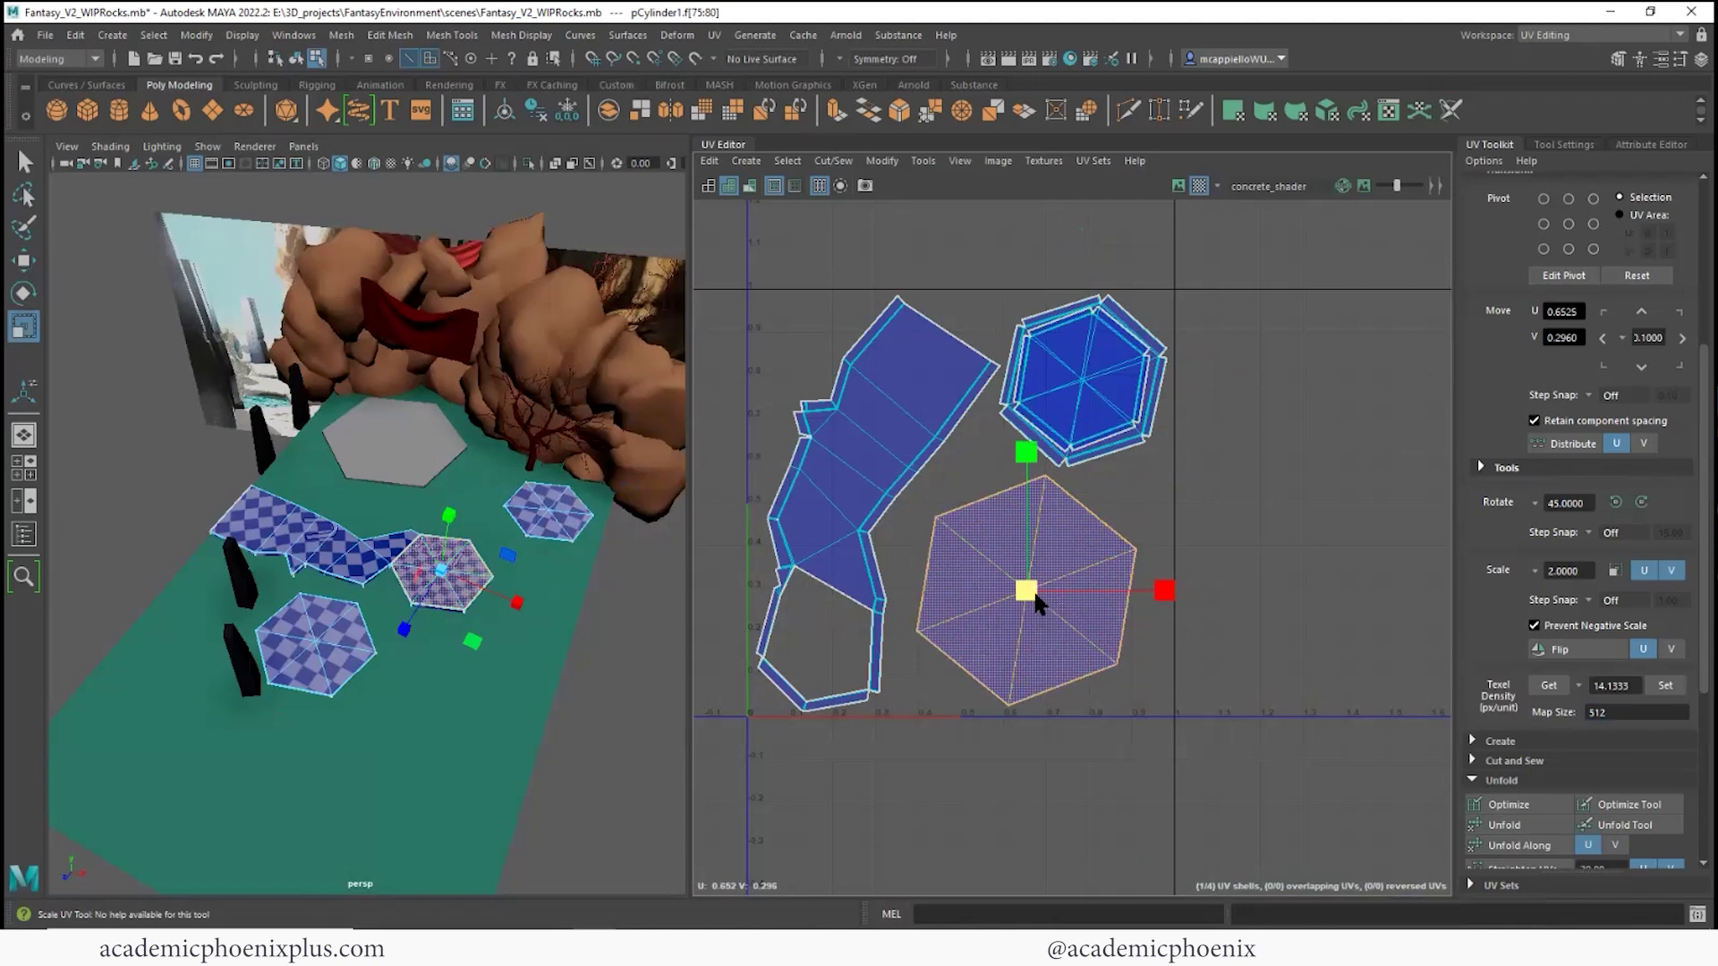
# - Return to object mode and select the finished path slabs together to compare their checker patterns and UV shells
pyautogui.click(848, 625)
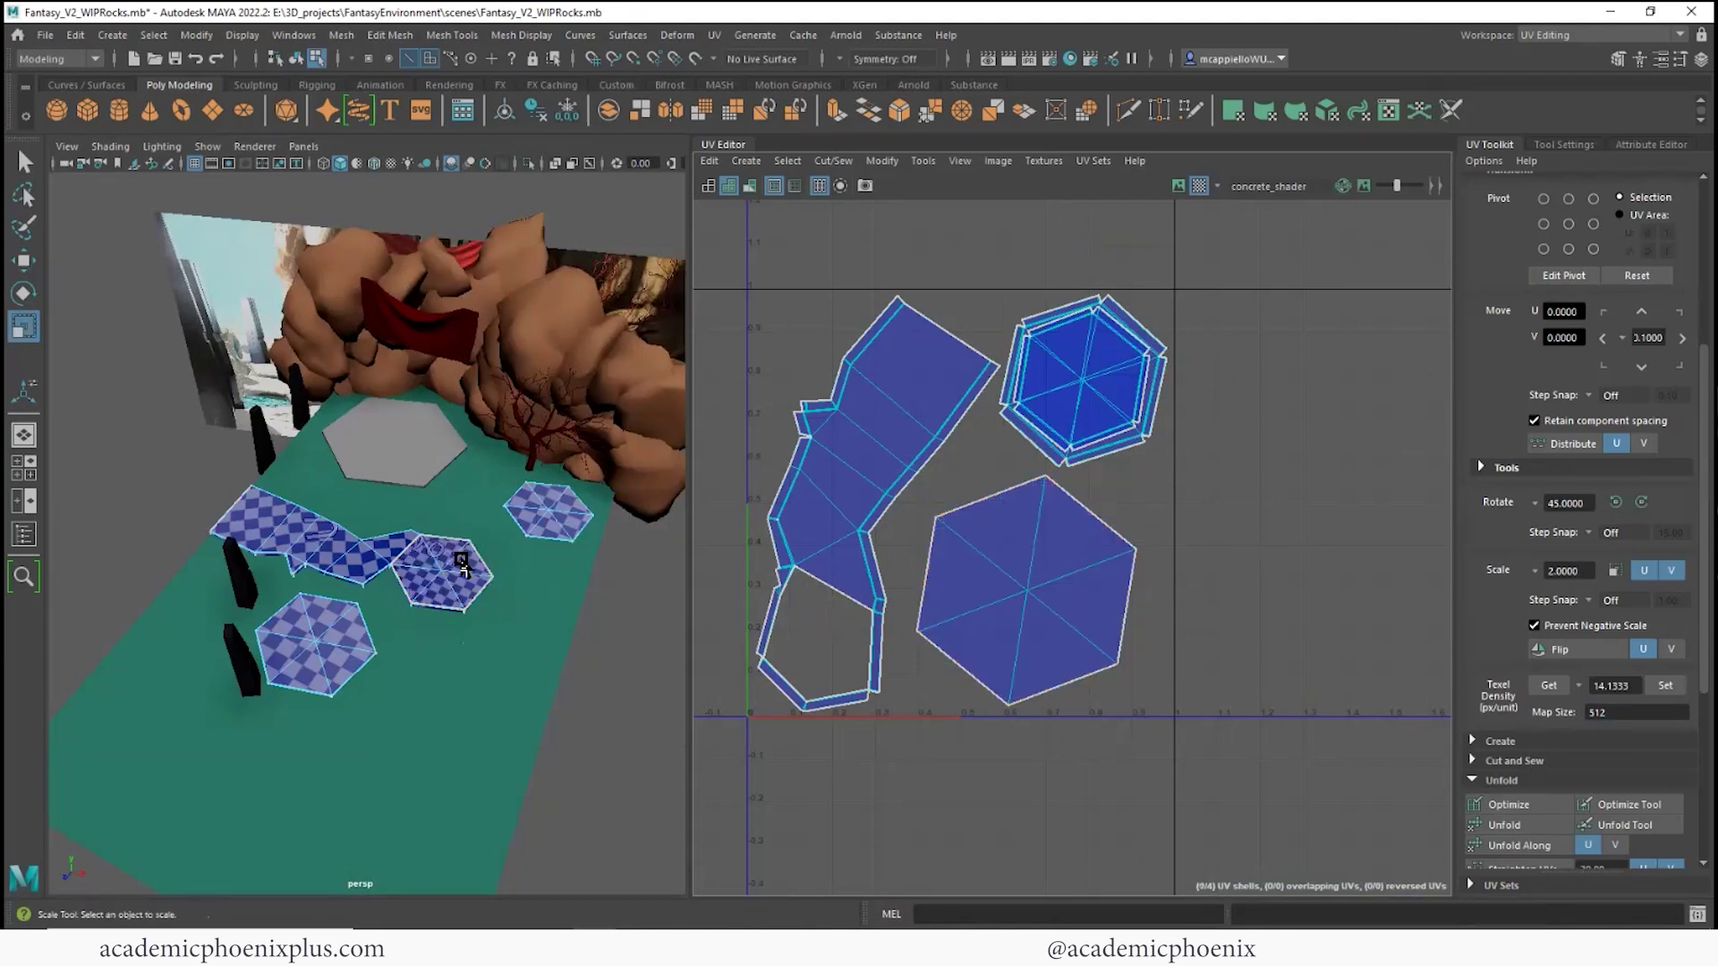
pyautogui.moveTo(569, 517); pyautogui.dragTo(652, 430, button='right')
pyautogui.keyDown('shift'); pyautogui.click(428, 570); pyautogui.keyUp('shift')
pyautogui.keyDown('shift'); pyautogui.click(364, 659); pyautogui.keyUp('shift')
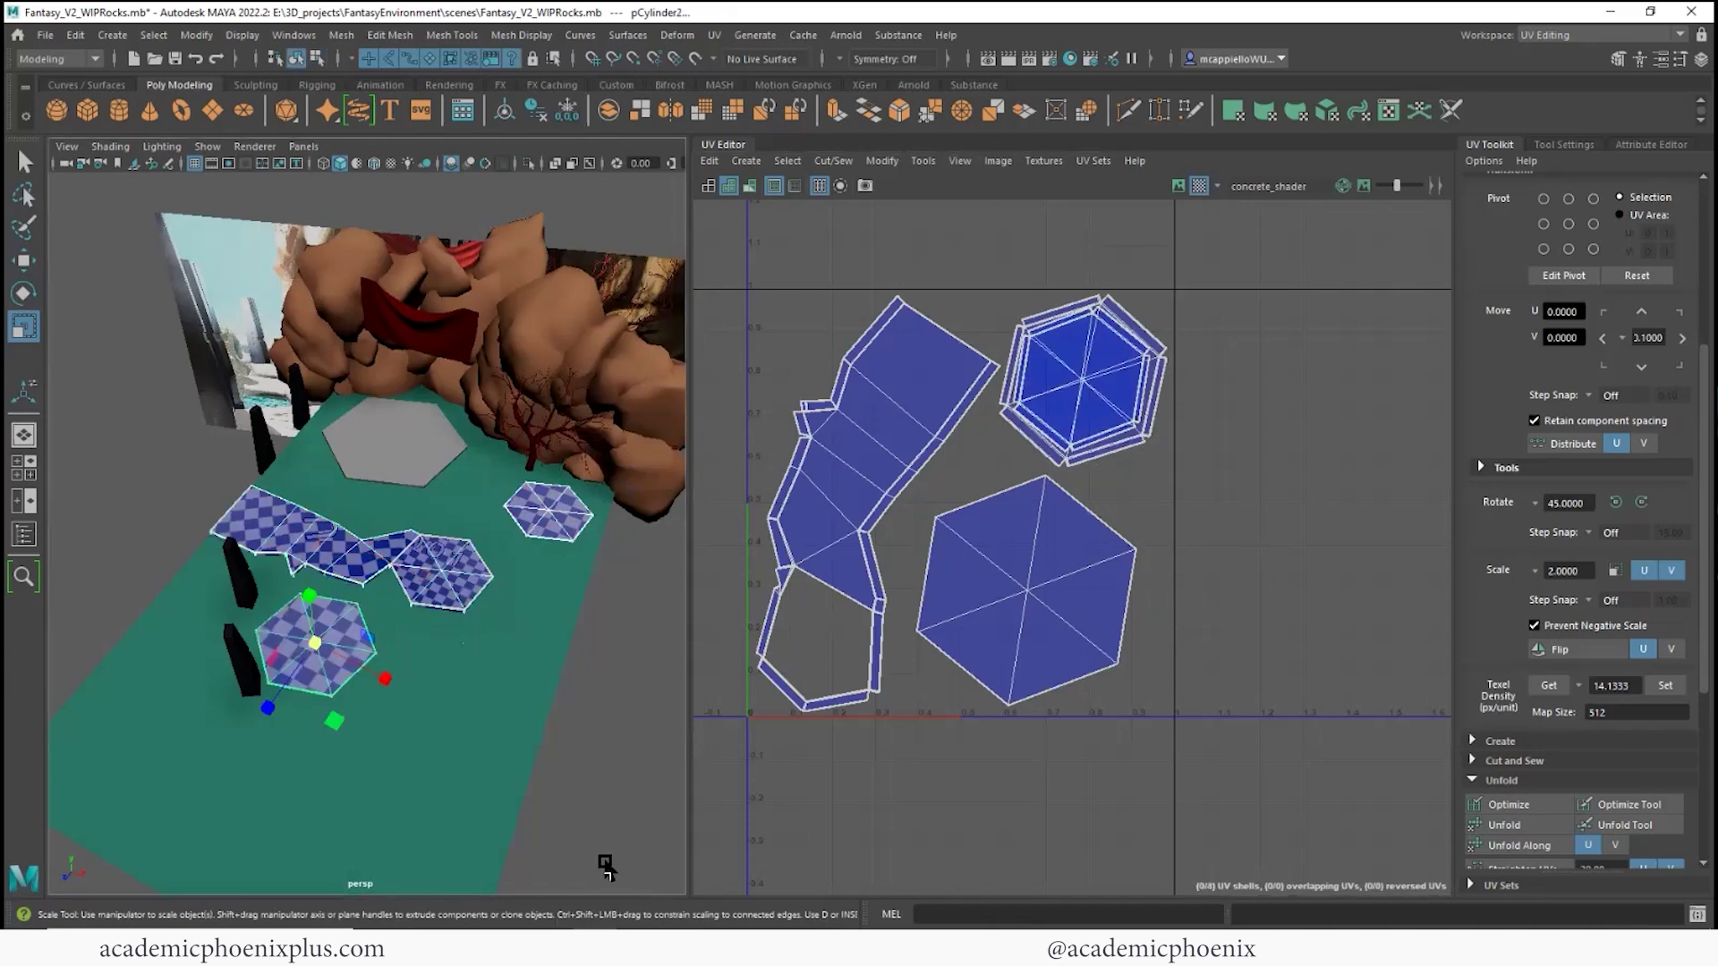
pyautogui.click(505, 828)
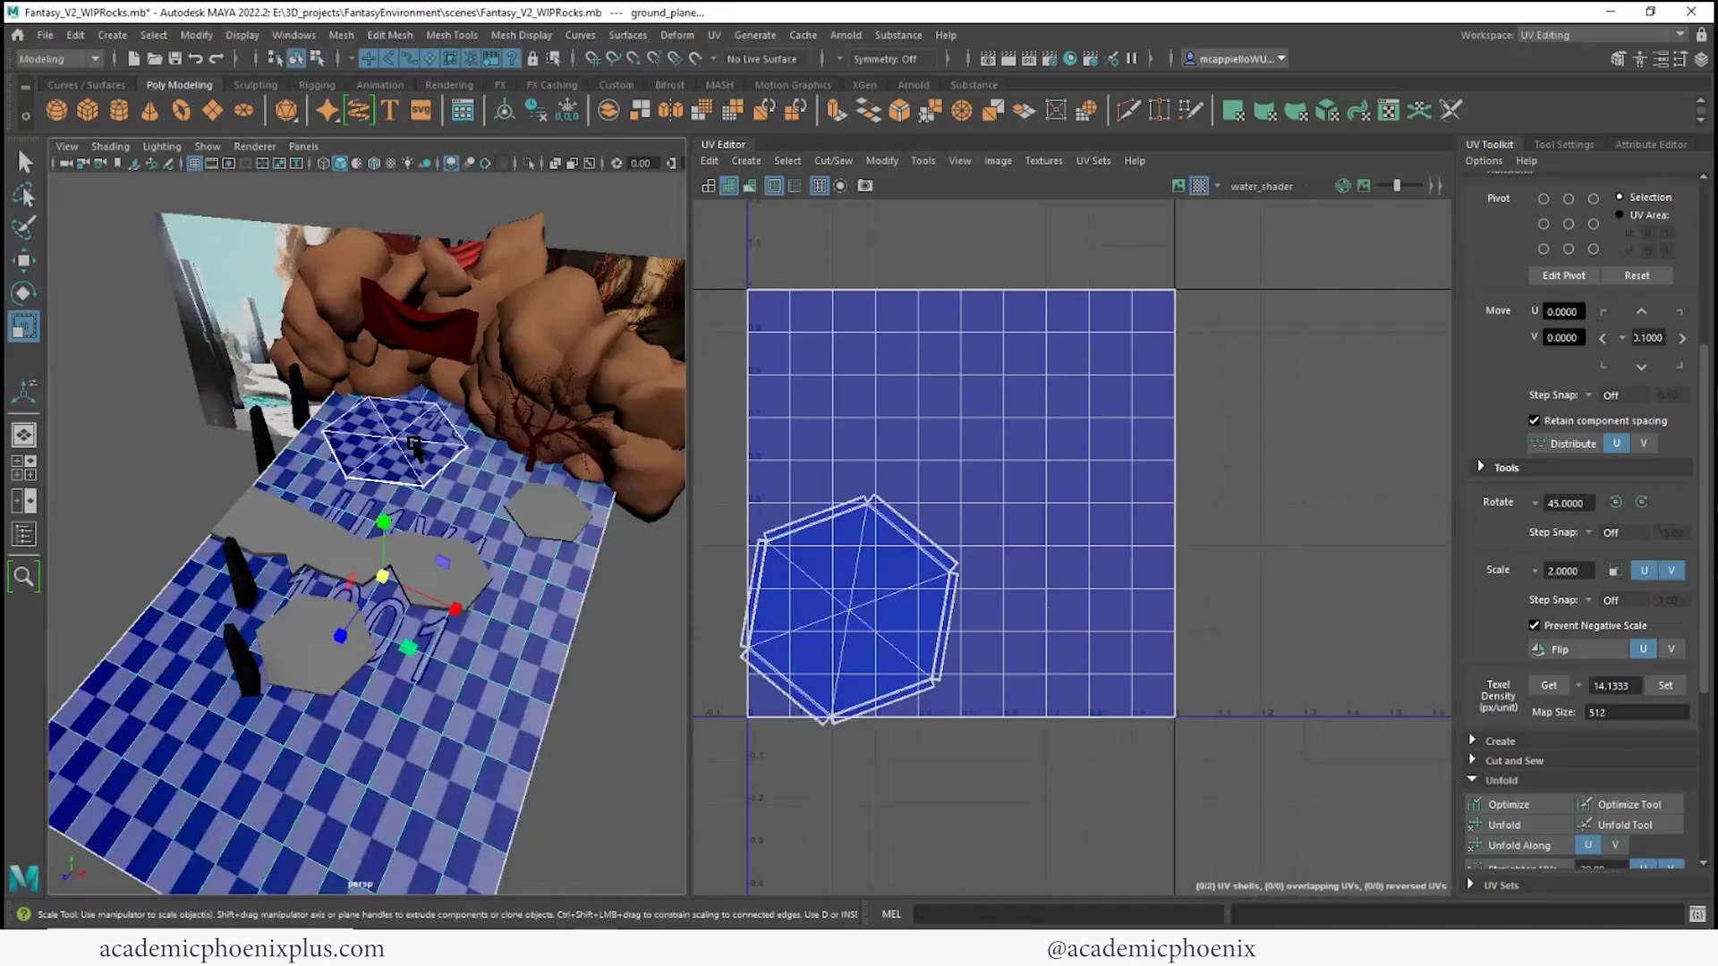
# - Select the far hexagonal stone's UV shell, scale it up and center it in the 0–1 UV square
pyautogui.click(394, 440)
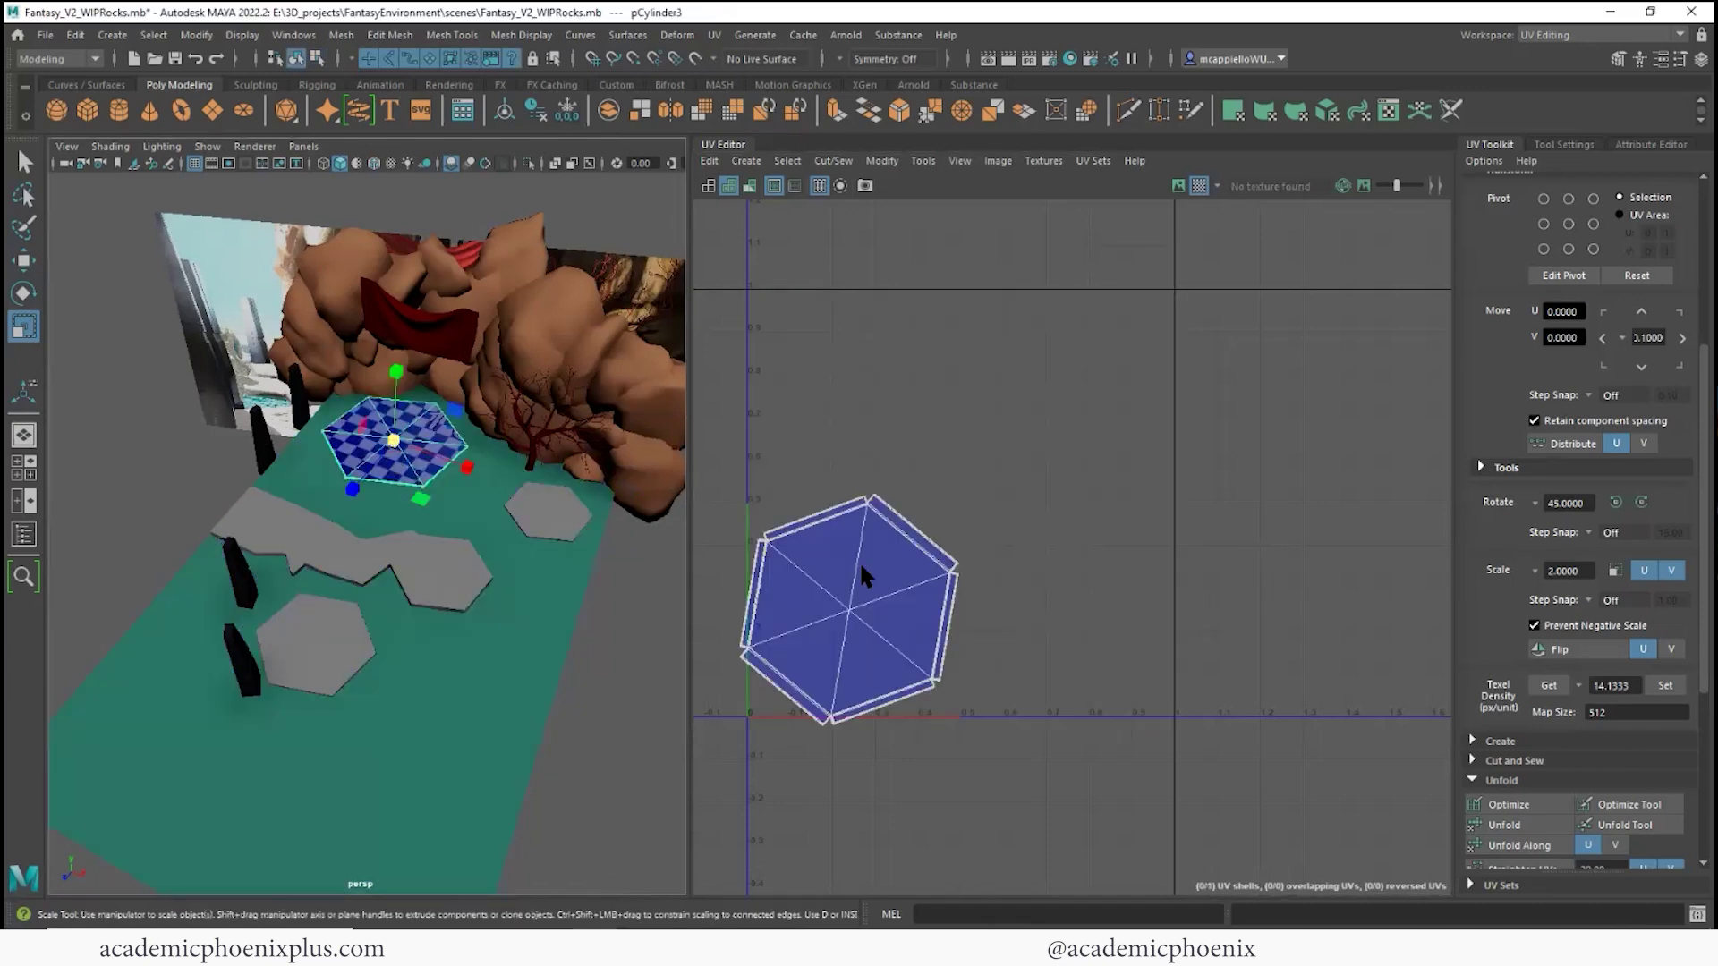
pyautogui.moveTo(857, 595); pyautogui.dragTo(859, 610, button='right')
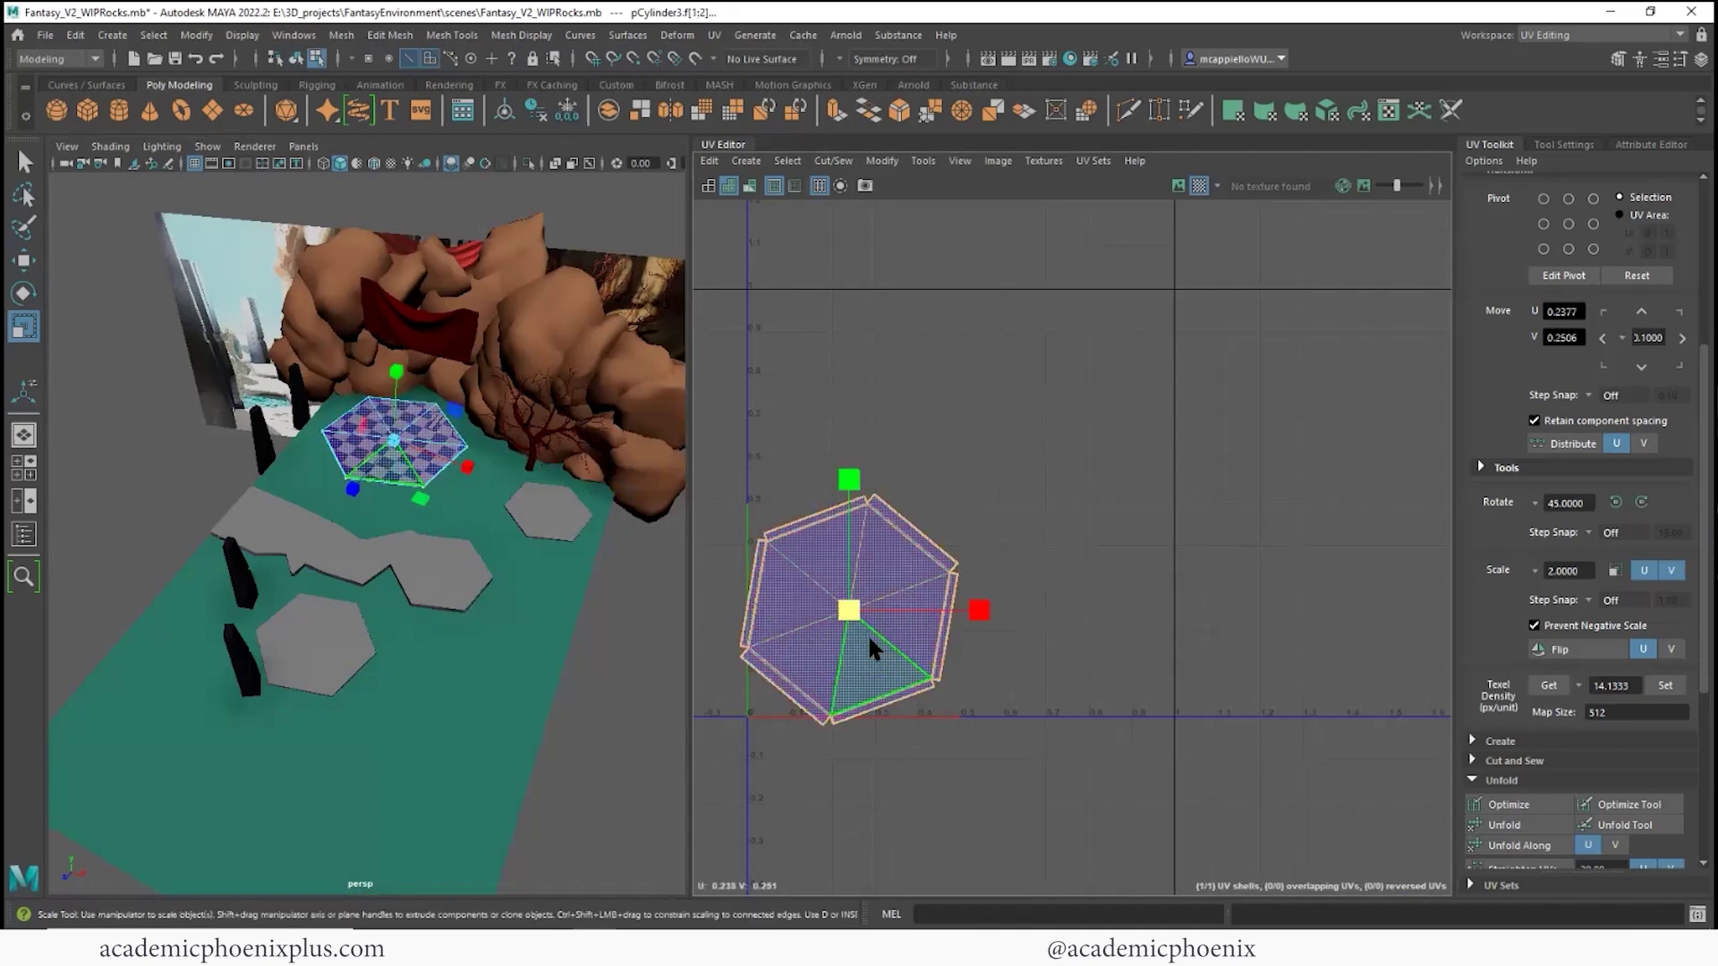
pyautogui.doubleClick(867, 634)
pyautogui.press('w')
pyautogui.moveTo(850, 610); pyautogui.dragTo(954, 483)
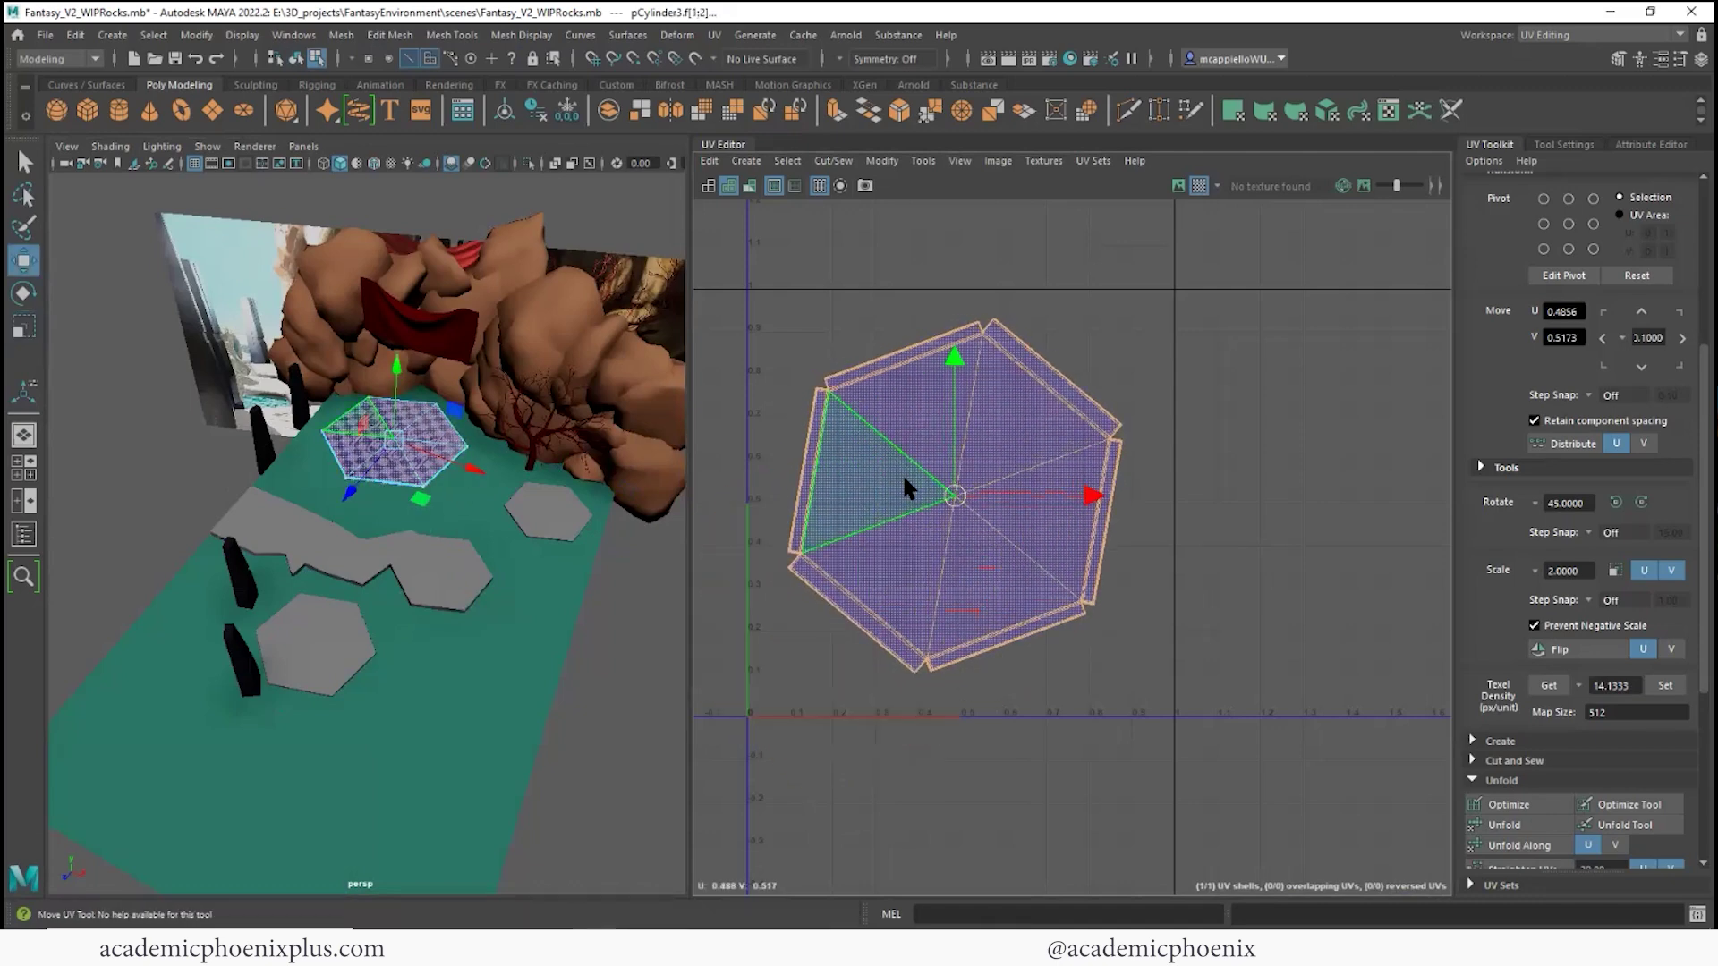
pyautogui.moveTo(481, 458); pyautogui.dragTo(530, 435, button='right')
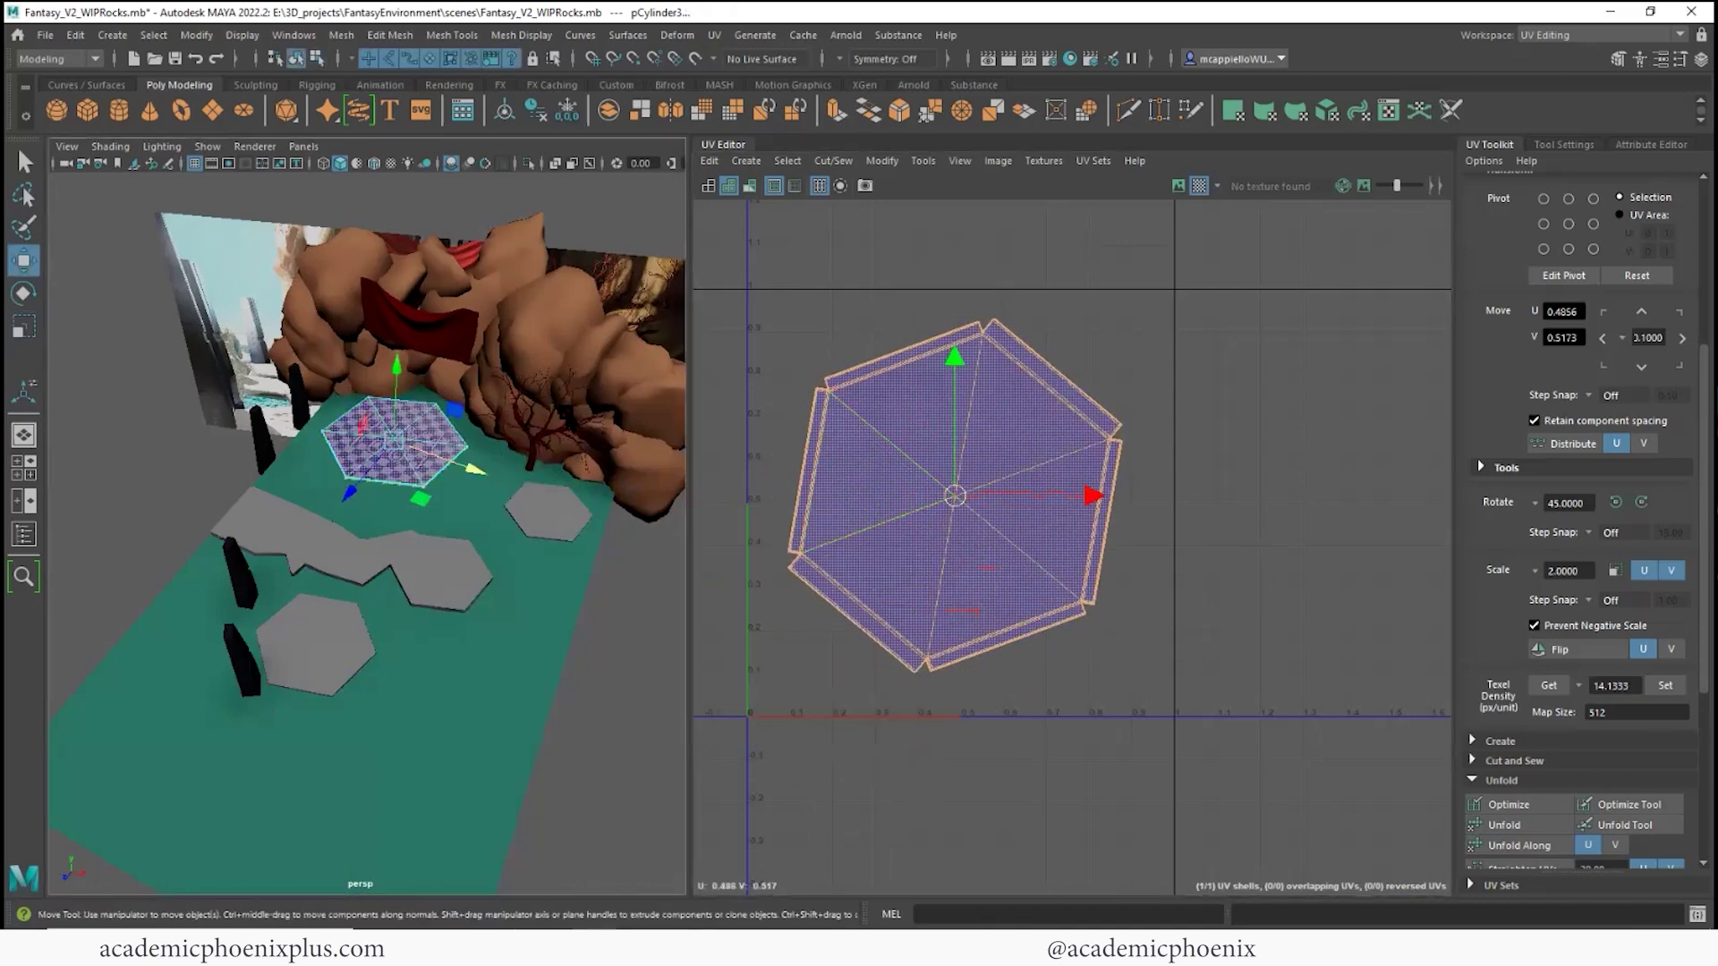
# - Apply a planar UV projection to the large rock directly behind the red branching tree
pyautogui.click(506, 333)
pyautogui.keyDown('alt'); pyautogui.moveTo(506, 332); pyautogui.dragTo(429, 420, button='middle'); pyautogui.keyUp('alt')
pyautogui.keyDown('alt'); pyautogui.moveTo(429, 420); pyautogui.dragTo(528, 420, button='right'); pyautogui.keyUp('alt')
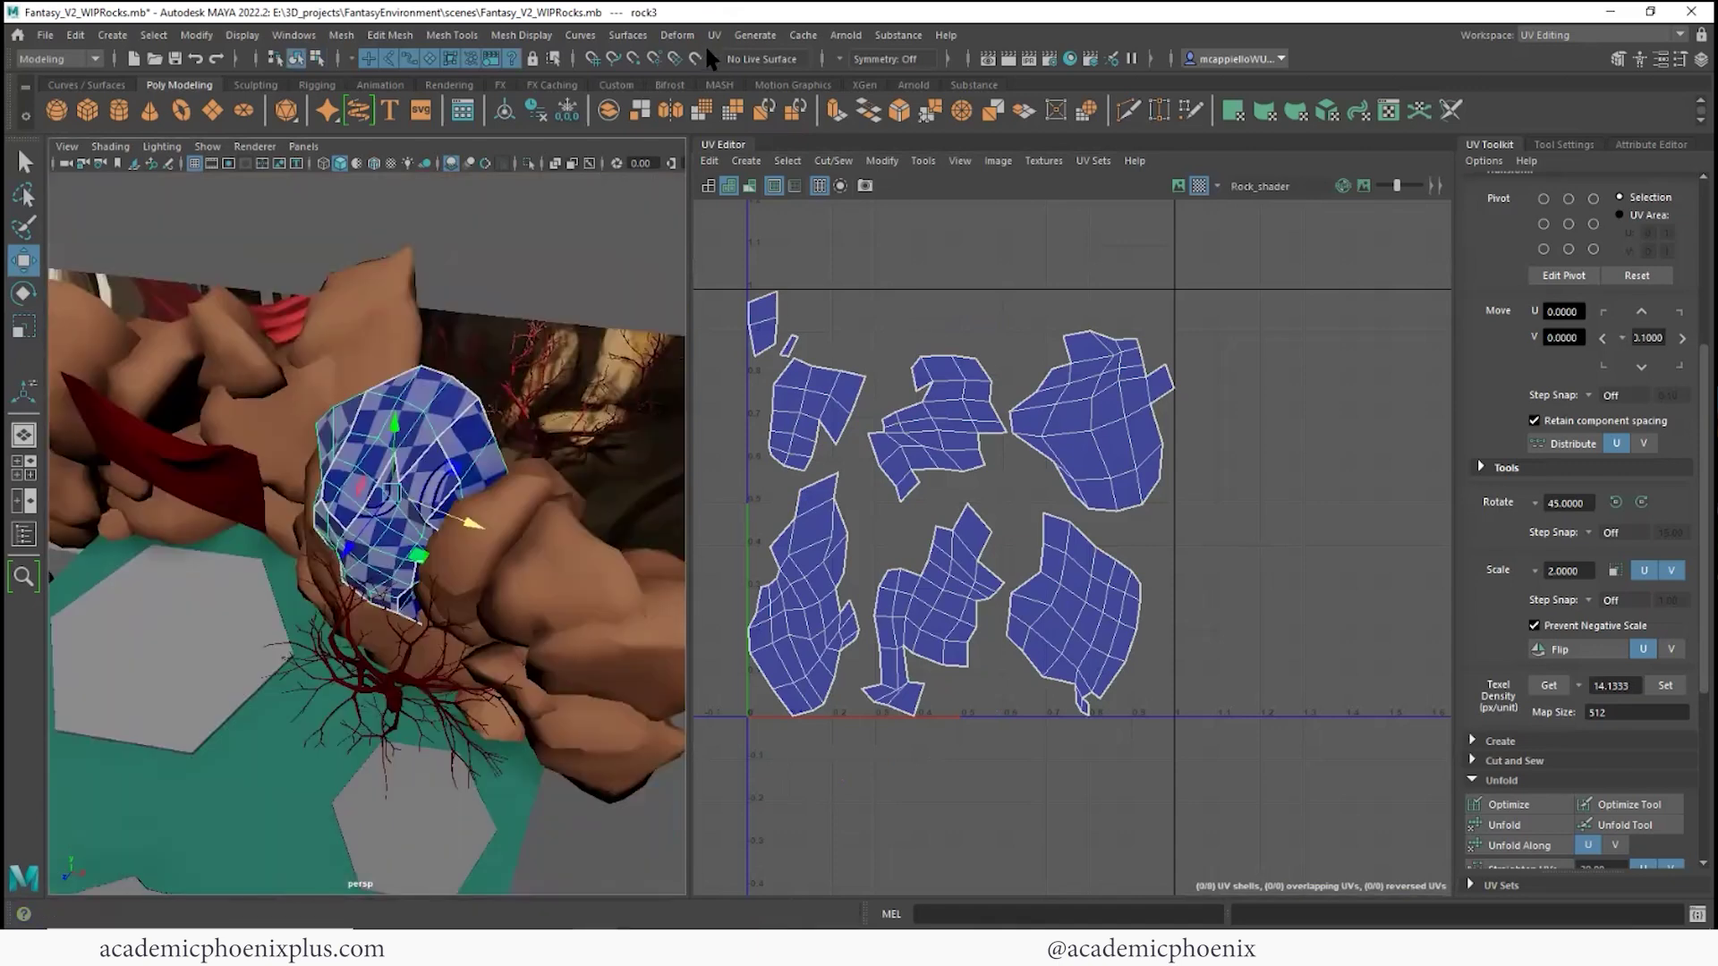
pyautogui.click(714, 35)
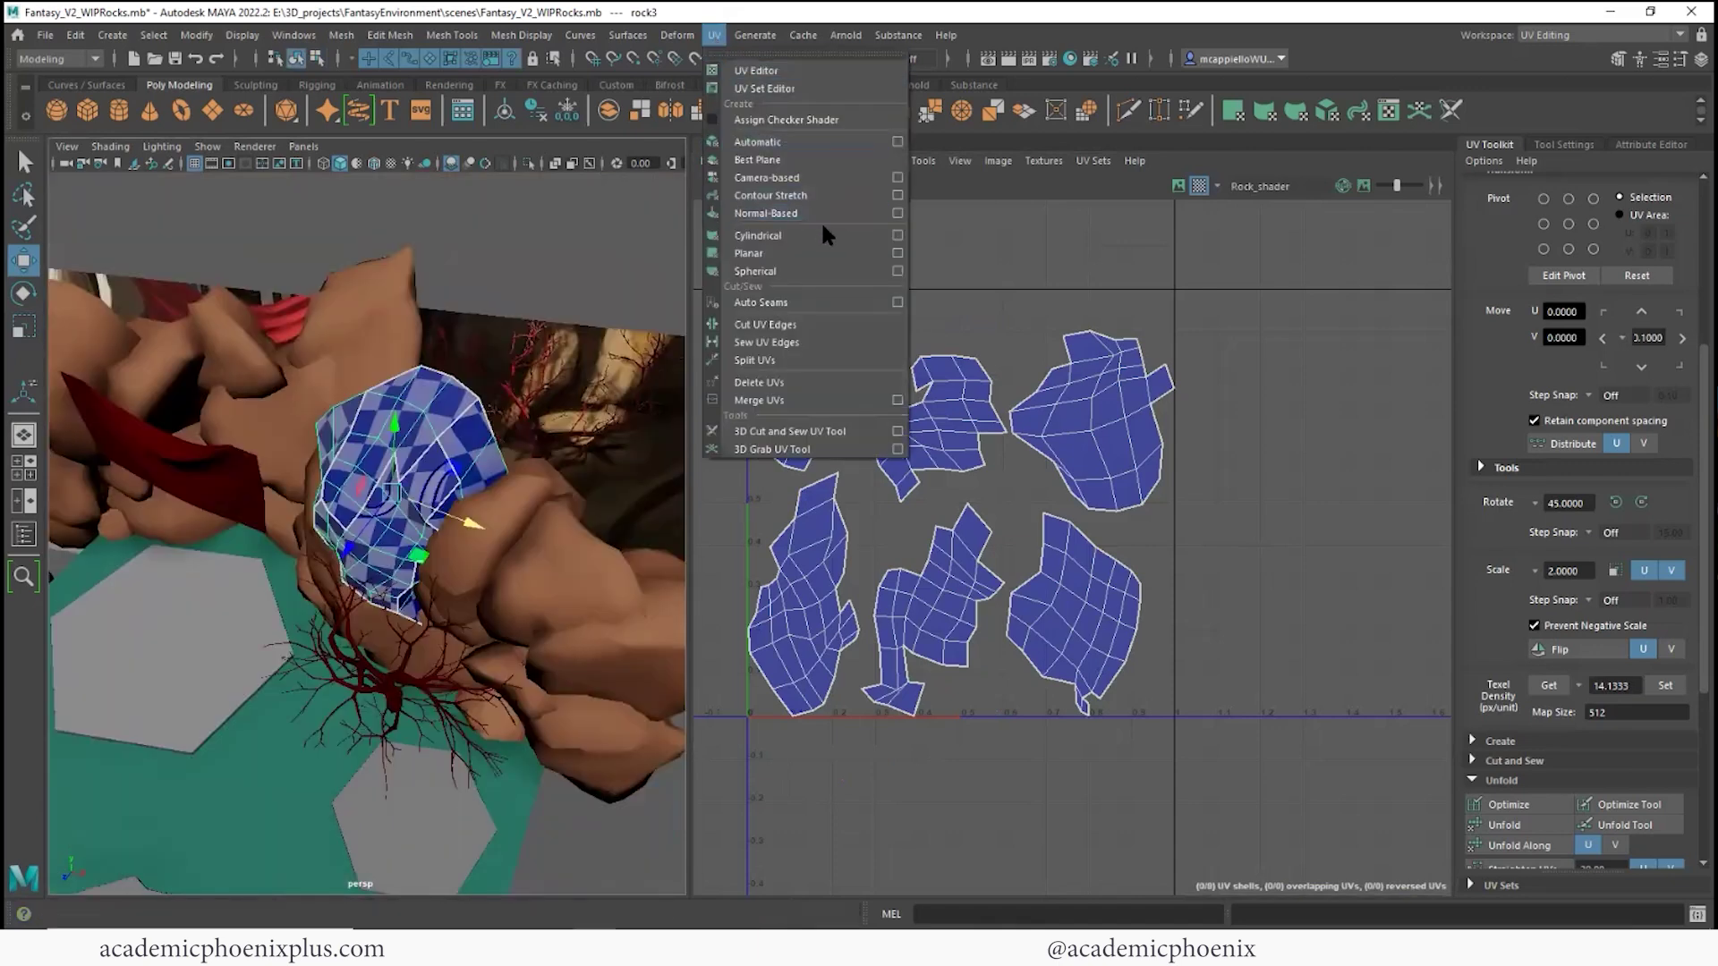
pyautogui.click(816, 253)
pyautogui.keyDown('alt'); pyautogui.moveTo(570, 479); pyautogui.dragTo(528, 452); pyautogui.keyUp('alt')
pyautogui.keyDown('alt'); pyautogui.moveTo(954, 425); pyautogui.dragTo(1128, 428, button='right'); pyautogui.keyUp('alt')
pyautogui.moveTo(1028, 454); pyautogui.dragTo(1045, 406, button='right')
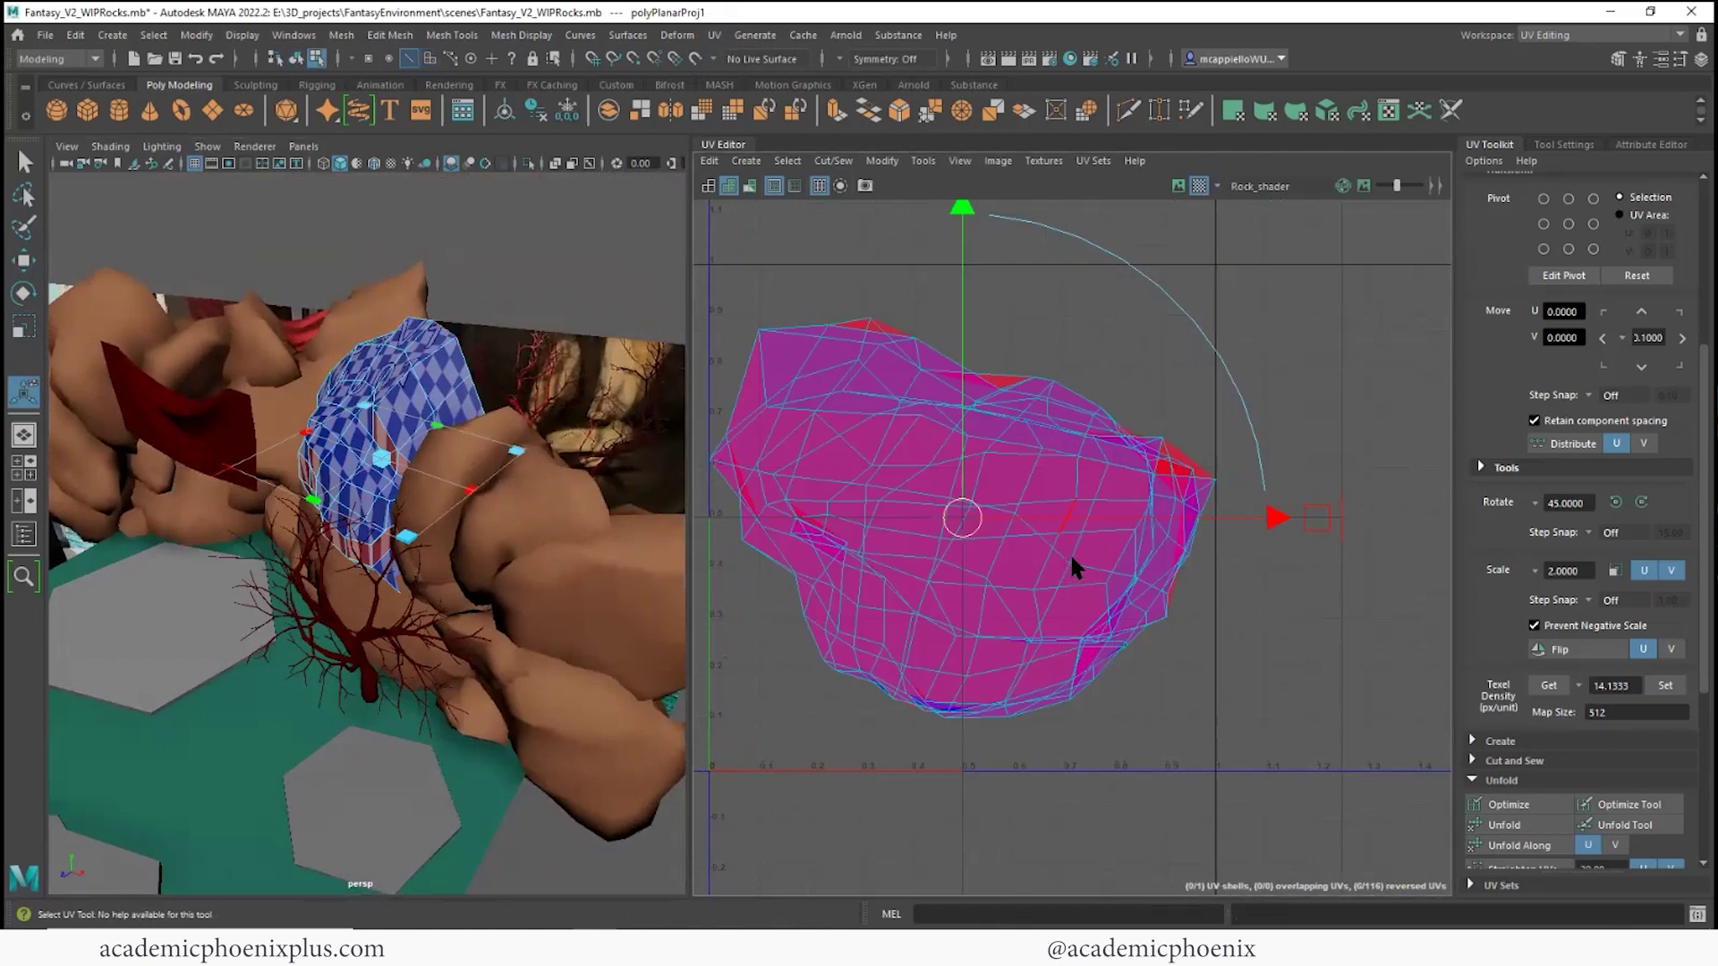
# - Select the run of edges along the rock's upper ridge as a seam and isolate the rock in the viewport
pyautogui.moveTo(416, 349); pyautogui.dragTo(416, 300, button='right')
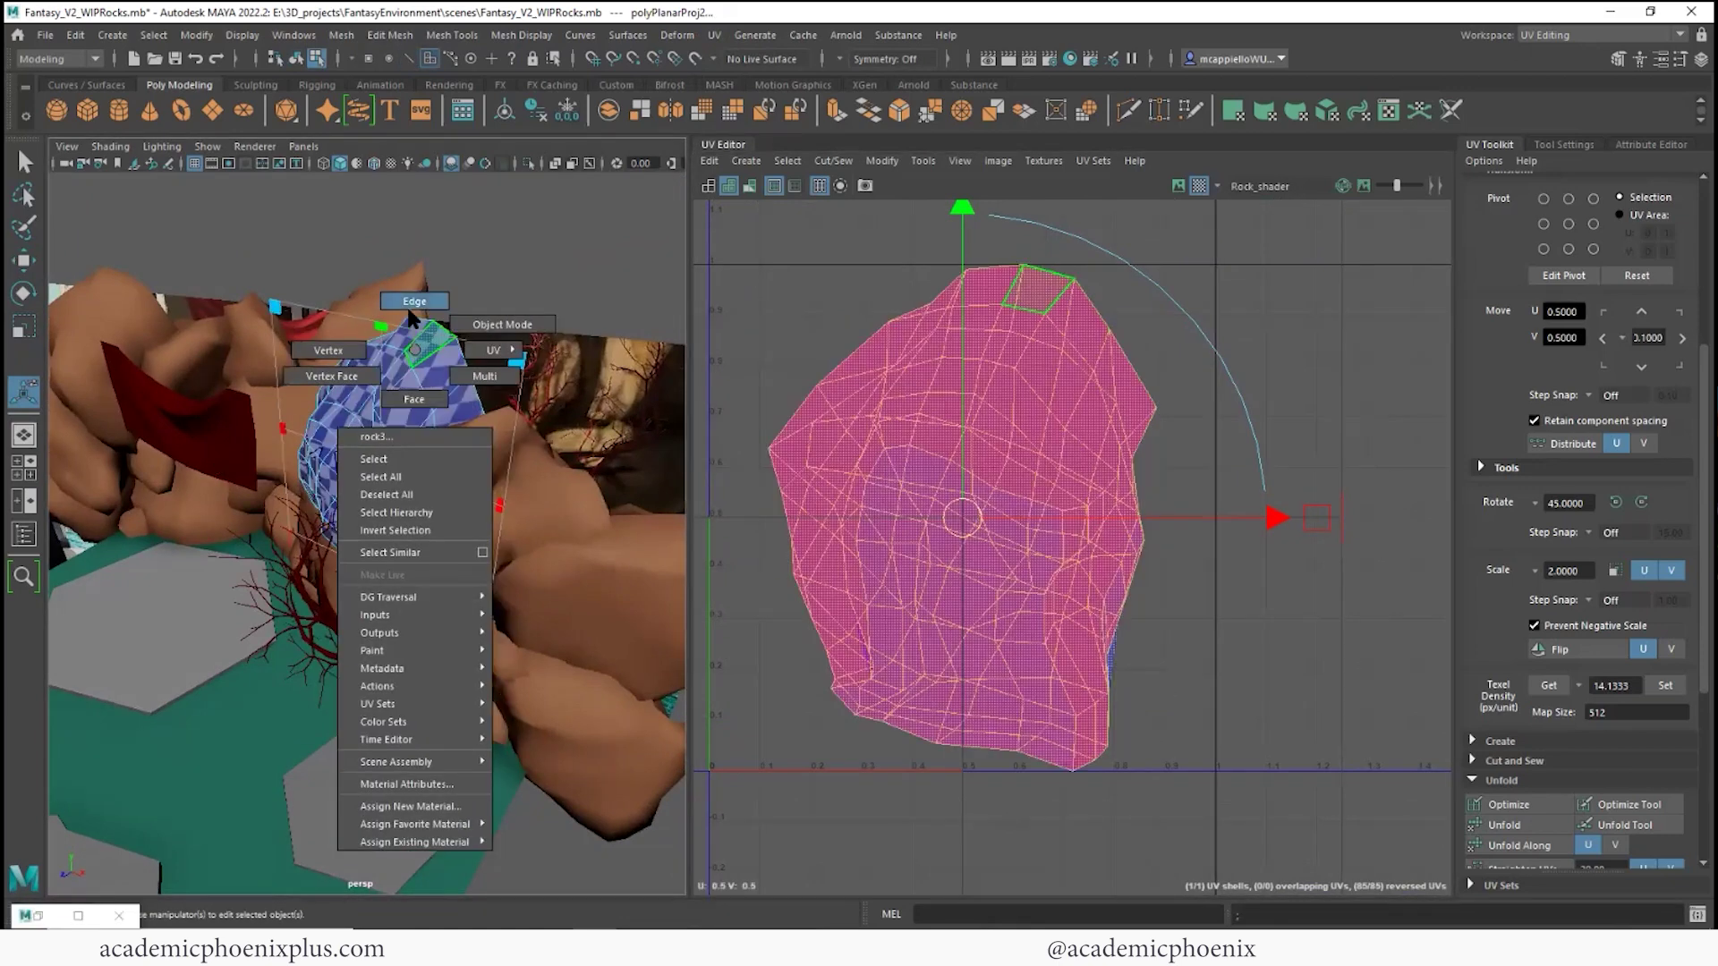
pyautogui.doubleClick(449, 332)
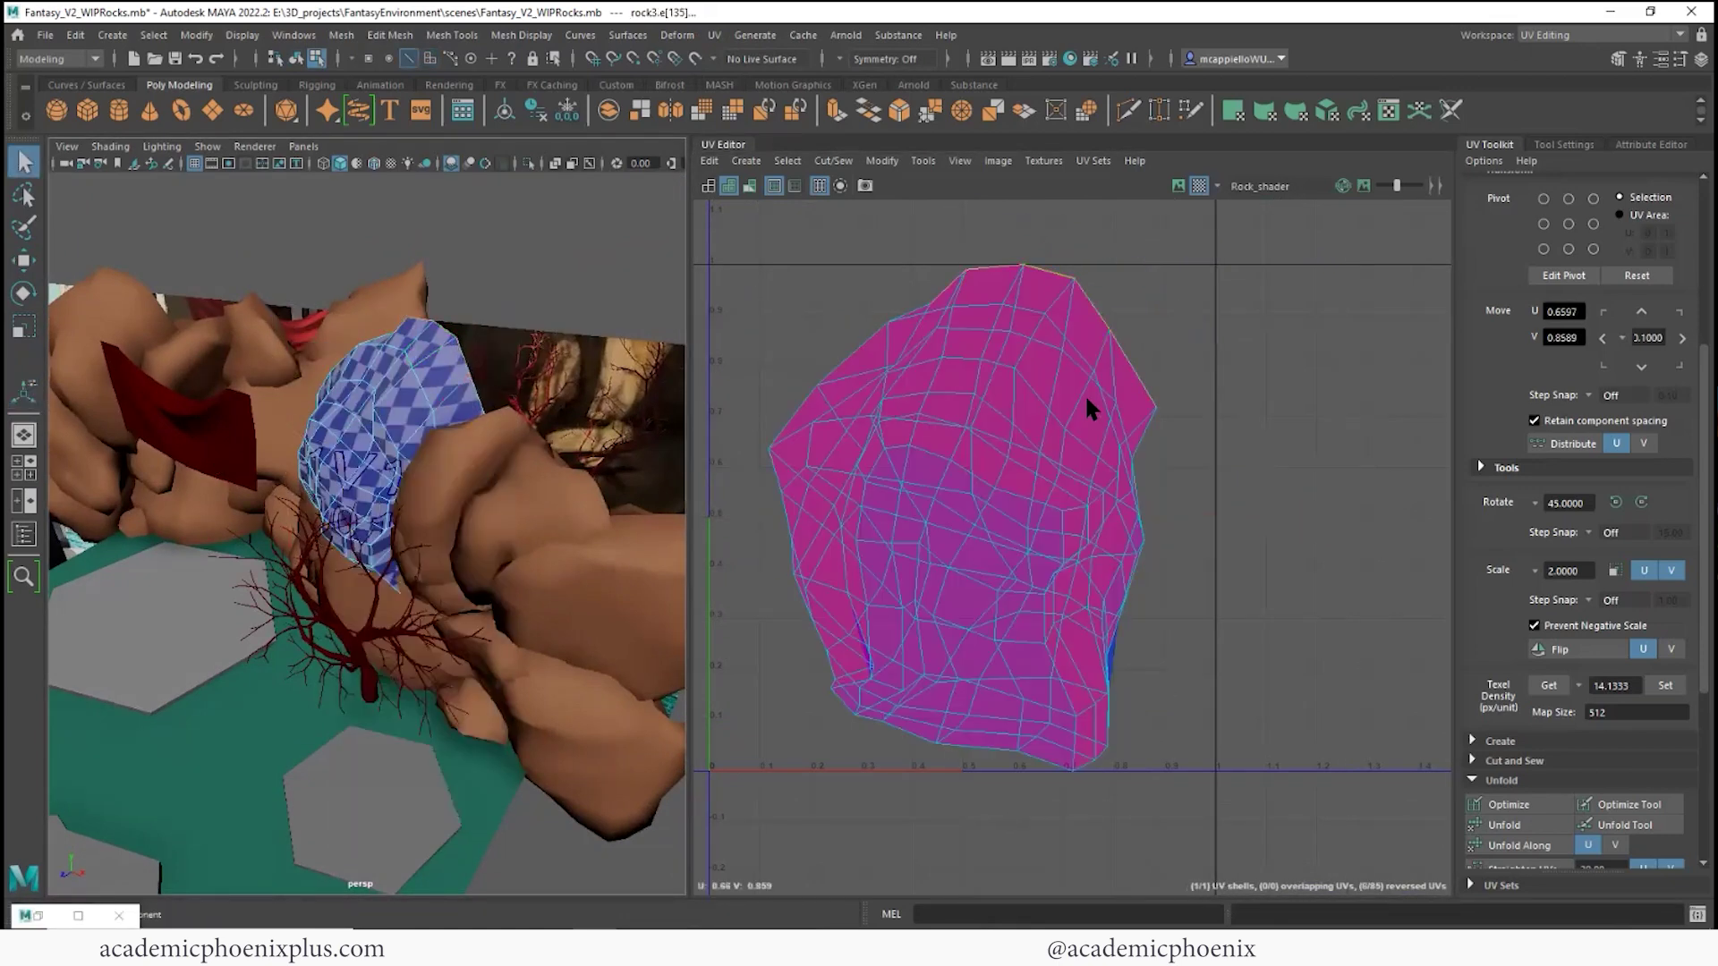
pyautogui.keyDown('alt'); pyautogui.moveTo(440, 444); pyautogui.dragTo(519, 404); pyautogui.keyUp('alt')
pyautogui.moveTo(519, 404); pyautogui.dragTo(541, 384, button='right')
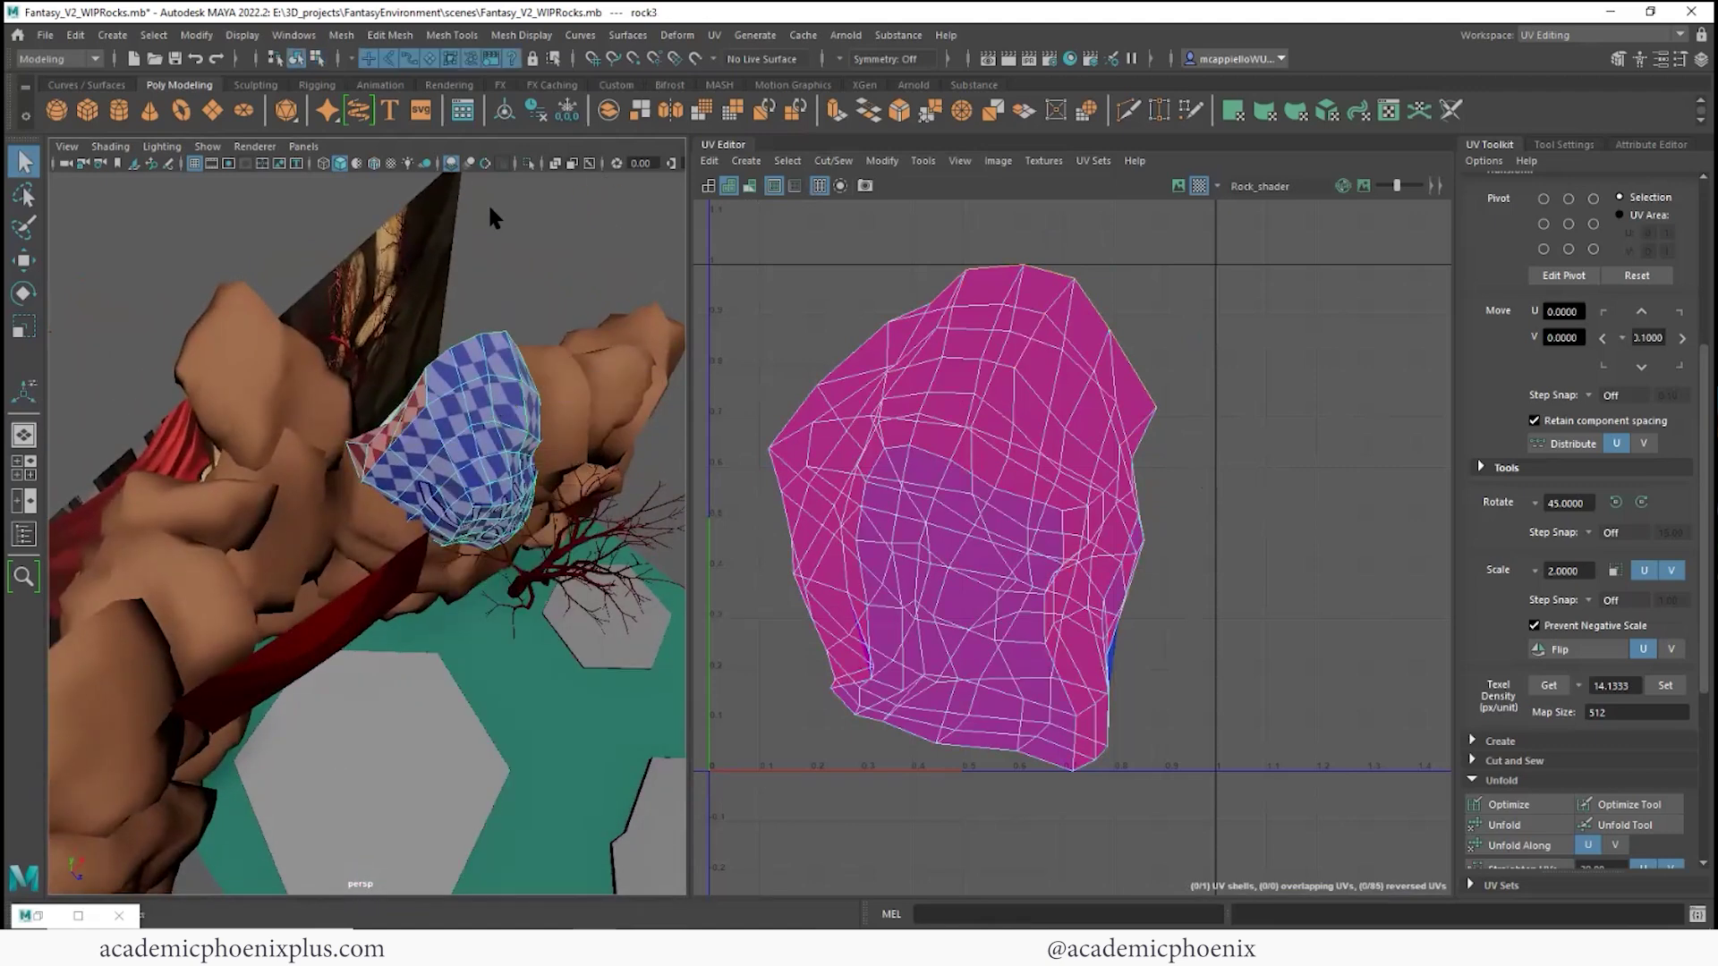
pyautogui.click(528, 163)
pyautogui.keyDown('alt'); pyautogui.moveTo(537, 184); pyautogui.dragTo(683, 292, button='right'); pyautogui.keyUp('alt')
pyautogui.keyDown('alt'); pyautogui.moveTo(684, 292); pyautogui.dragTo(562, 351); pyautogui.keyUp('alt')
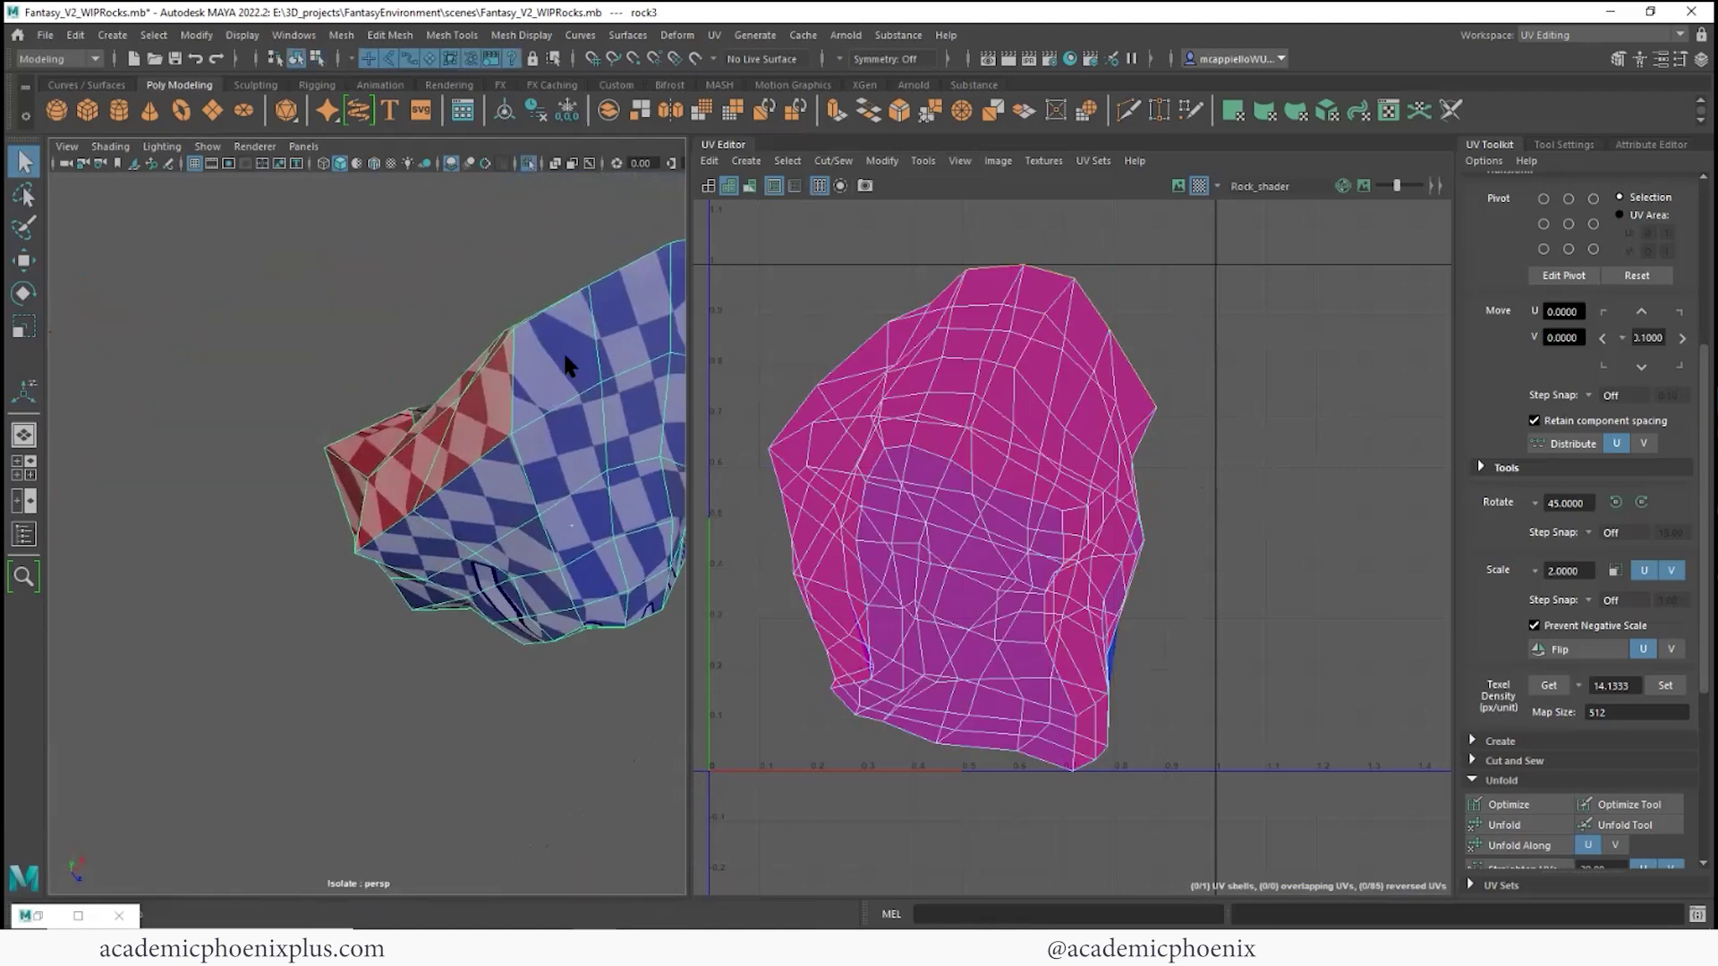
pyautogui.moveTo(586, 330); pyautogui.dragTo(586, 285, button='right')
pyautogui.keyDown('alt'); pyautogui.moveTo(544, 337); pyautogui.dragTo(500, 432); pyautogui.keyUp('alt')
pyautogui.click(497, 427)
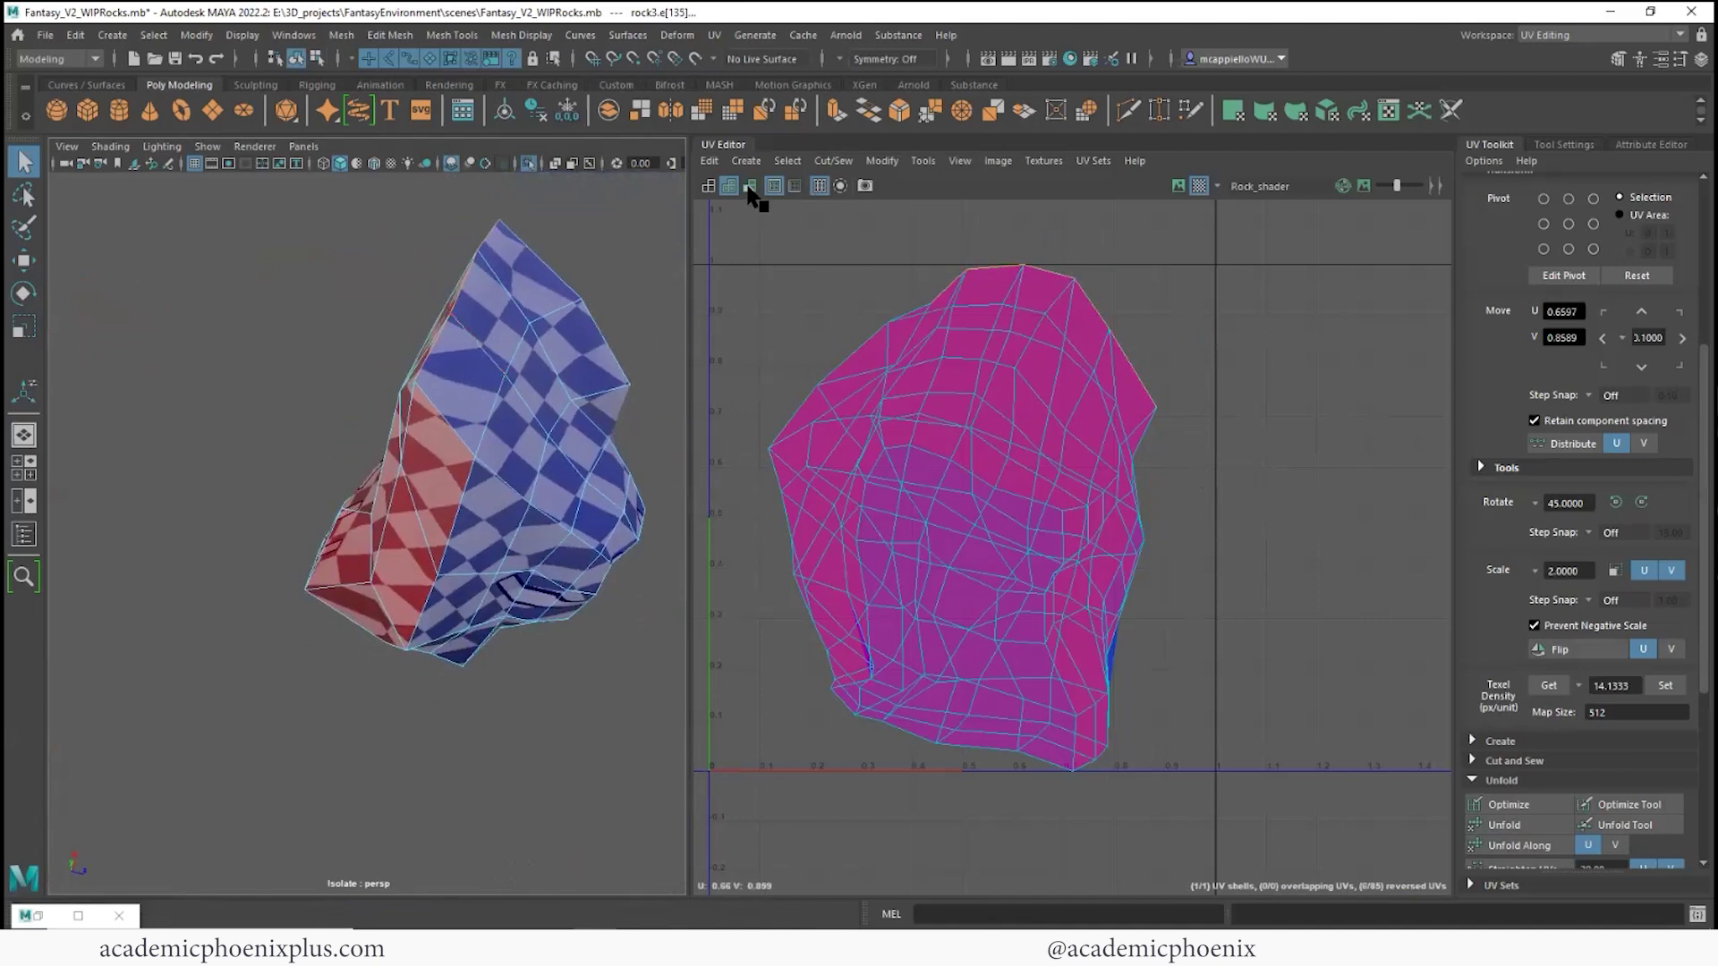
# - Show the UVs as wireframe, turn off the checker map and display the rock with the default material
pyautogui.click(709, 186)
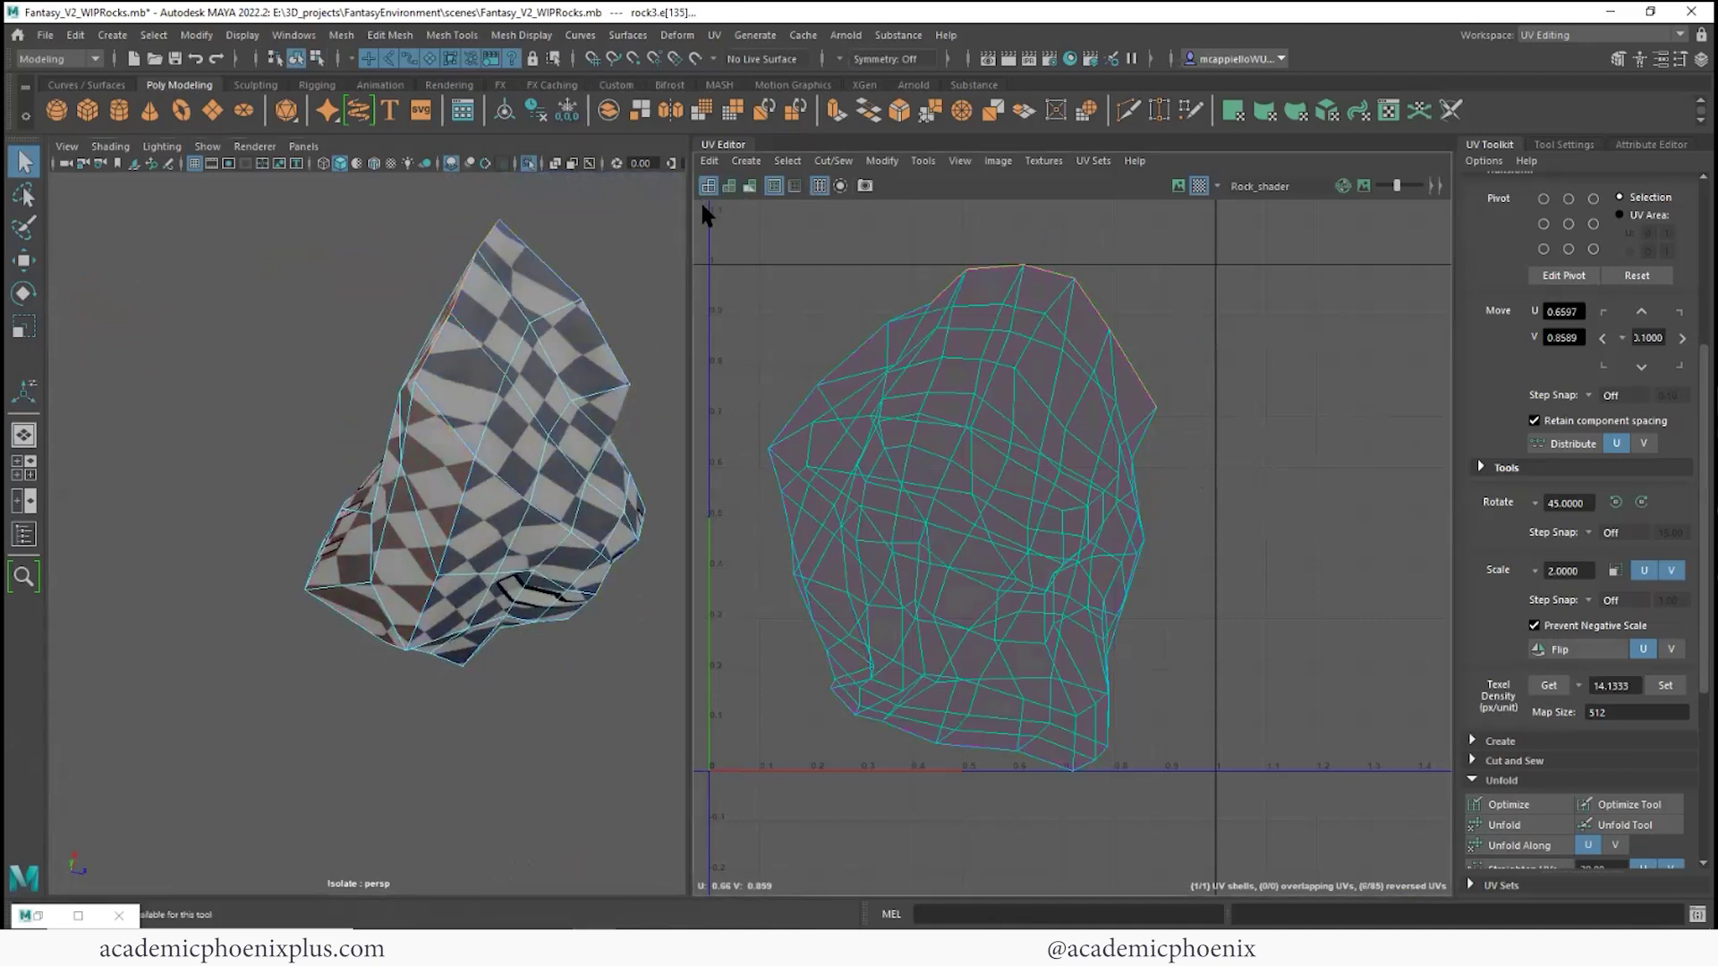
pyautogui.click(1202, 187)
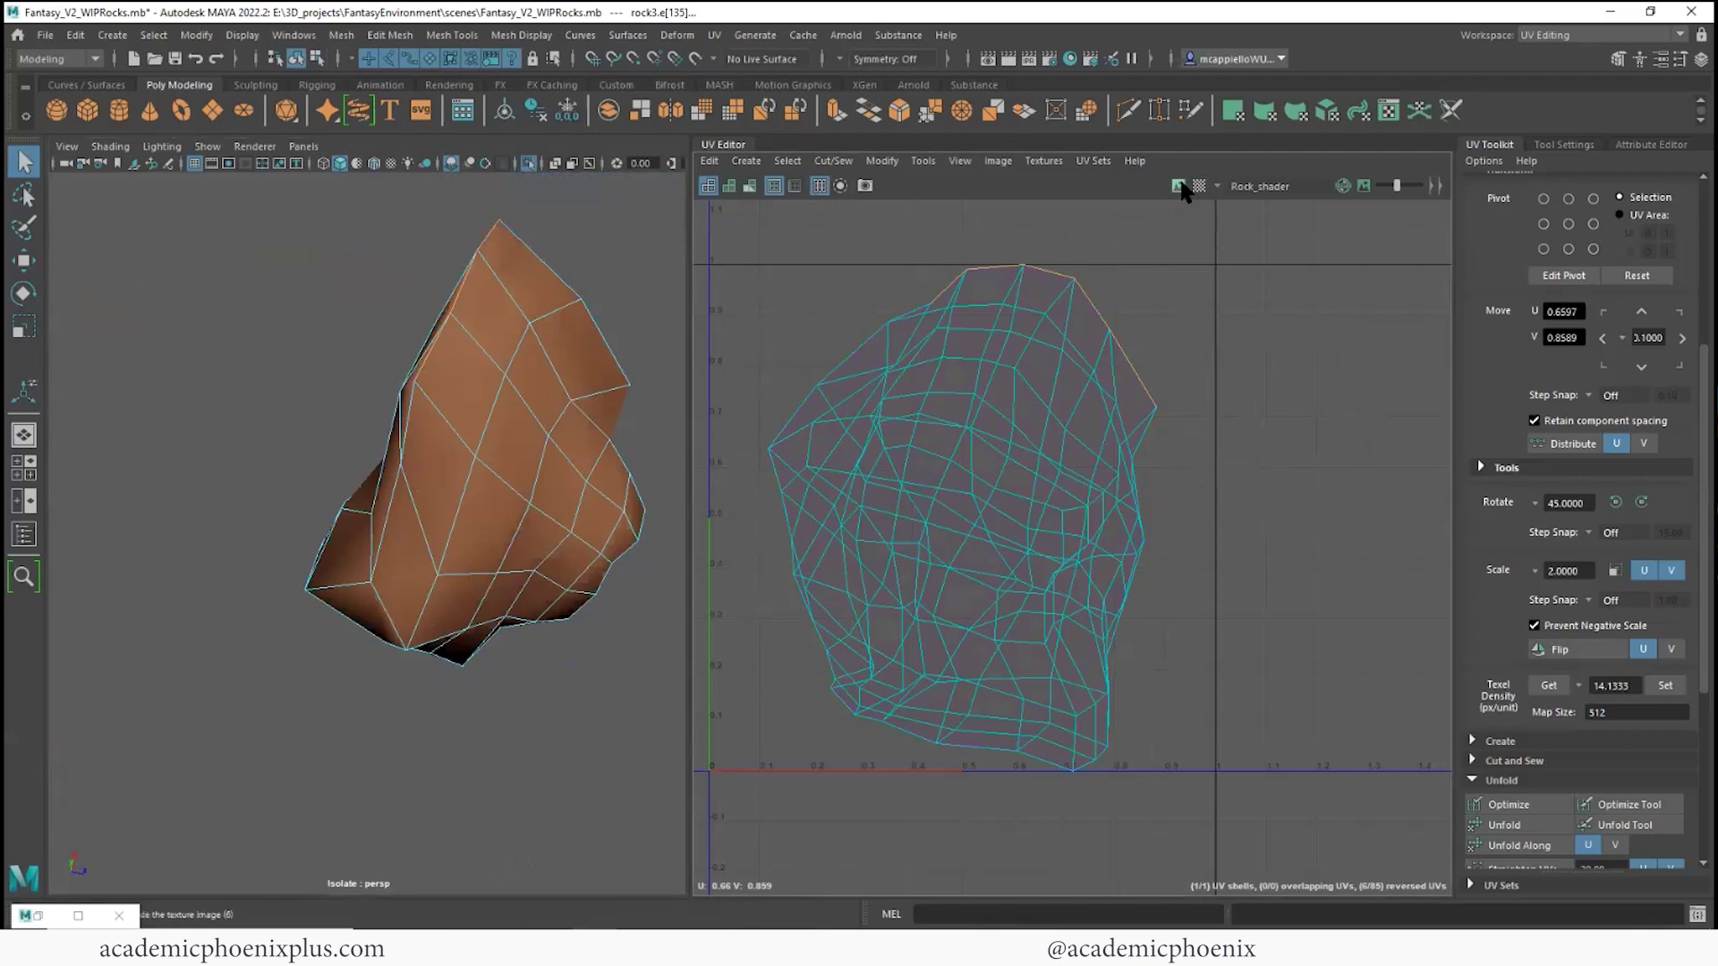
pyautogui.click(1179, 186)
pyautogui.click(1178, 186)
pyautogui.click(1199, 186)
pyautogui.click(1199, 186)
pyautogui.click(358, 164)
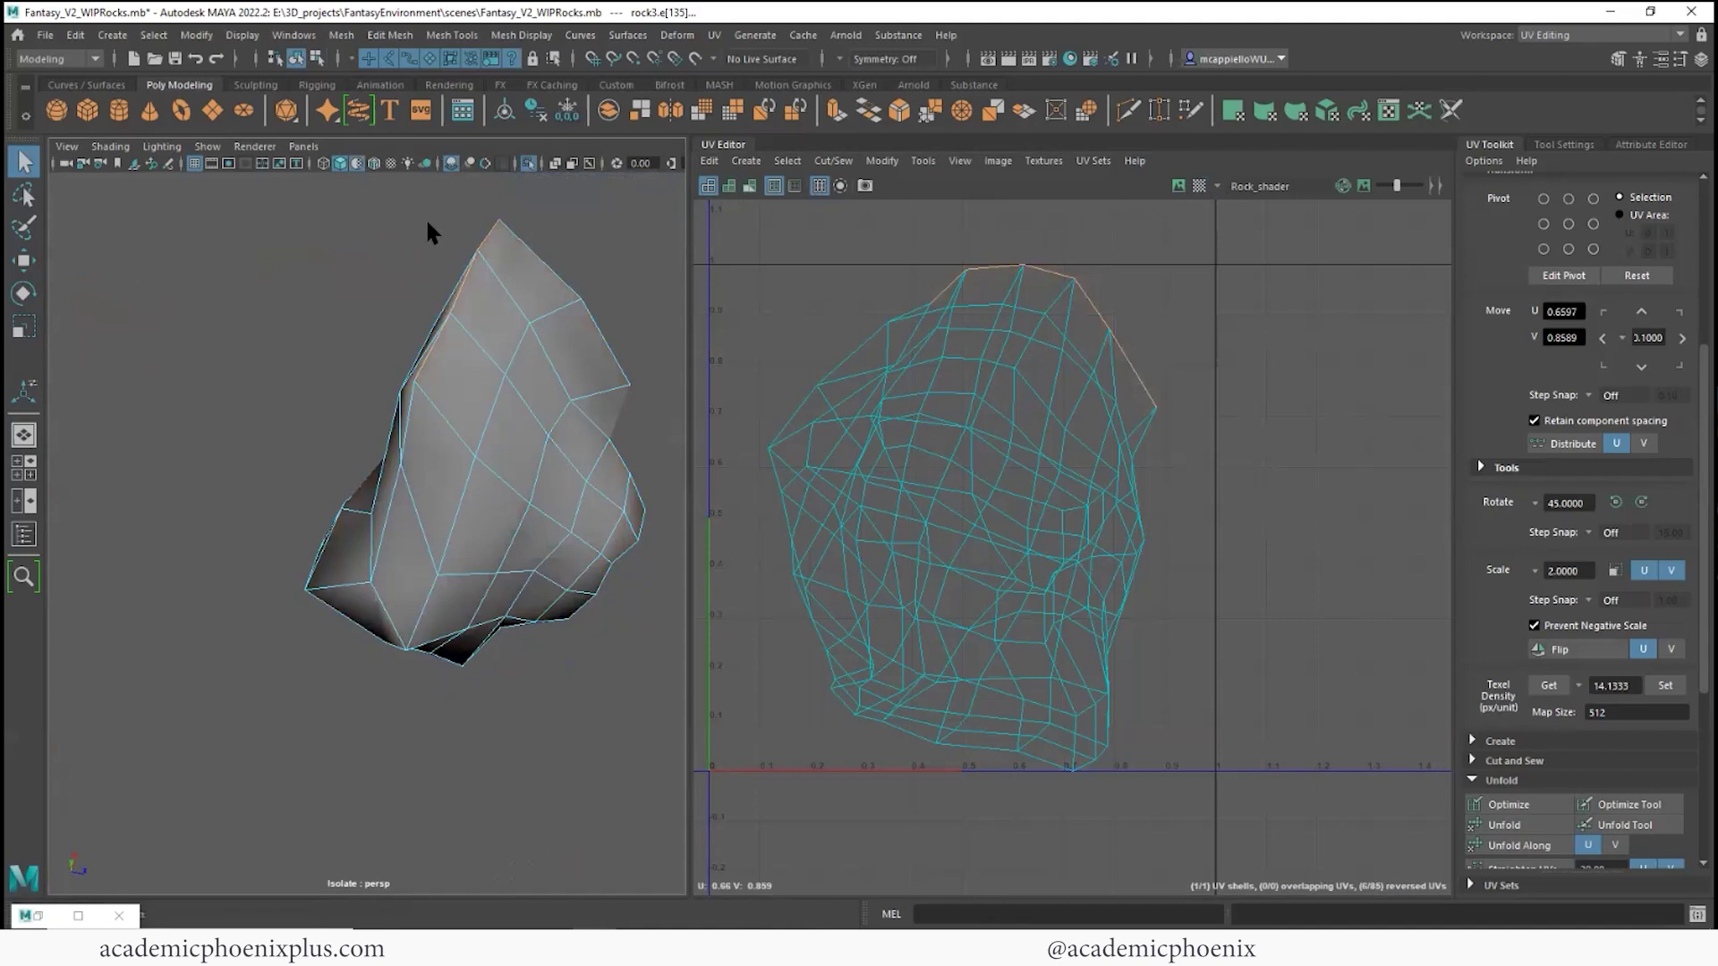
# - Extend the seam edge selection from the upper ridge down the rock's side towards its base
pyautogui.click(410, 439)
pyautogui.keyDown('alt'); pyautogui.moveTo(410, 439); pyautogui.dragTo(530, 435); pyautogui.keyUp('alt')
pyautogui.click(432, 406)
pyautogui.keyDown('shift'); pyautogui.click(433, 409); pyautogui.keyUp('shift')
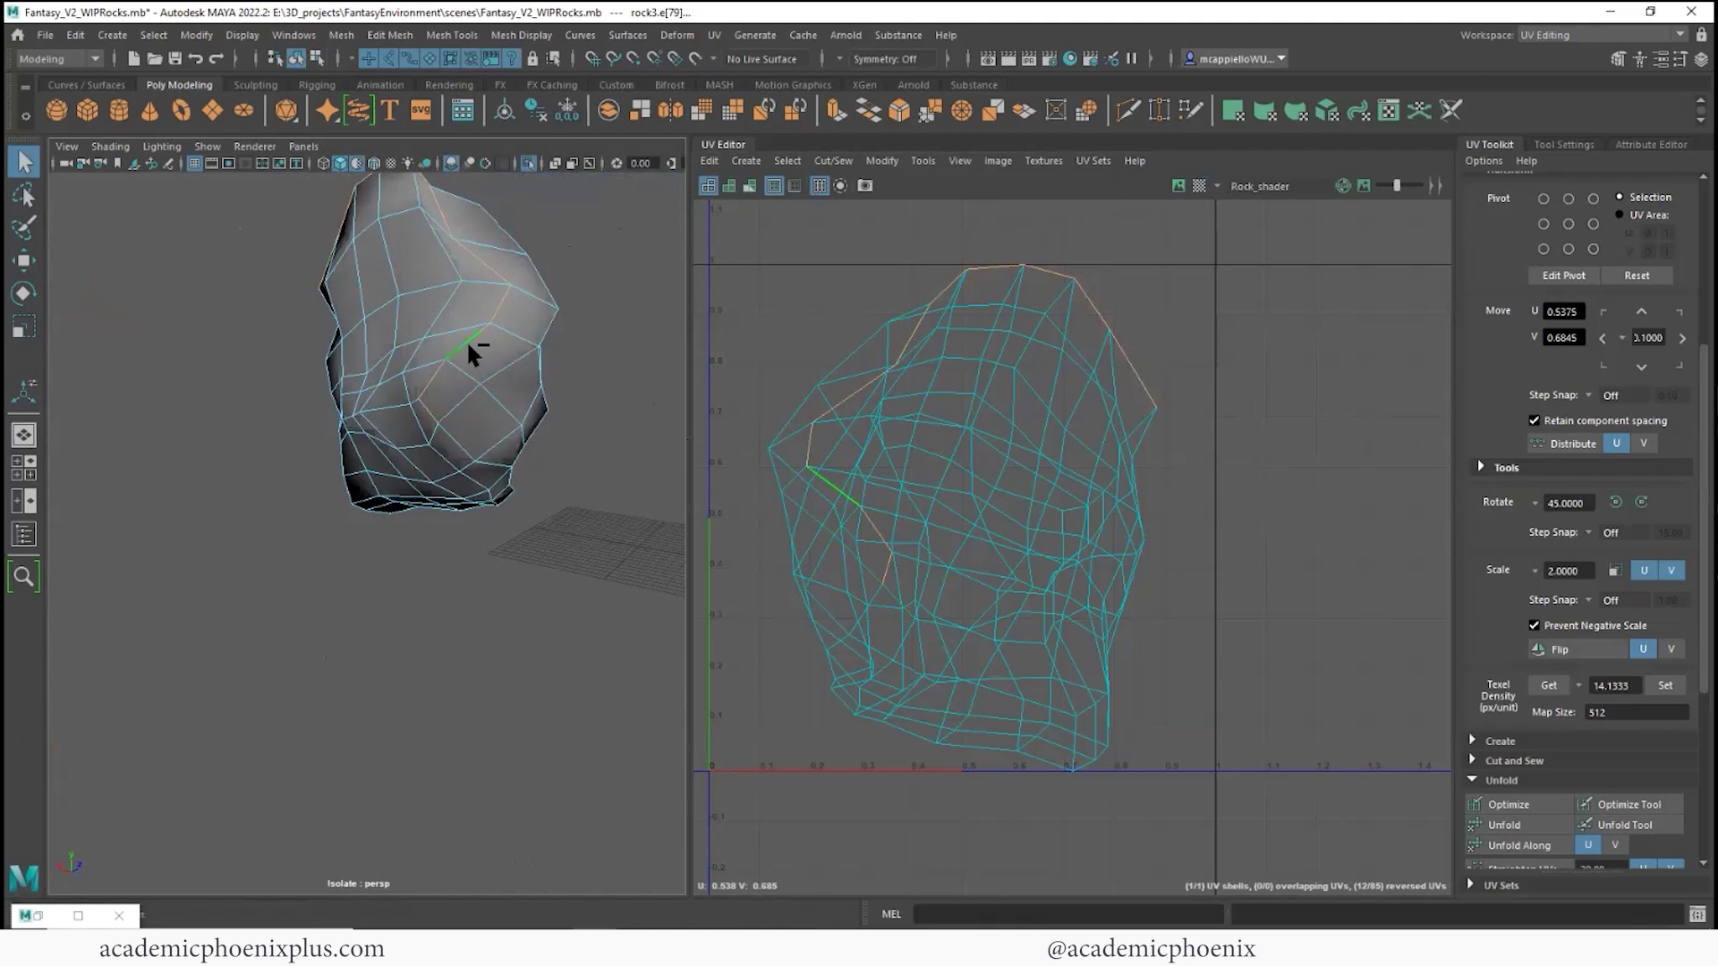
pyautogui.keyDown('alt'); pyautogui.moveTo(427, 401); pyautogui.dragTo(455, 325); pyautogui.keyUp('alt')
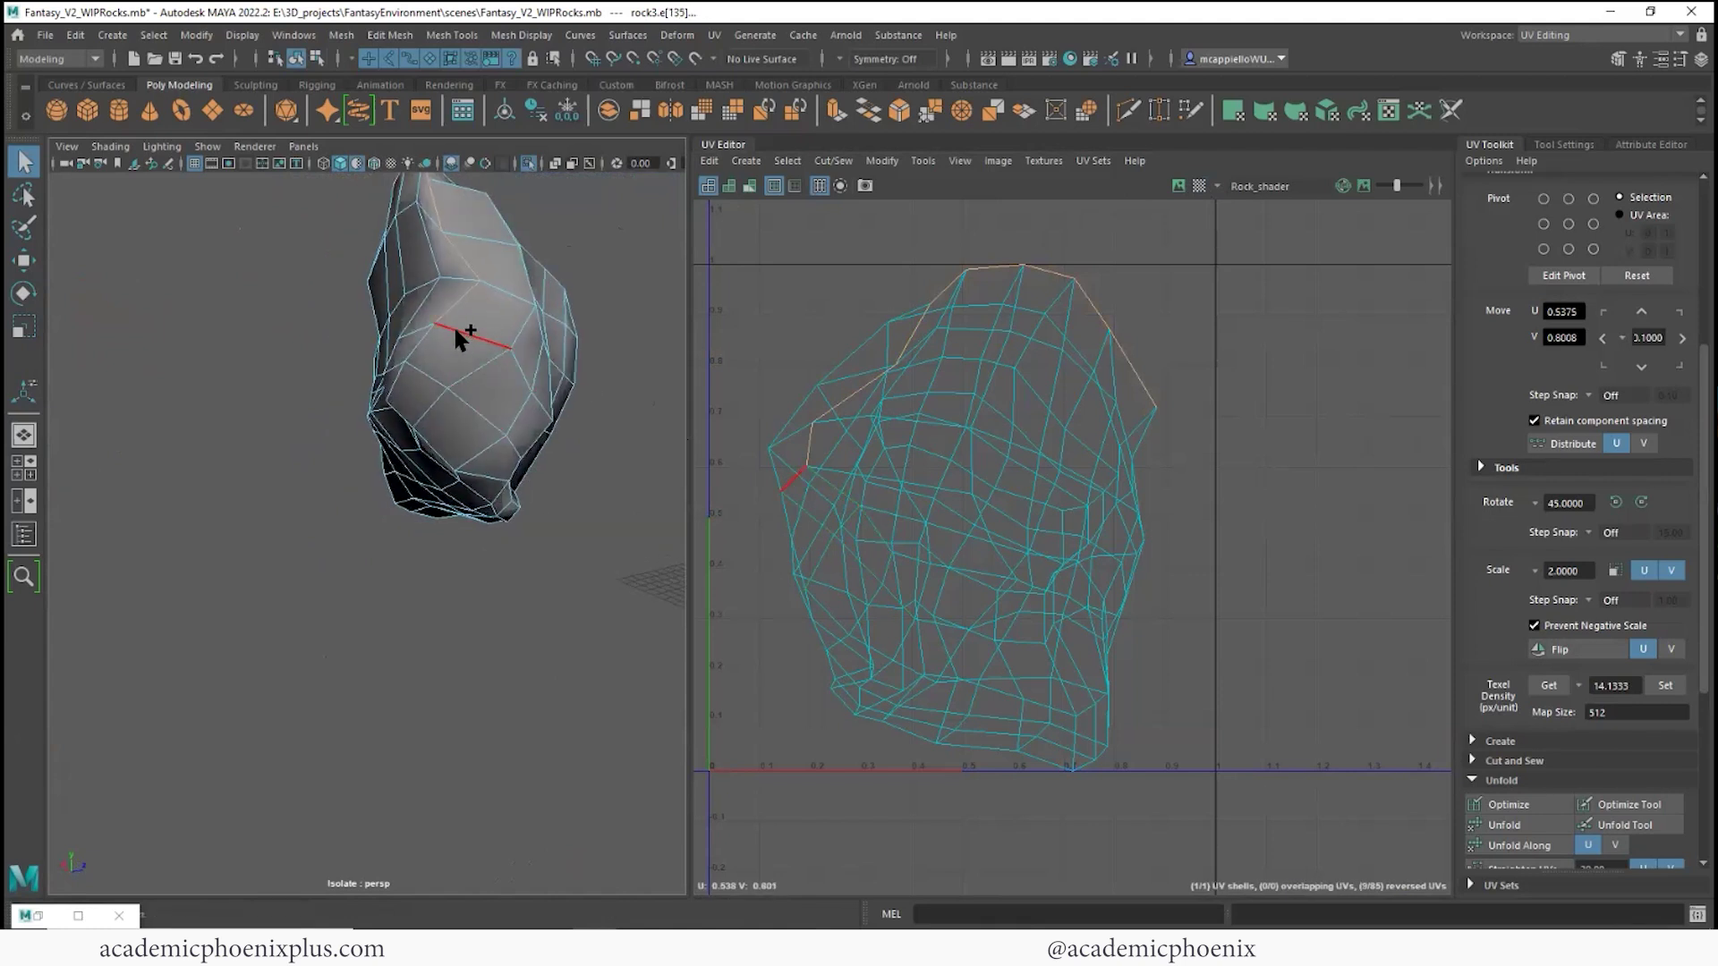
pyautogui.click(396, 363)
pyautogui.keyDown('alt'); pyautogui.moveTo(423, 403); pyautogui.dragTo(517, 345); pyautogui.keyUp('alt')
pyautogui.keyDown('shift'); pyautogui.click(436, 403); pyautogui.keyUp('shift')
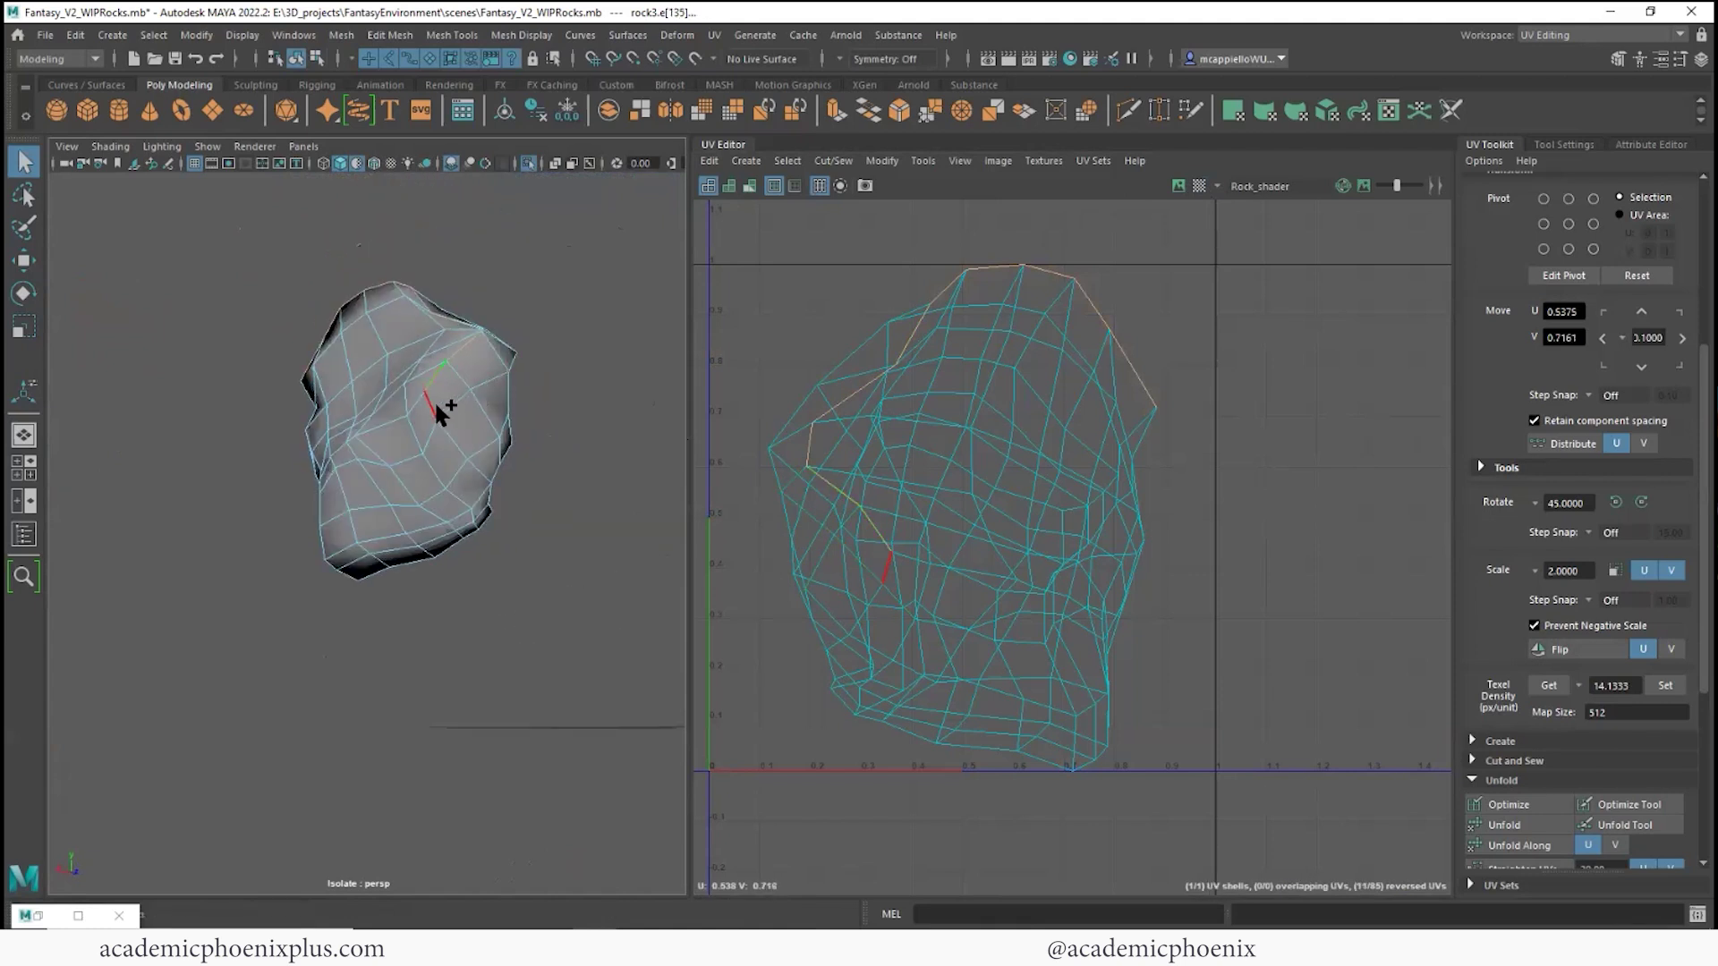
pyautogui.keyDown('shift'); pyautogui.click(454, 435); pyautogui.keyUp('shift')
pyautogui.keyDown('alt'); pyautogui.moveTo(491, 449); pyautogui.dragTo(460, 486); pyautogui.keyUp('alt')
pyautogui.keyDown('shift'); pyautogui.click(455, 465); pyautogui.keyUp('shift')
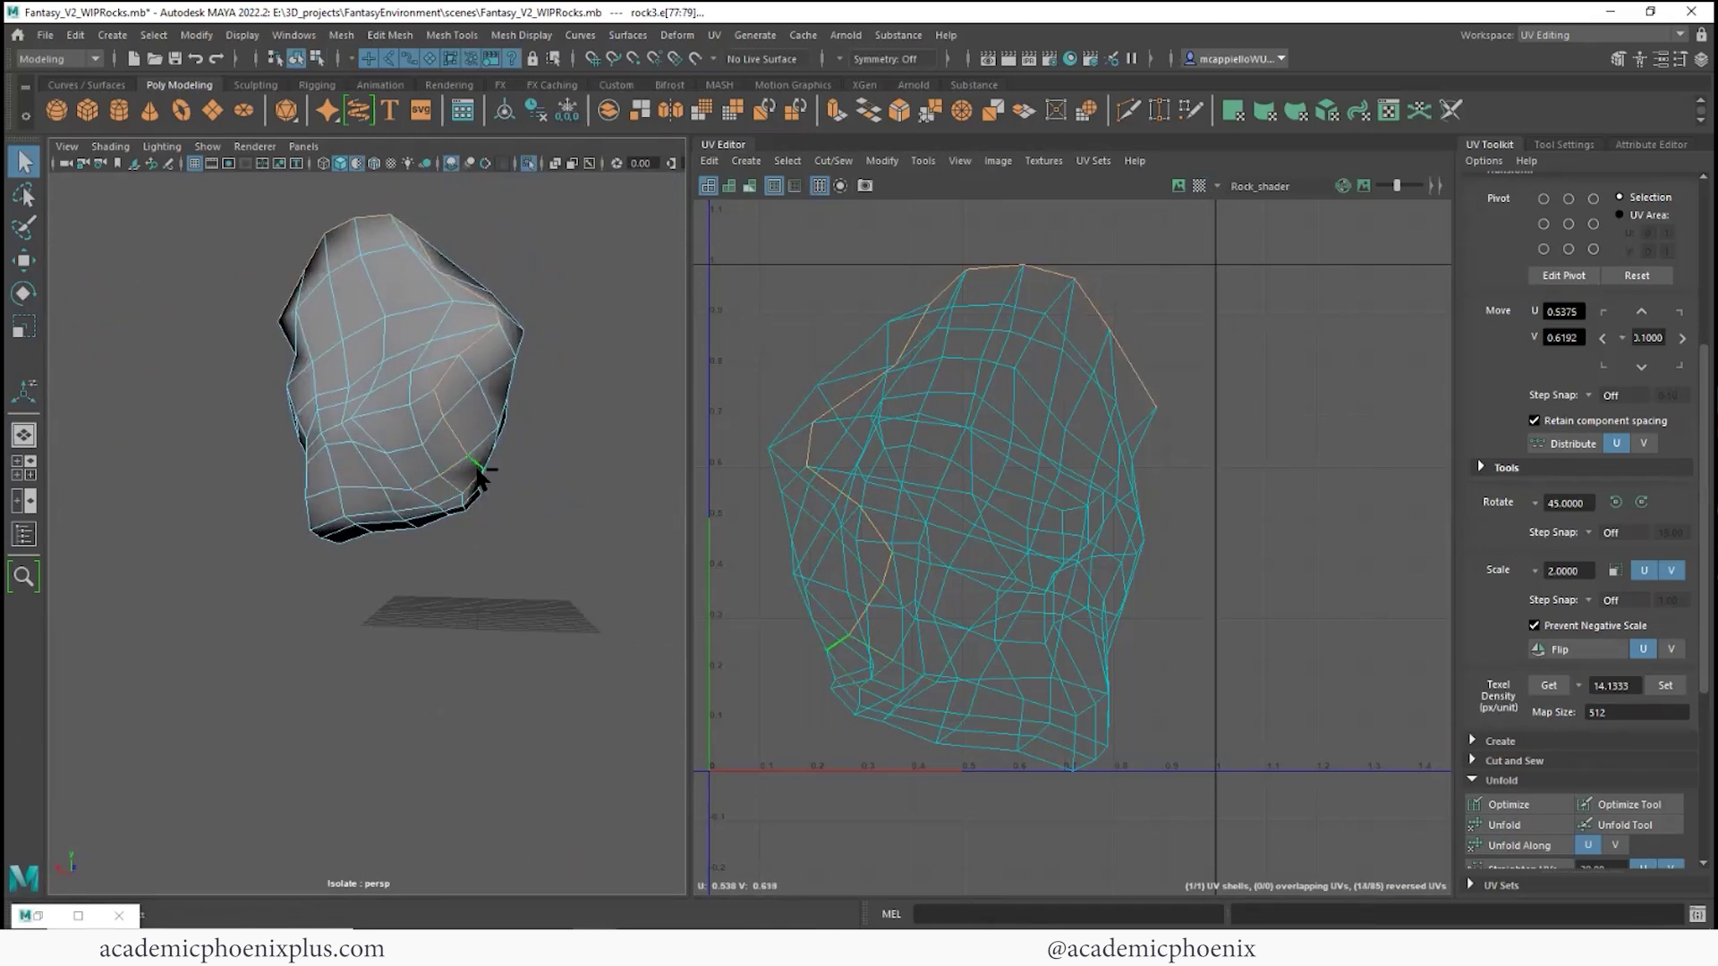
# - Continue the seam selection along the rock's base and up its other side, and cut the UVs along it
pyautogui.keyDown('shift'); pyautogui.click(456, 503); pyautogui.keyUp('shift')
pyautogui.keyDown('alt'); pyautogui.moveTo(456, 503); pyautogui.dragTo(495, 487); pyautogui.keyUp('alt')
pyautogui.keyDown('shift'); pyautogui.click(454, 501); pyautogui.keyUp('shift')
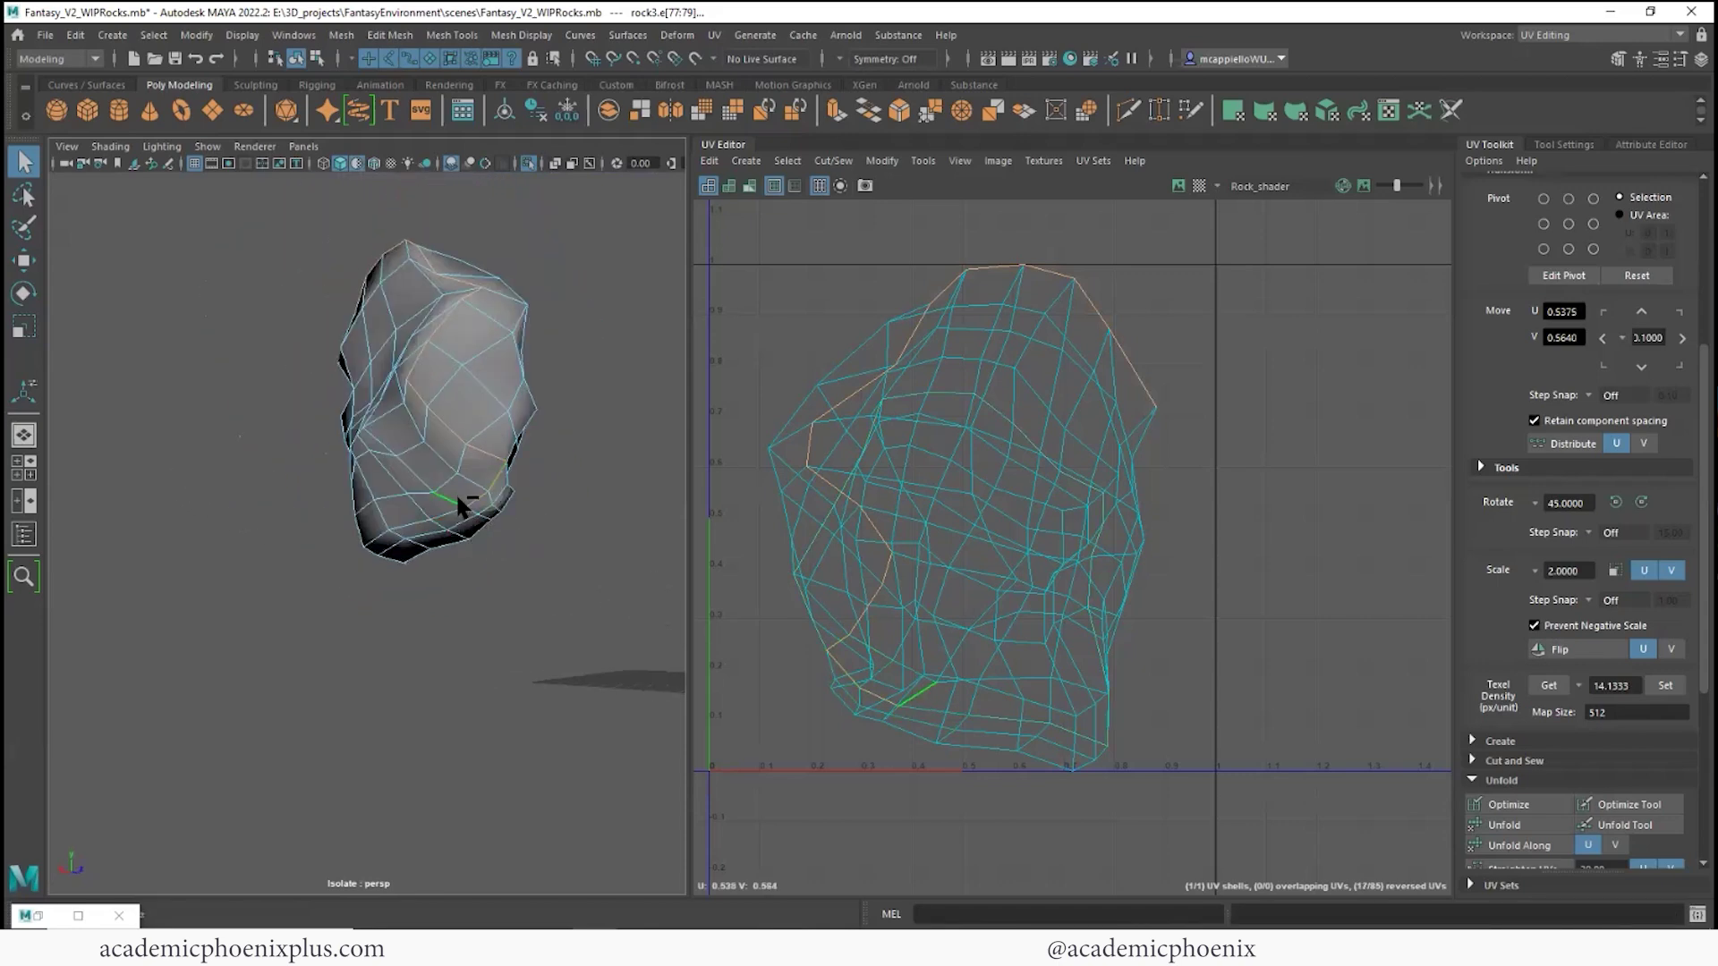
pyautogui.keyDown('shift'); pyautogui.click(455, 501); pyautogui.keyUp('shift')
pyautogui.keyDown('shift'); pyautogui.click(450, 514); pyautogui.keyUp('shift')
pyautogui.keyDown('shift'); pyautogui.click(420, 522); pyautogui.keyUp('shift')
pyautogui.keyDown('alt'); pyautogui.moveTo(452, 514); pyautogui.dragTo(390, 409); pyautogui.keyUp('alt')
pyautogui.keyDown('shift'); pyautogui.click(329, 395); pyautogui.keyUp('shift')
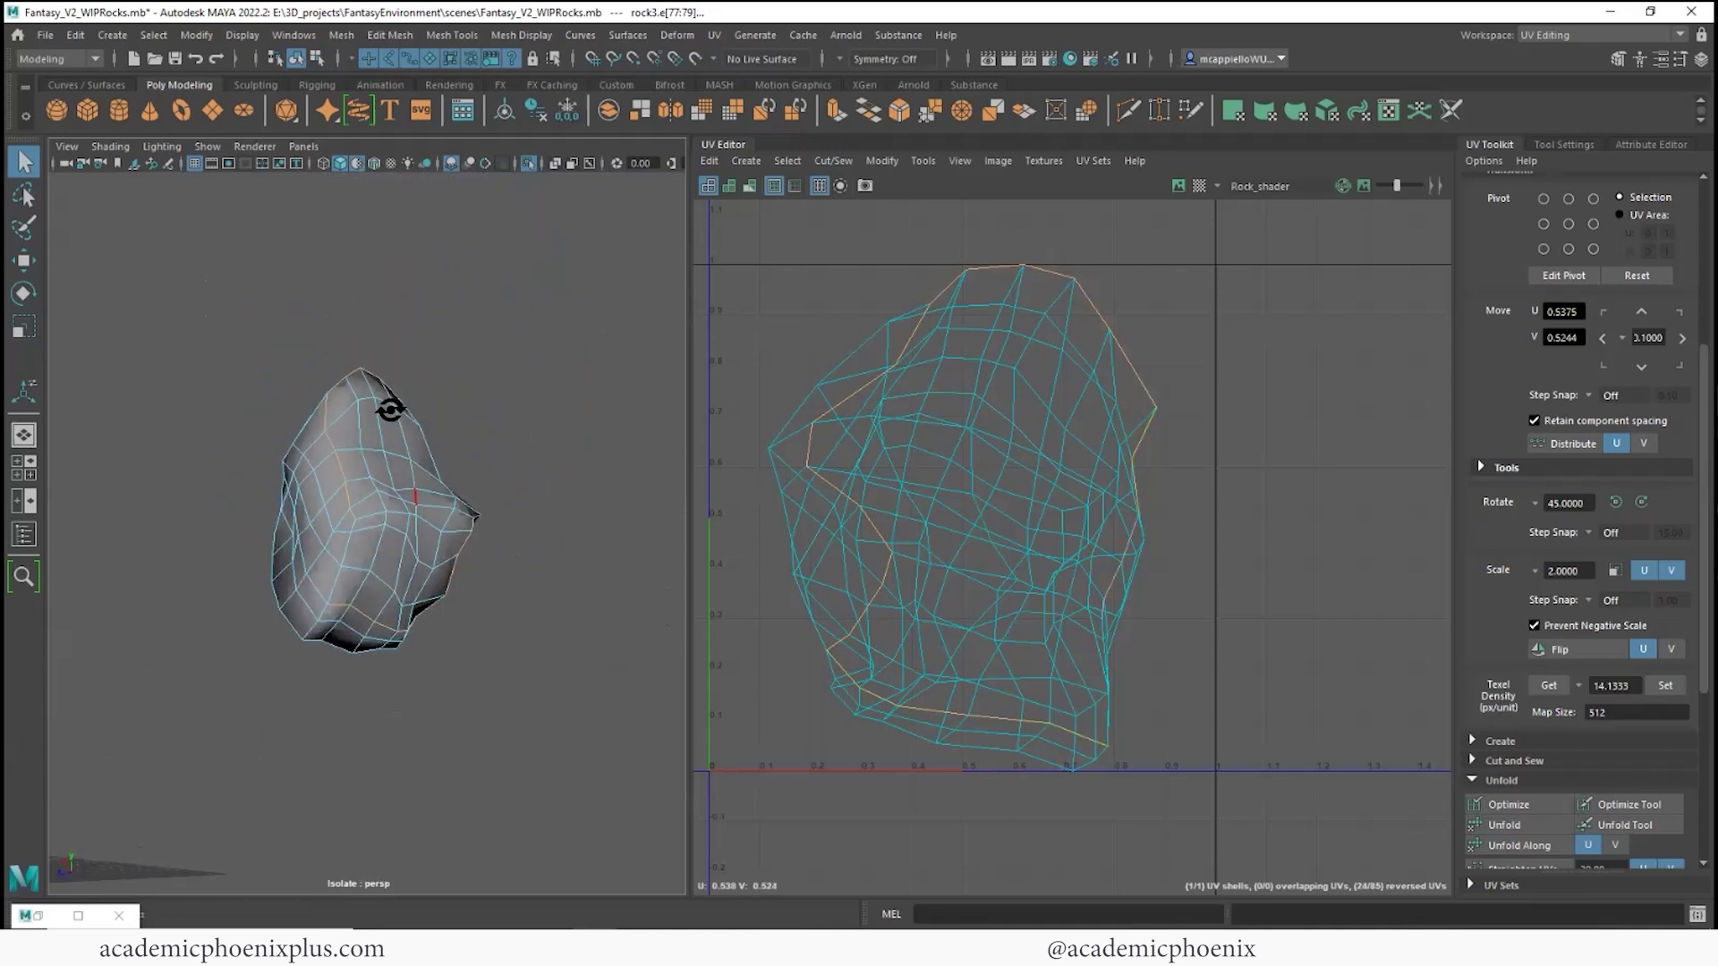
pyautogui.keyDown('shift'); pyautogui.click(331, 588); pyautogui.keyUp('shift')
pyautogui.keyDown('alt'); pyautogui.moveTo(332, 588); pyautogui.dragTo(414, 510); pyautogui.keyUp('alt')
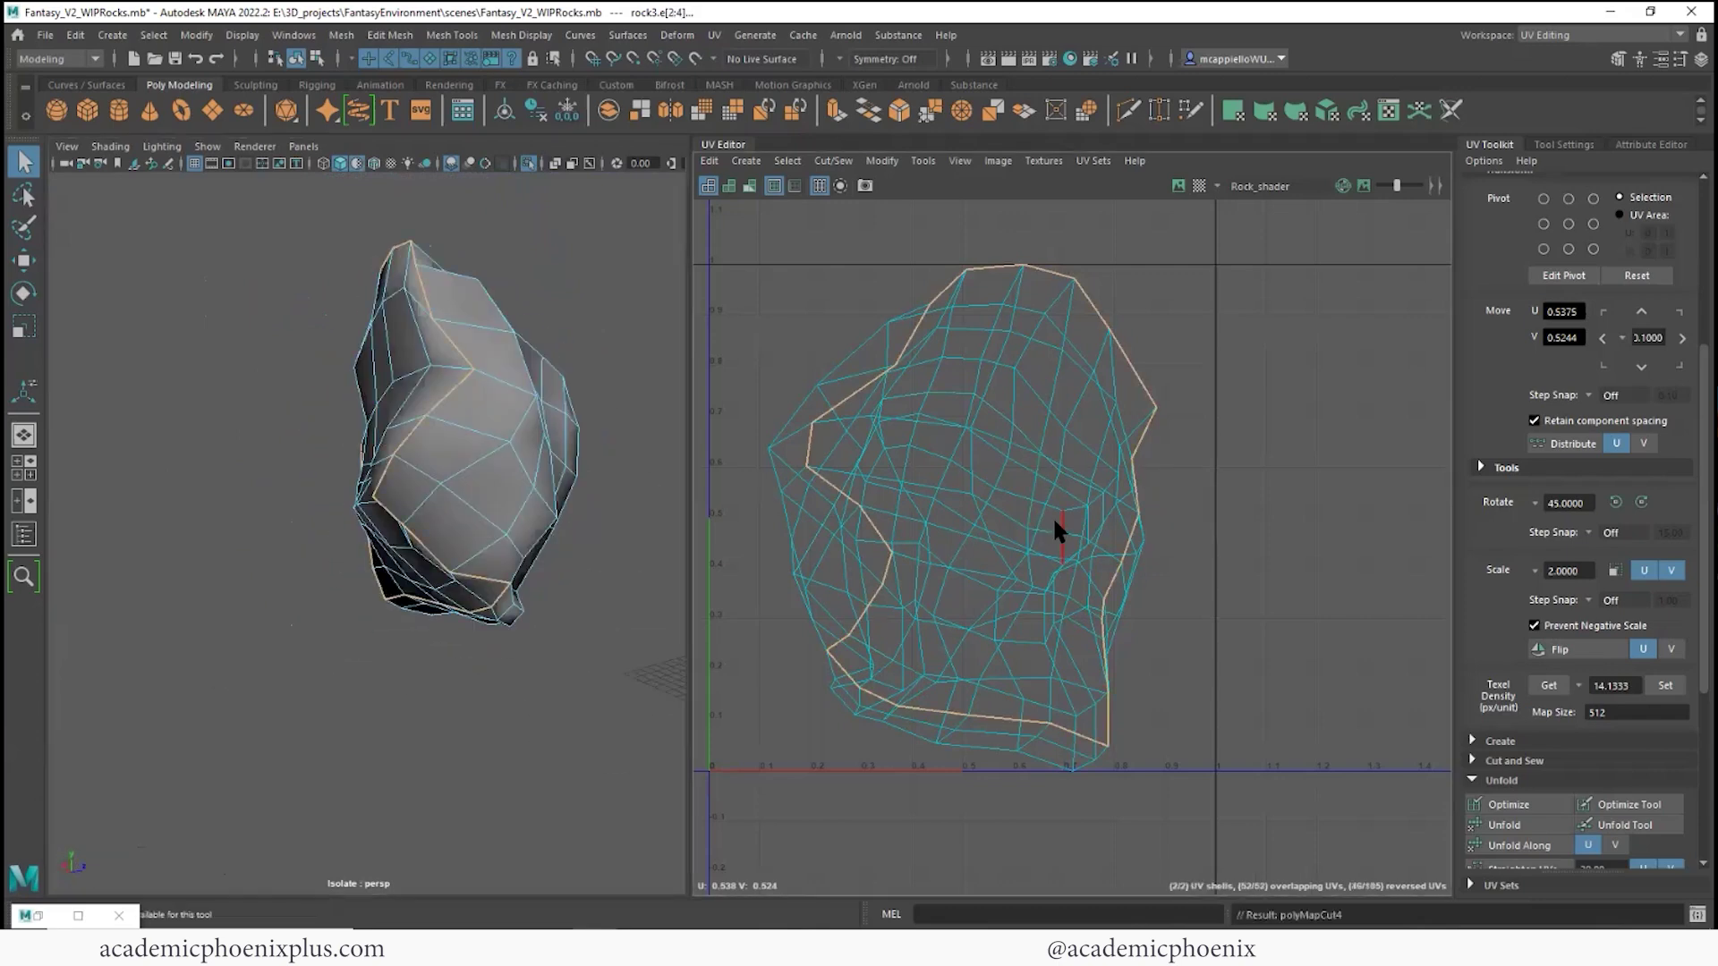
# - Move one of the rock's cut UV shells out beside the 0–1 square, and turn shell shading and the checker map back on
pyautogui.scroll(-3, 1052, 515)
pyautogui.rightClick(1038, 456)
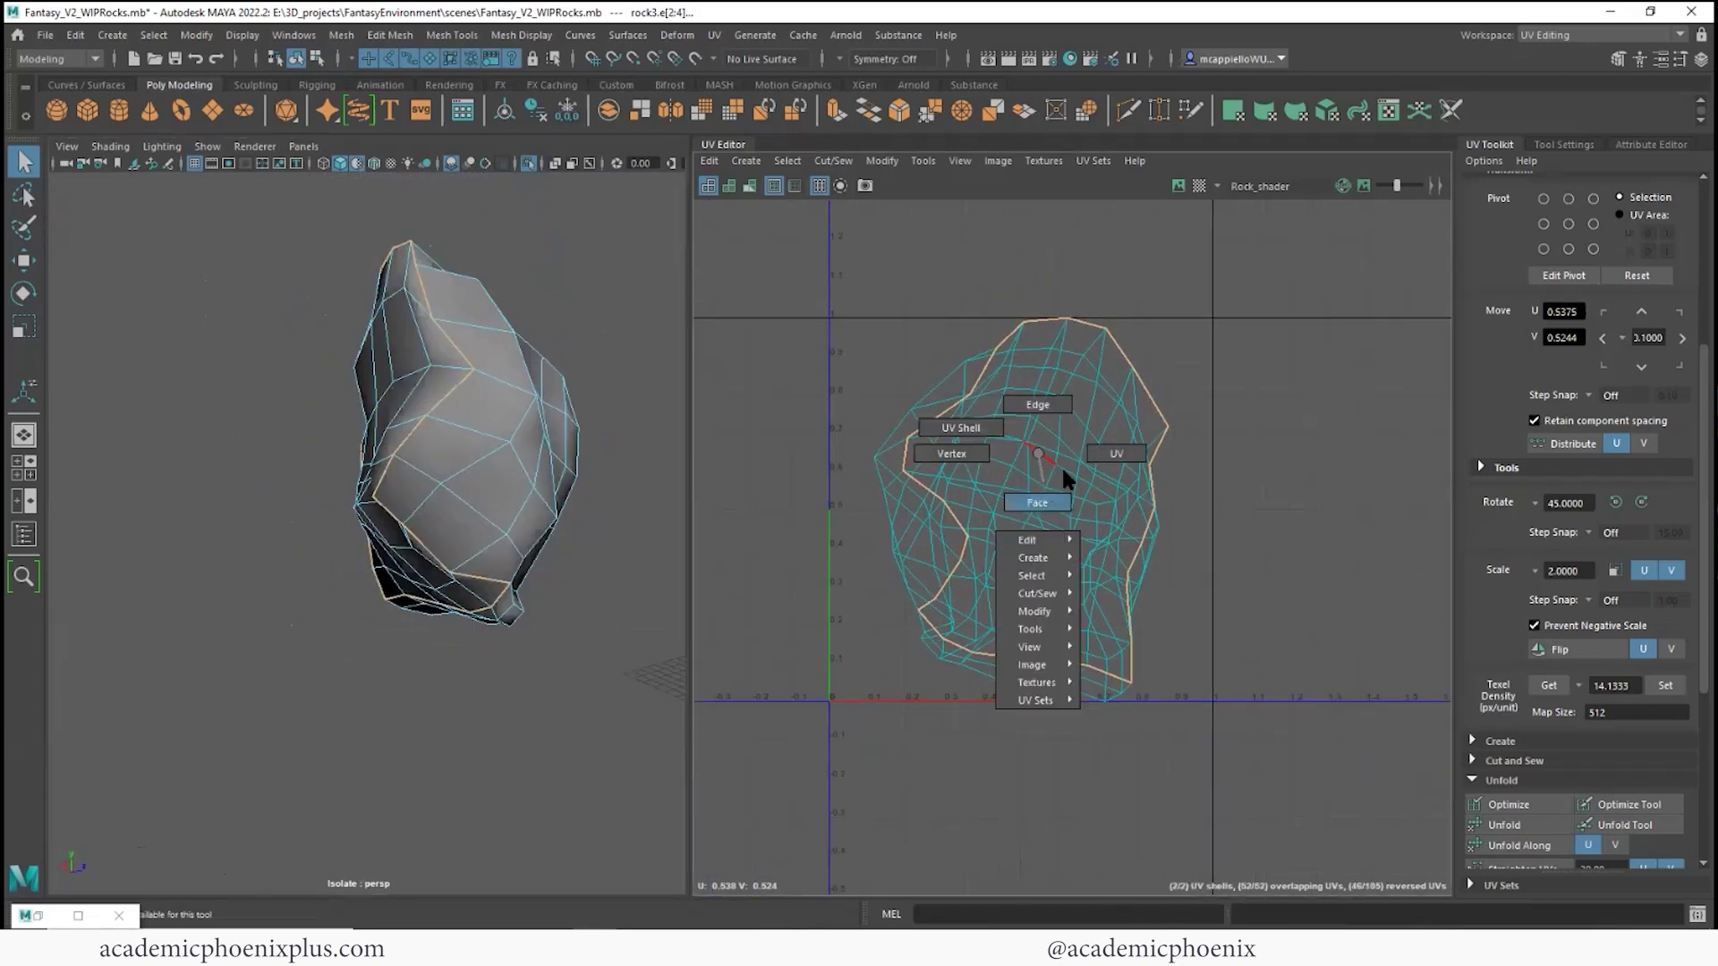
pyautogui.press('w')
pyautogui.moveTo(1042, 497); pyautogui.dragTo(1340, 497)
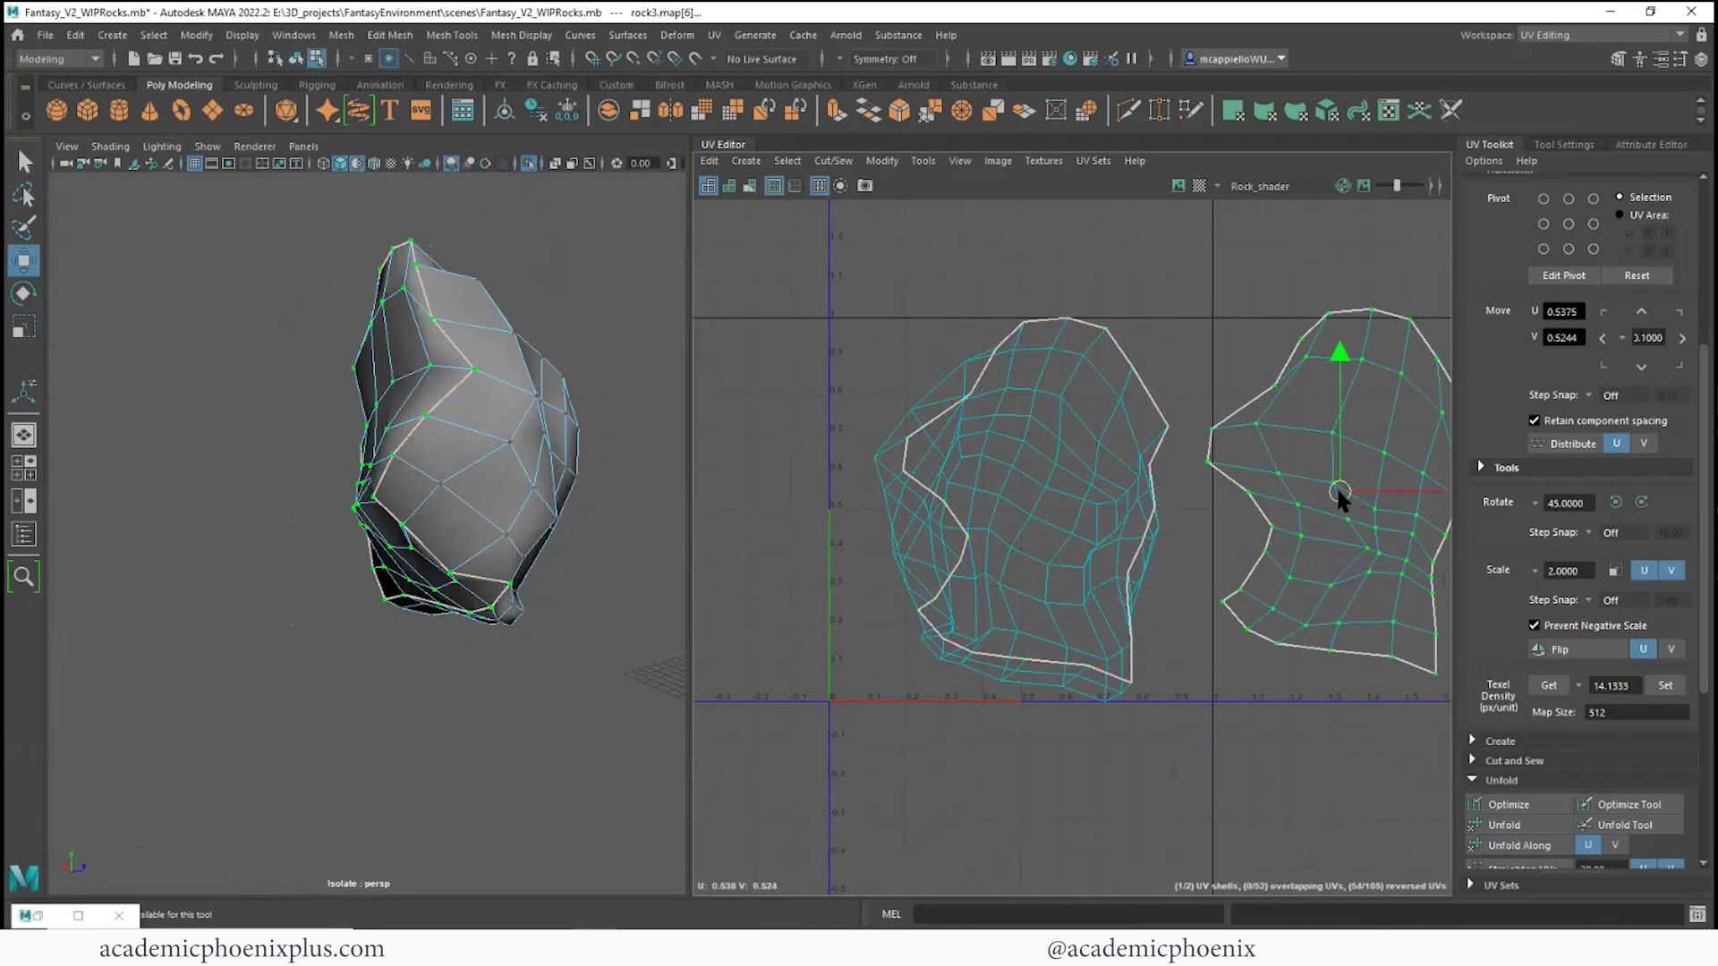
pyautogui.keyDown('alt'); pyautogui.moveTo(1338, 492); pyautogui.dragTo(1055, 529, button='middle'); pyautogui.keyUp('alt')
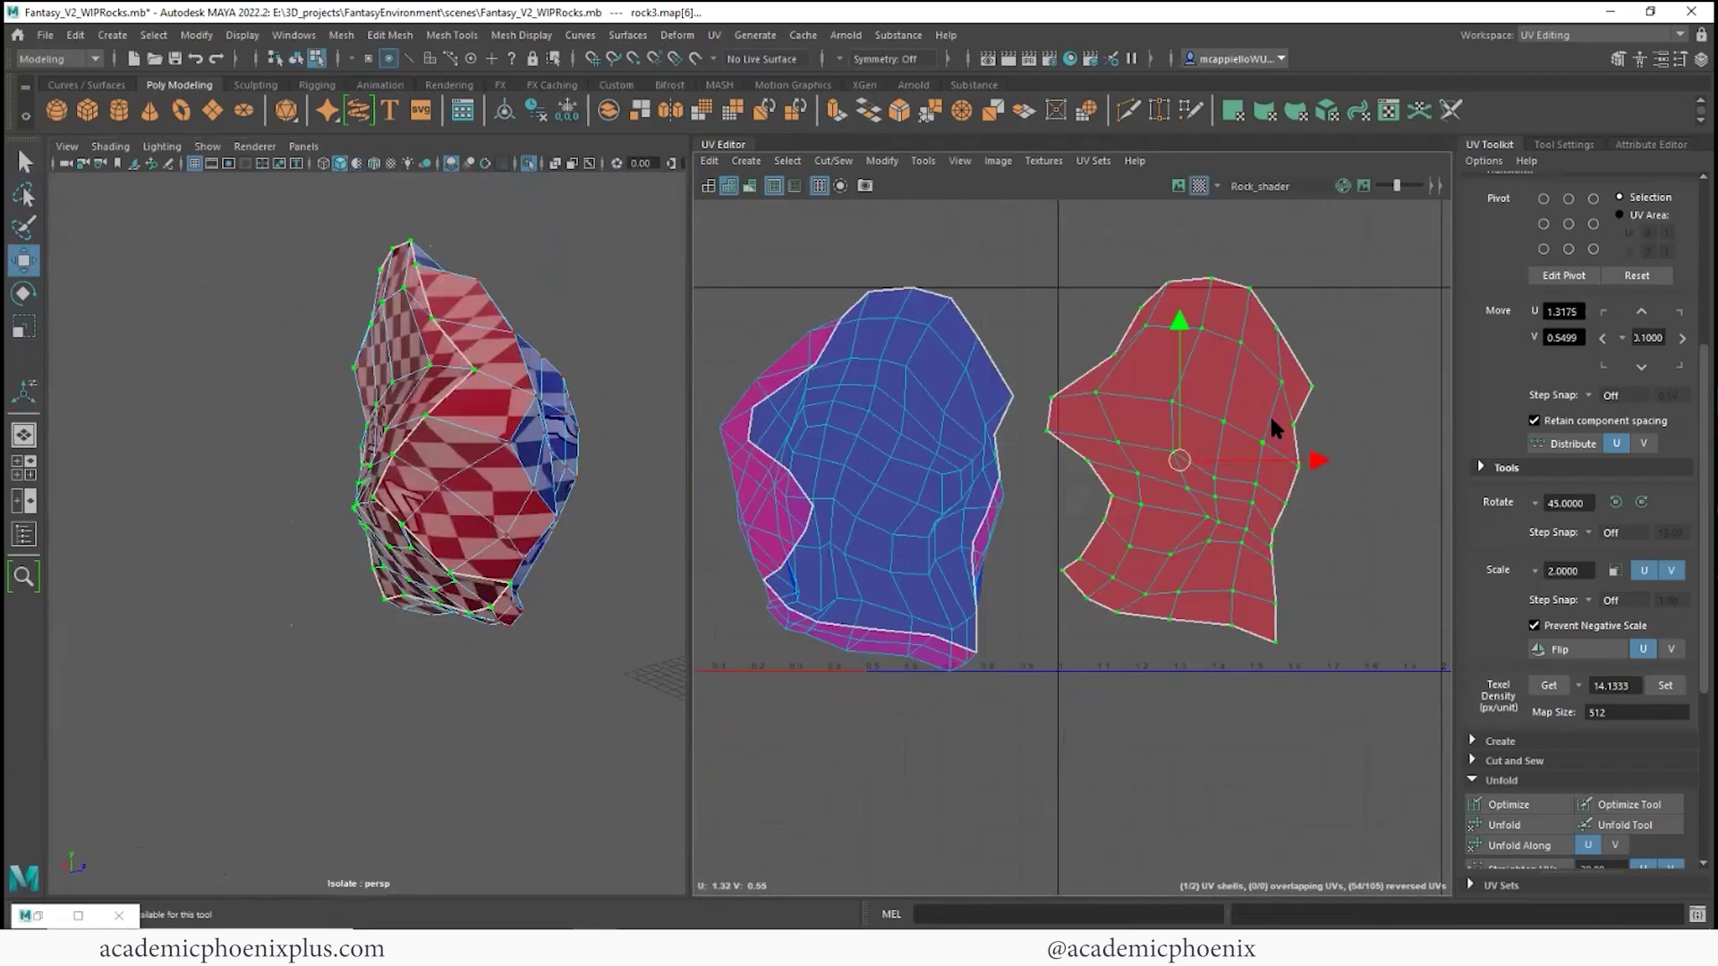
# - Unfold both of the rock's UV shells
pyautogui.moveTo(1271, 424); pyautogui.dragTo(1289, 469, button='right')
pyautogui.doubleClick(1213, 454)
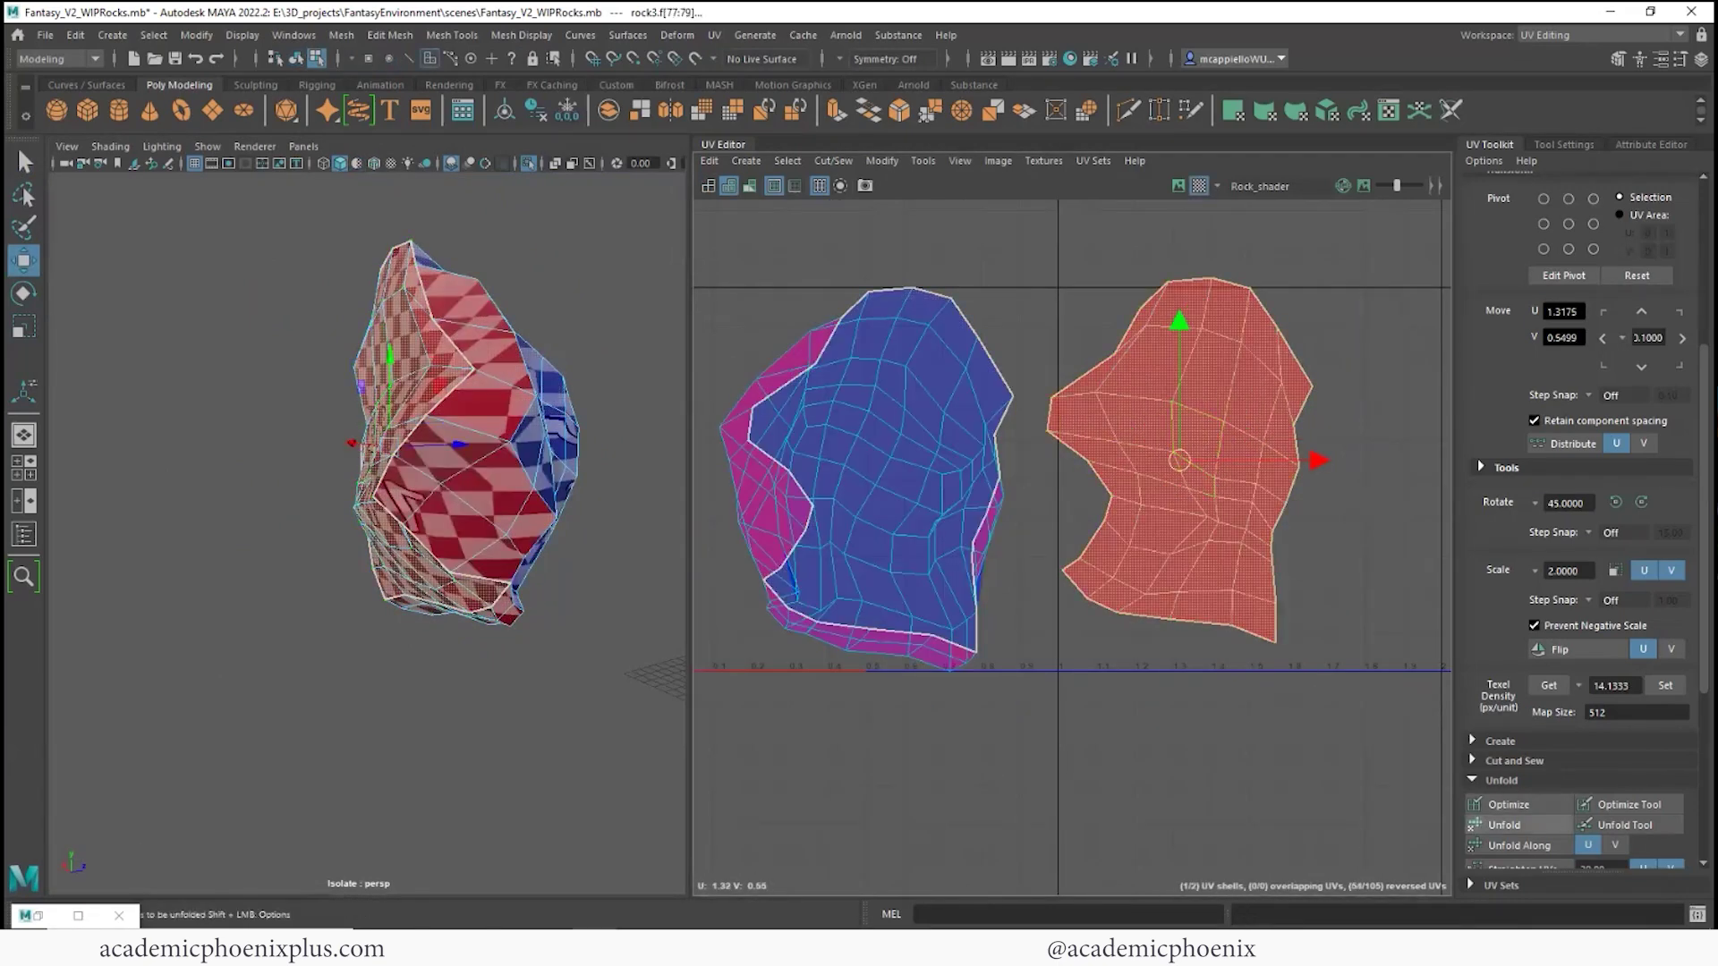
pyautogui.click(1505, 825)
pyautogui.doubleClick(898, 530)
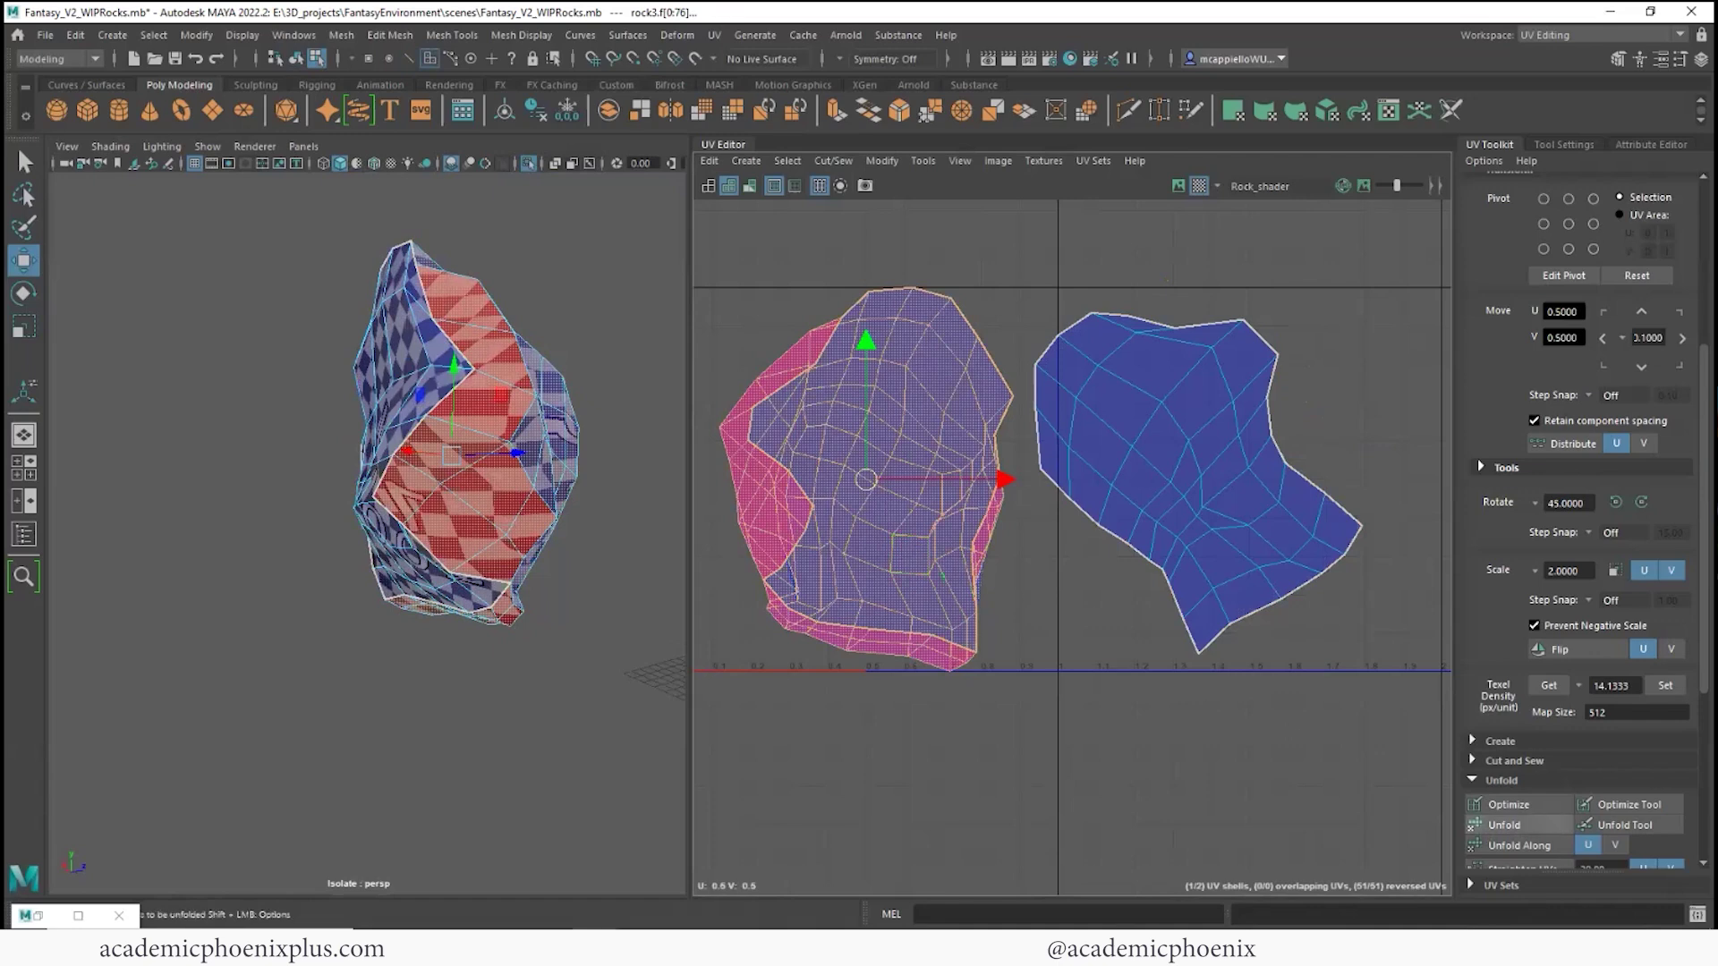
pyautogui.click(1509, 825)
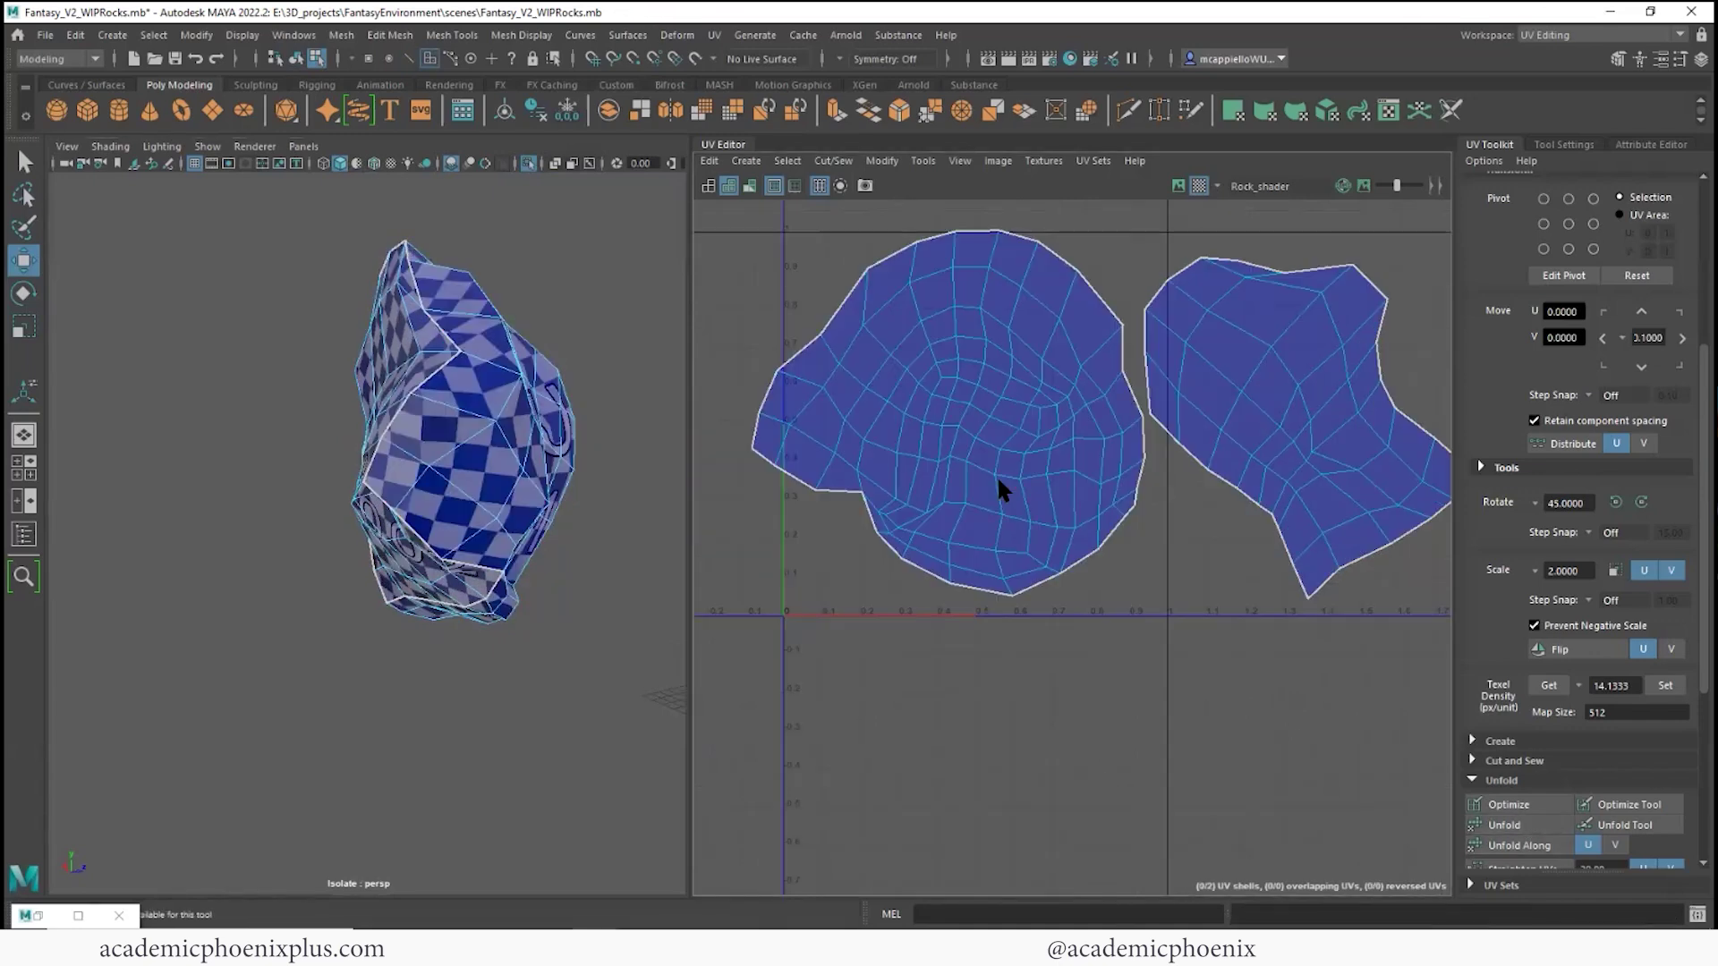
# - Select the larger shell's lower border edges shared with the smaller shell, and move and sew the two shells together there
pyautogui.moveTo(1002, 479); pyautogui.dragTo(948, 483, button='right')
pyautogui.click(786, 474)
pyautogui.click(795, 475)
pyautogui.keyDown('shift'); pyautogui.click(834, 489); pyautogui.keyUp('shift')
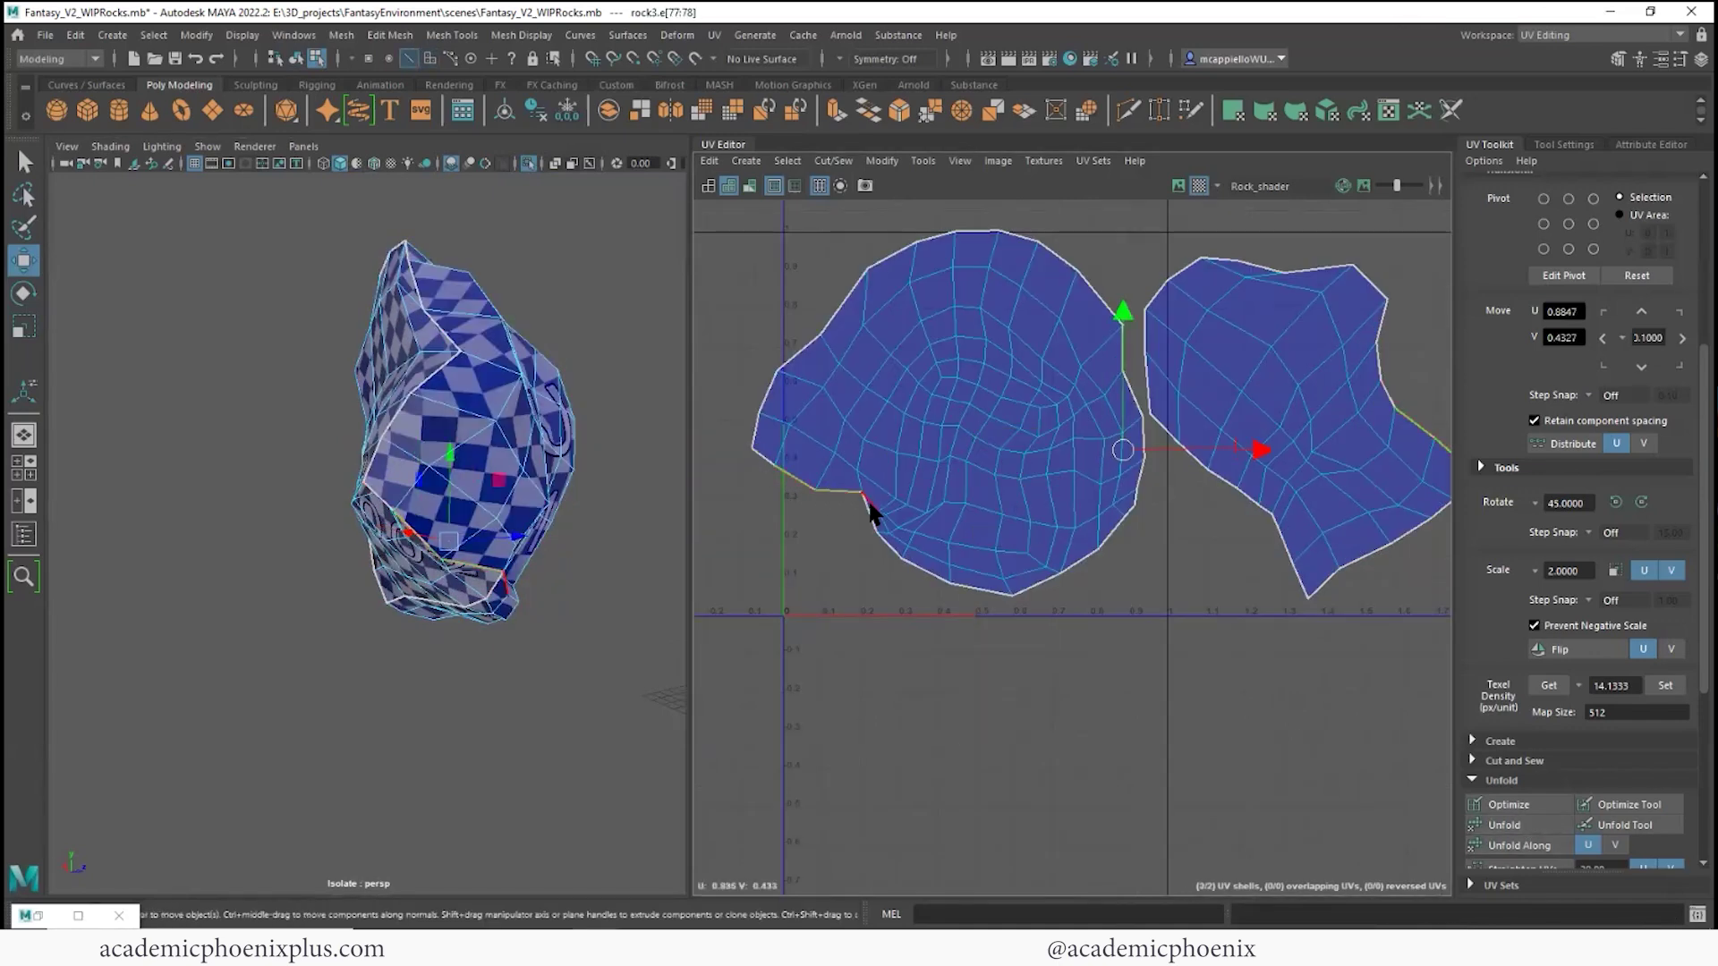
pyautogui.keyDown('shift'); pyautogui.click(870, 515); pyautogui.keyUp('shift')
pyautogui.keyDown('shift'); pyautogui.click(890, 546); pyautogui.keyUp('shift')
pyautogui.keyDown('shift'); pyautogui.click(922, 569); pyautogui.keyUp('shift')
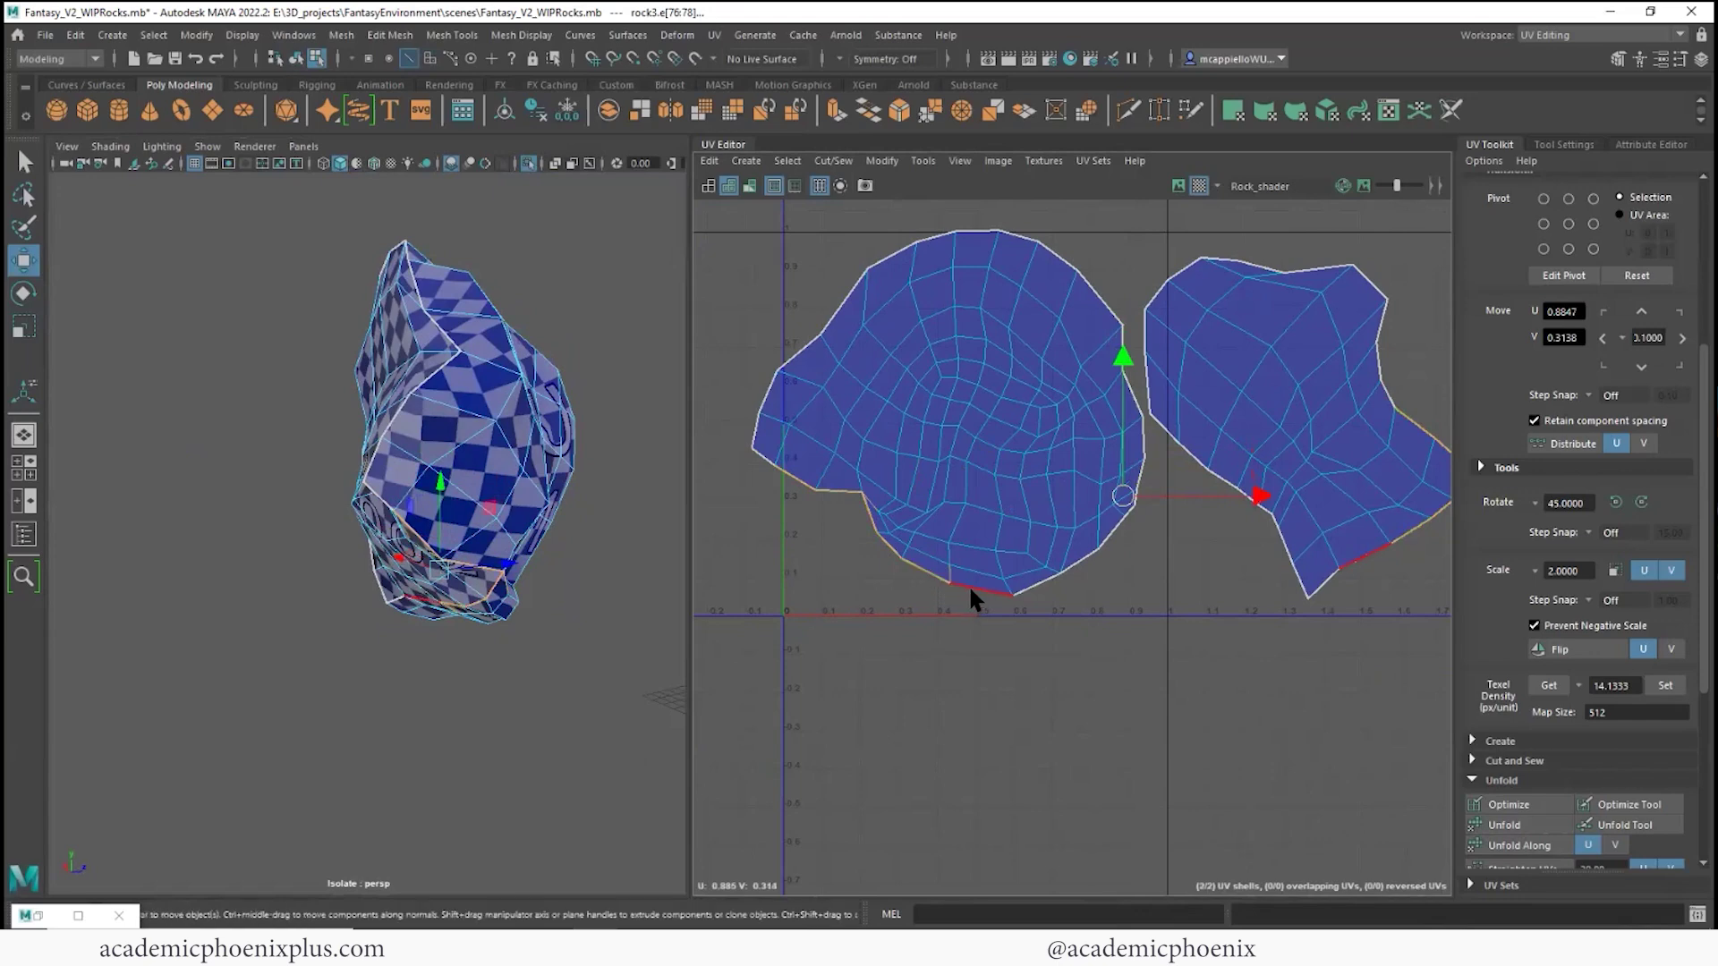
pyautogui.keyDown('shift'); pyautogui.click(974, 589); pyautogui.keyUp('shift')
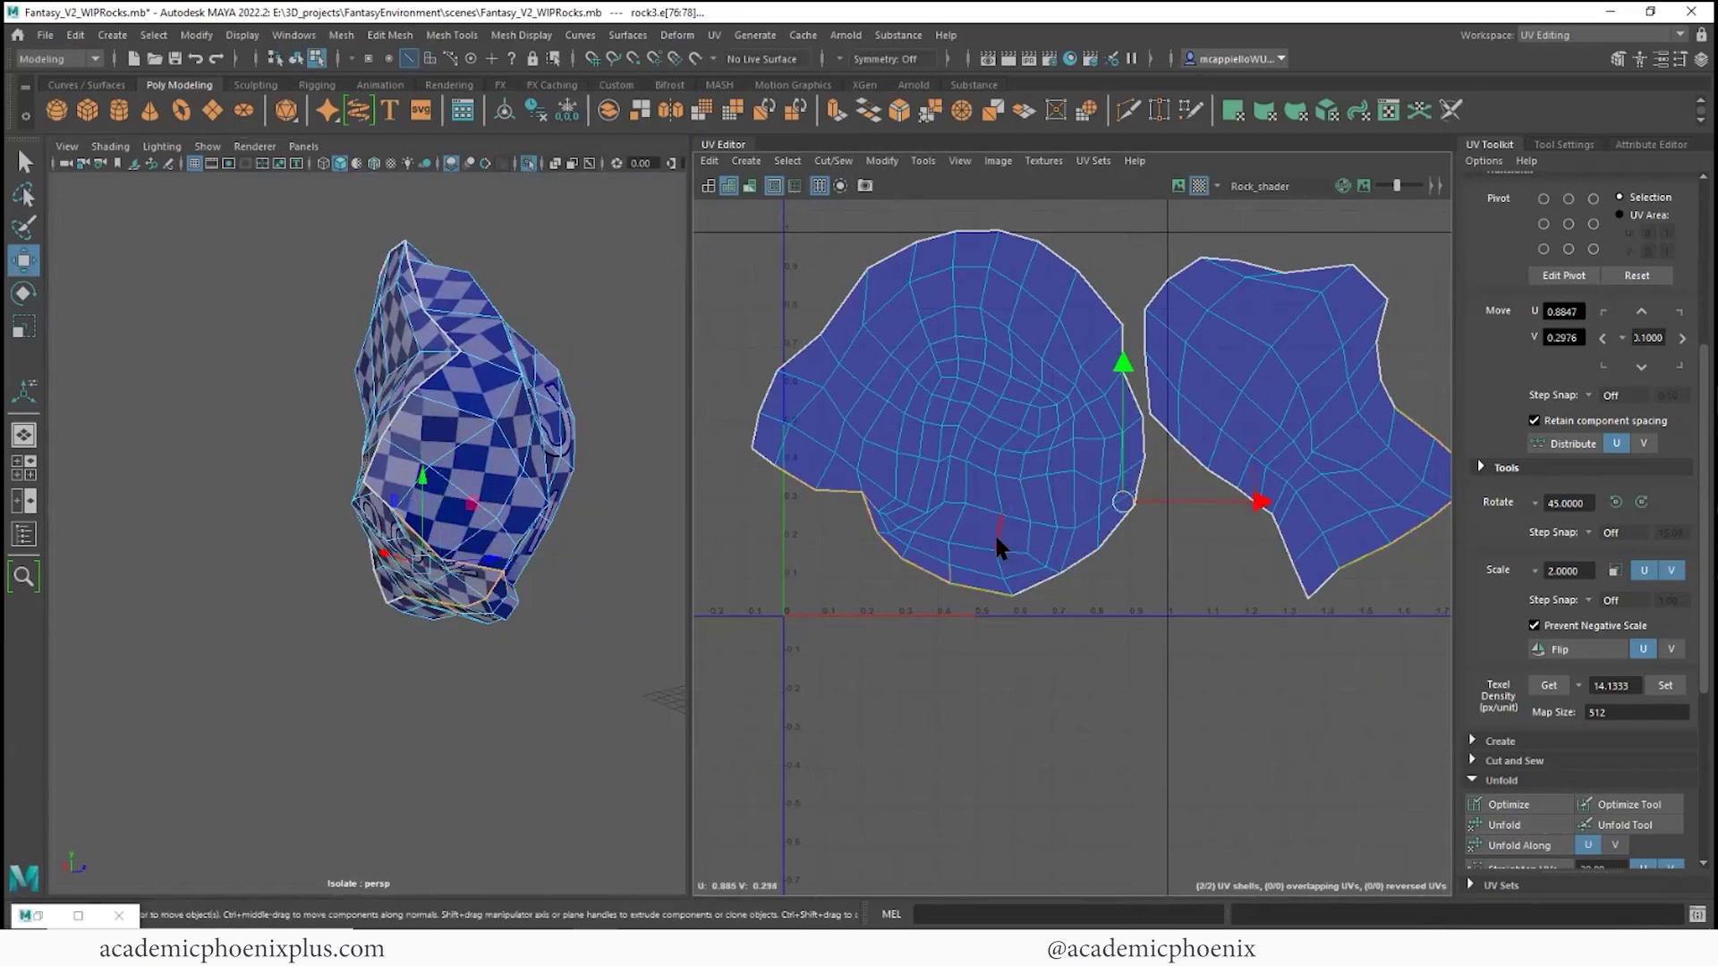
pyautogui.keyDown('shift'); pyautogui.moveTo(996, 538); pyautogui.dragTo(1015, 597, button='right'); pyautogui.keyUp('shift')
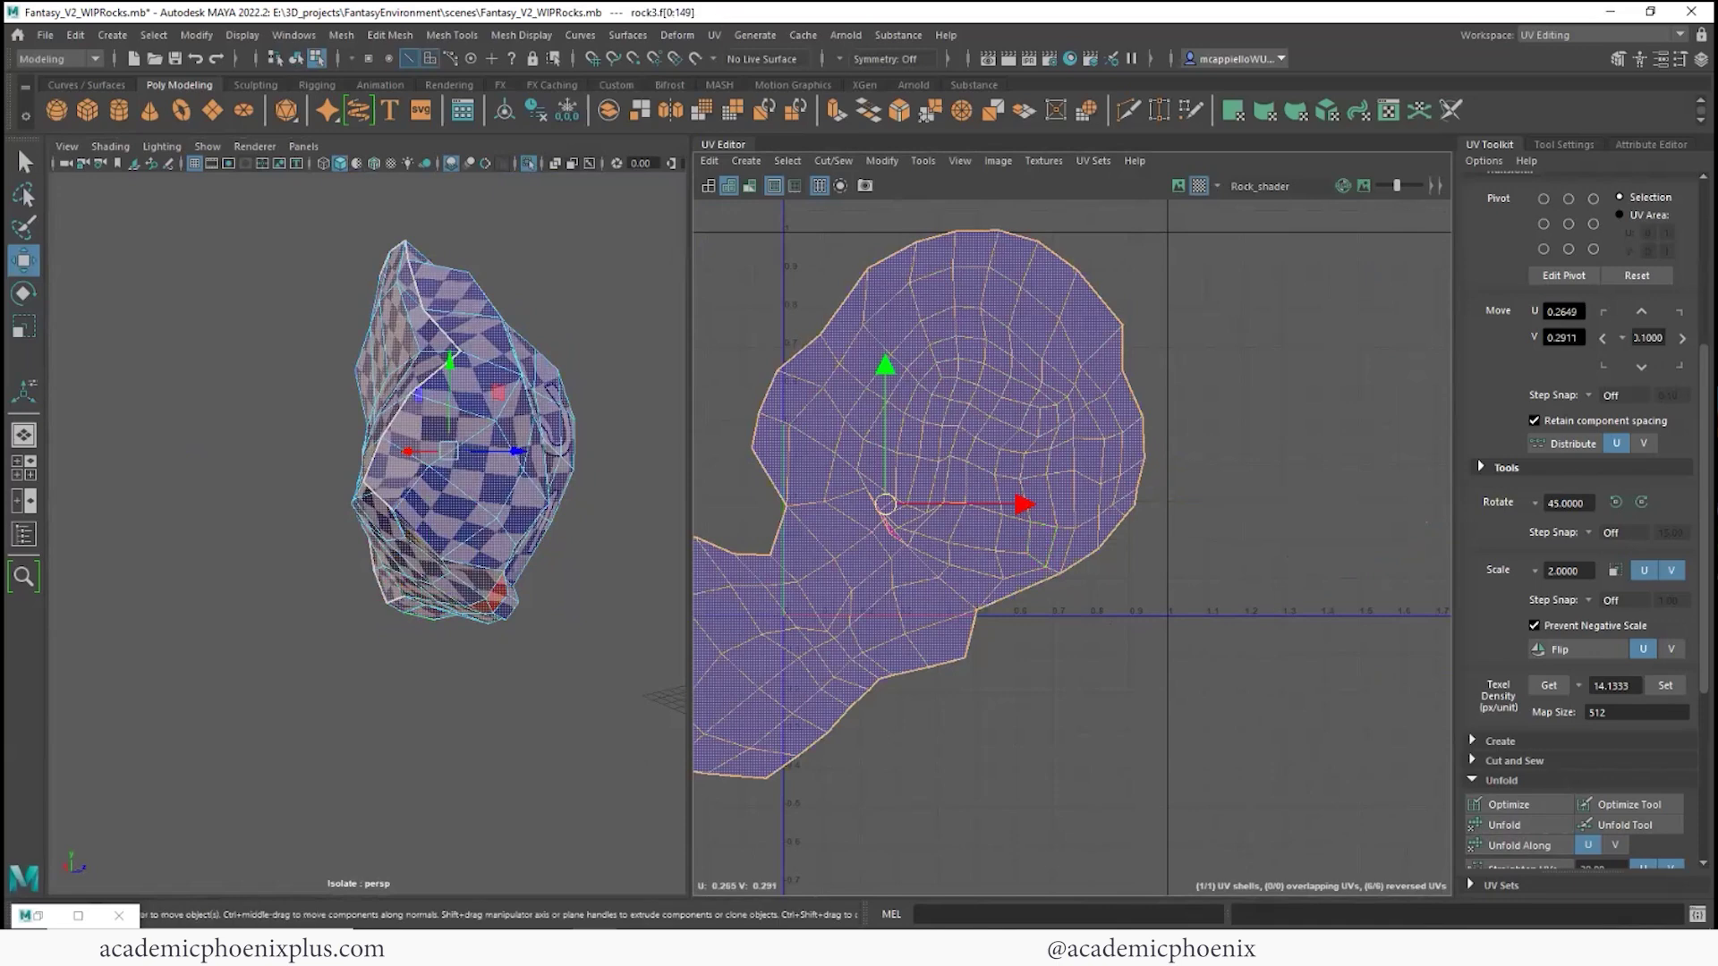
# - Unfold the rock's sewn UV shell
pyautogui.click(1505, 824)
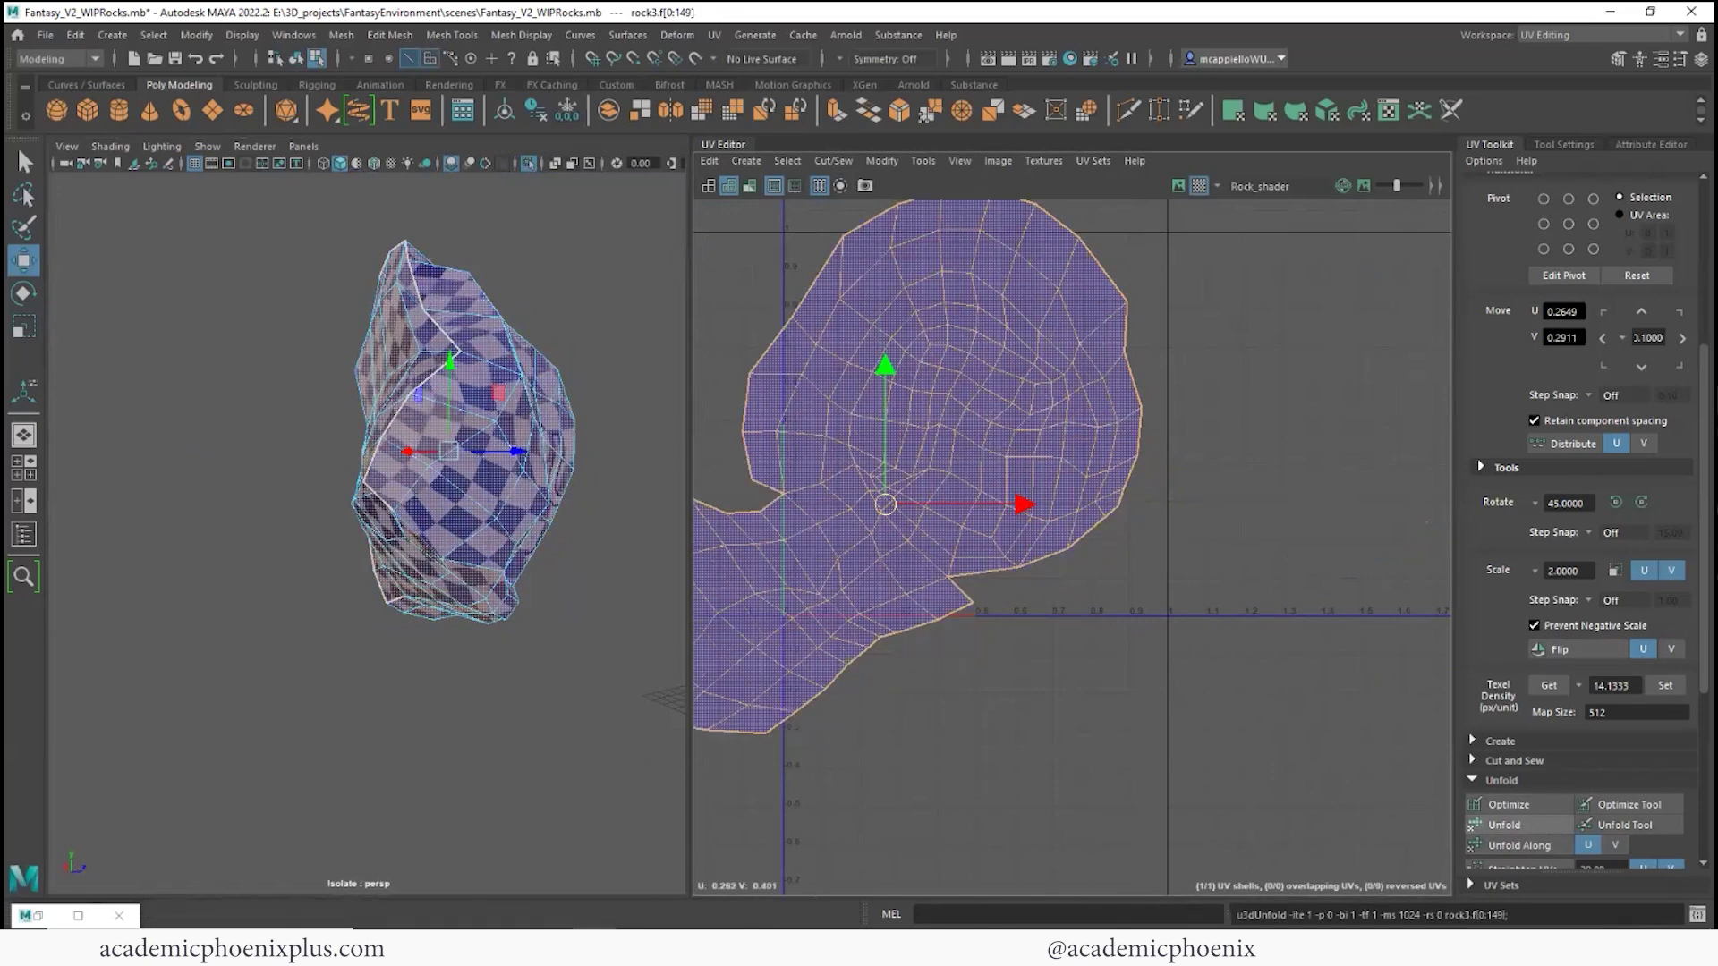
pyautogui.click(565, 646)
pyautogui.keyDown('alt'); pyautogui.moveTo(508, 617); pyautogui.dragTo(77, 583); pyautogui.keyUp('alt')
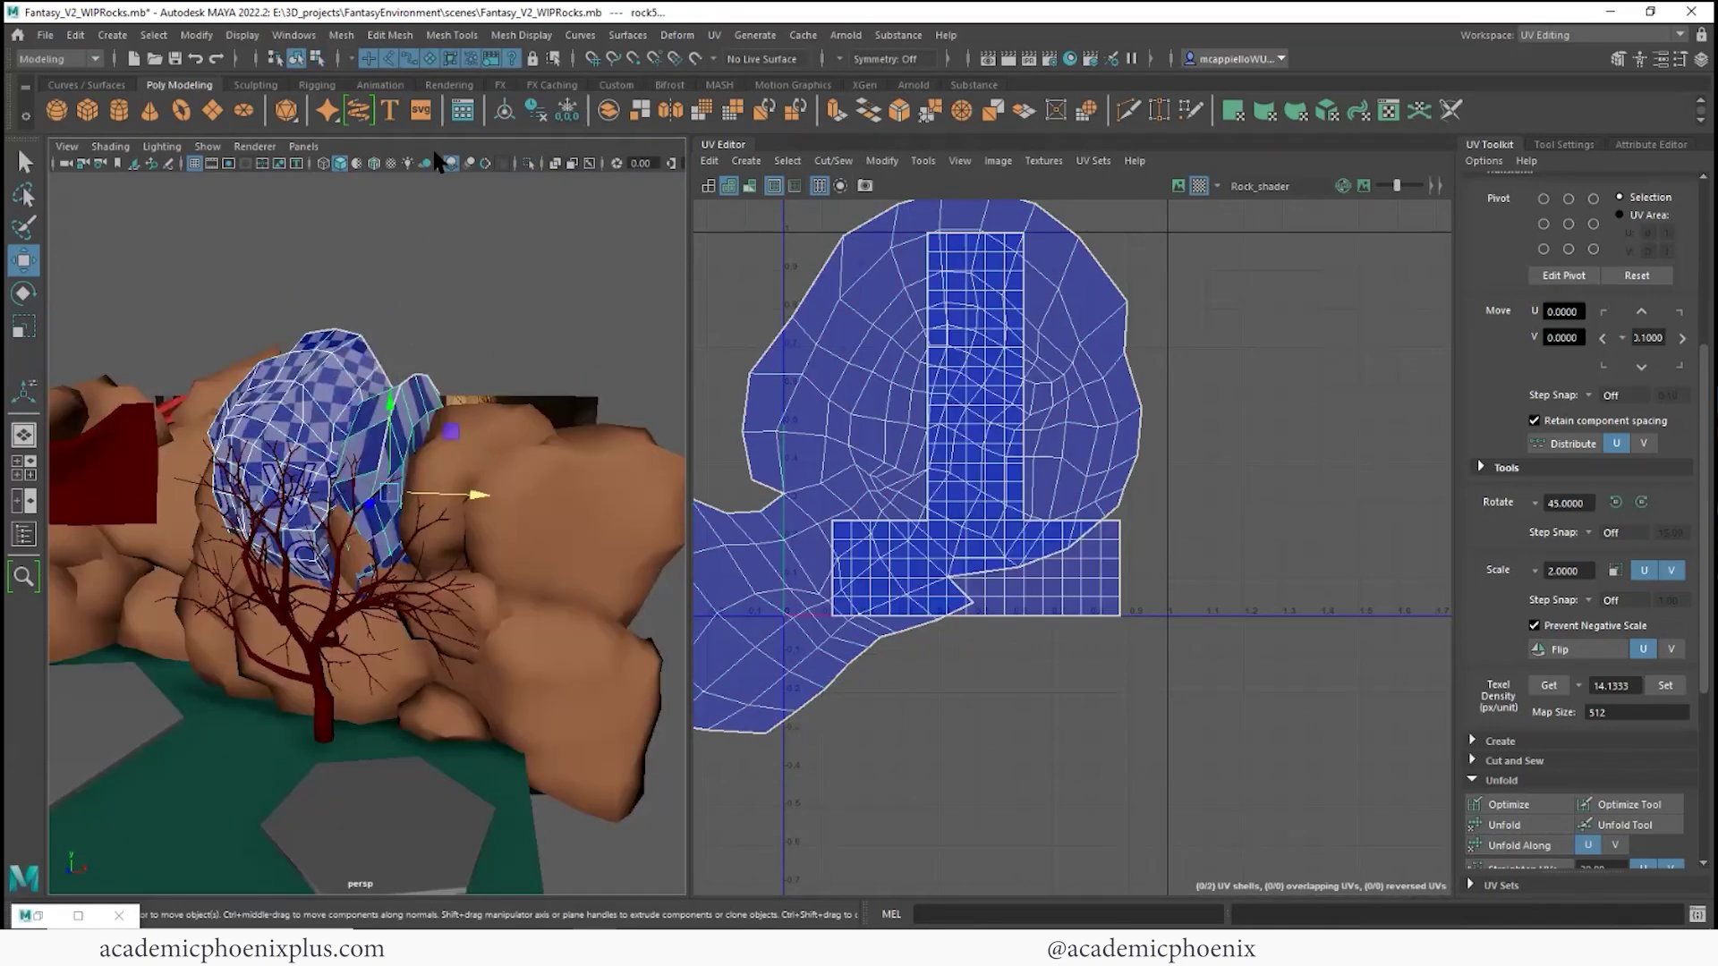
# - Transfer the unwrapped rock's UVs to the tall, narrow rock beside it
pyautogui.click(438, 37)
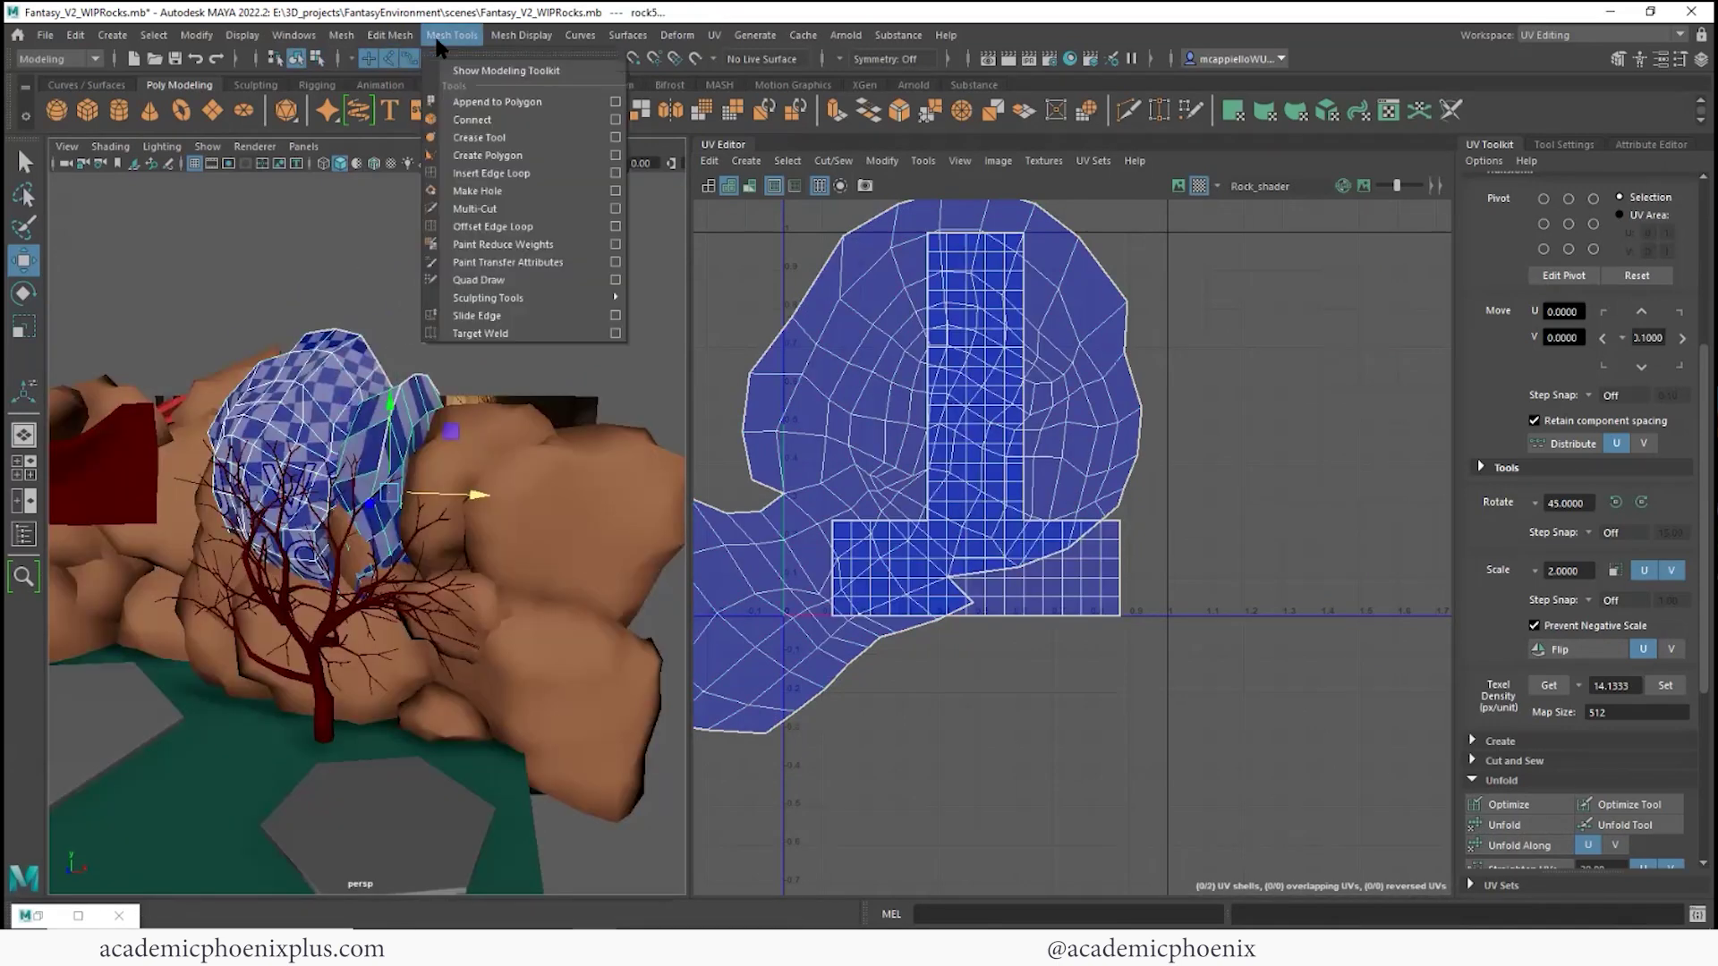
pyautogui.moveTo(405, 46)
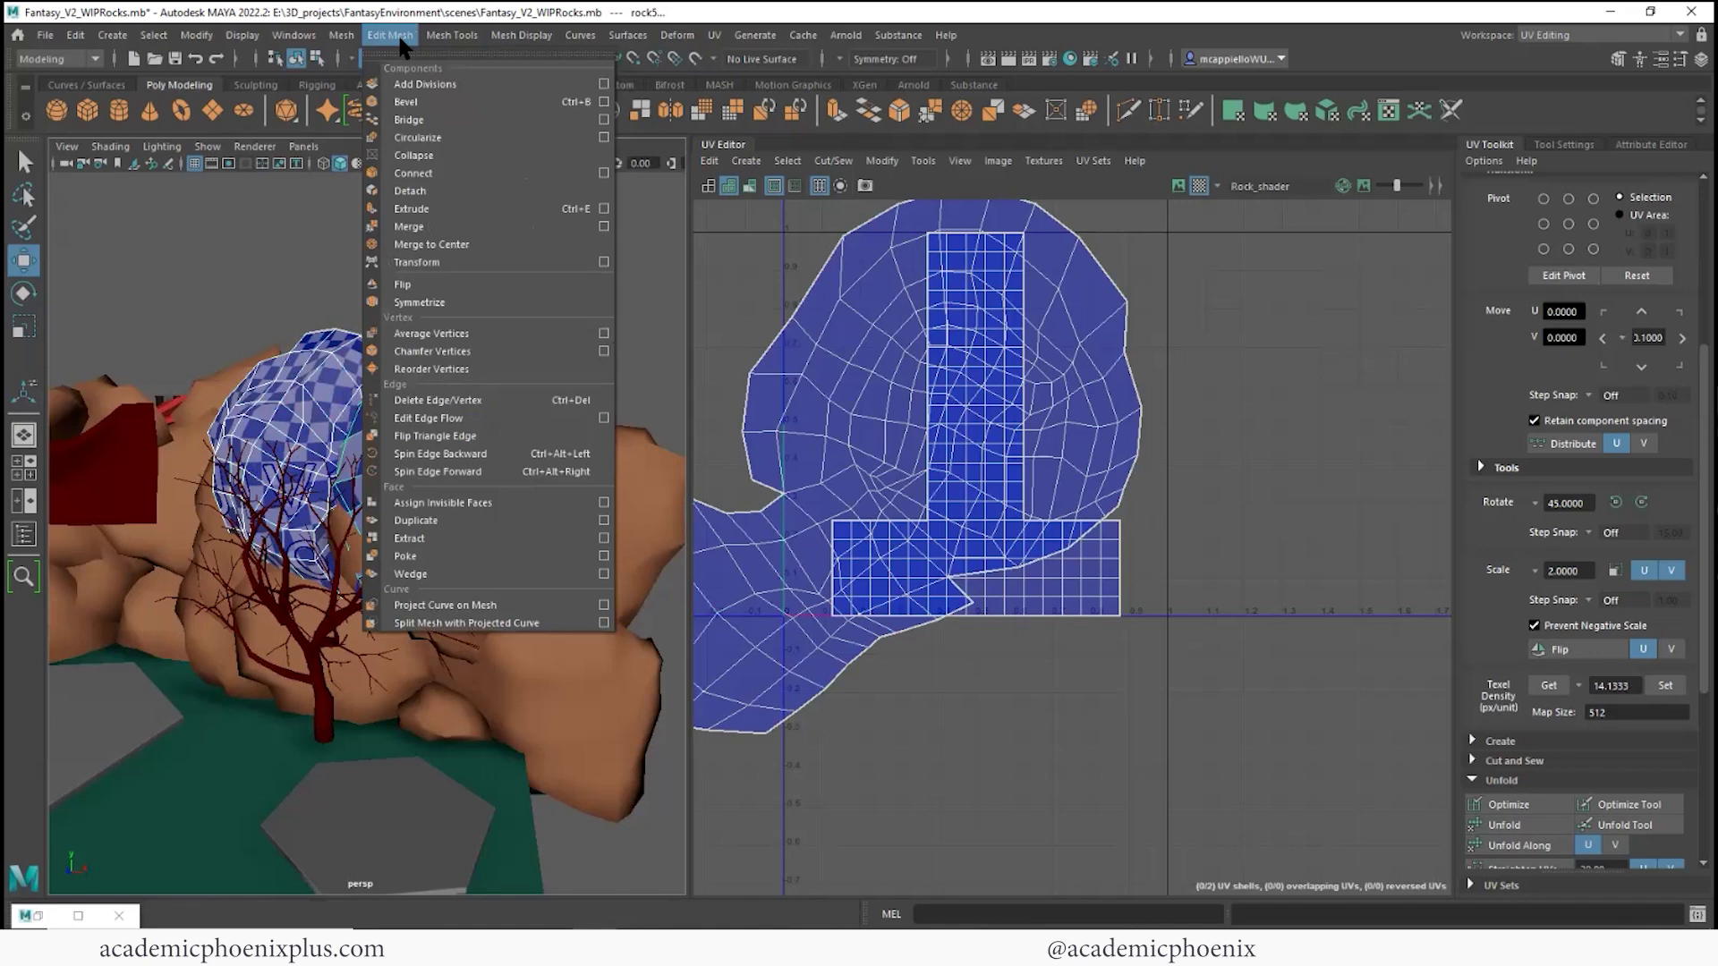
pyautogui.moveTo(345, 48)
pyautogui.click(398, 360)
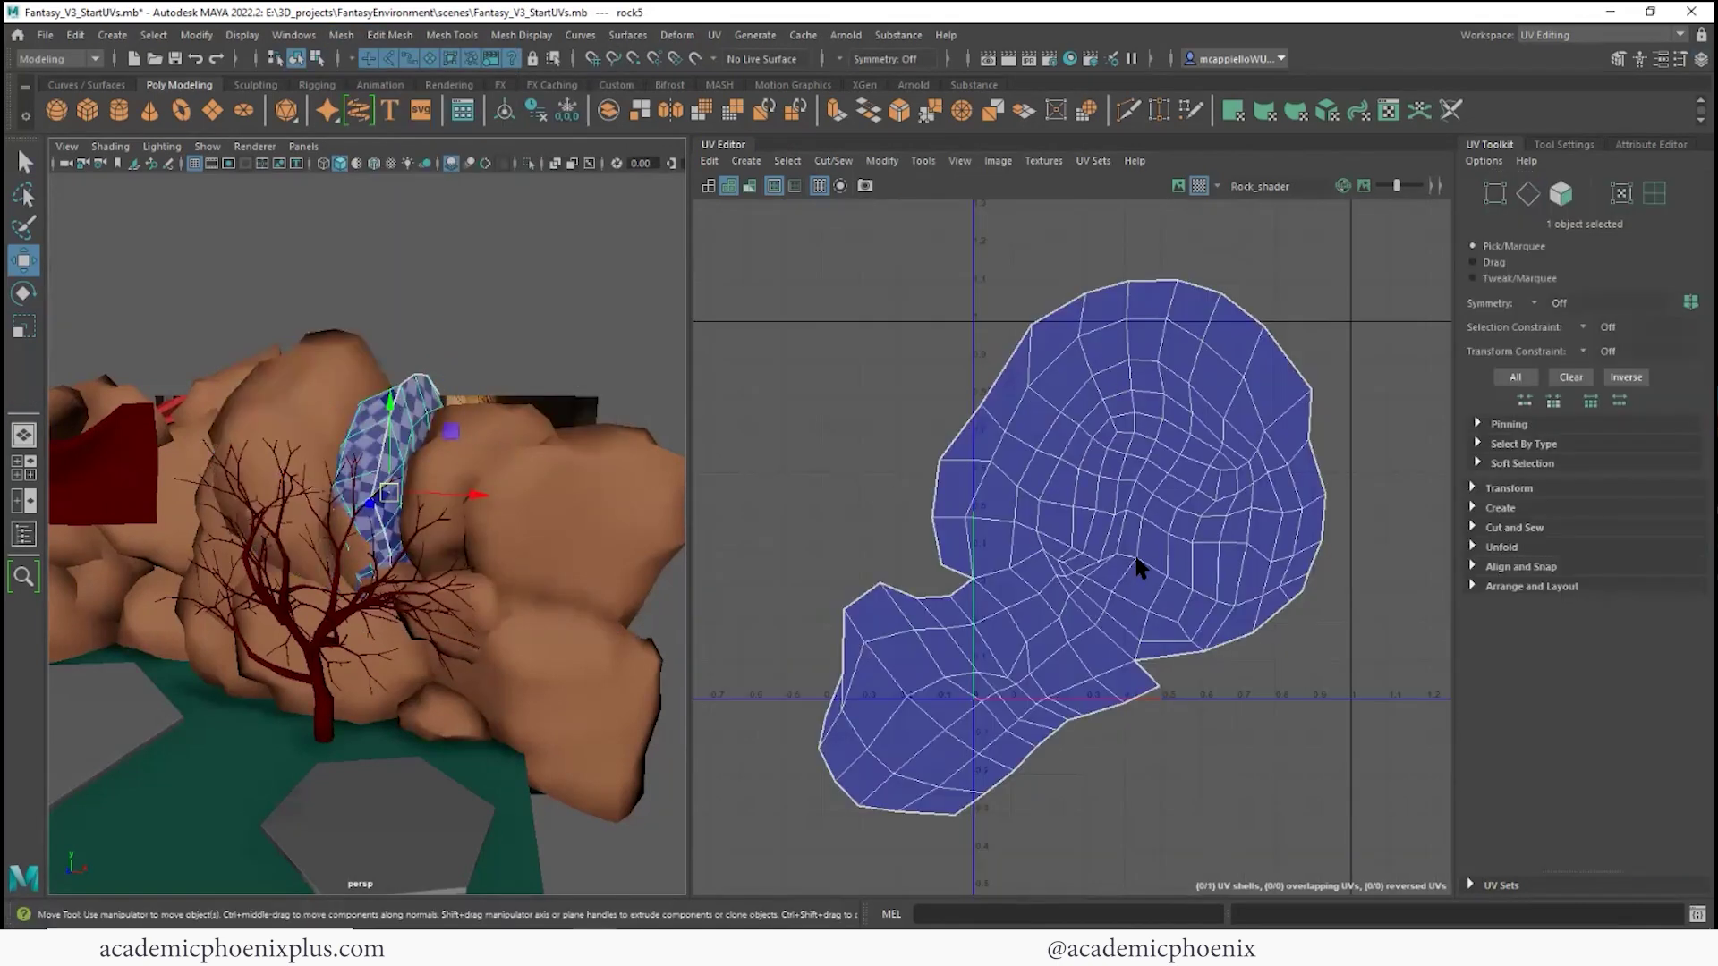
# - Transfer the unwrapped rock's resized UV layout to the narrow rock beside it again
pyautogui.click(315, 378)
pyautogui.keyDown('shift'); pyautogui.click(401, 405); pyautogui.keyUp('shift')
pyautogui.click(341, 35)
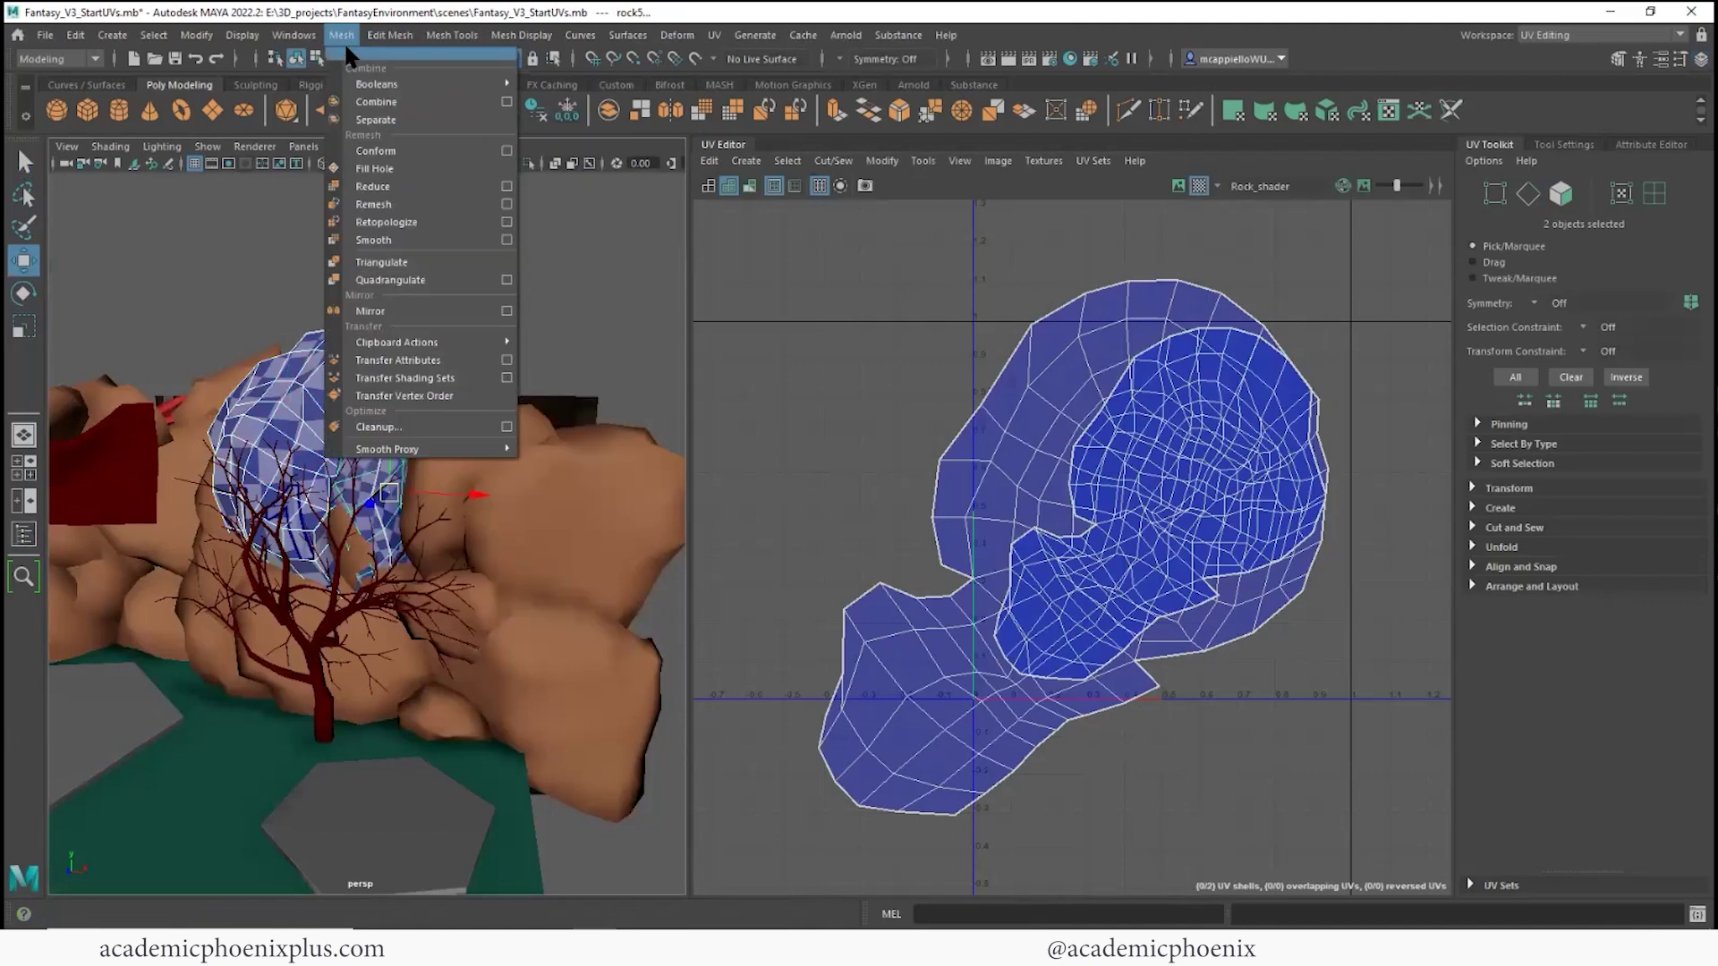
pyautogui.moveTo(439, 349)
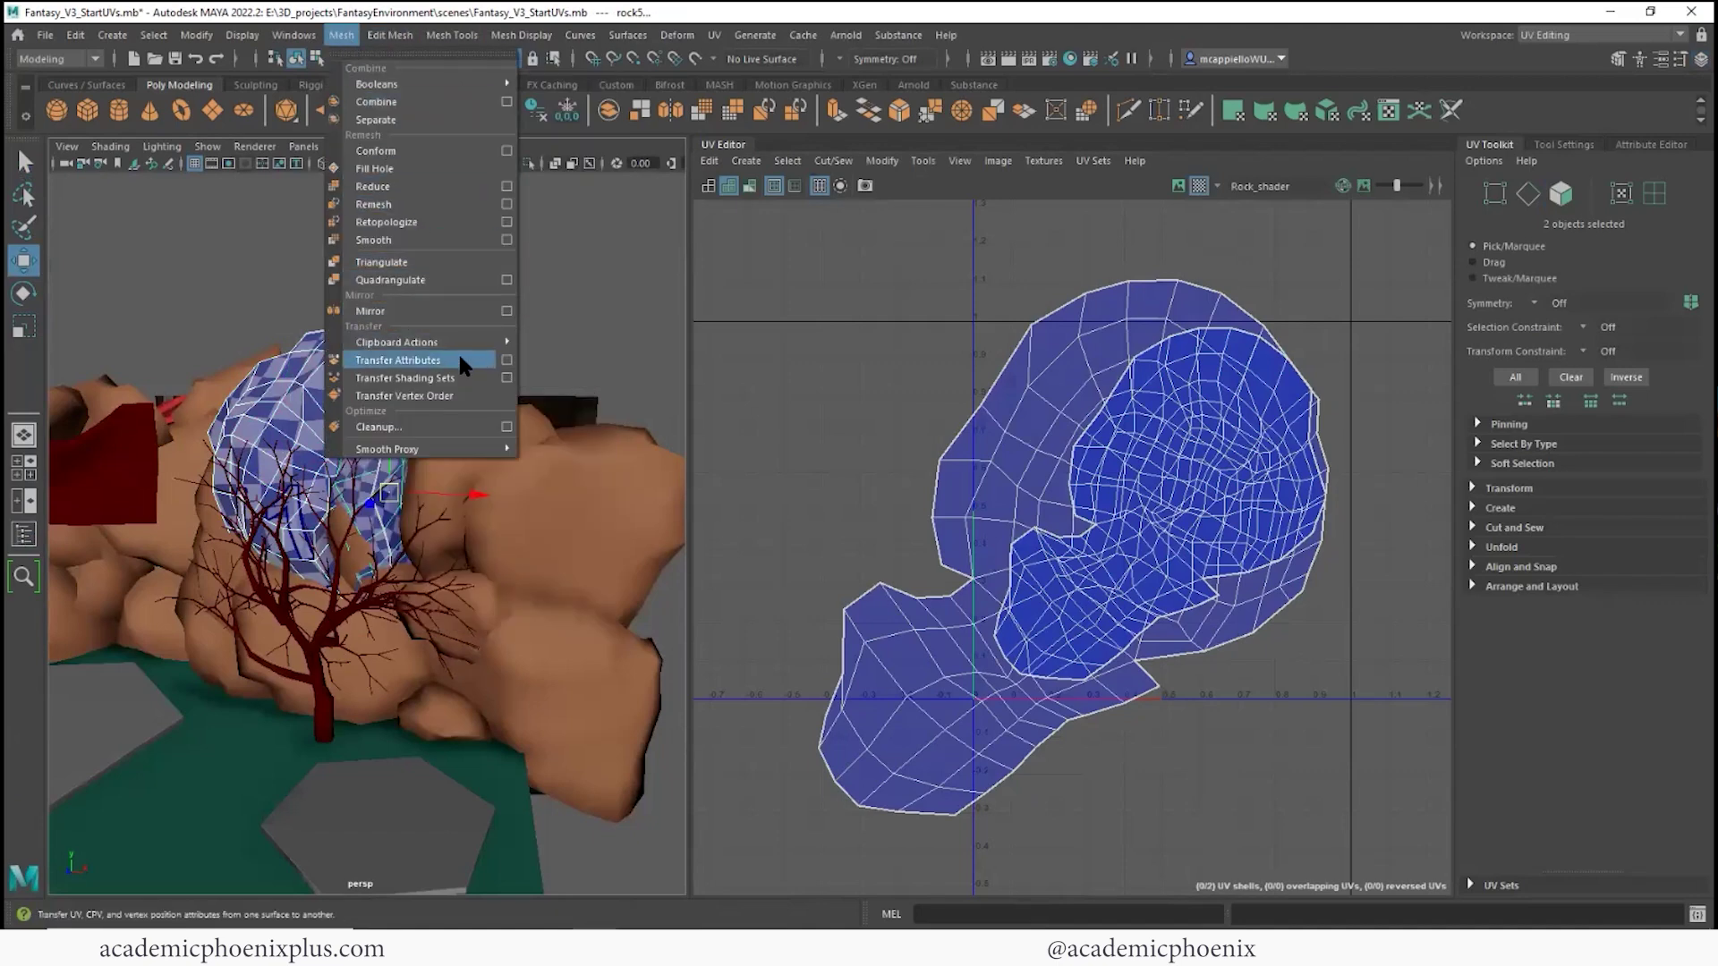
pyautogui.click(460, 360)
# - Transfer the unwrapped rock's UVs to the rock just past the narrow one, with all UV sets and Component sample space
pyautogui.keyDown('shift'); pyautogui.click(399, 432); pyautogui.keyUp('shift')
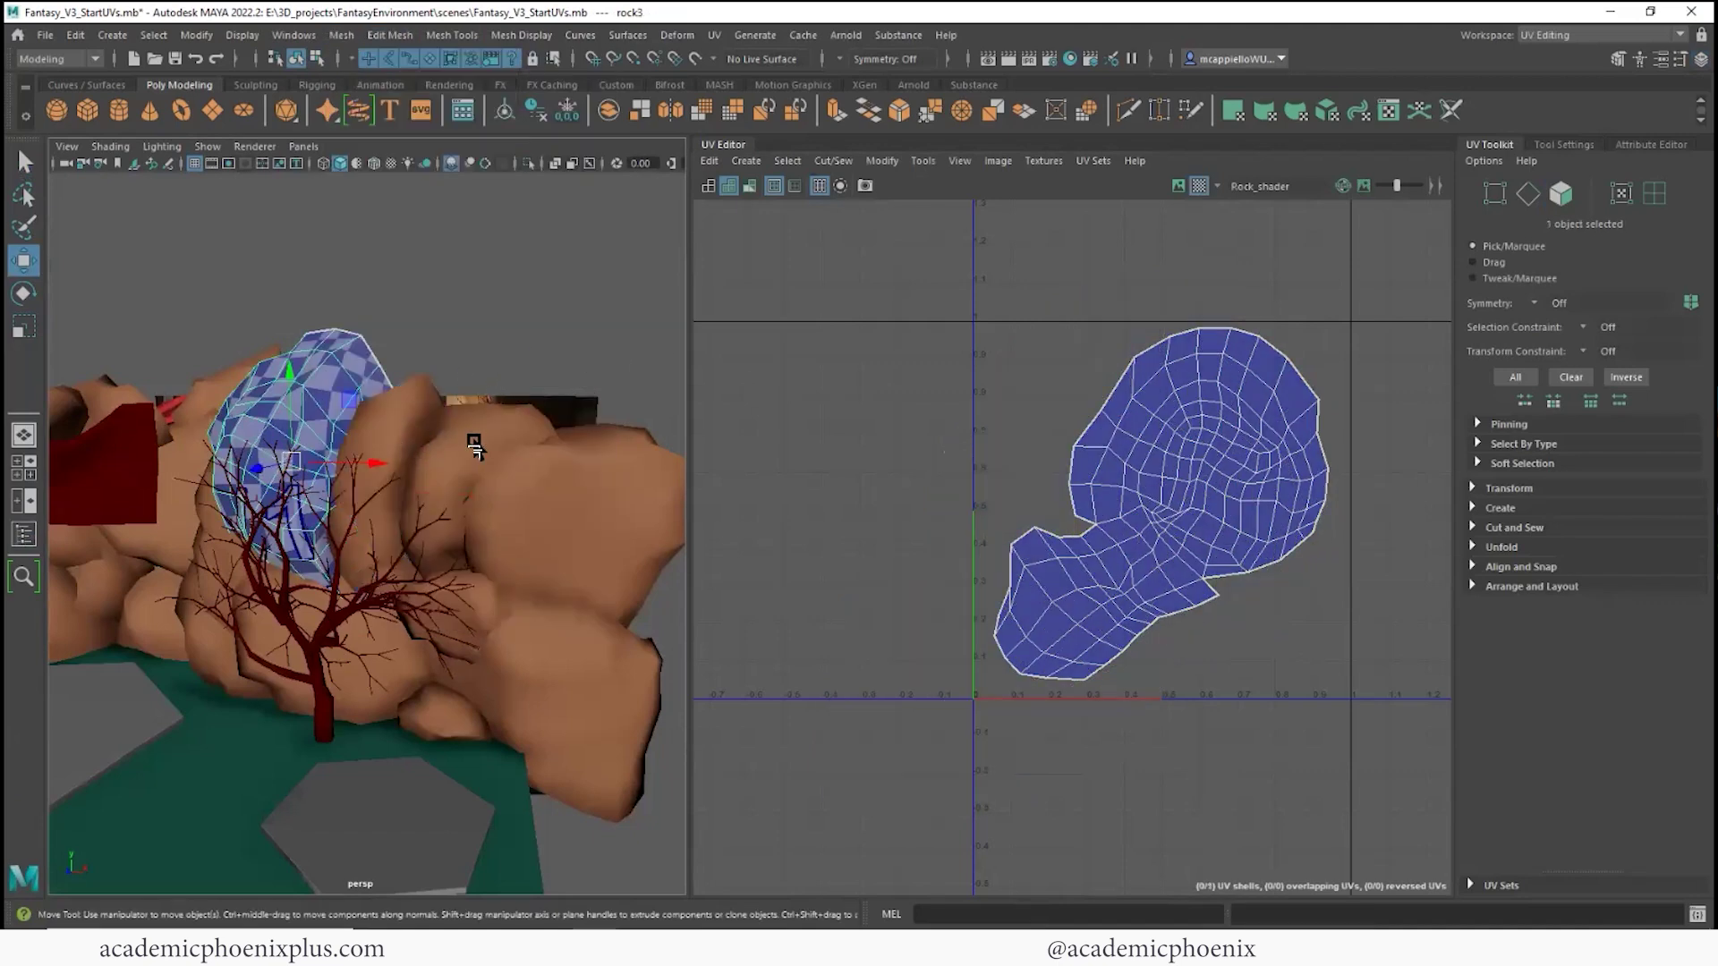
pyautogui.keyDown('shift'); pyautogui.click(464, 439); pyautogui.keyUp('shift')
pyautogui.click(309, 394)
pyautogui.keyDown('shift'); pyautogui.click(475, 450); pyautogui.keyUp('shift')
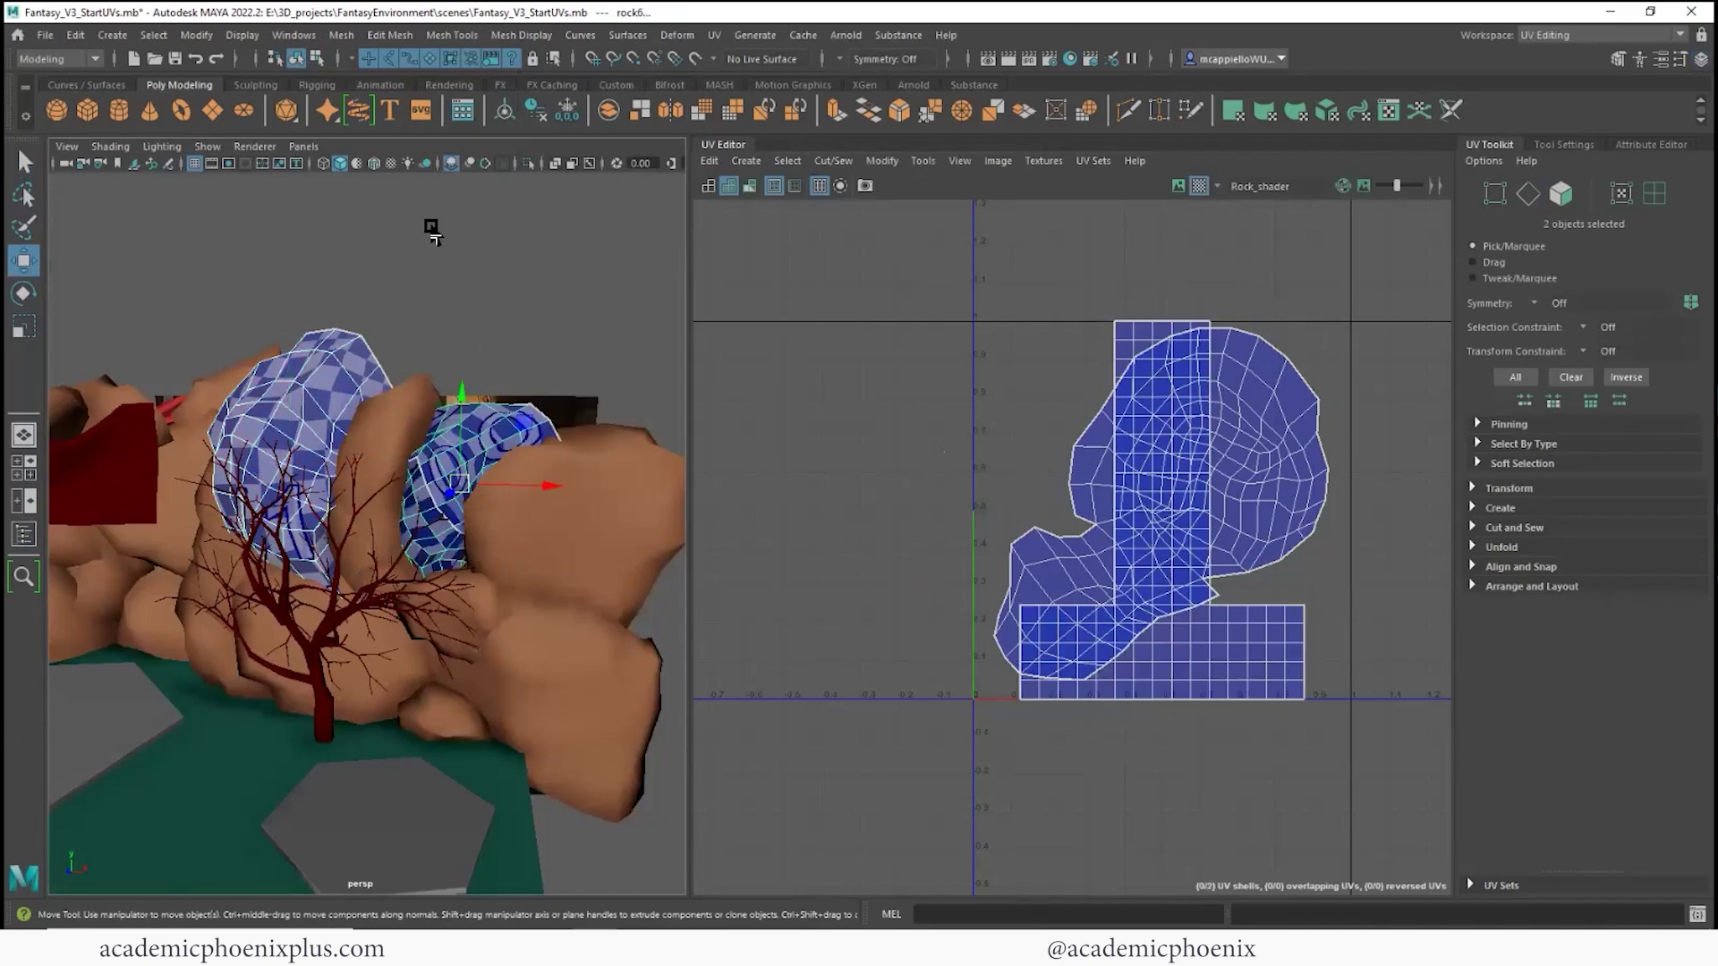
pyautogui.click(436, 40)
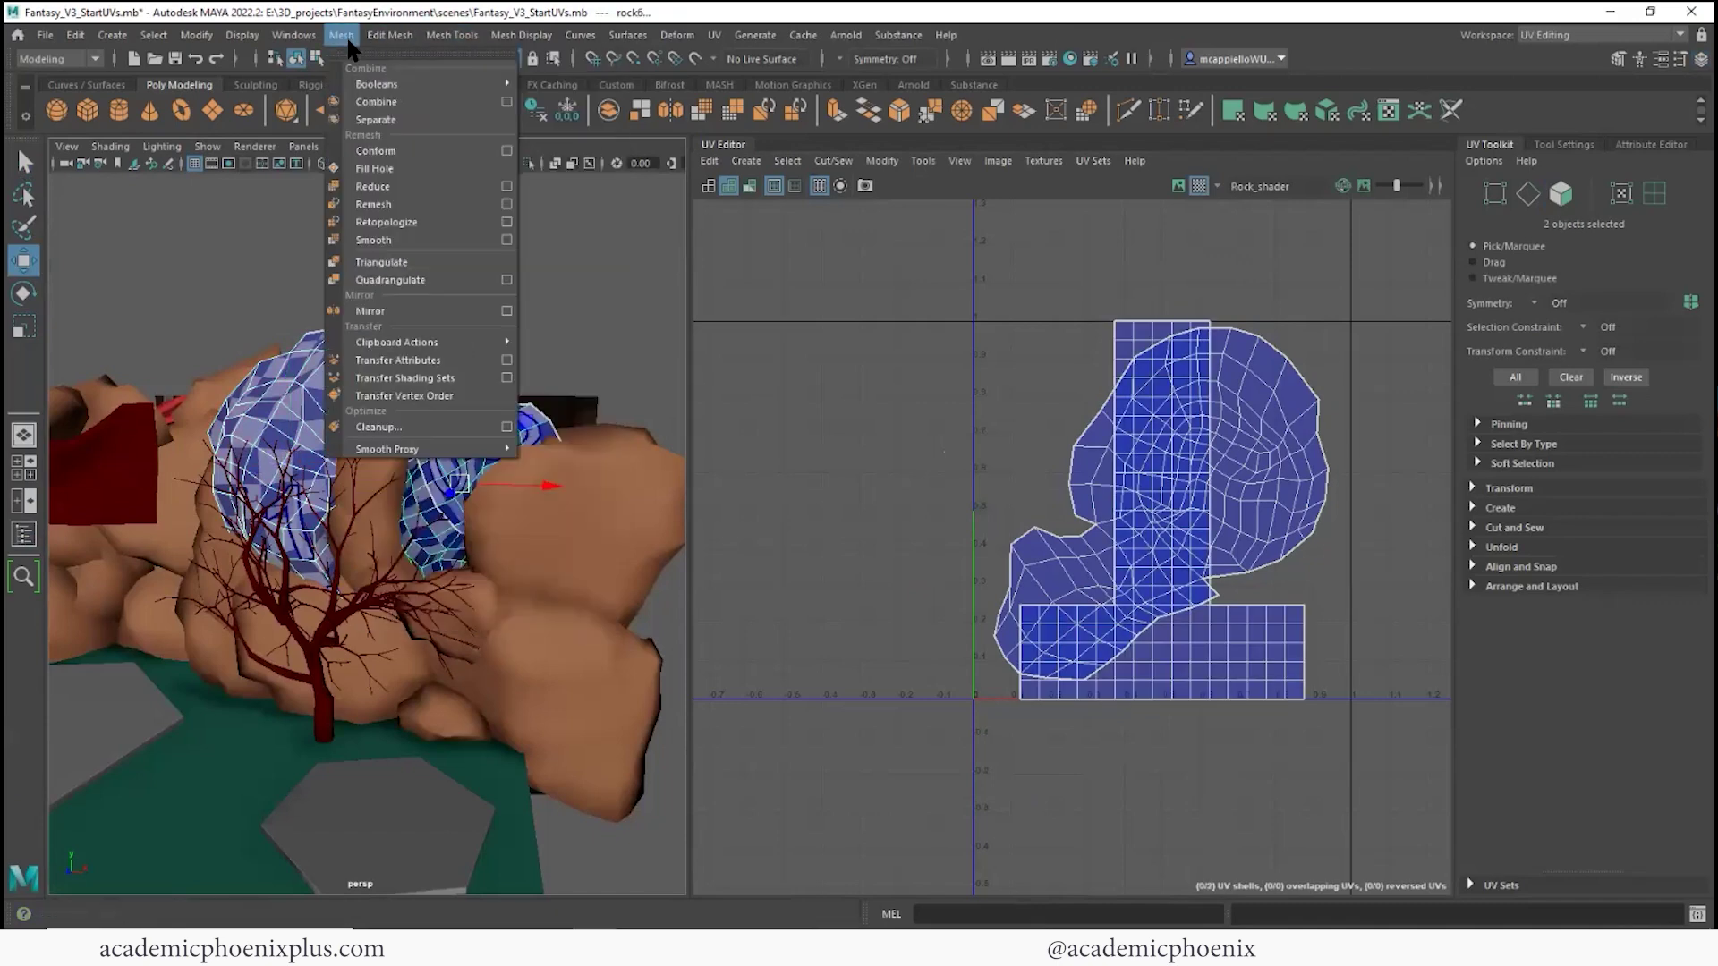
pyautogui.click(509, 361)
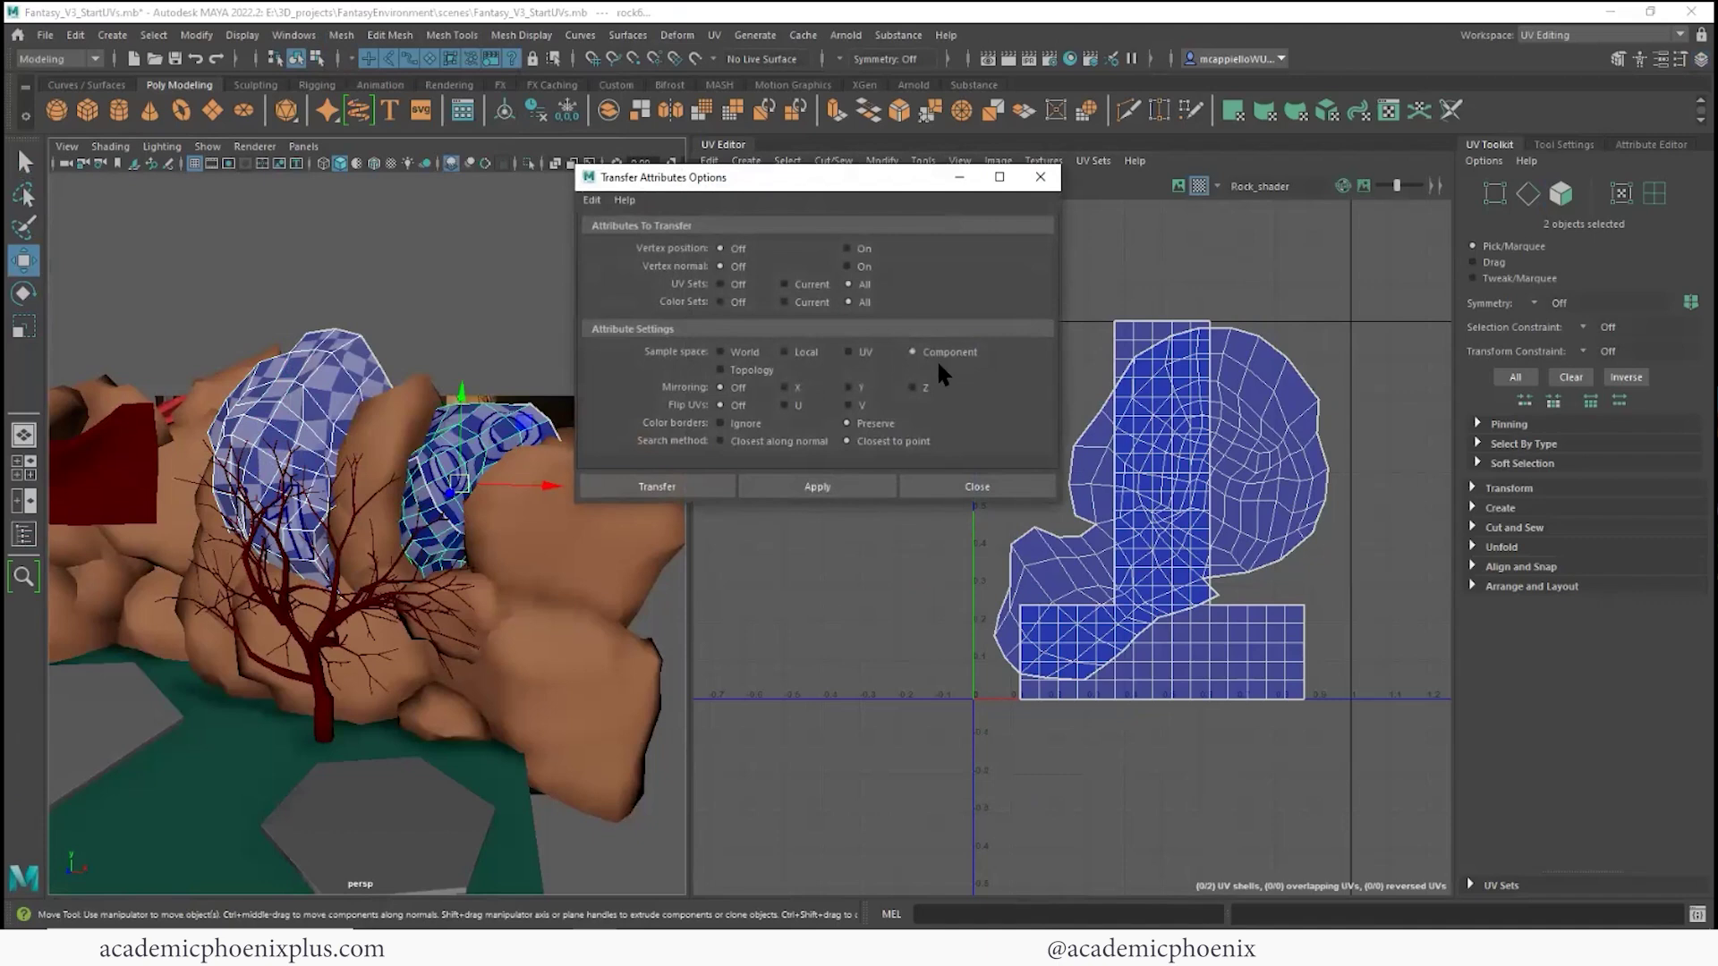
pyautogui.click(652, 489)
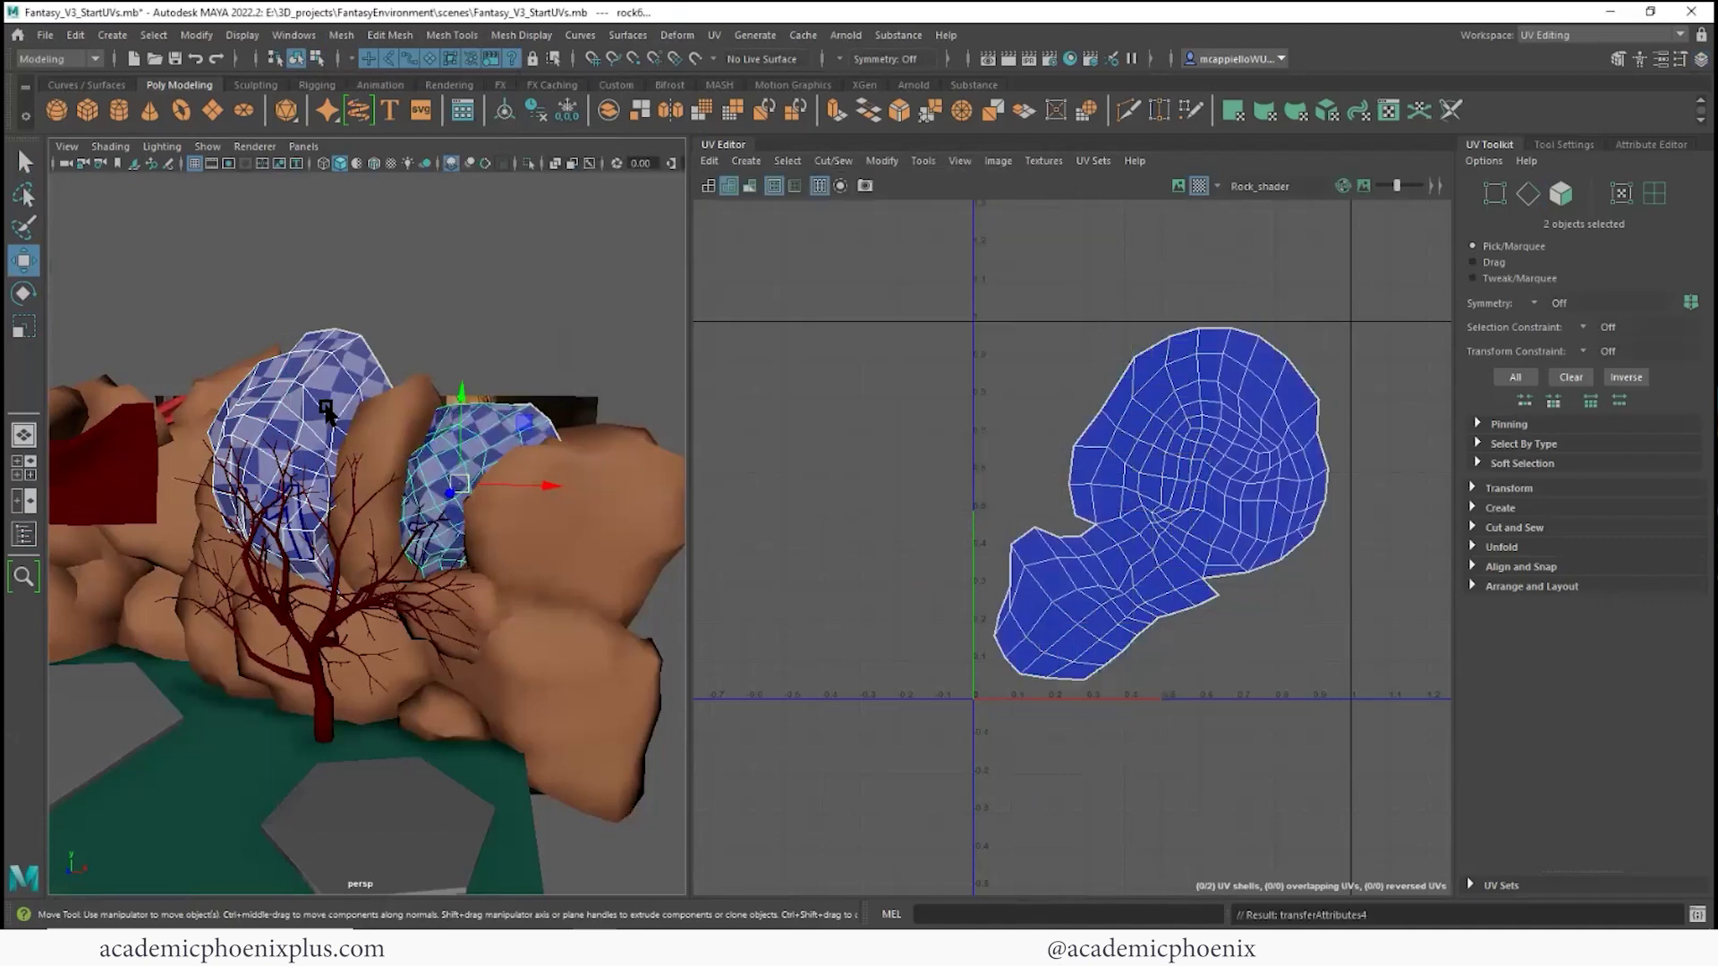
# - Repeat the UV transfer from the unwrapped rock to the large right-hand rock and the big rock below it
pyautogui.click(323, 380)
pyautogui.keyDown('shift'); pyautogui.click(562, 497); pyautogui.keyUp('shift')
pyautogui.press('g')
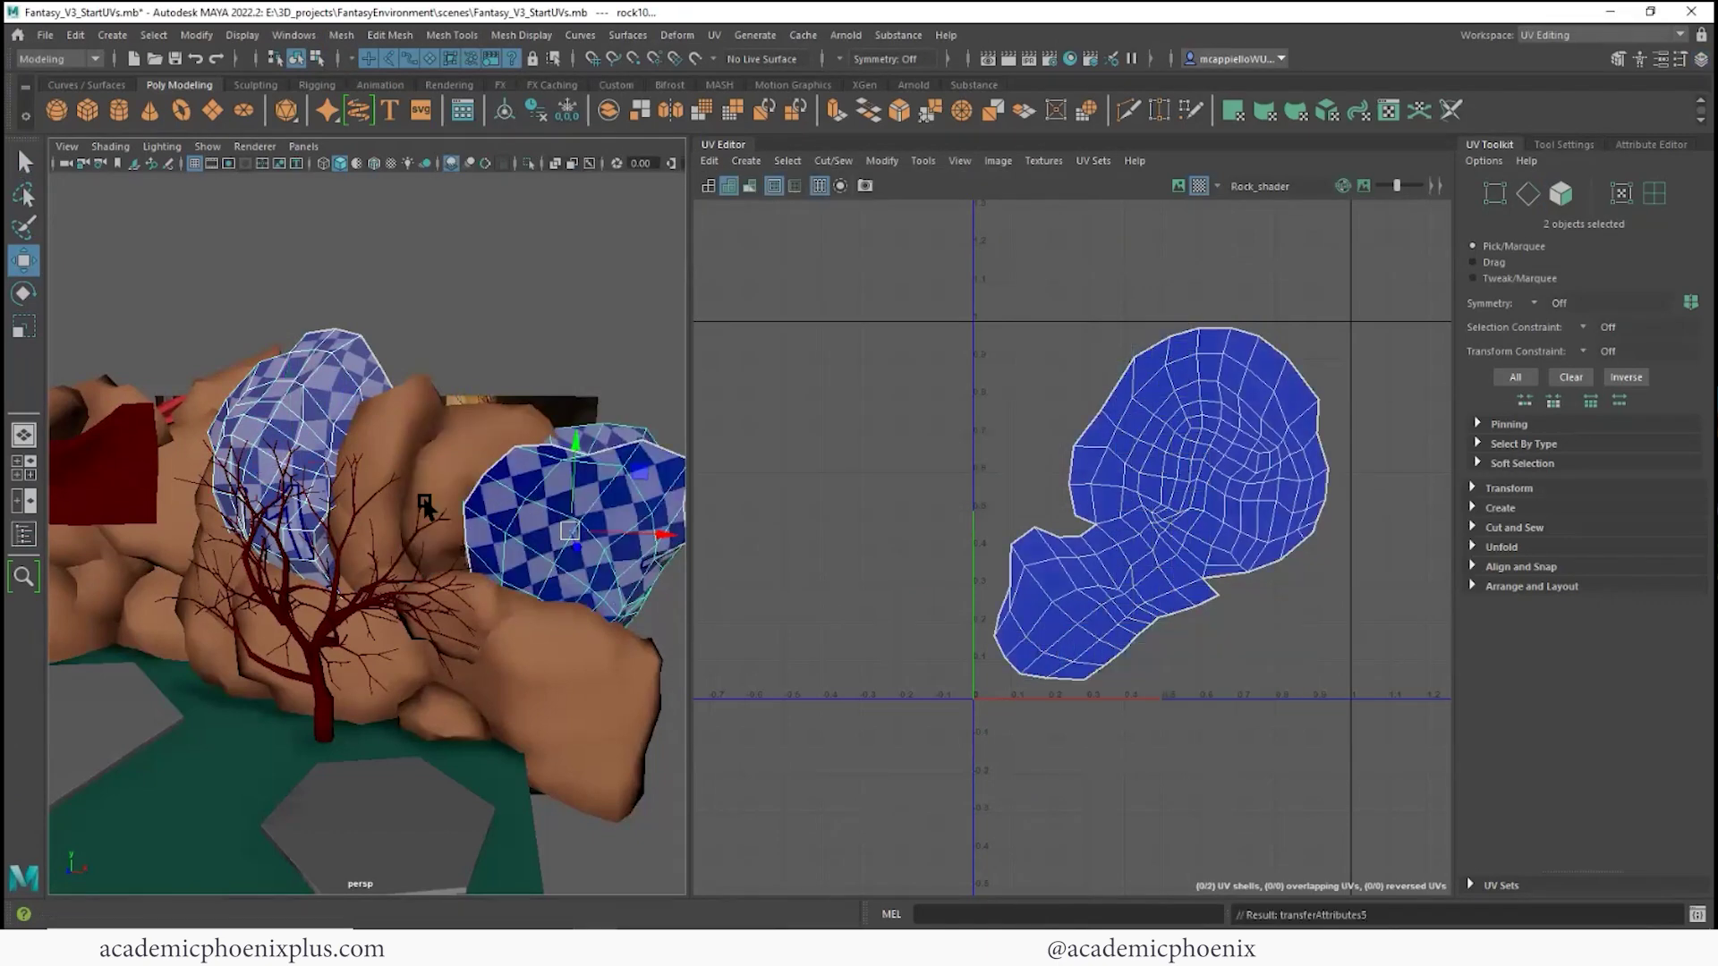
pyautogui.click(311, 413)
pyautogui.keyDown('shift'); pyautogui.click(581, 669); pyautogui.keyUp('shift')
pyautogui.press('g')
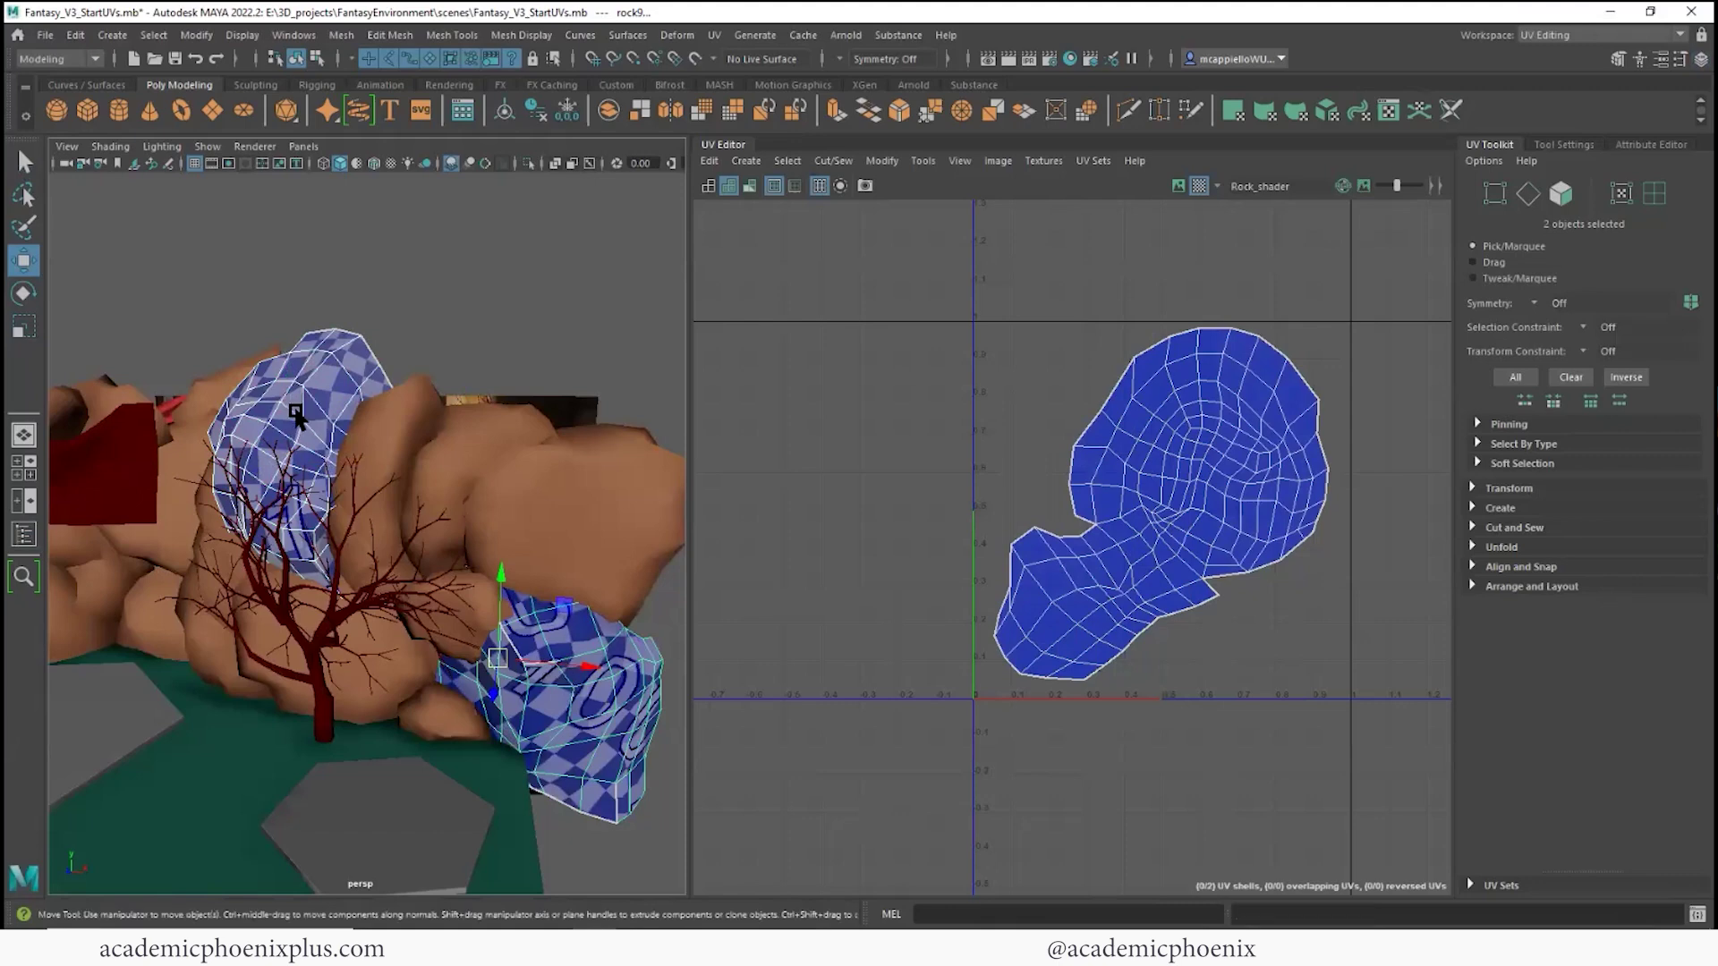
# - Transfer the unwrapped rock's UVs to the rocks behind the tree's lower branches and the small rock beside its trunk
pyautogui.click(298, 413)
pyautogui.keyDown('shift'); pyautogui.click(474, 629); pyautogui.keyUp('shift')
pyautogui.press('g')
pyautogui.click(310, 440)
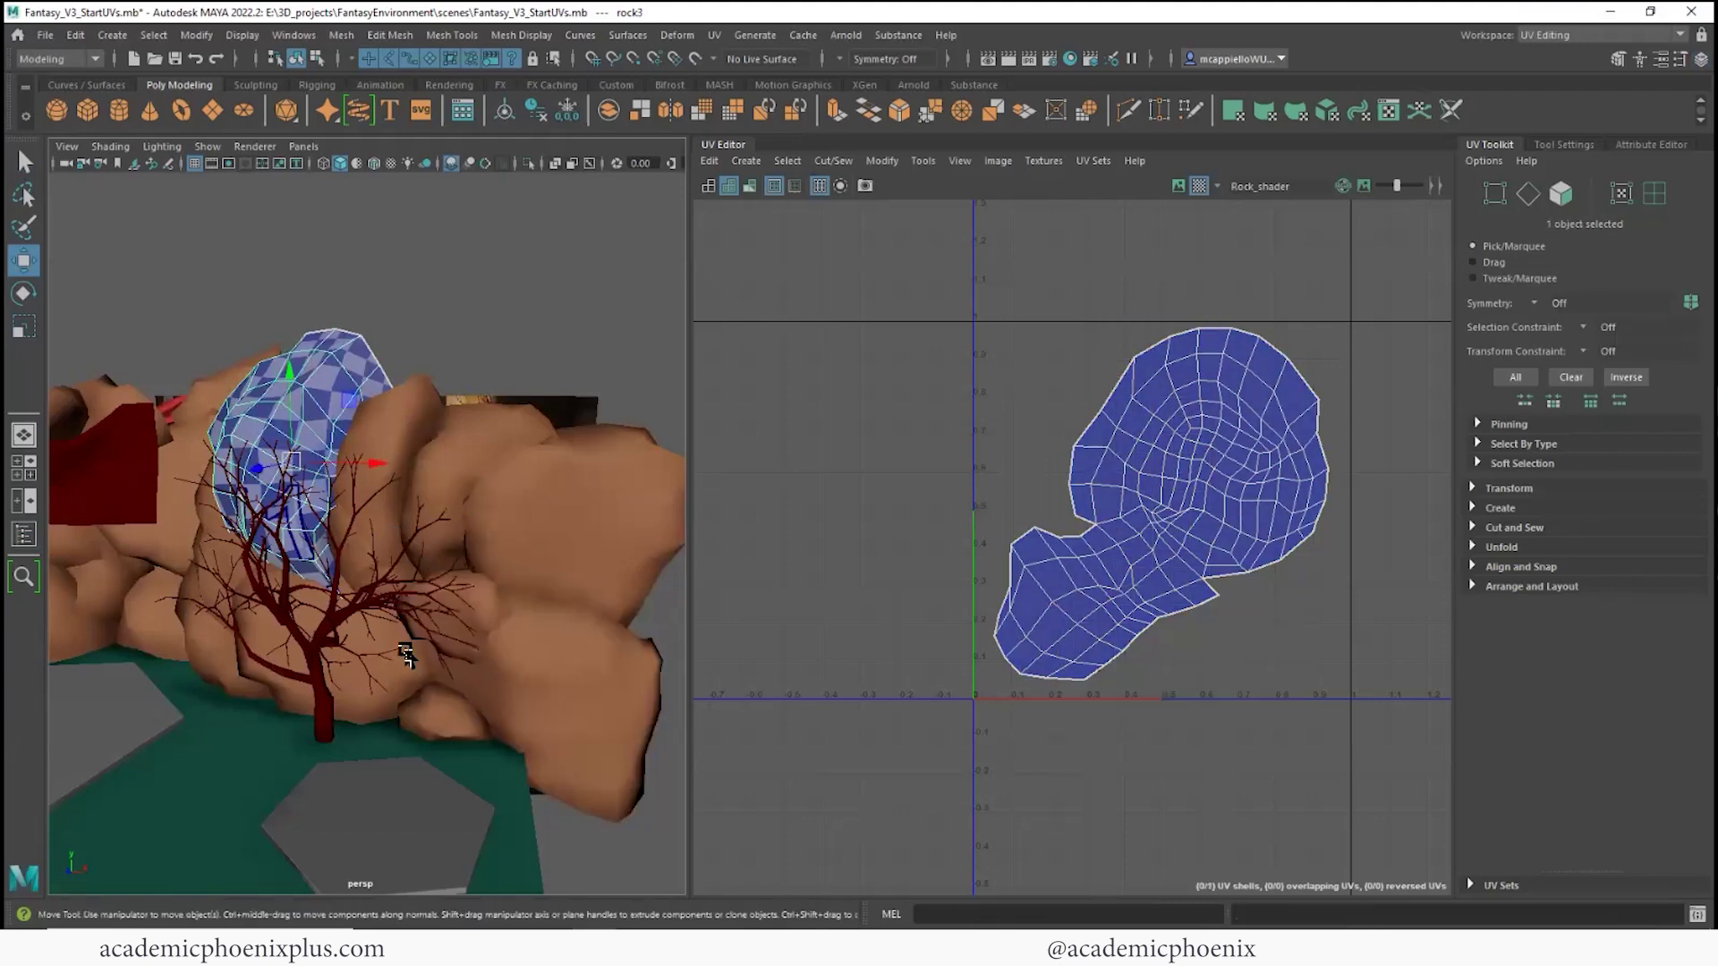
pyautogui.keyDown('shift'); pyautogui.click(404, 682); pyautogui.keyUp('shift')
pyautogui.press('g')
pyautogui.click(305, 441)
pyautogui.keyDown('shift'); pyautogui.click(442, 721); pyautogui.keyUp('shift')
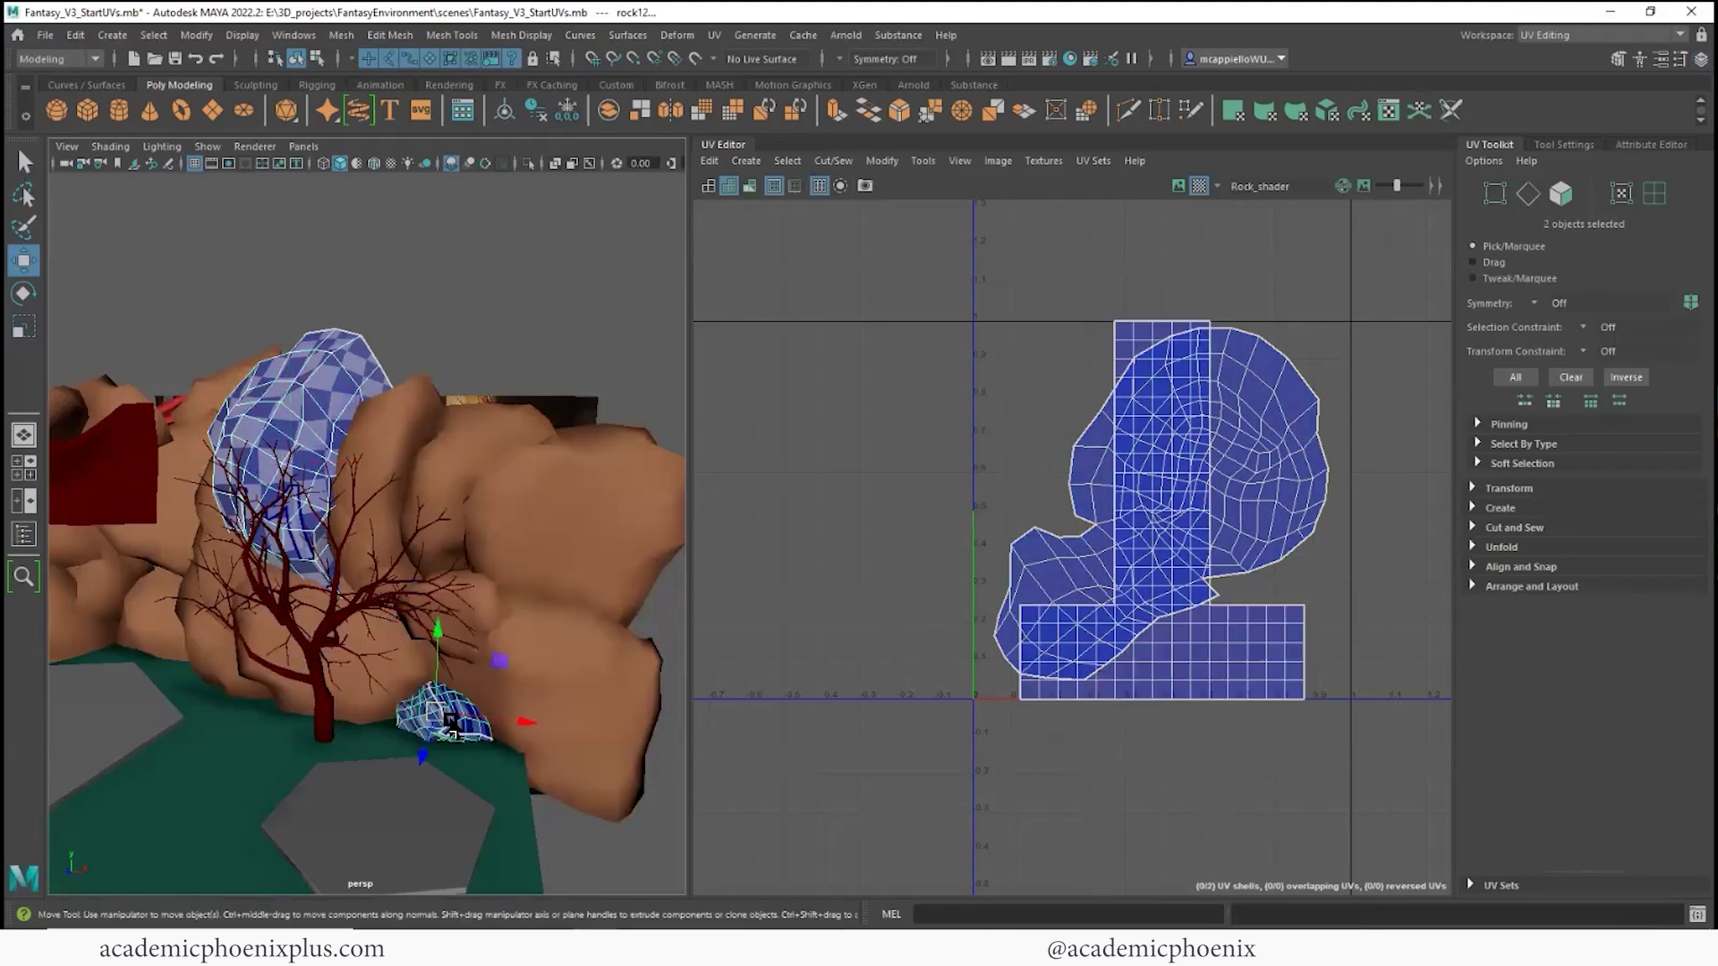
pyautogui.press('g')
# - Transfer the unwrapped rock's UVs to the rocks directly beneath it at the cliff's base
pyautogui.click(307, 577)
pyautogui.press('f')
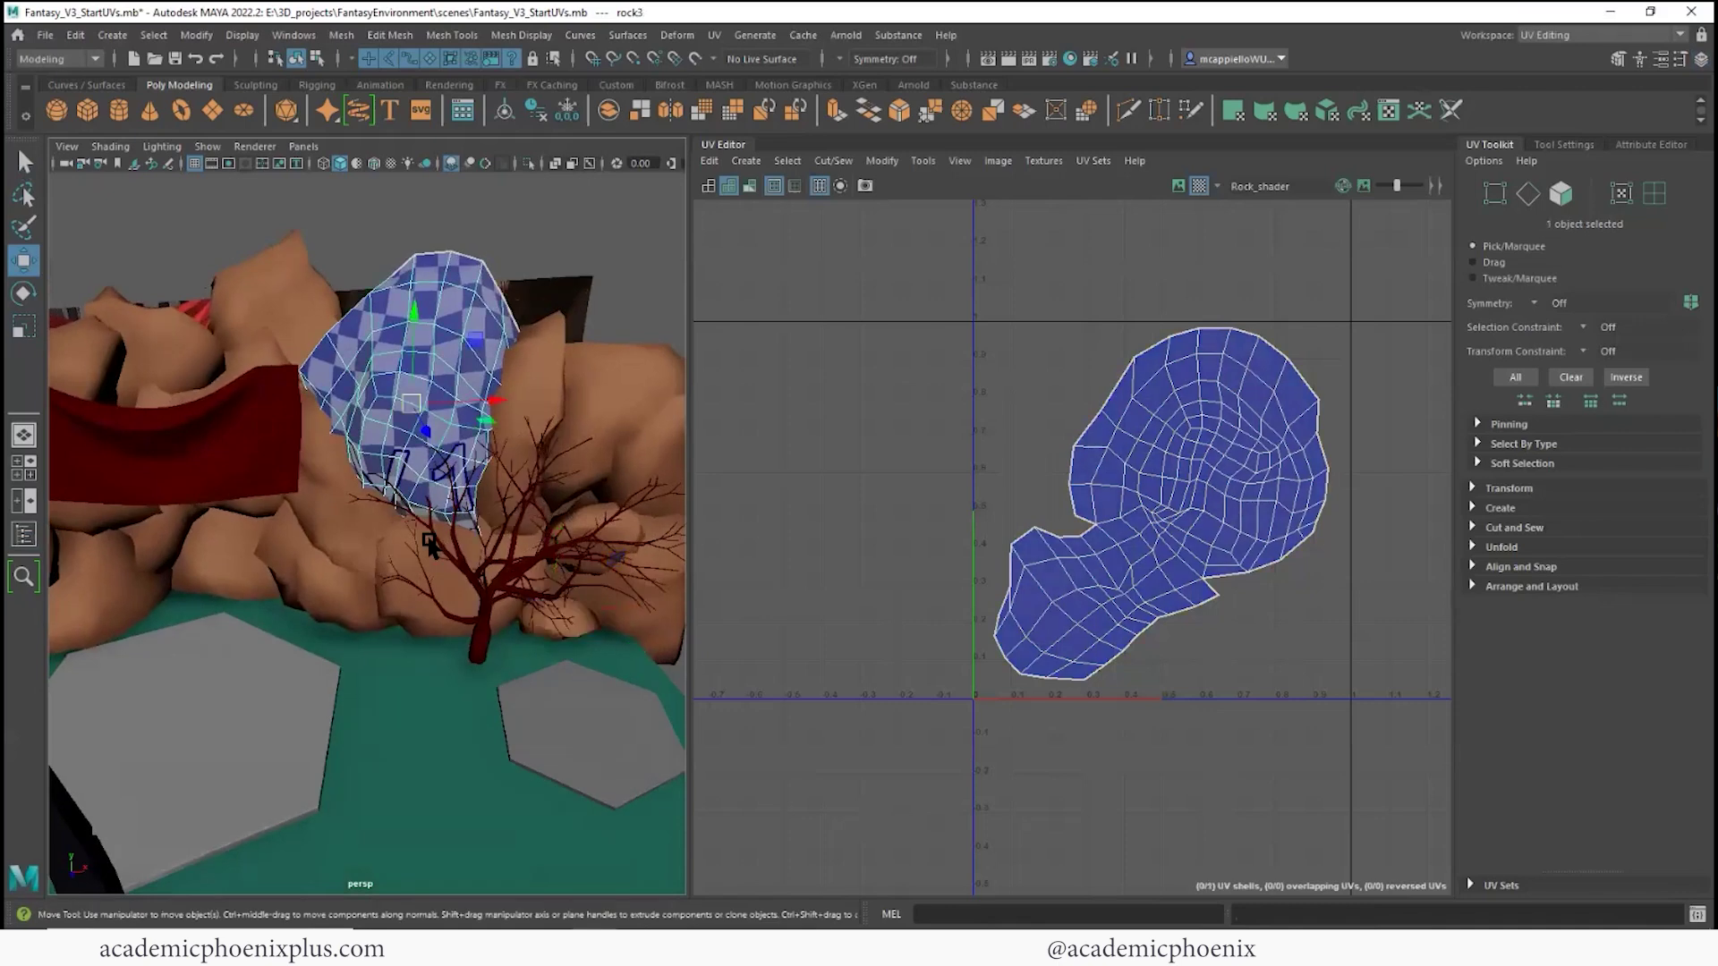
pyautogui.keyDown('shift'); pyautogui.click(435, 577); pyautogui.keyUp('shift')
pyautogui.click(438, 407)
pyautogui.keyDown('shift'); pyautogui.click(355, 522); pyautogui.keyUp('shift')
pyautogui.press('g')
pyautogui.click(436, 384)
pyautogui.keyDown('shift'); pyautogui.click(336, 595); pyautogui.keyUp('shift')
pyautogui.press('g')
# - Transfer the unwrapped rock's UVs to a rock beside it and to a rock below the red cloth
pyautogui.keyDown('alt'); pyautogui.moveTo(430, 367); pyautogui.dragTo(336, 543); pyautogui.keyUp('alt')
pyautogui.click(445, 424)
pyautogui.keyDown('shift'); pyautogui.click(333, 312); pyautogui.keyUp('shift')
pyautogui.press('g')
pyautogui.keyDown('shift'); pyautogui.click(362, 551); pyautogui.keyUp('shift')
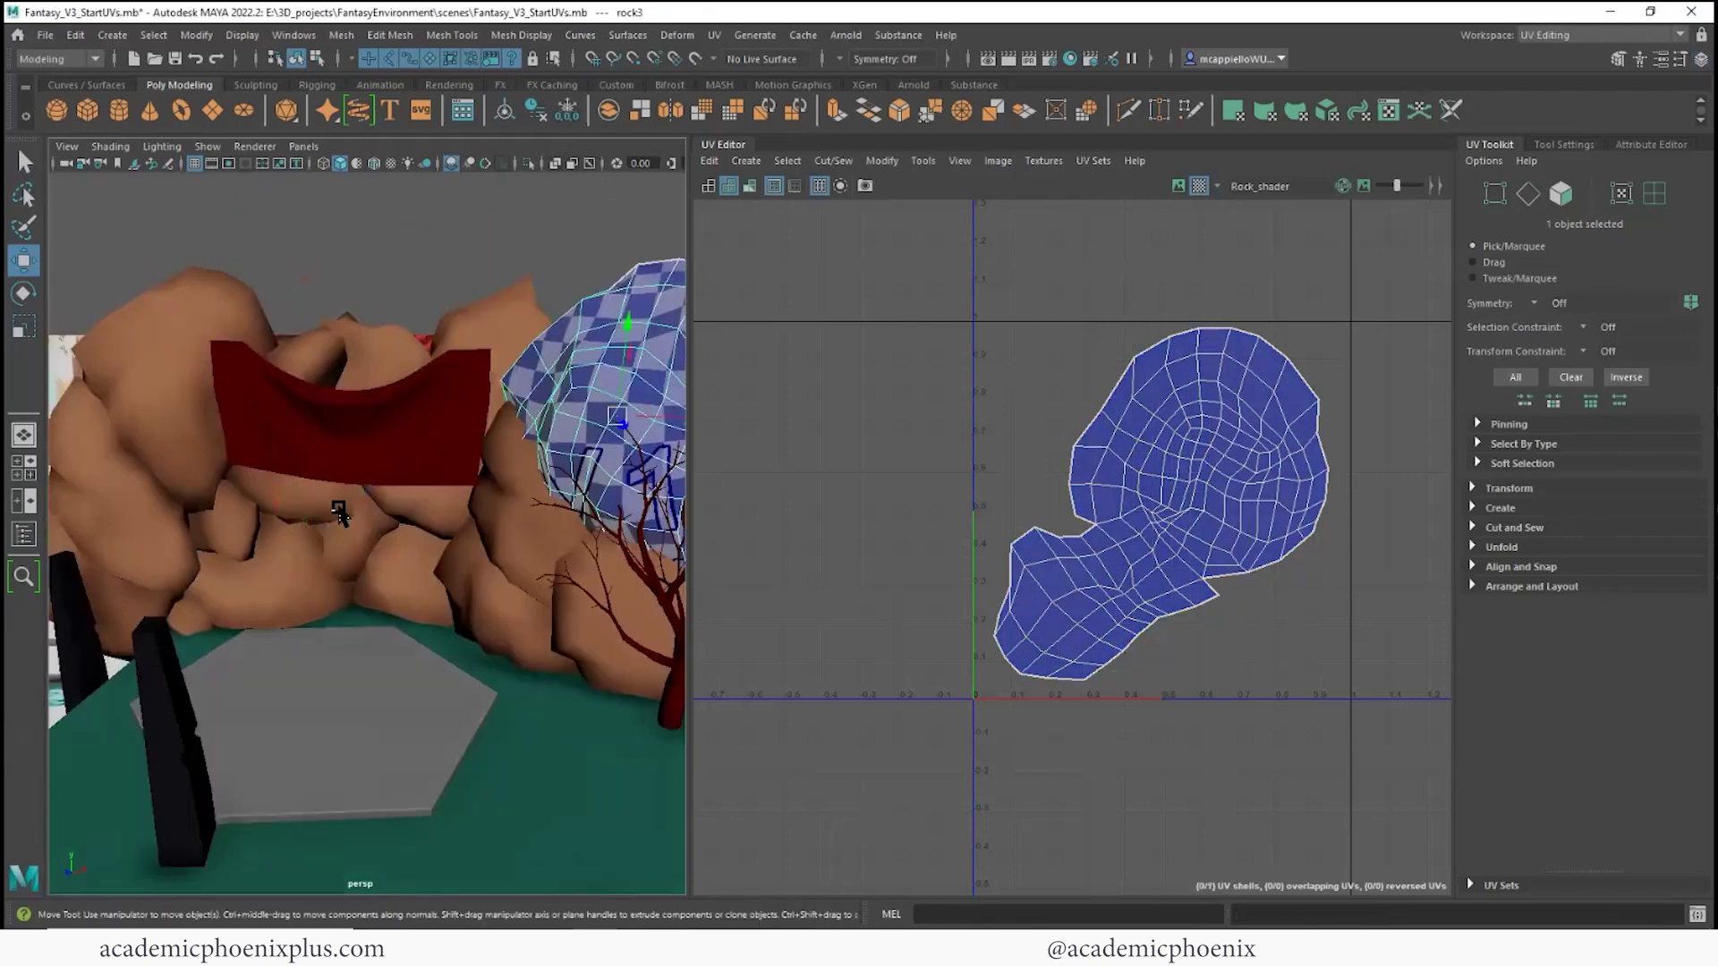
pyautogui.keyDown('shift'); pyautogui.click(337, 509); pyautogui.keyUp('shift')
pyautogui.press('g')
# - Transfer the same UV layout to two rocks behind the left half of the red cloth
pyautogui.keyDown('alt'); pyautogui.moveTo(437, 463); pyautogui.dragTo(427, 502); pyautogui.keyUp('alt')
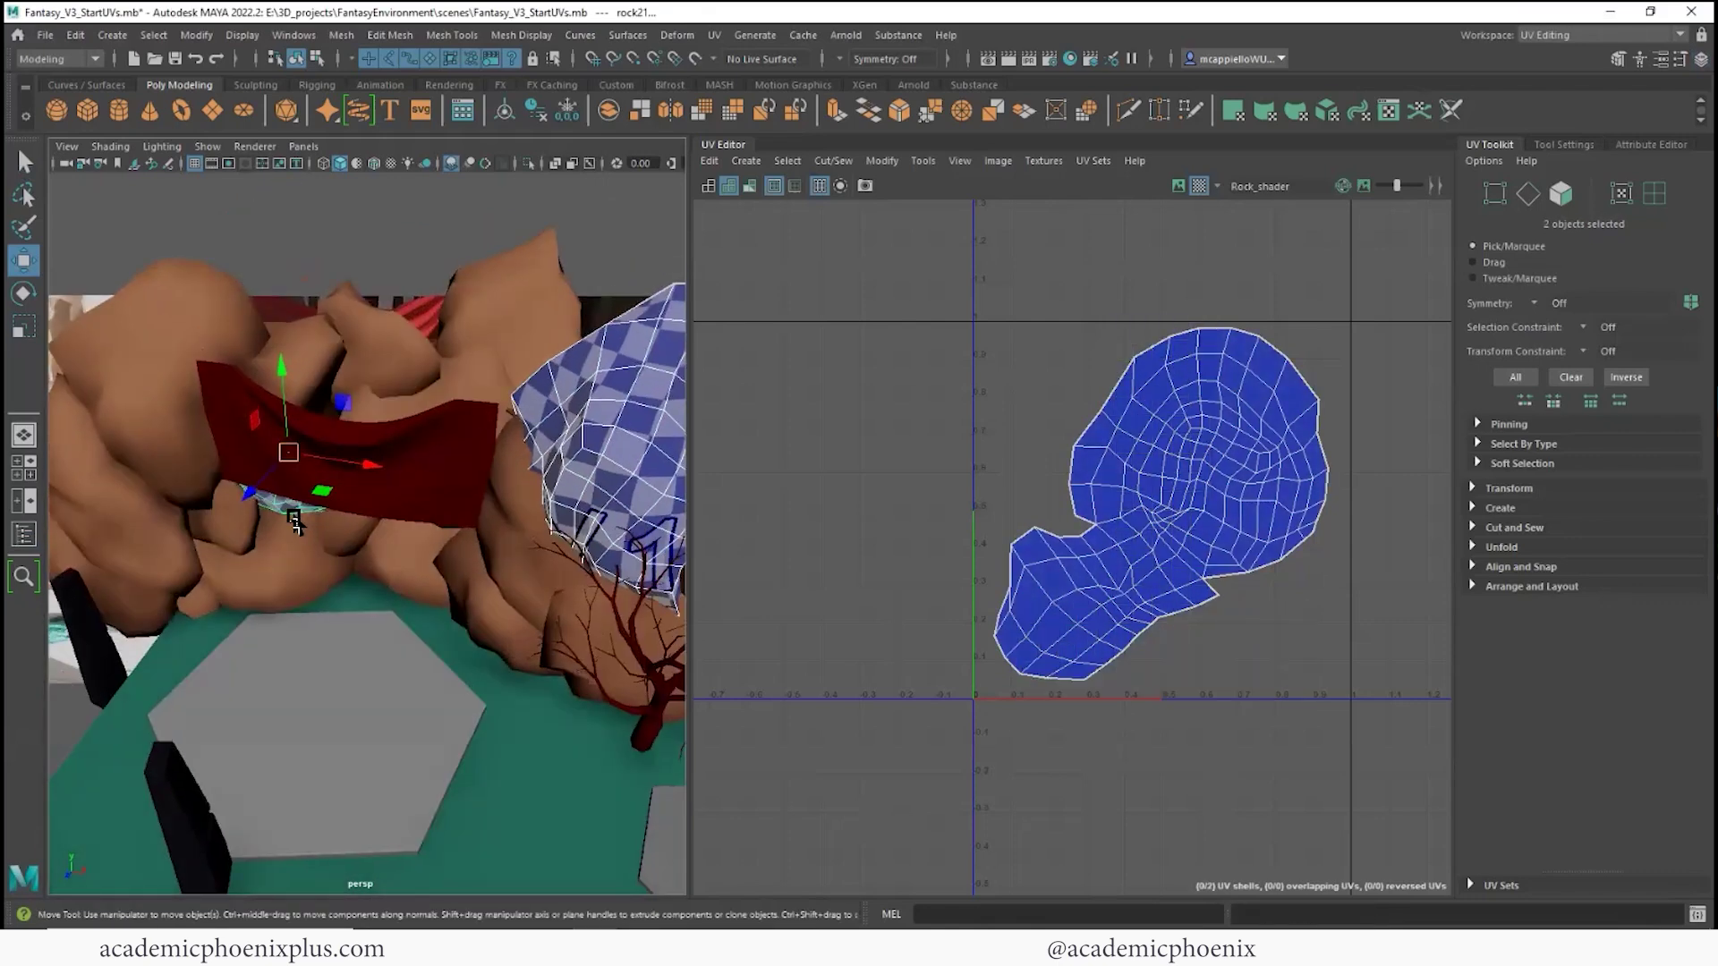
pyautogui.keyDown('shift'); pyautogui.click(296, 517); pyautogui.keyUp('shift')
pyautogui.keyDown('shift'); pyautogui.click(307, 375); pyautogui.keyUp('shift')
pyautogui.press('g')
pyautogui.keyDown('shift'); pyautogui.click(313, 374); pyautogui.keyUp('shift')
pyautogui.keyDown('shift'); pyautogui.click(392, 340); pyautogui.keyUp('shift')
pyautogui.press('g')
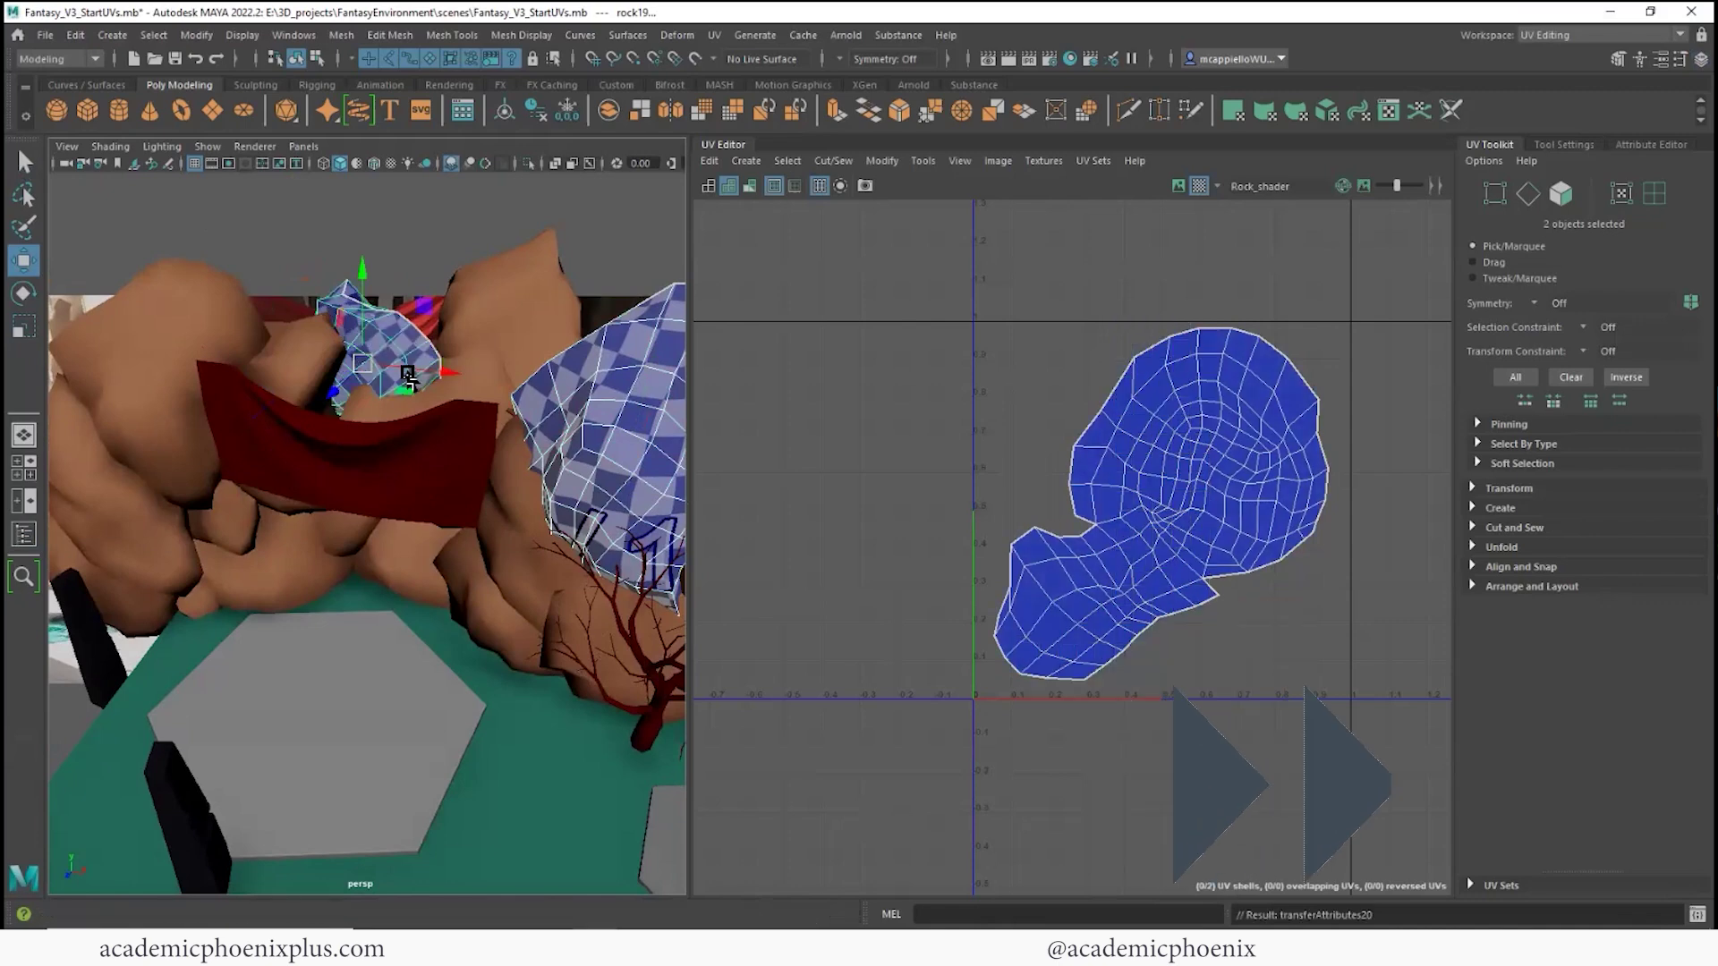
# - Transfer the UV layout to the low and tall rocks behind the cloth's right half and the large rock left of it
pyautogui.keyDown('shift'); pyautogui.click(399, 356); pyautogui.keyUp('shift')
pyautogui.keyDown('shift'); pyautogui.click(441, 394); pyautogui.keyUp('shift')
pyautogui.press('g')
pyautogui.keyDown('shift'); pyautogui.click(514, 296); pyautogui.keyUp('shift')
pyautogui.press('g')
pyautogui.keyDown('shift'); pyautogui.click(514, 296); pyautogui.keyUp('shift')
pyautogui.keyDown('shift'); pyautogui.click(192, 376); pyautogui.keyUp('shift')
pyautogui.press('g')
# - Transfer the UV layout to the upper and lower rocks at the cliff's outer end by the cityscape image
pyautogui.keyDown('alt'); pyautogui.moveTo(193, 380); pyautogui.dragTo(338, 457); pyautogui.keyUp('alt')
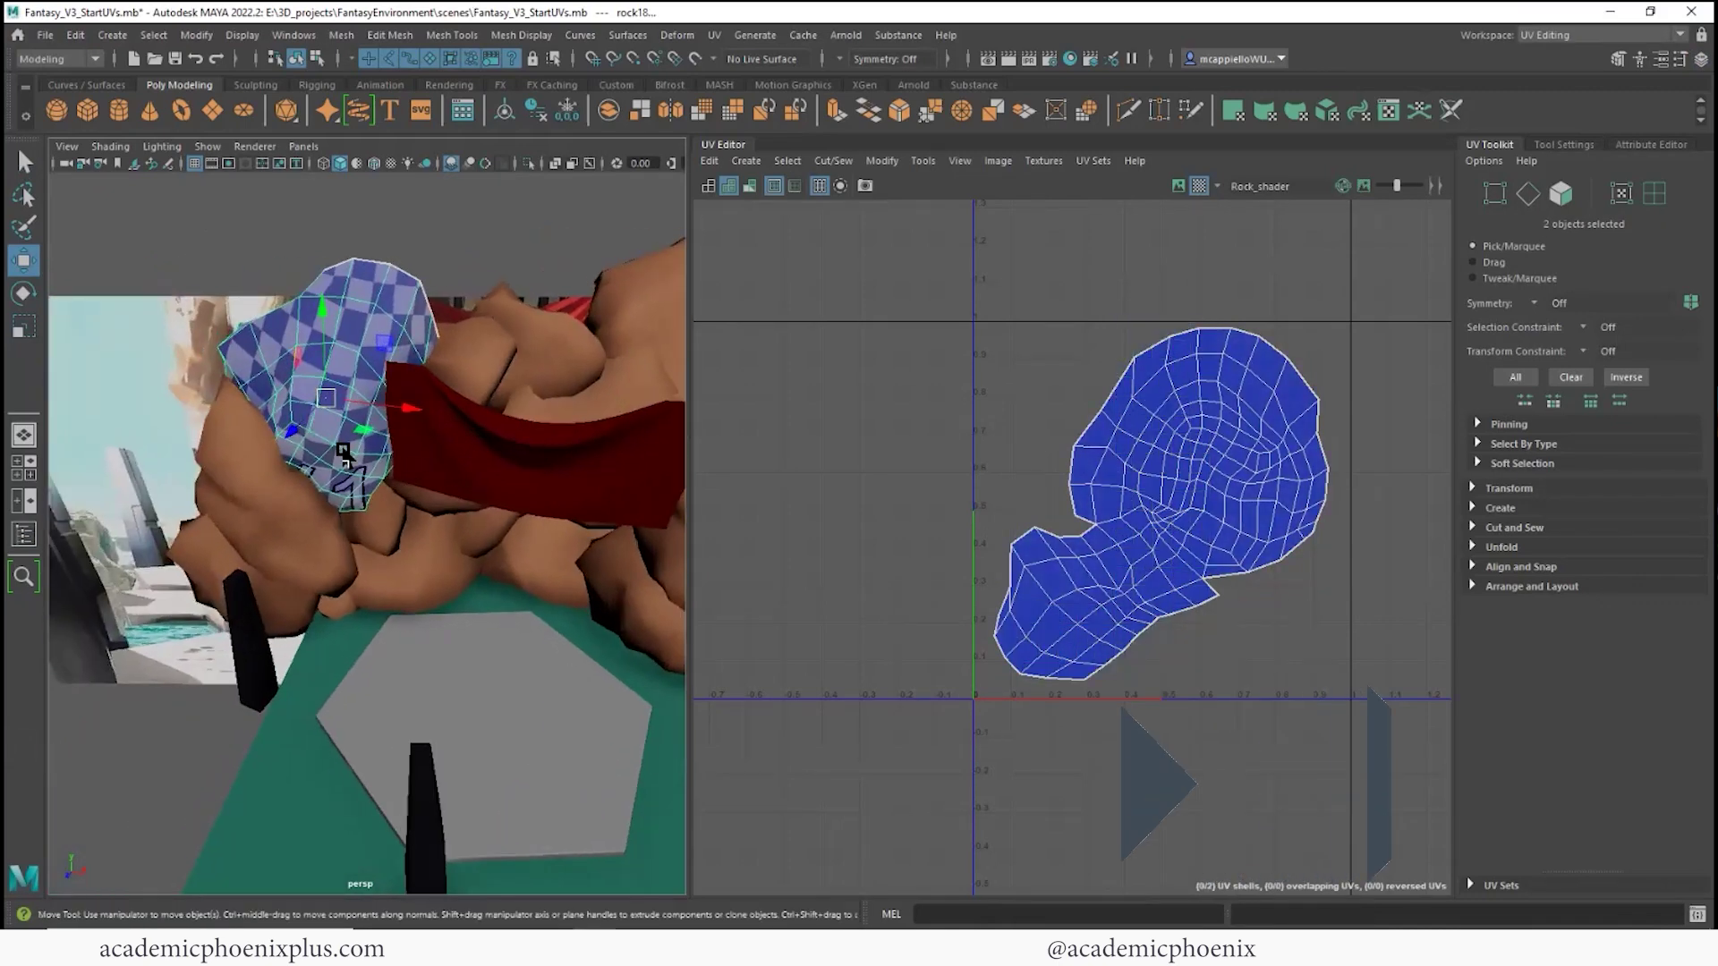
pyautogui.keyDown('shift'); pyautogui.click(338, 438); pyautogui.keyUp('shift')
pyautogui.keyDown('shift'); pyautogui.click(281, 474); pyautogui.keyUp('shift')
pyautogui.keyDown('shift'); pyautogui.click(282, 483); pyautogui.keyUp('shift')
pyautogui.keyDown('shift'); pyautogui.click(273, 577); pyautogui.keyUp('shift')
pyautogui.press('g')
# - Transfer the UV layout to the small rock under the cloth's left corner
pyautogui.keyDown('alt'); pyautogui.moveTo(448, 583); pyautogui.dragTo(306, 618); pyautogui.keyUp('alt')
pyautogui.keyDown('shift'); pyautogui.click(306, 618); pyautogui.keyUp('shift')
pyautogui.keyDown('shift'); pyautogui.click(385, 532); pyautogui.keyUp('shift')
pyautogui.press('g')
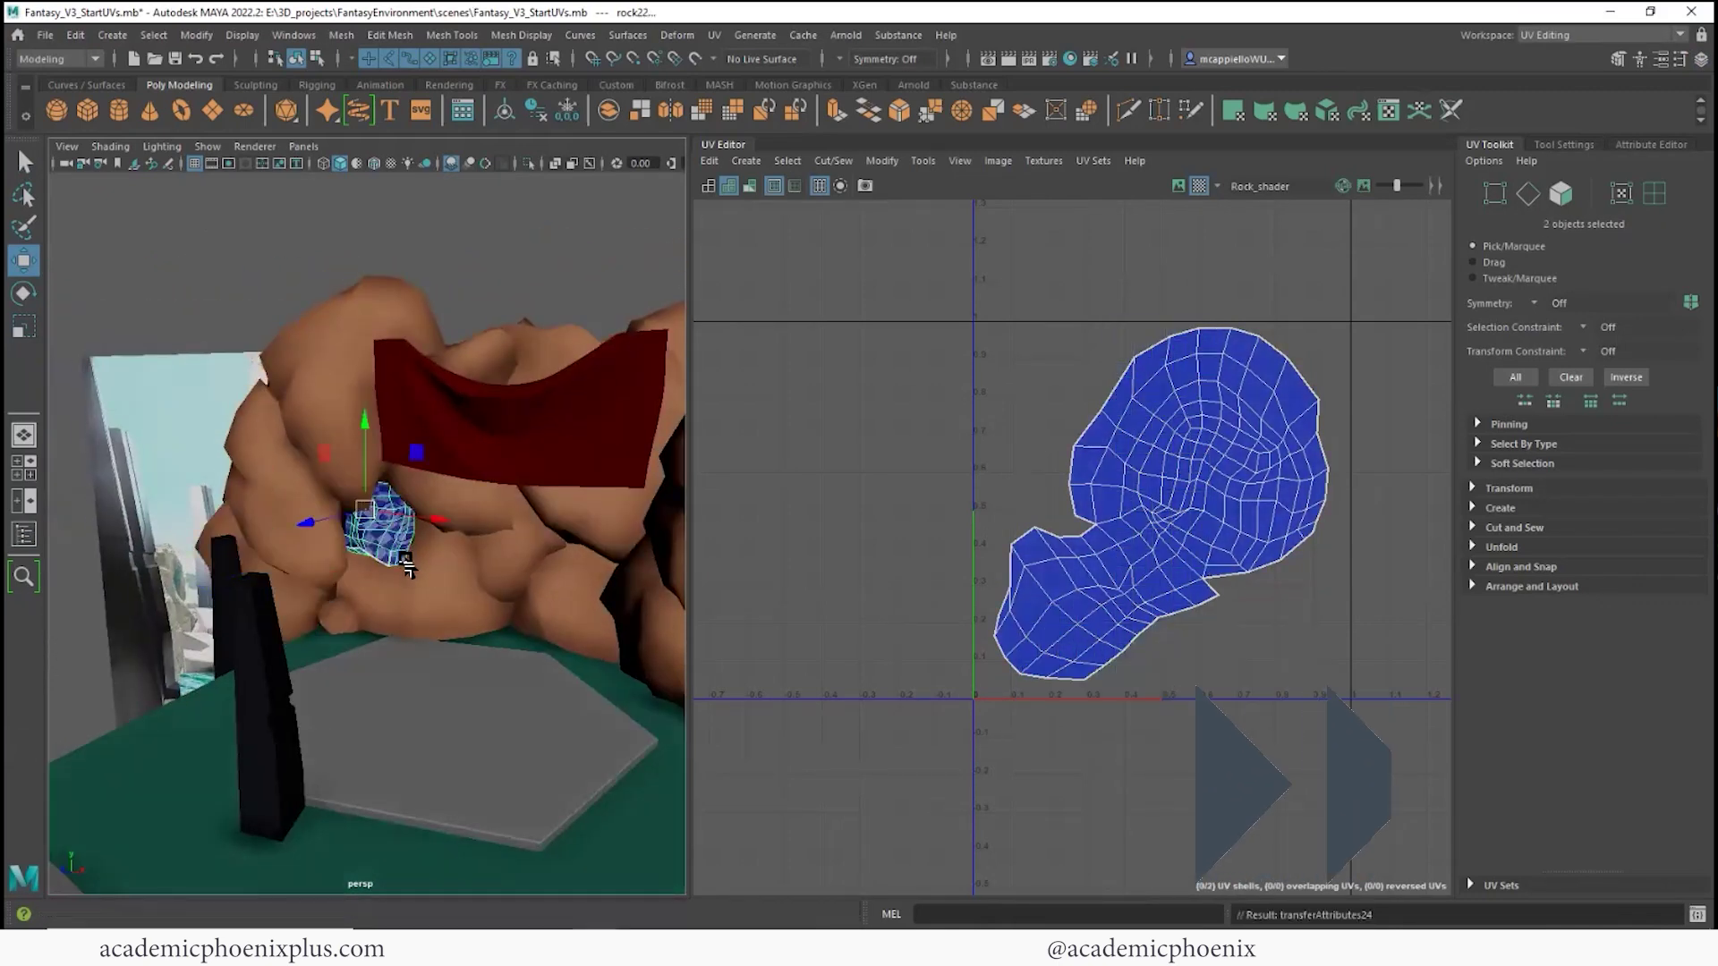
# - Transfer the UV layout to the broad, small and right-hand rocks along the base behind the hexagonal slab
pyautogui.keyDown('shift'); pyautogui.click(389, 537); pyautogui.keyUp('shift')
pyautogui.keyDown('shift'); pyautogui.click(448, 582); pyautogui.keyUp('shift')
pyautogui.keyDown('shift'); pyautogui.click(447, 586); pyautogui.keyUp('shift')
pyautogui.keyDown('shift'); pyautogui.click(344, 615); pyautogui.keyUp('shift')
pyautogui.press('g')
pyautogui.keyDown('shift'); pyautogui.click(456, 583); pyautogui.keyUp('shift')
pyautogui.keyDown('shift'); pyautogui.click(341, 615); pyautogui.keyUp('shift')
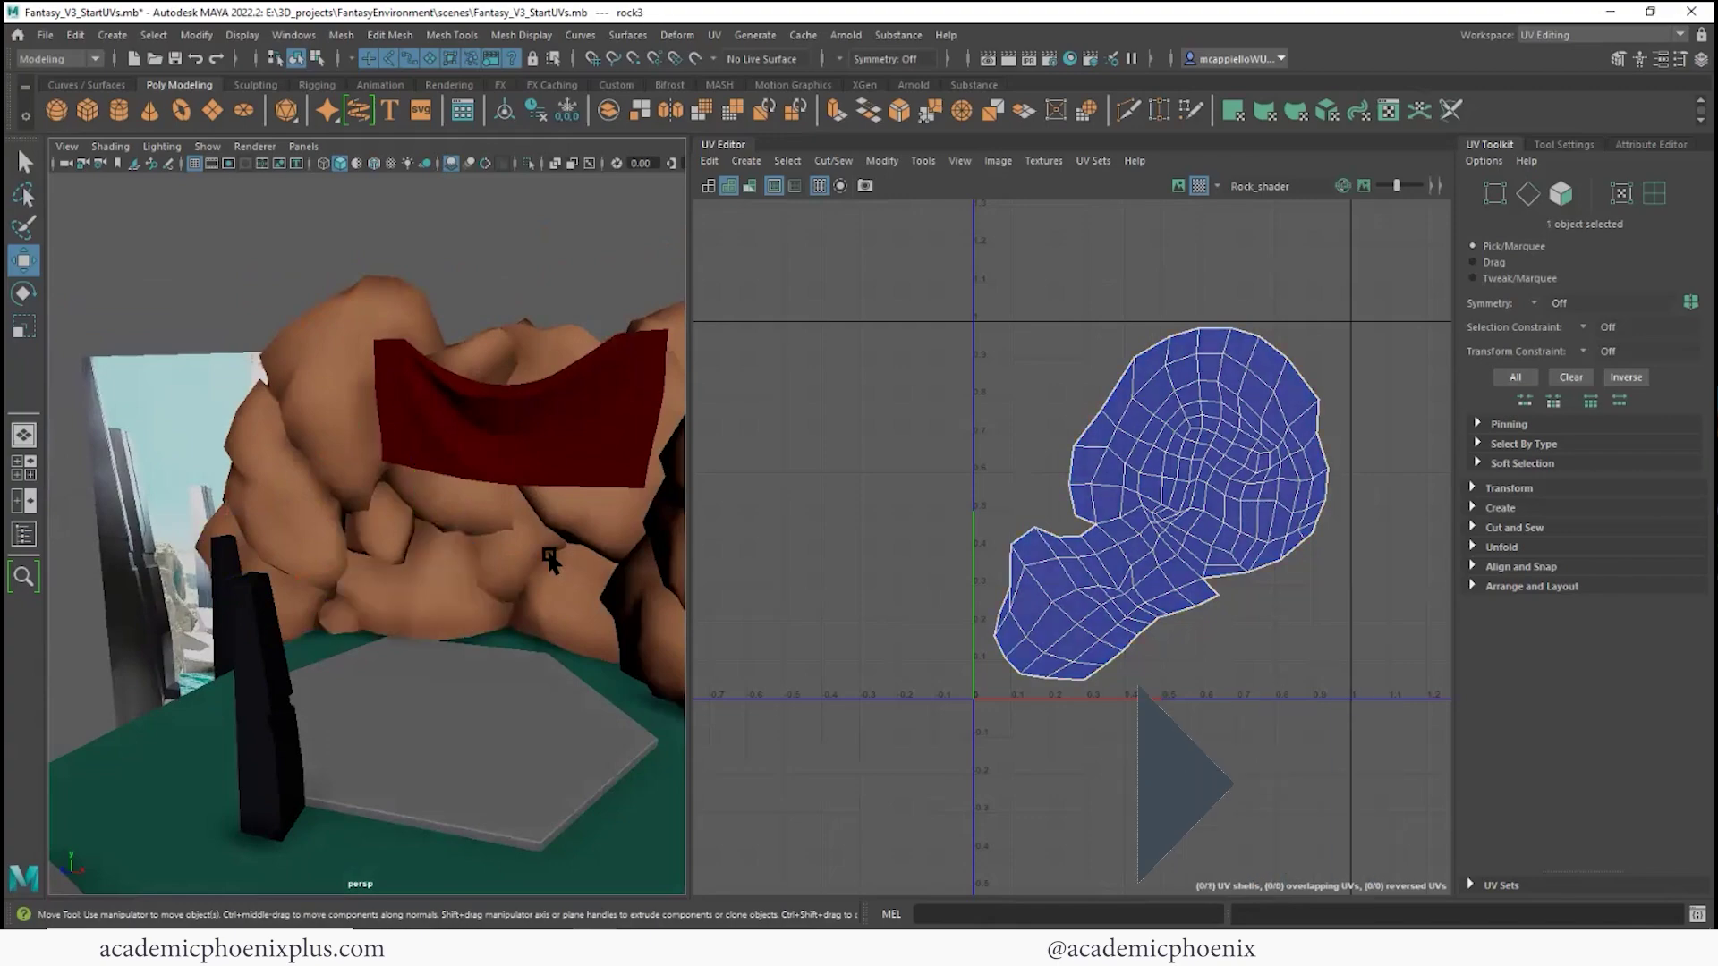
pyautogui.keyDown('shift'); pyautogui.click(562, 605); pyautogui.keyUp('shift')
pyautogui.press('g')
# - Select the rocks and surrounding objects to examine their checker patterns, excluding ground pieces from the selection
pyautogui.scroll(-6, 562, 591)
pyautogui.moveTo(185, 385); pyautogui.dragTo(648, 569)
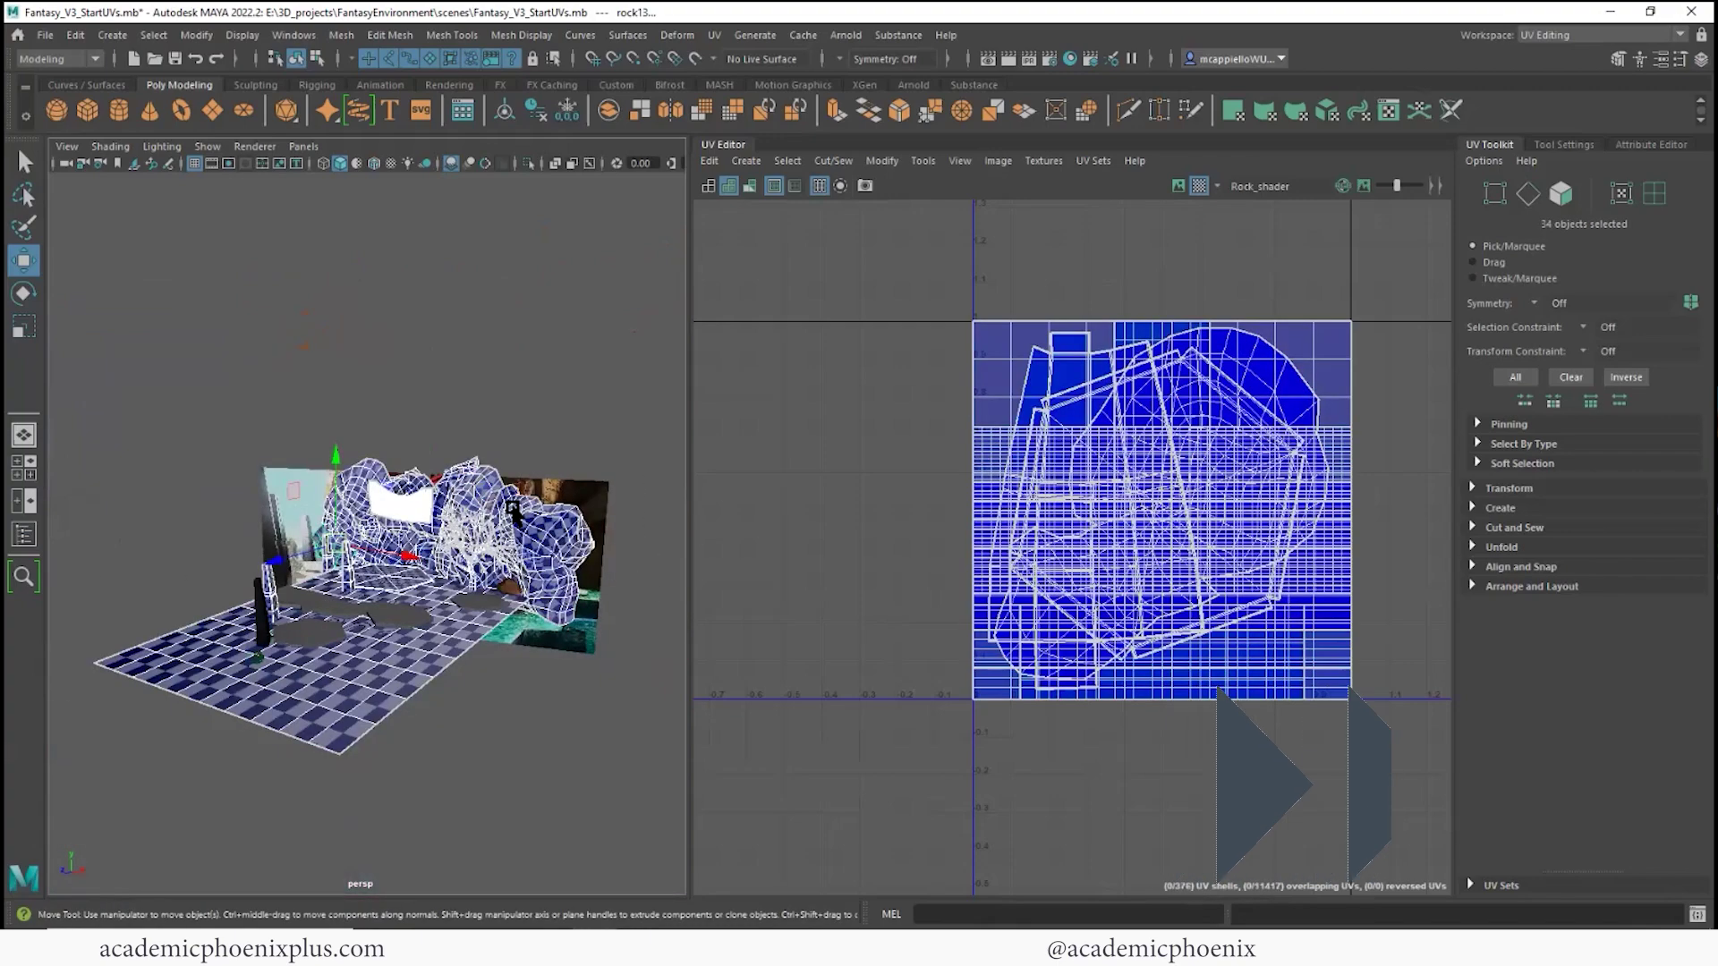
pyautogui.scroll(6, 391, 626)
pyautogui.keyDown('shift'); pyautogui.click(391, 663); pyautogui.keyUp('shift')
pyautogui.keyDown('shift'); pyautogui.click(315, 627); pyautogui.keyUp('shift')
pyautogui.keyDown('shift'); pyautogui.click(452, 466); pyautogui.keyUp('shift')
# - Inspect the checker pattern on the rocks around the tree and isolate the leftover rock behind its branches in object mode
pyautogui.moveTo(1131, 326); pyautogui.dragTo(1131, 376, button='right')
pyautogui.keyDown('alt'); pyautogui.moveTo(506, 490); pyautogui.dragTo(495, 575); pyautogui.keyUp('alt')
pyautogui.press('f')
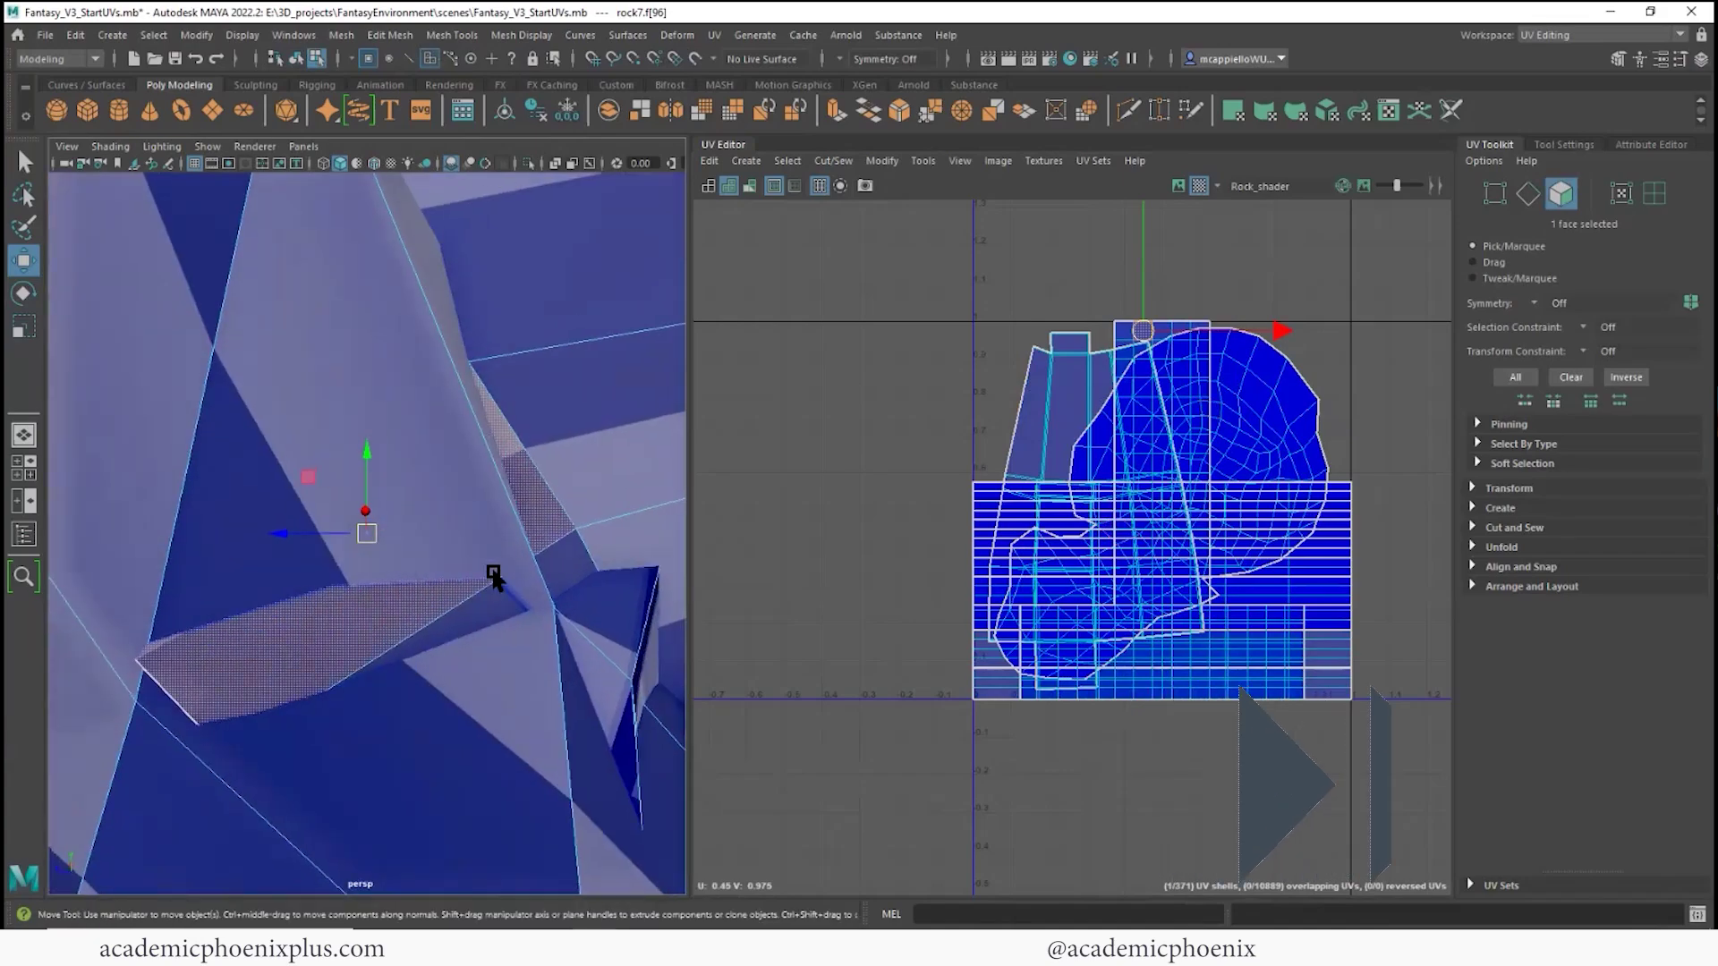
pyautogui.scroll(-5, 495, 576)
pyautogui.doubleClick(564, 483)
pyautogui.keyDown('alt'); pyautogui.moveTo(563, 483); pyautogui.dragTo(605, 555); pyautogui.keyUp('alt')
pyautogui.keyDown('alt'); pyautogui.moveTo(605, 552); pyautogui.dragTo(430, 519, button='right'); pyautogui.keyUp('alt')
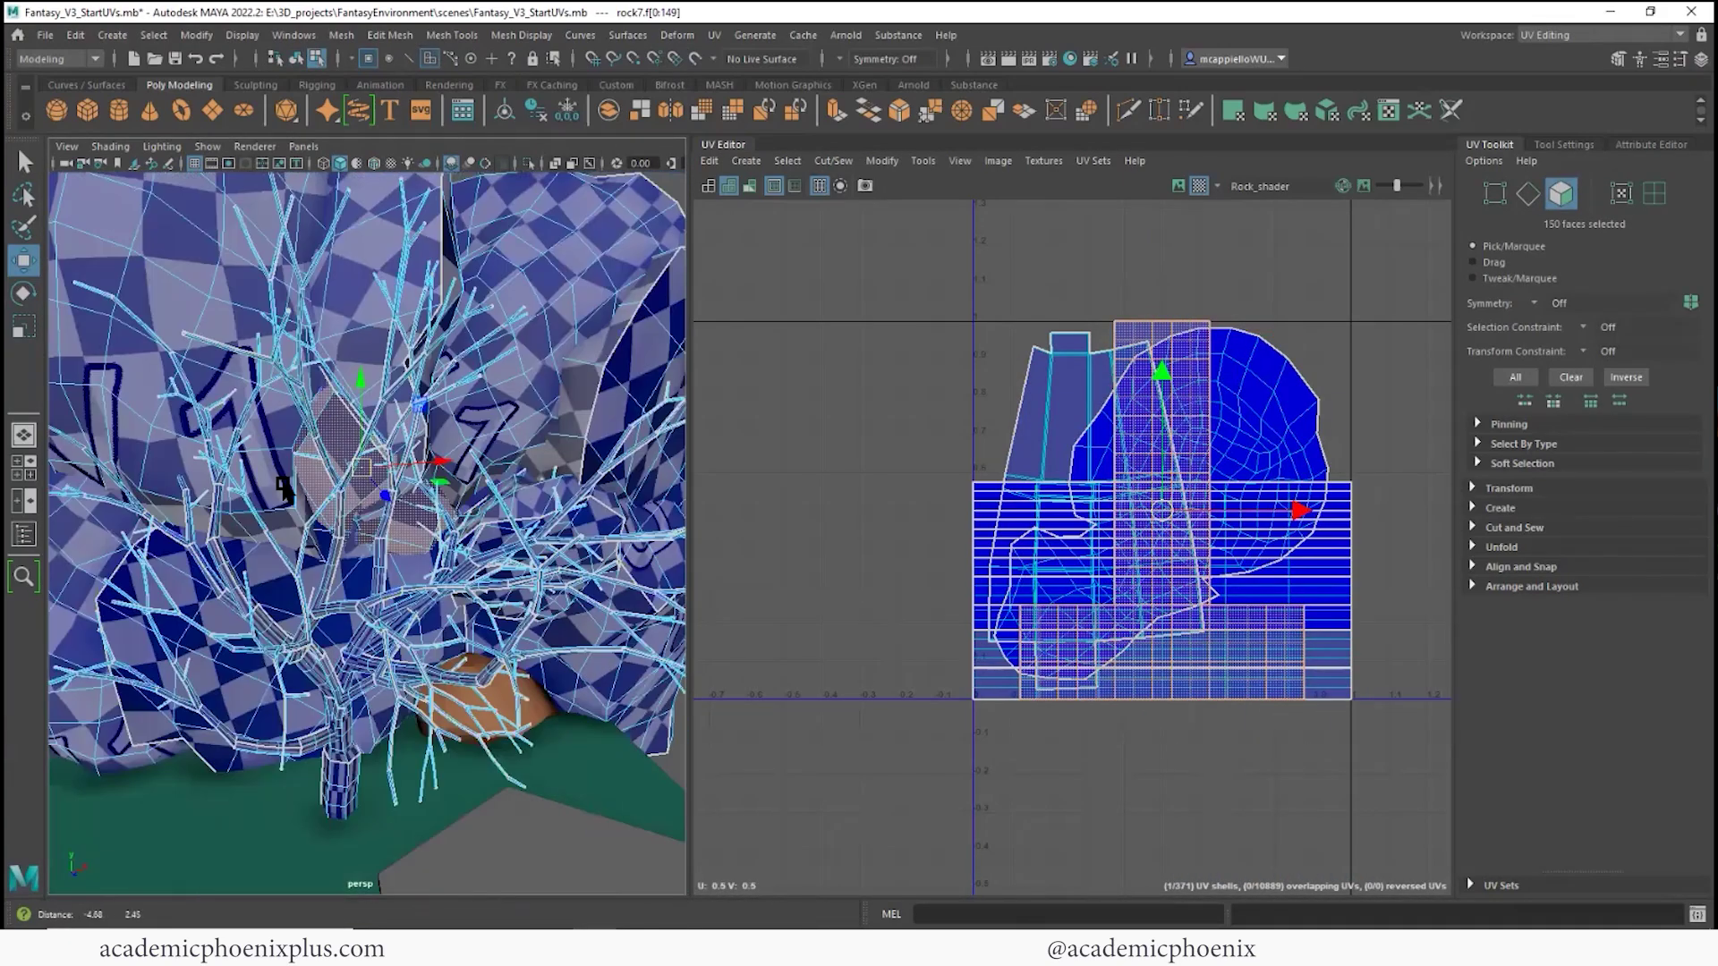
pyautogui.keyDown('alt'); pyautogui.moveTo(429, 519); pyautogui.dragTo(268, 452); pyautogui.keyUp('alt')
pyautogui.moveTo(270, 442); pyautogui.dragTo(350, 402, button='right')
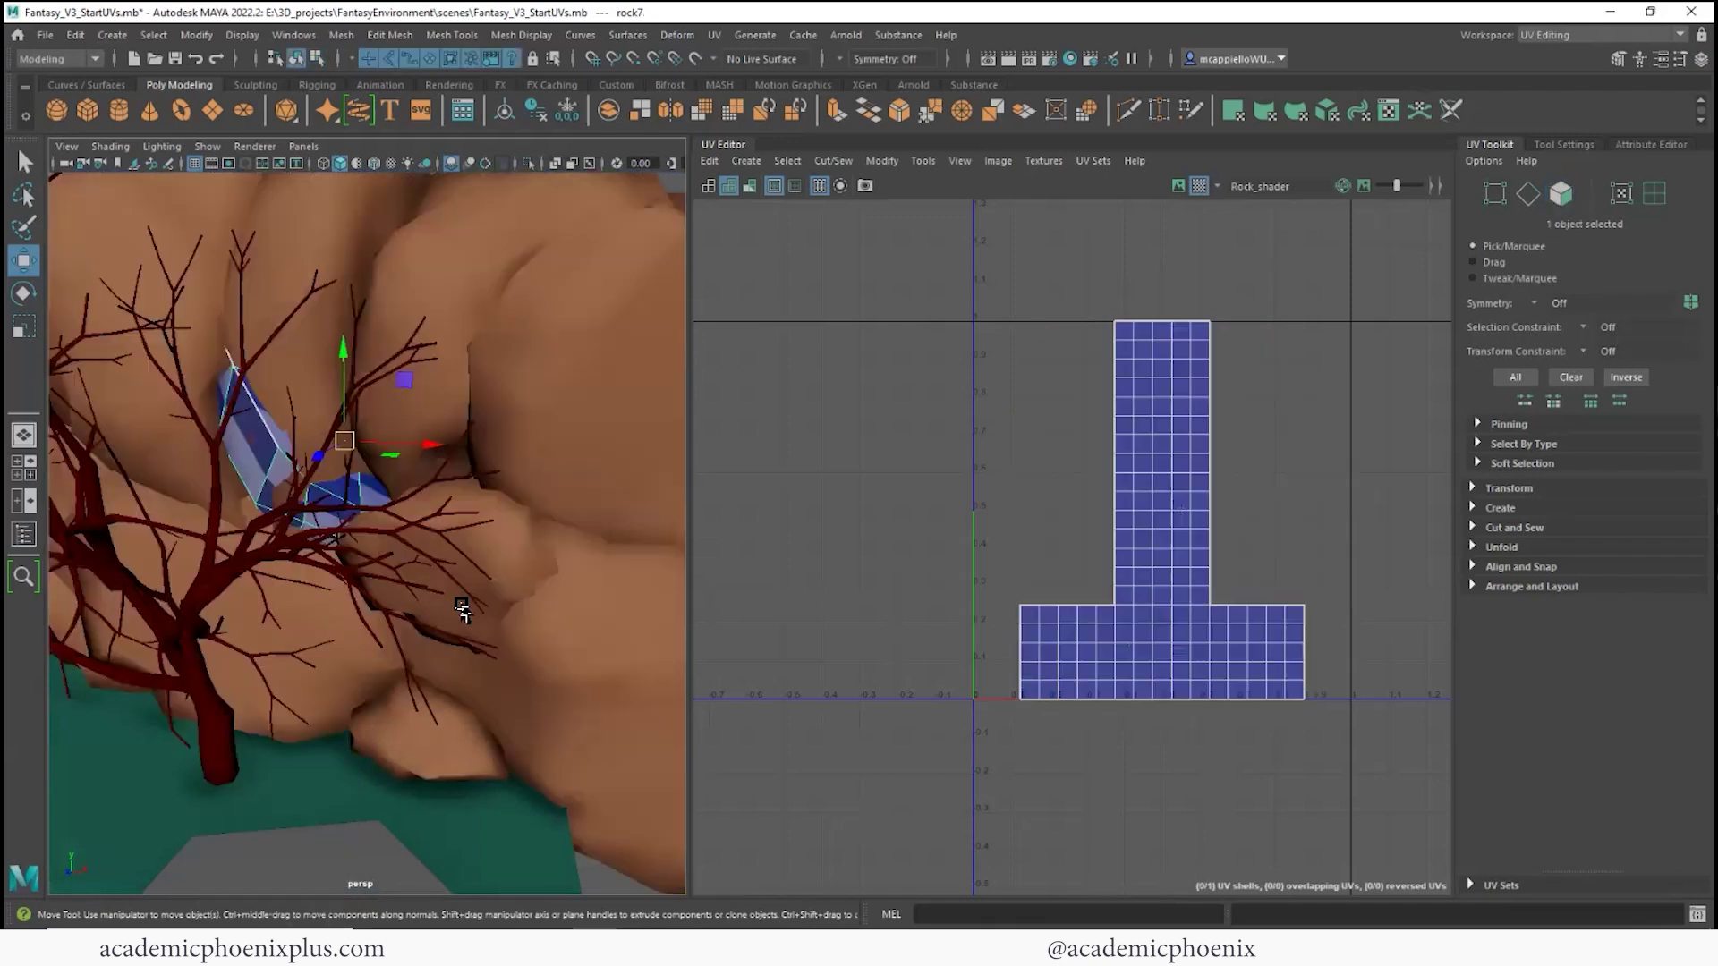
pyautogui.click(351, 528)
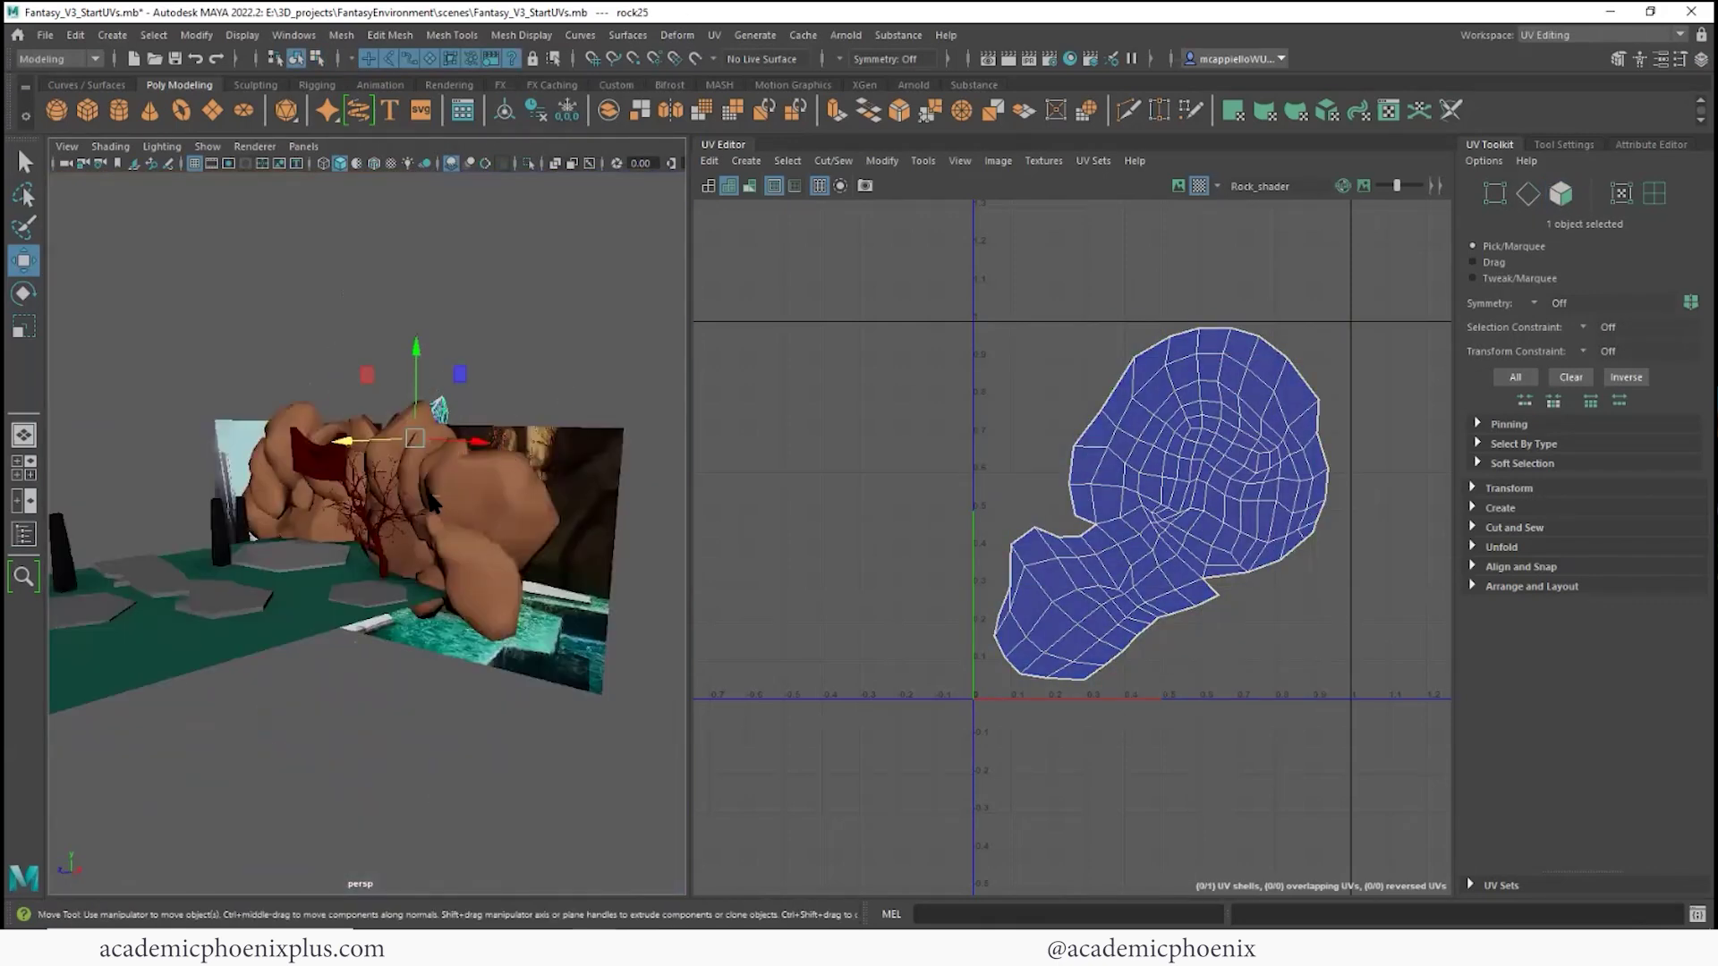
# - Select the scene's rocks, tree, cloth, pillars and ground, and try to freeze their transformations
pyautogui.moveTo(434, 495); pyautogui.dragTo(556, 401, button='right')
pyautogui.click(556, 399)
pyautogui.keyDown('alt'); pyautogui.moveTo(253, 445); pyautogui.dragTo(329, 436); pyautogui.keyUp('alt')
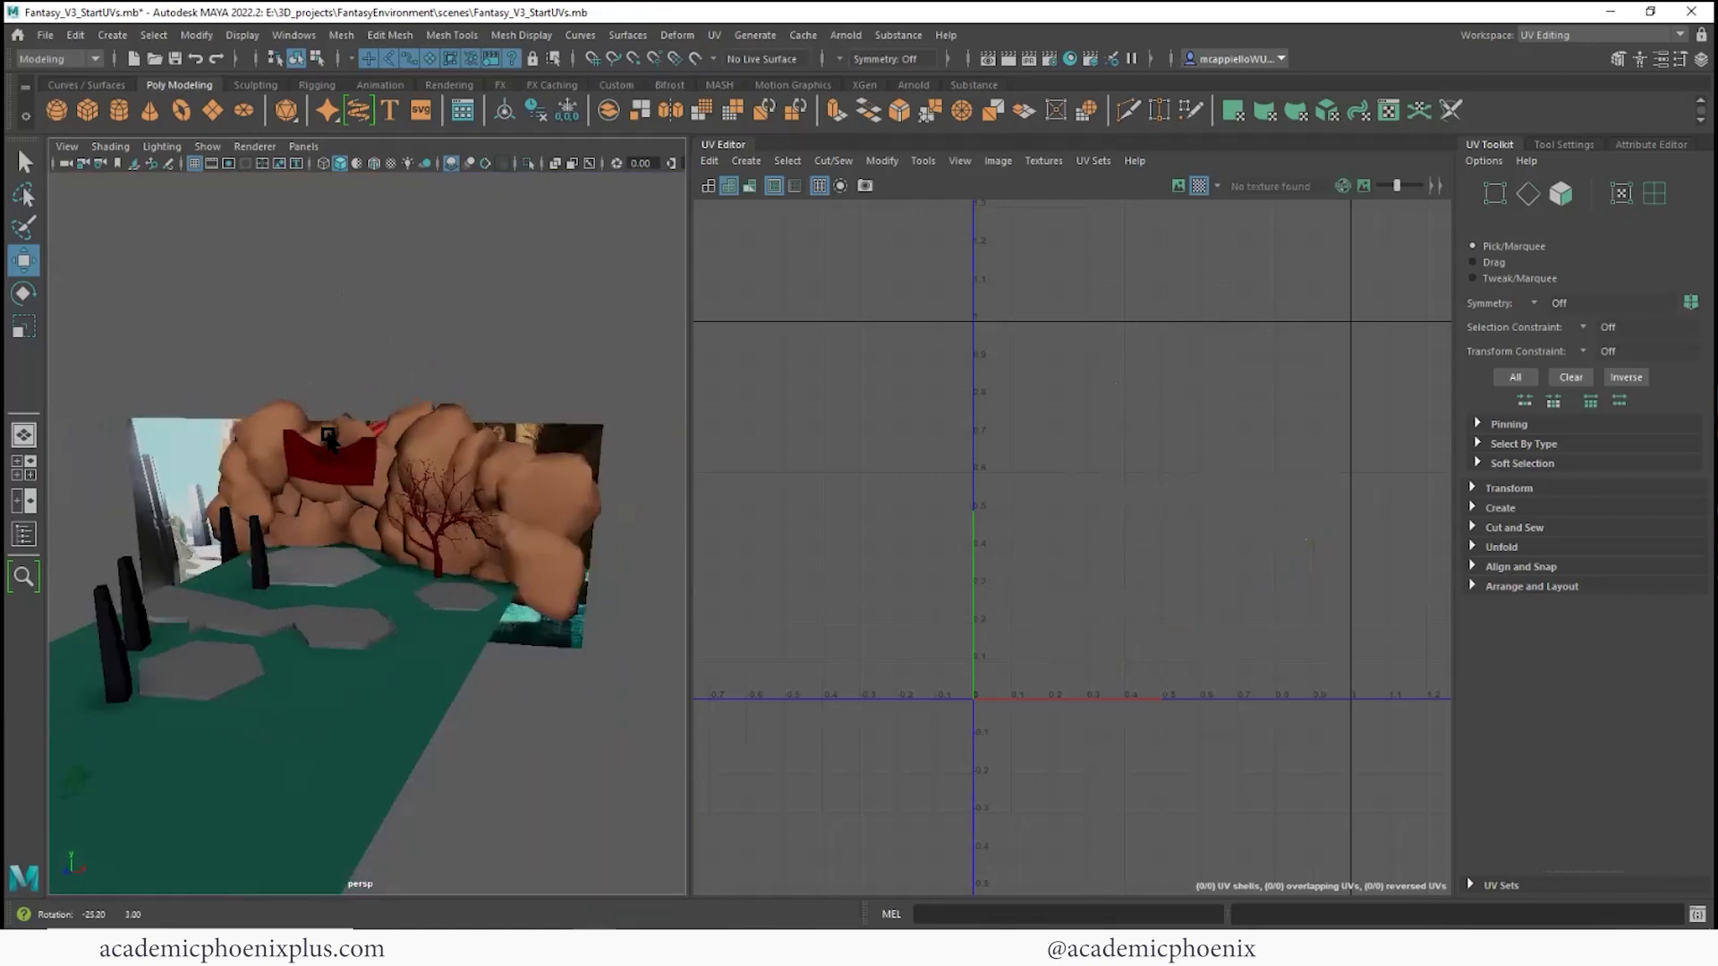
pyautogui.moveTo(139, 362); pyautogui.dragTo(676, 667)
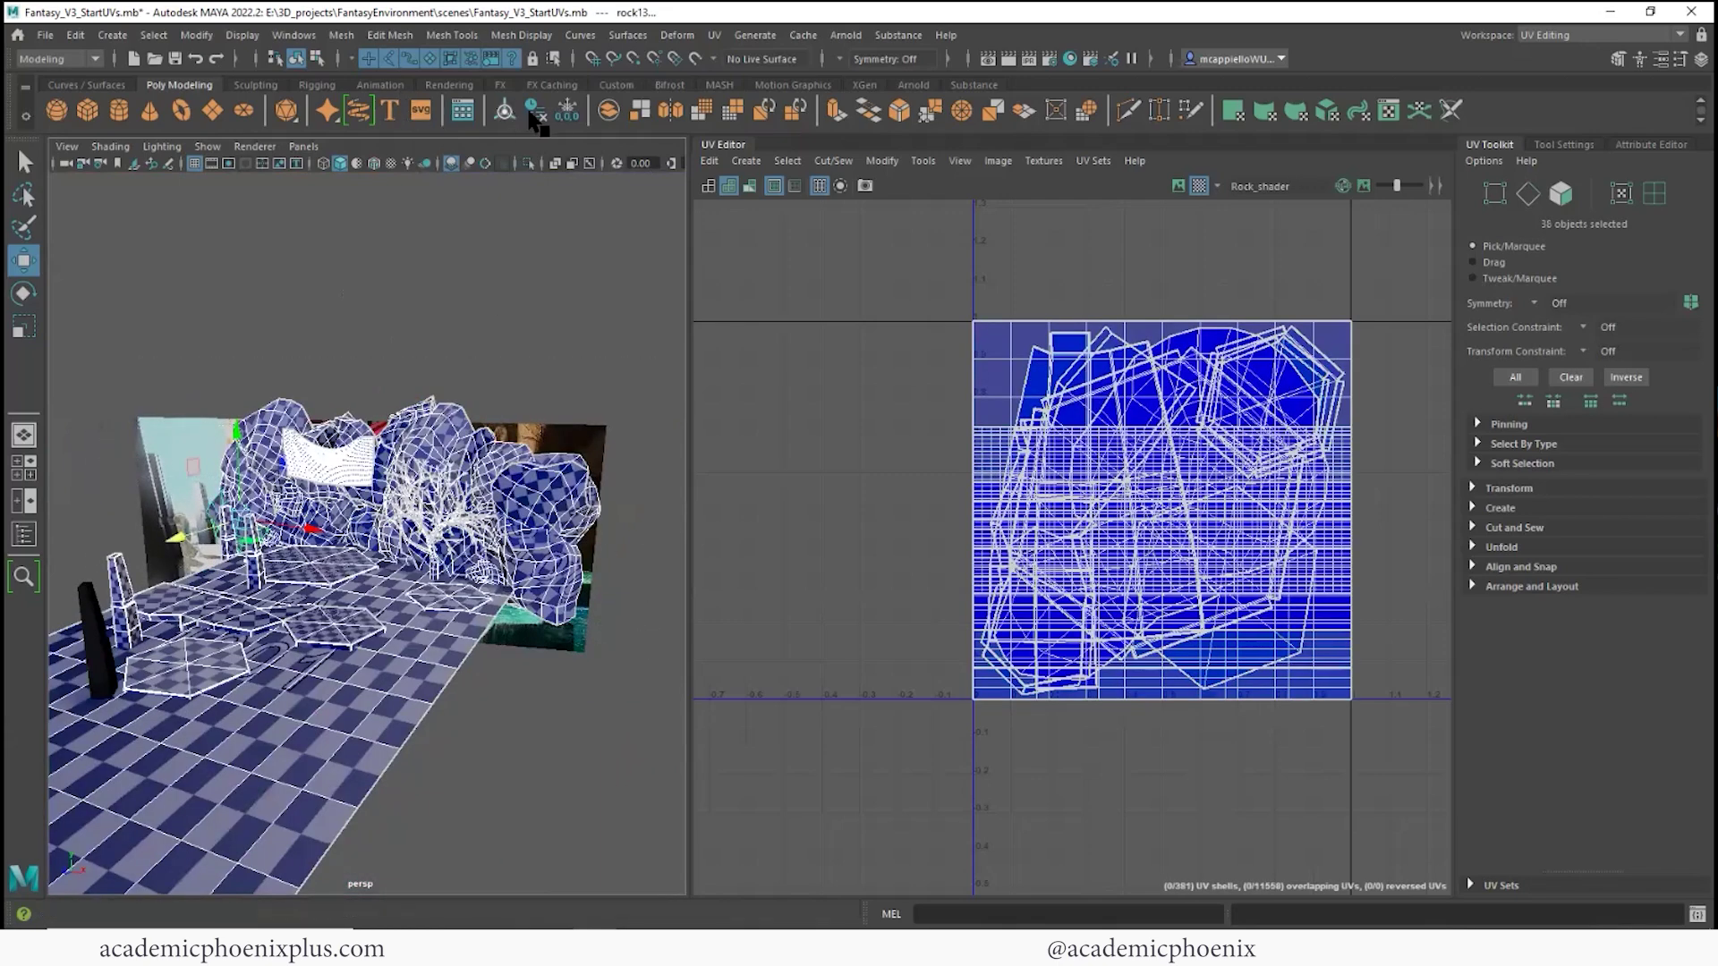
pyautogui.click(529, 269)
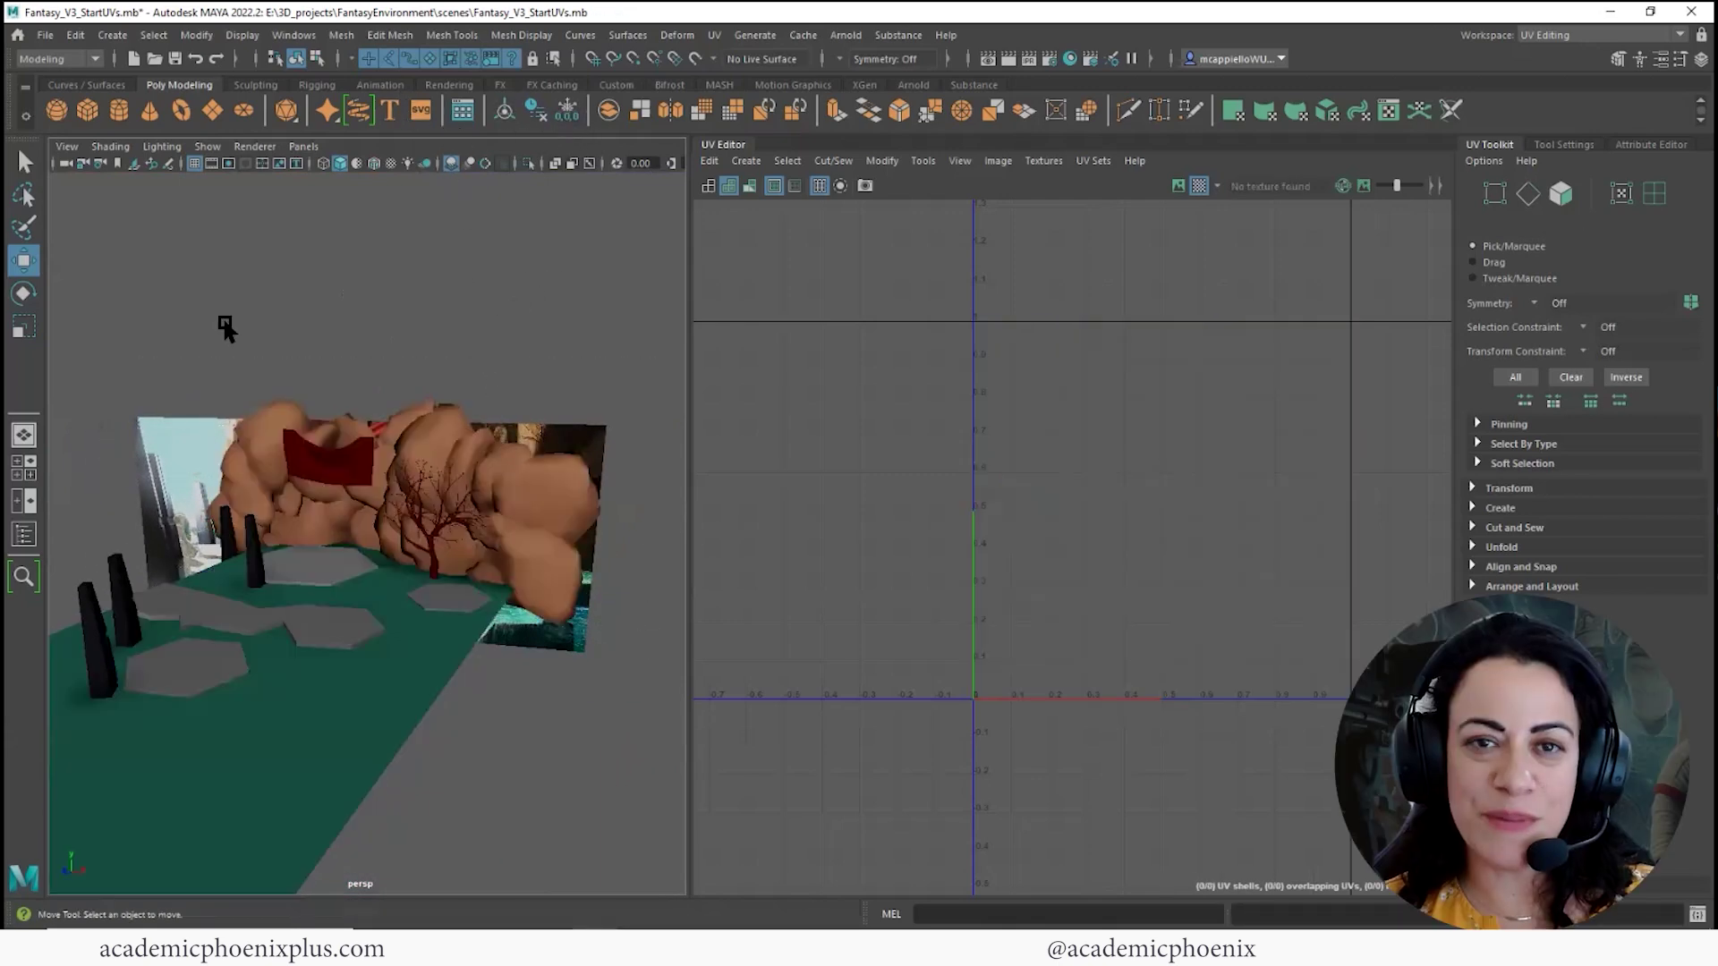
pyautogui.hotkey('ctrl', 'z')
pyautogui.click(566, 111)
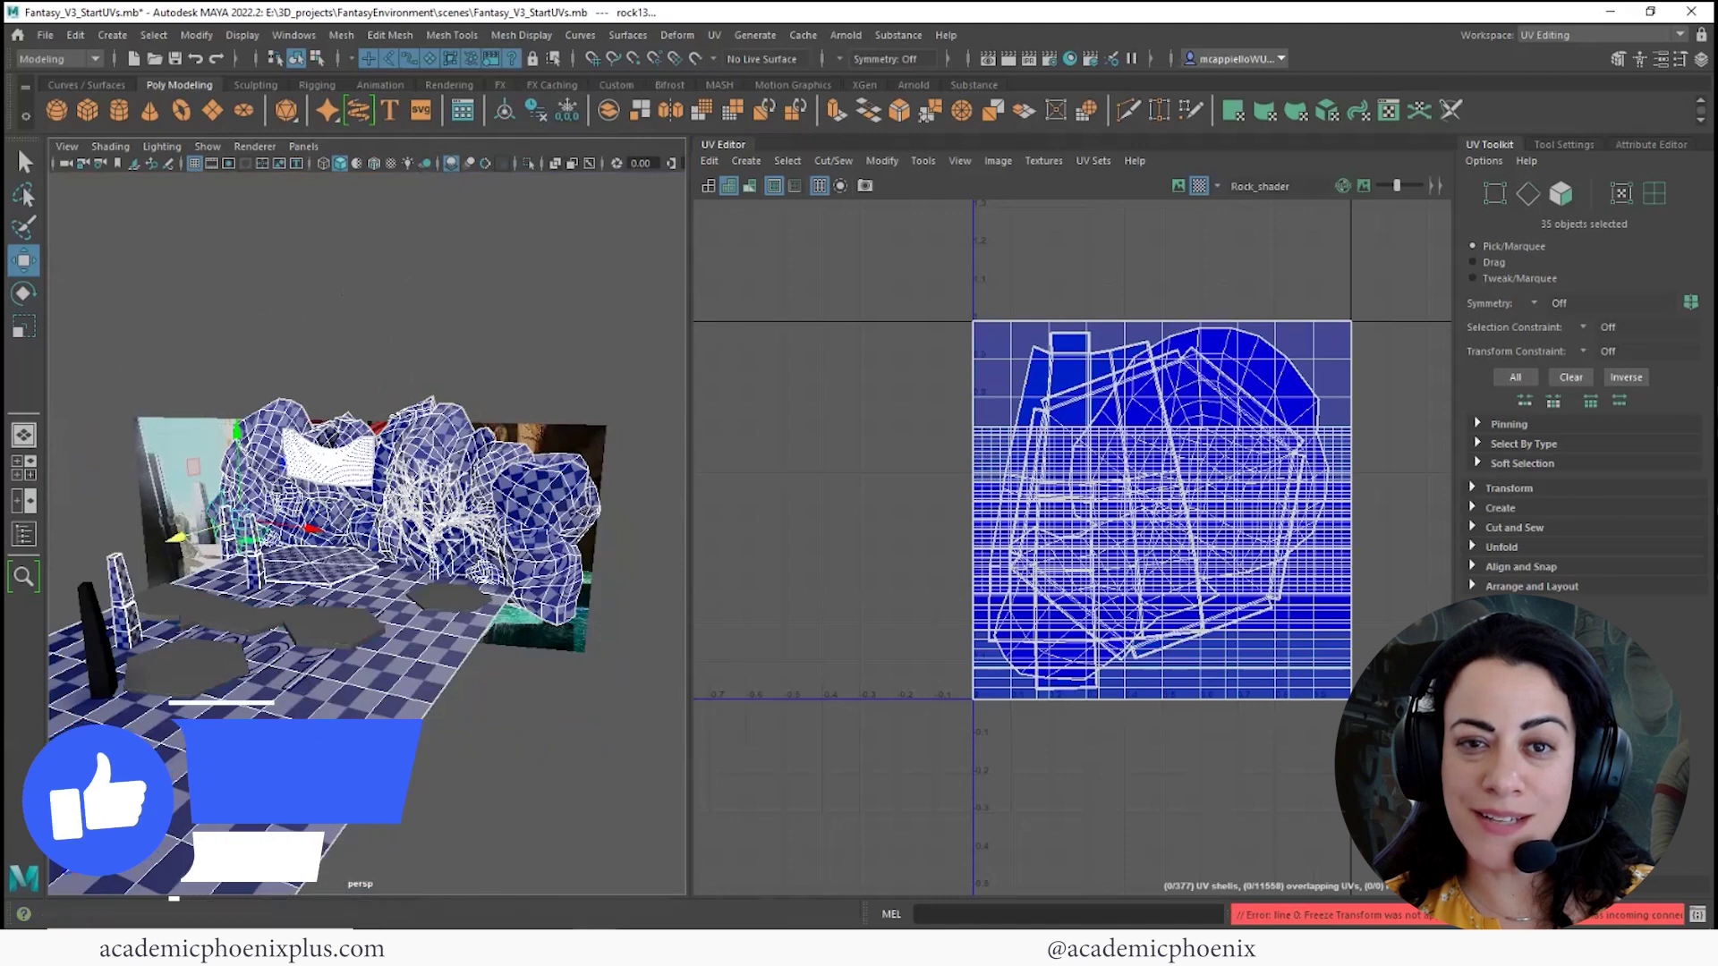
# - Switch to the General workspace, and delete the selected objects' keys at frame 150 to freeze their transformations
pyautogui.click(1598, 35)
pyautogui.click(1557, 53)
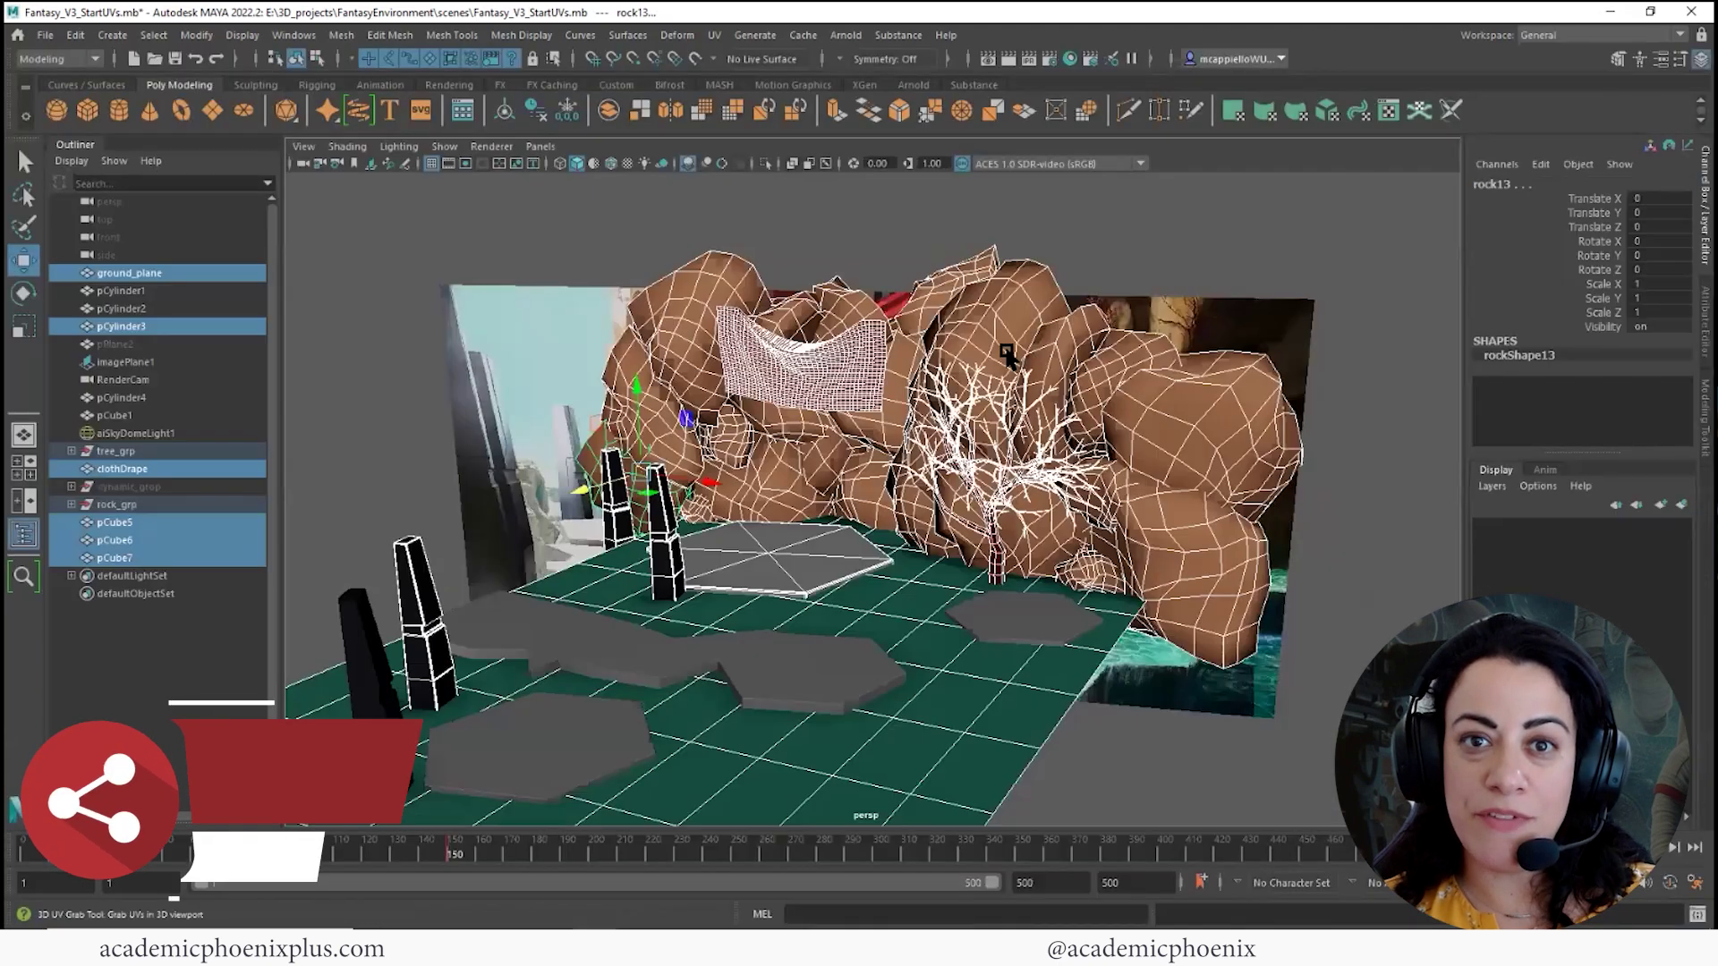
pyautogui.rightClick(442, 847)
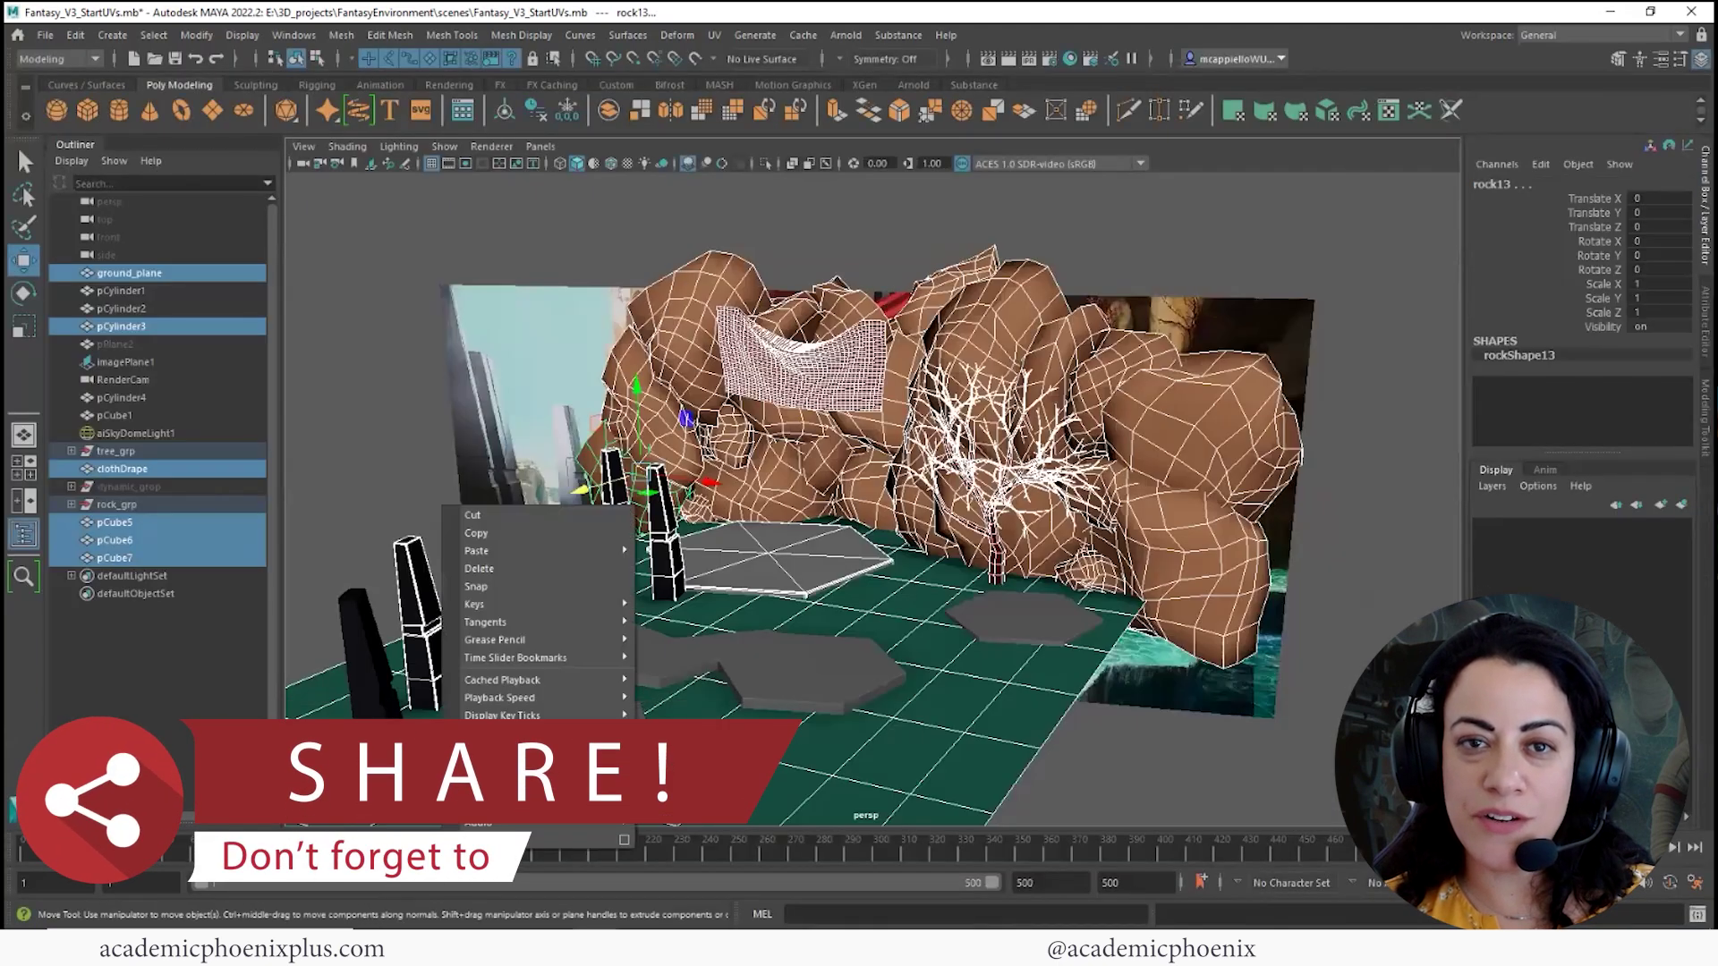
pyautogui.click(486, 567)
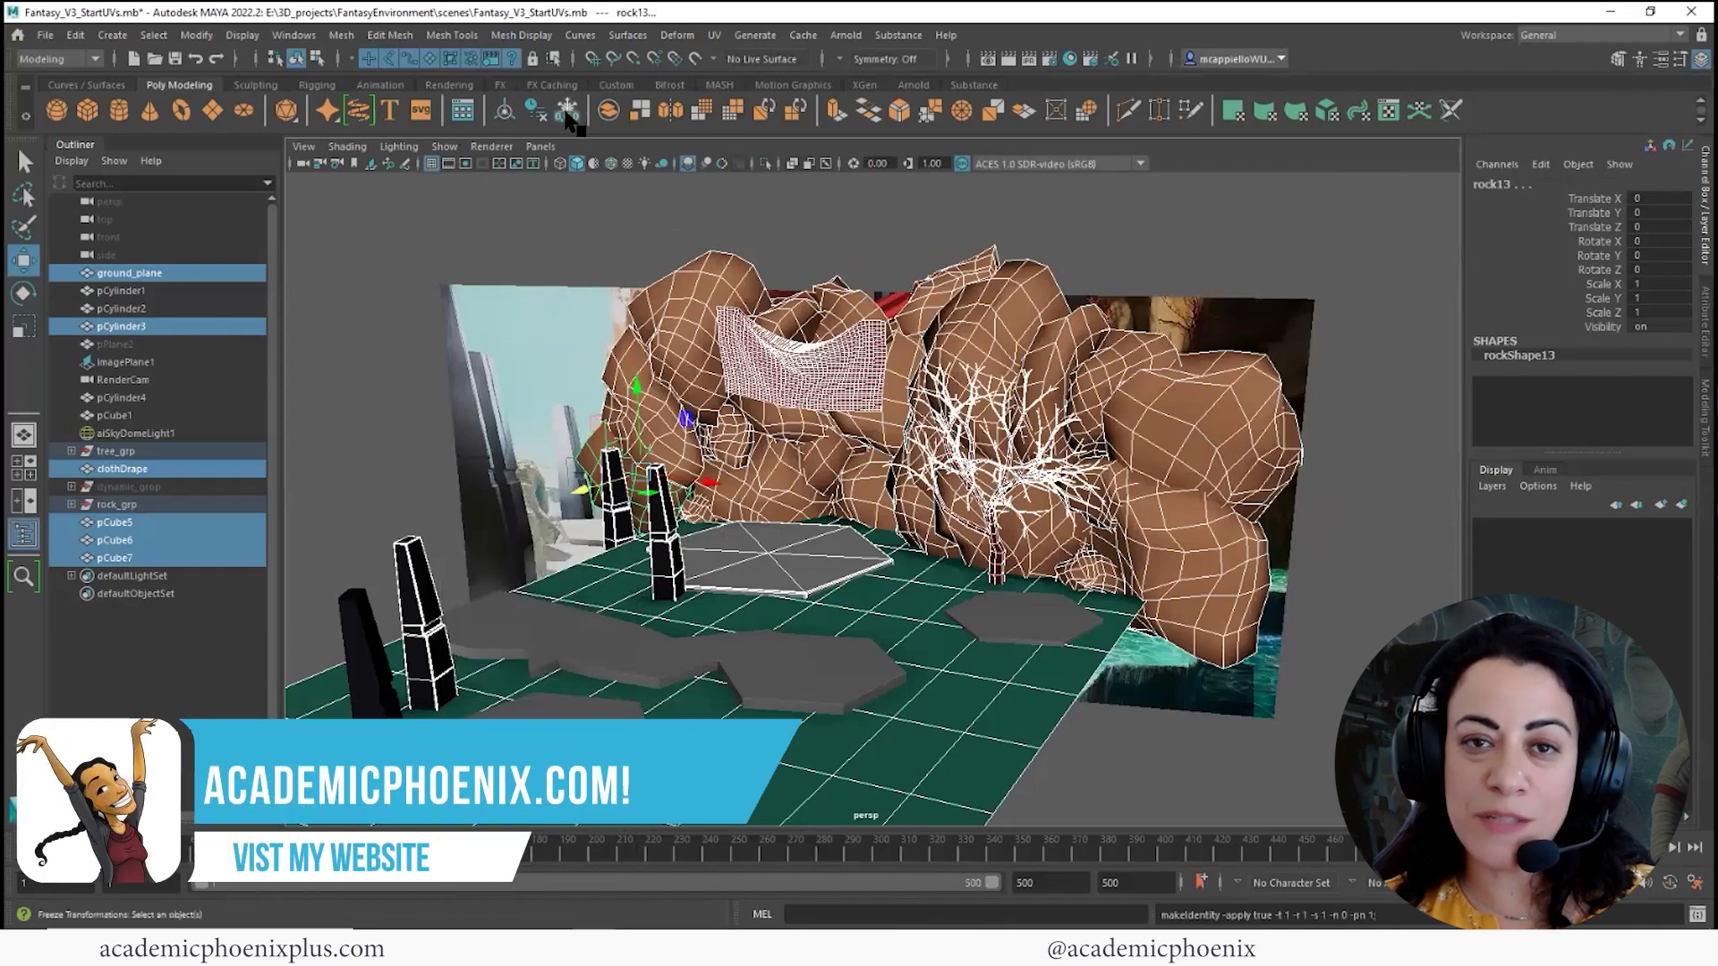
pyautogui.click(1191, 222)
pyautogui.keyDown('alt'); pyautogui.moveTo(1073, 286); pyautogui.dragTo(974, 322); pyautogui.keyUp('alt')
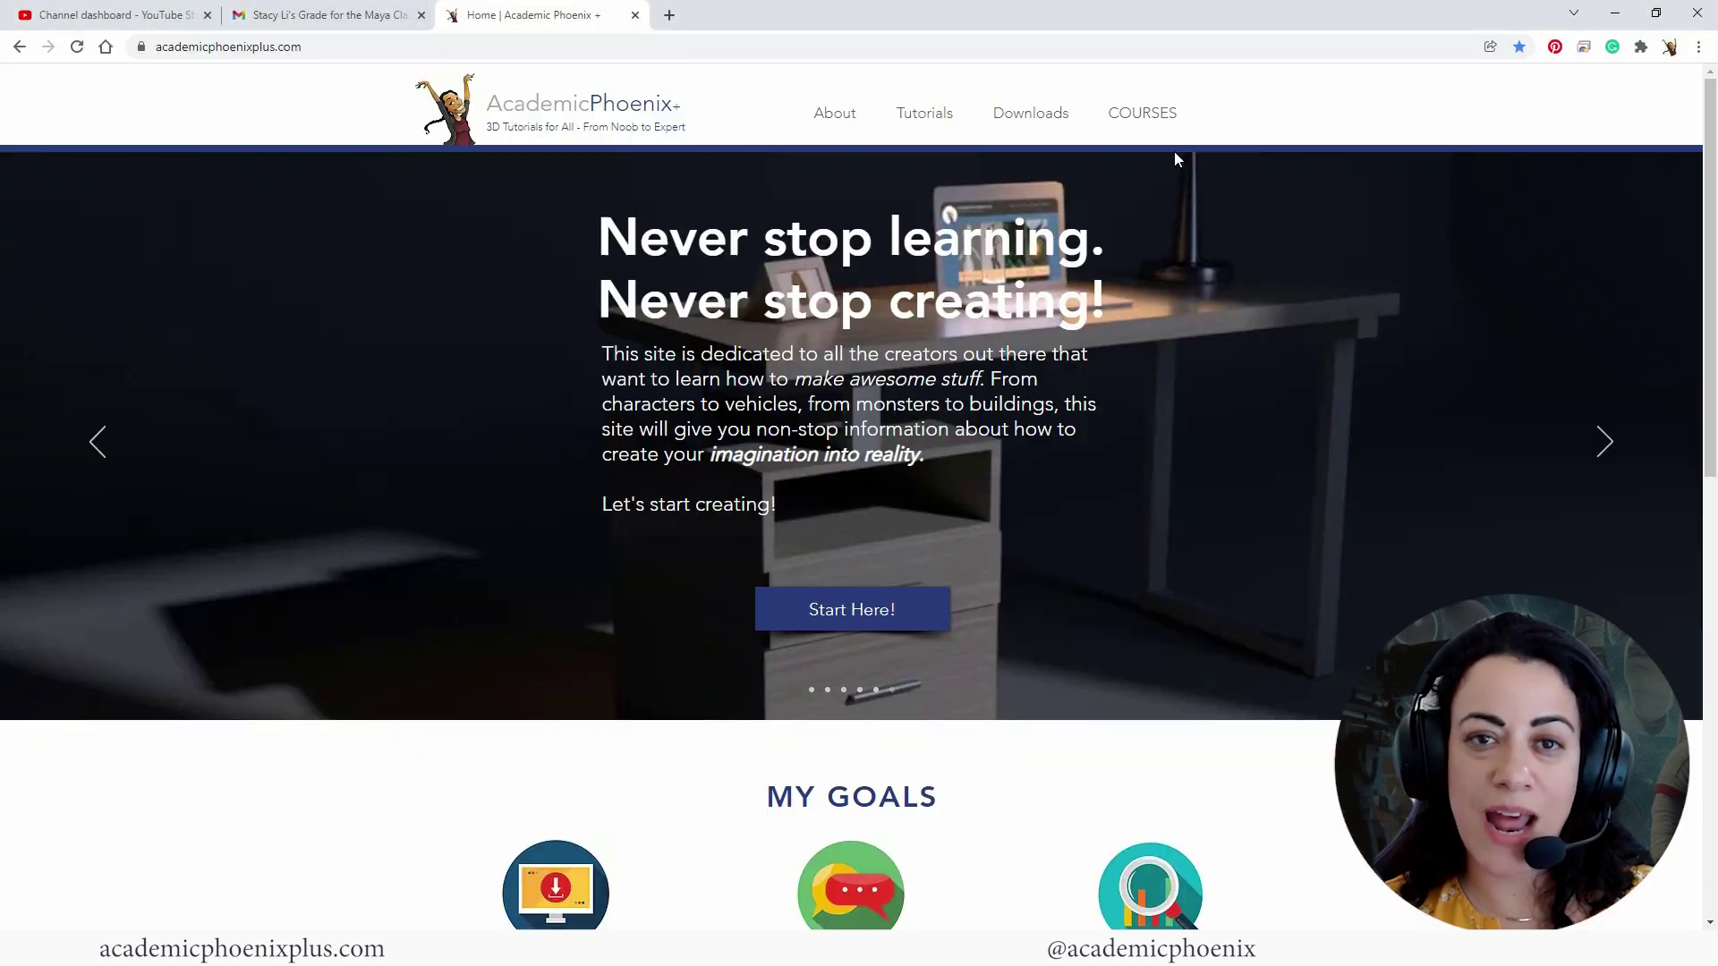
# - On the Academic Phoenix website in the browser, open the course list and view the Still Life course
pyautogui.click(1146, 116)
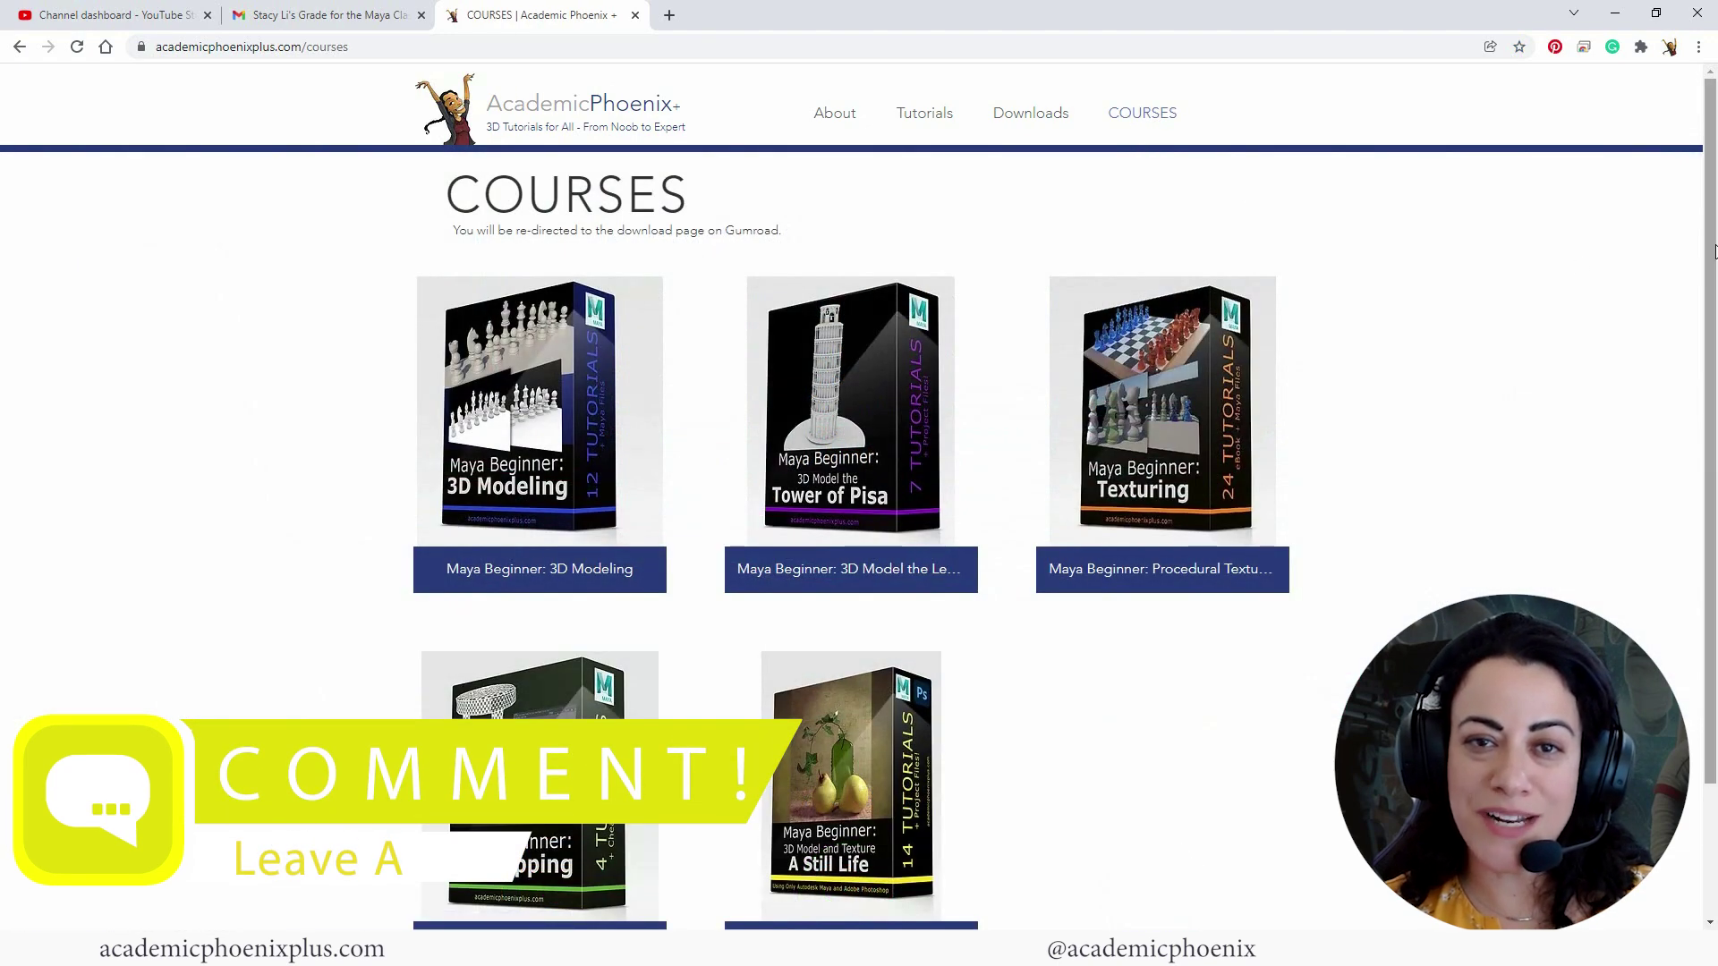
pyautogui.scroll(-1, 1715, 250)
pyautogui.click(931, 716)
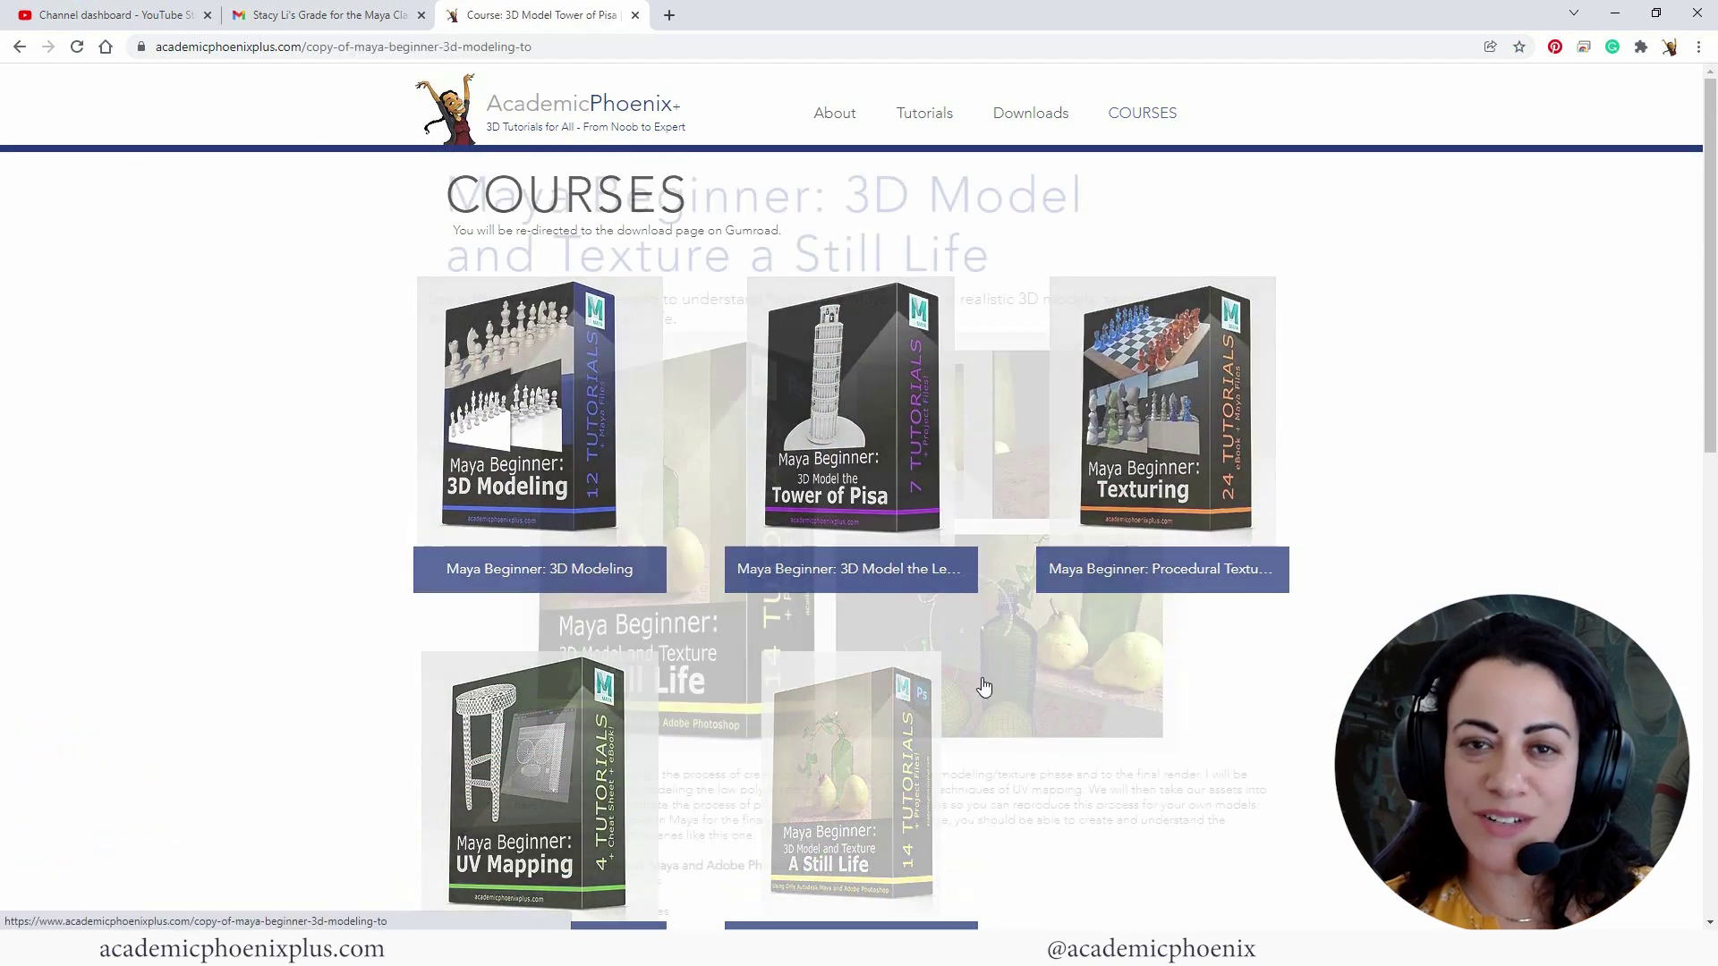